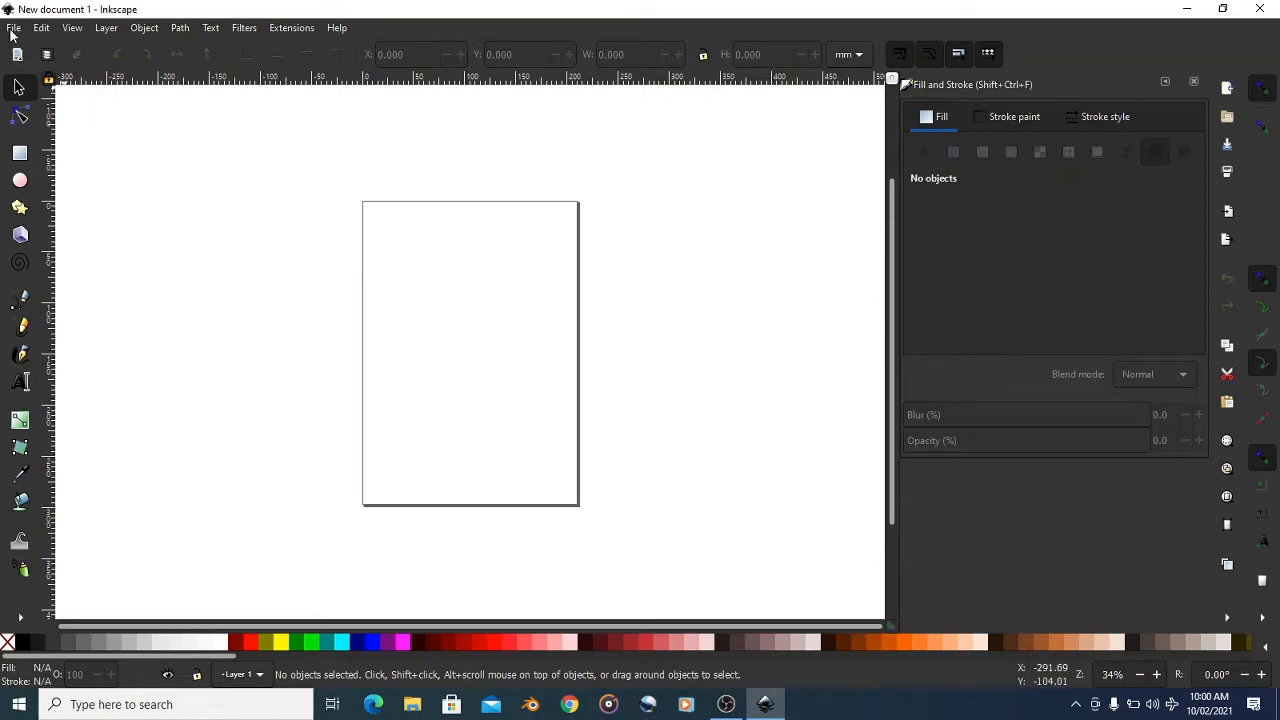
- Import the photo handsome-3349722_1920 from the Pictures folder, embedded, with DPI from file and rendering mode None (auto)
{"action": "left_click", "coordinate": [412, 706]}
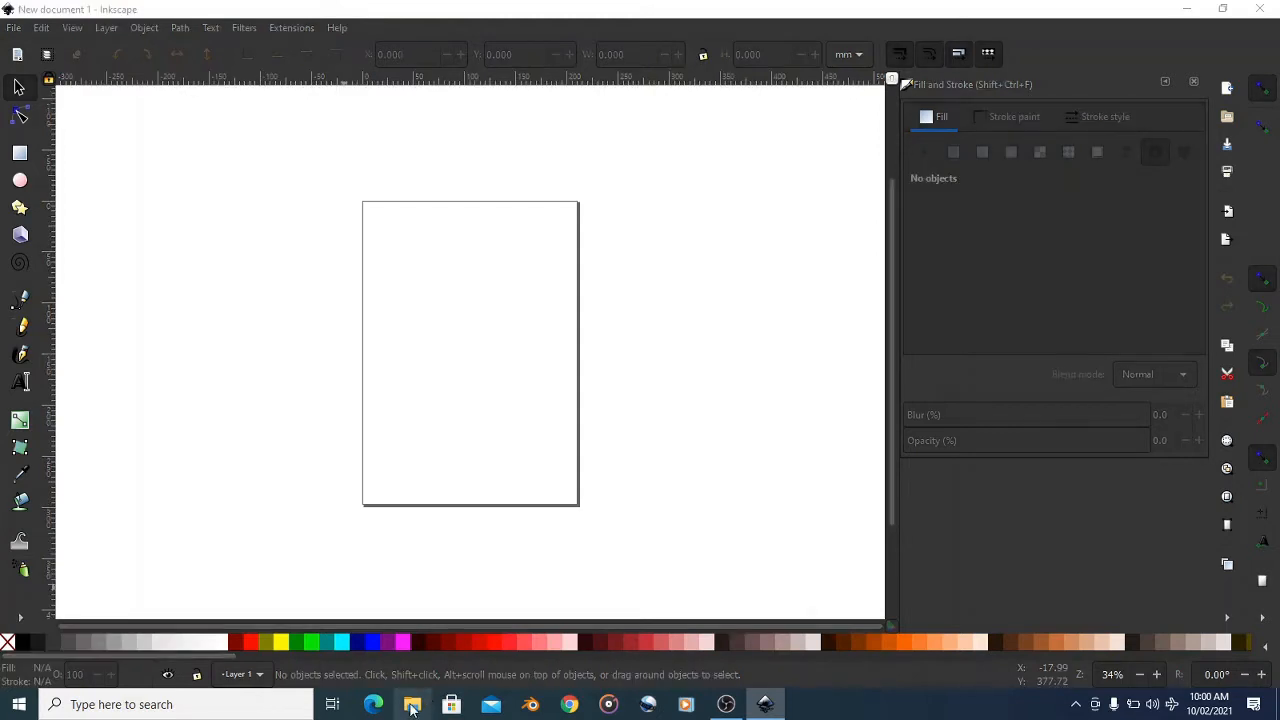
{"action": "scroll", "coordinate": [250, 535], "scroll_direction": "down", "scroll_amount": 2}
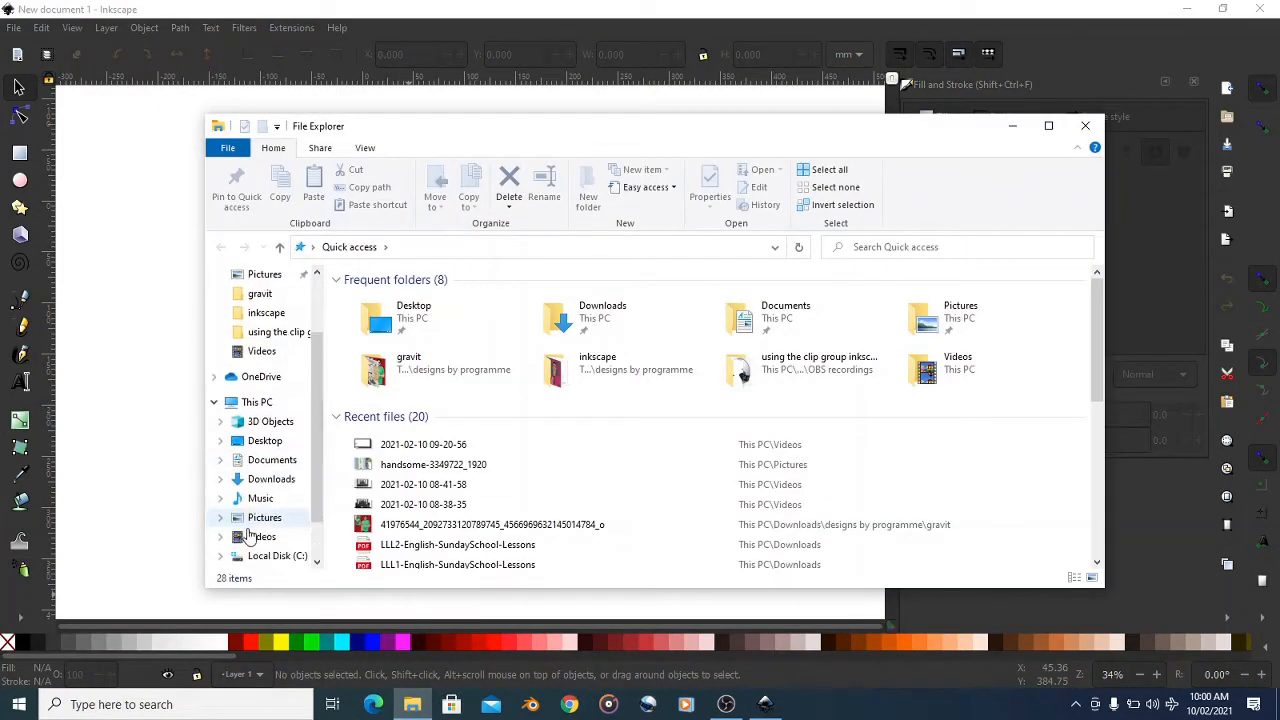
{"action": "left_click", "coordinate": [252, 518]}
{"action": "scroll", "coordinate": [678, 458], "scroll_direction": "down", "scroll_amount": 5}
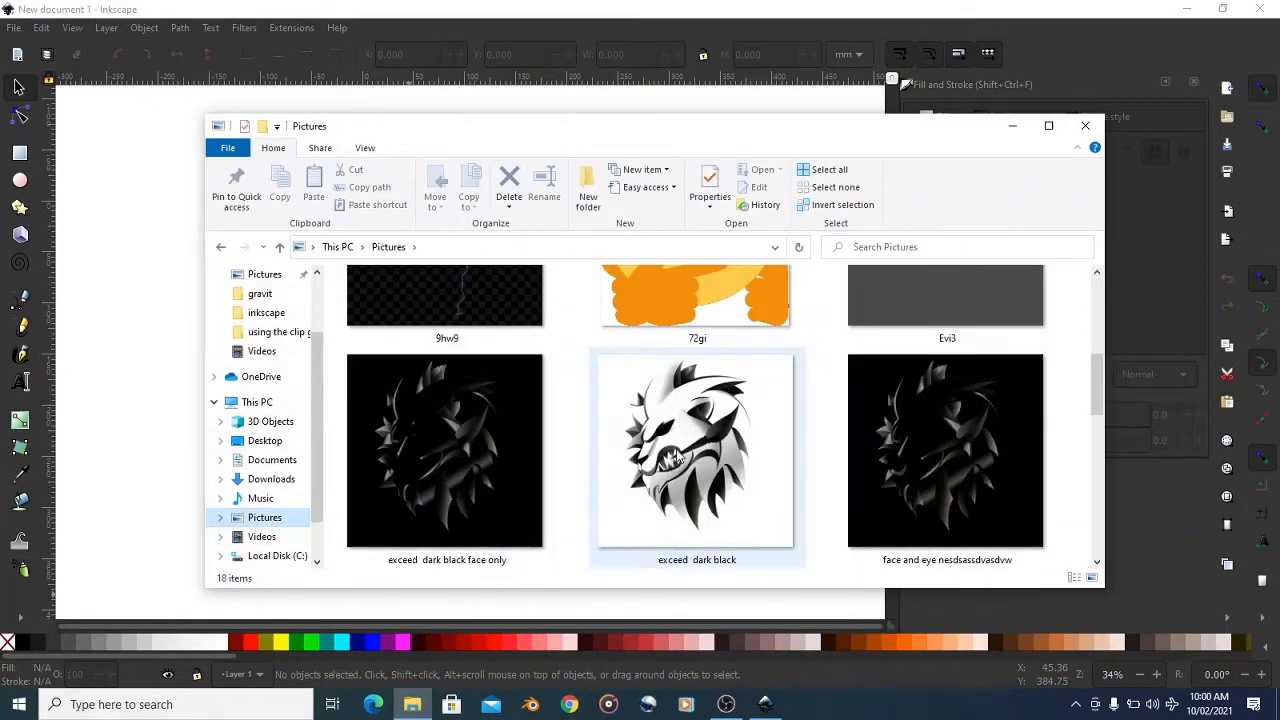
{"action": "scroll", "coordinate": [790, 450], "scroll_direction": "up", "scroll_amount": 1}
{"action": "scroll", "coordinate": [800, 451], "scroll_direction": "down", "scroll_amount": 3}
{"action": "left_click", "coordinate": [995, 468]}
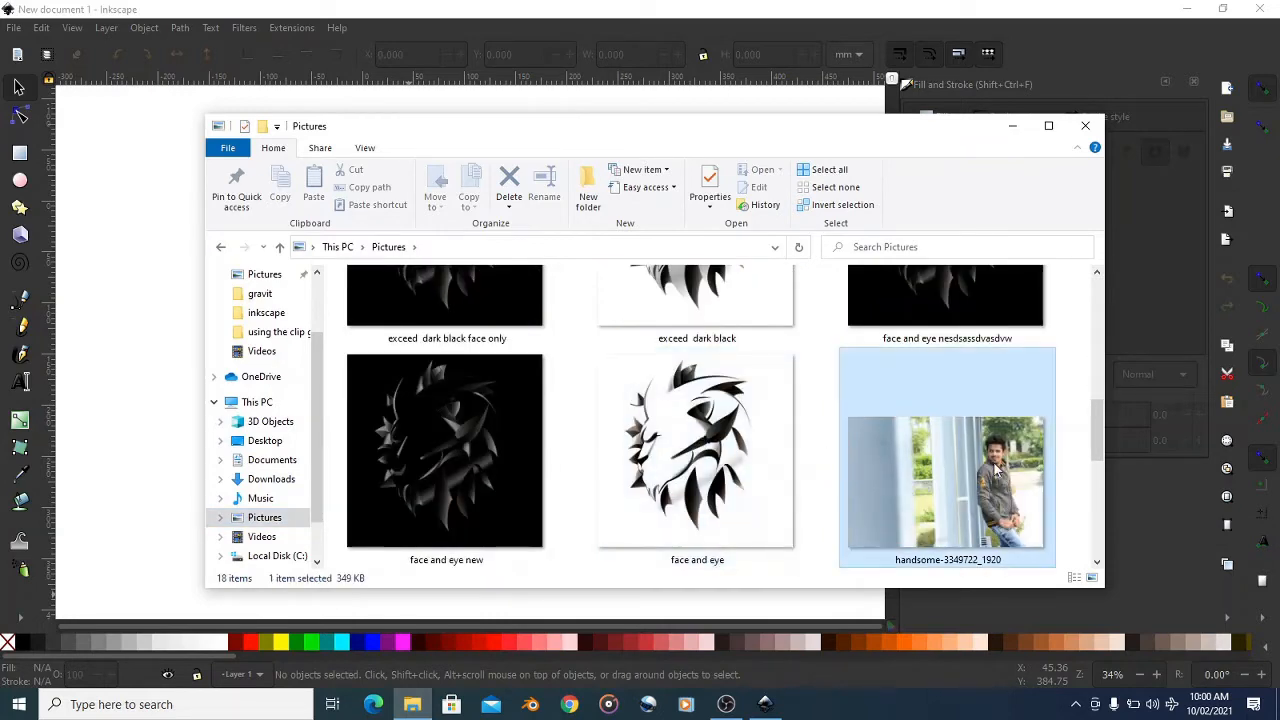
{"action": "left_click_drag", "start_coordinate": [995, 468], "coordinate": [103, 445]}
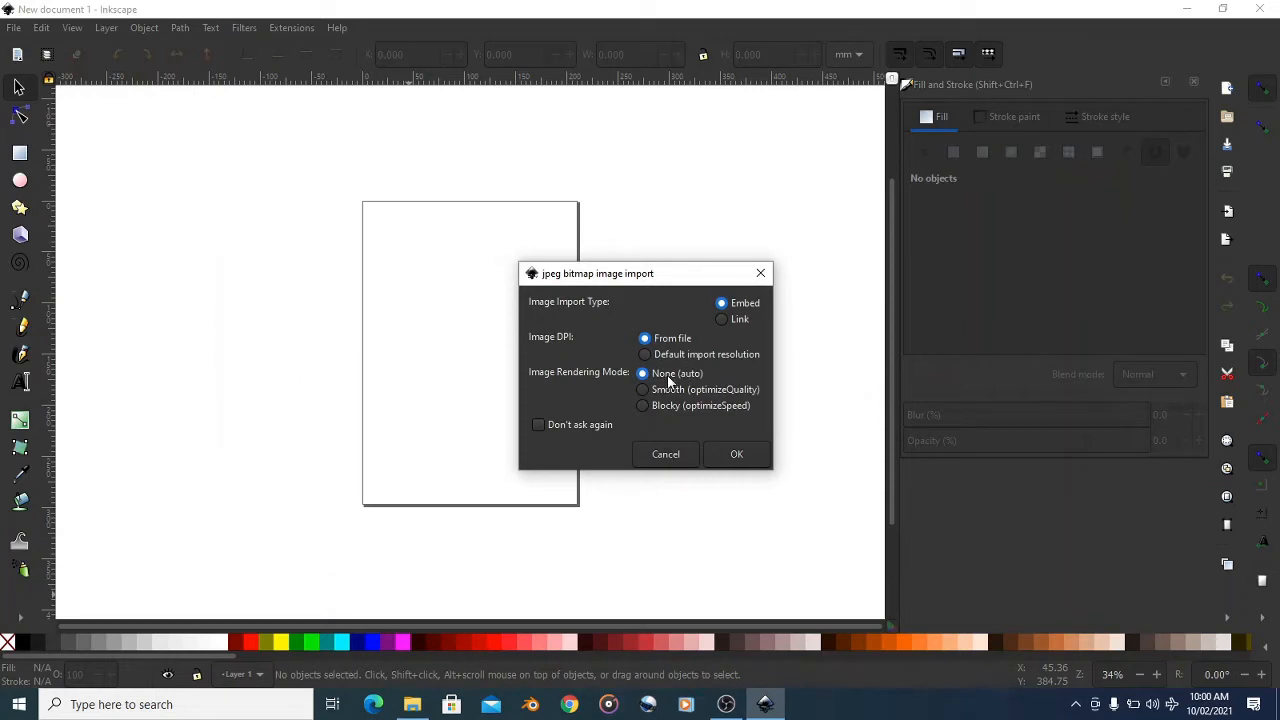
{"action": "left_click", "coordinate": [736, 454]}
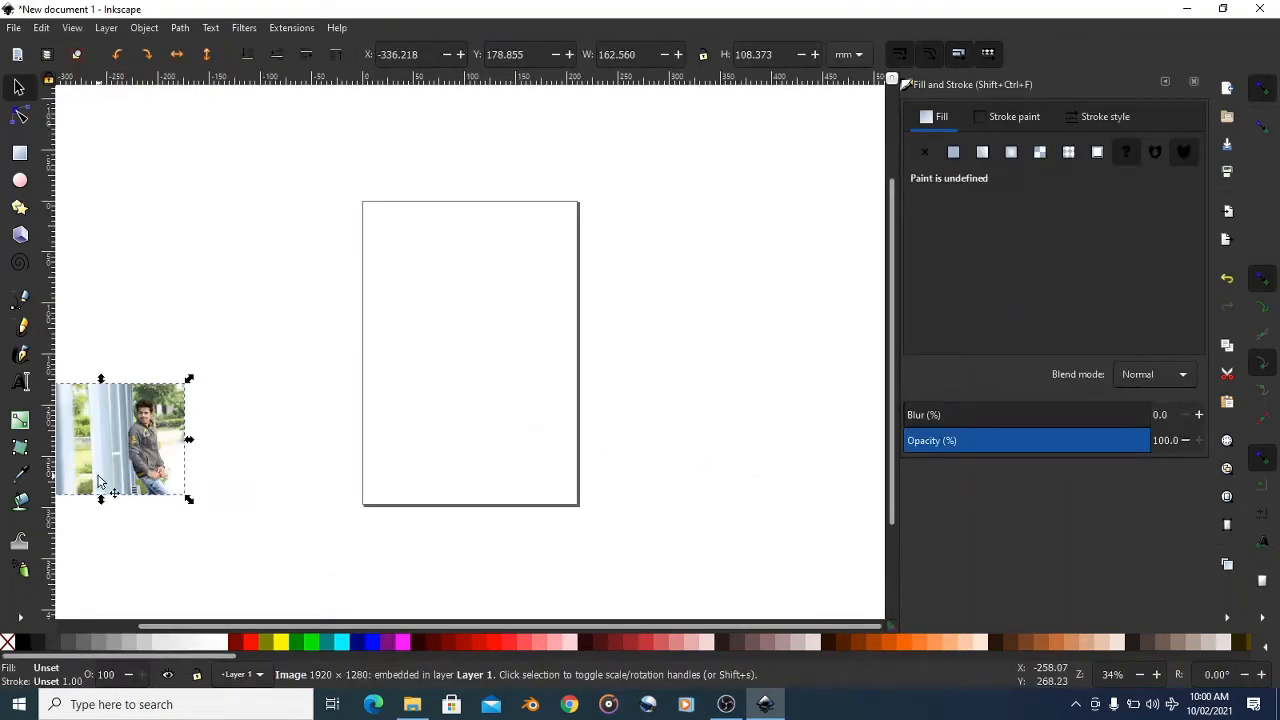
- Move the photo over the page and enlarge it to about 524 × 349 mm
{"action": "left_click_drag", "start_coordinate": [101, 468], "coordinate": [350, 340]}
{"action": "left_click_drag", "start_coordinate": [440, 253], "coordinate": [726, 134]}
{"action": "left_click_drag", "start_coordinate": [586, 295], "coordinate": [546, 315]}
- Start a Bezier path at the raised collar's tip beside the jaw and trace its outer edge to the rounded corner
{"action": "scroll", "coordinate": [435, 283], "scroll_direction": "up", "scroll_amount": 2}
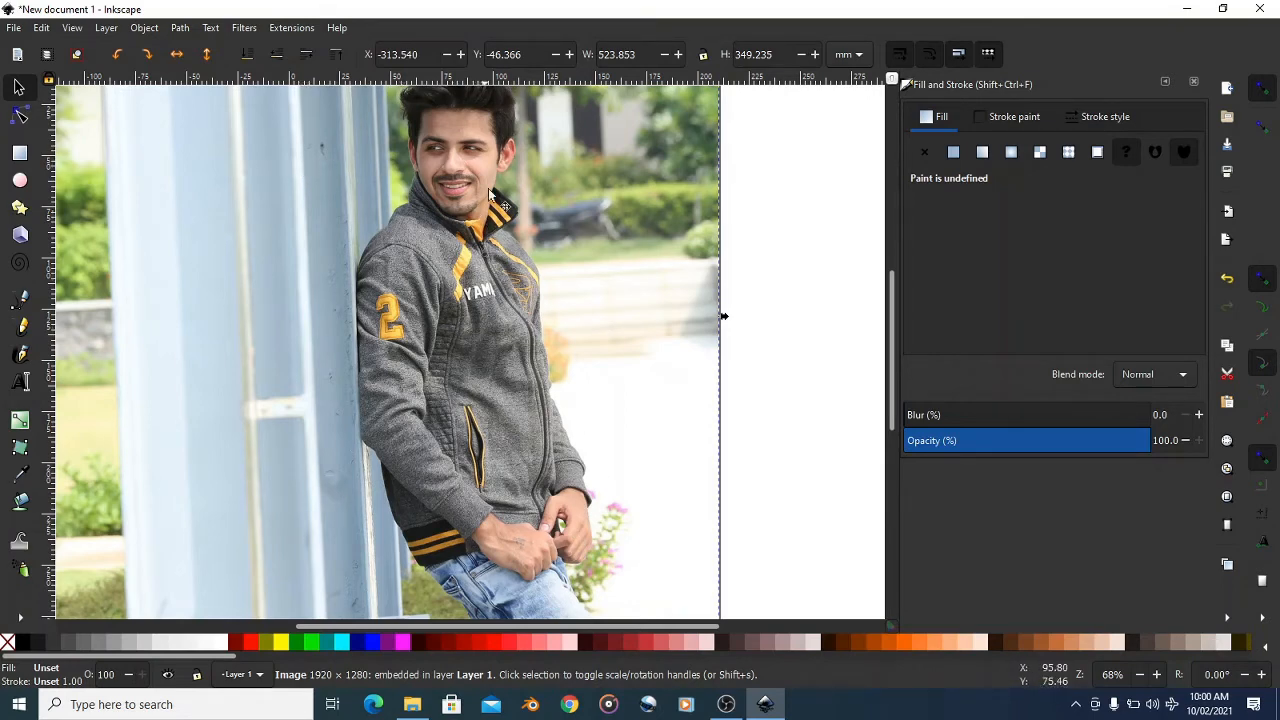
{"action": "scroll", "coordinate": [506, 265], "scroll_direction": "up", "scroll_amount": 2, "text": "ctrl"}
{"action": "scroll", "coordinate": [506, 265], "scroll_direction": "up", "scroll_amount": 1, "text": "ctrl"}
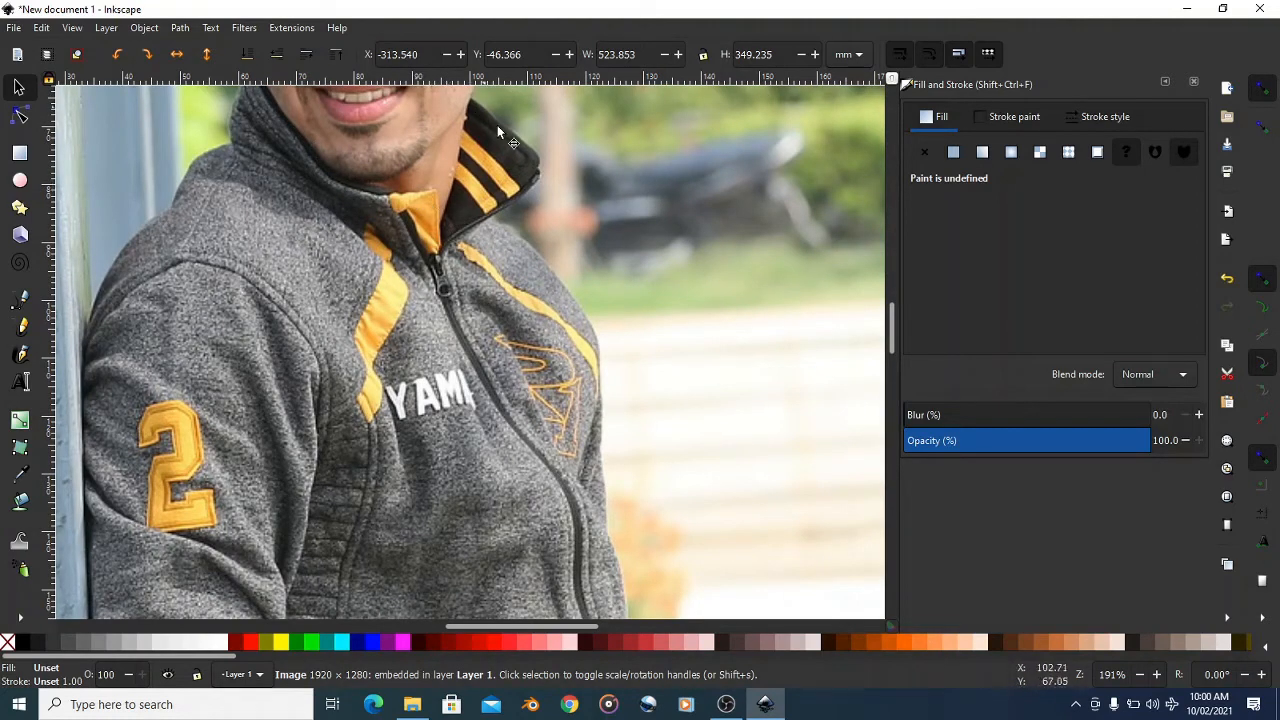
{"action": "scroll", "coordinate": [625, 395], "scroll_direction": "down", "scroll_amount": 2}
{"action": "left_click", "coordinate": [22, 302]}
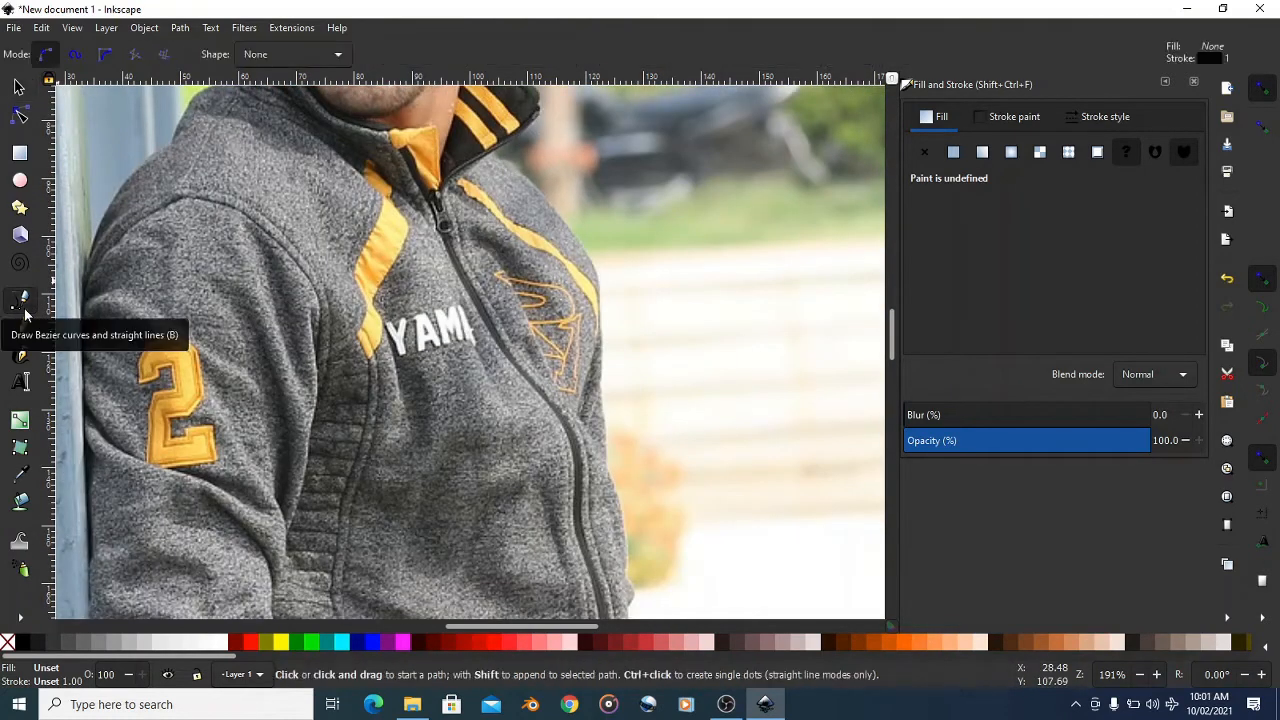
{"action": "scroll", "coordinate": [637, 363], "scroll_direction": "up", "scroll_amount": 2}
{"action": "scroll", "coordinate": [491, 214], "scroll_direction": "up", "scroll_amount": 4, "text": "ctrl"}
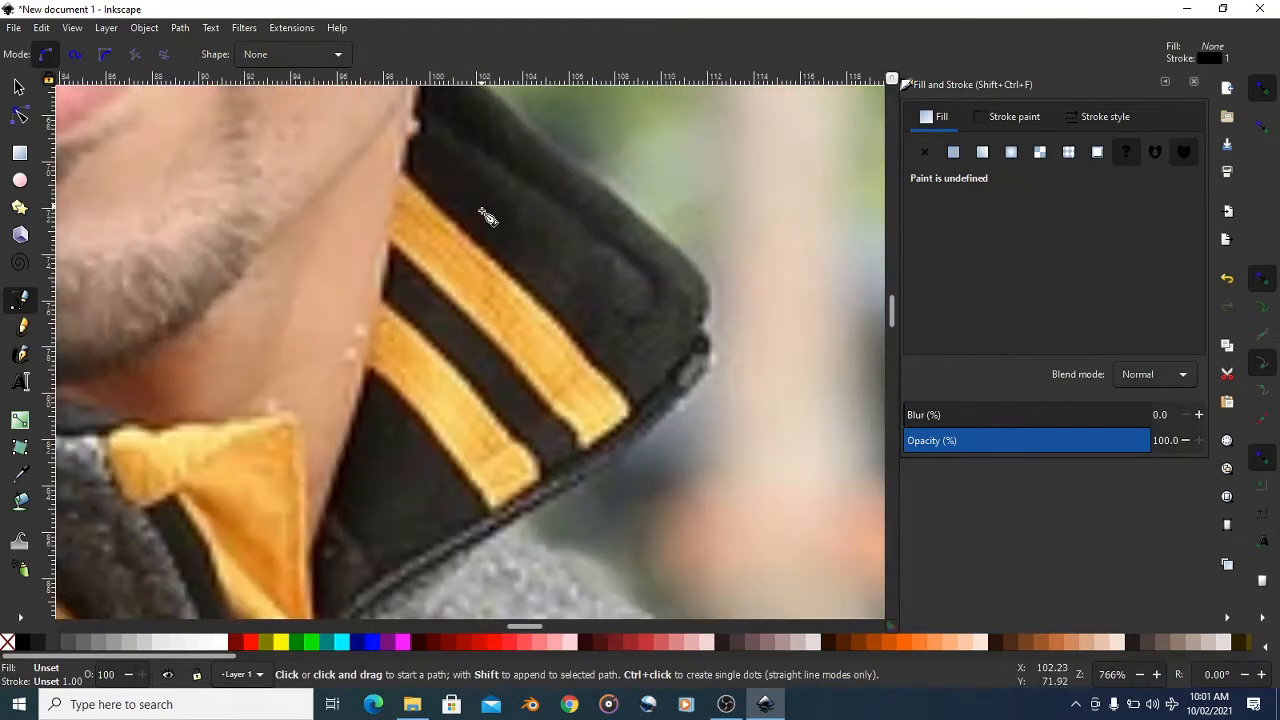
{"action": "left_click", "coordinate": [435, 176]}
{"action": "left_click", "coordinate": [543, 258]}
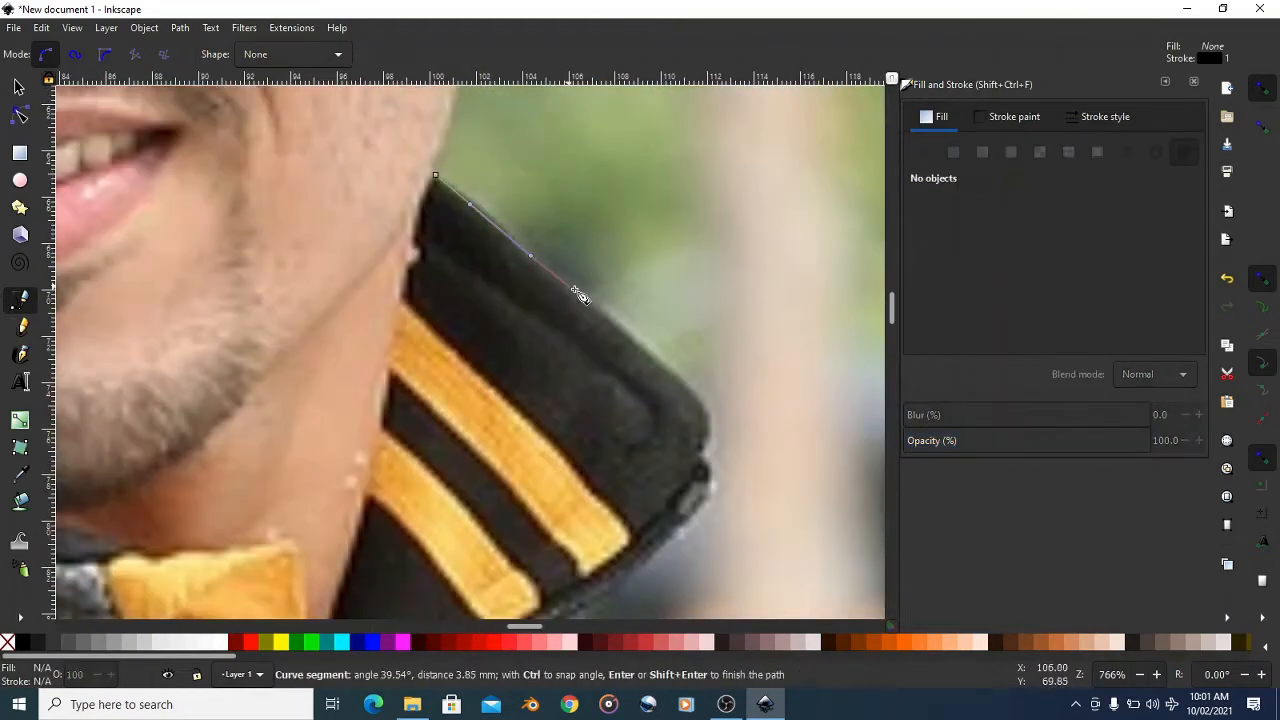
{"action": "left_click", "coordinate": [643, 342]}
{"action": "left_click_drag", "start_coordinate": [712, 448], "coordinate": [700, 457]}
{"action": "key", "text": "ctrl+z"}
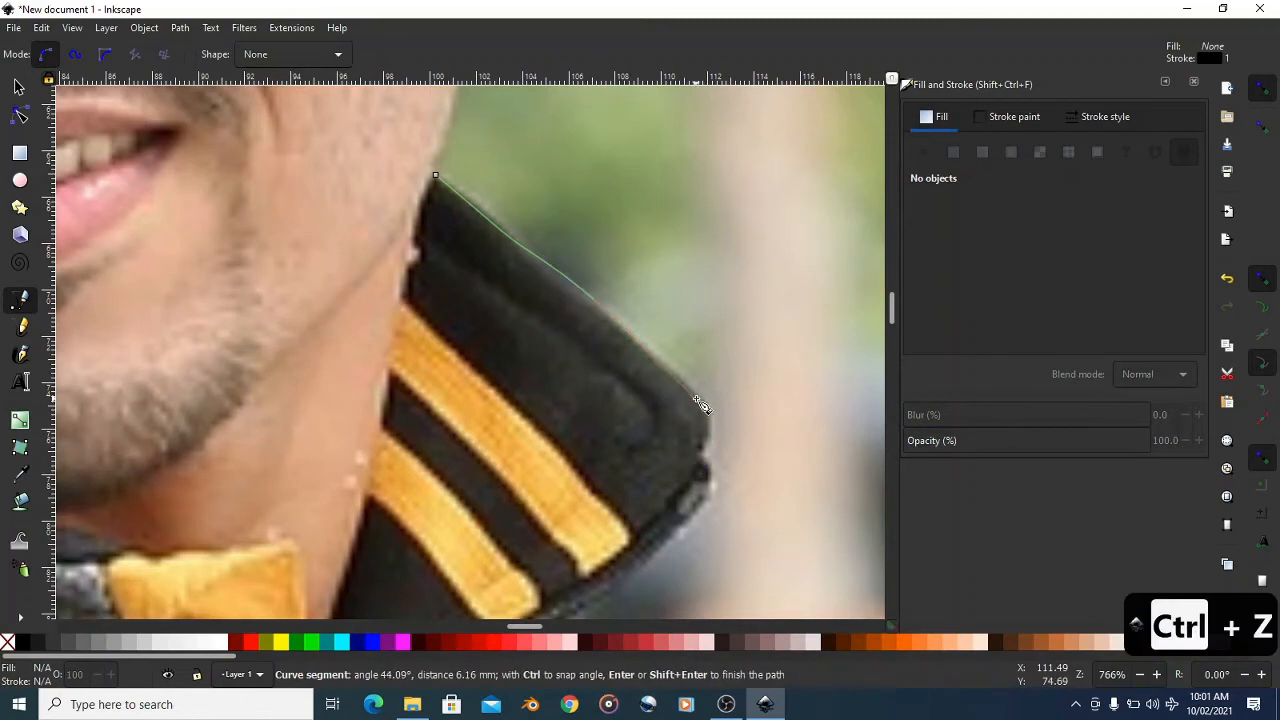
{"action": "left_click_drag", "start_coordinate": [711, 406], "coordinate": [718, 434]}
- Continue the Bezier path around the collar's corner and along its underside to where the shoulder begins
{"action": "scroll", "coordinate": [710, 463], "scroll_direction": "down", "scroll_amount": 2}
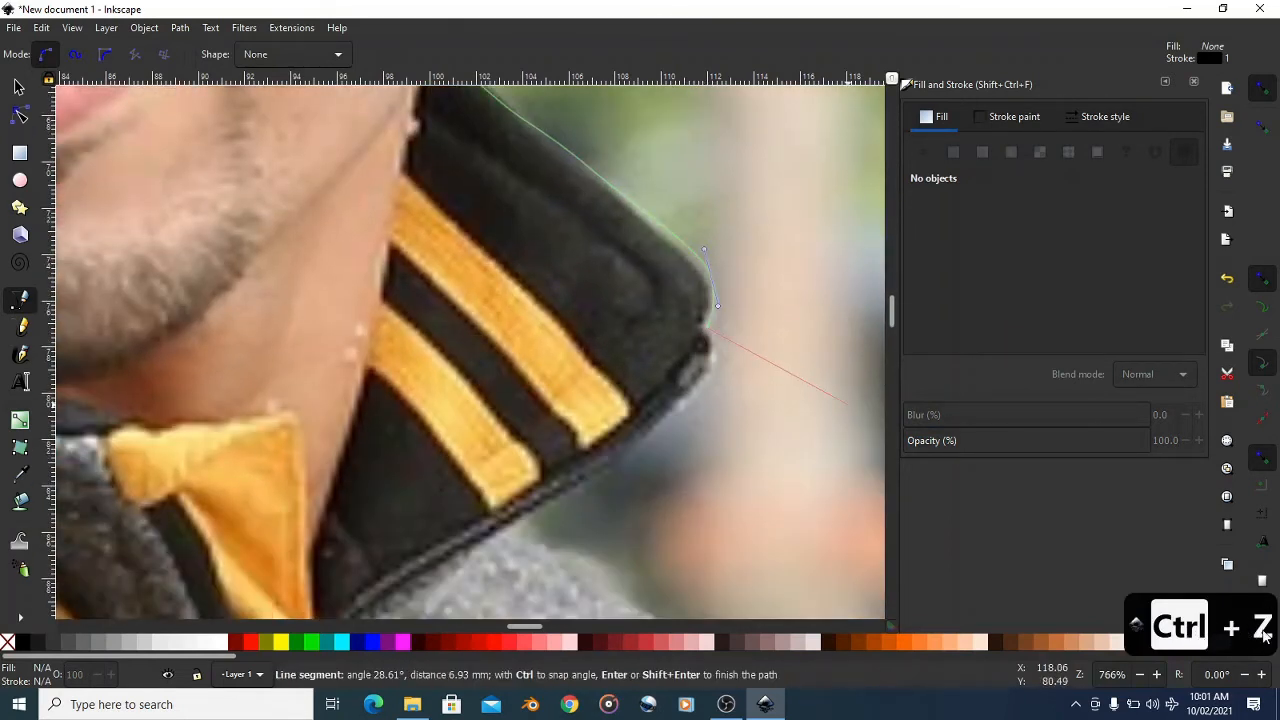
{"action": "left_click_drag", "start_coordinate": [711, 364], "coordinate": [704, 387]}
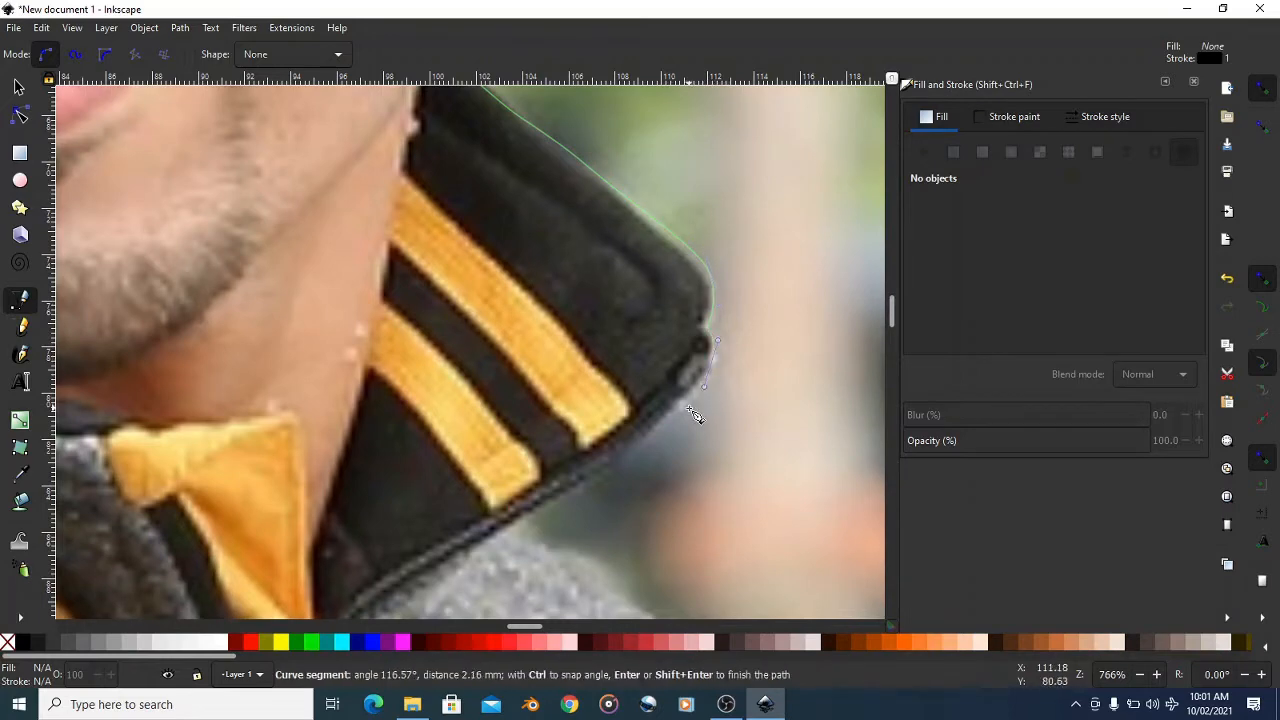
{"action": "left_click_drag", "start_coordinate": [631, 451], "coordinate": [573, 492]}
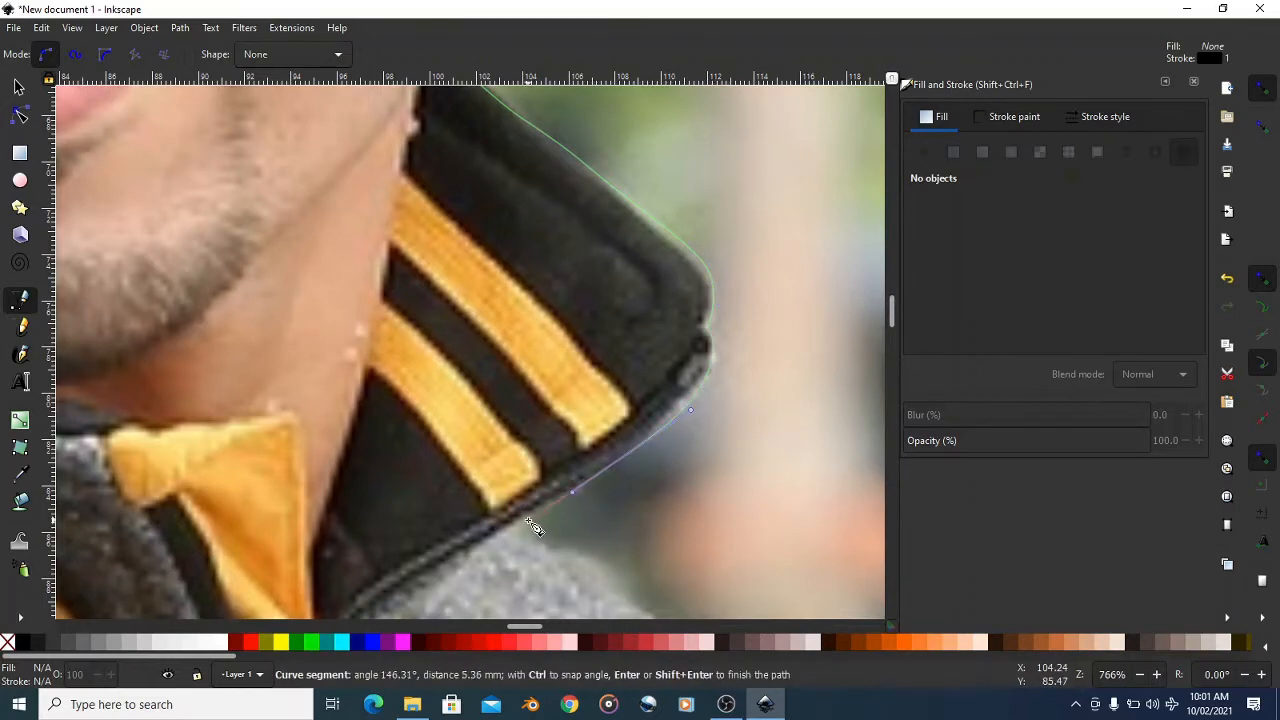
{"action": "left_click", "coordinate": [527, 518]}
{"action": "key", "text": "space"}
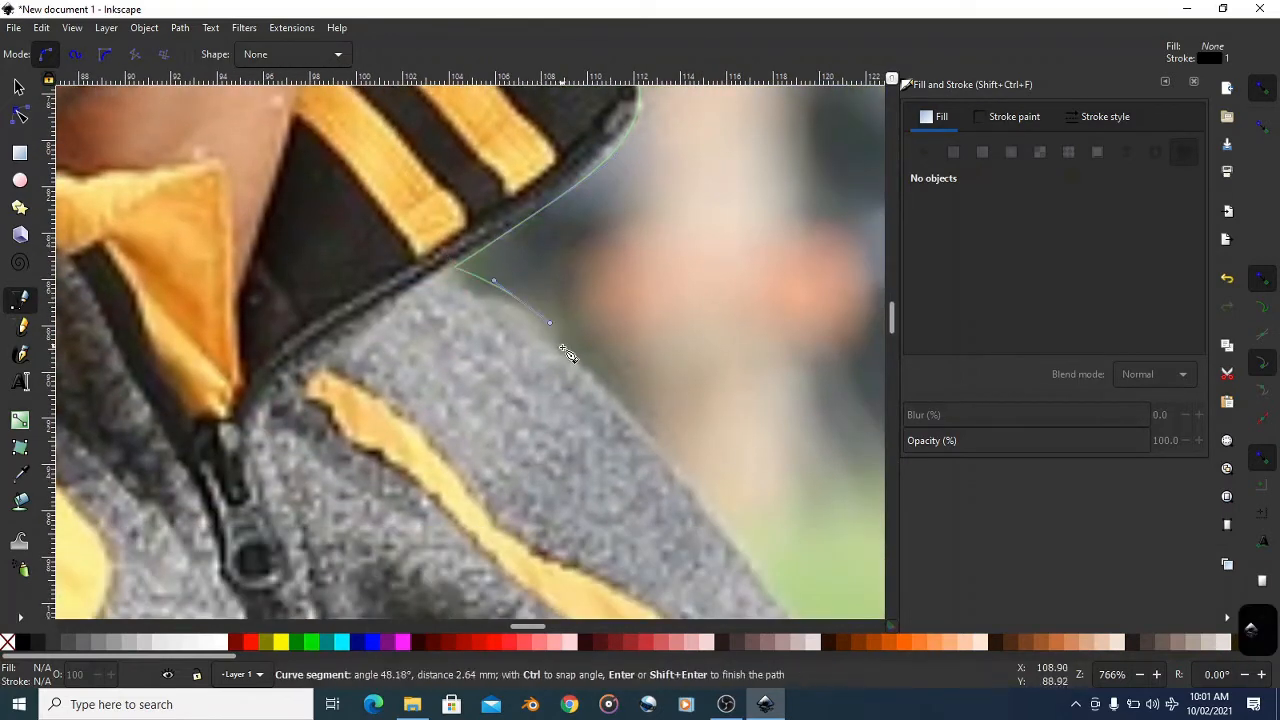
- Extend the path over the shoulder on the right side of the photo and down beside the chest emblem
{"action": "key", "text": "ctrl+z"}
{"action": "key", "text": "space"}
{"action": "key", "text": "space"}
{"action": "left_click_drag", "start_coordinate": [526, 450], "coordinate": [515, 494]}
{"action": "key", "text": "space"}
{"action": "key", "text": "ctrl+z"}
{"action": "key", "text": "space"}
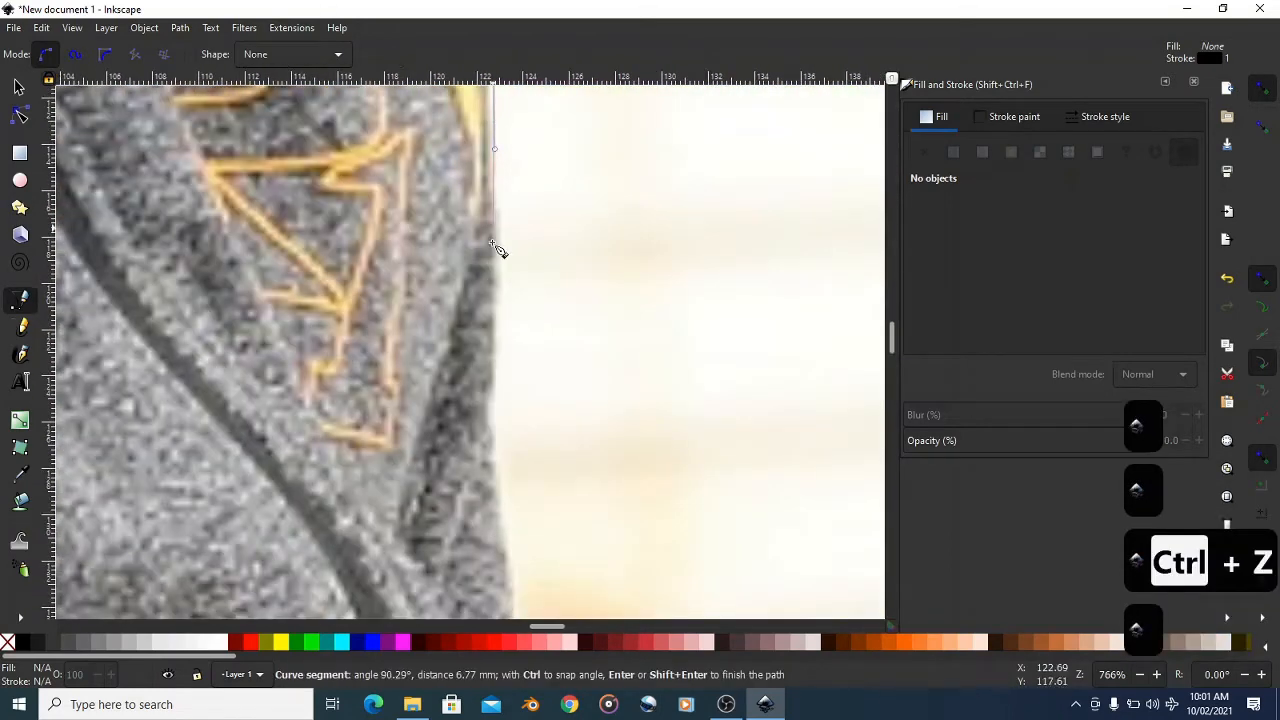
- Trace the jacket's right outer edge from beside the chest emblem down past the folds near the elbow
{"action": "left_click_drag", "start_coordinate": [488, 226], "coordinate": [501, 326]}
{"action": "left_click_drag", "start_coordinate": [506, 584], "coordinate": [510, 618]}
{"action": "key", "text": "space"}
{"action": "left_click_drag", "start_coordinate": [538, 507], "coordinate": [545, 540]}
{"action": "key", "text": "space"}
{"action": "left_click_drag", "start_coordinate": [490, 494], "coordinate": [498, 530]}
{"action": "key", "text": "space"}
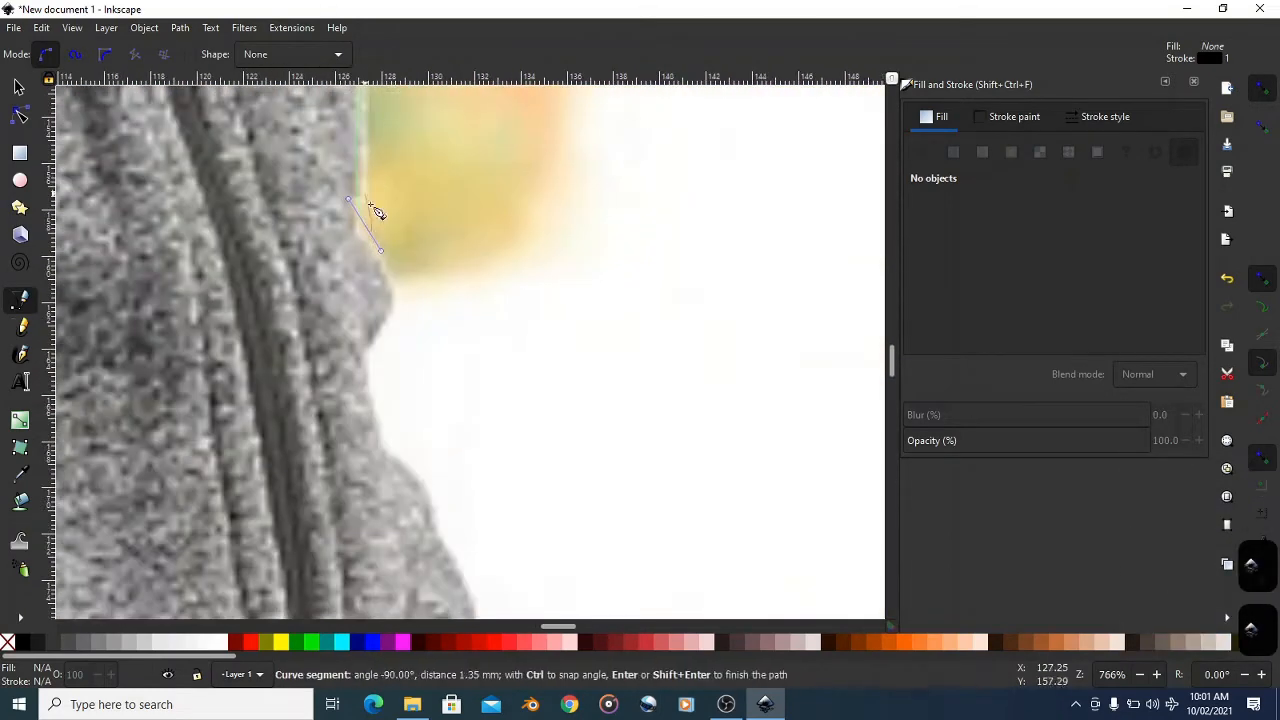
{"action": "left_click_drag", "start_coordinate": [365, 387], "coordinate": [375, 425]}
{"action": "key", "text": "space"}
{"action": "left_click_drag", "start_coordinate": [364, 247], "coordinate": [392, 266]}
{"action": "key", "text": "space"}
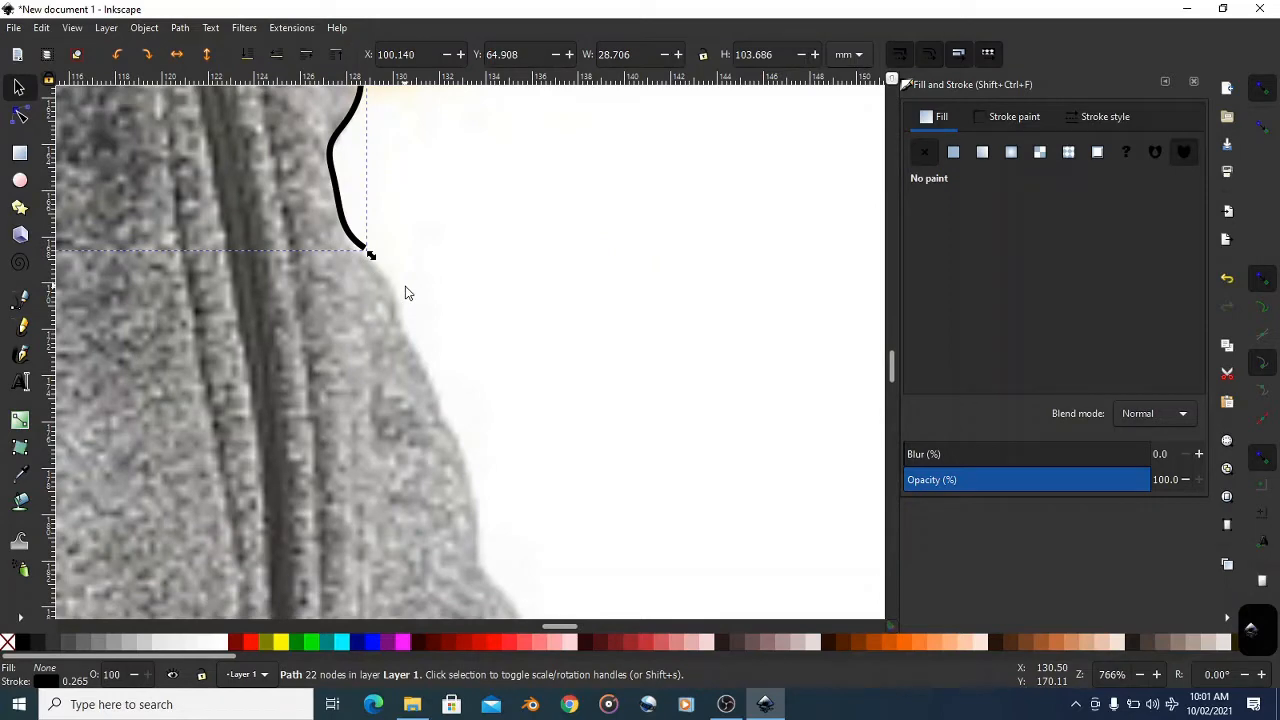
- Continue the path from its open end down the right sleeve's outer edge and around the cuff's lower corner
{"action": "key", "text": "b"}
{"action": "left_click", "coordinate": [364, 247]}
{"action": "left_click_drag", "start_coordinate": [420, 384], "coordinate": [442, 430]}
{"action": "key", "text": "space"}
{"action": "left_click_drag", "start_coordinate": [443, 348], "coordinate": [464, 390]}
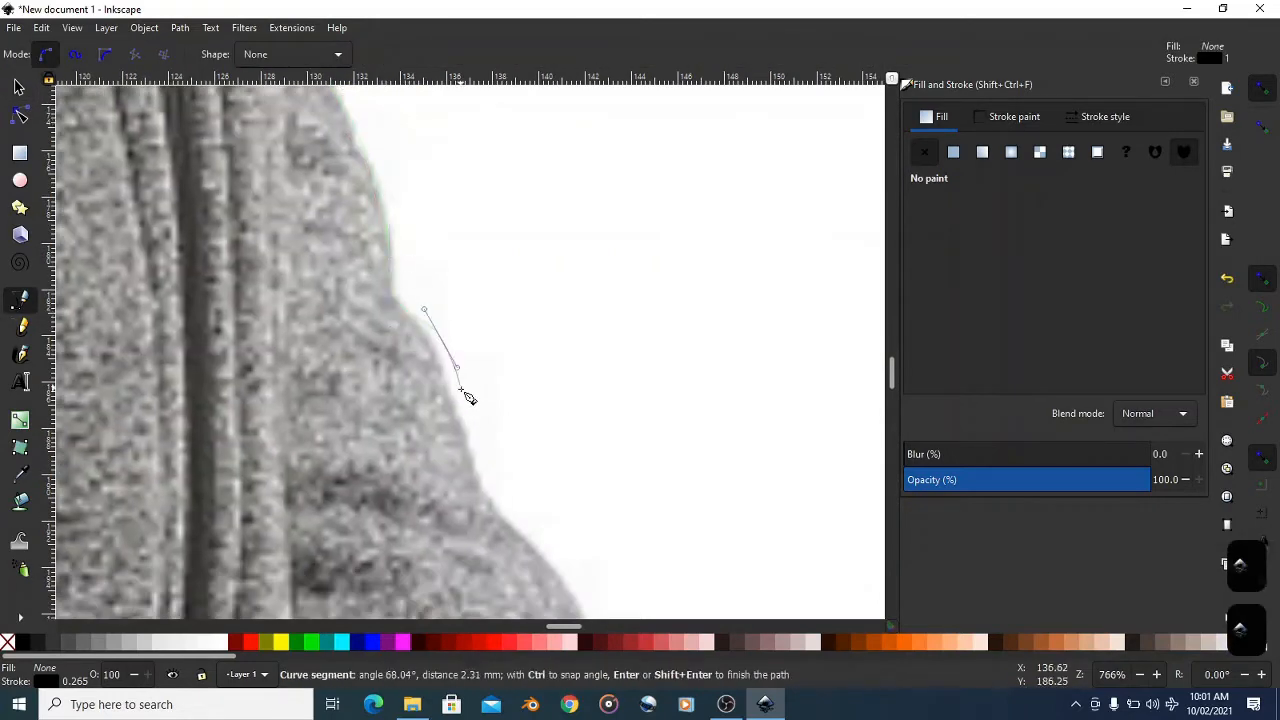
{"action": "key", "text": "space"}
{"action": "left_click_drag", "start_coordinate": [594, 421], "coordinate": [616, 454]}
{"action": "key", "text": "space"}
{"action": "left_click_drag", "start_coordinate": [477, 290], "coordinate": [468, 326]}
{"action": "key", "text": "space"}
{"action": "left_click_drag", "start_coordinate": [409, 254], "coordinate": [432, 304]}
{"action": "left_click_drag", "start_coordinate": [459, 413], "coordinate": [440, 446]}
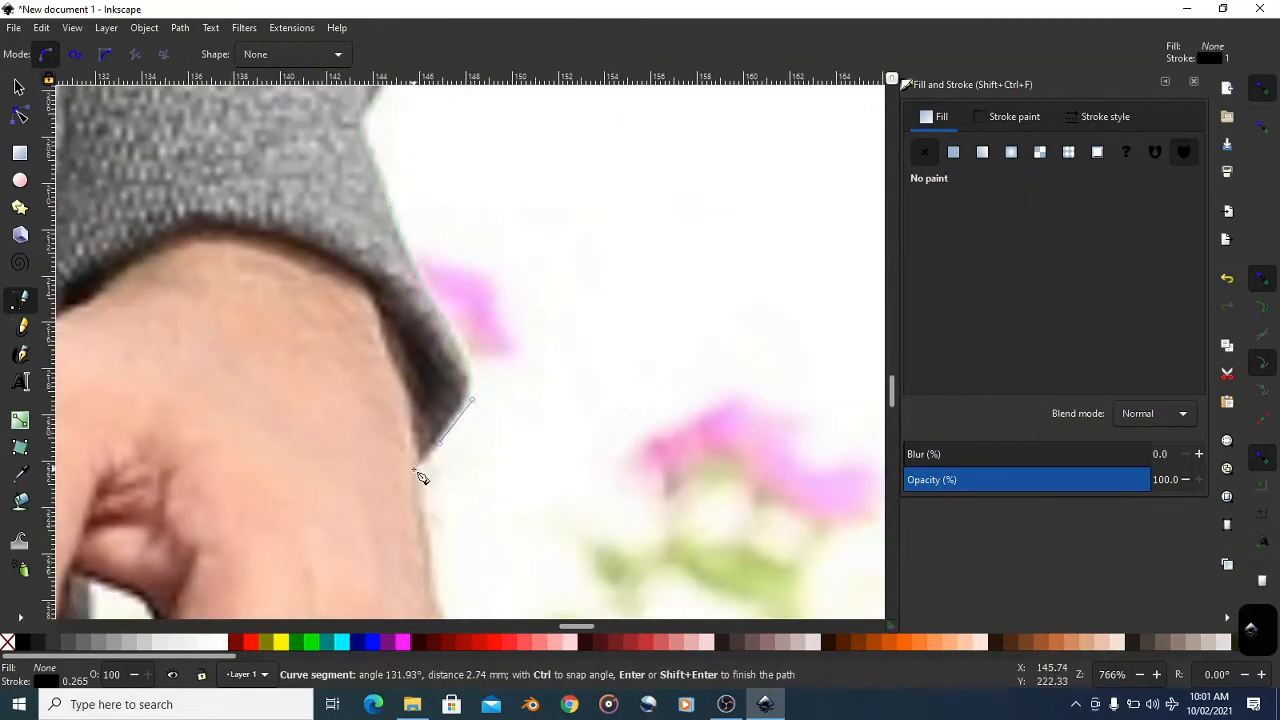
- Trace the path along the right cuff's opening above the hand and down the jacket edge beside the thumb
{"action": "left_click", "coordinate": [418, 461]}
{"action": "left_click", "coordinate": [388, 350]}
{"action": "left_click", "coordinate": [373, 290]}
{"action": "left_click_drag", "start_coordinate": [269, 234], "coordinate": [683, 238]}
{"action": "left_click", "coordinate": [622, 229]}
{"action": "left_click", "coordinate": [494, 299]}
{"action": "left_click_drag", "start_coordinate": [449, 325], "coordinate": [471, 352]}
{"action": "left_click", "coordinate": [464, 391]}
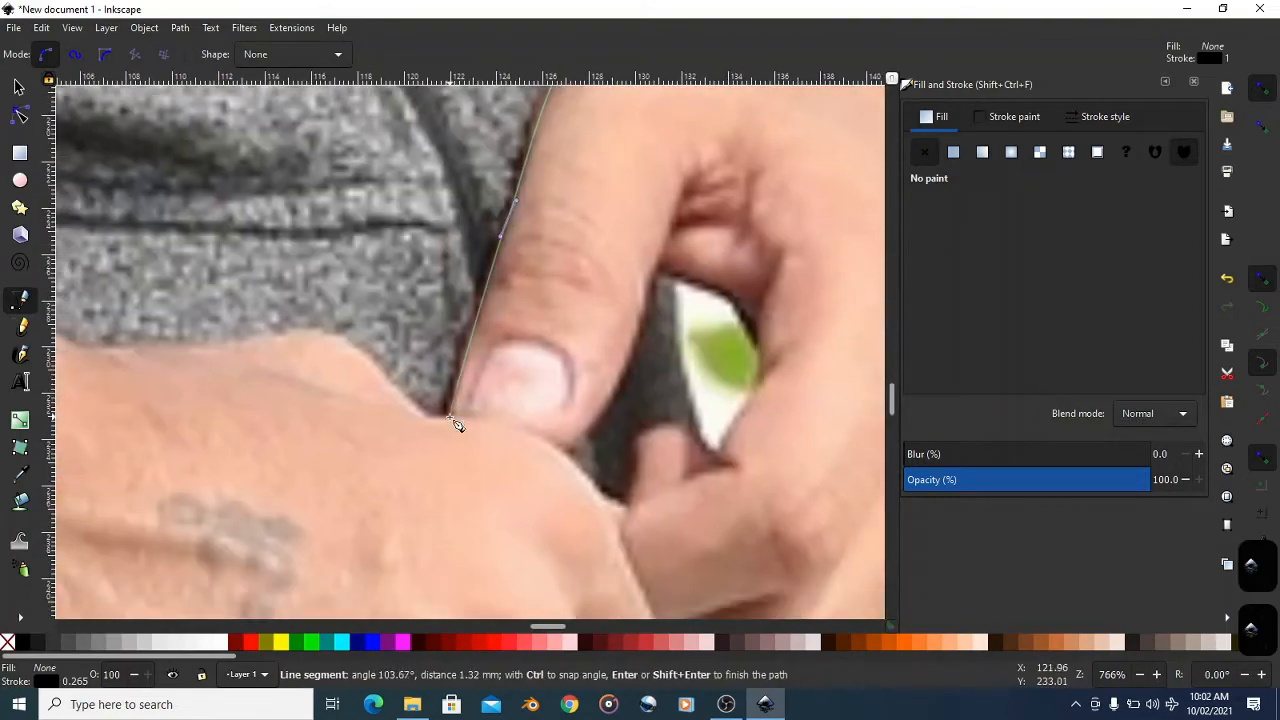
- Trace the jacket's edge above the other hand, then follow the left cuff's opening across the wrist
{"action": "left_click", "coordinate": [450, 416]}
{"action": "left_click", "coordinate": [425, 415]}
{"action": "left_click_drag", "start_coordinate": [304, 334], "coordinate": [254, 340]}
{"action": "scroll", "coordinate": [250, 340], "scroll_direction": "left", "scroll_amount": 7}
{"action": "left_click_drag", "start_coordinate": [376, 316], "coordinate": [330, 294]}
{"action": "left_click", "coordinate": [203, 197]}
{"action": "scroll", "coordinate": [203, 197], "scroll_direction": "left", "scroll_amount": 9}
{"action": "left_click_drag", "start_coordinate": [430, 334], "coordinate": [403, 369]}
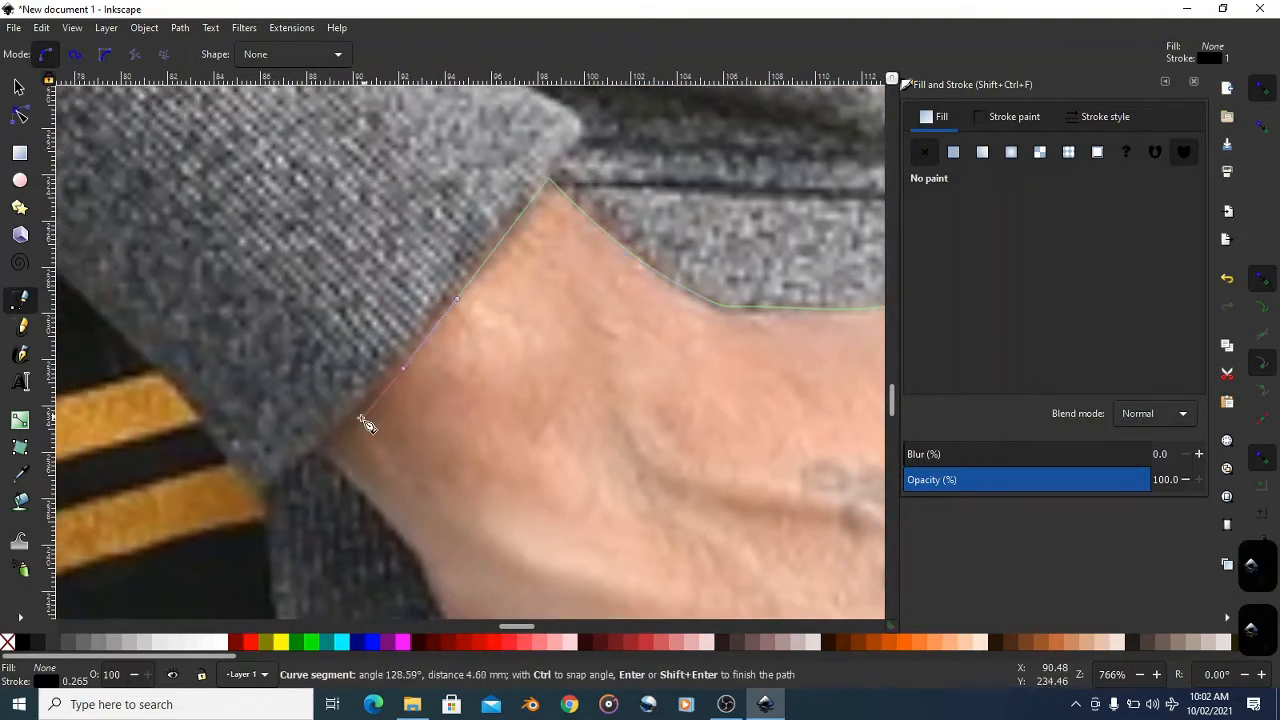
{"action": "left_click", "coordinate": [319, 455]}
- Trace the jacket edge below the wrist and follow the waistband's lower edge above the jeans
{"action": "scroll", "coordinate": [361, 379], "scroll_direction": "down", "scroll_amount": 5}
{"action": "scroll", "coordinate": [380, 368], "scroll_direction": "down", "scroll_amount": 2}
{"action": "left_click", "coordinate": [460, 383]}
{"action": "left_click_drag", "start_coordinate": [473, 405], "coordinate": [479, 415]}
{"action": "scroll", "coordinate": [472, 406], "scroll_direction": "up", "scroll_amount": 2}
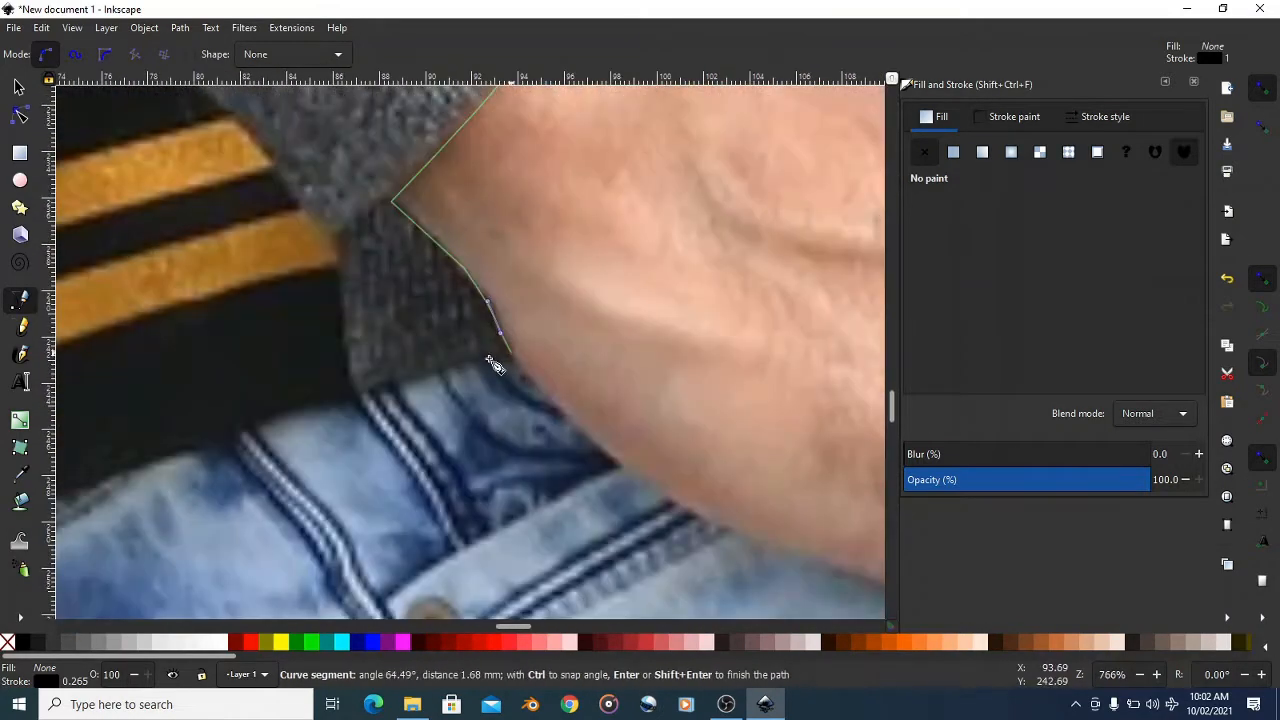
{"action": "left_click", "coordinate": [511, 352]}
{"action": "left_click_drag", "start_coordinate": [298, 406], "coordinate": [223, 420]}
{"action": "left_click_drag", "start_coordinate": [122, 472], "coordinate": [491, 371]}
{"action": "left_click_drag", "start_coordinate": [391, 427], "coordinate": [350, 429]}
{"action": "left_click_drag", "start_coordinate": [186, 423], "coordinate": [549, 613]}
- Continue the path around the waistband's outer corner and up the jacket's left side to the sleeve
{"action": "left_click_drag", "start_coordinate": [496, 530], "coordinate": [486, 508]}
{"action": "left_click", "coordinate": [606, 464]}
{"action": "left_click_drag", "start_coordinate": [359, 217], "coordinate": [579, 444]}
{"action": "left_click", "coordinate": [585, 434]}
{"action": "left_click_drag", "start_coordinate": [431, 122], "coordinate": [521, 598]}
{"action": "left_click_drag", "start_coordinate": [486, 294], "coordinate": [476, 258]}
{"action": "left_click", "coordinate": [478, 168]}
{"action": "left_click_drag", "start_coordinate": [478, 168], "coordinate": [630, 478]}
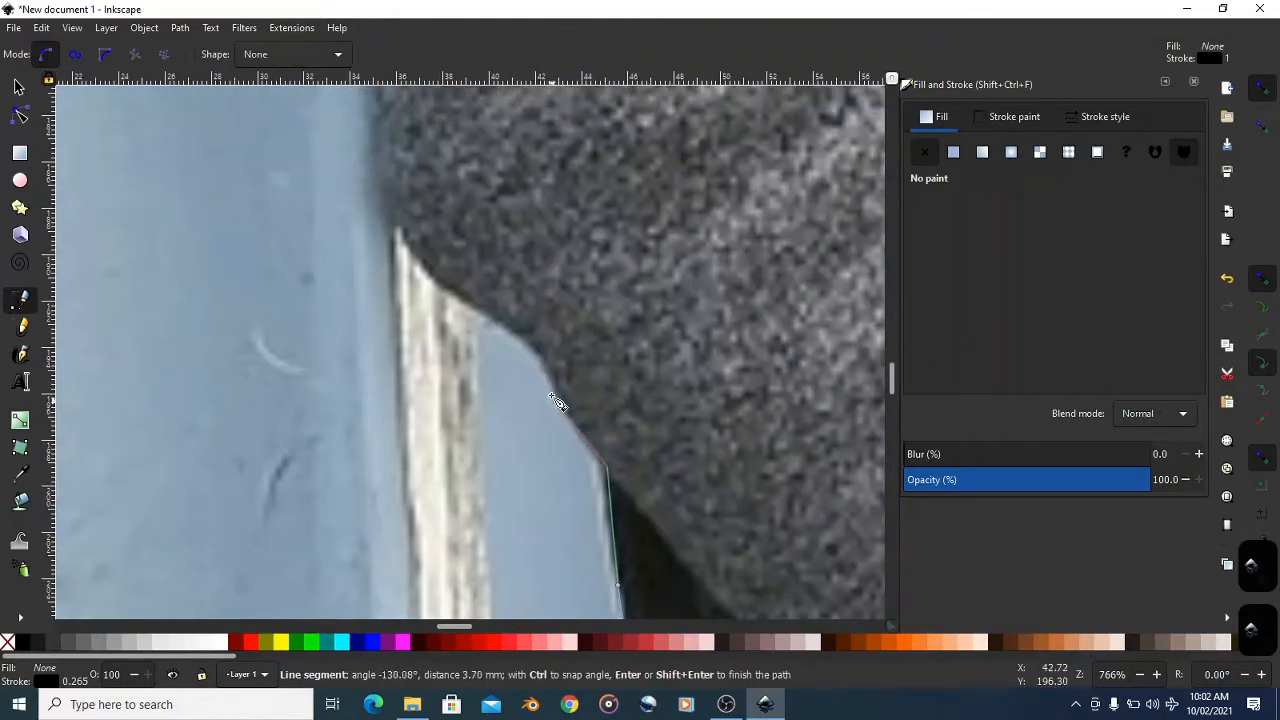
- Trace the left sleeve's outer edge around the elbow and upward beside the blue column
{"action": "left_click_drag", "start_coordinate": [551, 390], "coordinate": [530, 352]}
{"action": "left_click_drag", "start_coordinate": [525, 345], "coordinate": [584, 576]}
{"action": "left_click_drag", "start_coordinate": [478, 510], "coordinate": [458, 484]}
{"action": "left_click_drag", "start_coordinate": [446, 100], "coordinate": [491, 464]}
{"action": "left_click", "coordinate": [491, 460]}
{"action": "left_click_drag", "start_coordinate": [465, 300], "coordinate": [446, 449]}
{"action": "left_click", "coordinate": [445, 305]}
{"action": "left_click_drag", "start_coordinate": [449, 220], "coordinate": [469, 480]}
{"action": "left_click_drag", "start_coordinate": [466, 145], "coordinate": [486, 406]}
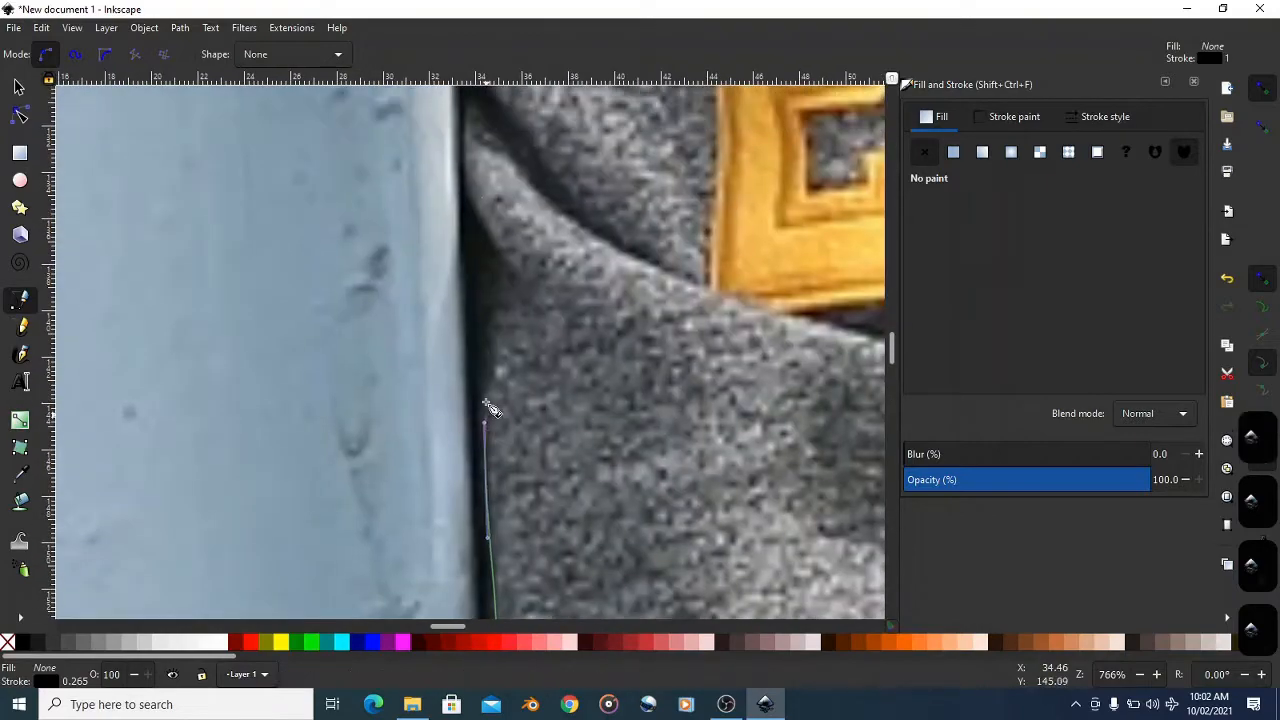
- Continue the path up the left upper arm, past the number 2 patch, to the shoulder curve
{"action": "left_click_drag", "start_coordinate": [464, 231], "coordinate": [480, 199]}
{"action": "left_click_drag", "start_coordinate": [476, 229], "coordinate": [505, 401]}
{"action": "key", "text": "ctrl+z"}
{"action": "key", "text": "ctrl+z"}
{"action": "key", "text": "ctrl+z"}
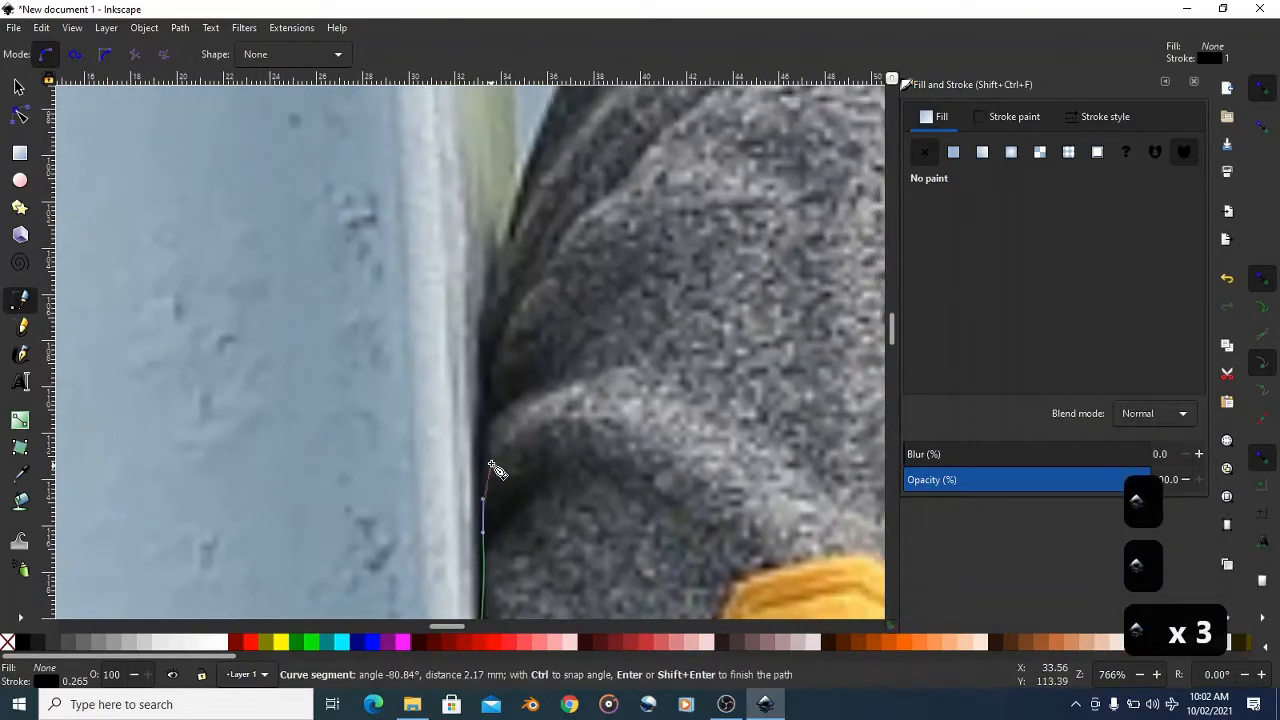
{"action": "left_click_drag", "start_coordinate": [484, 327], "coordinate": [484, 305]}
{"action": "key", "text": "space"}
{"action": "left_click_drag", "start_coordinate": [445, 161], "coordinate": [464, 133]}
{"action": "key", "text": "space"}
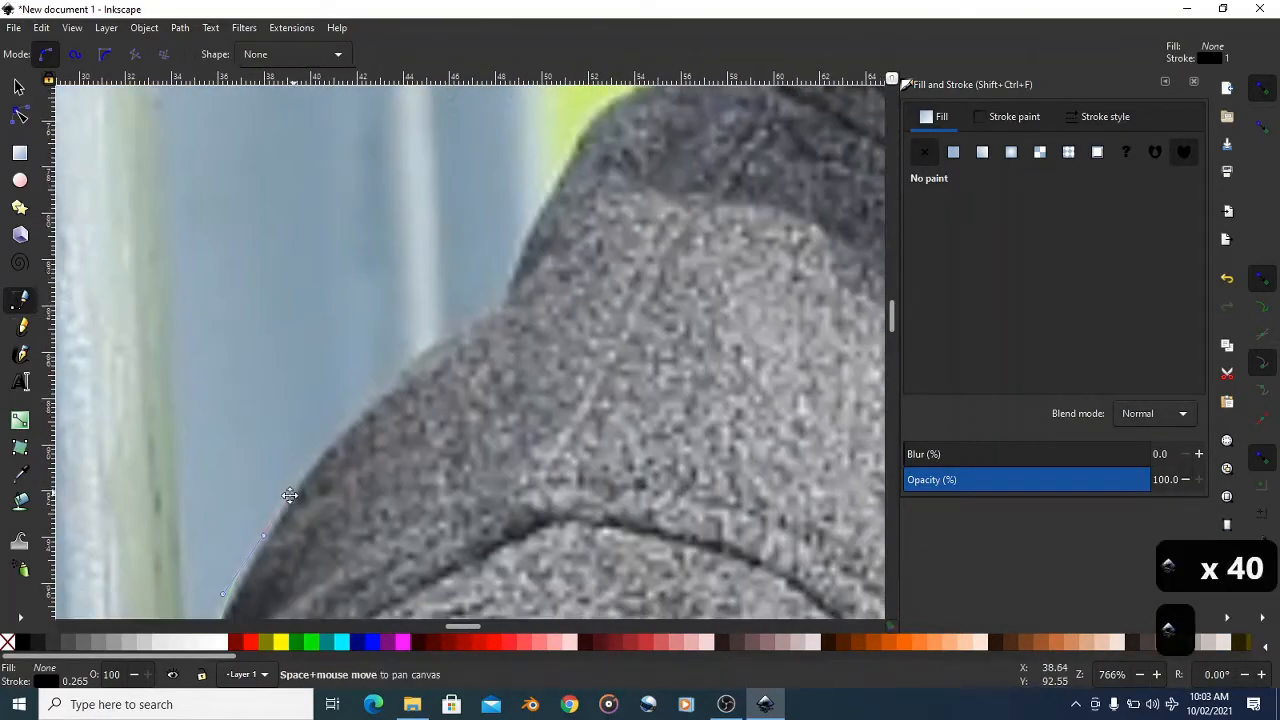
- Trace over the left shoulder to the collar's base and up the collar's outer edge to the ear
{"action": "left_click_drag", "start_coordinate": [459, 329], "coordinate": [383, 448]}
{"action": "left_click_drag", "start_coordinate": [480, 297], "coordinate": [505, 274]}
{"action": "left_click", "coordinate": [615, 218]}
{"action": "left_click_drag", "start_coordinate": [612, 190], "coordinate": [560, 484]}
{"action": "left_click_drag", "start_coordinate": [569, 328], "coordinate": [585, 290]}
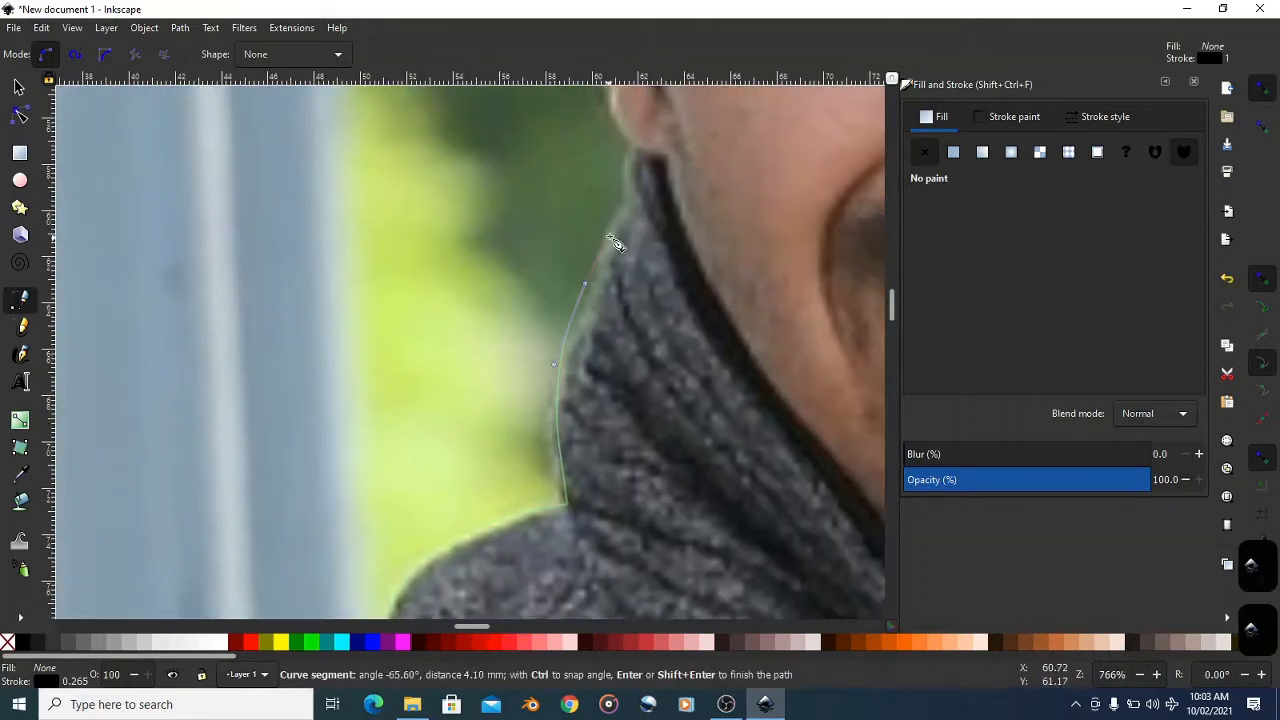
{"action": "left_click_drag", "start_coordinate": [636, 178], "coordinate": [641, 153]}
- Trace the collar's inner edge from below the ear, under the jaw and chin, to the yellow collar flap
{"action": "scroll", "coordinate": [416, 372], "scroll_direction": "down", "scroll_amount": 3}
{"action": "scroll", "coordinate": [497, 322], "scroll_direction": "up", "scroll_amount": 3}
{"action": "left_click", "coordinate": [487, 240]}
{"action": "key", "text": "space"}
{"action": "key", "text": "space"}
{"action": "left_click_drag", "start_coordinate": [290, 312], "coordinate": [393, 408]}
{"action": "key", "text": "space"}
{"action": "left_click_drag", "start_coordinate": [487, 519], "coordinate": [555, 550]}
{"action": "key", "text": "space"}
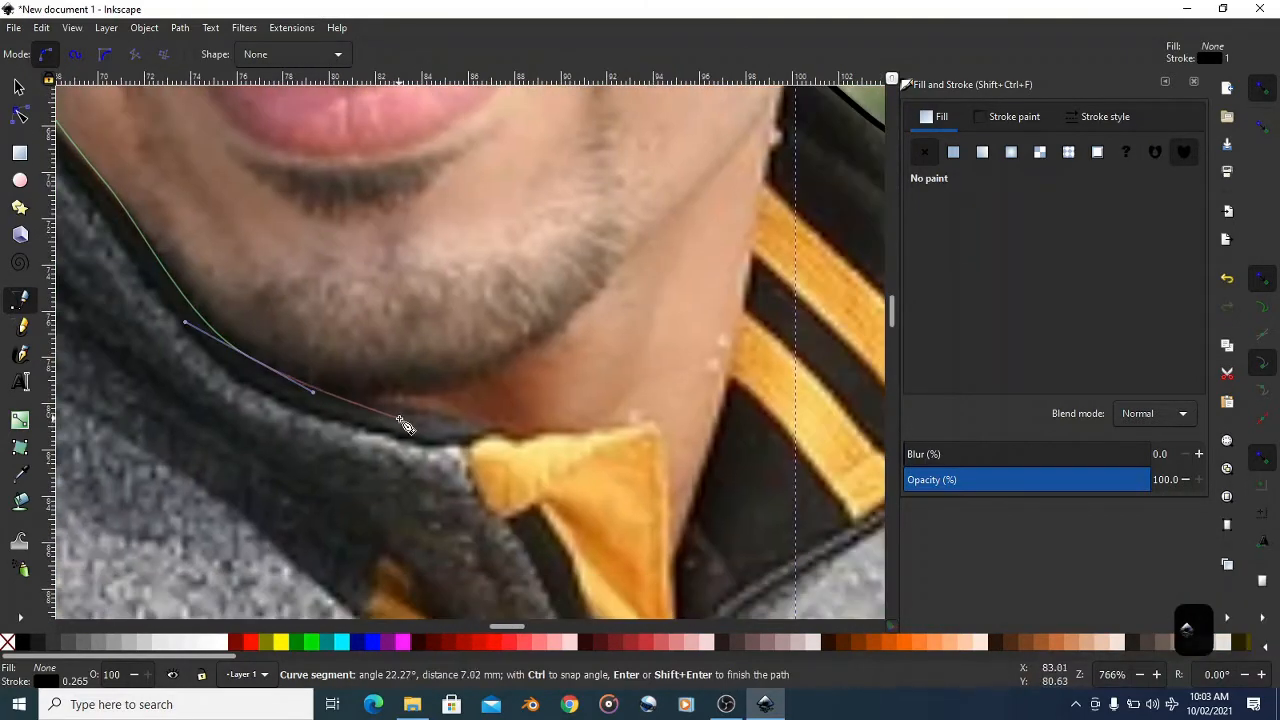
{"action": "left_click", "coordinate": [405, 416]}
{"action": "left_click_drag", "start_coordinate": [486, 427], "coordinate": [439, 397]}
- Trace around the yellow flap and up the neck side of the collar, closing the path at its starting point
{"action": "left_click", "coordinate": [663, 429]}
{"action": "key", "text": "space"}
{"action": "left_click", "coordinate": [508, 394]}
{"action": "key", "text": "space"}
{"action": "left_click_drag", "start_coordinate": [466, 317], "coordinate": [469, 301]}
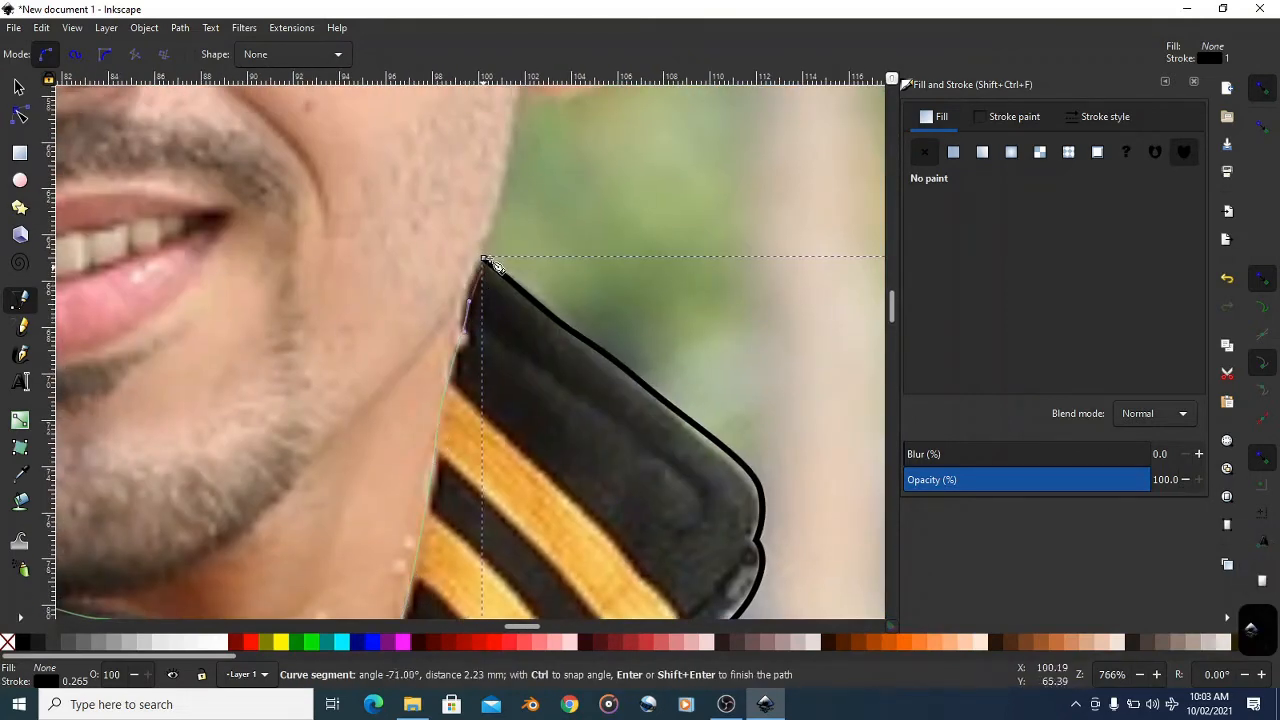
{"action": "left_click", "coordinate": [484, 261]}
- Set the jacket outline's stroke width to 1 mm
{"action": "scroll", "coordinate": [490, 245], "scroll_direction": "down", "scroll_amount": 7, "text": "ctrl"}
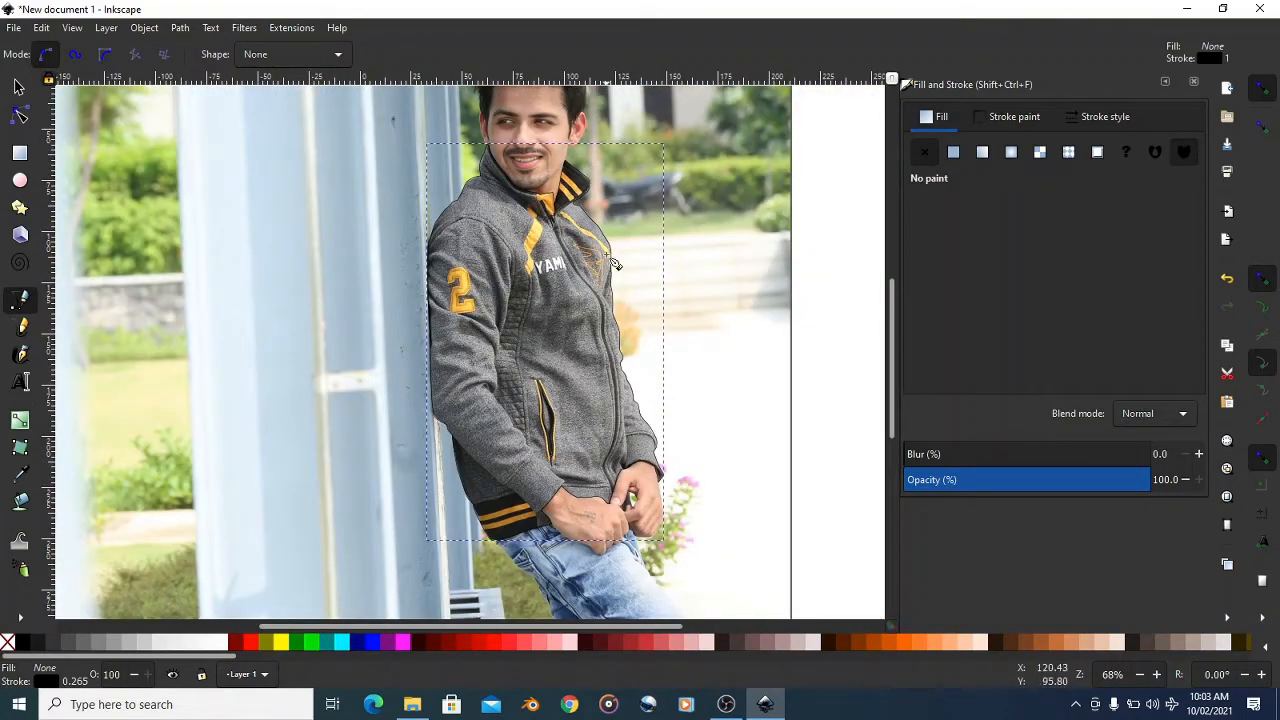
{"action": "right_click", "coordinate": [73, 682]}
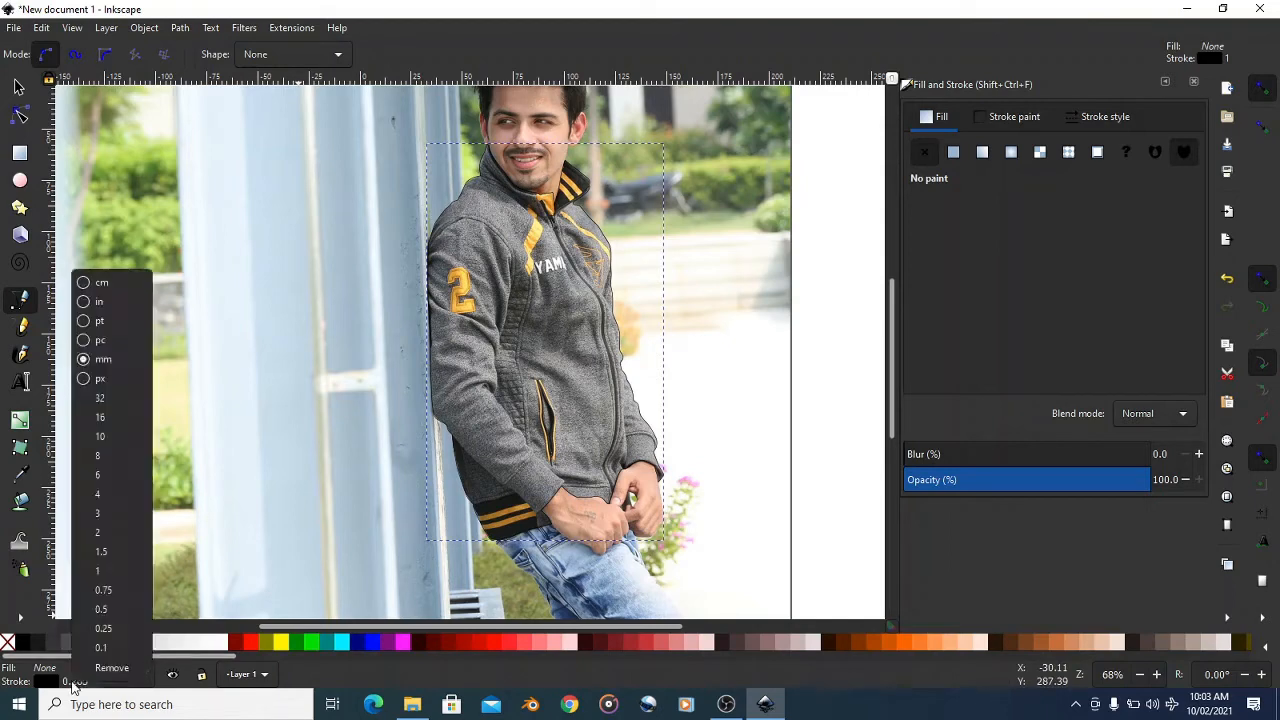
{"action": "left_click", "coordinate": [100, 570]}
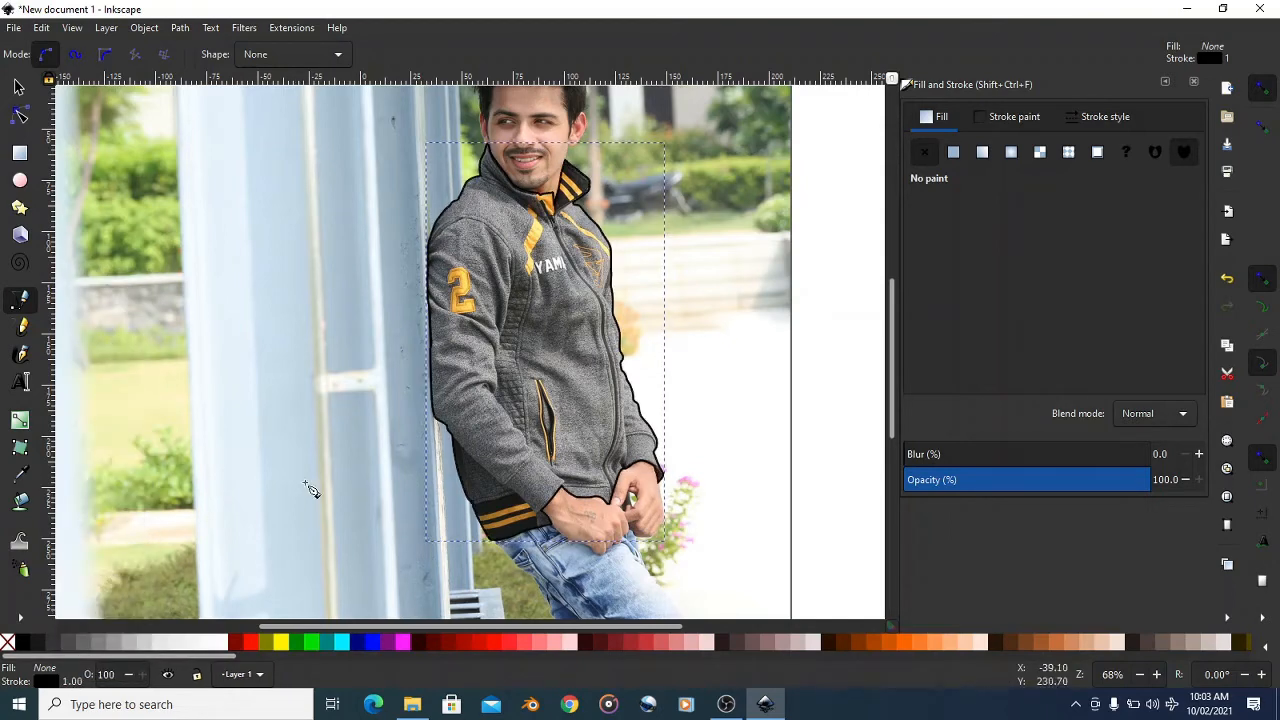
{"action": "scroll", "coordinate": [475, 320], "scroll_direction": "up", "scroll_amount": 2}
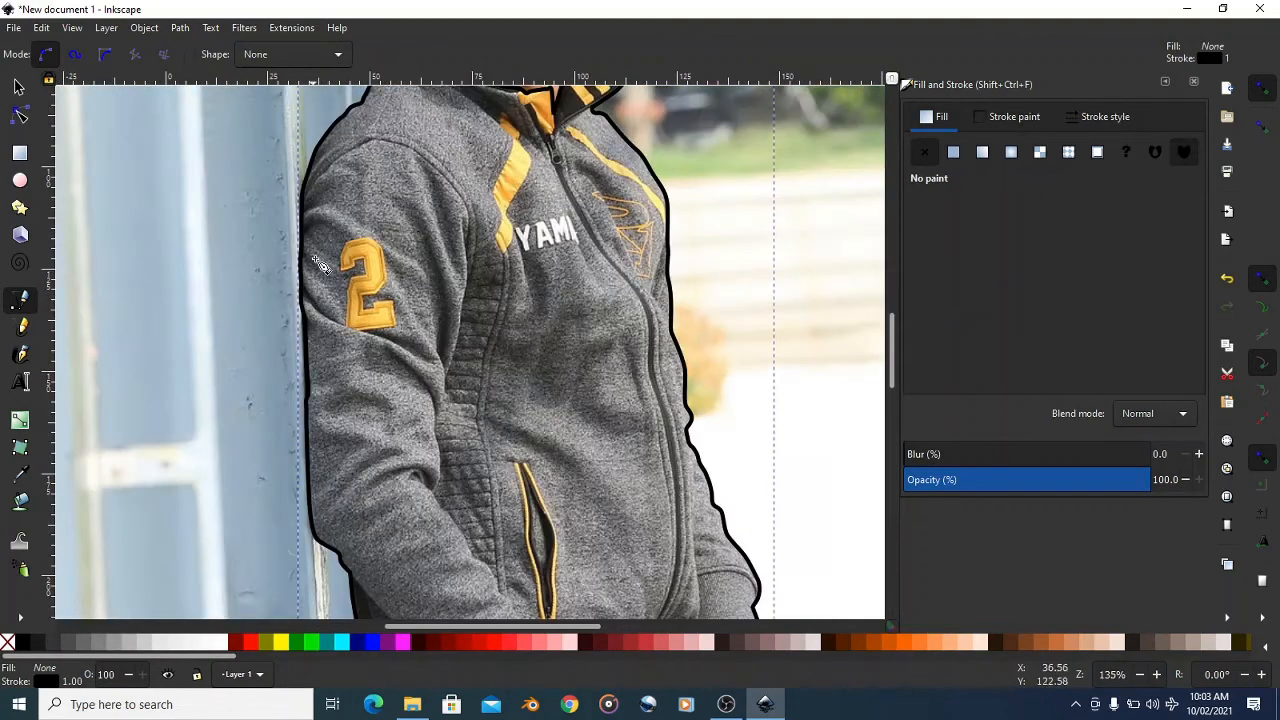
- Remove any fill from the closed jacket outline
{"action": "scroll", "coordinate": [467, 345], "scroll_direction": "down", "scroll_amount": 3}
{"action": "scroll", "coordinate": [432, 380], "scroll_direction": "down", "scroll_amount": 2}
{"action": "scroll", "coordinate": [440, 345], "scroll_direction": "up", "scroll_amount": 2}
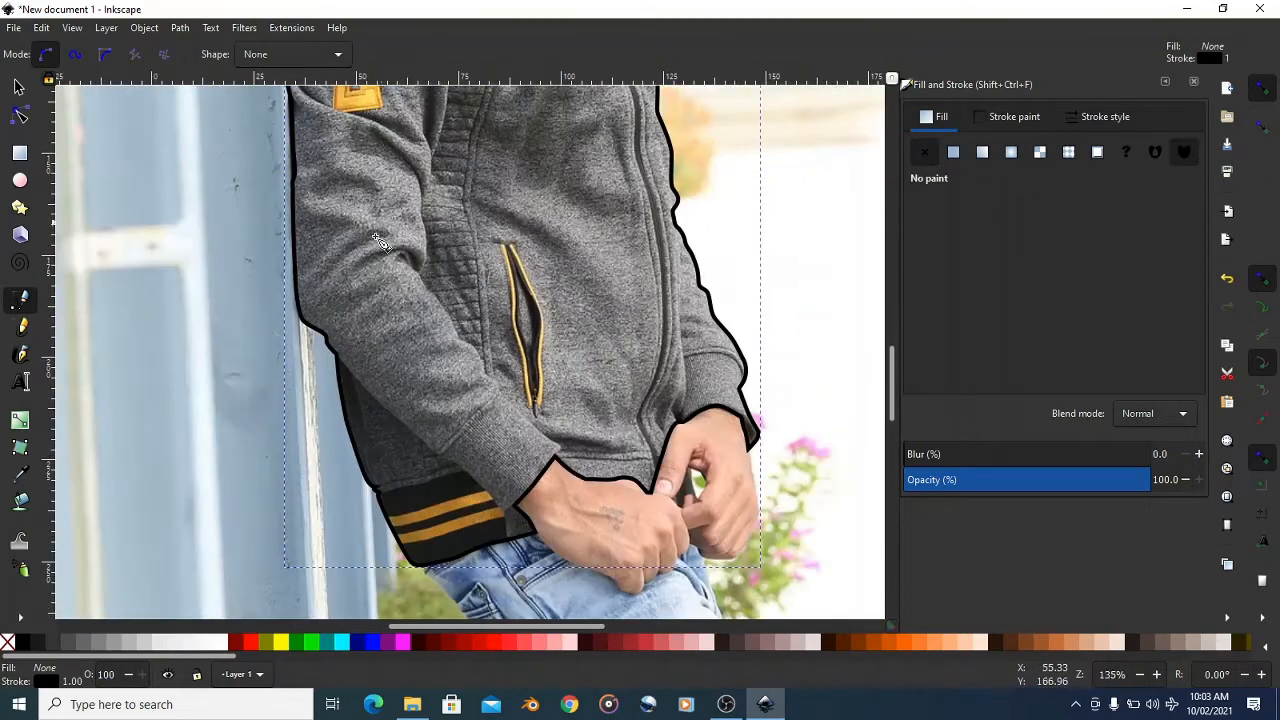
{"action": "right_click", "coordinate": [41, 673]}
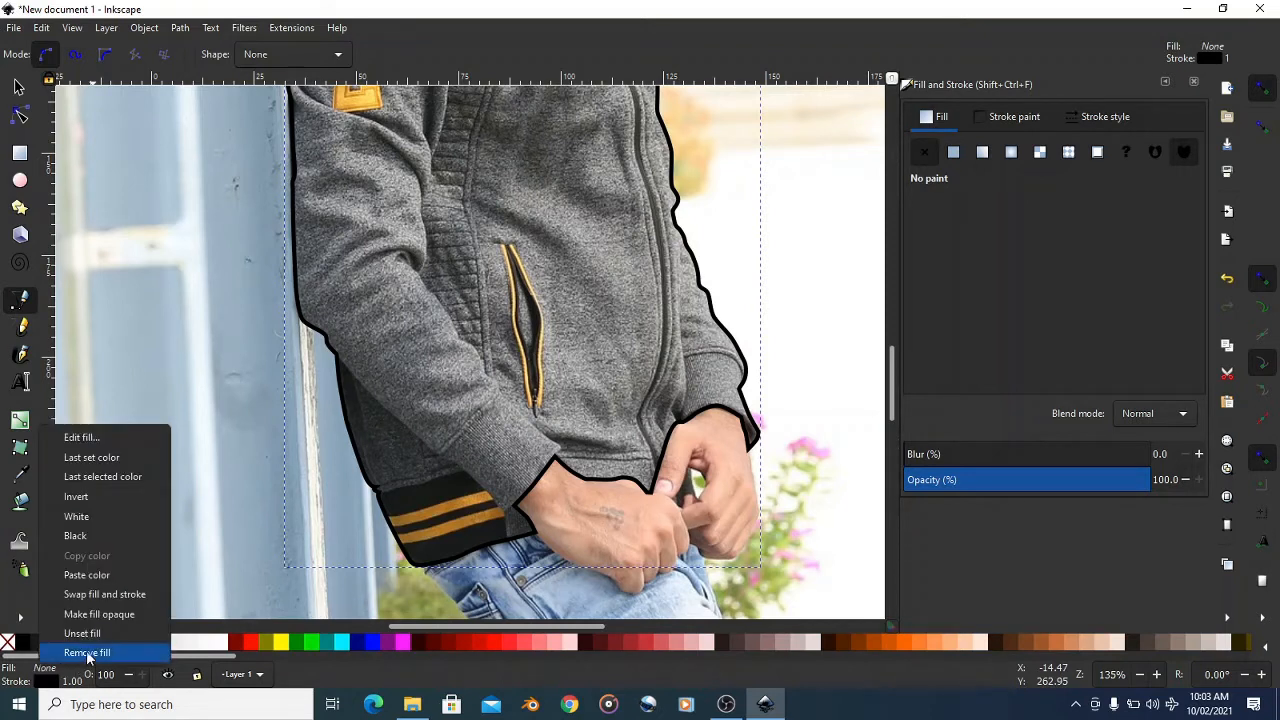
{"action": "left_click", "coordinate": [84, 653]}
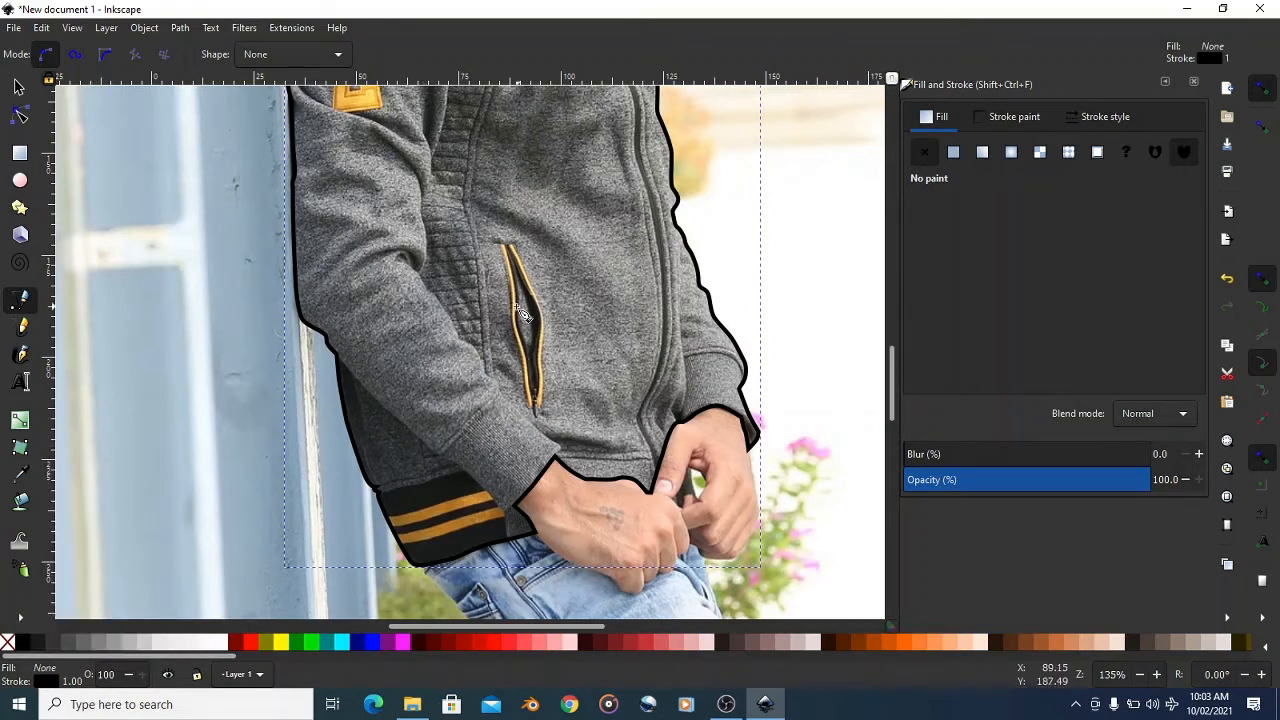
- Create a clip group from the jacket outline and enter that group for drawing inside it
{"action": "scroll", "coordinate": [522, 314], "scroll_direction": "down", "scroll_amount": 3}
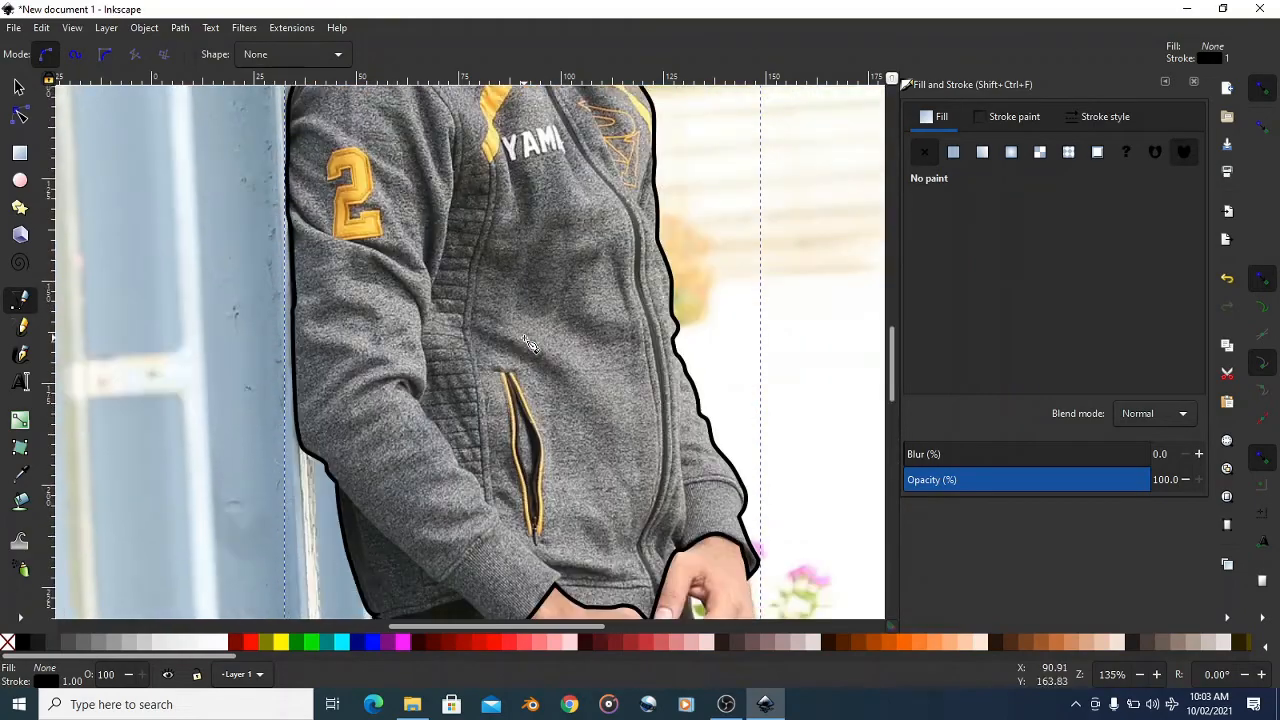
{"action": "scroll", "coordinate": [525, 393], "scroll_direction": "up", "scroll_amount": 2}
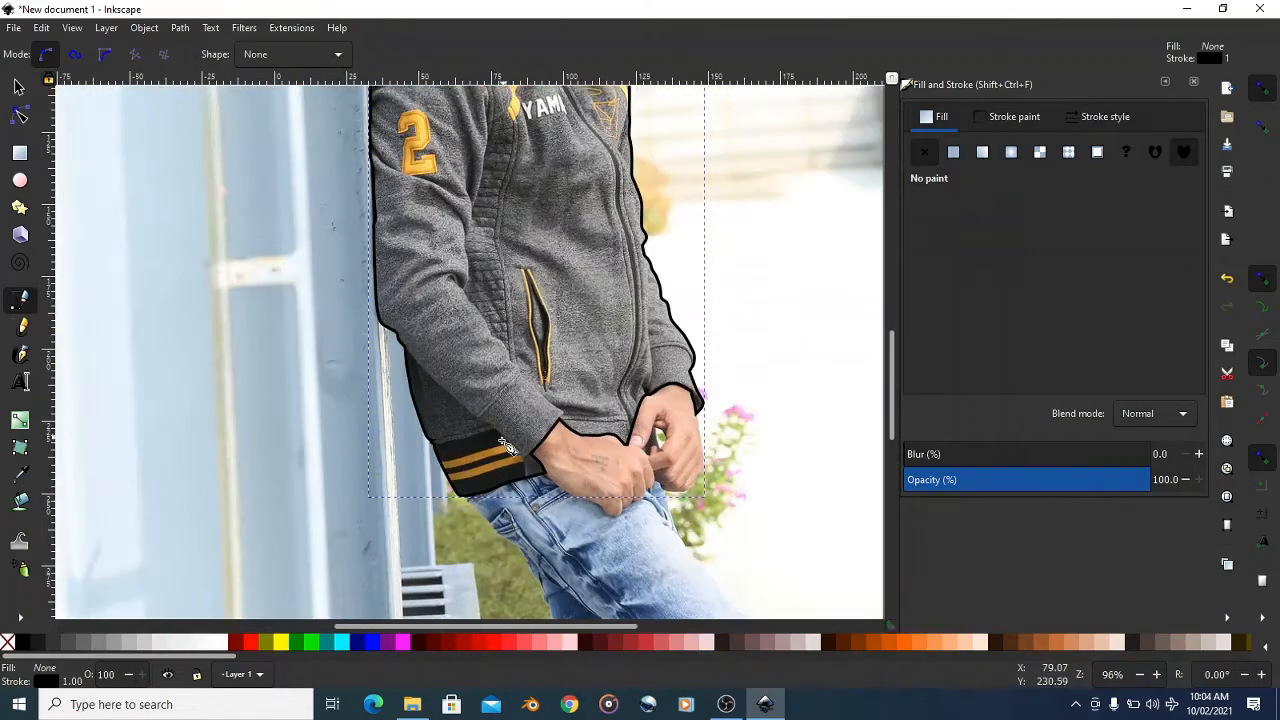
{"action": "scroll", "coordinate": [515, 483], "scroll_direction": "up", "scroll_amount": 2}
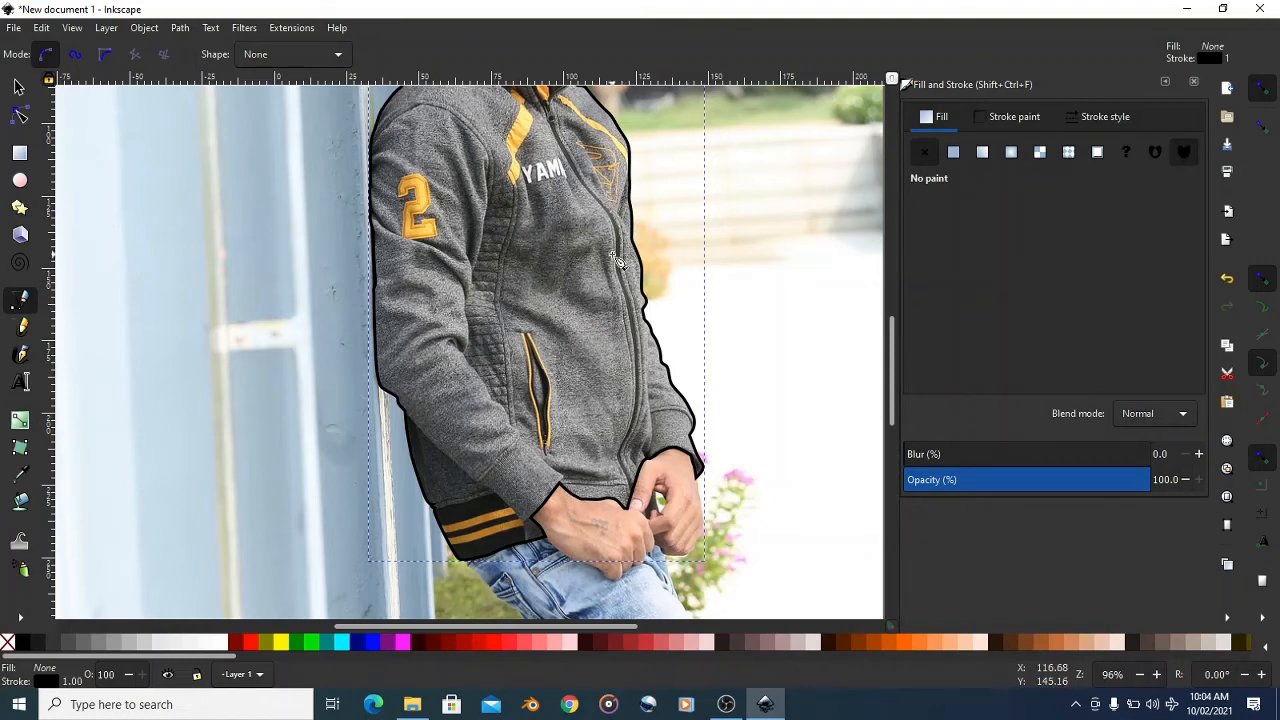
{"action": "scroll", "coordinate": [606, 330], "scroll_direction": "up", "scroll_amount": 2}
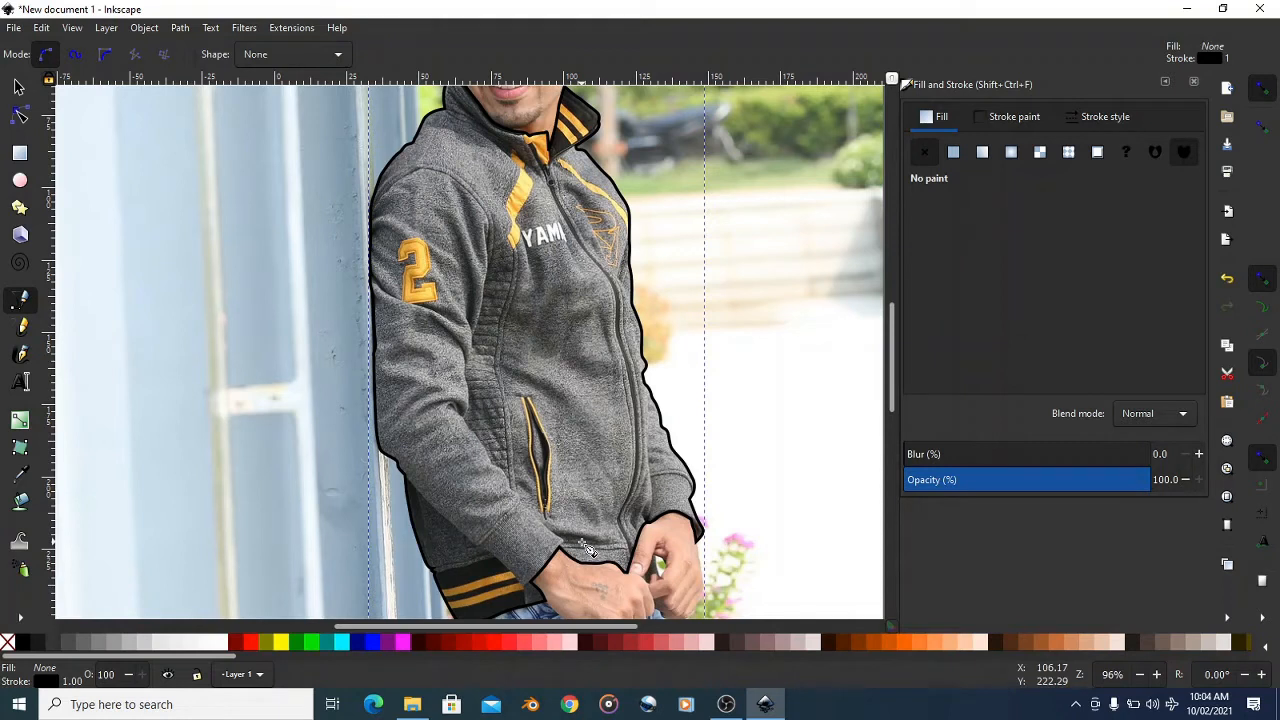
{"action": "left_click", "coordinate": [18, 90]}
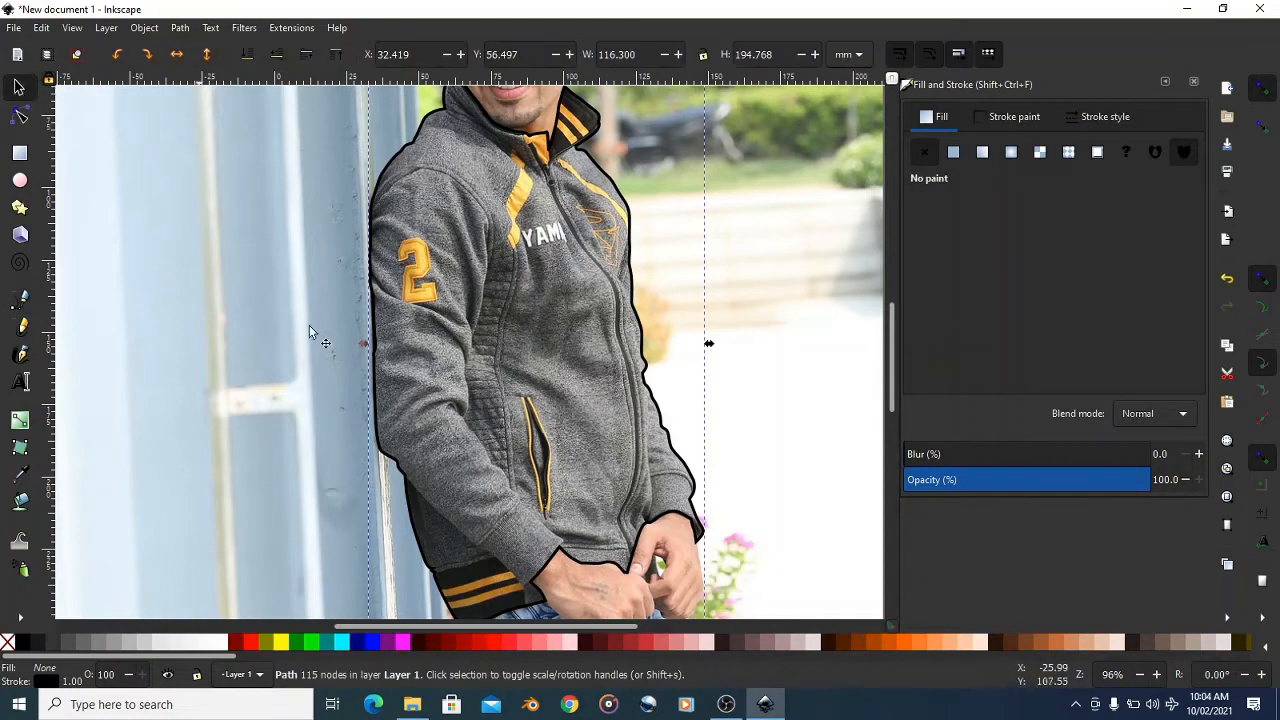
{"action": "right_click", "coordinate": [373, 366]}
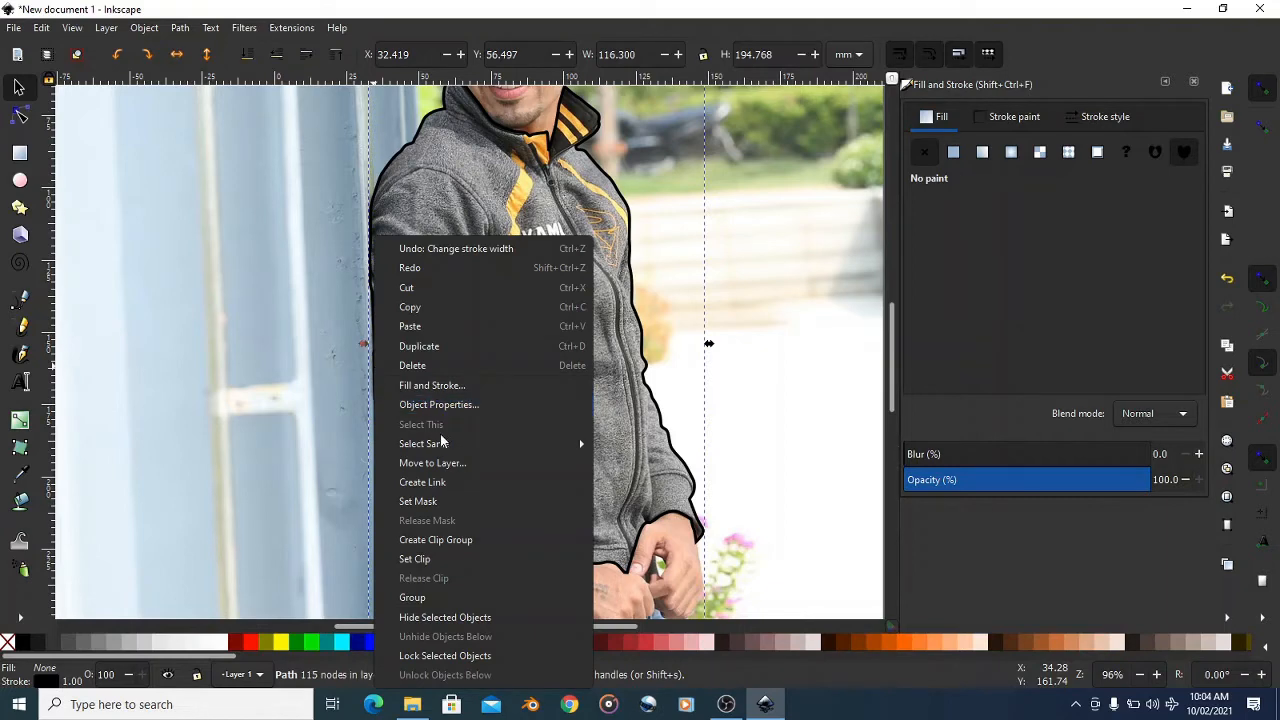
{"action": "left_click", "coordinate": [438, 541]}
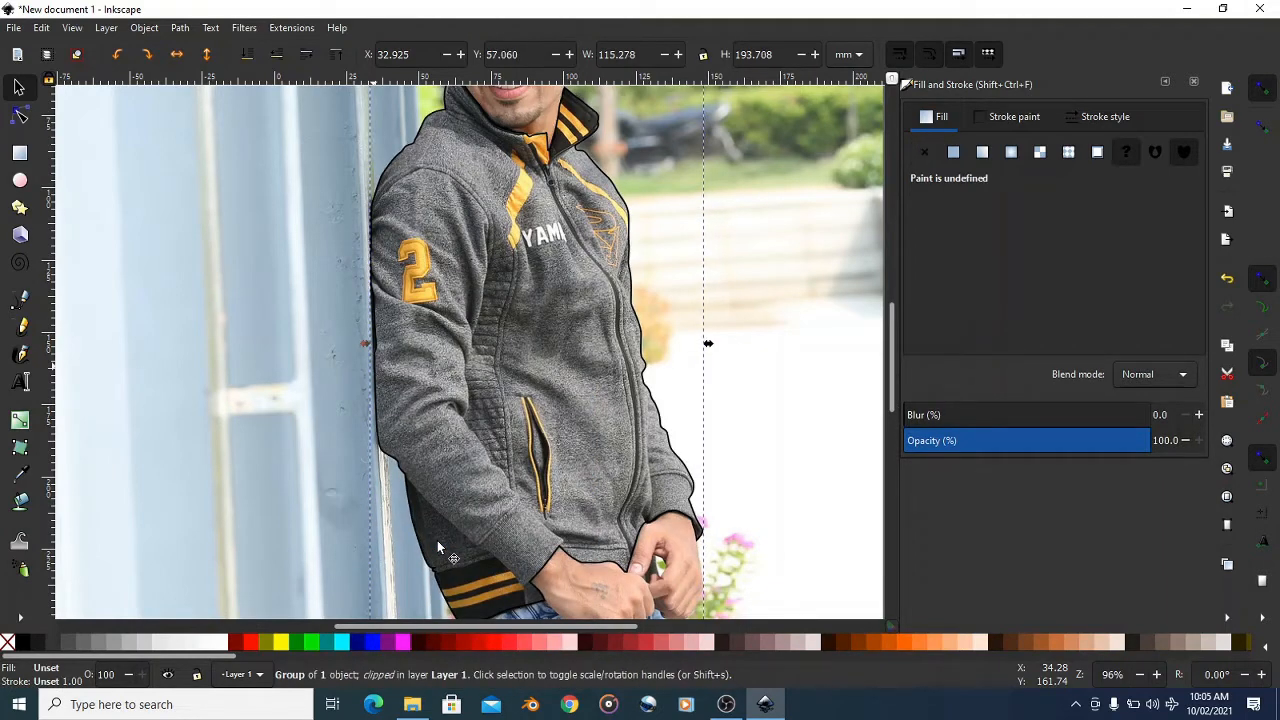
{"action": "right_click", "coordinate": [373, 367]}
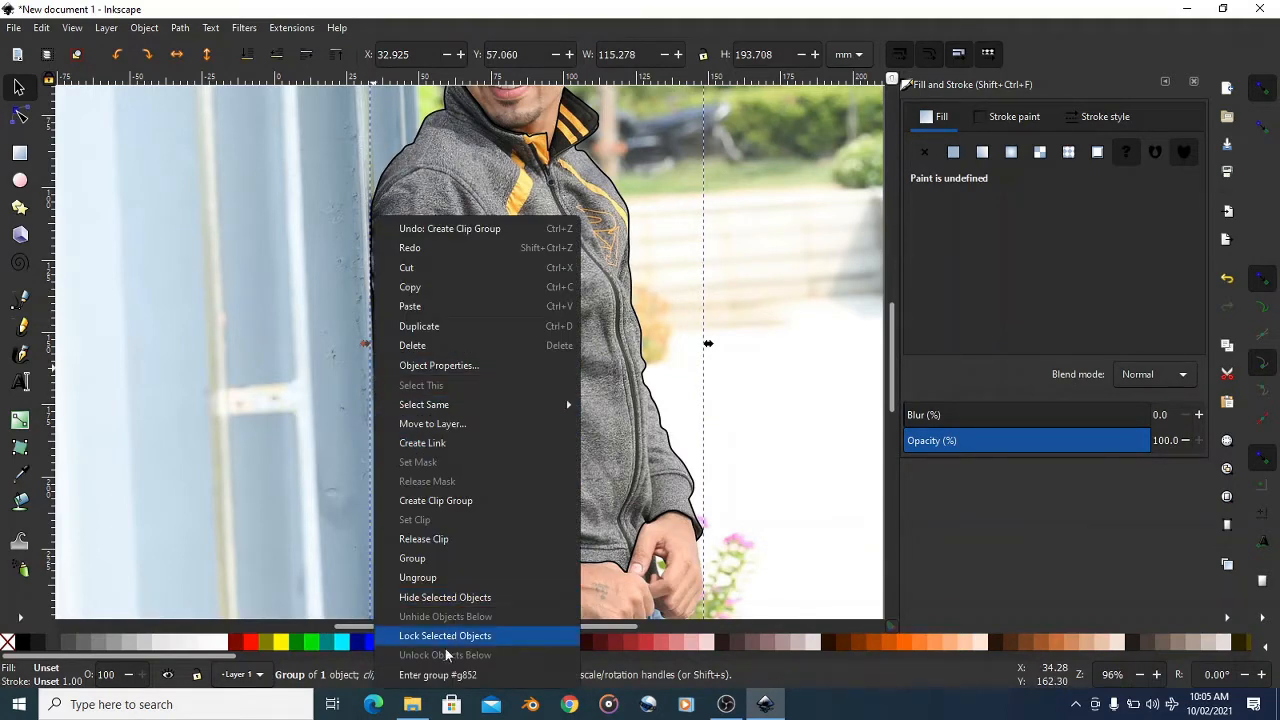
{"action": "left_click", "coordinate": [437, 675]}
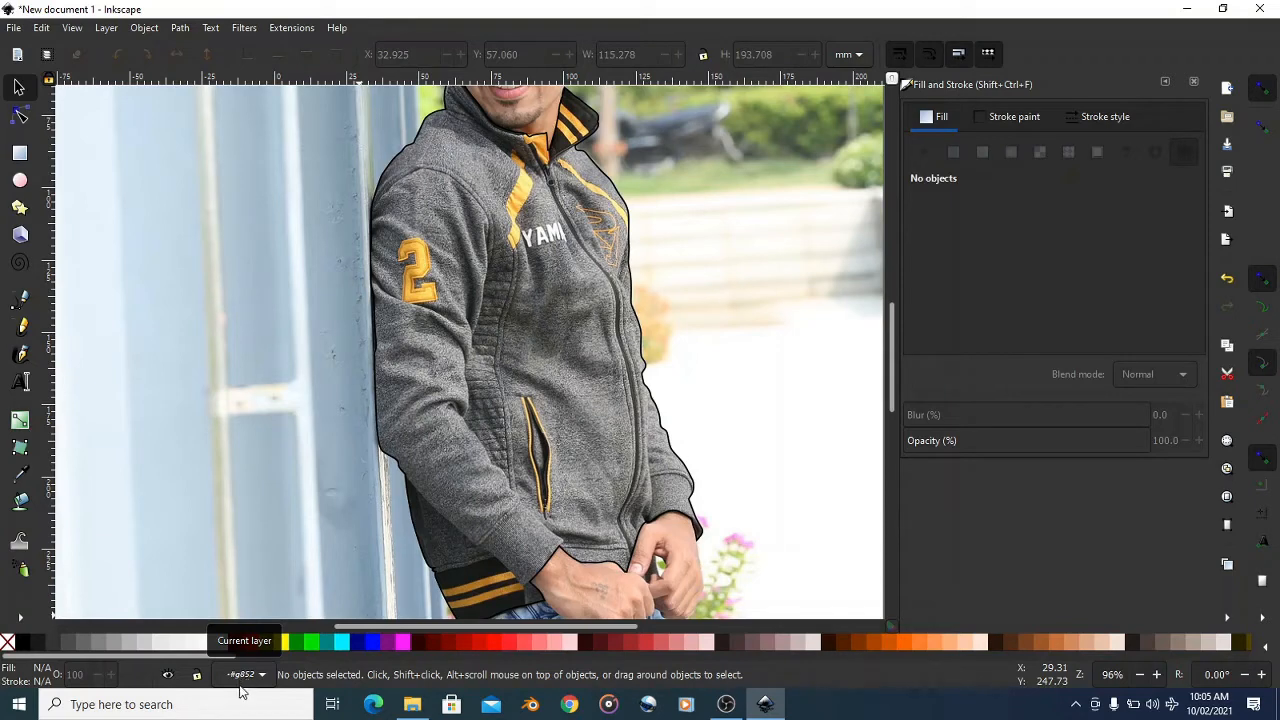
- Start a Bezier path just outside the jacket's back edge and trace the top edge of the striped hem band to its upper corner
{"action": "scroll", "coordinate": [452, 375], "scroll_direction": "down", "scroll_amount": 3}
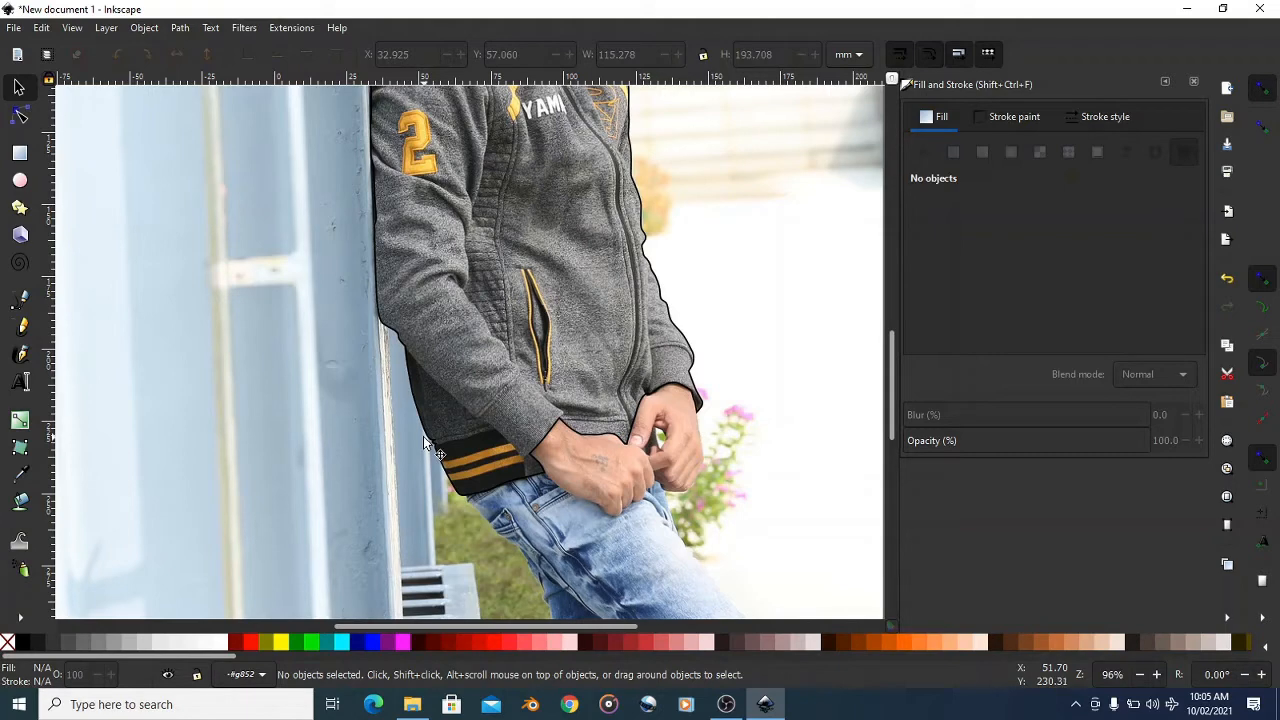
{"action": "scroll", "coordinate": [427, 487], "scroll_direction": "up", "scroll_amount": 2}
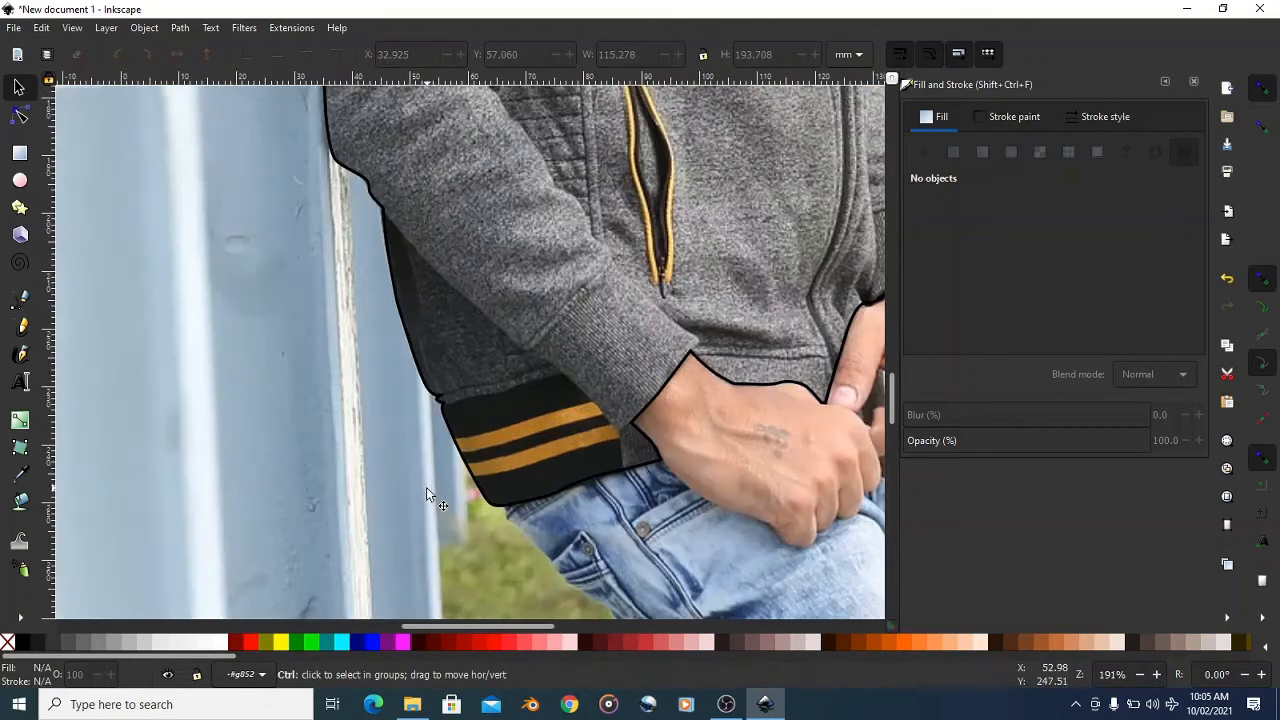
{"action": "scroll", "coordinate": [529, 385], "scroll_direction": "down", "scroll_amount": 1}
{"action": "scroll", "coordinate": [651, 395], "scroll_direction": "up", "scroll_amount": 2}
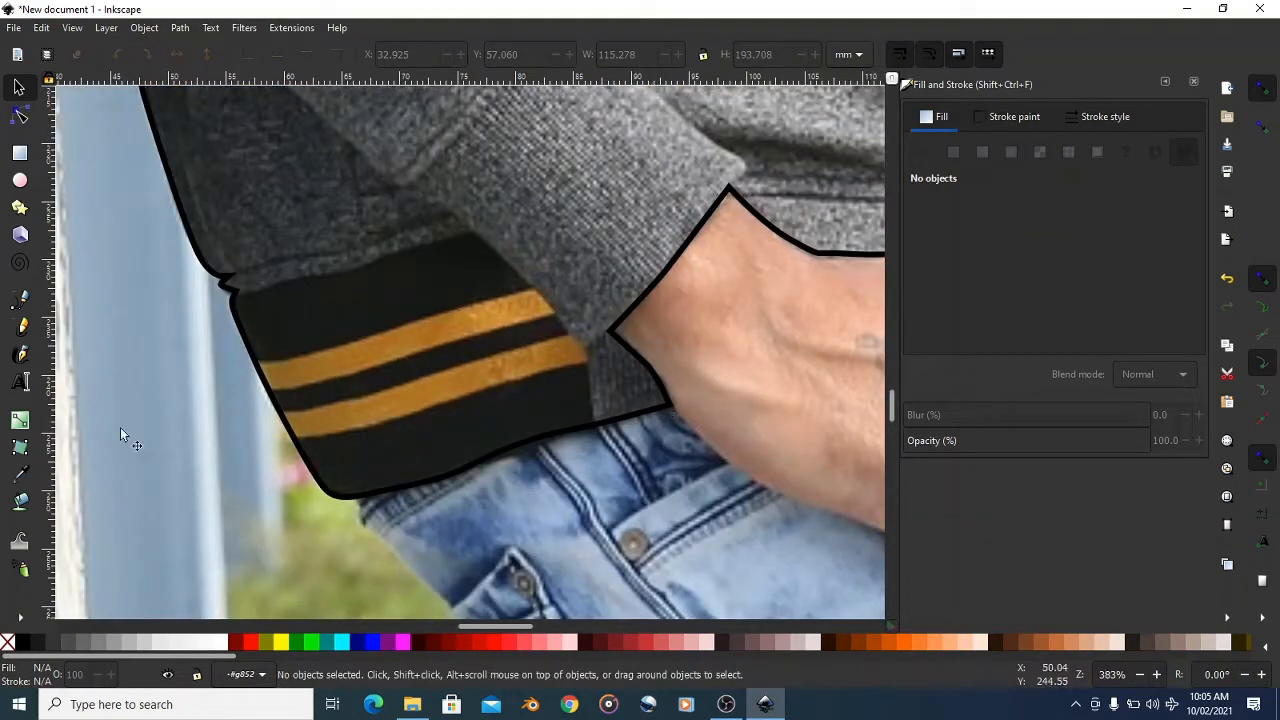
{"action": "left_click", "coordinate": [17, 302]}
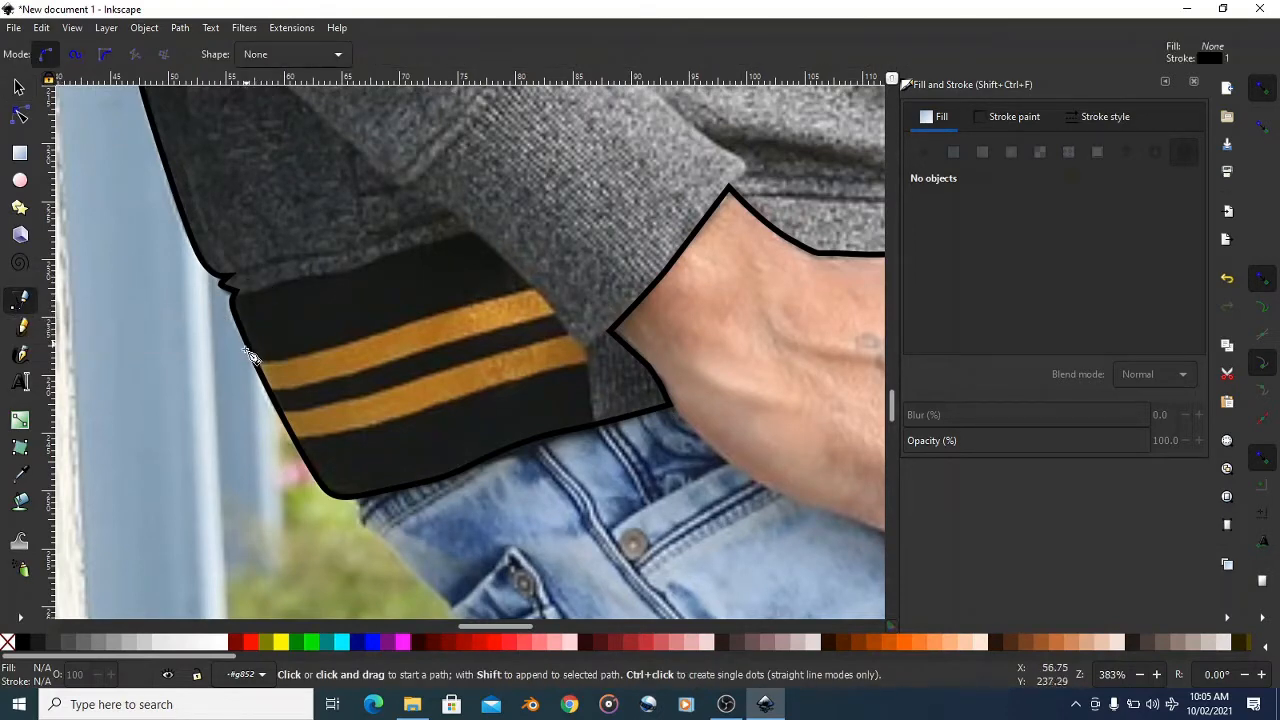
{"action": "scroll", "coordinate": [250, 358], "scroll_direction": "down", "scroll_amount": 2}
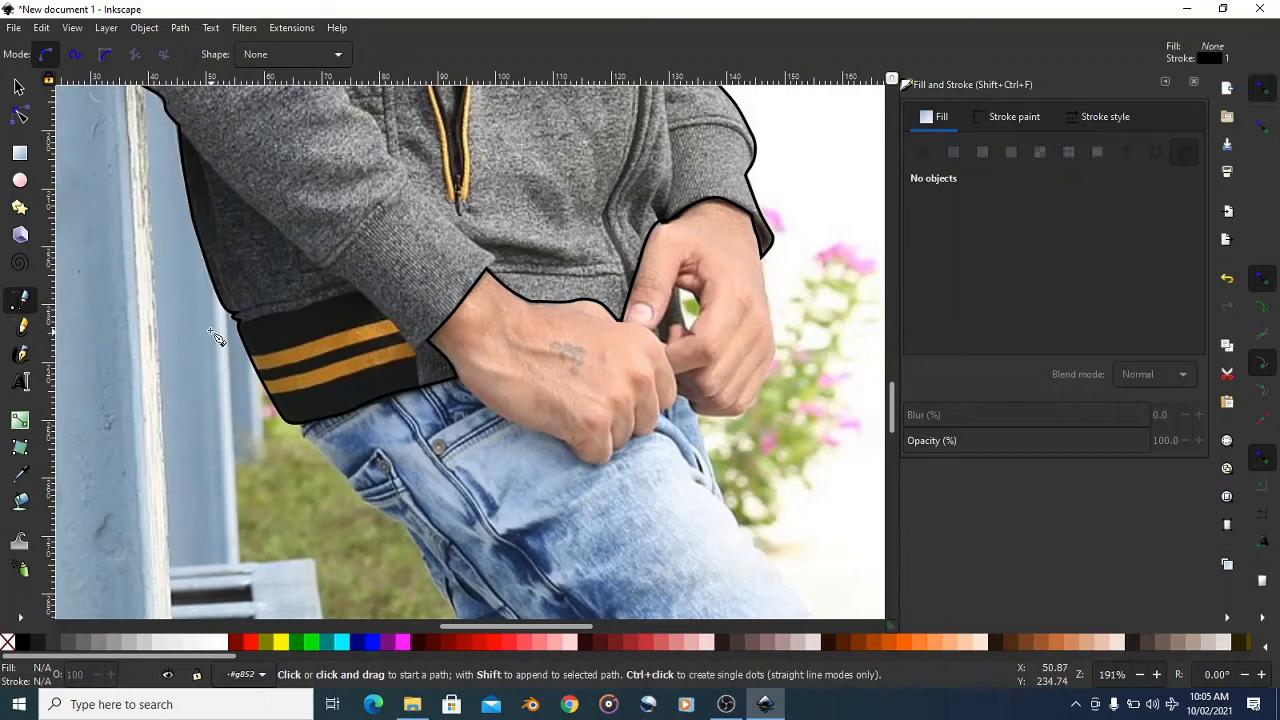
{"action": "scroll", "coordinate": [440, 443], "scroll_direction": "up", "scroll_amount": 4}
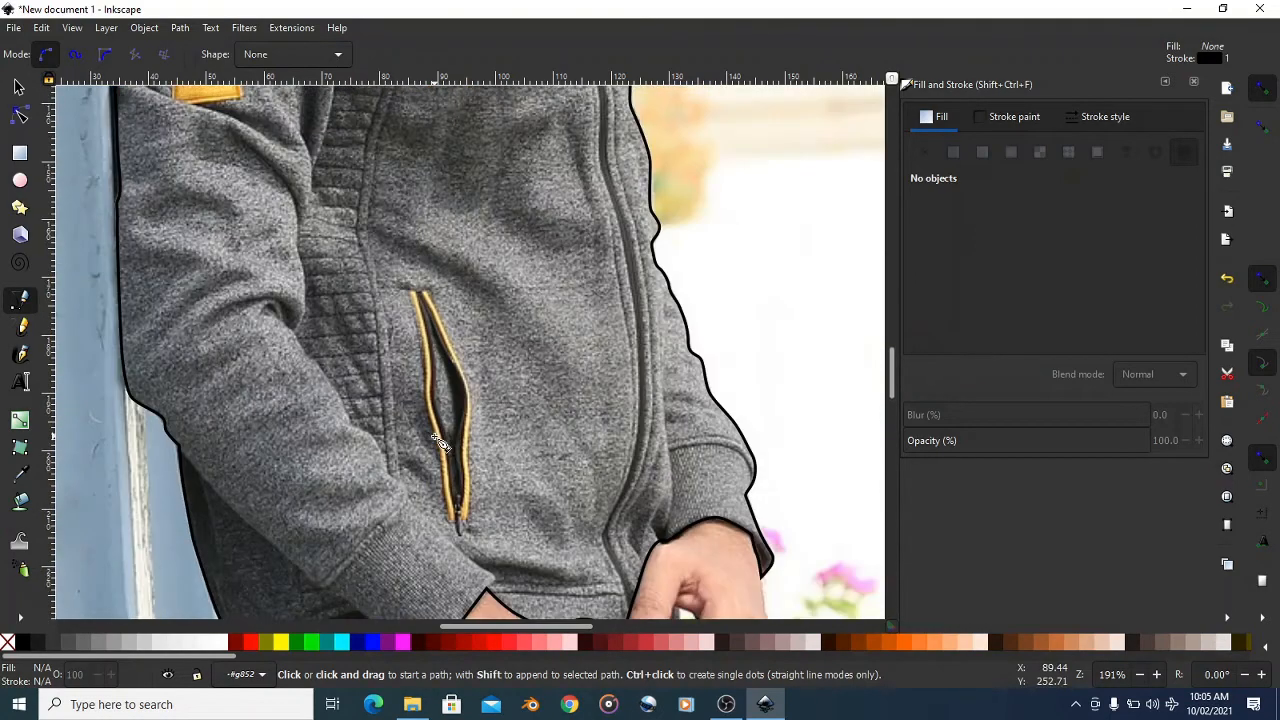
{"action": "scroll", "coordinate": [450, 420], "scroll_direction": "down", "scroll_amount": 4}
{"action": "scroll", "coordinate": [484, 285], "scroll_direction": "up", "scroll_amount": 3}
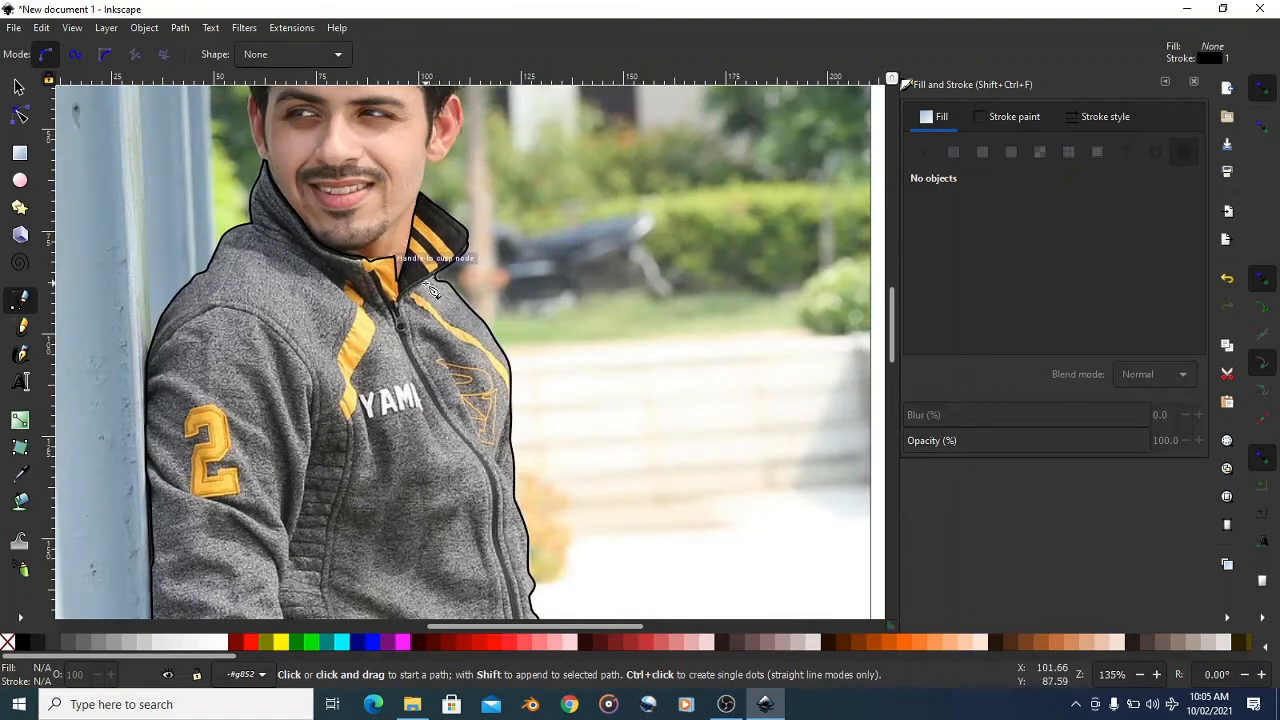
{"action": "scroll", "coordinate": [390, 300], "scroll_direction": "down", "scroll_amount": 10}
{"action": "scroll", "coordinate": [215, 350], "scroll_direction": "up", "scroll_amount": 5}
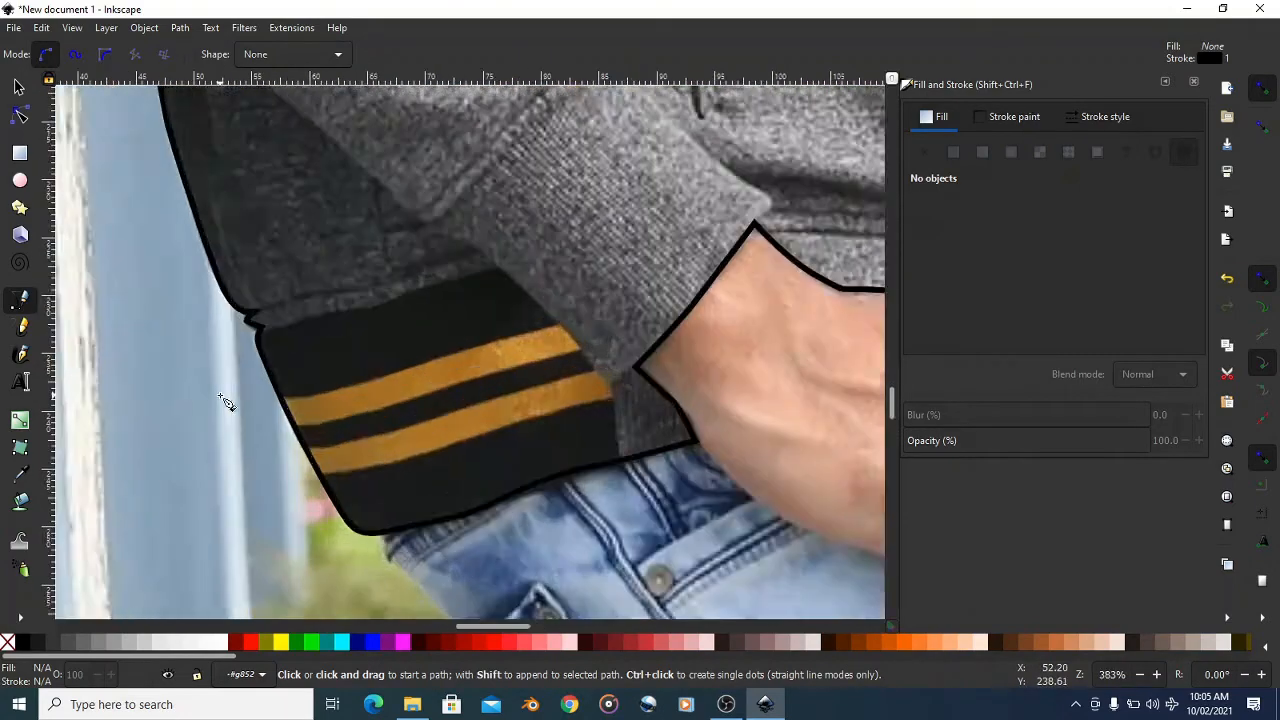
{"action": "left_click", "coordinate": [267, 289]}
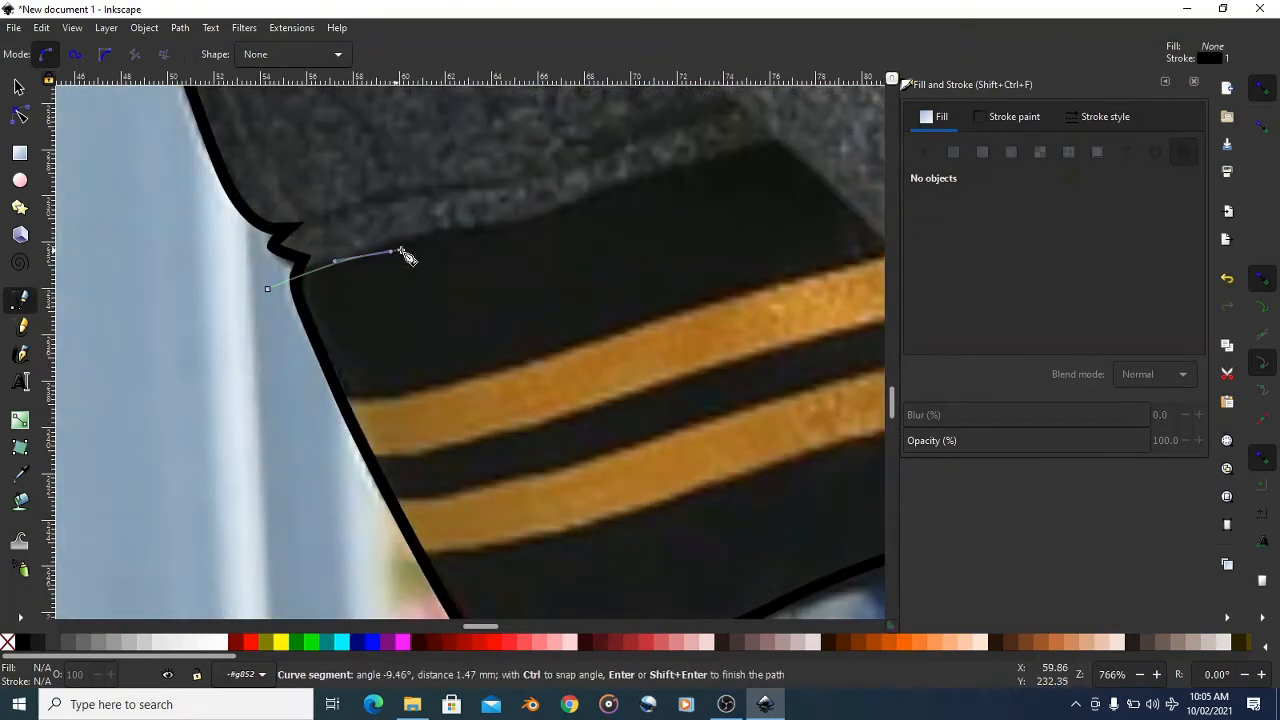
{"action": "left_click", "coordinate": [538, 215]}
{"action": "left_click", "coordinate": [594, 188]}
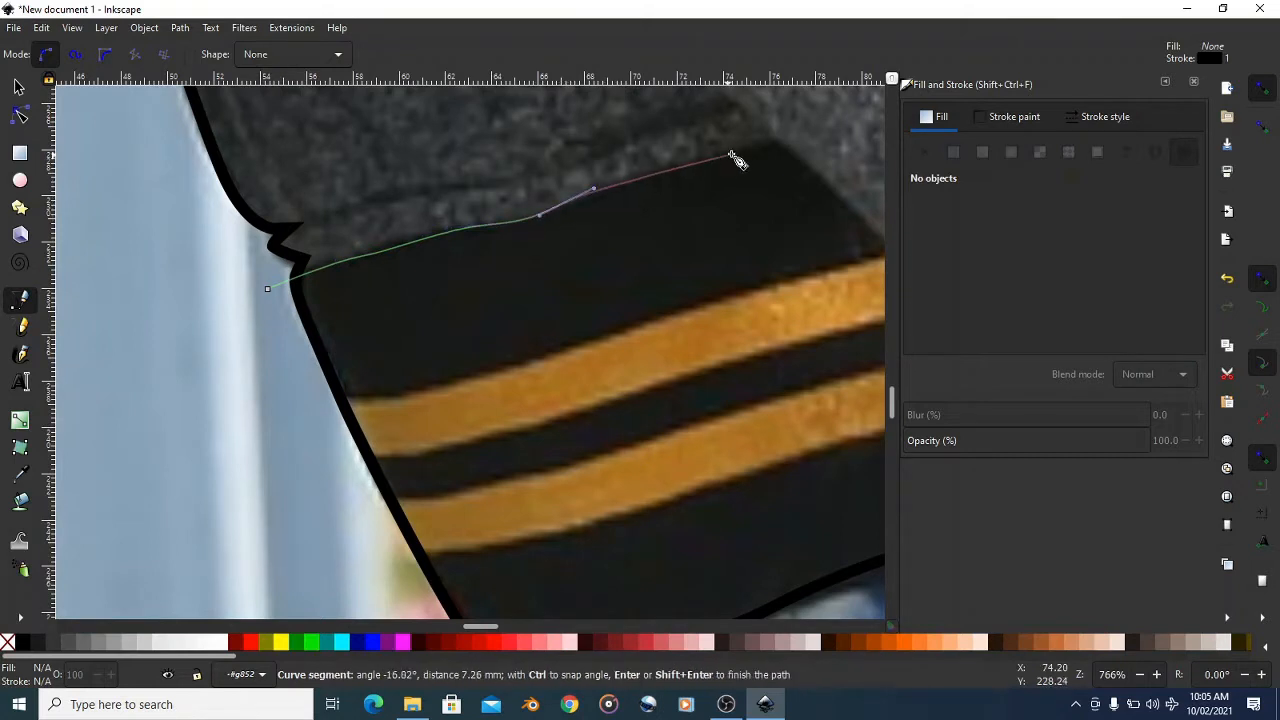
{"action": "left_click_drag", "start_coordinate": [729, 151], "coordinate": [768, 141]}
{"action": "left_click", "coordinate": [770, 141]}
- Trace the hem band's edge along the sleeve cuff and down past the jacket's lower outline
{"action": "left_click_drag", "start_coordinate": [603, 205], "coordinate": [288, 232]}
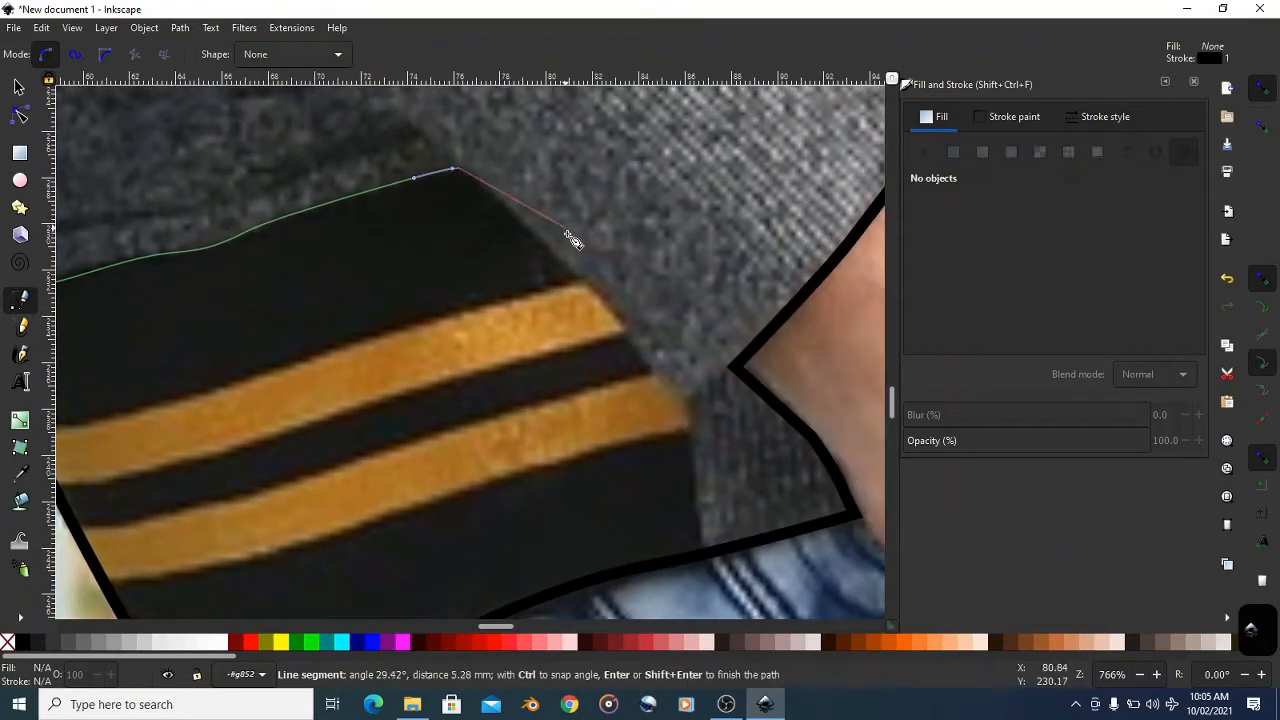
{"action": "left_click_drag", "start_coordinate": [620, 338], "coordinate": [650, 371]}
{"action": "left_click", "coordinate": [688, 400]}
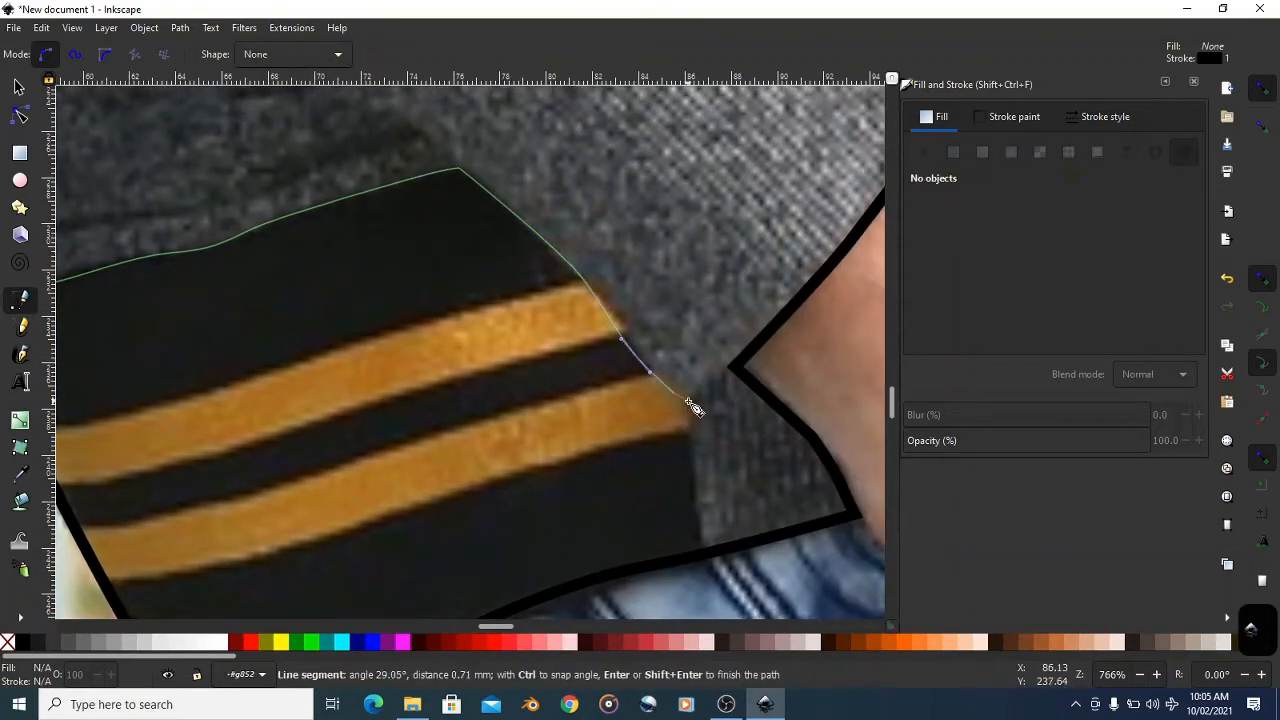
{"action": "scroll", "coordinate": [677, 460], "scroll_direction": "down", "scroll_amount": 4}
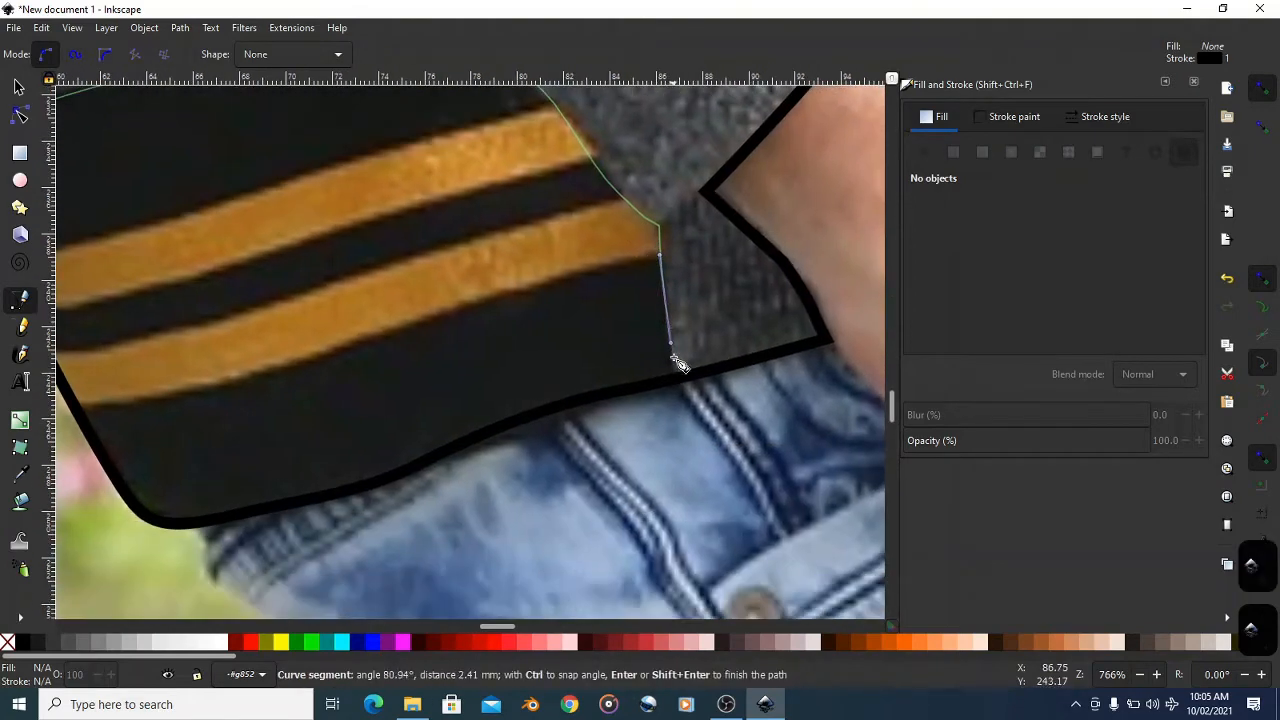
{"action": "left_click", "coordinate": [676, 405]}
- Run the path loosely outside the jacket below and behind the hem band, closing it at its starting point
{"action": "left_click", "coordinate": [387, 529]}
{"action": "key", "text": "space"}
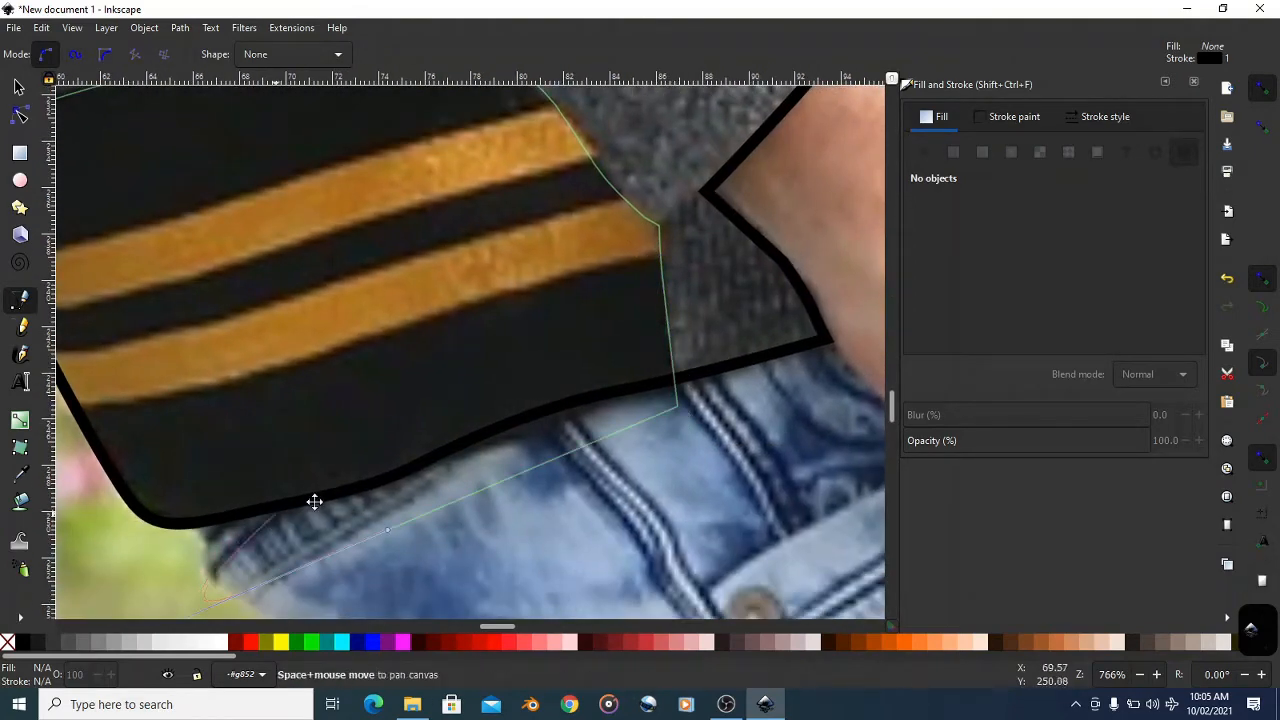
{"action": "left_click_drag", "start_coordinate": [458, 437], "coordinate": [403, 413]}
{"action": "scroll", "coordinate": [368, 388], "scroll_direction": "up", "scroll_amount": 3}
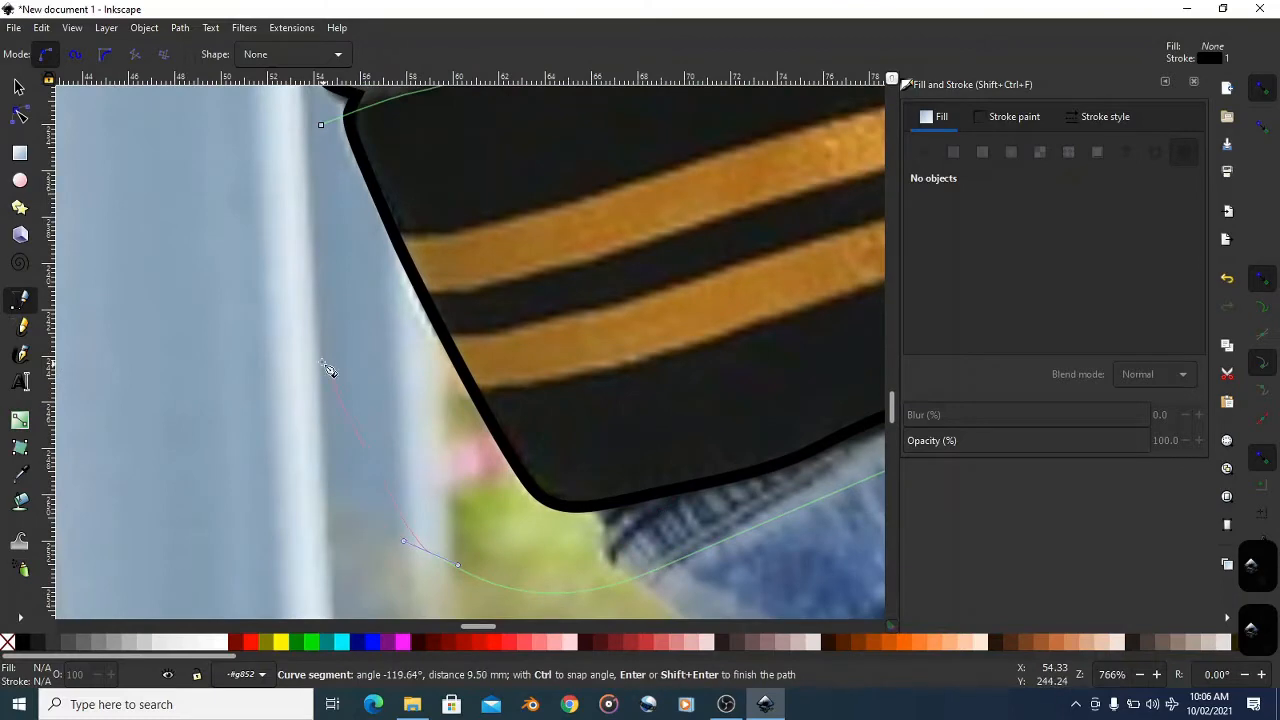
{"action": "left_click_drag", "start_coordinate": [322, 357], "coordinate": [282, 256]}
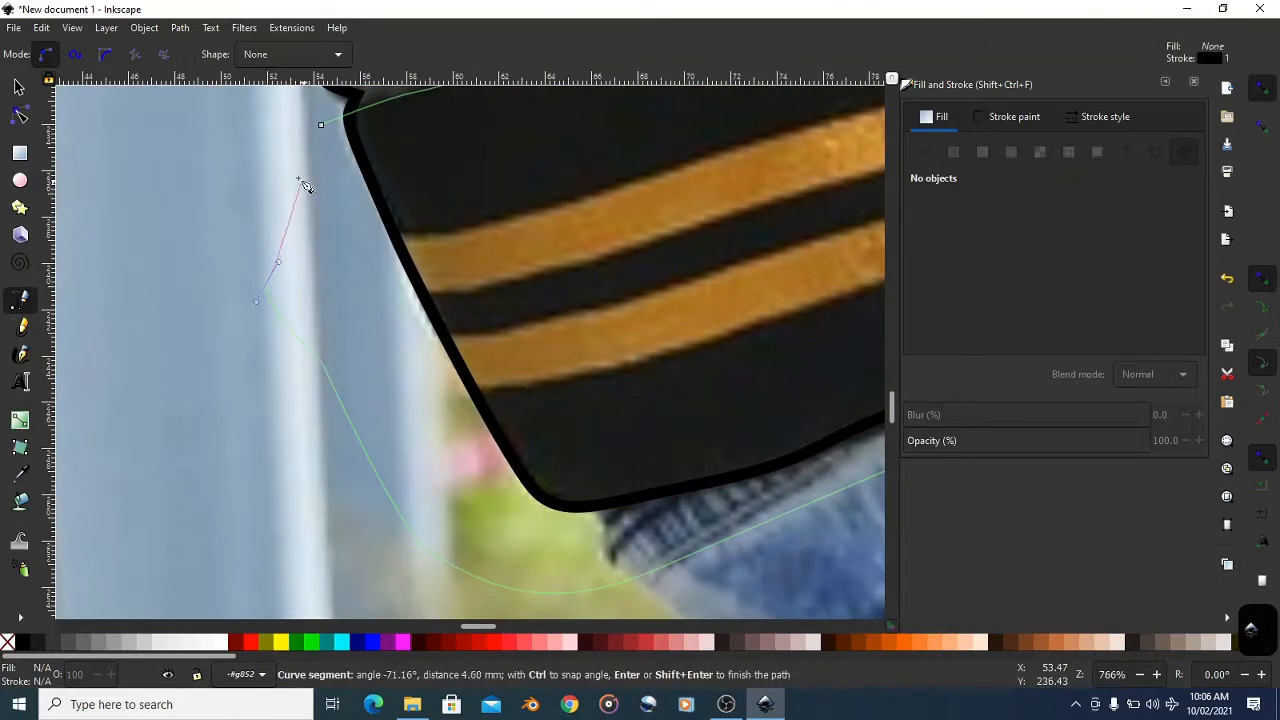
{"action": "left_click", "coordinate": [320, 124]}
- Fill the hem band shape with flat black, RGBA 000000ff
{"action": "scroll", "coordinate": [357, 300], "scroll_direction": "down", "scroll_amount": 3}
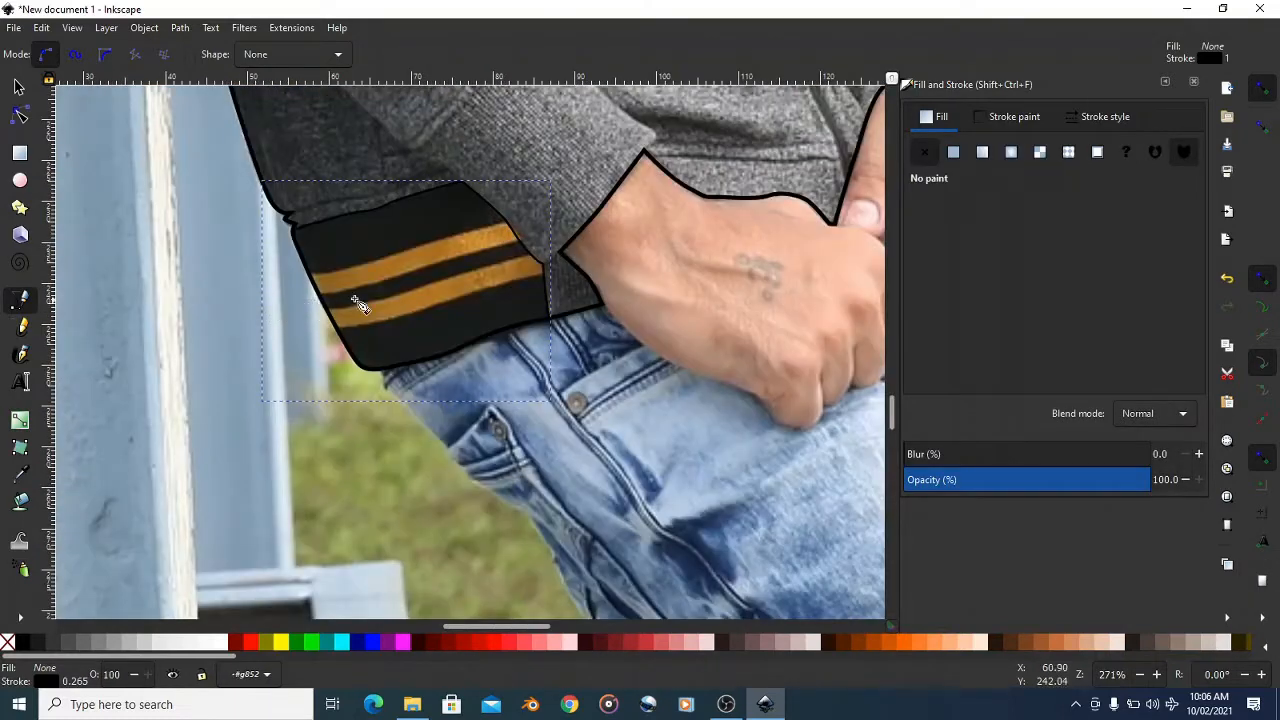
{"action": "scroll", "coordinate": [314, 277], "scroll_direction": "up", "scroll_amount": 1}
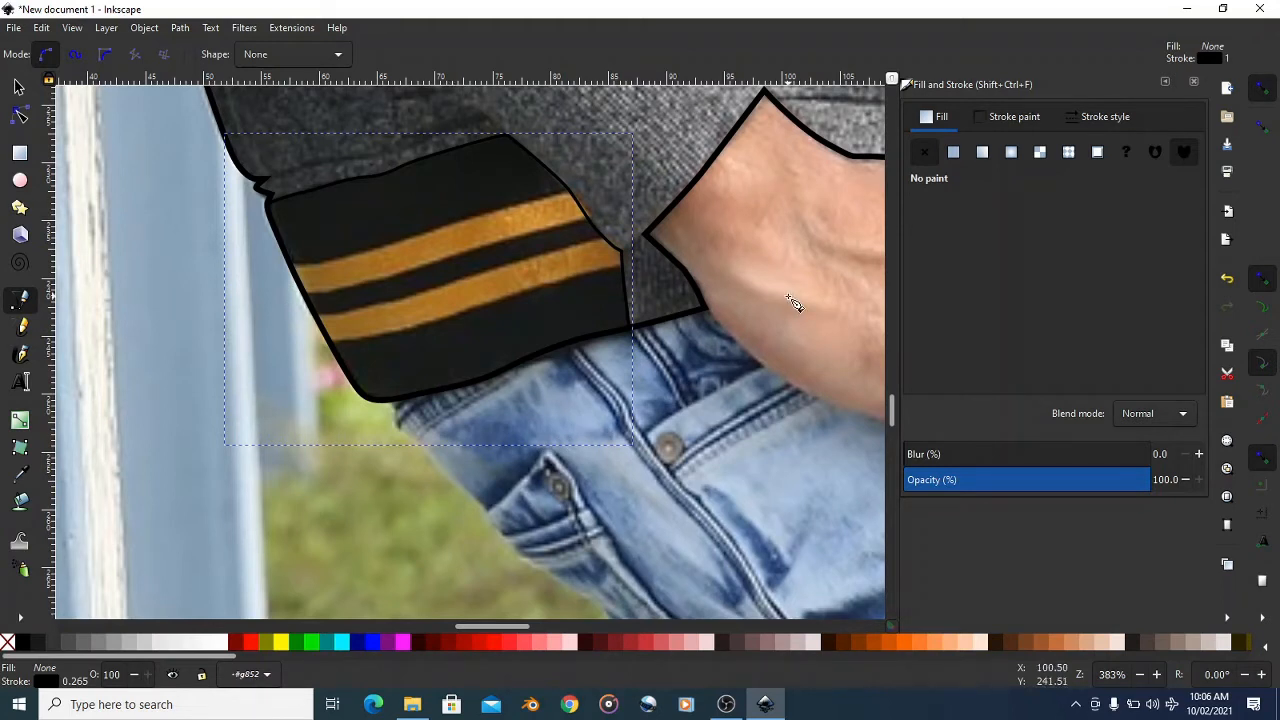
{"action": "left_click", "coordinate": [957, 156]}
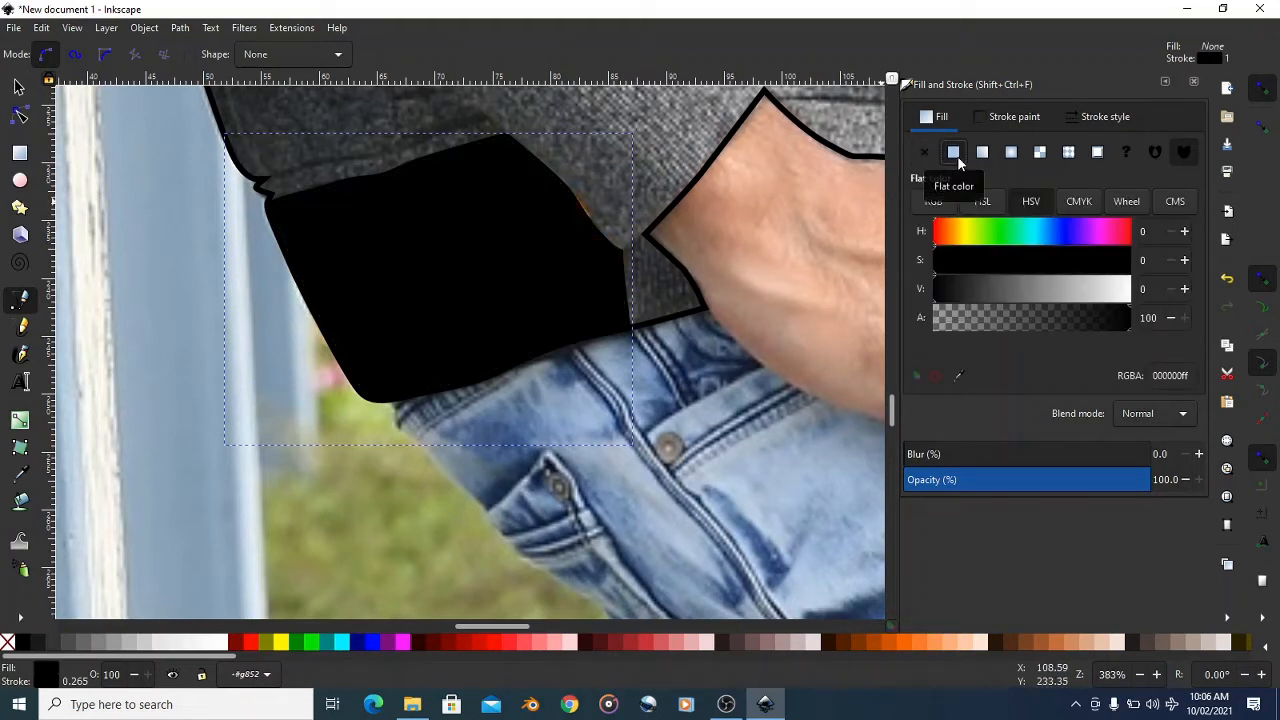
{"action": "scroll", "coordinate": [517, 392], "scroll_direction": "down", "scroll_amount": 3}
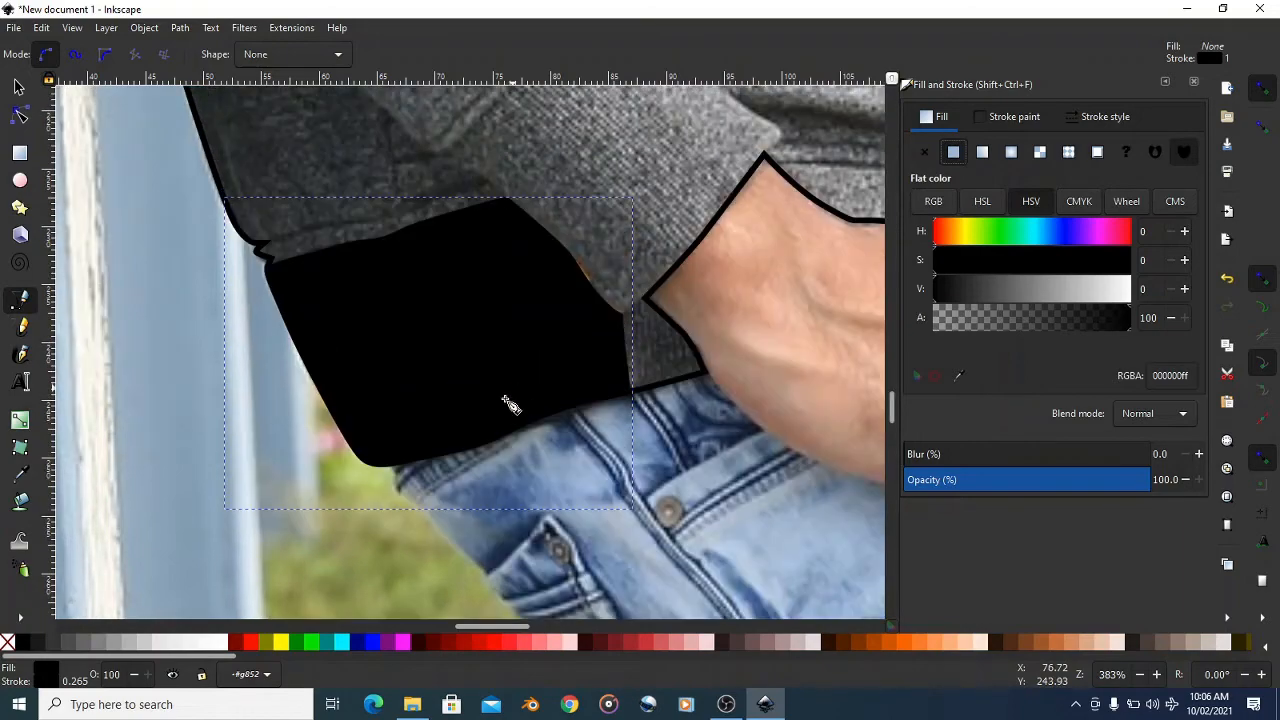
{"action": "scroll", "coordinate": [509, 447], "scroll_direction": "up", "scroll_amount": 2}
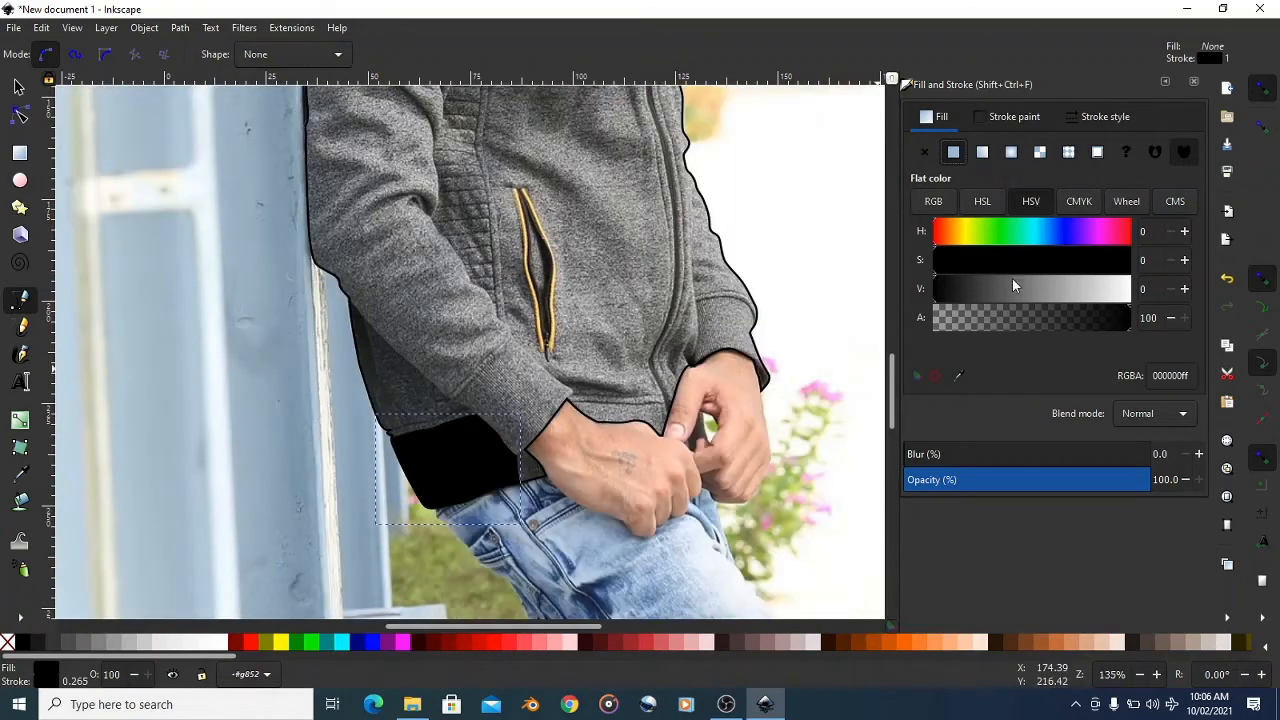
- Start a Bezier path at the base of the raised collar flap and trace its lower edge up to the outer corner
{"action": "scroll", "coordinate": [640, 330], "scroll_direction": "up", "scroll_amount": 10}
{"action": "scroll", "coordinate": [640, 328], "scroll_direction": "up", "scroll_amount": 5}
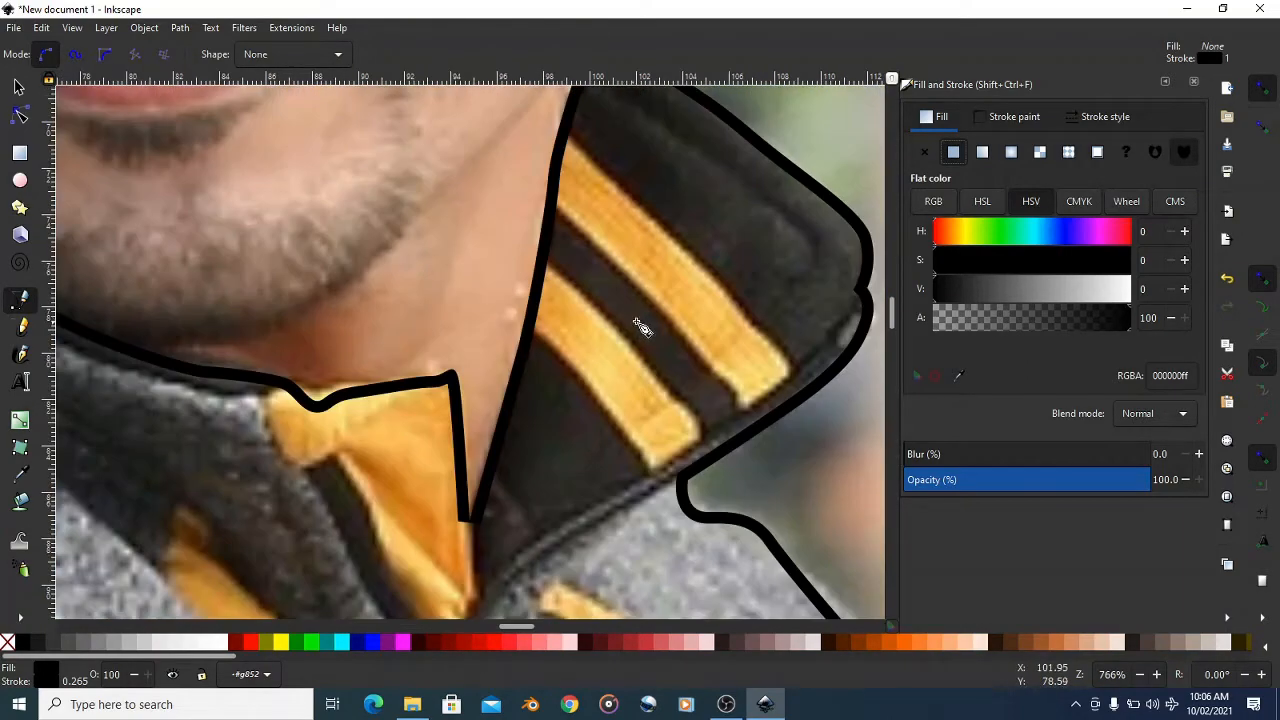
{"action": "scroll", "coordinate": [606, 332], "scroll_direction": "down", "scroll_amount": 5}
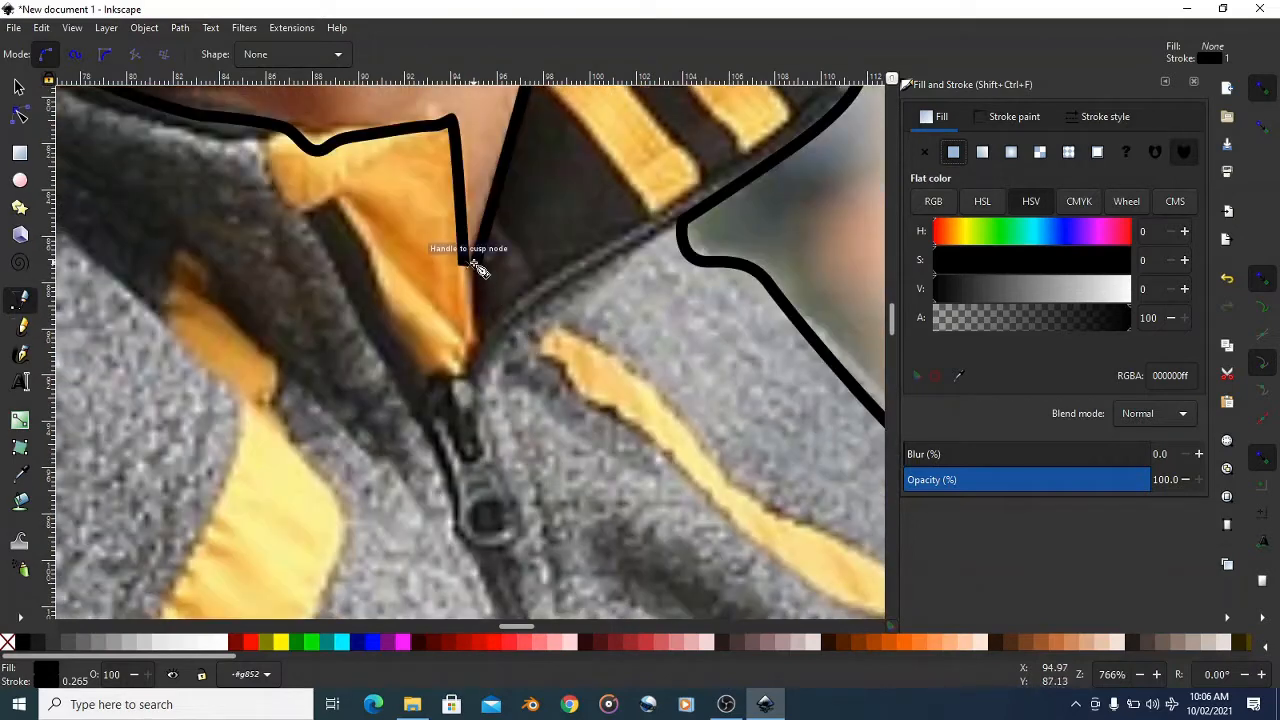
{"action": "left_click", "coordinate": [469, 265]}
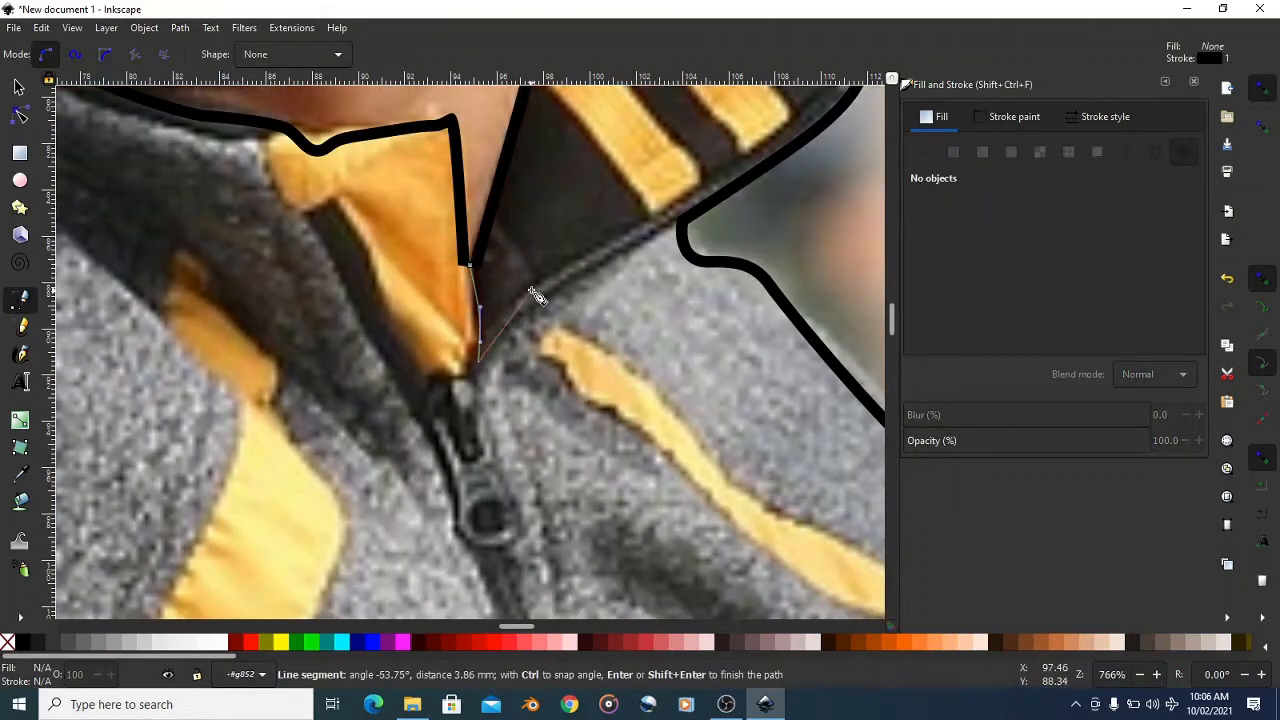
{"action": "left_click_drag", "start_coordinate": [535, 294], "coordinate": [575, 272]}
{"action": "scroll", "coordinate": [734, 266], "scroll_direction": "up", "scroll_amount": 3}
{"action": "left_click_drag", "start_coordinate": [775, 286], "coordinate": [814, 257]}
- Loop the path loosely above the collar flap, close it down the neck side, and fill it flat black, RGBA 000000ff
{"action": "scroll", "coordinate": [814, 257], "scroll_direction": "up", "scroll_amount": 3}
{"action": "scroll", "coordinate": [705, 186], "scroll_direction": "down", "scroll_amount": 2}
{"action": "left_click", "coordinate": [705, 186]}
{"action": "left_click", "coordinate": [640, 160]}
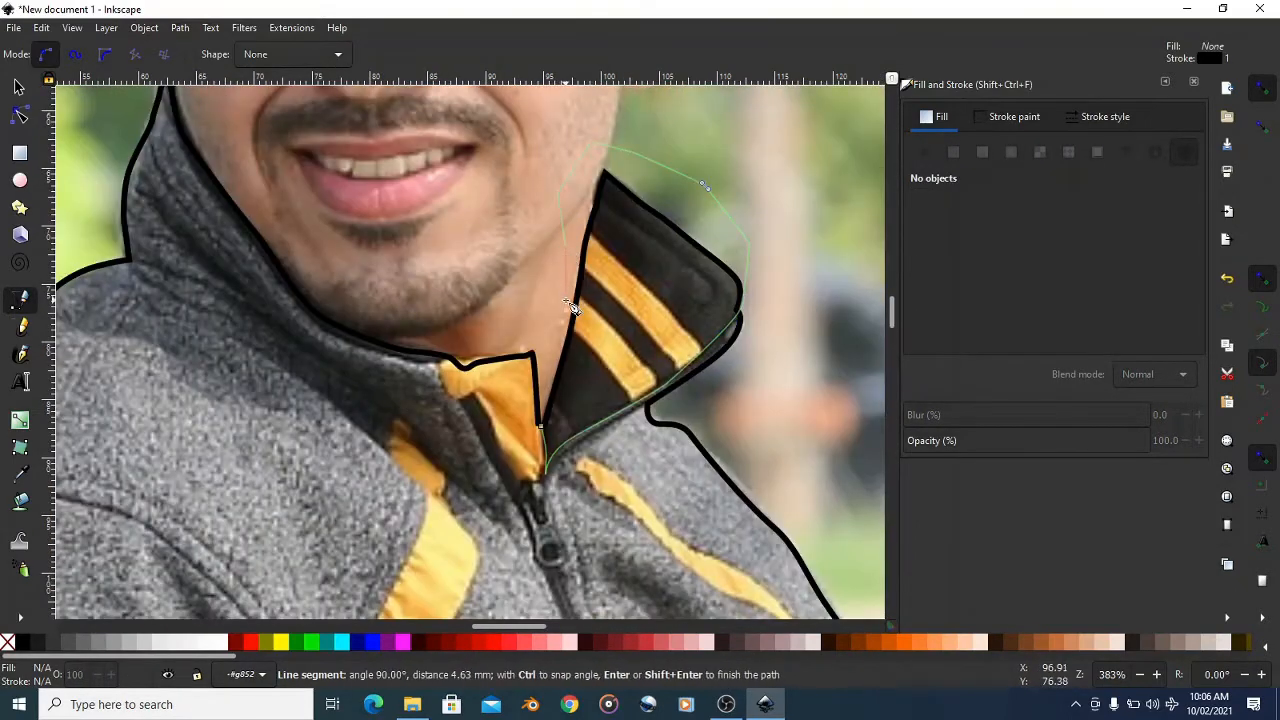
{"action": "left_click", "coordinate": [540, 426]}
{"action": "left_click", "coordinate": [955, 154]}
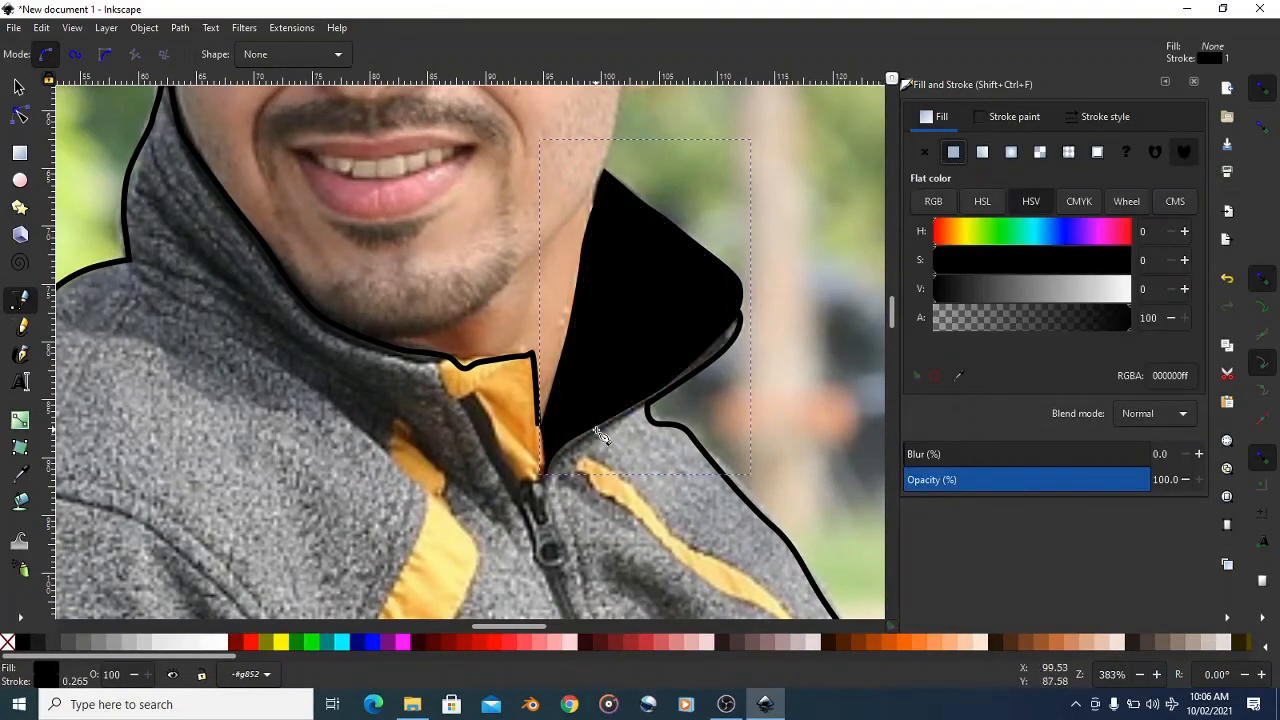
- Start a path on the jacket's back edge below the elbow and trace the forearm's lower edge down to near the hem band
{"action": "scroll", "coordinate": [640, 320], "scroll_direction": "down", "scroll_amount": 6}
{"action": "scroll", "coordinate": [651, 350], "scroll_direction": "up", "scroll_amount": 2}
{"action": "scroll", "coordinate": [709, 212], "scroll_direction": "down", "scroll_amount": 5}
{"action": "scroll", "coordinate": [600, 425], "scroll_direction": "down", "scroll_amount": 2}
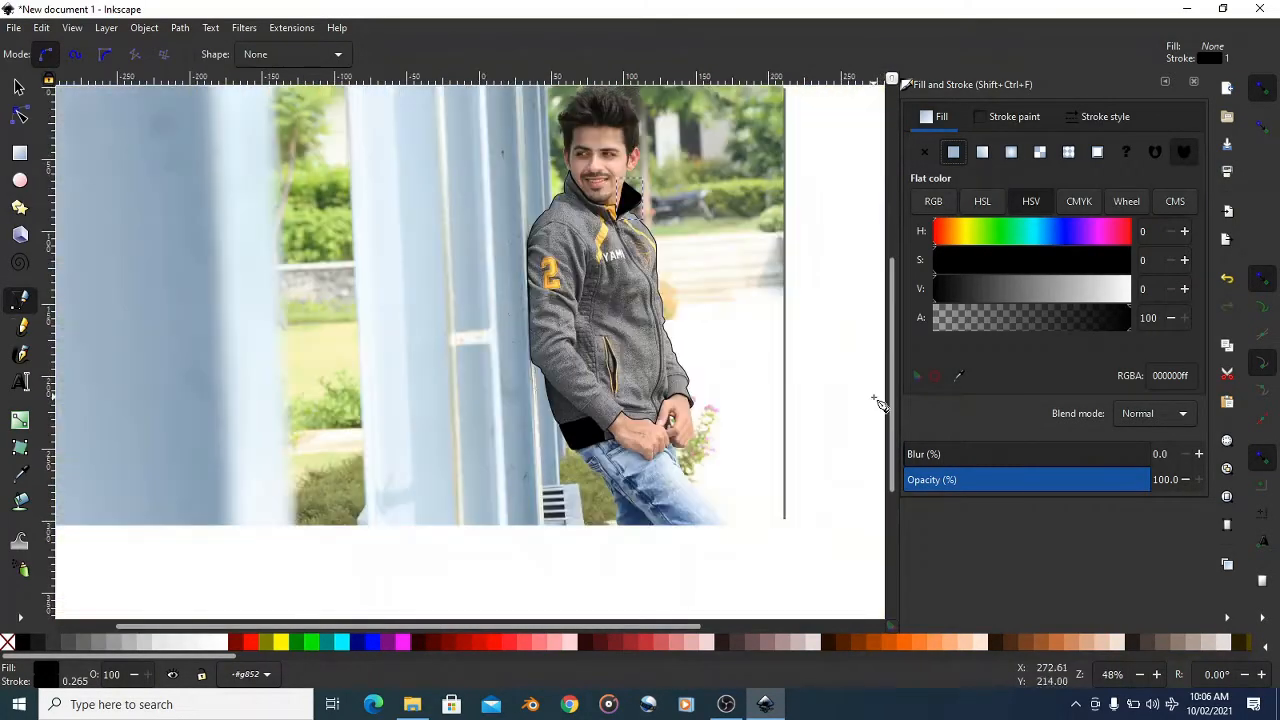
{"action": "scroll", "coordinate": [733, 438], "scroll_direction": "up", "scroll_amount": 1}
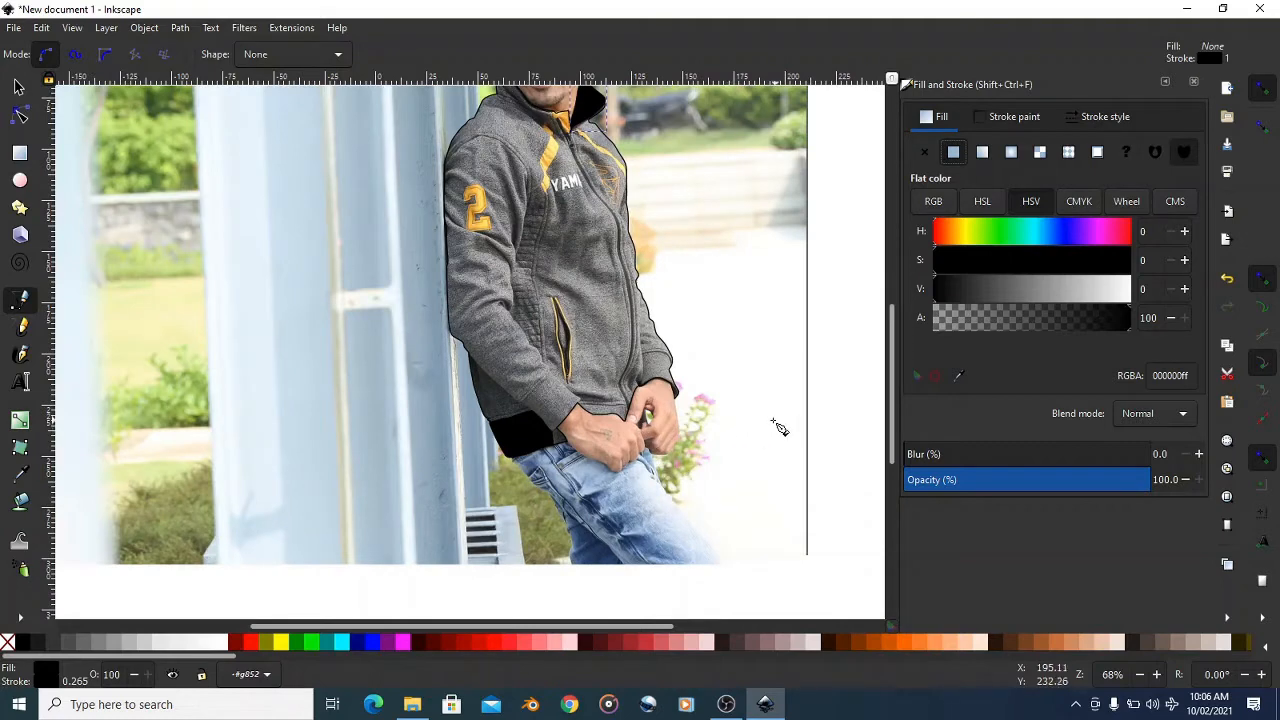
{"action": "scroll", "coordinate": [777, 430], "scroll_direction": "up", "scroll_amount": 2}
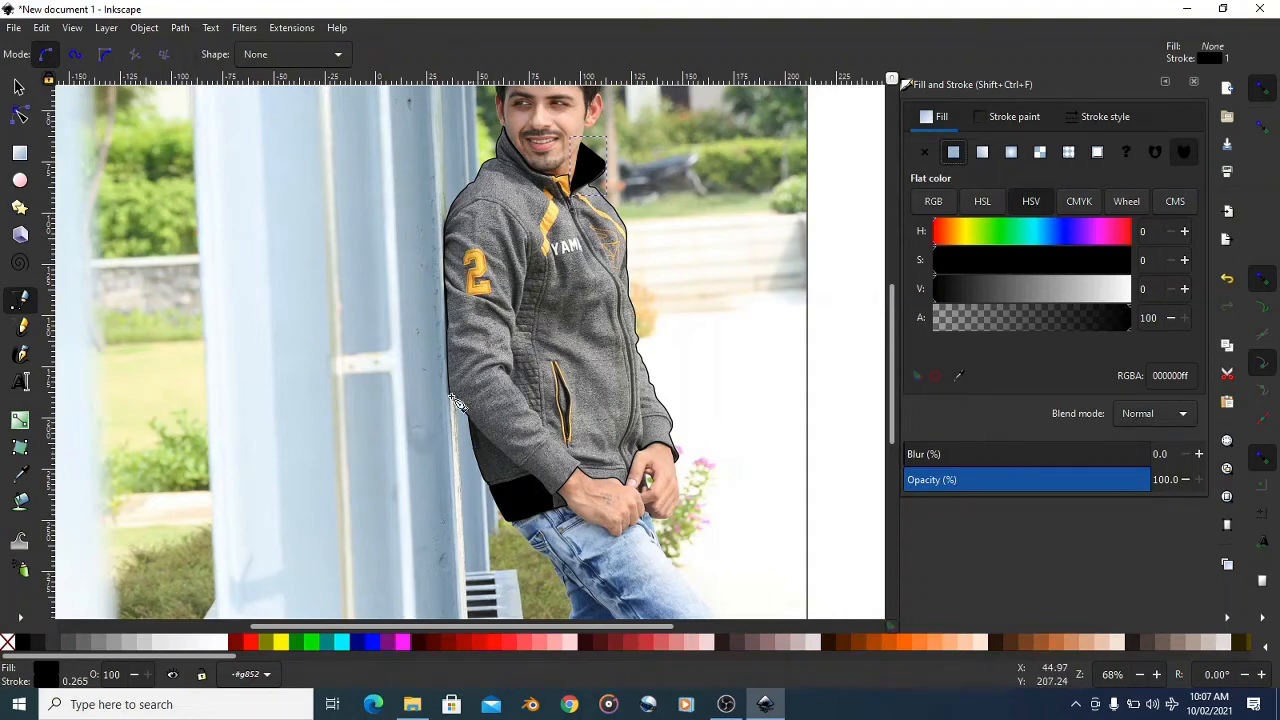
{"action": "scroll", "coordinate": [488, 470], "scroll_direction": "up", "scroll_amount": 5}
{"action": "scroll", "coordinate": [453, 363], "scroll_direction": "up", "scroll_amount": 2}
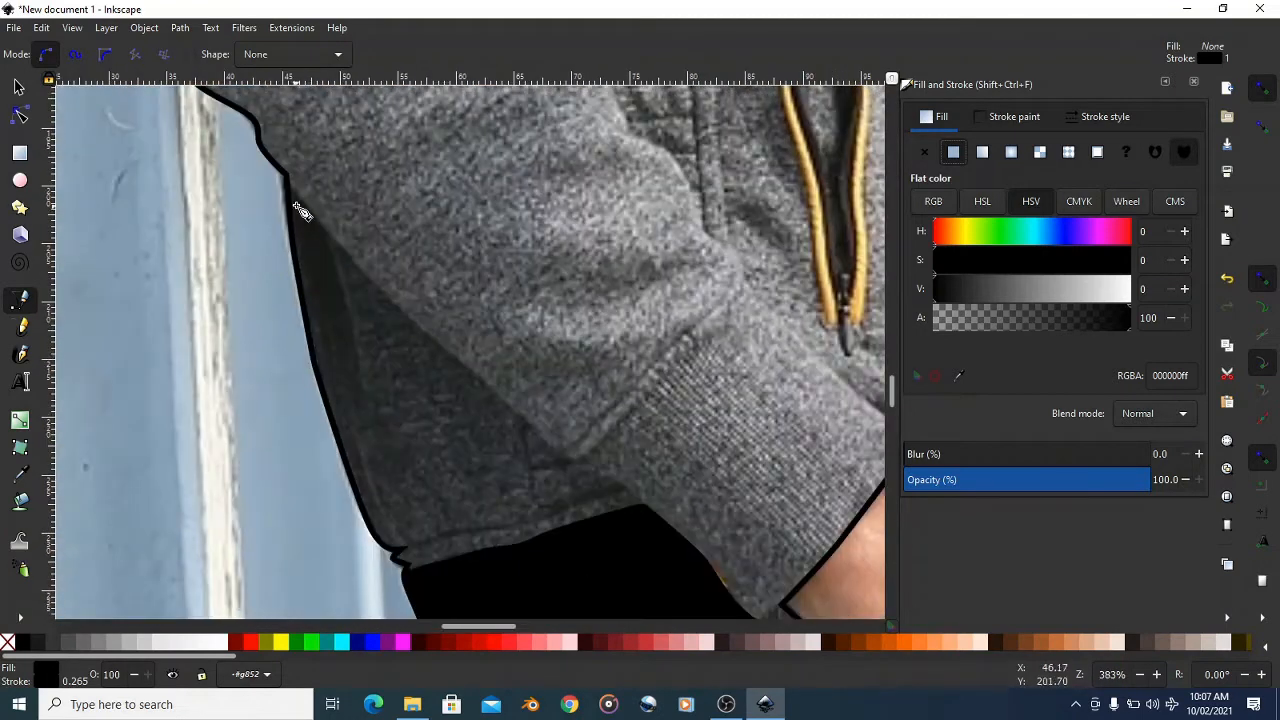
{"action": "left_click", "coordinate": [284, 177]}
{"action": "left_click_drag", "start_coordinate": [371, 288], "coordinate": [456, 353]}
{"action": "left_click", "coordinate": [559, 446]}
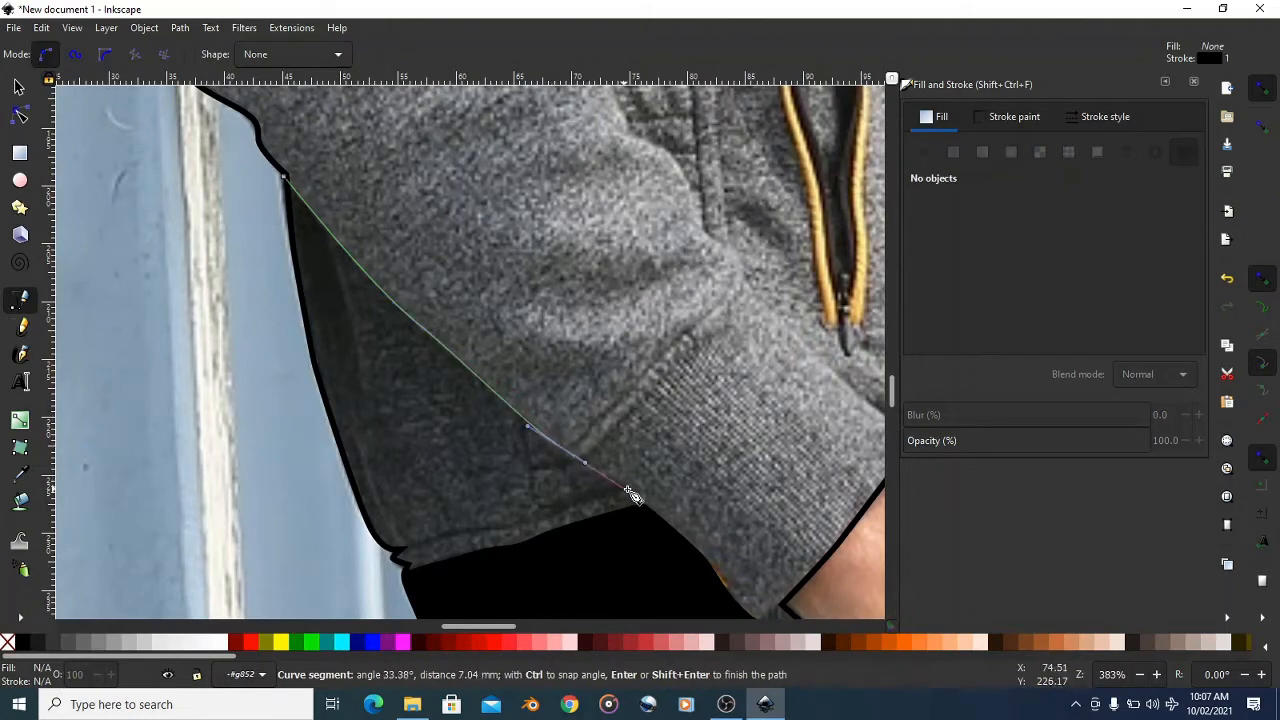
{"action": "scroll", "coordinate": [631, 489], "scroll_direction": "down", "scroll_amount": 4}
{"action": "left_click_drag", "start_coordinate": [631, 361], "coordinate": [643, 376]}
{"action": "left_click", "coordinate": [699, 419]}
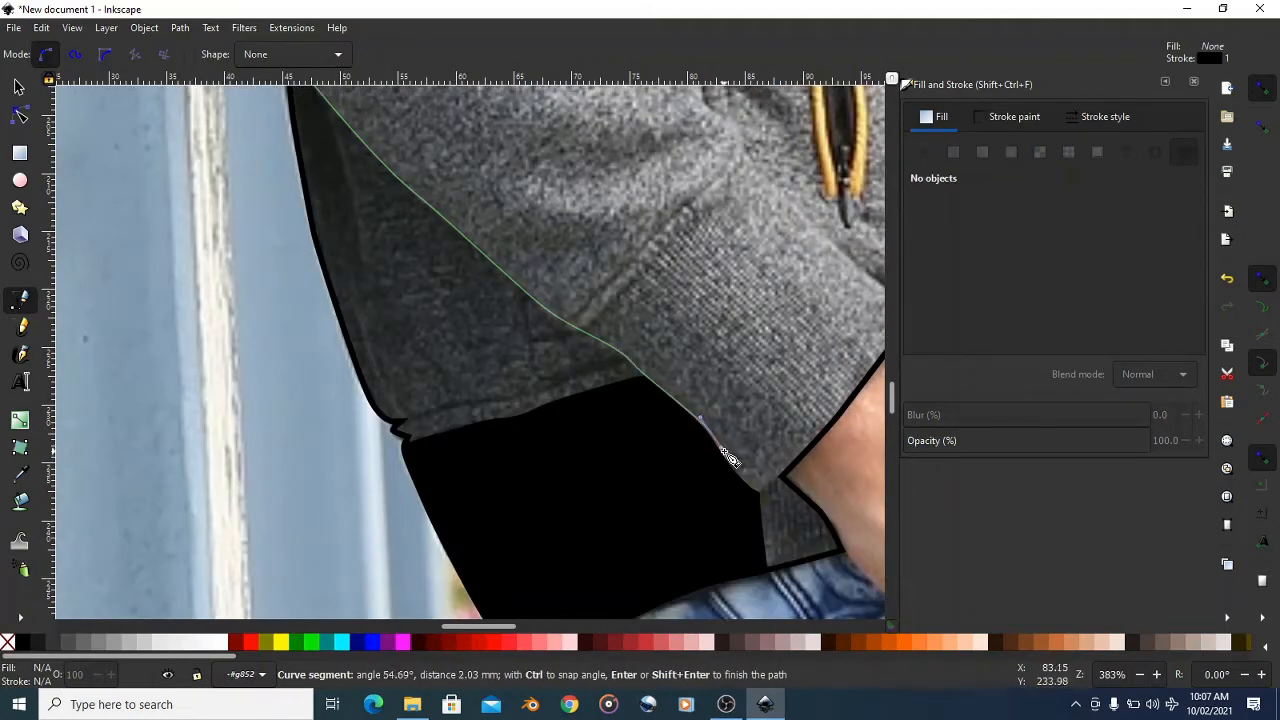
{"action": "key", "text": "ctrl+z"}
{"action": "key", "text": "ctrl+z"}
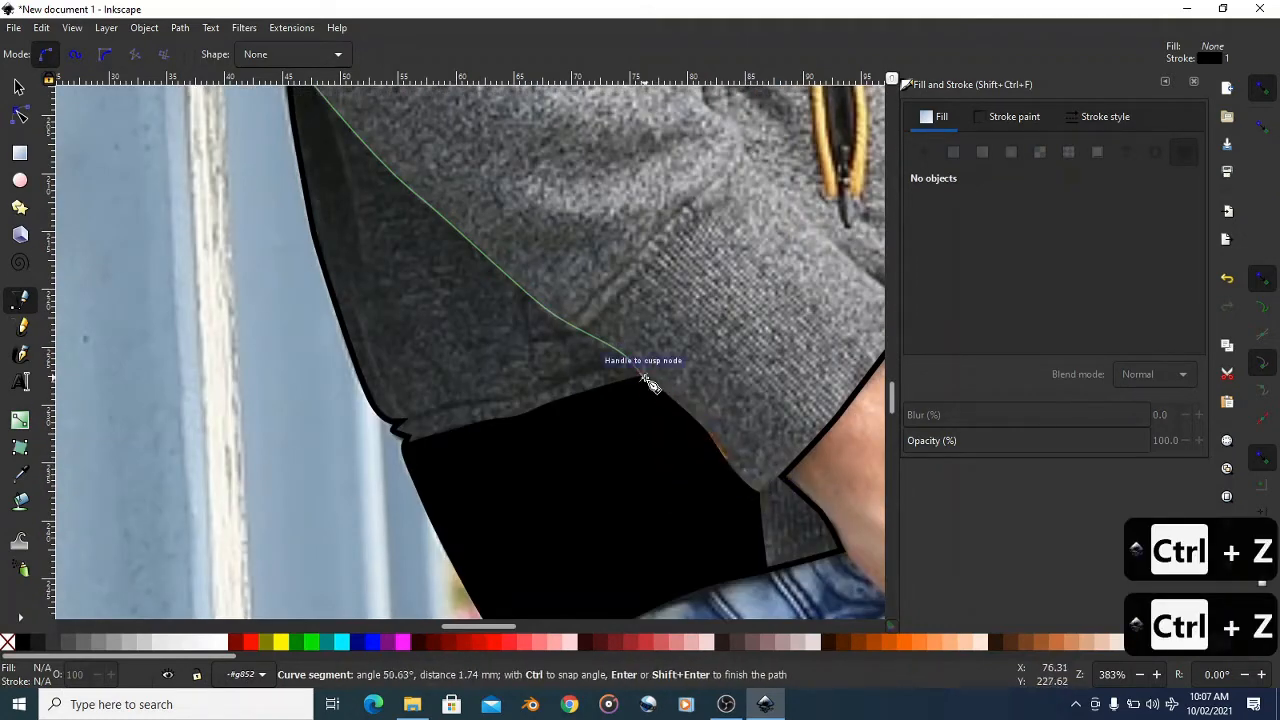
- Follow the black hem band's top edge, run loosely outside the jacket's back edge, and close the path at its starting point
{"action": "left_click_drag", "start_coordinate": [429, 442], "coordinate": [434, 447]}
{"action": "scroll", "coordinate": [343, 457], "scroll_direction": "up", "scroll_amount": 6}
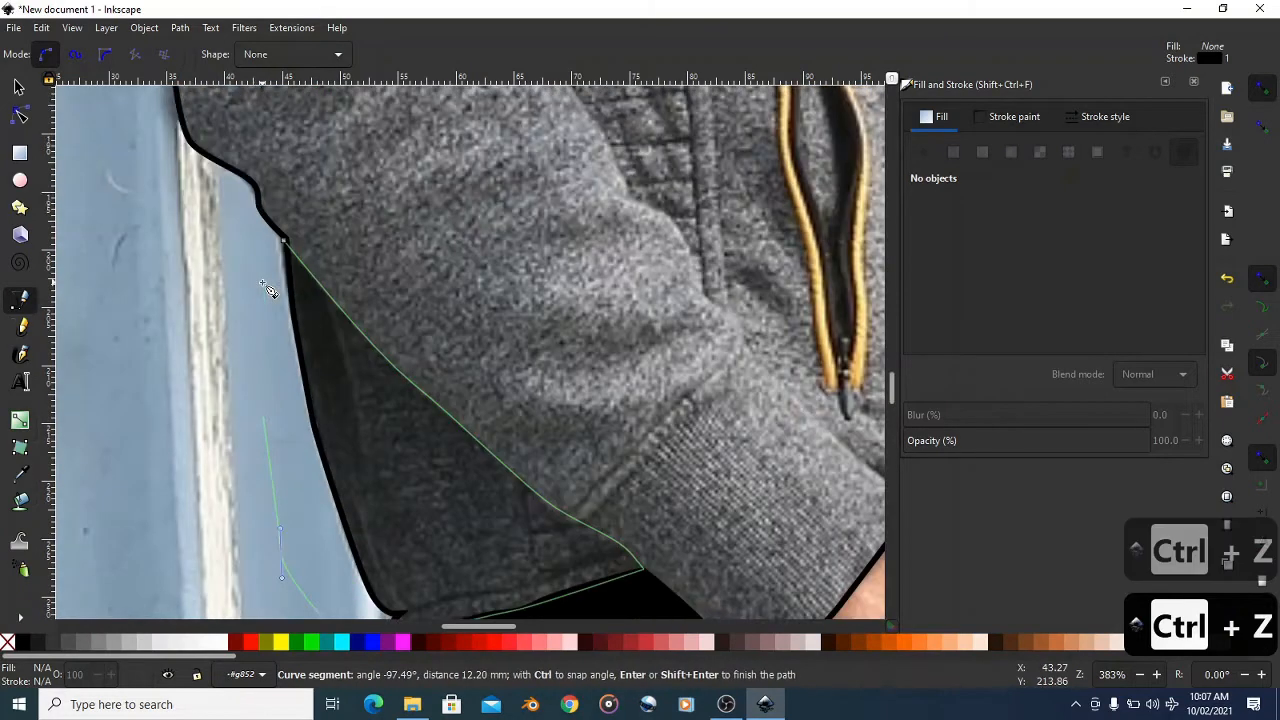
{"action": "left_click", "coordinate": [284, 244]}
- Start a shadow path on the cuff's wrist opening and trace a wavy line across the ribbed cuff to its upper seam
{"action": "scroll", "coordinate": [430, 360], "scroll_direction": "down", "scroll_amount": 2}
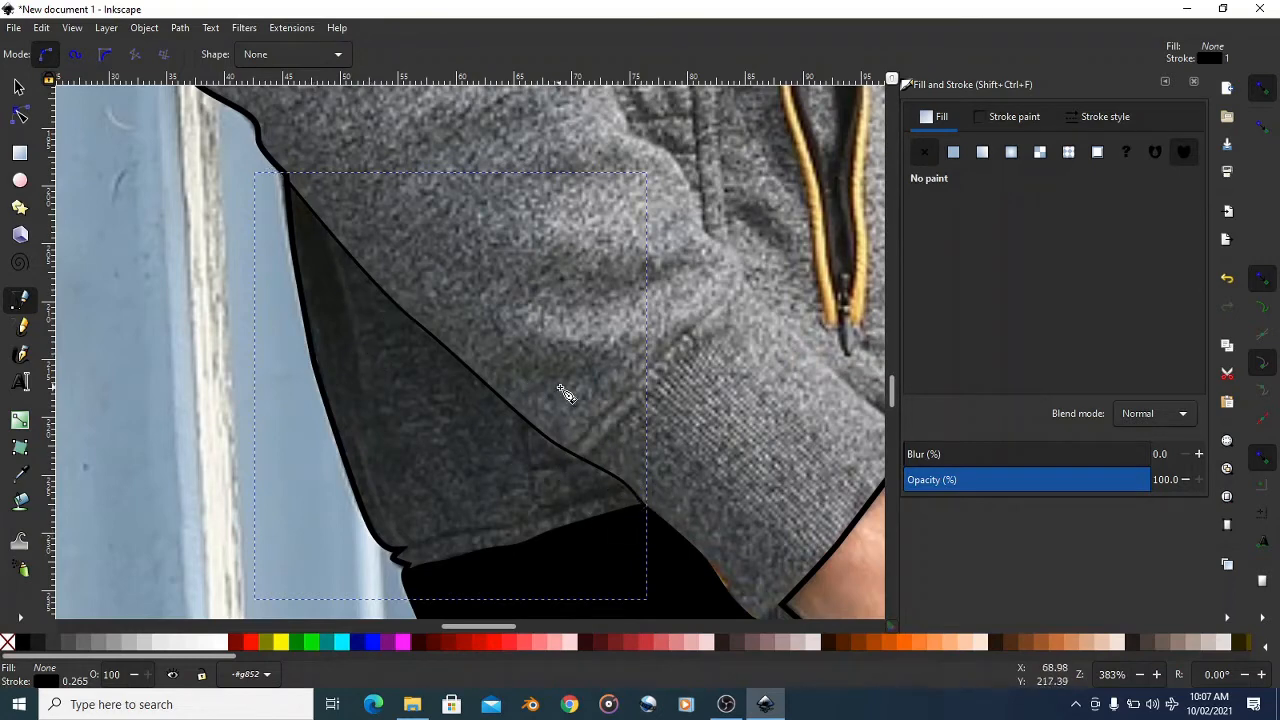
{"action": "scroll", "coordinate": [560, 387], "scroll_direction": "up", "scroll_amount": 3}
{"action": "scroll", "coordinate": [564, 387], "scroll_direction": "down", "scroll_amount": 2}
{"action": "scroll", "coordinate": [708, 508], "scroll_direction": "up", "scroll_amount": 2}
{"action": "scroll", "coordinate": [693, 503], "scroll_direction": "down", "scroll_amount": 1}
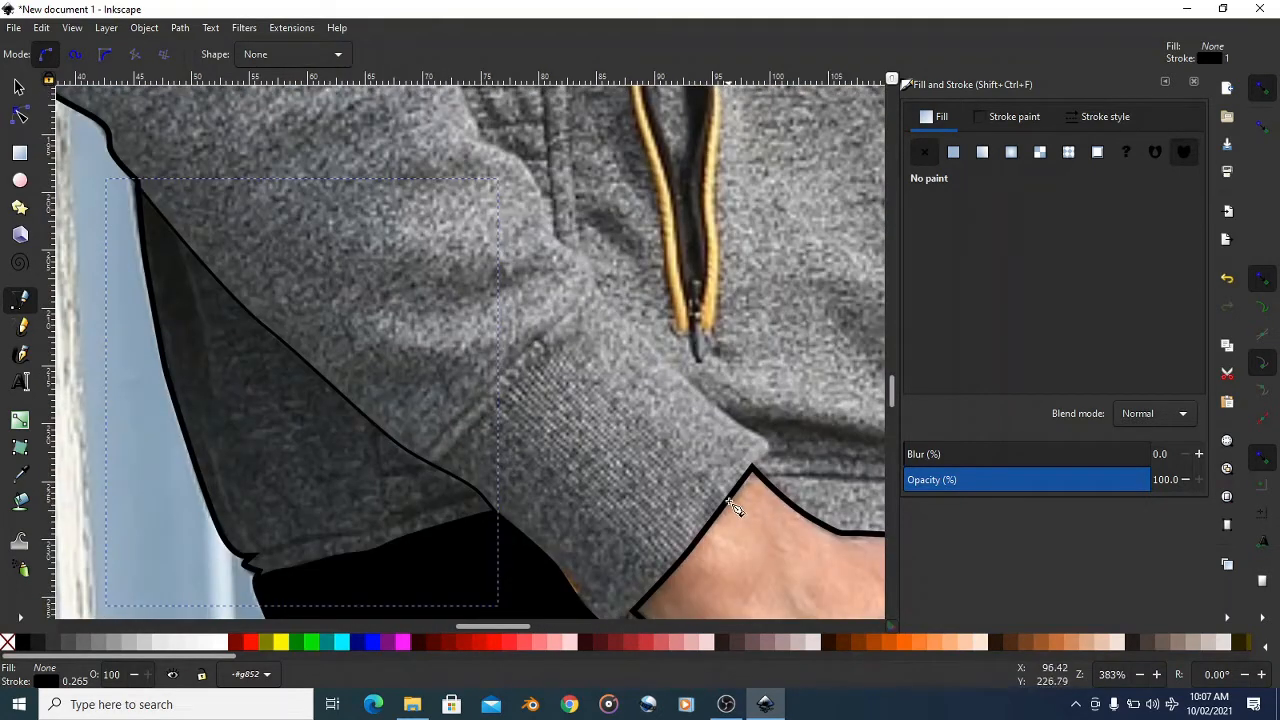
{"action": "left_click", "coordinate": [722, 514]}
{"action": "left_click_drag", "start_coordinate": [714, 474], "coordinate": [642, 463]}
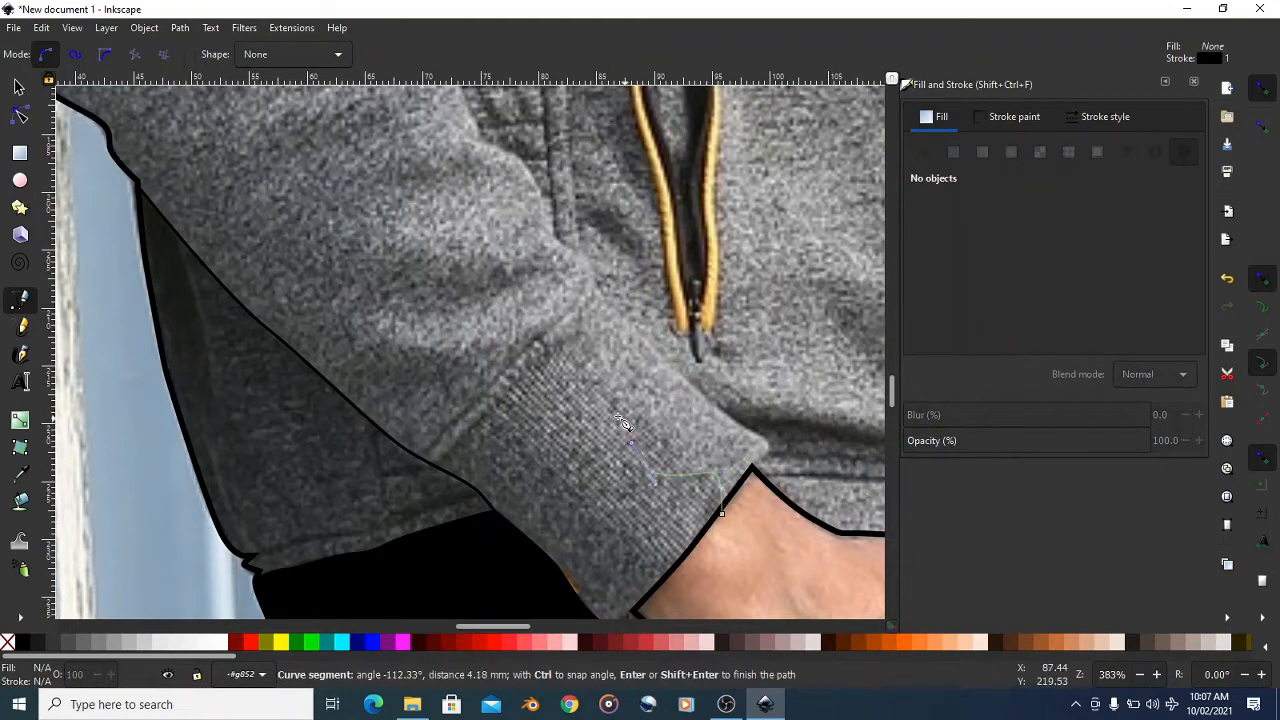
{"action": "left_click_drag", "start_coordinate": [564, 411], "coordinate": [535, 407]}
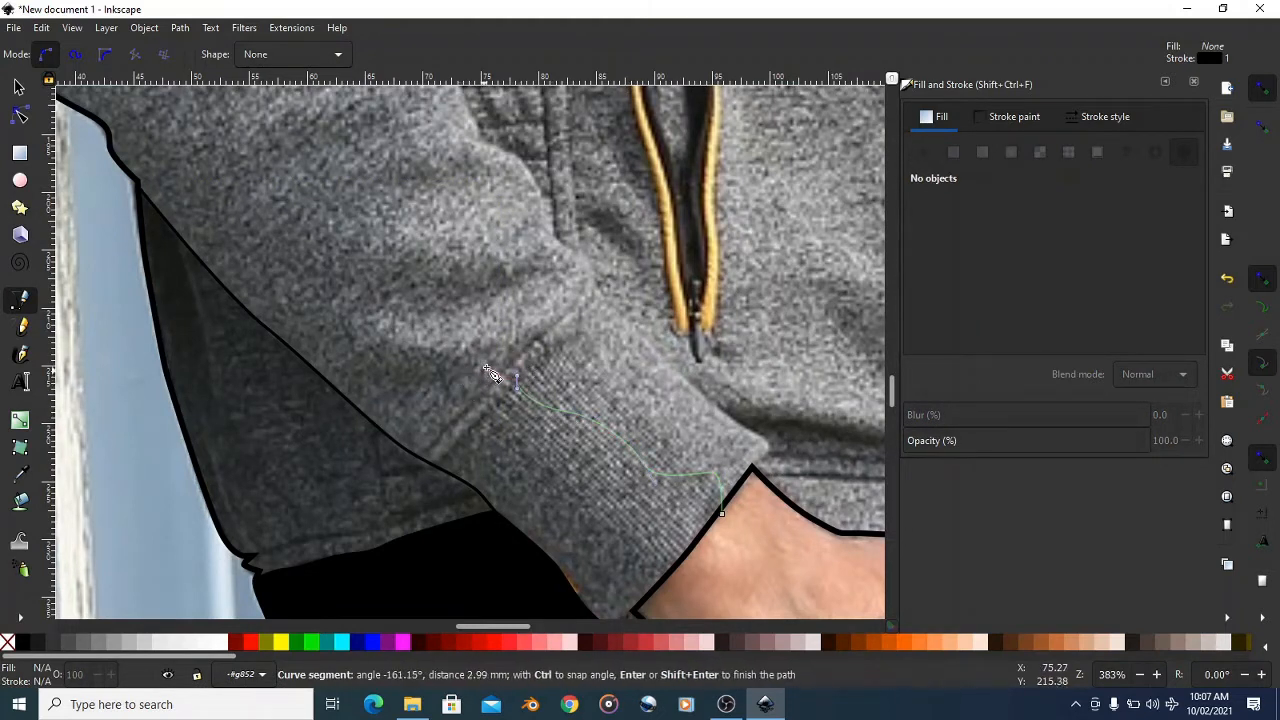
- Continue the shadow path above the cuff seam, curving in and out along the lower forearm folds
{"action": "left_click_drag", "start_coordinate": [490, 362], "coordinate": [385, 324]}
{"action": "left_click_drag", "start_coordinate": [462, 296], "coordinate": [490, 291]}
{"action": "left_click_drag", "start_coordinate": [567, 272], "coordinate": [551, 269]}
{"action": "left_click_drag", "start_coordinate": [403, 255], "coordinate": [401, 243]}
- Zigzag the shadow path up the middle of the forearm, following the sleeve's pointed fabric folds
{"action": "scroll", "coordinate": [424, 236], "scroll_direction": "up", "scroll_amount": 3}
{"action": "left_click_drag", "start_coordinate": [399, 341], "coordinate": [466, 284]}
{"action": "left_click_drag", "start_coordinate": [415, 277], "coordinate": [374, 265]}
{"action": "left_click_drag", "start_coordinate": [297, 279], "coordinate": [325, 268]}
{"action": "left_click_drag", "start_coordinate": [433, 232], "coordinate": [373, 207]}
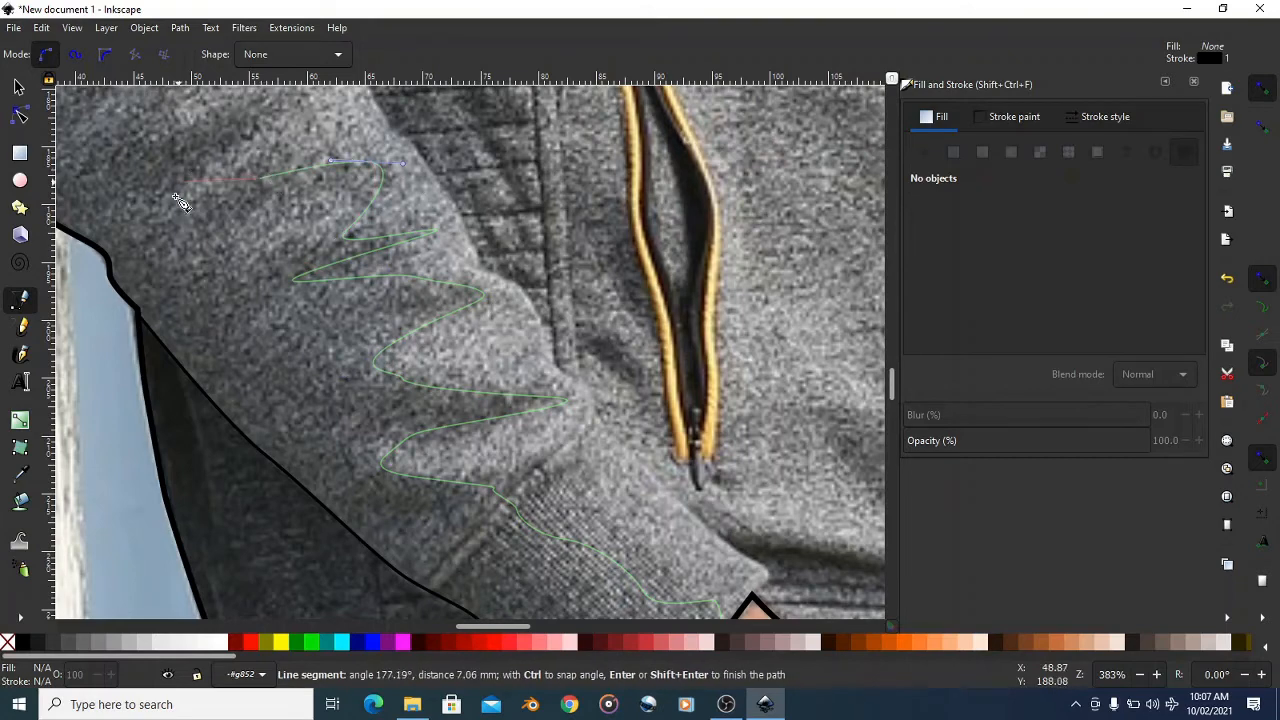
- Trace the long narrow creases around the elbow as slanted loops of the shadow path
{"action": "left_click_drag", "start_coordinate": [185, 181], "coordinate": [221, 157]}
{"action": "key", "text": "space"}
{"action": "left_click_drag", "start_coordinate": [508, 282], "coordinate": [346, 239]}
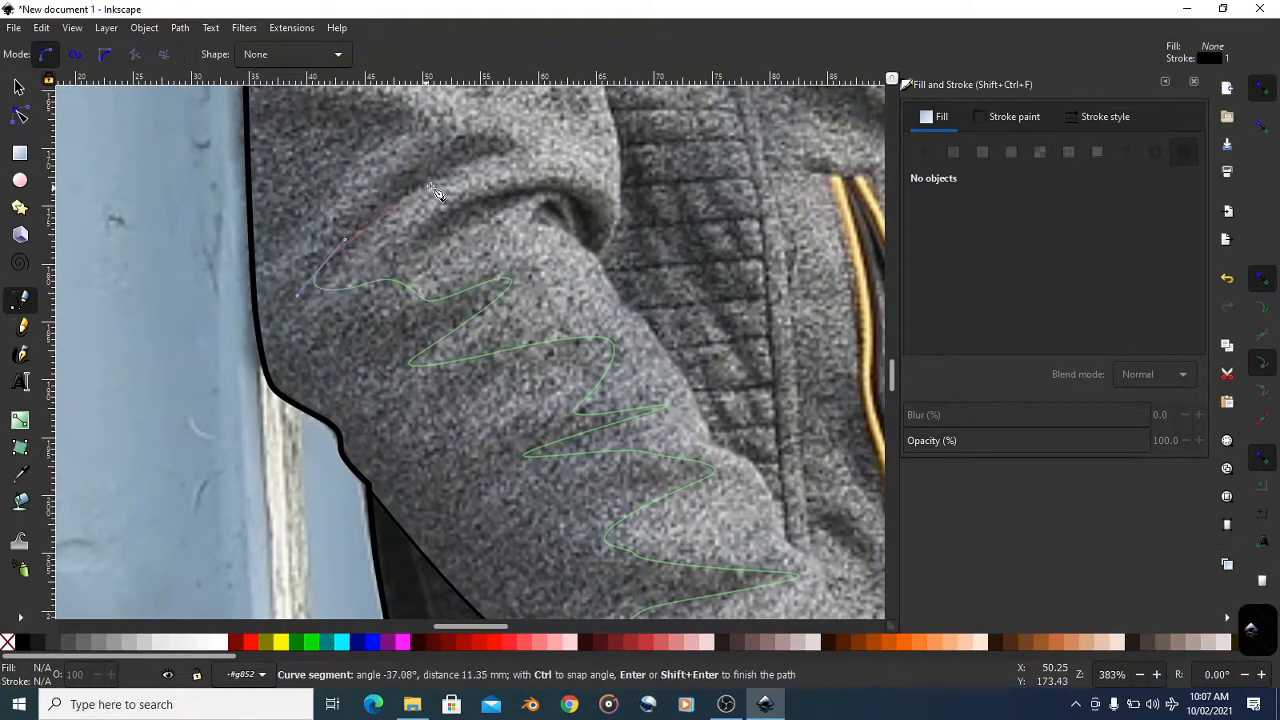
{"action": "left_click_drag", "start_coordinate": [441, 183], "coordinate": [479, 164]}
{"action": "left_click_drag", "start_coordinate": [318, 228], "coordinate": [309, 248]}
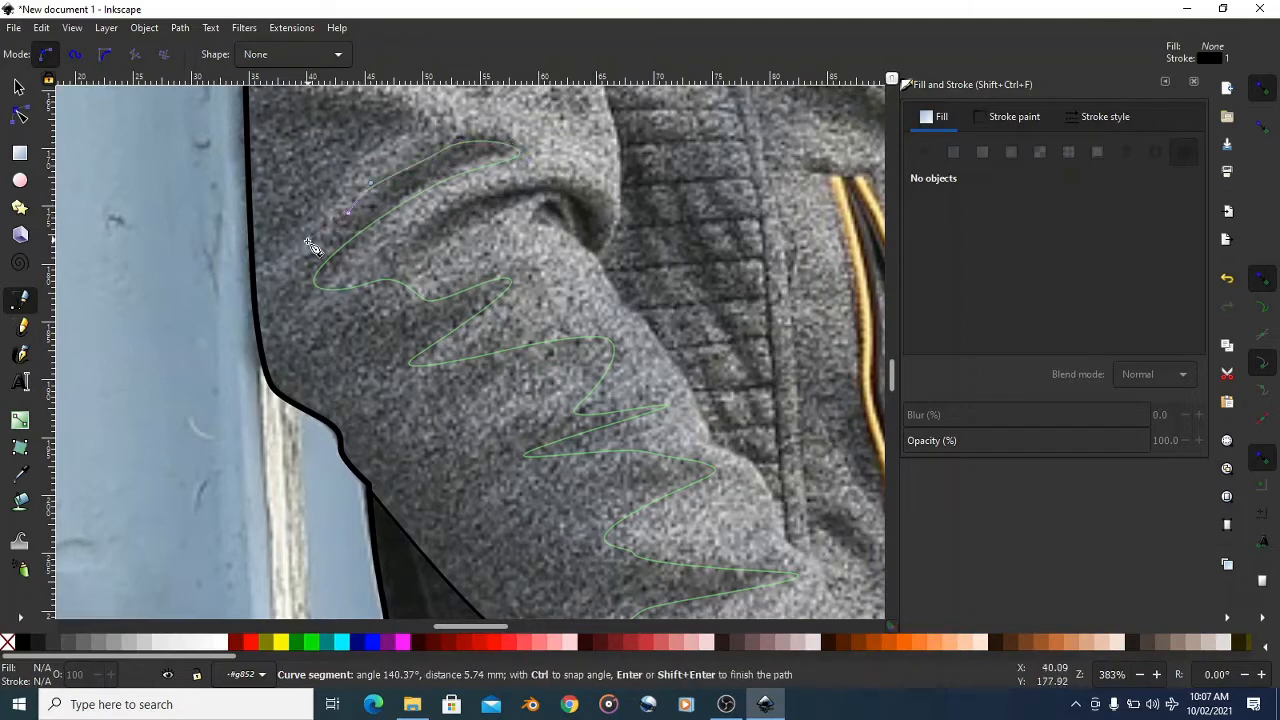
- Outline the hooked fold above the elbow, curving around its tip and back toward the sleeve's outer edge
{"action": "scroll", "coordinate": [380, 160], "scroll_direction": "up", "scroll_amount": 5}
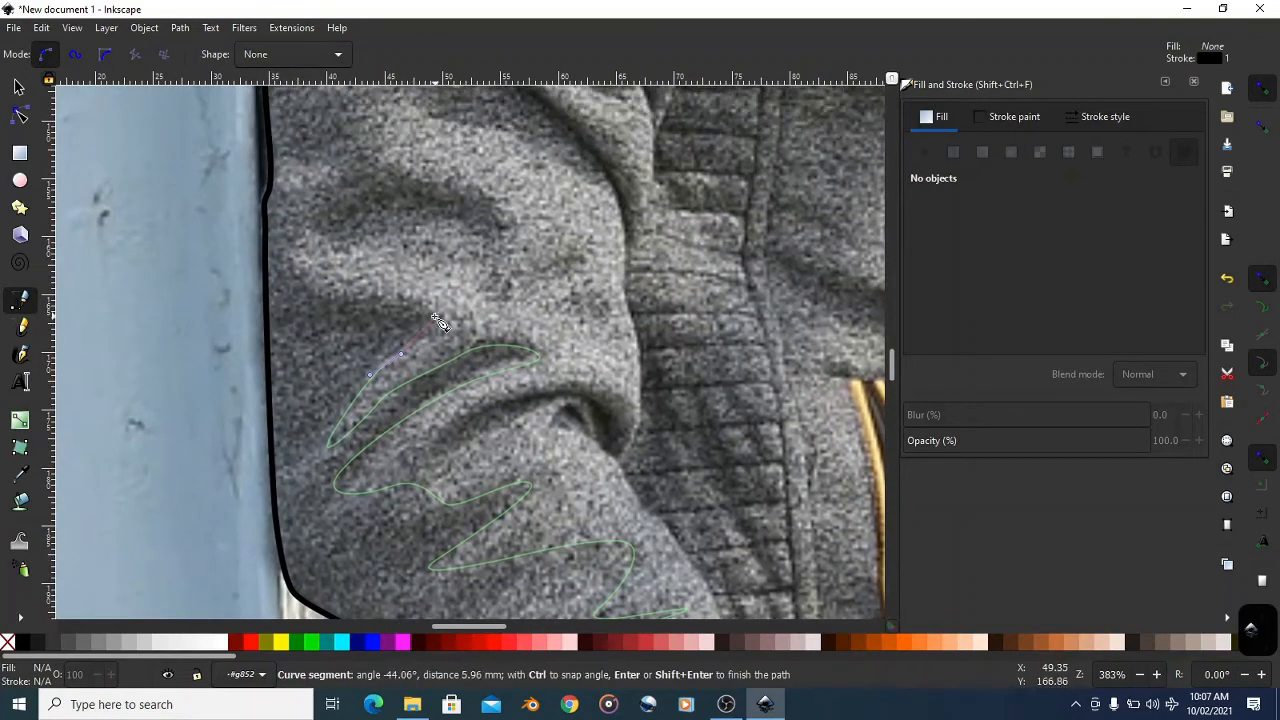
{"action": "left_click_drag", "start_coordinate": [312, 280], "coordinate": [318, 240]}
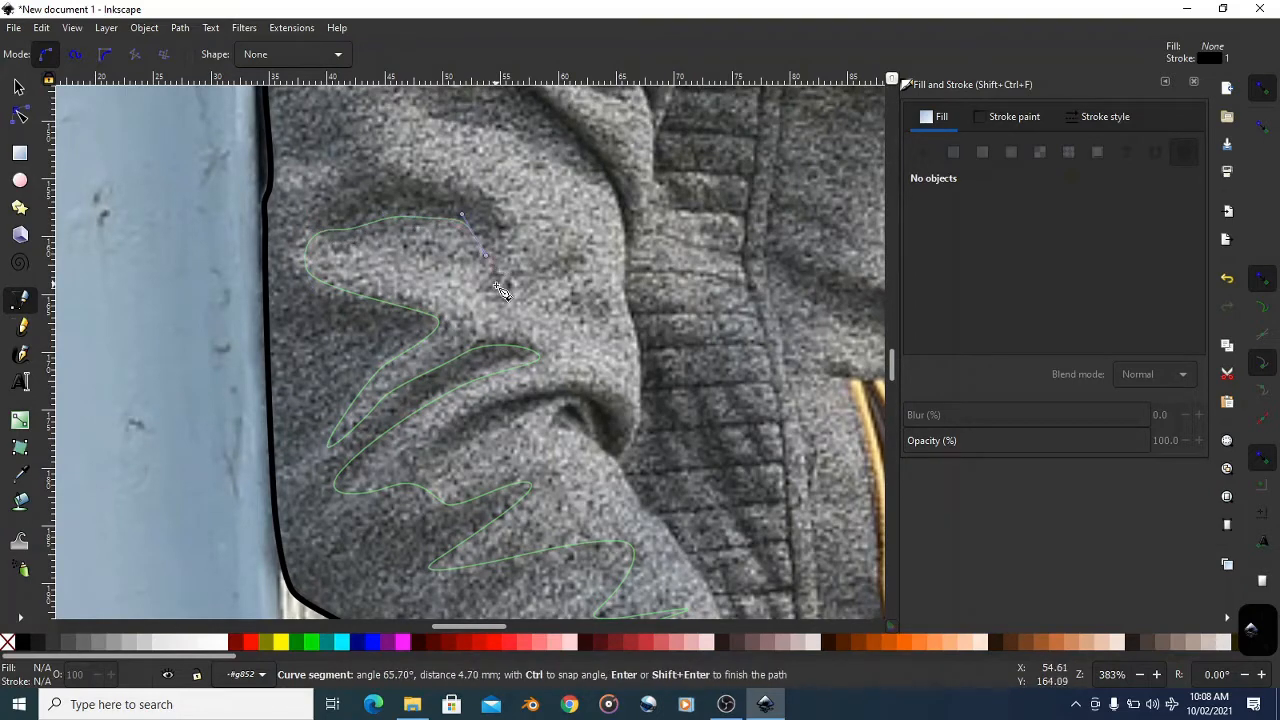
{"action": "left_click_drag", "start_coordinate": [514, 275], "coordinate": [503, 238]}
{"action": "left_click_drag", "start_coordinate": [467, 189], "coordinate": [438, 176]}
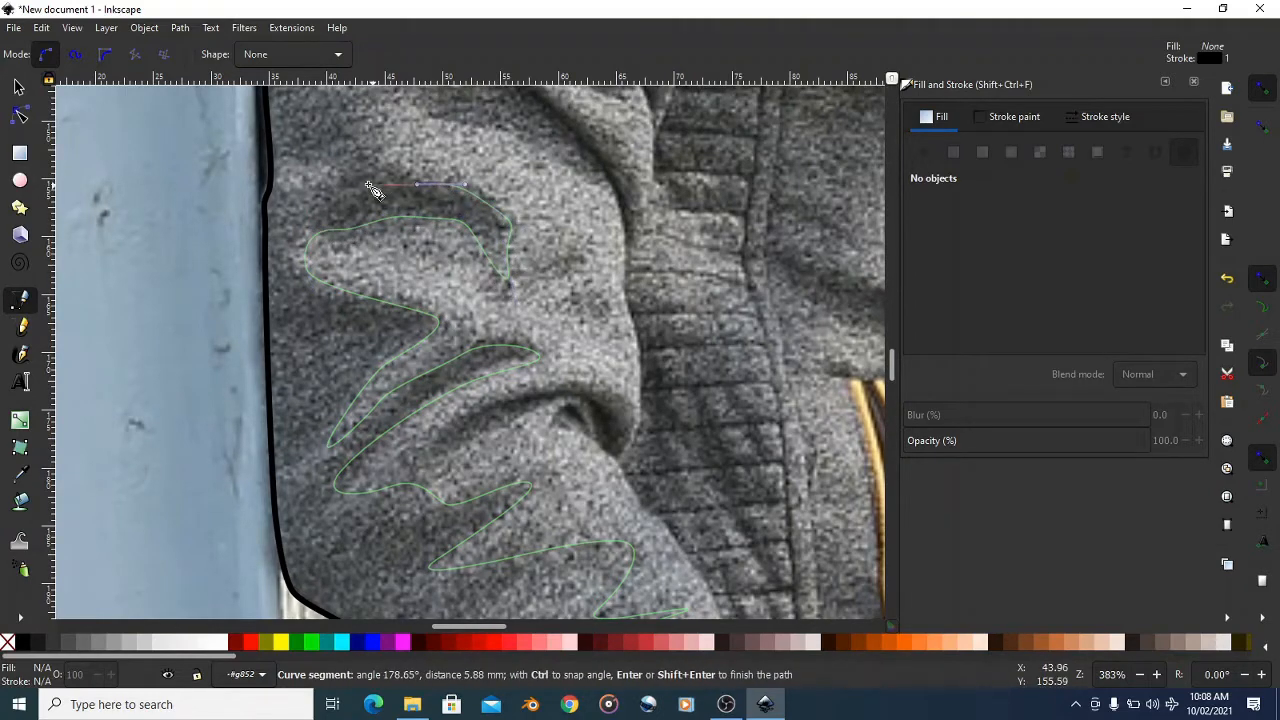
{"action": "left_click_drag", "start_coordinate": [336, 182], "coordinate": [305, 190]}
- Continue the shadow path up through the small upper-sleeve folds to the outer sleeve edge beside the yellow number 2
{"action": "scroll", "coordinate": [325, 258], "scroll_direction": "up", "scroll_amount": 4}
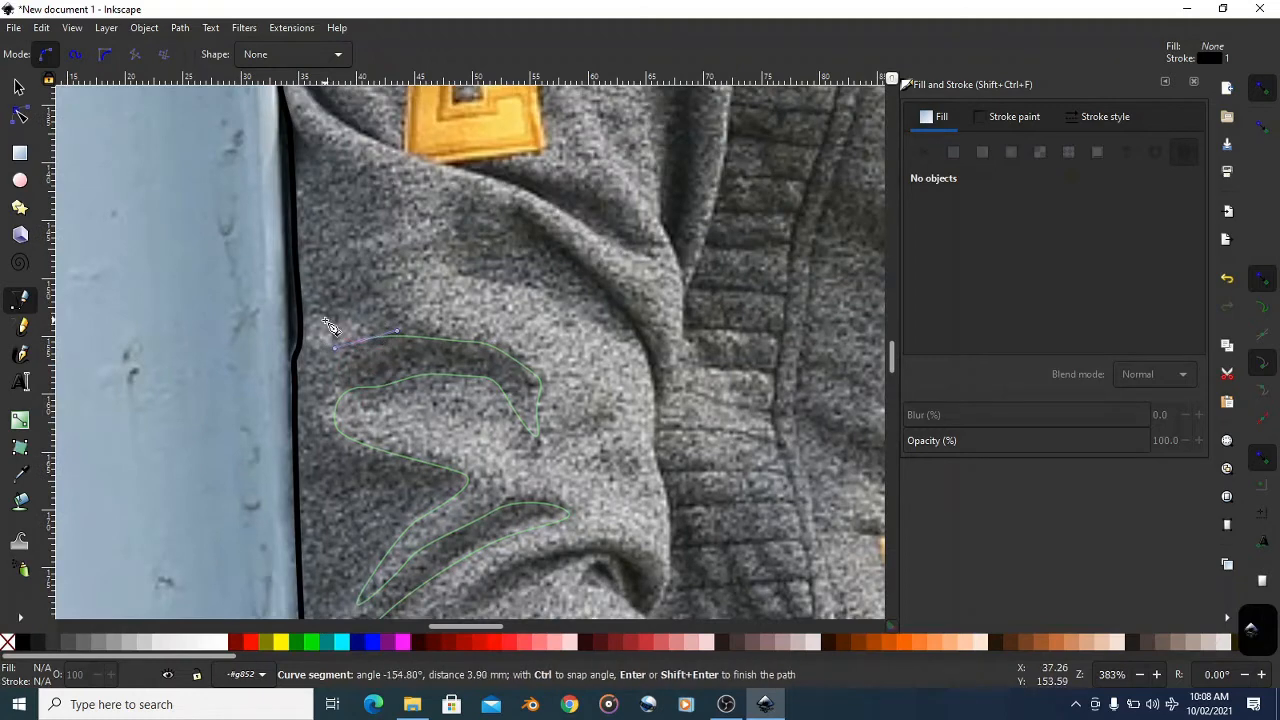
{"action": "left_click_drag", "start_coordinate": [325, 320], "coordinate": [382, 289]}
{"action": "left_click_drag", "start_coordinate": [353, 262], "coordinate": [373, 190]}
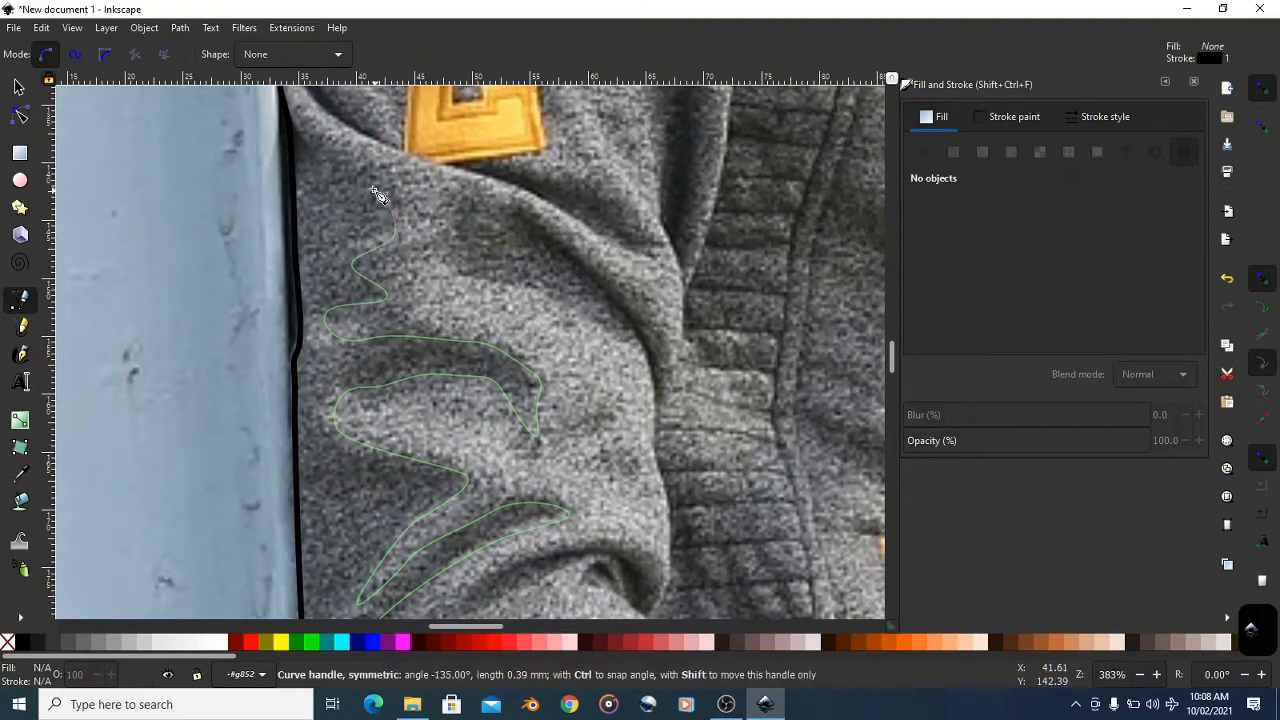
{"action": "scroll", "coordinate": [351, 380], "scroll_direction": "up", "scroll_amount": 5}
{"action": "left_click", "coordinate": [302, 348]}
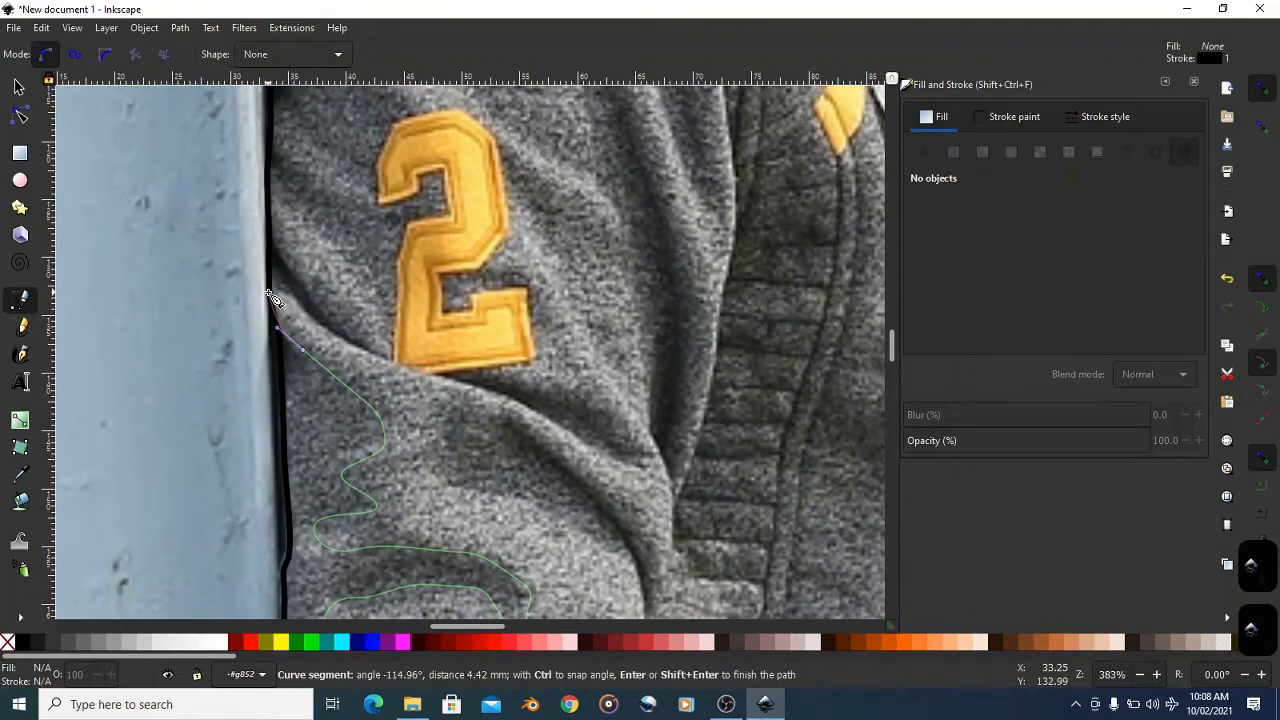
{"action": "left_click", "coordinate": [270, 297]}
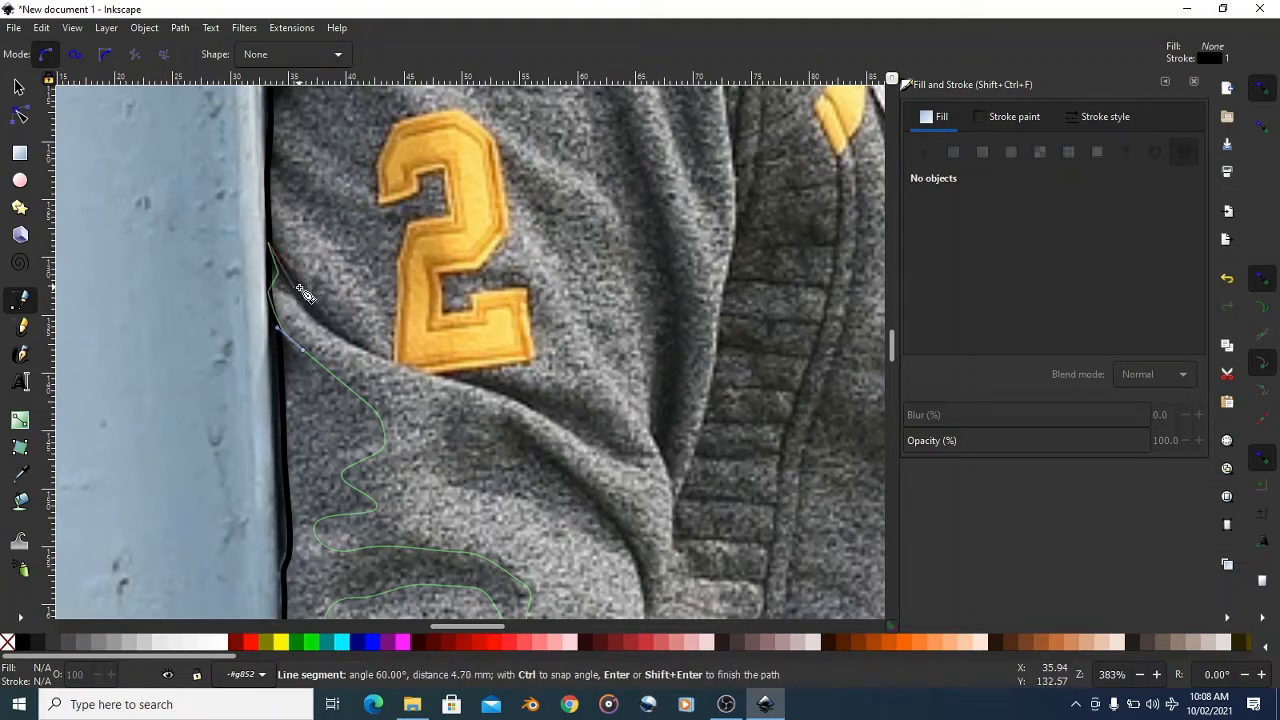
- Undo the last segments at the outer sleeve edge and curve the path back down toward the lower corner of the number 2
{"action": "key", "text": "ctrl+z"}
{"action": "key", "text": "ctrl+z"}
{"action": "key", "text": "ctrl+z"}
{"action": "left_click_drag", "start_coordinate": [305, 312], "coordinate": [395, 330]}
{"action": "scroll", "coordinate": [392, 375], "scroll_direction": "down", "scroll_amount": 2}
{"action": "scroll", "coordinate": [405, 353], "scroll_direction": "up", "scroll_amount": 2}
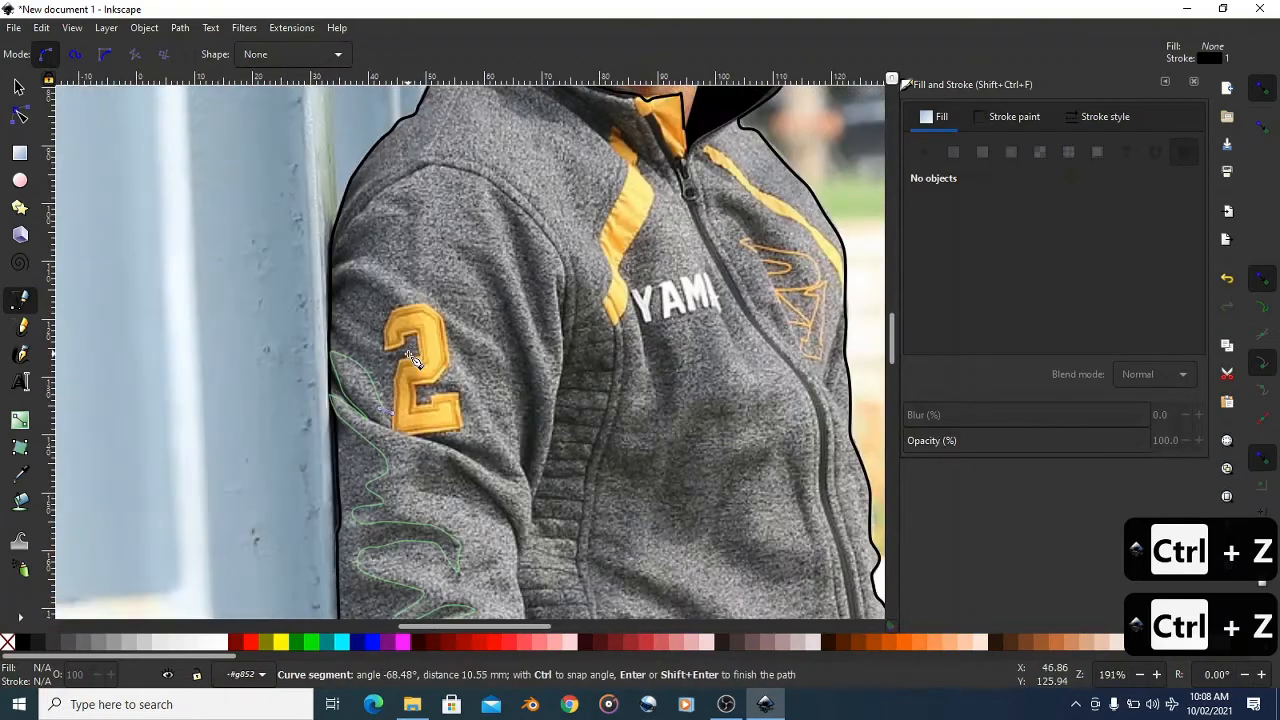
{"action": "scroll", "coordinate": [350, 440], "scroll_direction": "up", "scroll_amount": 1}
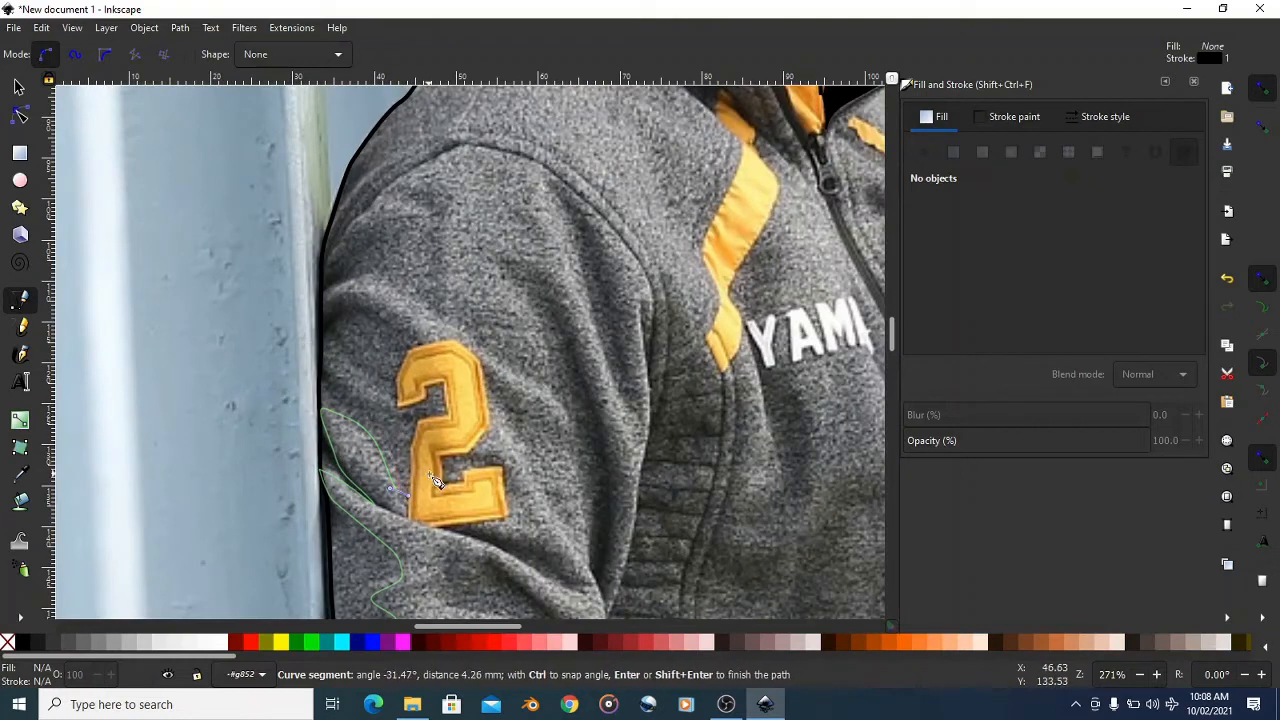
- Carry the shadow path across the number 2 and up the back of the upper sleeve in loose folds past the shoulder outline
{"action": "left_click_drag", "start_coordinate": [481, 491], "coordinate": [440, 364]}
{"action": "key", "text": "ctrl+z"}
{"action": "left_click_drag", "start_coordinate": [367, 311], "coordinate": [388, 264]}
{"action": "left_click_drag", "start_coordinate": [354, 241], "coordinate": [379, 217]}
{"action": "left_click_drag", "start_coordinate": [376, 172], "coordinate": [345, 163]}
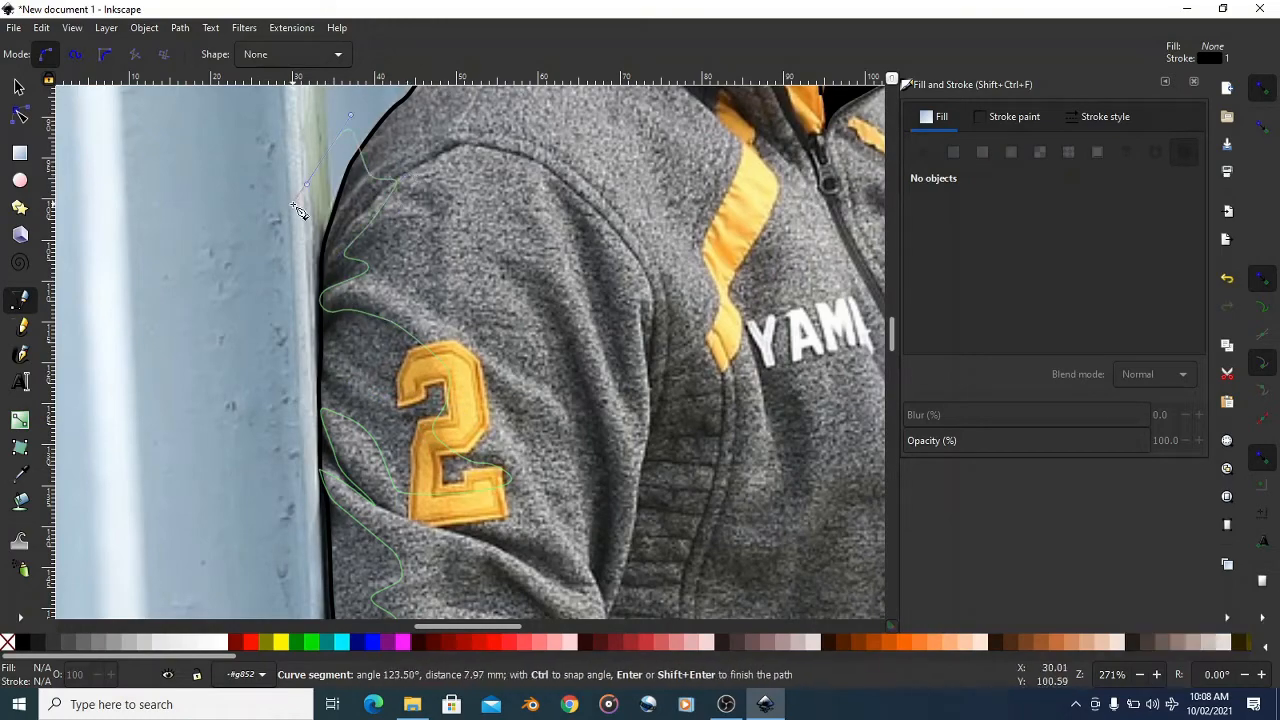
- Run the path down outside the sleeve's back edge to the elbow and undo the last segment
{"action": "scroll", "coordinate": [305, 330], "scroll_direction": "down", "scroll_amount": 10}
{"action": "left_click_drag", "start_coordinate": [296, 413], "coordinate": [383, 474]}
{"action": "scroll", "coordinate": [300, 450], "scroll_direction": "down", "scroll_amount": 5}
{"action": "scroll", "coordinate": [390, 422], "scroll_direction": "down", "scroll_amount": 2}
{"action": "scroll", "coordinate": [520, 442], "scroll_direction": "down", "scroll_amount": 2}
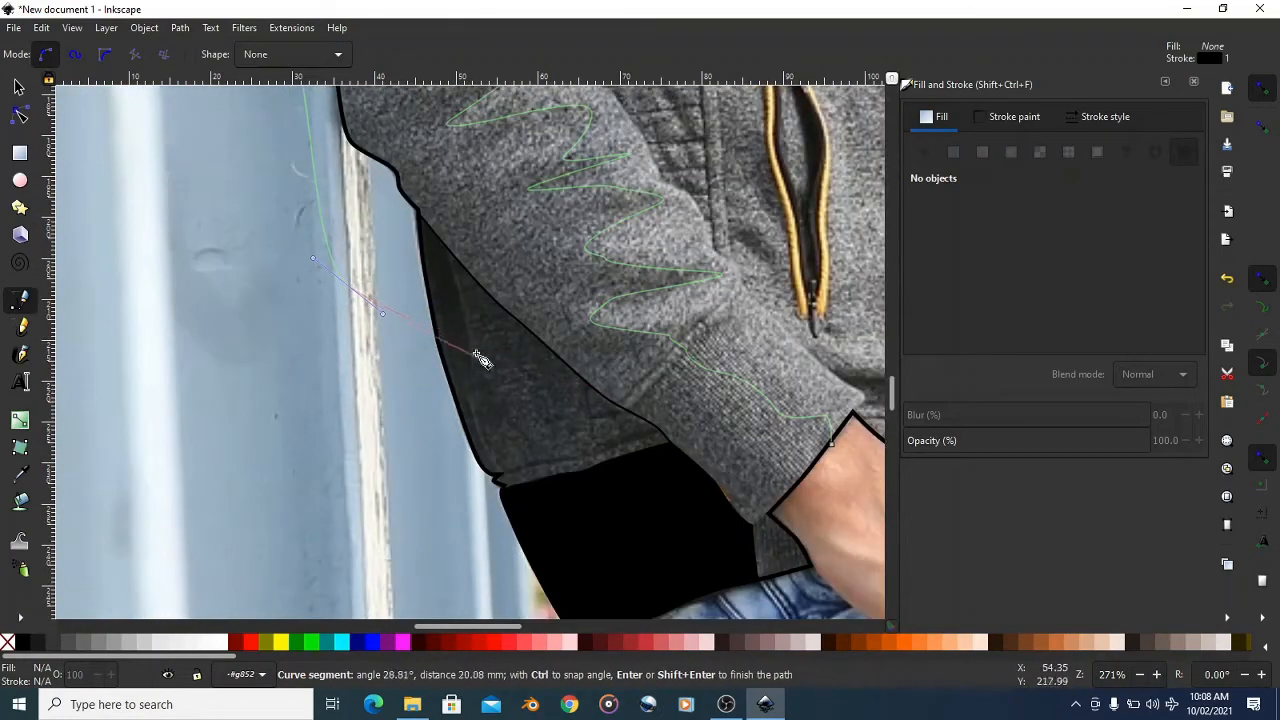
{"action": "scroll", "coordinate": [457, 300], "scroll_direction": "up", "scroll_amount": 3}
{"action": "key", "text": "ctrl+z"}
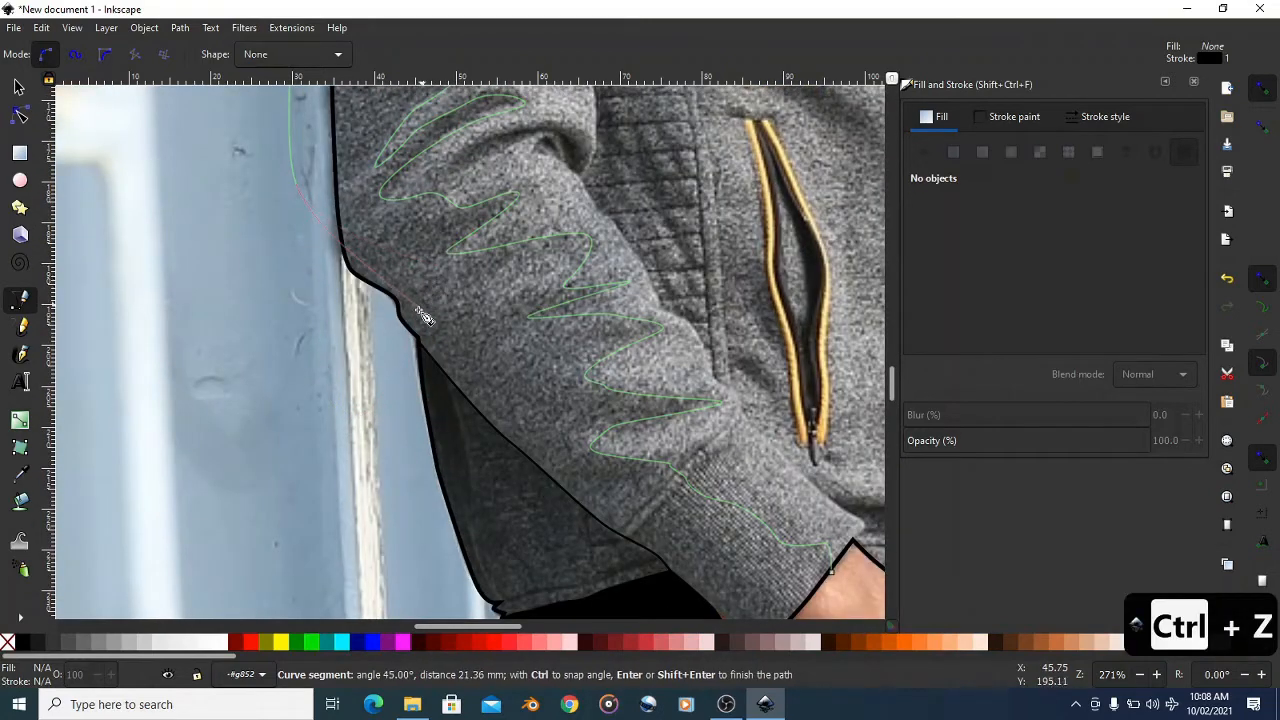
- Trace the shadow path along the sleeve's lower edge from the elbow down to the jacket's black hem area
{"action": "scroll", "coordinate": [417, 309], "scroll_direction": "up", "scroll_amount": 2}
{"action": "left_click_drag", "start_coordinate": [374, 280], "coordinate": [382, 302]}
{"action": "left_click_drag", "start_coordinate": [433, 363], "coordinate": [458, 402]}
{"action": "scroll", "coordinate": [470, 420], "scroll_direction": "down", "scroll_amount": 3}
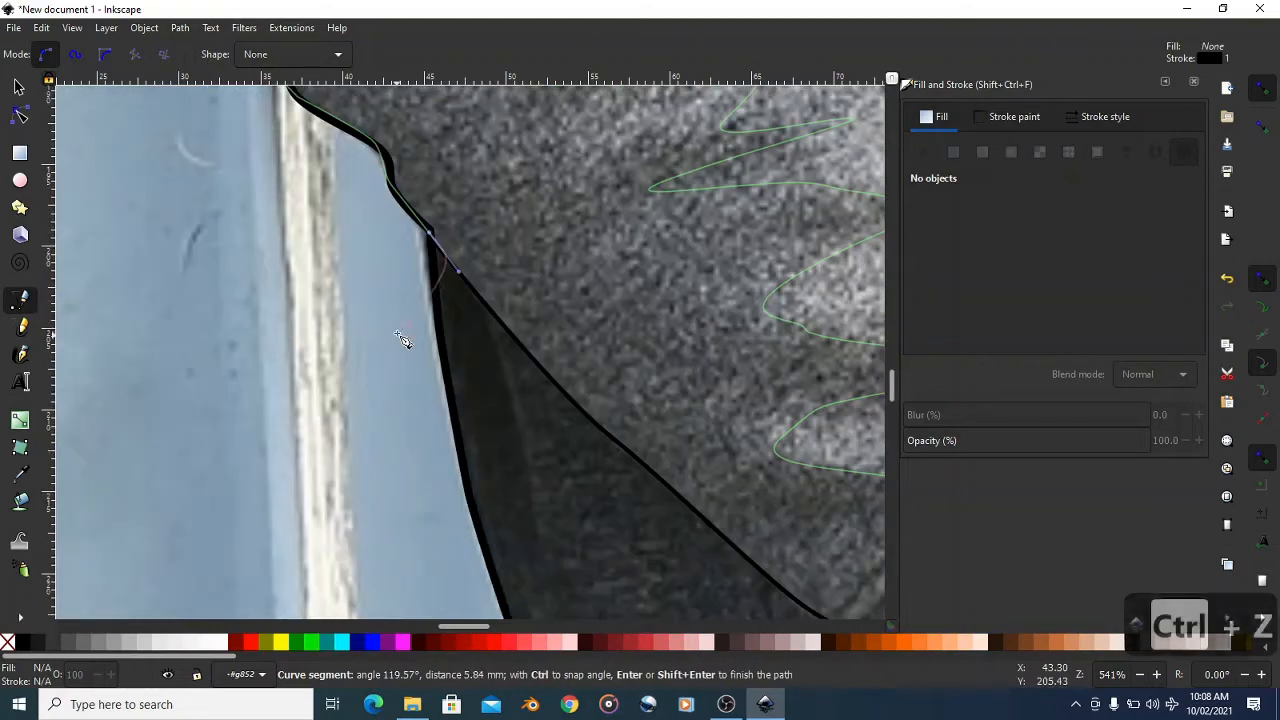
{"action": "left_click_drag", "start_coordinate": [592, 425], "coordinate": [271, 288]}
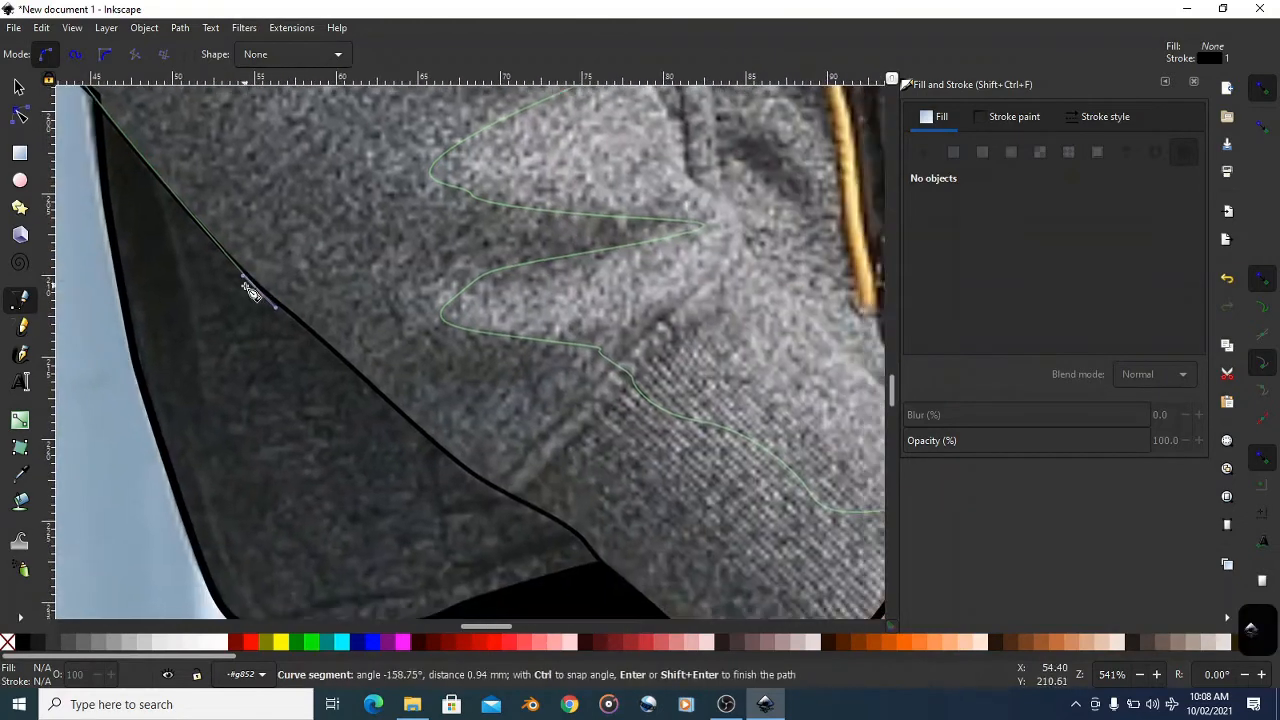
{"action": "scroll", "coordinate": [372, 318], "scroll_direction": "down", "scroll_amount": 3}
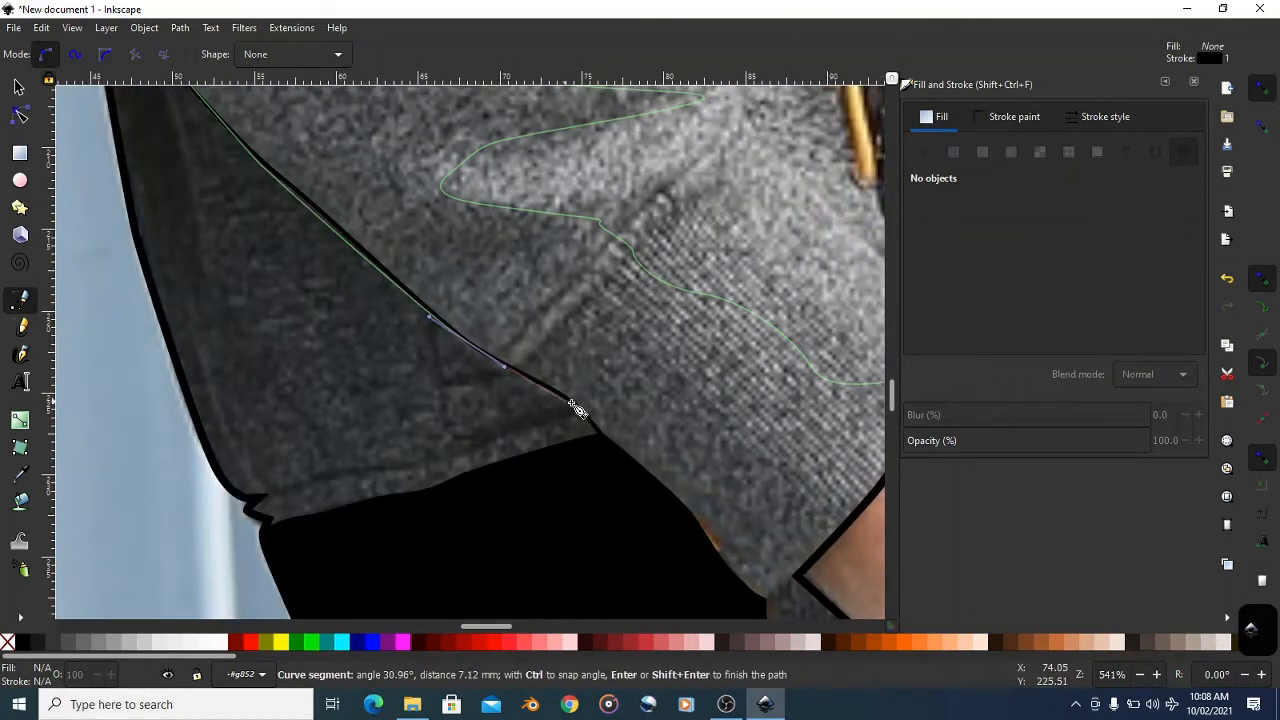
{"action": "left_click_drag", "start_coordinate": [577, 406], "coordinate": [603, 434]}
- Undo the misplaced segment near the cuff, carry the path around the cuff's lower corner, and close it at the wrist
{"action": "scroll", "coordinate": [663, 378], "scroll_direction": "down", "scroll_amount": 5}
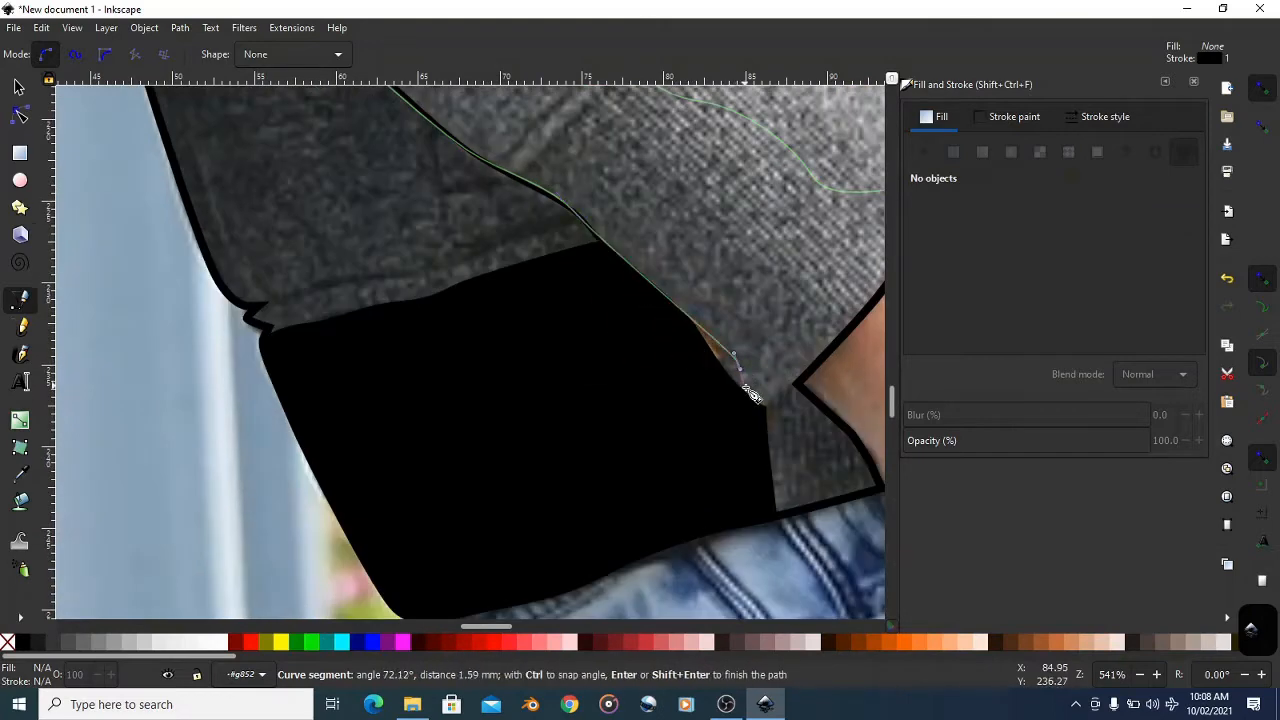
{"action": "key", "text": "ctrl+z"}
{"action": "left_click_drag", "start_coordinate": [783, 390], "coordinate": [801, 383]}
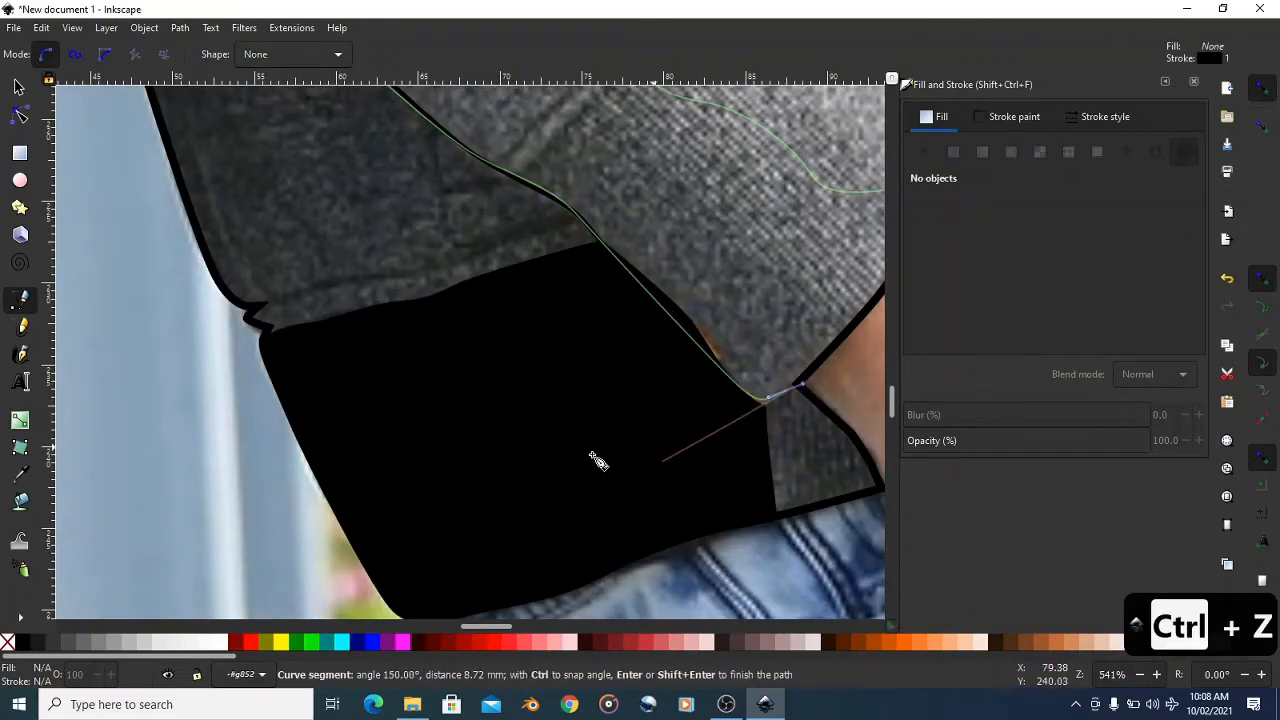
{"action": "scroll", "coordinate": [600, 461], "scroll_direction": "down", "scroll_amount": 3}
{"action": "scroll", "coordinate": [734, 421], "scroll_direction": "up", "scroll_amount": 3}
{"action": "scroll", "coordinate": [676, 421], "scroll_direction": "up", "scroll_amount": 1}
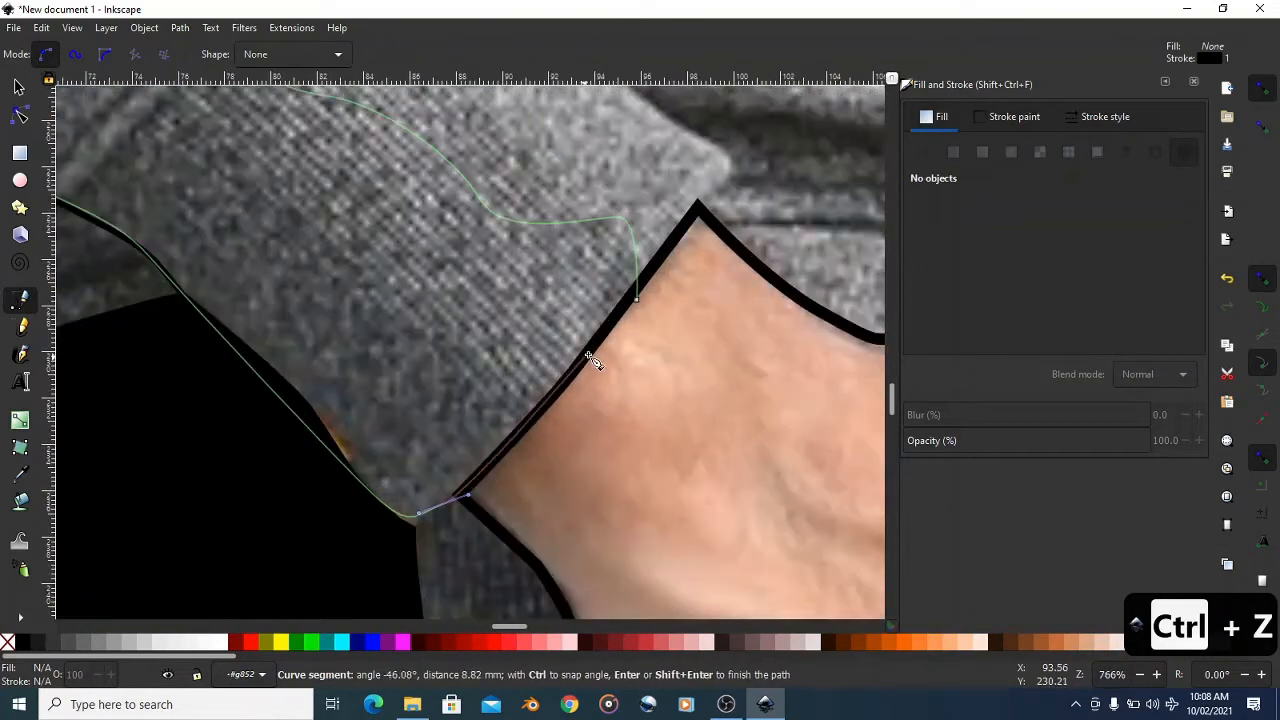
{"action": "left_click", "coordinate": [640, 300]}
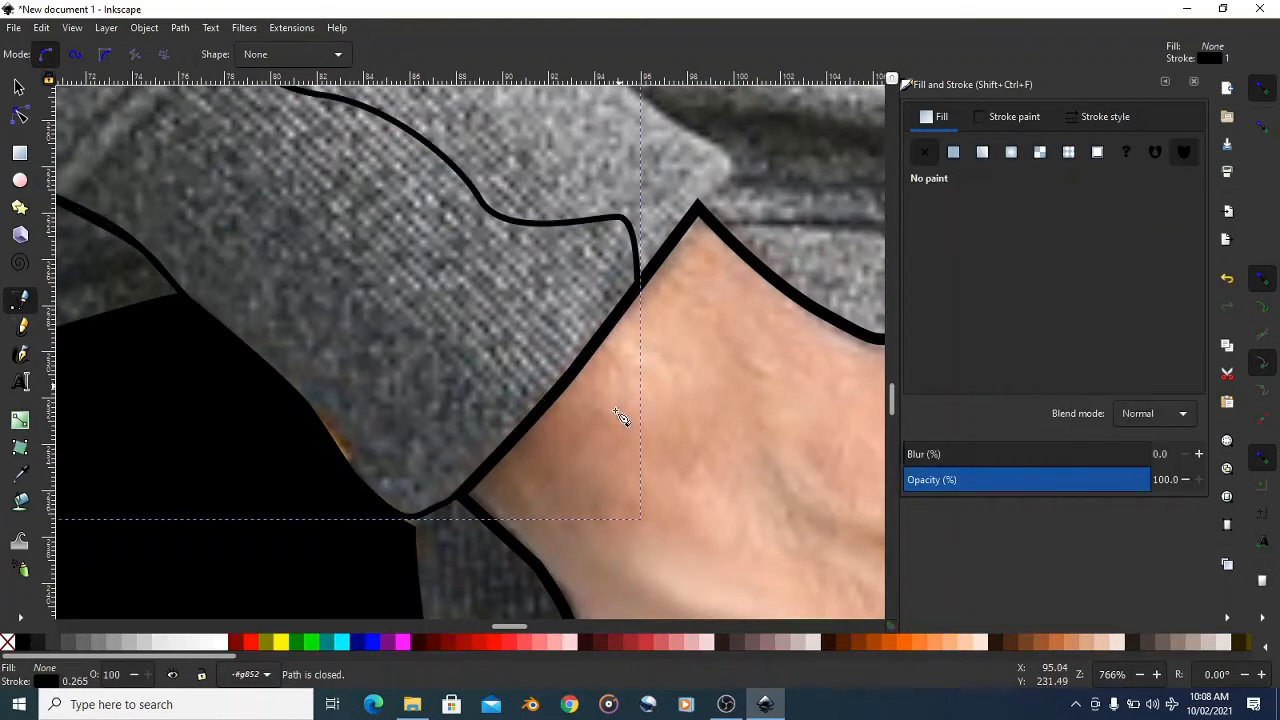
- Draw a closed, long tapering shadow shape along the upper-sleeve fold between the number 2 and the armhole
{"action": "scroll", "coordinate": [623, 425], "scroll_direction": "down", "scroll_amount": 5}
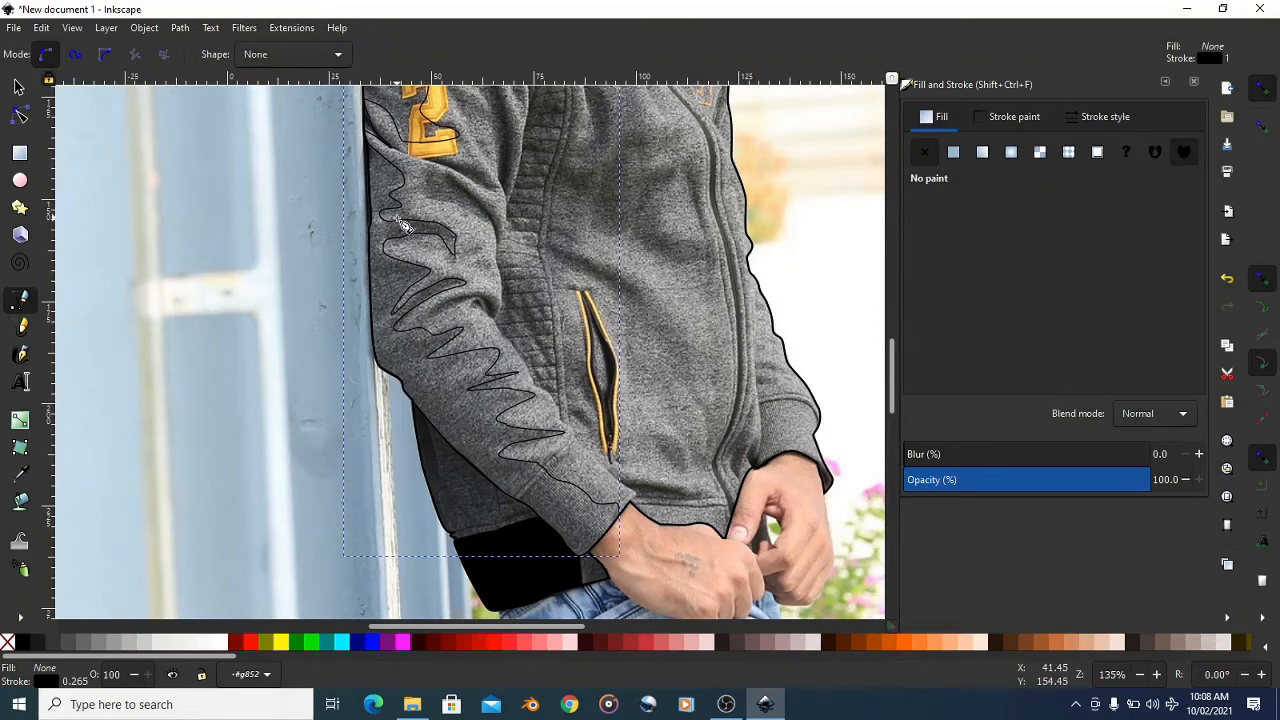
{"action": "scroll", "coordinate": [400, 225], "scroll_direction": "up", "scroll_amount": 3}
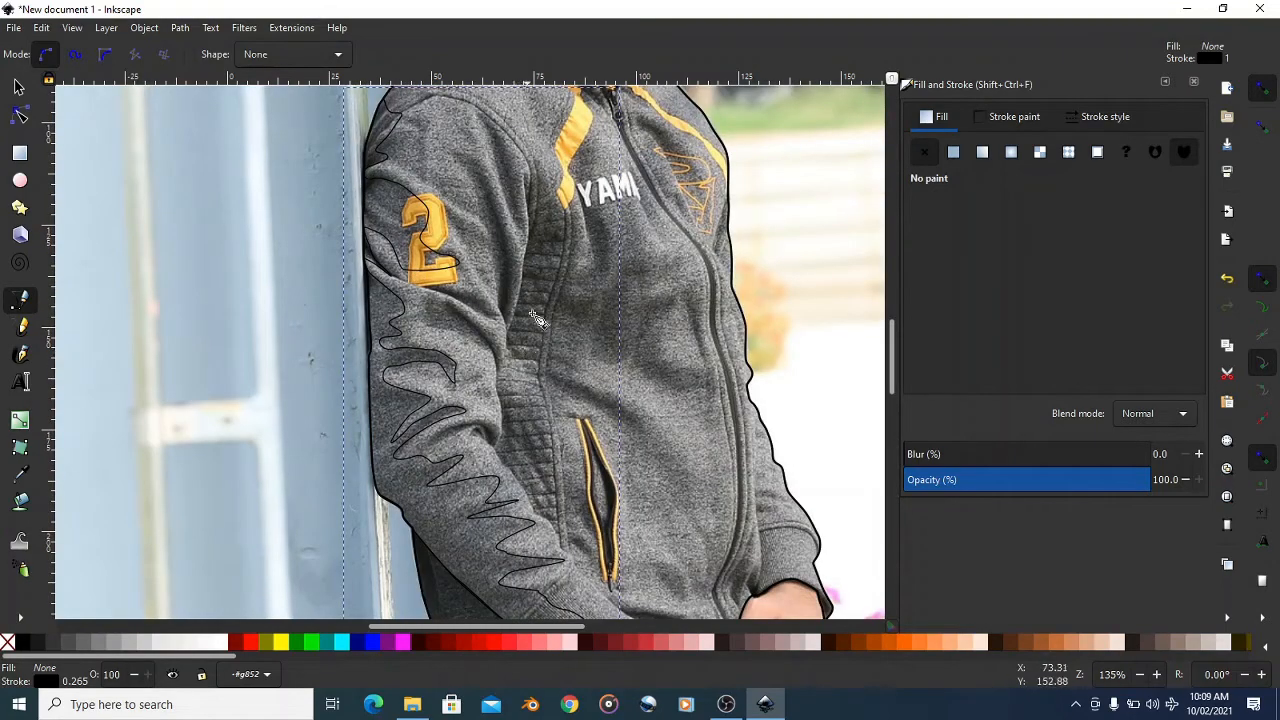
{"action": "scroll", "coordinate": [520, 217], "scroll_direction": "up", "scroll_amount": 2}
{"action": "scroll", "coordinate": [465, 237], "scroll_direction": "up", "scroll_amount": 1}
{"action": "left_click_drag", "start_coordinate": [395, 153], "coordinate": [420, 168]}
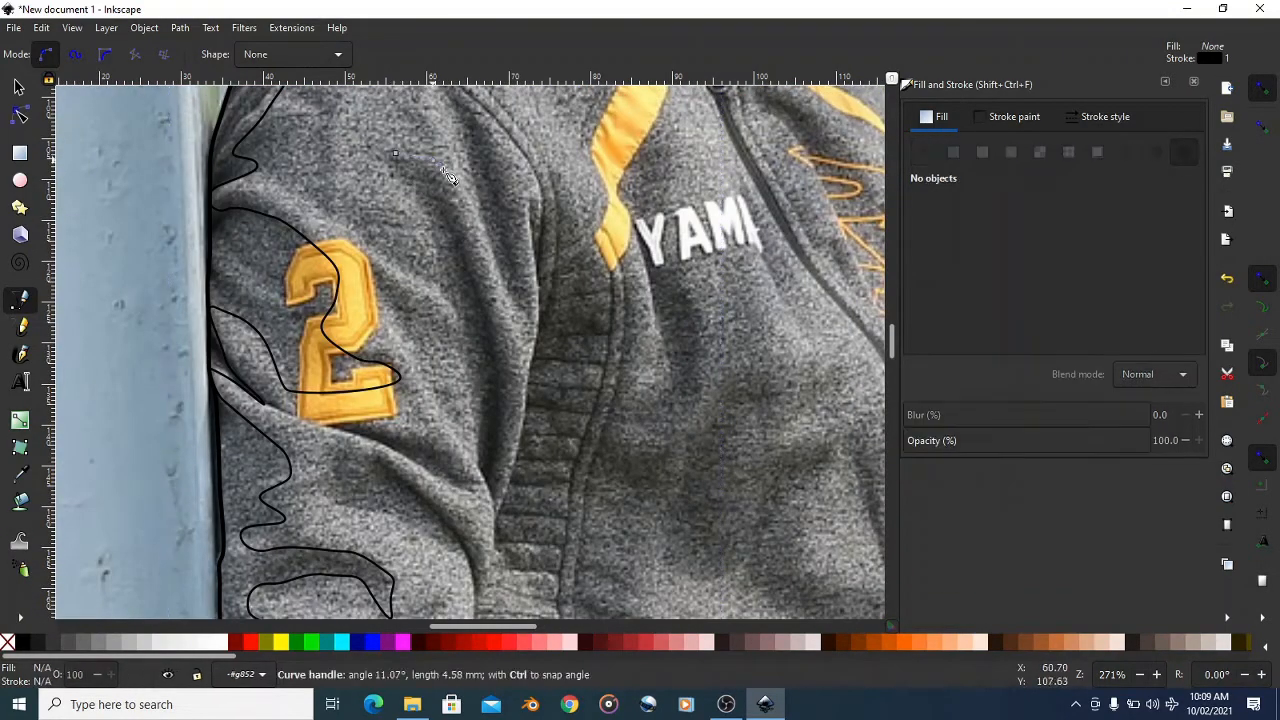
{"action": "left_click", "coordinate": [493, 308]}
{"action": "left_click", "coordinate": [502, 432]}
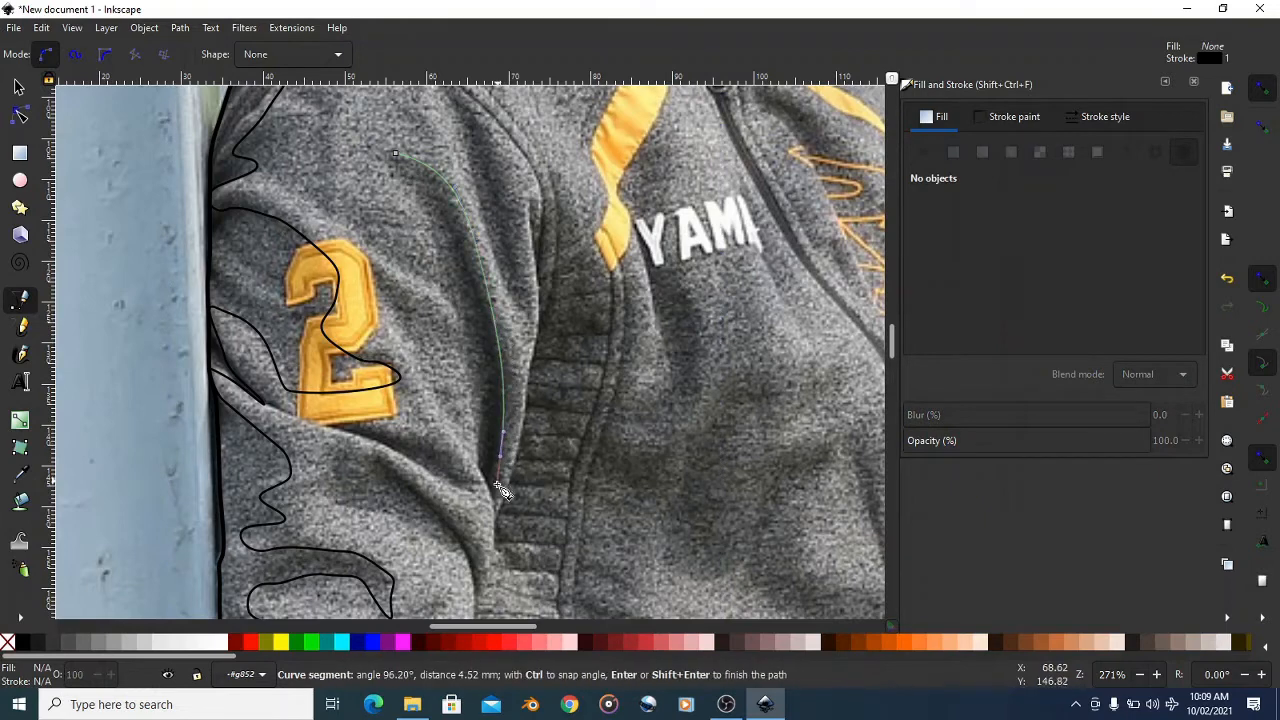
{"action": "left_click_drag", "start_coordinate": [493, 508], "coordinate": [494, 510]}
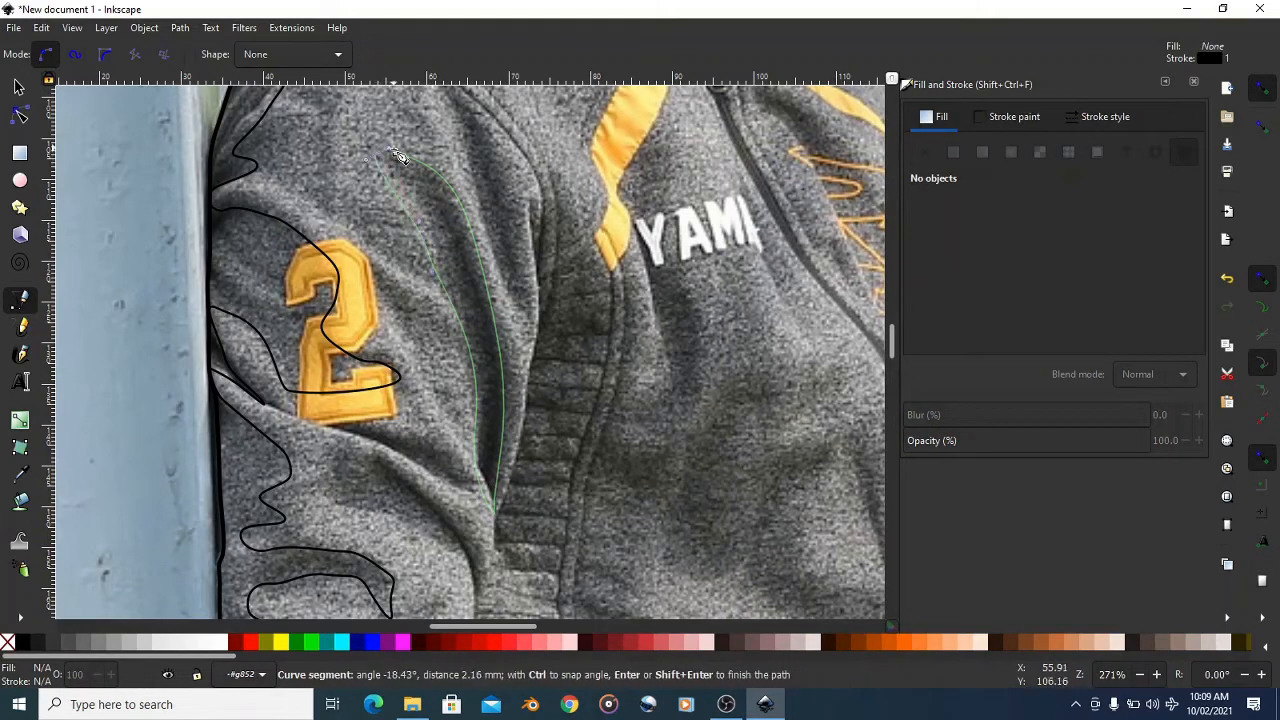
{"action": "left_click", "coordinate": [395, 154]}
- Draw a closed shadow shape along the fold beneath the number 2, from the outer sleeve edge to the armpit
{"action": "scroll", "coordinate": [459, 225], "scroll_direction": "down", "scroll_amount": 3}
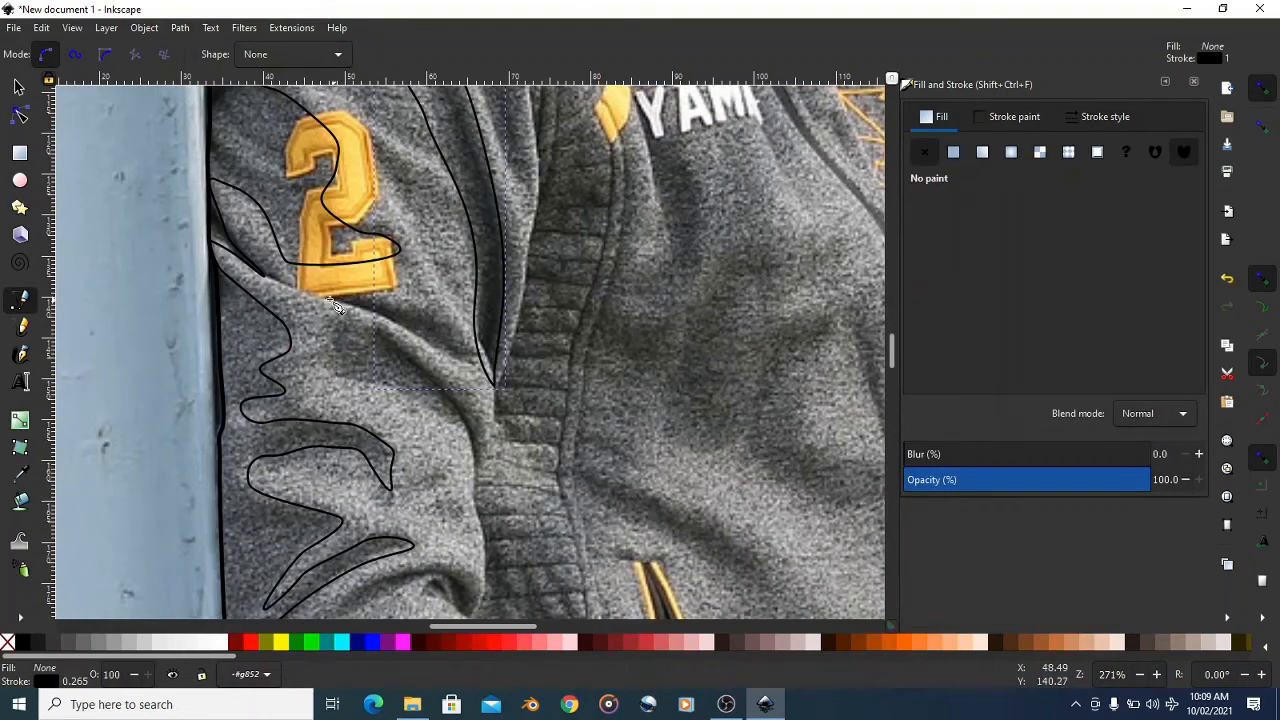
{"action": "left_click", "coordinate": [205, 204]}
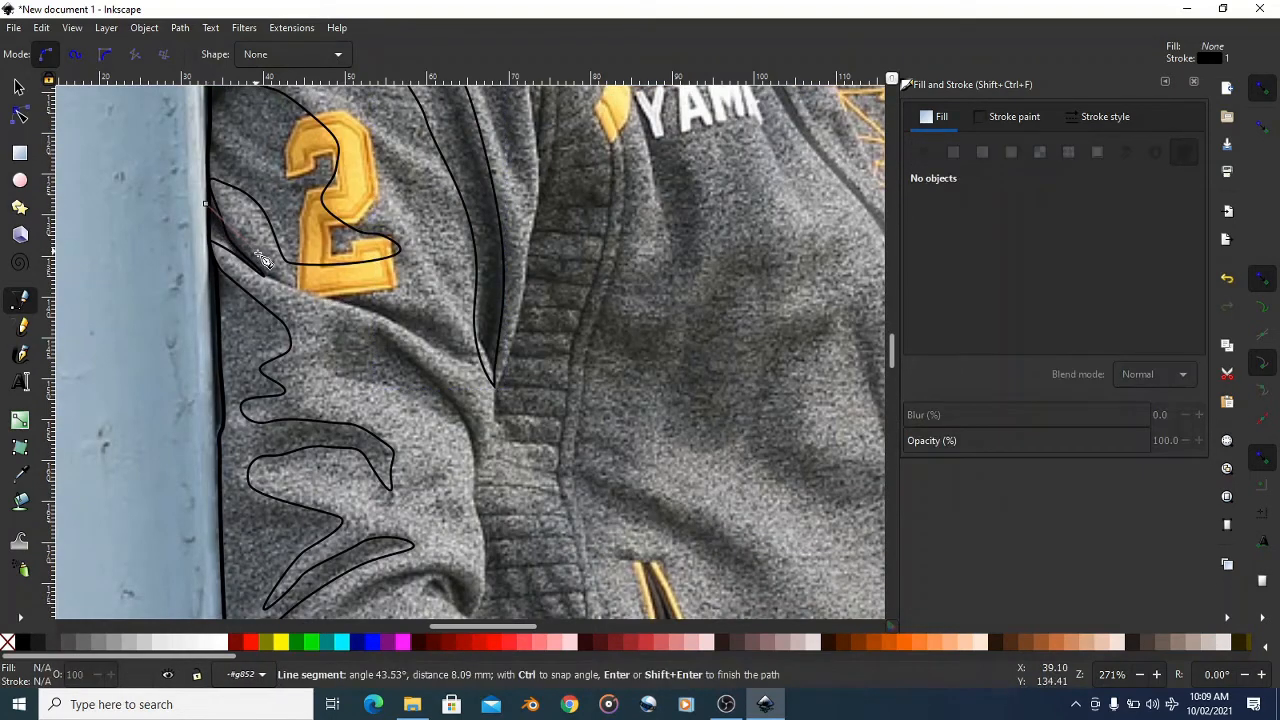
{"action": "left_click", "coordinate": [322, 300]}
{"action": "left_click_drag", "start_coordinate": [477, 370], "coordinate": [466, 366]}
{"action": "left_click", "coordinate": [399, 337]}
{"action": "left_click", "coordinate": [326, 298]}
{"action": "left_click", "coordinate": [214, 242]}
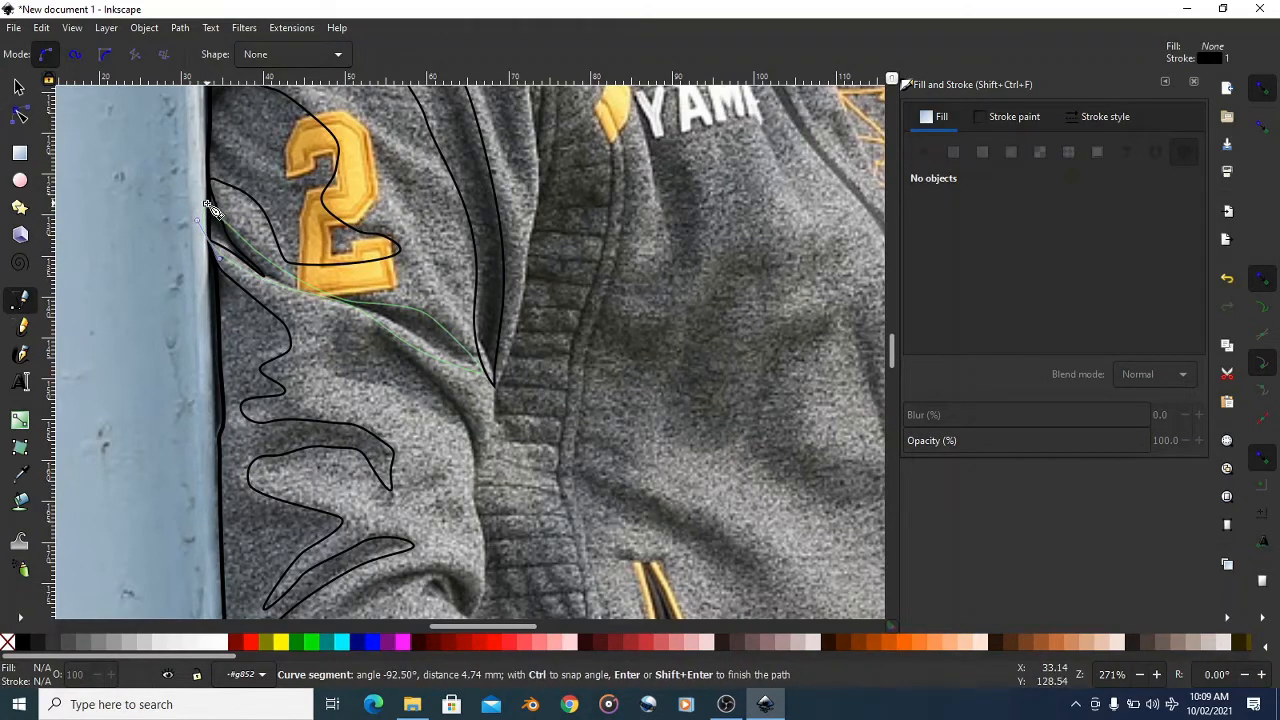
{"action": "left_click", "coordinate": [208, 206]}
- Draw a closed curved shadow shape along the next fold down, ending on the sleeve's inner edge below the armpit
{"action": "scroll", "coordinate": [212, 210], "scroll_direction": "down", "scroll_amount": 3}
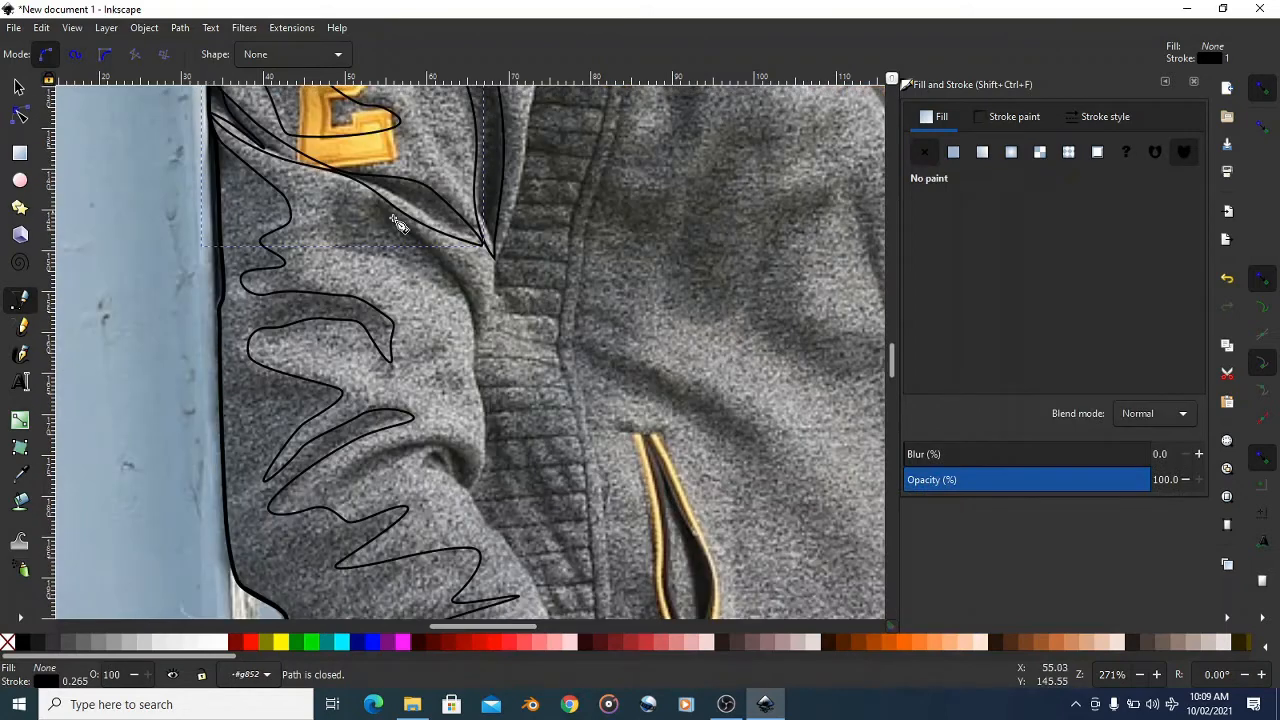
{"action": "left_click", "coordinate": [312, 232]}
{"action": "left_click_drag", "start_coordinate": [420, 272], "coordinate": [444, 280]}
{"action": "left_click_drag", "start_coordinate": [479, 344], "coordinate": [476, 355]}
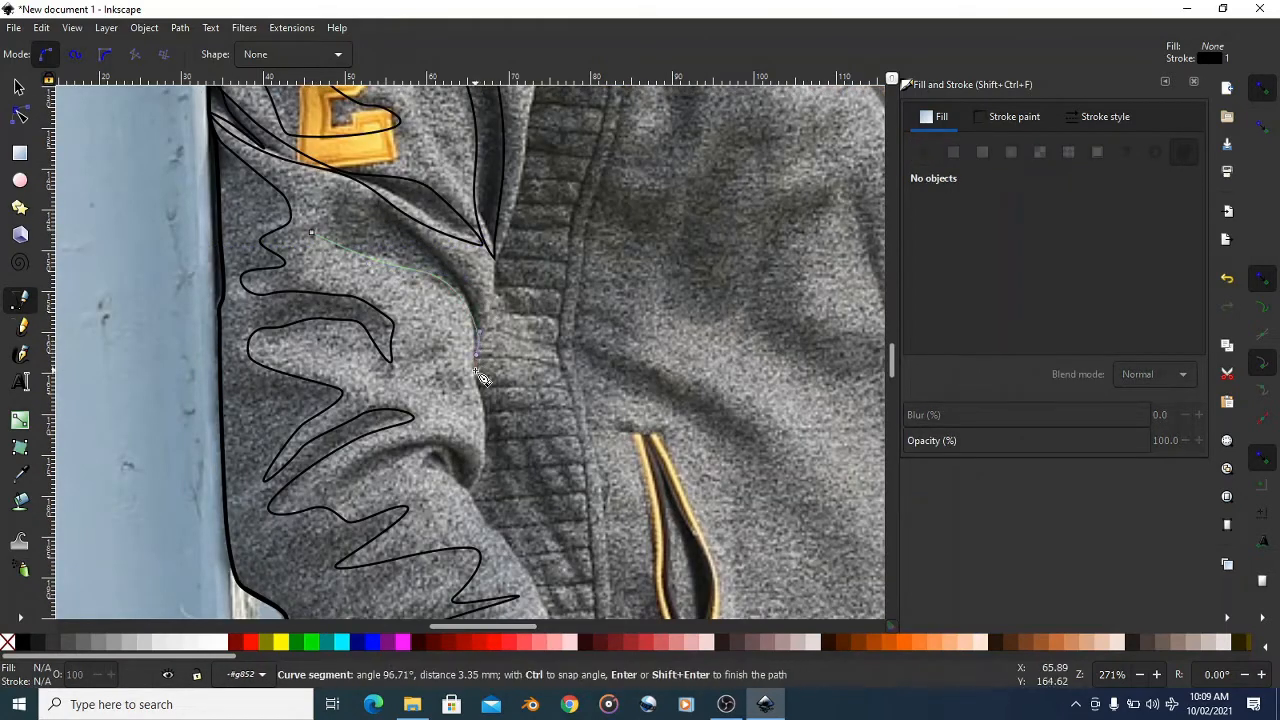
{"action": "left_click", "coordinate": [315, 214]}
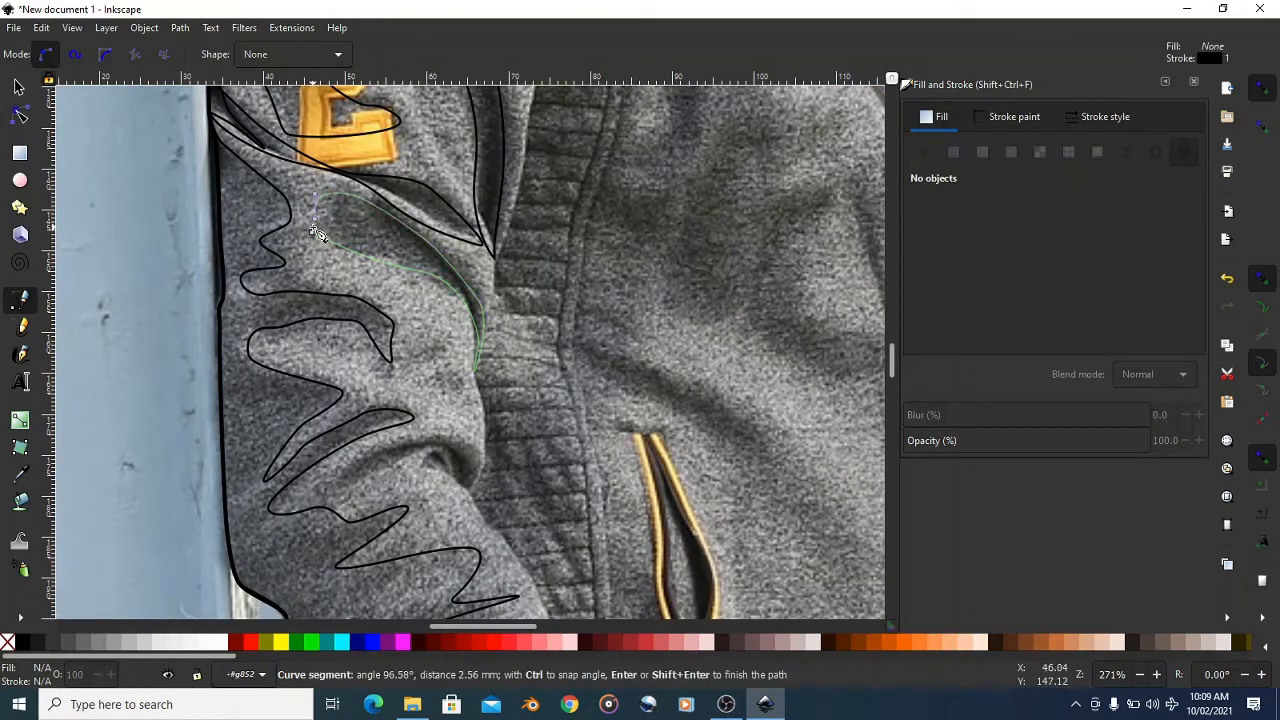
{"action": "left_click", "coordinate": [313, 232]}
- Draw a closed hooked shadow shape following the deep crease at the inner elbow
{"action": "scroll", "coordinate": [415, 248], "scroll_direction": "down", "scroll_amount": 6}
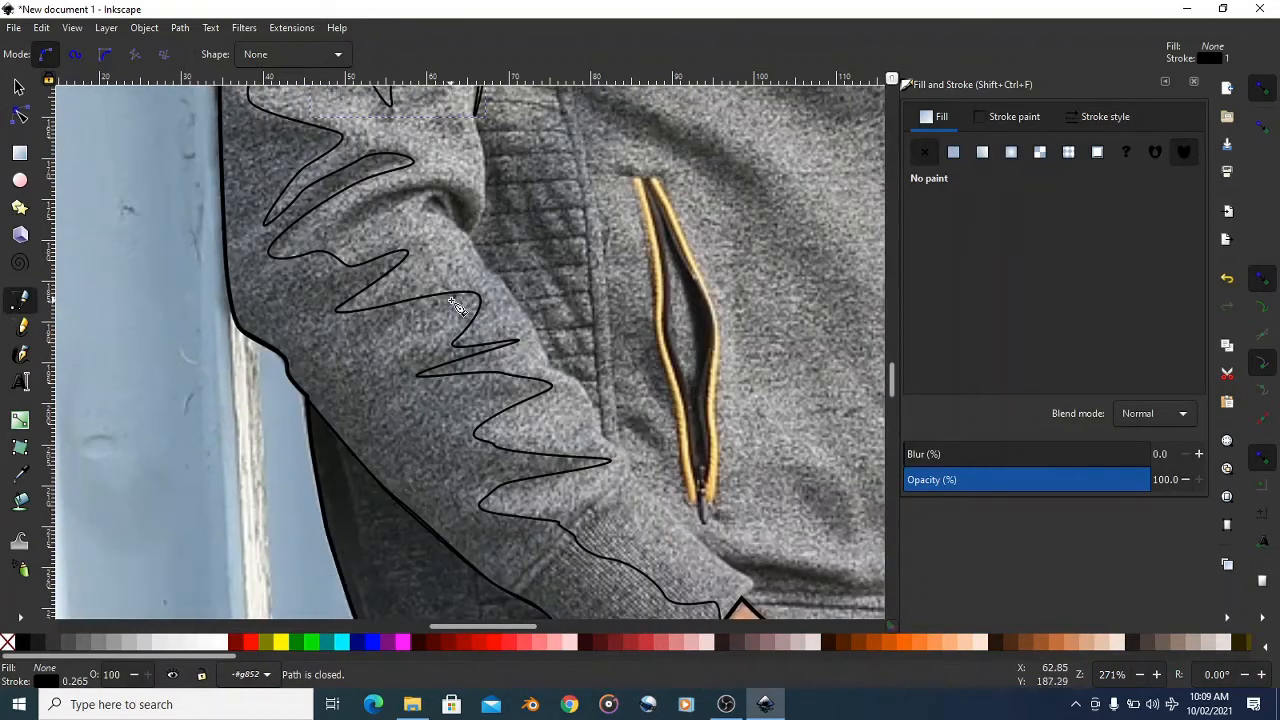
{"action": "left_click", "coordinate": [336, 228]}
{"action": "mouse_move", "coordinate": [412, 184]}
{"action": "left_mouse_down"}
{"action": "mouse_move", "coordinate": [476, 191]}
{"action": "mouse_move", "coordinate": [475, 225]}
{"action": "left_mouse_up"}
{"action": "scroll", "coordinate": [470, 230], "scroll_direction": "up", "scroll_amount": 3}
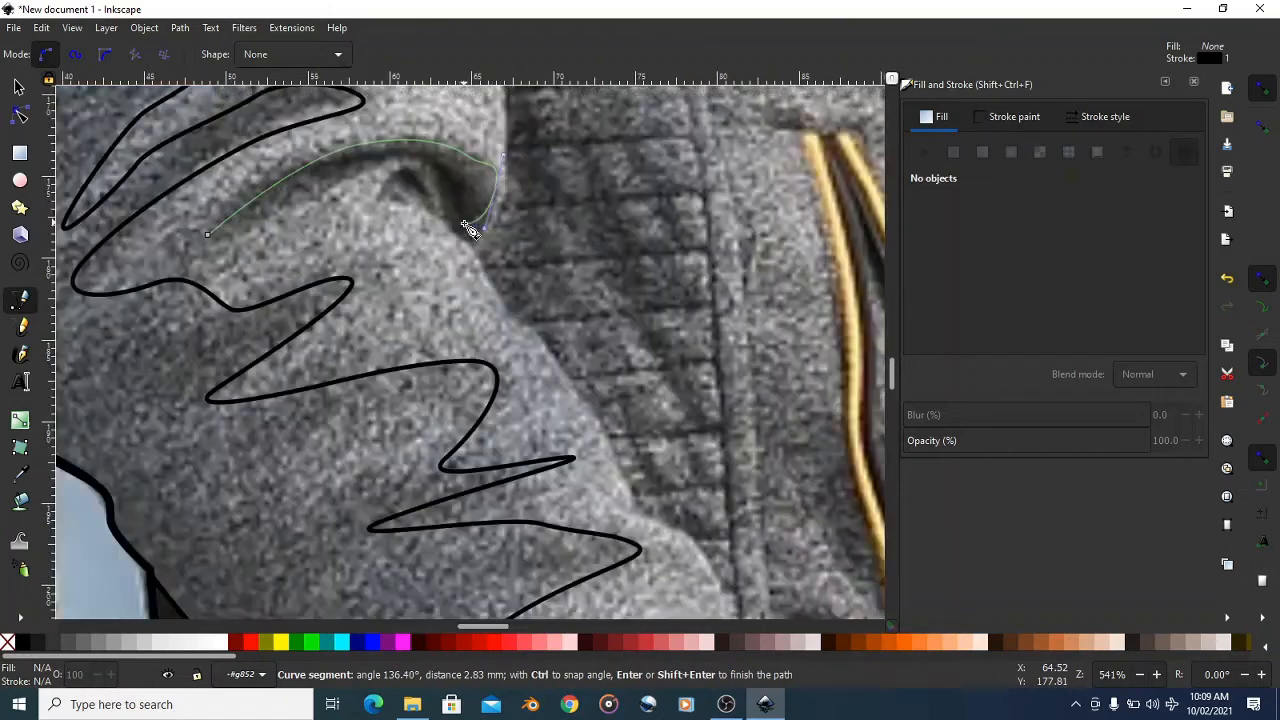
{"action": "left_click_drag", "start_coordinate": [422, 149], "coordinate": [367, 139]}
{"action": "left_click_drag", "start_coordinate": [212, 213], "coordinate": [130, 258]}
{"action": "left_click", "coordinate": [107, 248]}
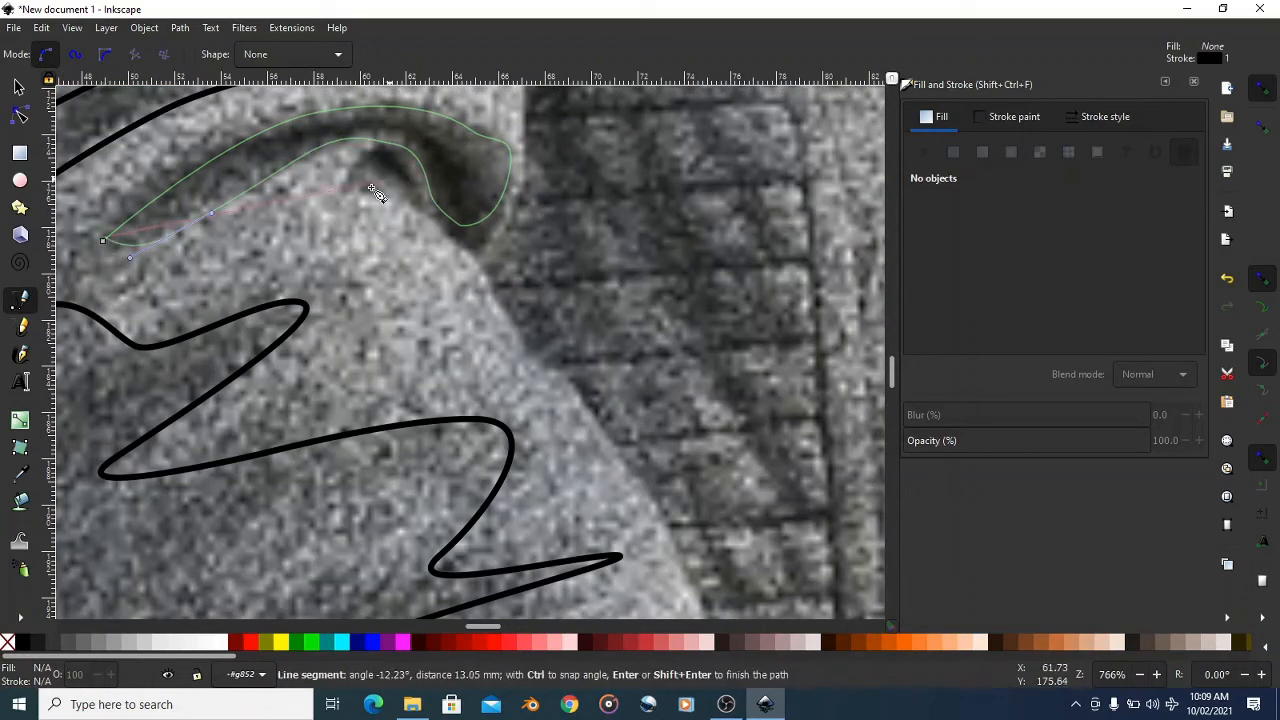
{"action": "left_click", "coordinate": [104, 241]}
- Draw a small closed rounded shadow shape just beneath the hooked elbow crease
{"action": "left_click", "coordinate": [351, 192]}
{"action": "left_click_drag", "start_coordinate": [376, 162], "coordinate": [394, 160]}
{"action": "left_click_drag", "start_coordinate": [417, 180], "coordinate": [423, 200]}
{"action": "left_click_drag", "start_coordinate": [396, 214], "coordinate": [379, 206]}
{"action": "left_click", "coordinate": [351, 192]}
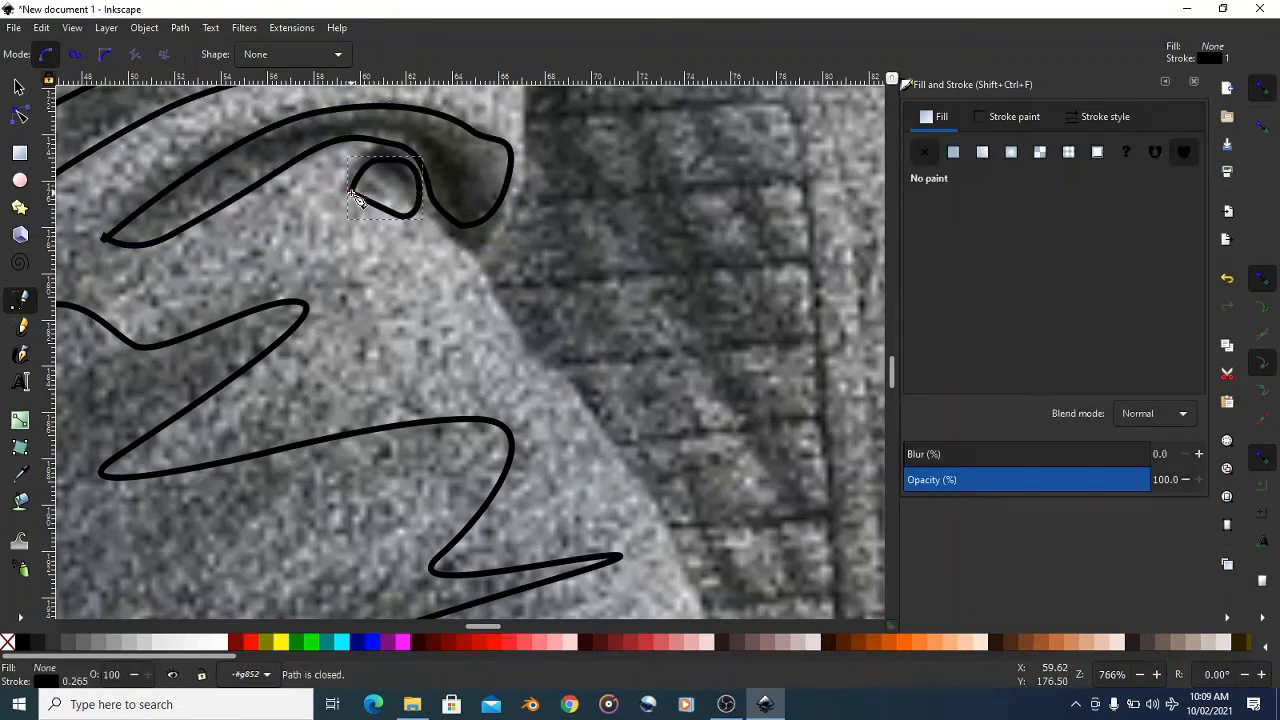
- Draw a closed narrow shadow shape on the upper sleeve, running from the shoulder seam down toward the armpit
{"action": "scroll", "coordinate": [286, 238], "scroll_direction": "down", "scroll_amount": 3}
{"action": "scroll", "coordinate": [414, 220], "scroll_direction": "down", "scroll_amount": 2}
{"action": "scroll", "coordinate": [397, 268], "scroll_direction": "down", "scroll_amount": 3}
{"action": "scroll", "coordinate": [465, 298], "scroll_direction": "up", "scroll_amount": 3}
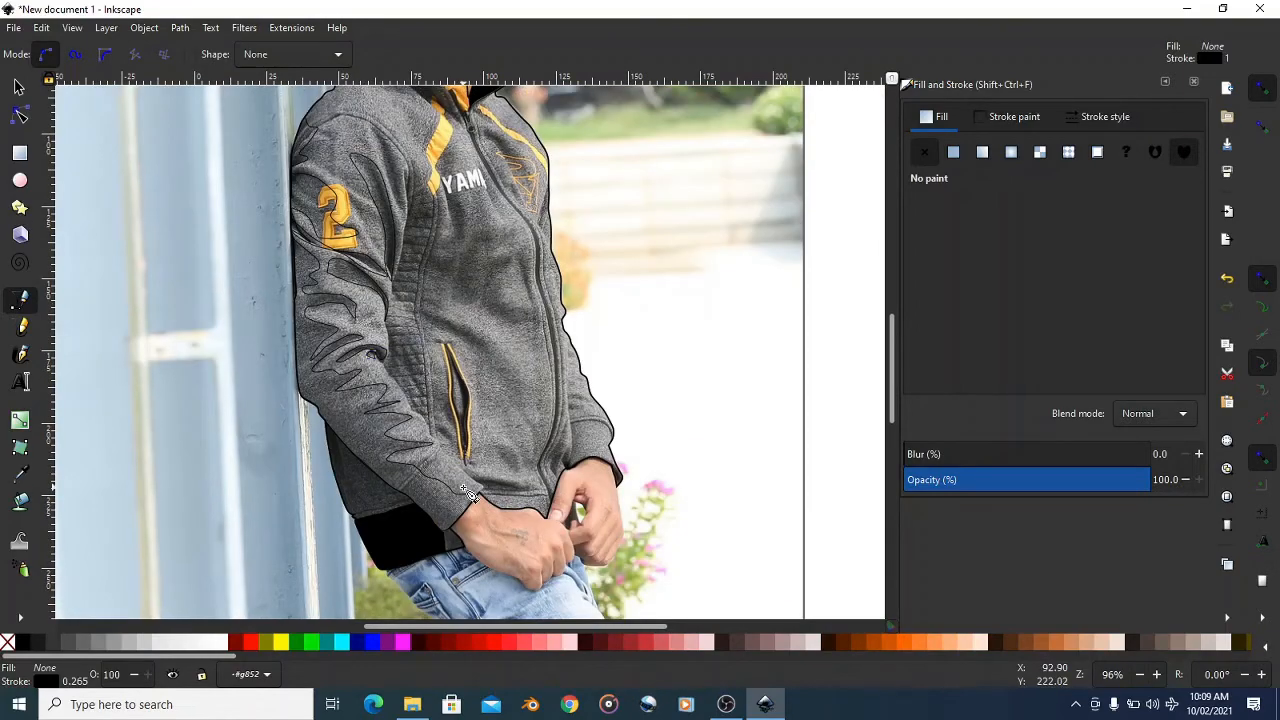
{"action": "scroll", "coordinate": [493, 323], "scroll_direction": "up", "scroll_amount": 2}
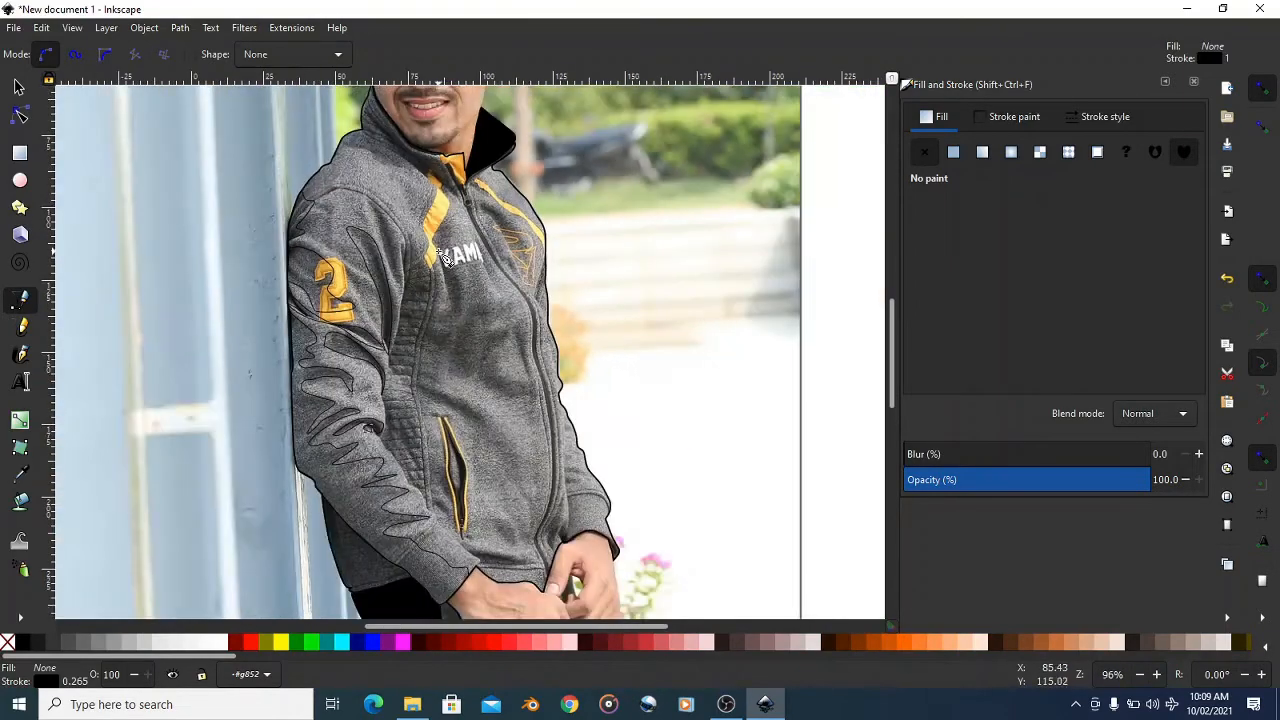
{"action": "scroll", "coordinate": [398, 242], "scroll_direction": "up", "scroll_amount": 4}
{"action": "scroll", "coordinate": [350, 220], "scroll_direction": "up", "scroll_amount": 3}
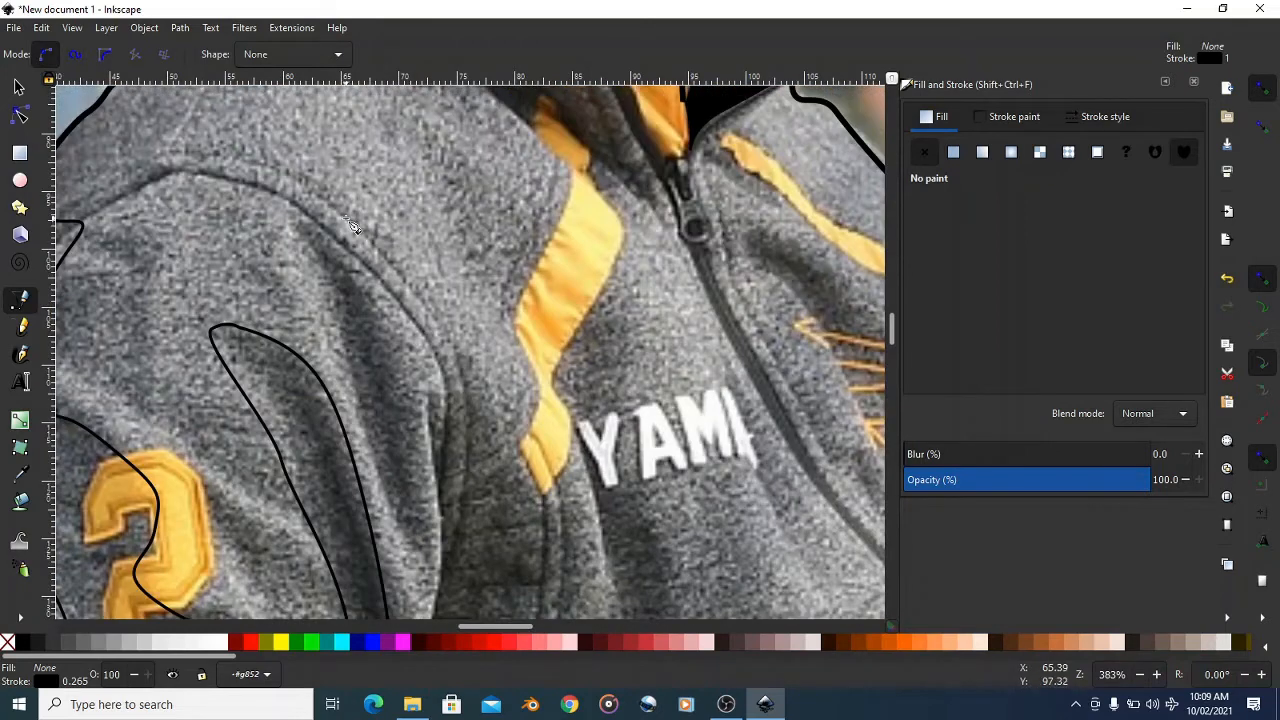
{"action": "left_click", "coordinate": [308, 227]}
{"action": "scroll", "coordinate": [333, 232], "scroll_direction": "down", "scroll_amount": 2}
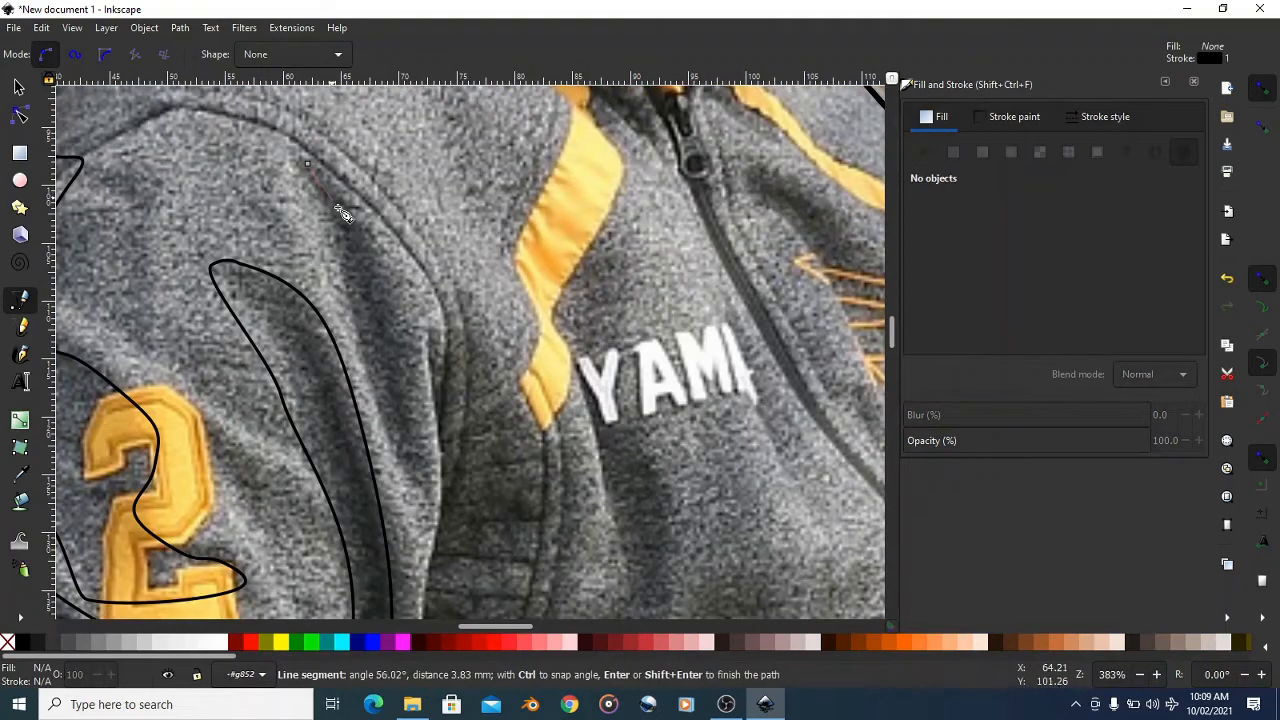
{"action": "left_click", "coordinate": [422, 432]}
{"action": "left_click_drag", "start_coordinate": [404, 480], "coordinate": [394, 459]}
{"action": "left_click_drag", "start_coordinate": [315, 205], "coordinate": [306, 189]}
{"action": "left_click", "coordinate": [308, 165]}
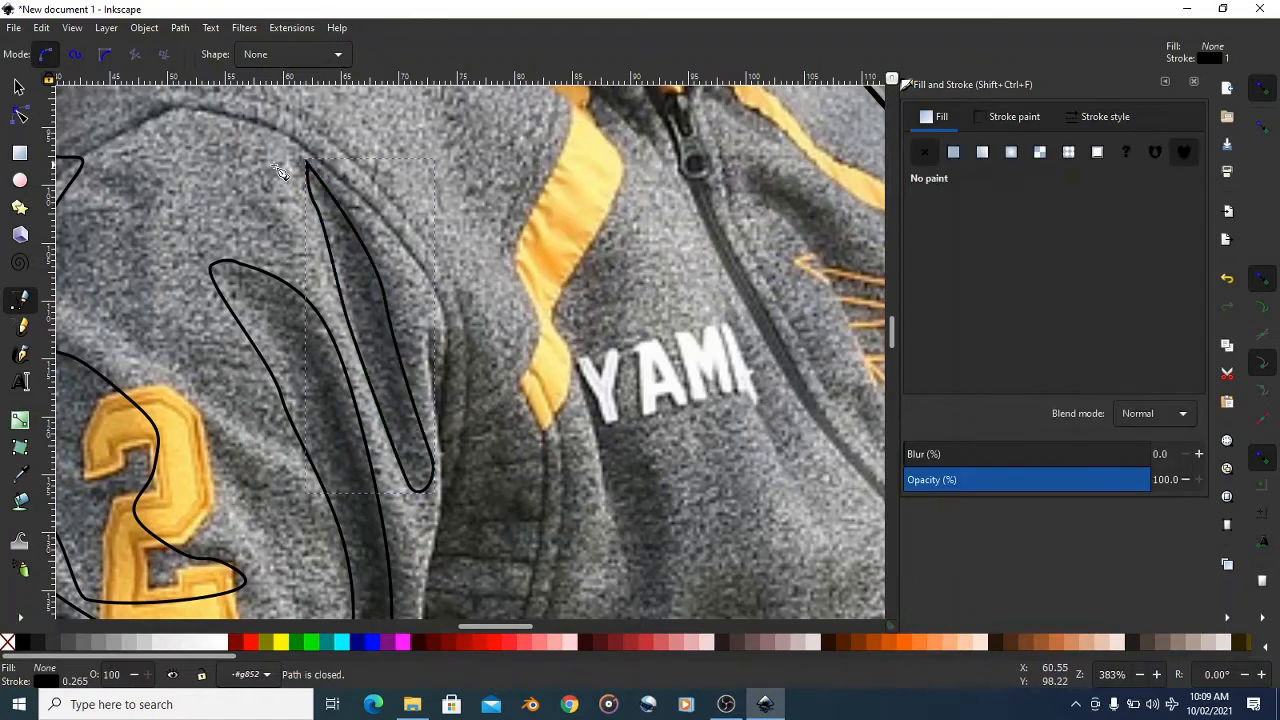
- Start a torso shadow path beside the armhole seam and weave it in loose folds beneath the white chest lettering toward the zipper
{"action": "scroll", "coordinate": [445, 255], "scroll_direction": "down", "scroll_amount": 4}
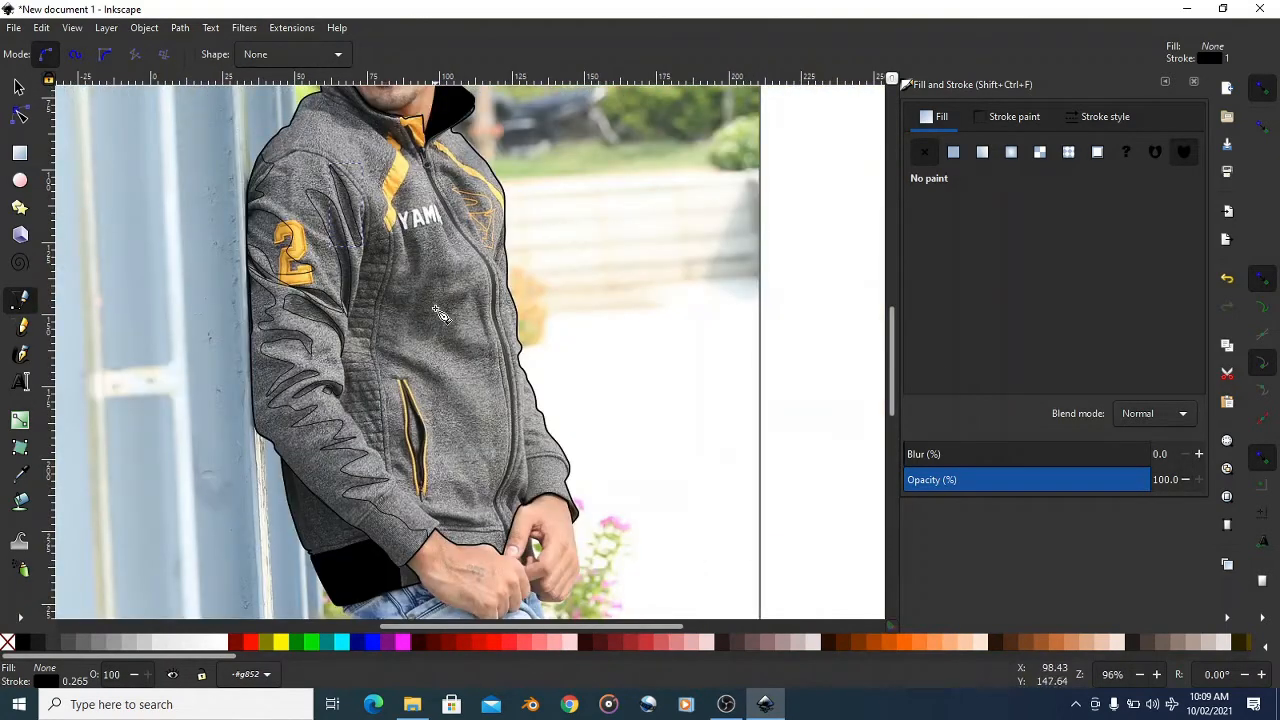
{"action": "scroll", "coordinate": [408, 292], "scroll_direction": "up", "scroll_amount": 1}
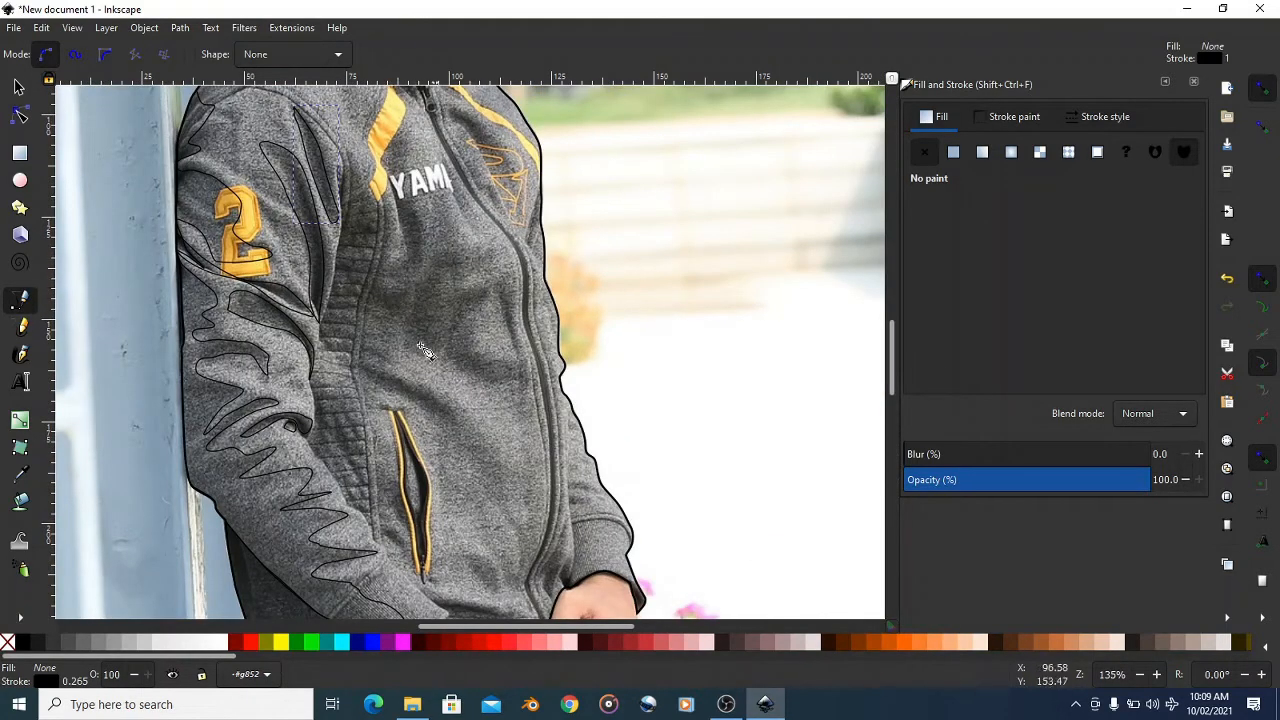
{"action": "scroll", "coordinate": [385, 254], "scroll_direction": "up", "scroll_amount": 1}
{"action": "scroll", "coordinate": [372, 239], "scroll_direction": "up", "scroll_amount": 2}
{"action": "scroll", "coordinate": [333, 240], "scroll_direction": "down", "scroll_amount": 1}
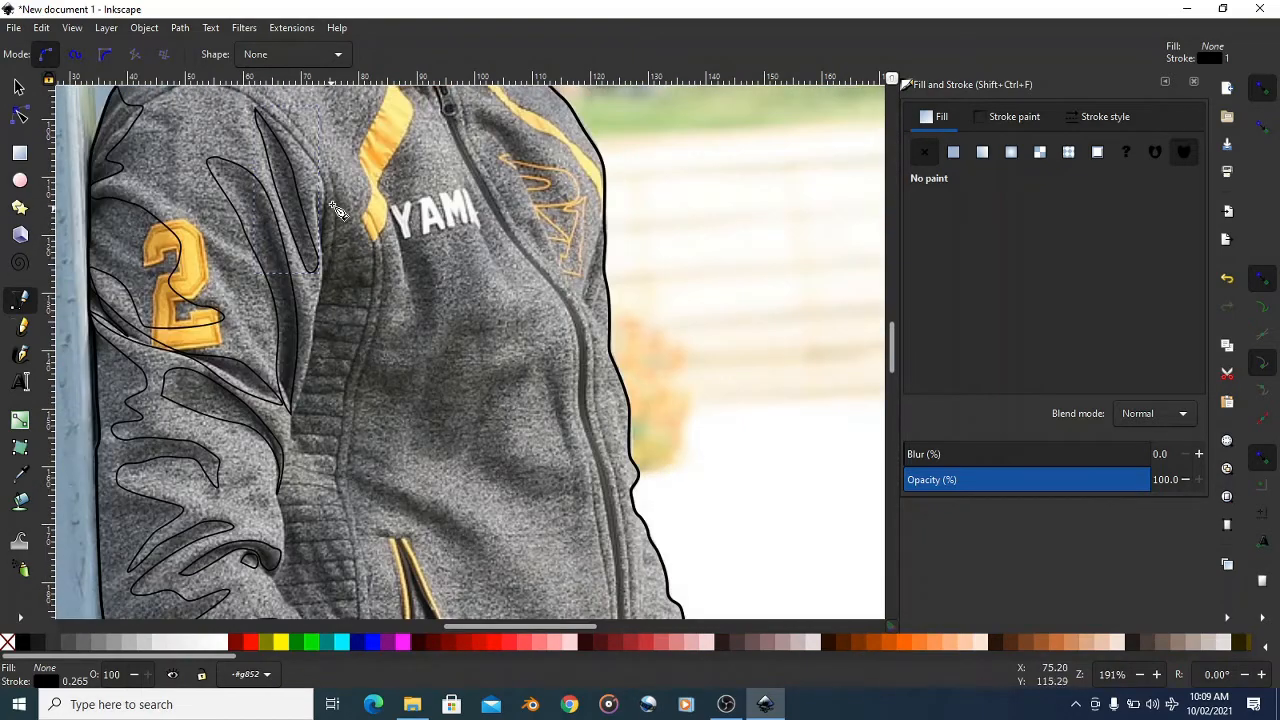
{"action": "left_click", "coordinate": [334, 186]}
{"action": "left_click_drag", "start_coordinate": [418, 321], "coordinate": [497, 313]}
{"action": "left_click", "coordinate": [387, 201]}
{"action": "scroll", "coordinate": [491, 337], "scroll_direction": "down", "scroll_amount": 2}
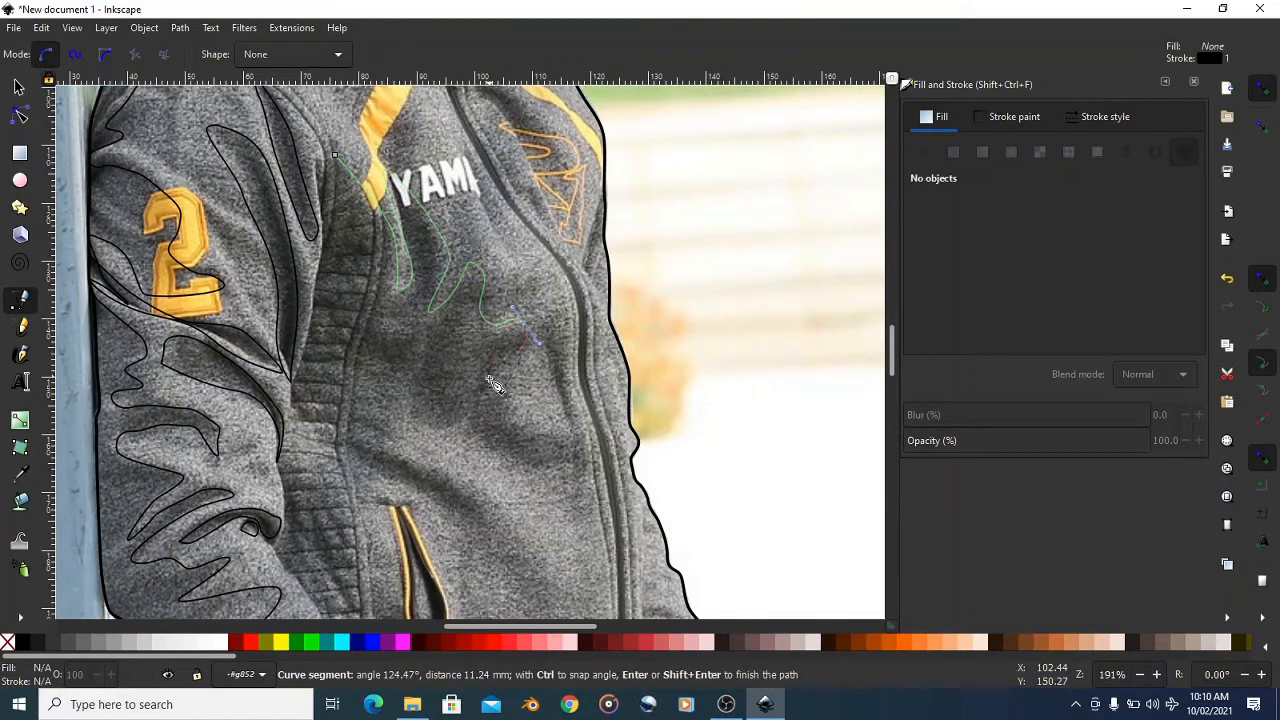
- Continue the torso path down toward the zipper and back across the belly folds to just above the pocket
{"action": "left_click_drag", "start_coordinate": [498, 398], "coordinate": [521, 414]}
{"action": "left_click_drag", "start_coordinate": [576, 449], "coordinate": [548, 479]}
{"action": "left_click_drag", "start_coordinate": [489, 430], "coordinate": [377, 425]}
{"action": "scroll", "coordinate": [390, 404], "scroll_direction": "down", "scroll_amount": 2}
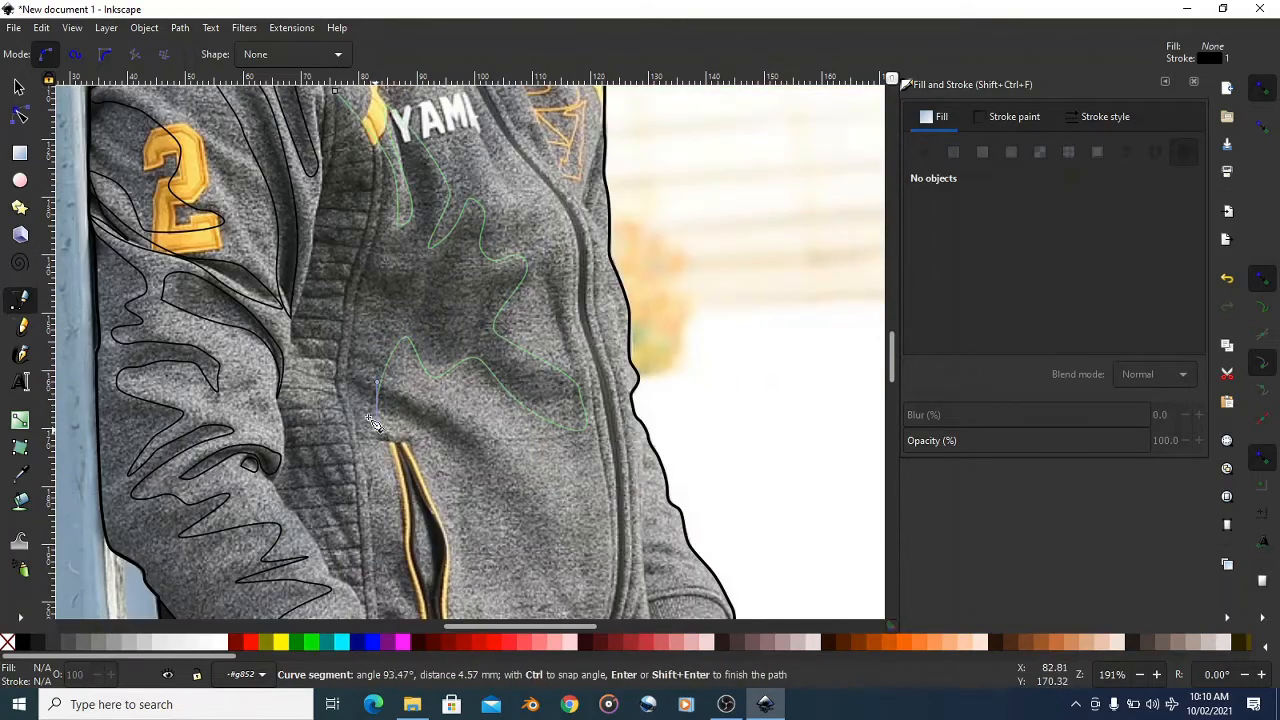
- Extend the torso path down past the pocket top, across the ribbed side panel and up along the sleeve's inner edge
{"action": "scroll", "coordinate": [374, 425], "scroll_direction": "down", "scroll_amount": 4}
{"action": "left_click_drag", "start_coordinate": [353, 331], "coordinate": [341, 308]}
{"action": "left_click_drag", "start_coordinate": [308, 250], "coordinate": [290, 191]}
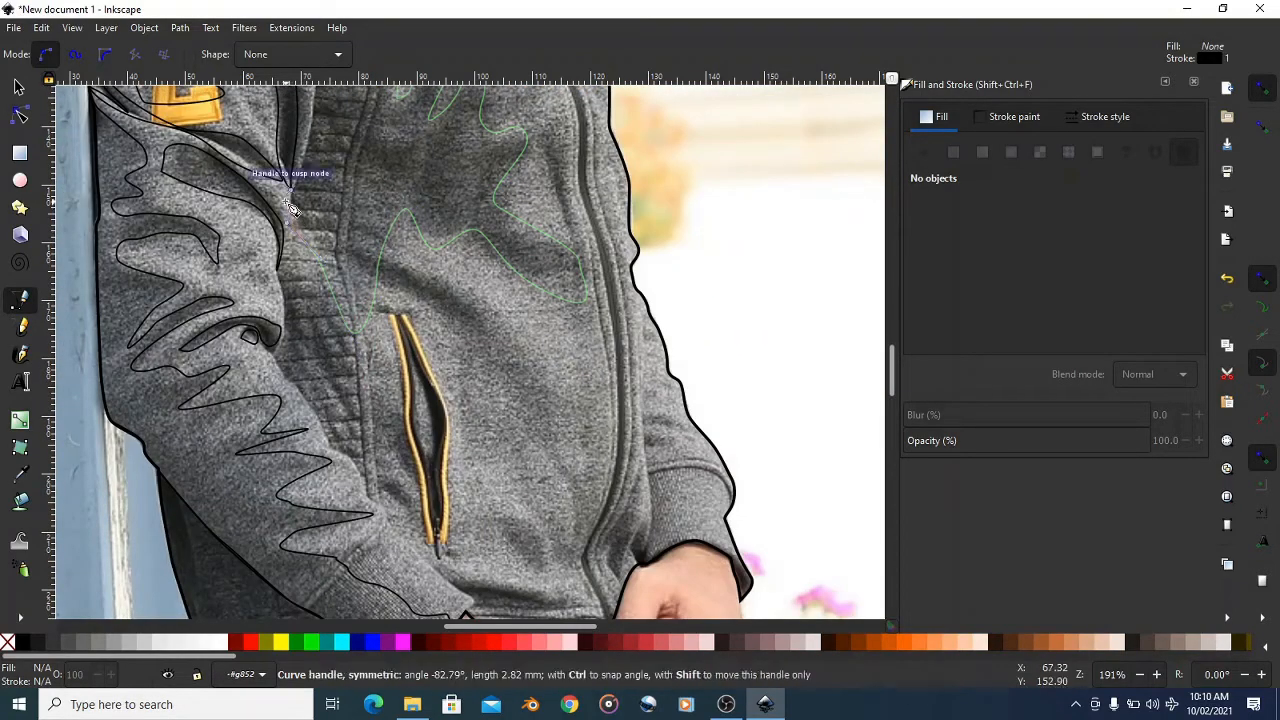
{"action": "scroll", "coordinate": [300, 211], "scroll_direction": "up", "scroll_amount": 4}
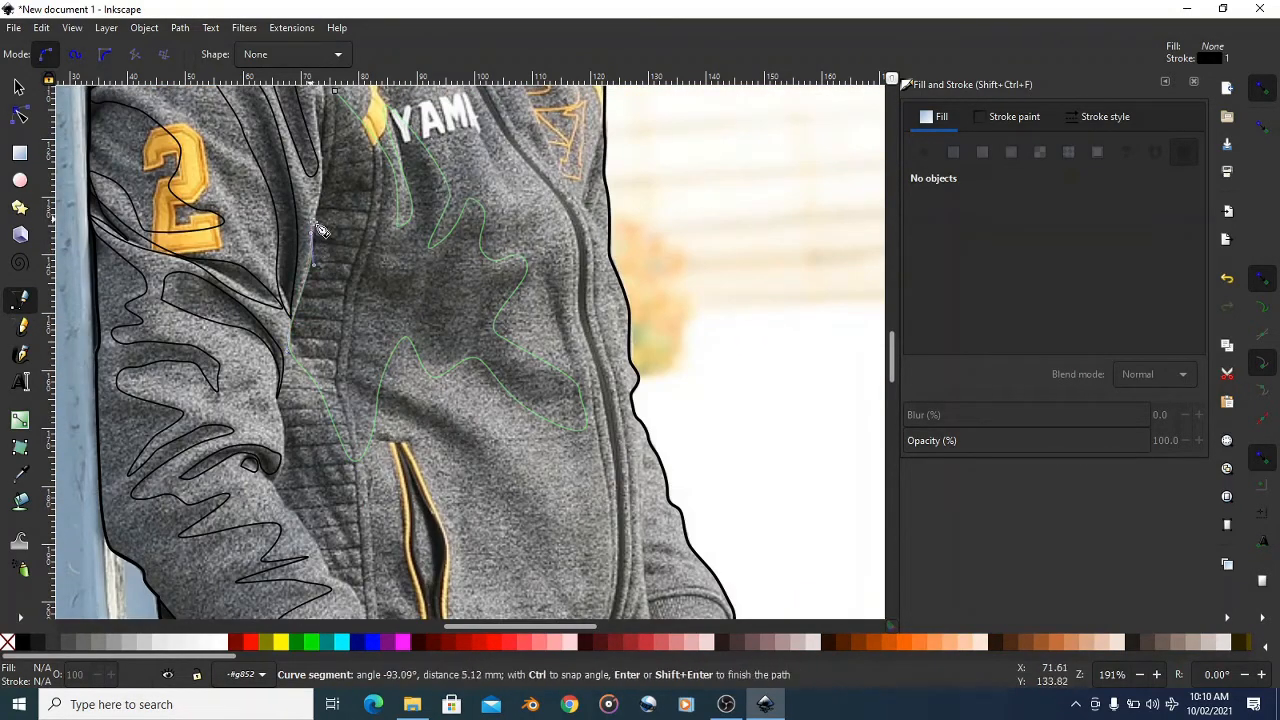
{"action": "scroll", "coordinate": [332, 288], "scroll_direction": "up", "scroll_amount": 4}
{"action": "scroll", "coordinate": [333, 290], "scroll_direction": "up", "scroll_amount": 8}
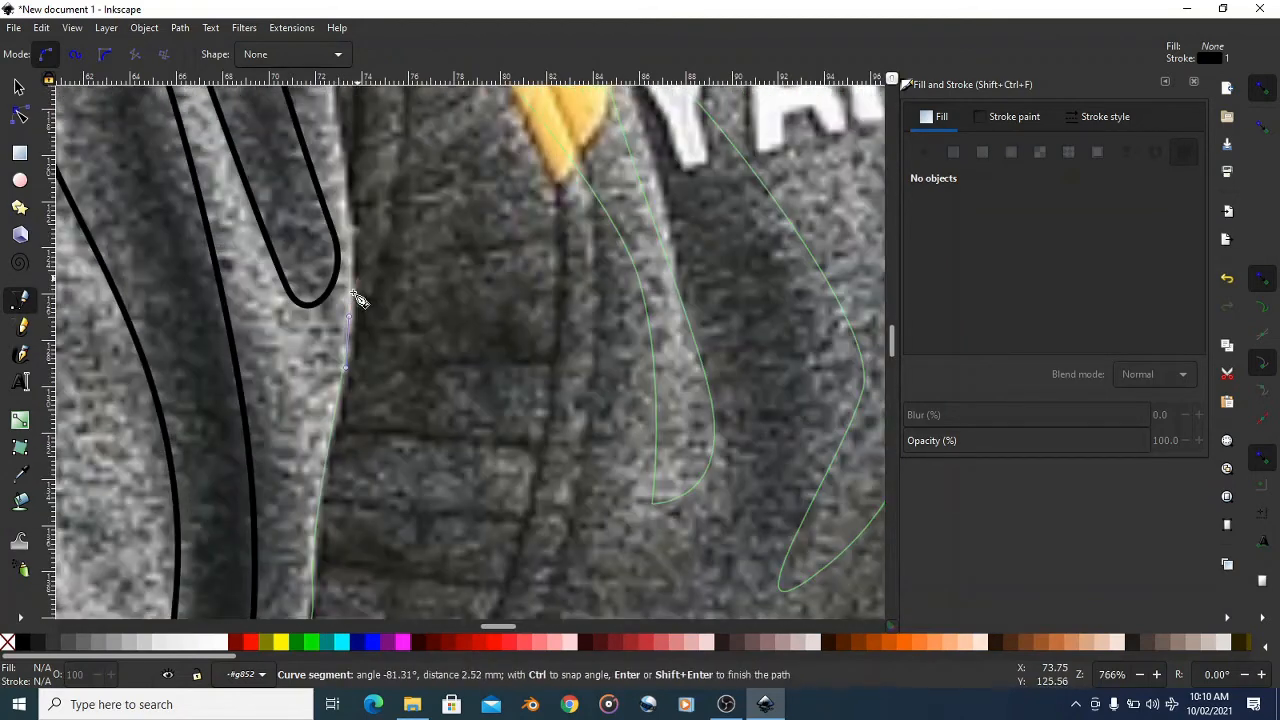
- Continue the torso path up the sleeve edge with a small notch at the armpit and close it at its starting node
{"action": "left_click_drag", "start_coordinate": [352, 243], "coordinate": [351, 203]}
{"action": "scroll", "coordinate": [365, 280], "scroll_direction": "up", "scroll_amount": 6}
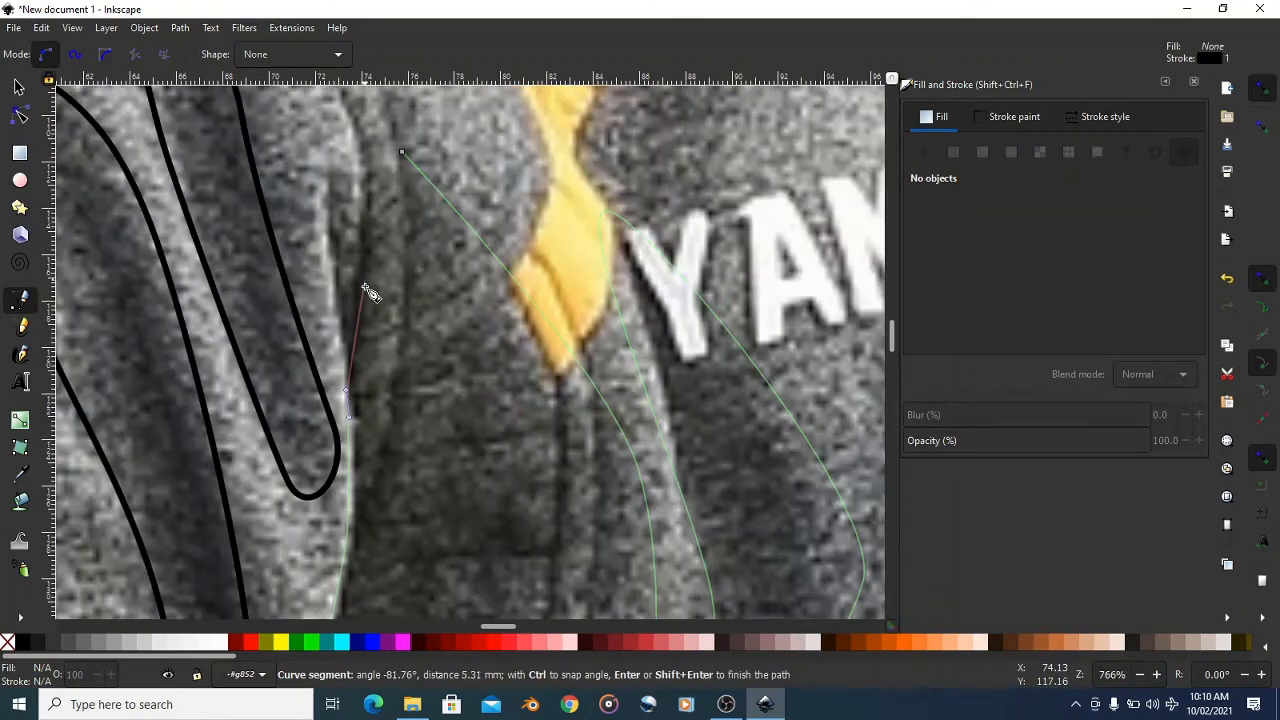
{"action": "mouse_move", "coordinate": [337, 287]}
{"action": "left_mouse_down"}
{"action": "mouse_move", "coordinate": [340, 206]}
{"action": "mouse_move", "coordinate": [358, 273]}
{"action": "left_mouse_up"}
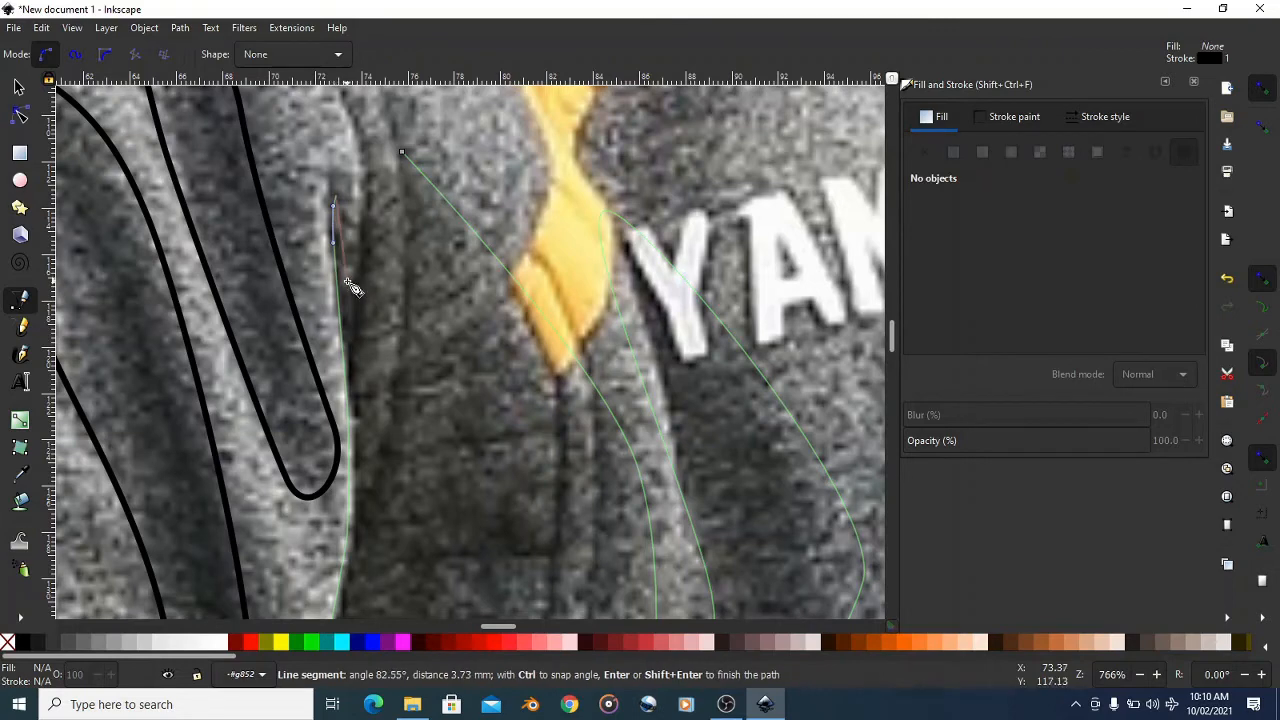
{"action": "left_click_drag", "start_coordinate": [367, 198], "coordinate": [362, 152]}
{"action": "scroll", "coordinate": [390, 300], "scroll_direction": "up", "scroll_amount": 3}
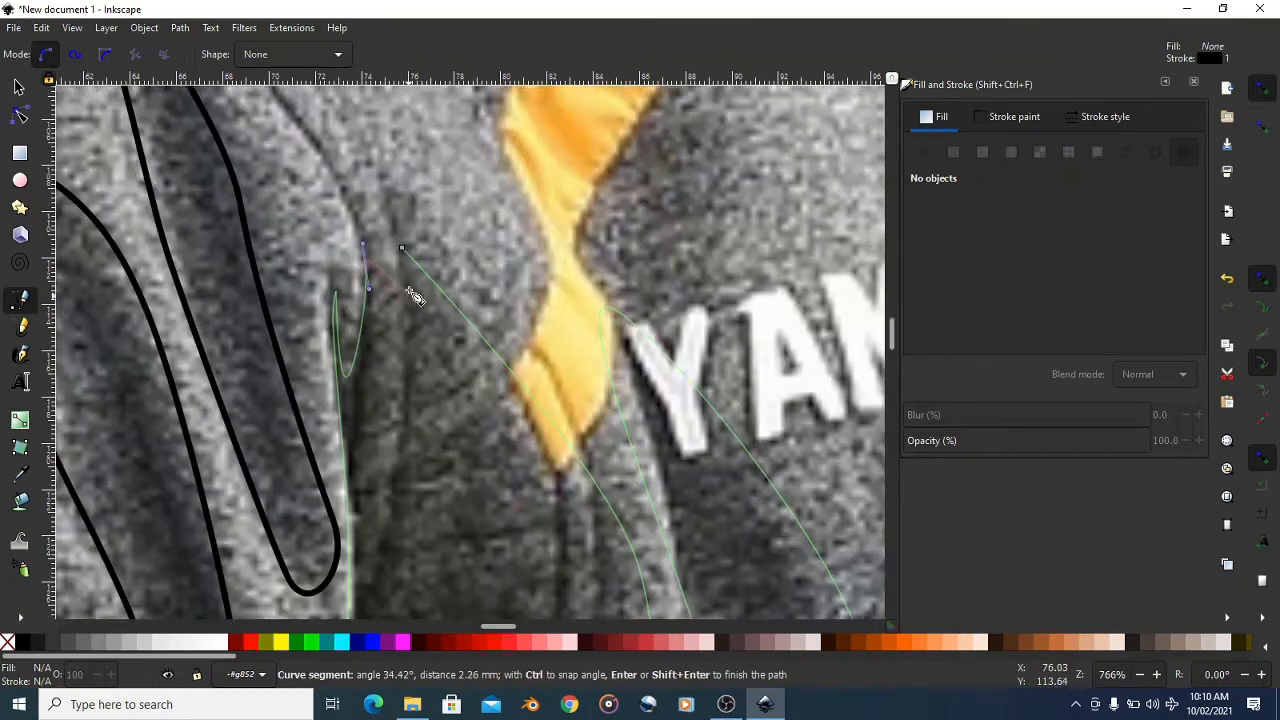
{"action": "left_click", "coordinate": [401, 248]}
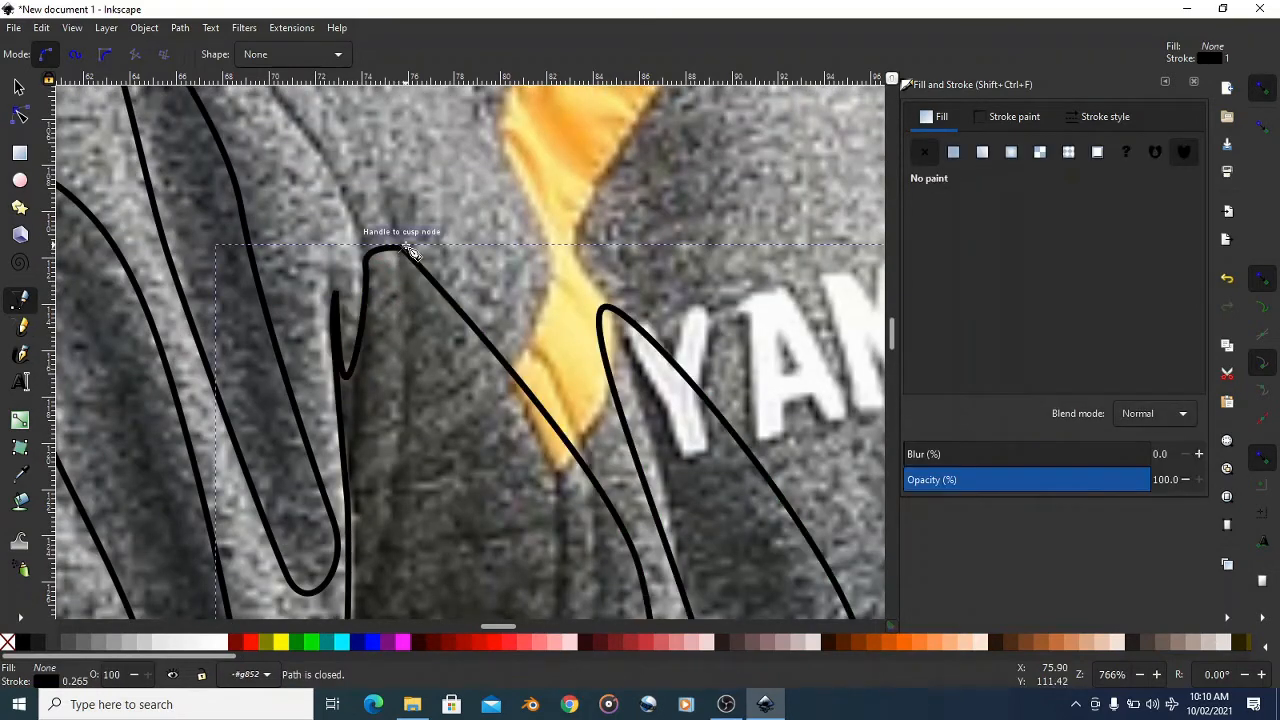
- Draw a closed leaf-shaped shadow along the diagonal fold just above the pocket, starting at the side panel seam
{"action": "scroll", "coordinate": [395, 225], "scroll_direction": "down", "scroll_amount": 5}
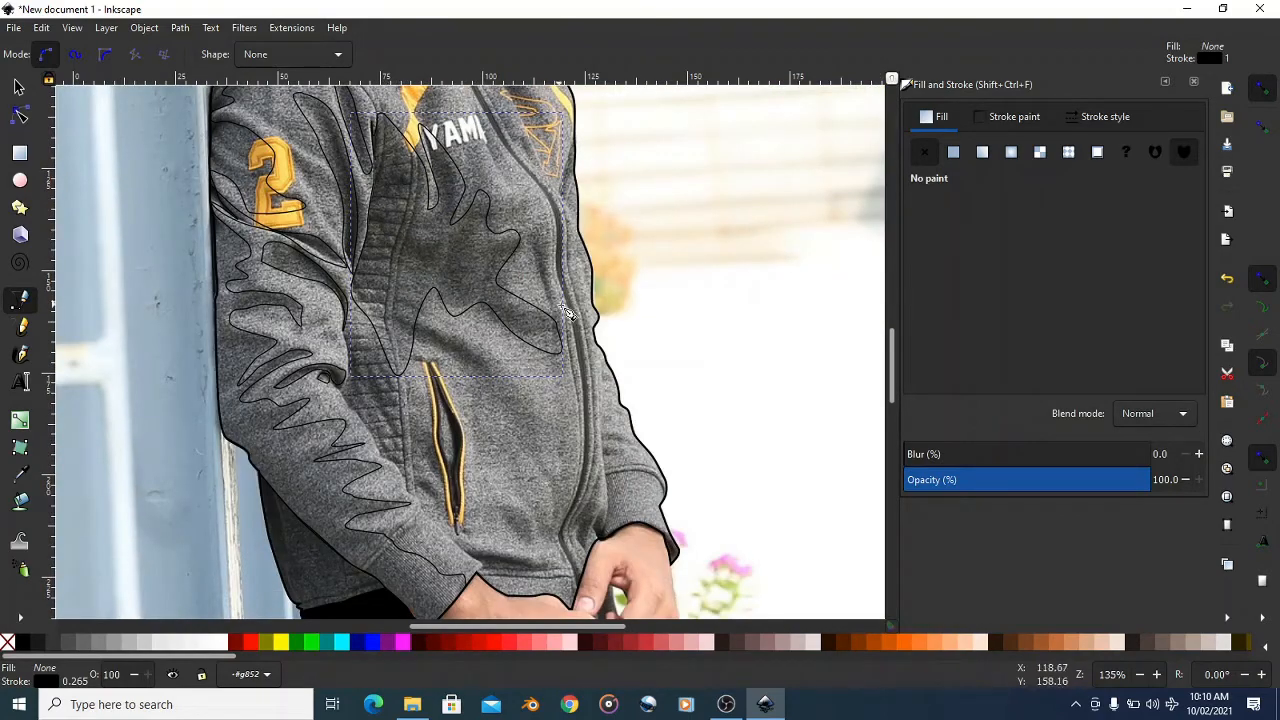
{"action": "scroll", "coordinate": [437, 425], "scroll_direction": "down", "scroll_amount": 1}
{"action": "scroll", "coordinate": [420, 350], "scroll_direction": "up", "scroll_amount": 3}
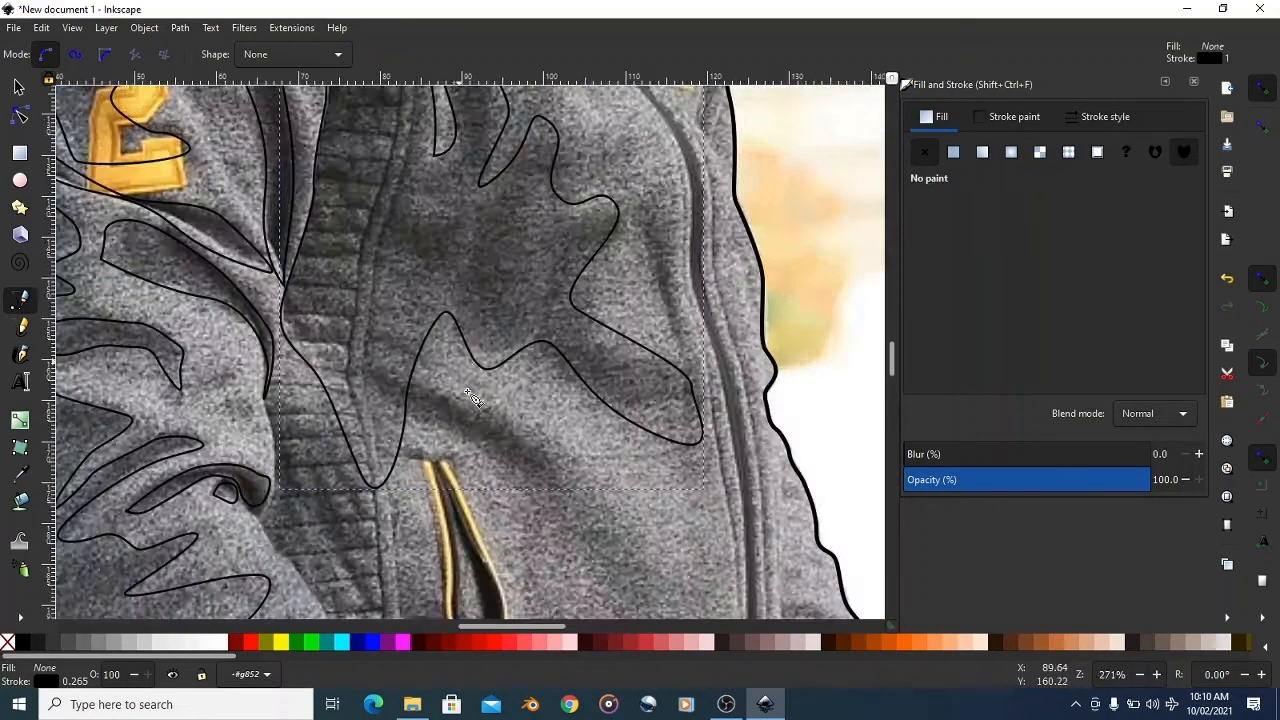
{"action": "left_click", "coordinate": [317, 312]}
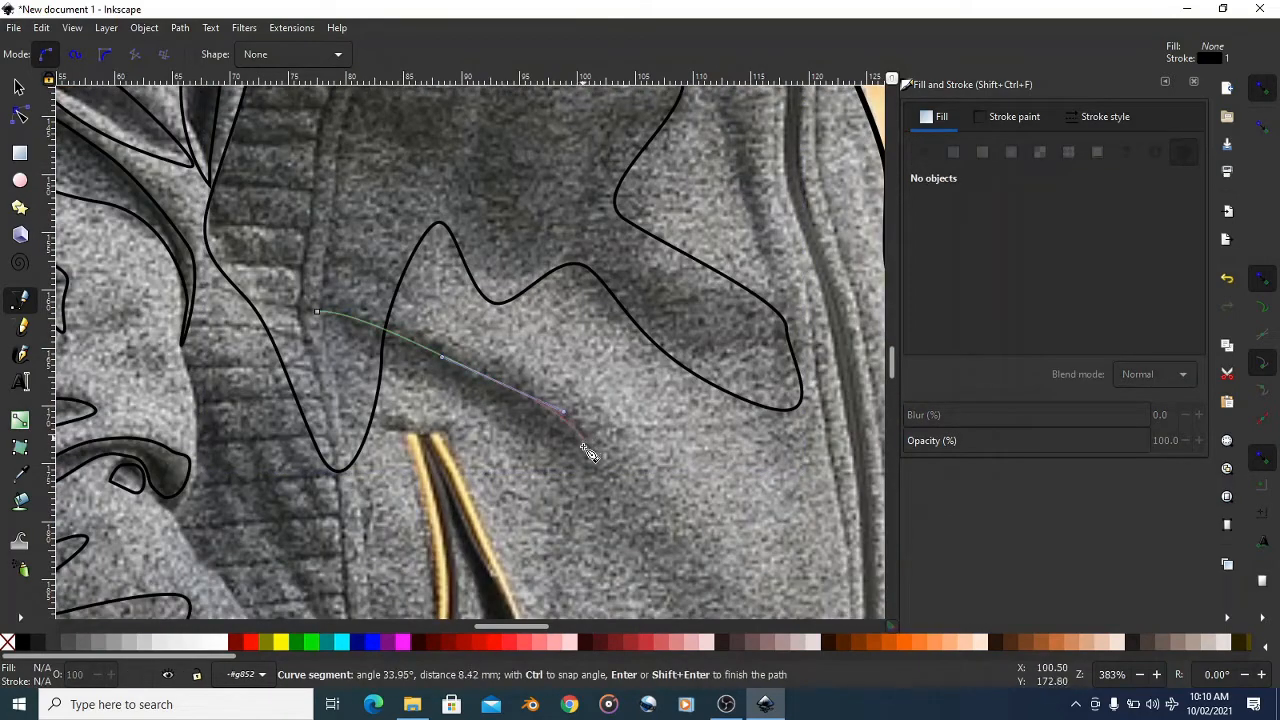
{"action": "left_click_drag", "start_coordinate": [418, 410], "coordinate": [320, 340]}
{"action": "left_click", "coordinate": [317, 312]}
- Start a shadow path on the ribbed side panel and trace it down the sleeve's edge past the elbow crease
{"action": "scroll", "coordinate": [320, 300], "scroll_direction": "down", "scroll_amount": 3}
{"action": "scroll", "coordinate": [304, 200], "scroll_direction": "down", "scroll_amount": 2}
{"action": "scroll", "coordinate": [244, 185], "scroll_direction": "up", "scroll_amount": 4}
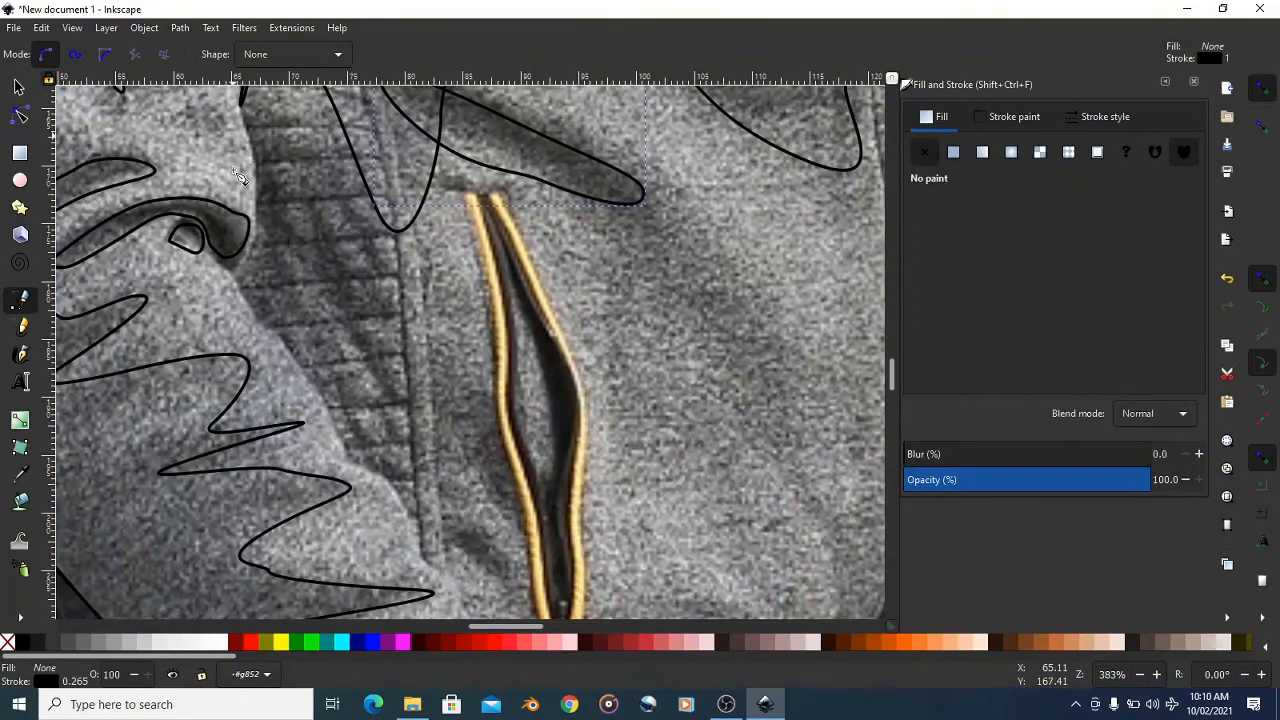
{"action": "left_click_drag", "start_coordinate": [264, 131], "coordinate": [275, 152]}
{"action": "left_click_drag", "start_coordinate": [268, 339], "coordinate": [262, 372]}
{"action": "scroll", "coordinate": [262, 372], "scroll_direction": "down", "scroll_amount": 1}
{"action": "left_click", "coordinate": [229, 334]}
{"action": "scroll", "coordinate": [262, 395], "scroll_direction": "down", "scroll_amount": 2}
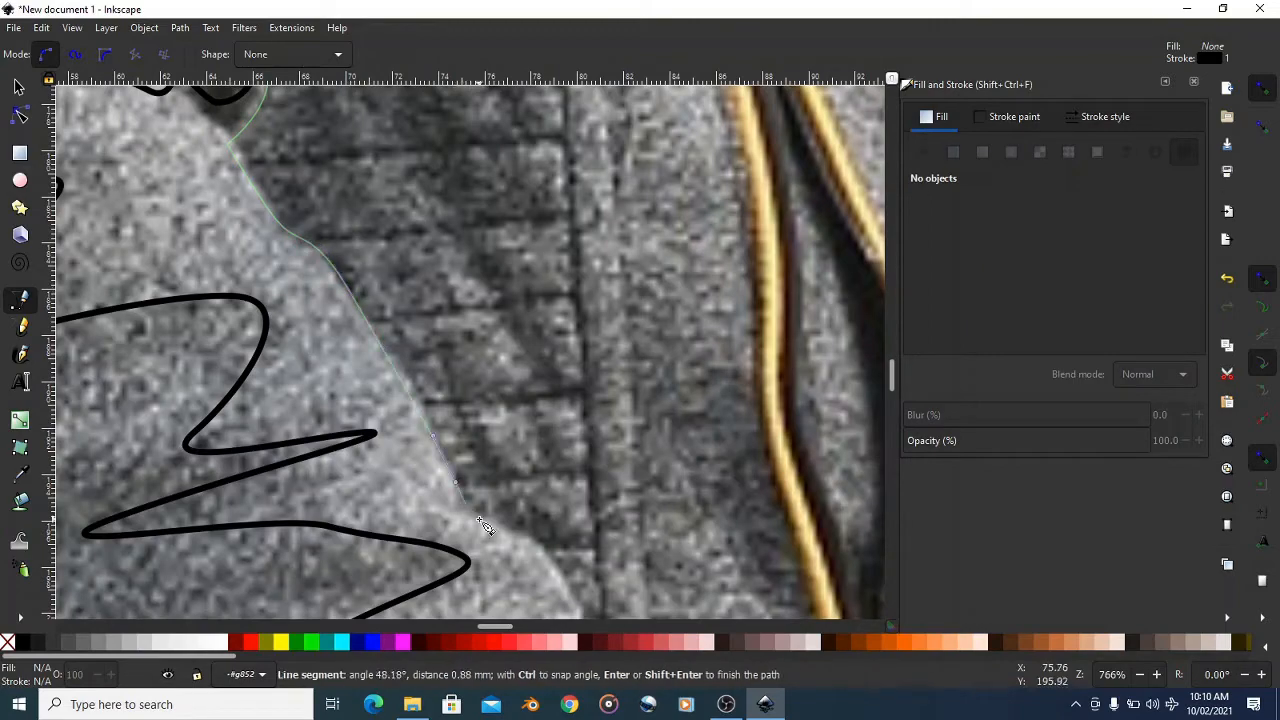
- Carry the side panel path around the fold beside the pocket's lower end, then back up the seam, and close it
{"action": "scroll", "coordinate": [400, 480], "scroll_direction": "down", "scroll_amount": 1}
{"action": "scroll", "coordinate": [481, 545], "scroll_direction": "down", "scroll_amount": 1}
{"action": "scroll", "coordinate": [481, 545], "scroll_direction": "up", "scroll_amount": 2}
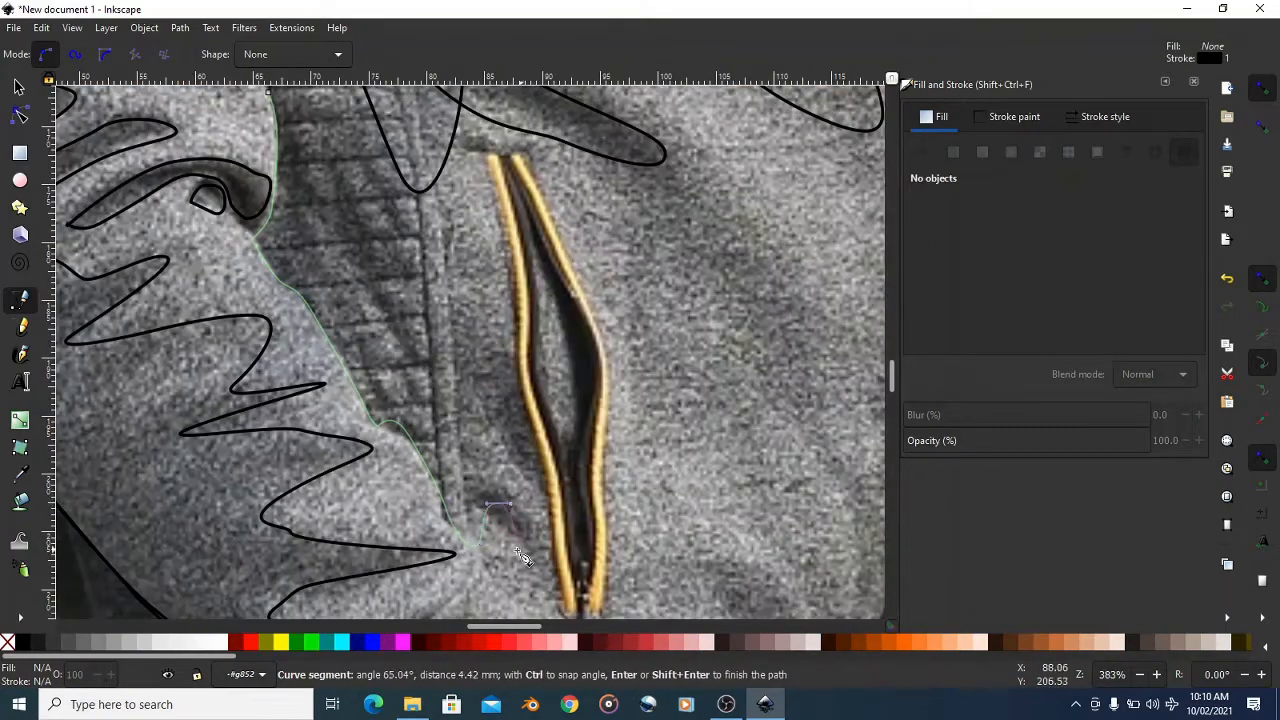
{"action": "key", "text": "ctrl+z"}
{"action": "scroll", "coordinate": [318, 226], "scroll_direction": "up", "scroll_amount": 4}
{"action": "left_click_drag", "start_coordinate": [310, 220], "coordinate": [288, 220]}
{"action": "left_click", "coordinate": [268, 252]}
{"action": "scroll", "coordinate": [279, 257], "scroll_direction": "down", "scroll_amount": 2}
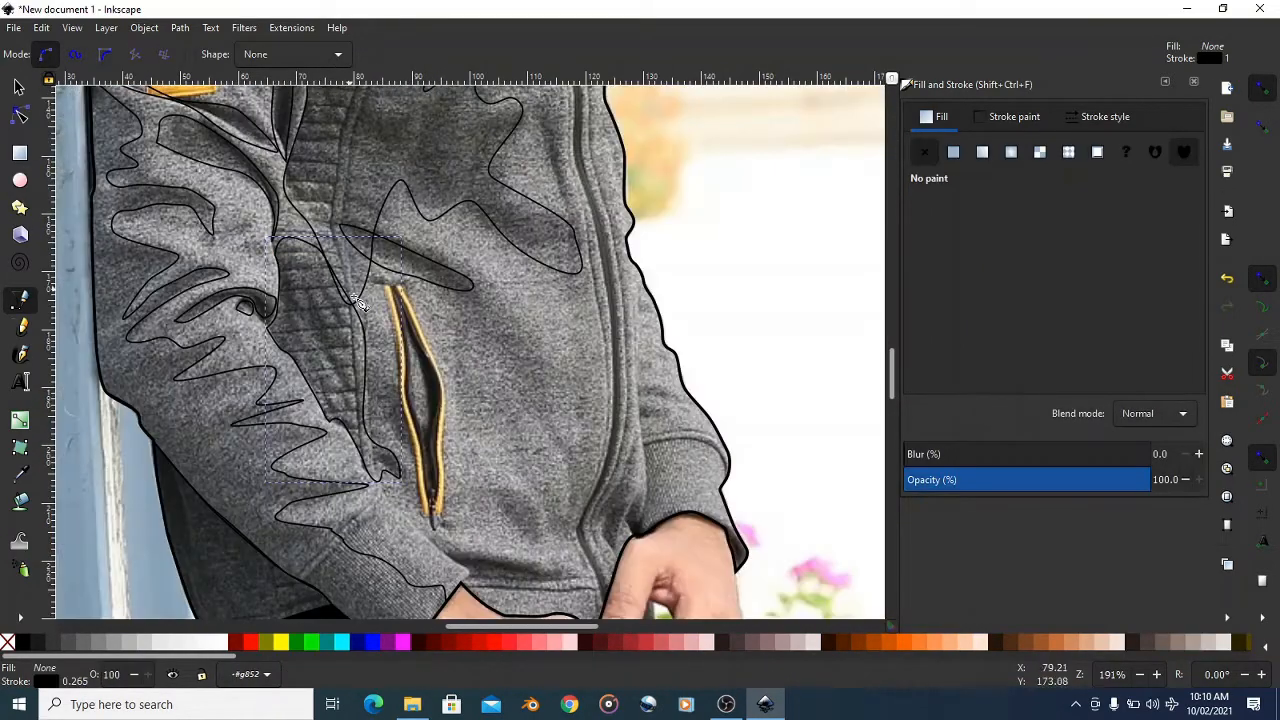
- Draw a closed pointed shadow shape above the hem seam, running from the sleeve cuff toward the zipper
{"action": "scroll", "coordinate": [470, 500], "scroll_direction": "down", "scroll_amount": 2}
{"action": "scroll", "coordinate": [560, 540], "scroll_direction": "up", "scroll_amount": 4}
{"action": "left_click", "coordinate": [197, 336]}
{"action": "left_click_drag", "start_coordinate": [345, 338], "coordinate": [385, 346]}
{"action": "left_click_drag", "start_coordinate": [590, 402], "coordinate": [600, 418]}
{"action": "left_click_drag", "start_coordinate": [487, 434], "coordinate": [440, 437]}
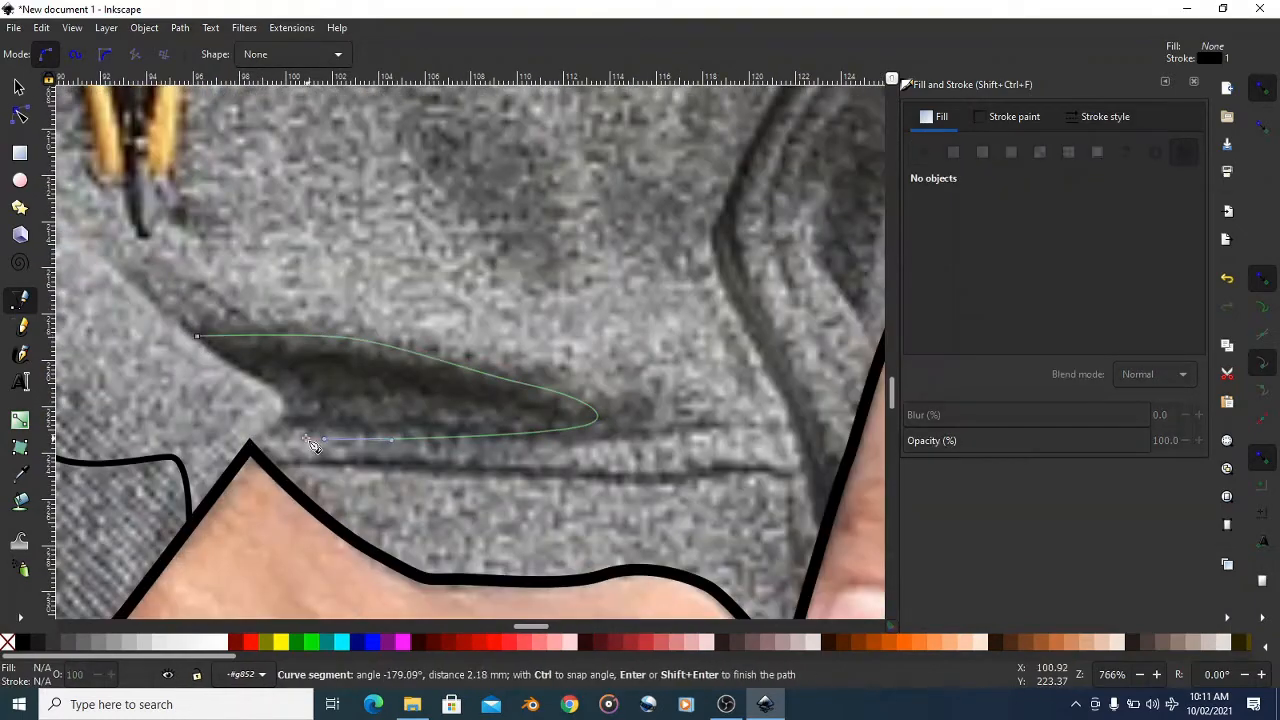
{"action": "left_click", "coordinate": [258, 440]}
{"action": "left_click_drag", "start_coordinate": [284, 405], "coordinate": [280, 396]}
{"action": "left_click", "coordinate": [198, 337]}
- Draw a closed narrow shadow shape along the fold between the lower zipper and the far sleeve cuff
{"action": "scroll", "coordinate": [211, 352], "scroll_direction": "down", "scroll_amount": 3}
{"action": "scroll", "coordinate": [470, 318], "scroll_direction": "up", "scroll_amount": 3}
{"action": "scroll", "coordinate": [425, 375], "scroll_direction": "down", "scroll_amount": 2}
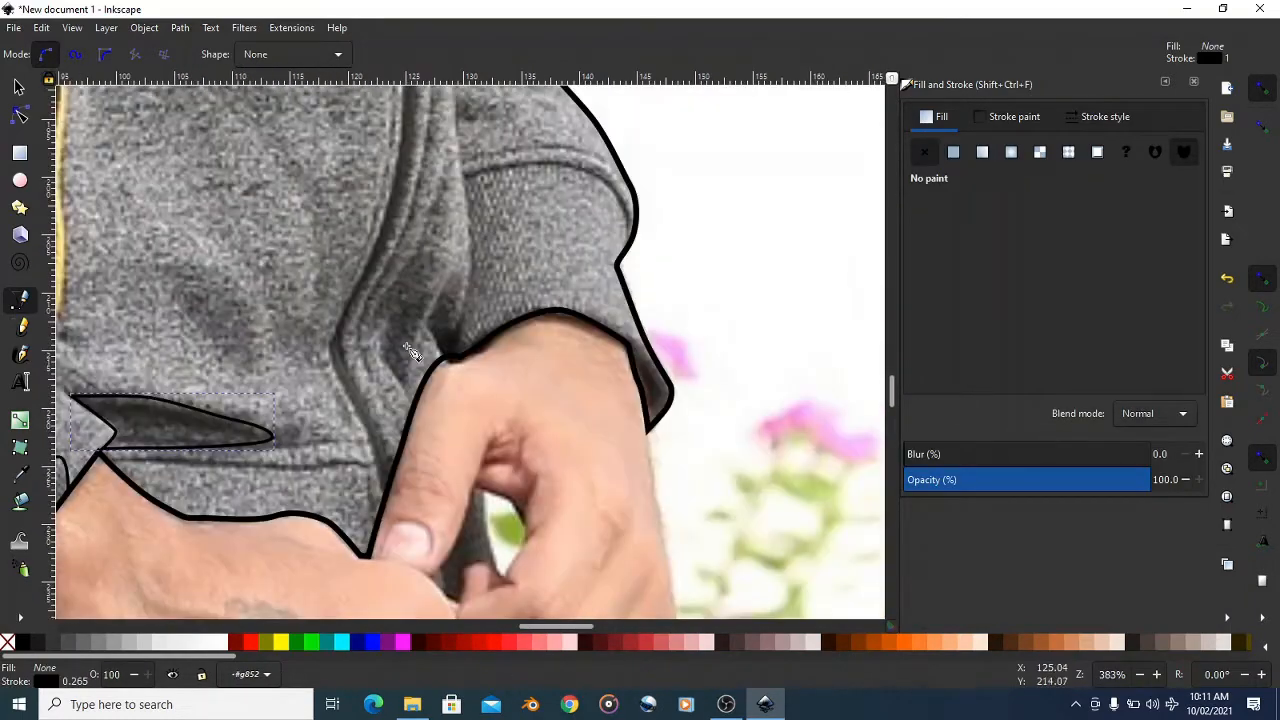
{"action": "left_click", "coordinate": [438, 171]}
{"action": "left_click_drag", "start_coordinate": [404, 276], "coordinate": [445, 238]}
{"action": "left_click", "coordinate": [405, 402]}
{"action": "left_click", "coordinate": [438, 171]}
- Draw a small closed shadow shape in the gap where the far cuff meets the jacket body above the hand
{"action": "scroll", "coordinate": [438, 339], "scroll_direction": "up", "scroll_amount": 3}
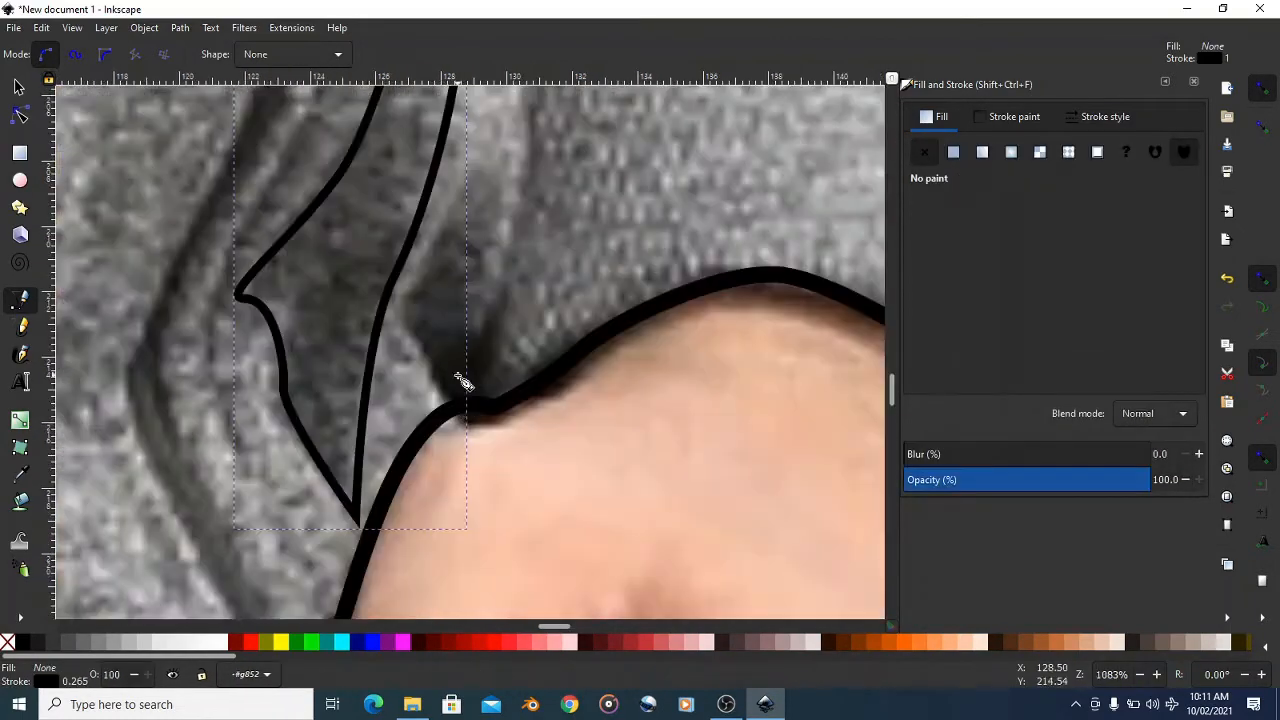
{"action": "left_click", "coordinate": [448, 404]}
{"action": "left_click", "coordinate": [399, 311]}
{"action": "left_click_drag", "start_coordinate": [464, 187], "coordinate": [483, 162]}
{"action": "left_click", "coordinate": [448, 404]}
- Draw a closed tall shadow shape beside the yellow chest stripe, passing over the first letter of the white lettering
{"action": "scroll", "coordinate": [531, 343], "scroll_direction": "down", "scroll_amount": 4}
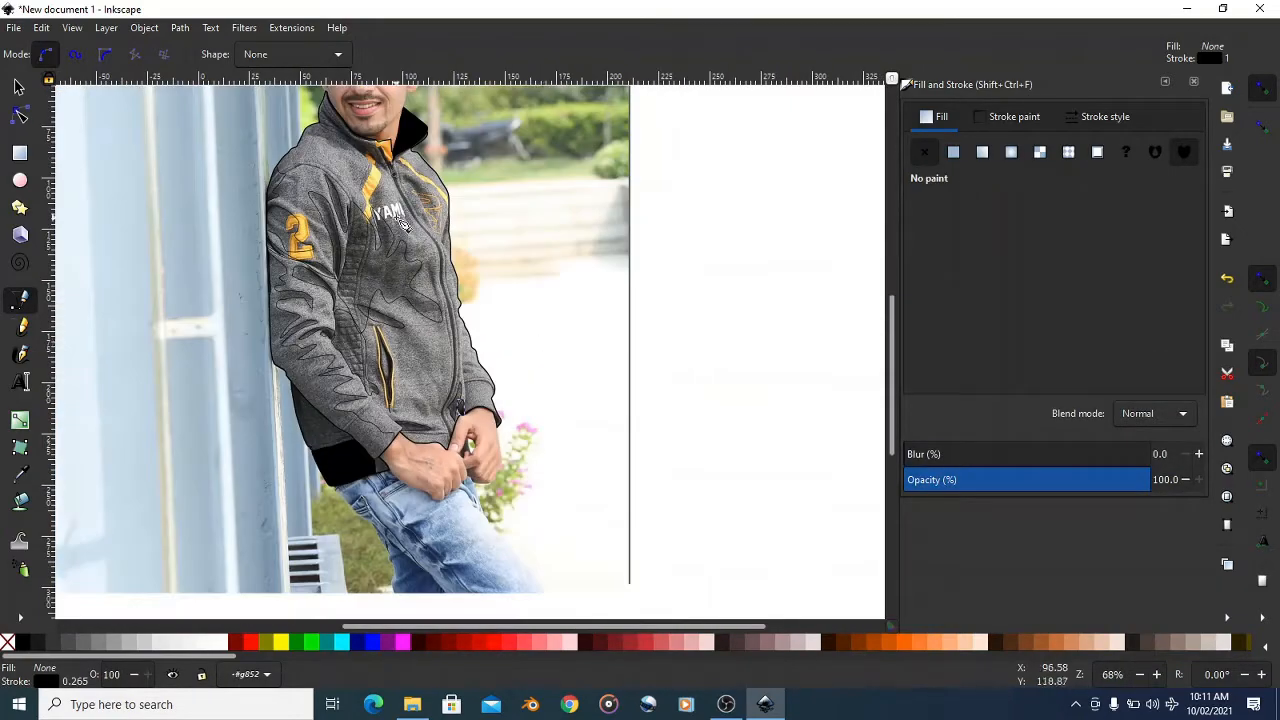
{"action": "scroll", "coordinate": [305, 330], "scroll_direction": "up", "scroll_amount": 3}
{"action": "left_click", "coordinate": [281, 472]}
{"action": "left_click_drag", "start_coordinate": [250, 298], "coordinate": [269, 254]}
{"action": "left_click", "coordinate": [294, 214]}
{"action": "left_click_drag", "start_coordinate": [311, 457], "coordinate": [303, 492]}
{"action": "left_click", "coordinate": [281, 474]}
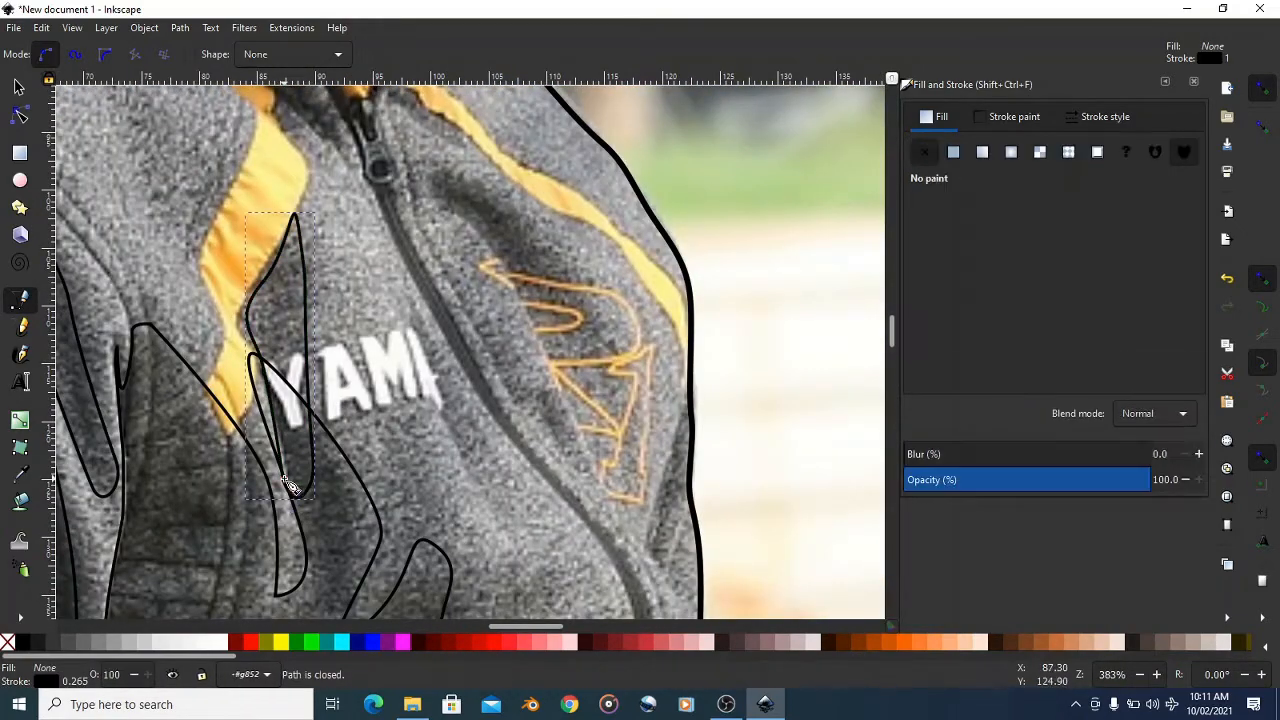
- Draw a closed curved shadow shape across the orange chest lettering, from beside the zipper pull down to a point
{"action": "left_click", "coordinate": [432, 195]}
{"action": "left_click_drag", "start_coordinate": [508, 269], "coordinate": [563, 372]}
{"action": "left_click_drag", "start_coordinate": [595, 440], "coordinate": [598, 320]}
{"action": "left_click", "coordinate": [432, 195]}
- Draw a closed narrow shadow shape between the orange chest lettering and the jacket's outer edge
{"action": "scroll", "coordinate": [600, 420], "scroll_direction": "up", "scroll_amount": 1}
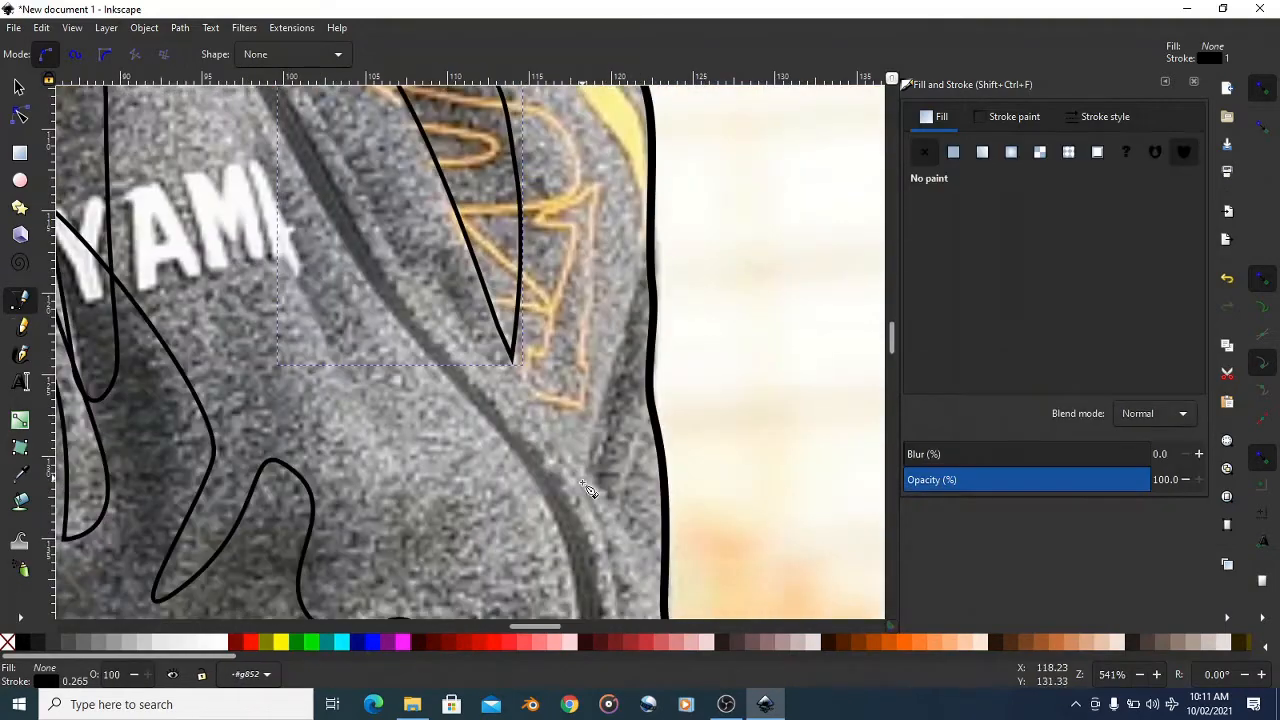
{"action": "left_click", "coordinate": [586, 490]}
{"action": "scroll", "coordinate": [655, 280], "scroll_direction": "down", "scroll_amount": 3}
{"action": "left_click_drag", "start_coordinate": [623, 414], "coordinate": [614, 428]}
{"action": "left_click", "coordinate": [583, 359]}
- Start a collar shadow path at the yellow chest stripe and weave it up below the collar across the shoulder to the outline
{"action": "scroll", "coordinate": [656, 435], "scroll_direction": "down", "scroll_amount": 5}
{"action": "scroll", "coordinate": [395, 296], "scroll_direction": "up", "scroll_amount": 3}
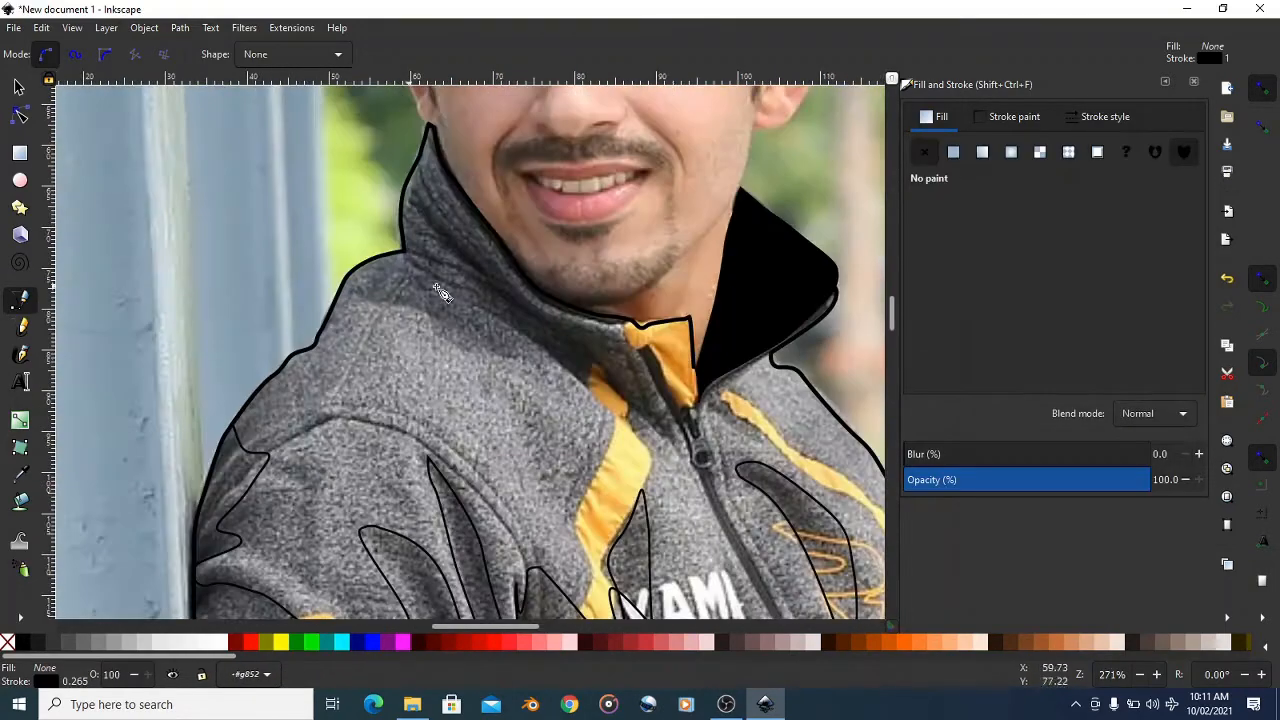
{"action": "scroll", "coordinate": [697, 438], "scroll_direction": "up", "scroll_amount": 1}
{"action": "left_click", "coordinate": [637, 467]}
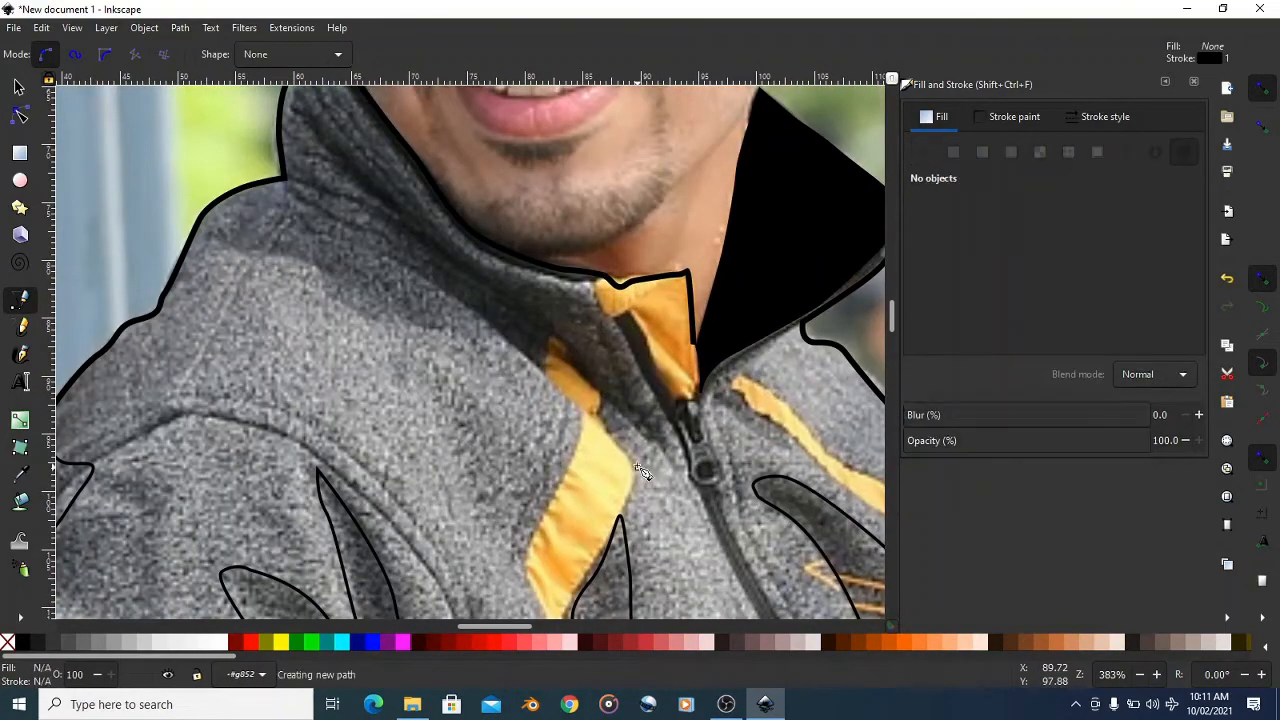
{"action": "left_click_drag", "start_coordinate": [509, 346], "coordinate": [504, 341]}
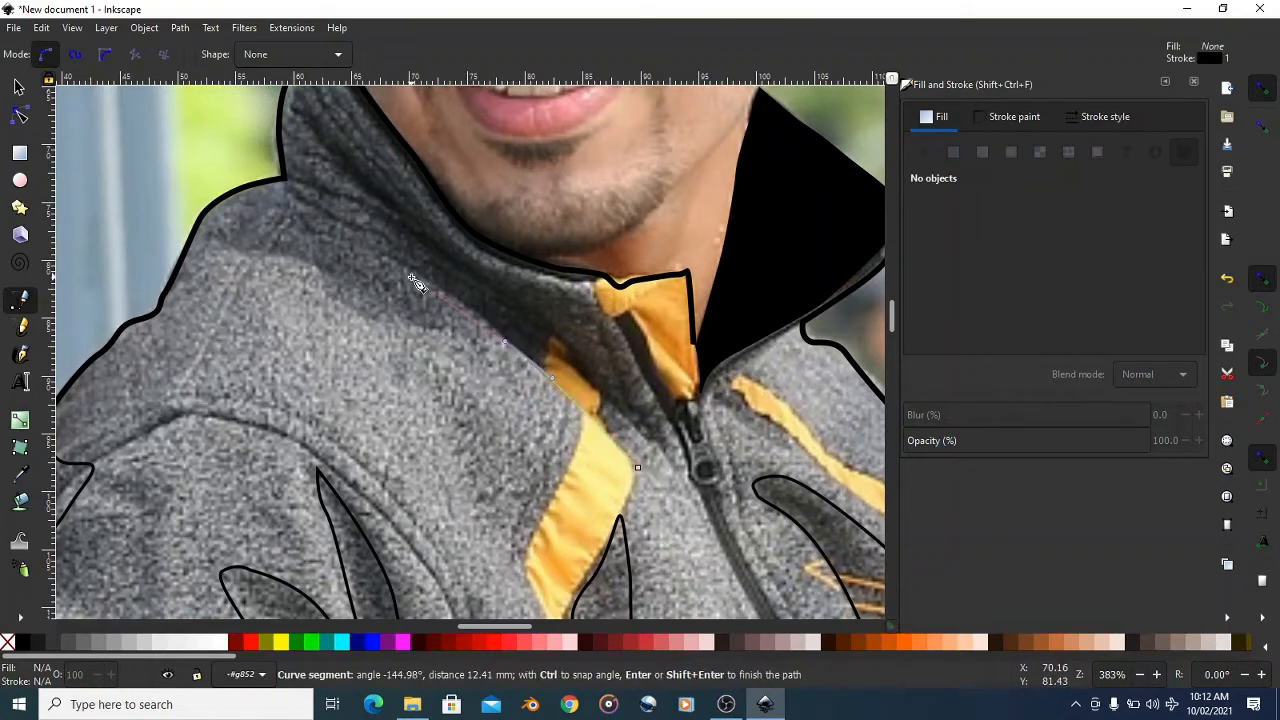
{"action": "left_click_drag", "start_coordinate": [349, 284], "coordinate": [198, 230]}
{"action": "left_click", "coordinate": [175, 211]}
- Loop the collar path loosely outside the jacket outline, over the collar tip and down across the chin
{"action": "scroll", "coordinate": [189, 228], "scroll_direction": "up", "scroll_amount": 3}
{"action": "left_click_drag", "start_coordinate": [231, 178], "coordinate": [245, 167]}
{"action": "left_click_drag", "start_coordinate": [298, 122], "coordinate": [318, 123]}
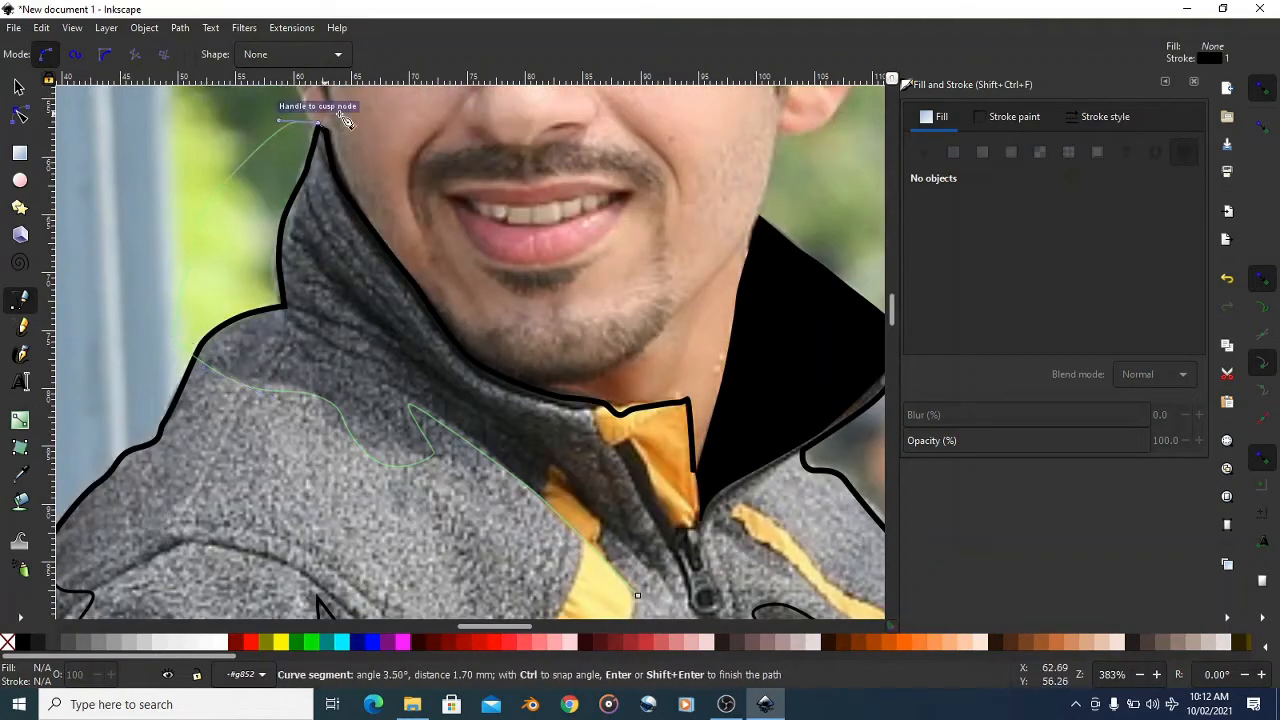
{"action": "left_click_drag", "start_coordinate": [424, 246], "coordinate": [443, 288]}
{"action": "left_click", "coordinate": [577, 365]}
{"action": "scroll", "coordinate": [612, 350], "scroll_direction": "down", "scroll_amount": 3}
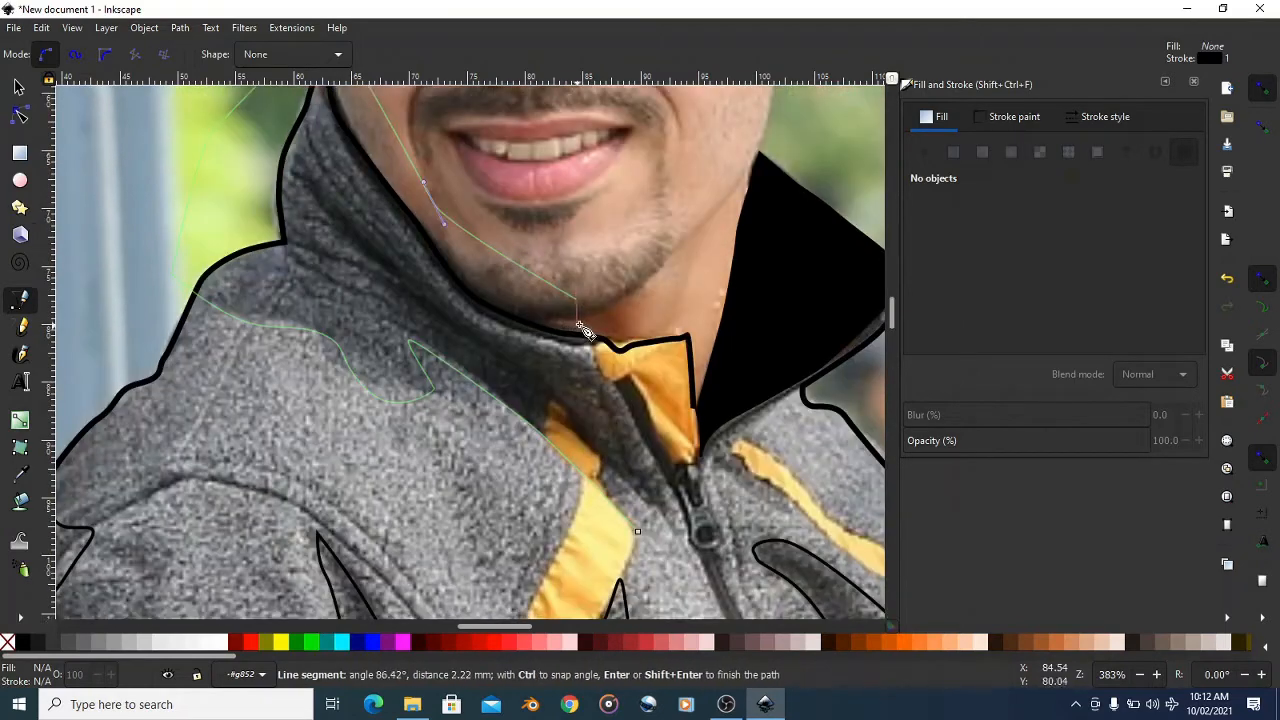
{"action": "scroll", "coordinate": [681, 389], "scroll_direction": "up", "scroll_amount": 1}
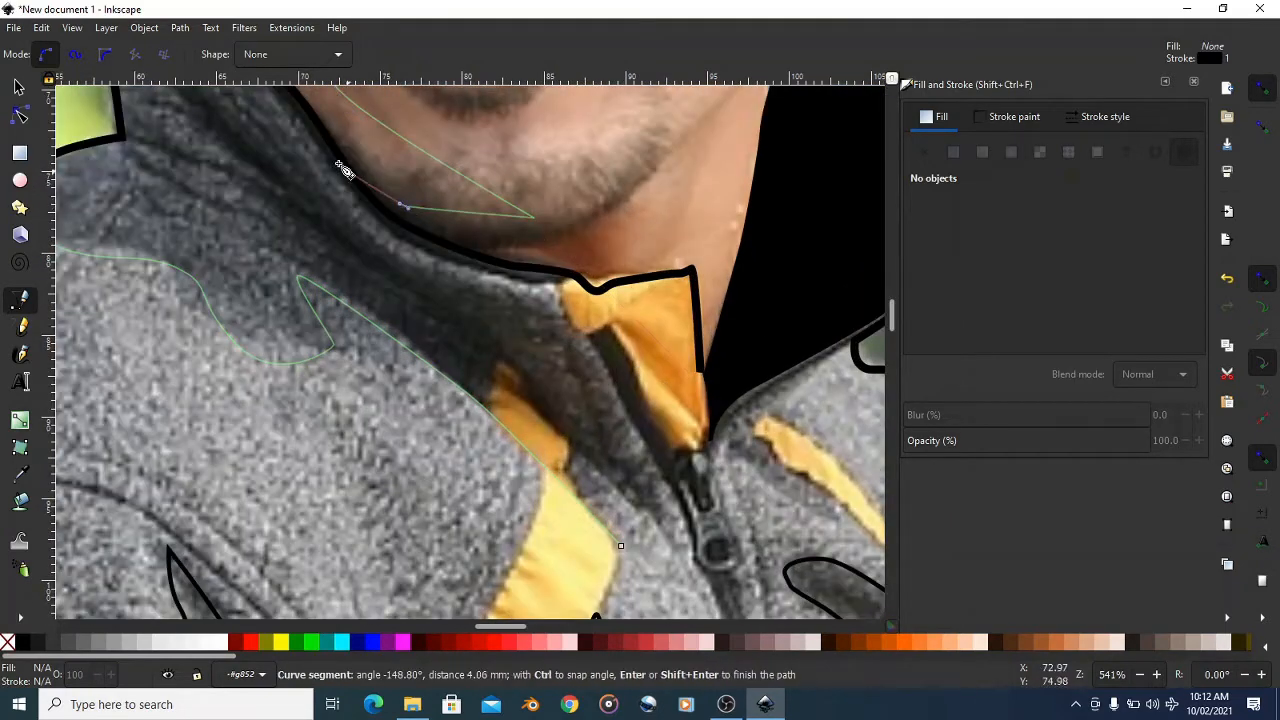
- Trace the collar path back along the collar's inner fold, down to the zipper pull, and close it at the yellow stripe
{"action": "left_click_drag", "start_coordinate": [331, 206], "coordinate": [372, 245]}
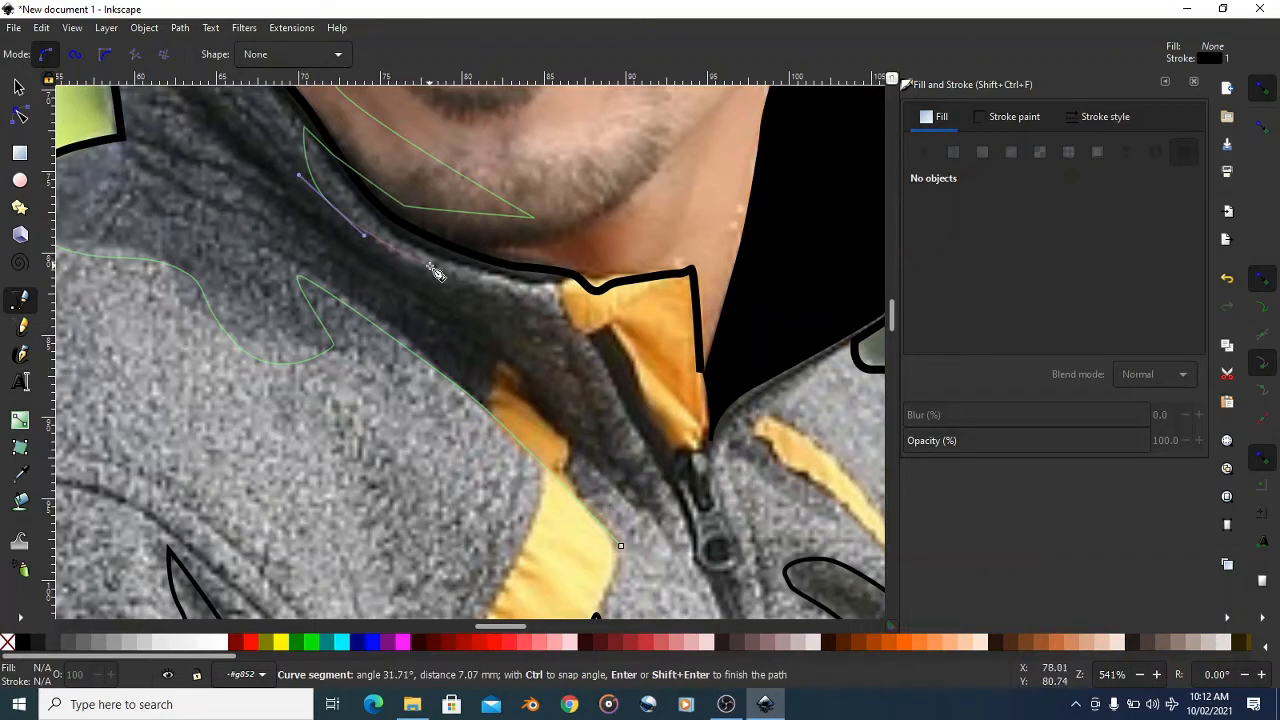
{"action": "left_click", "coordinate": [592, 340]}
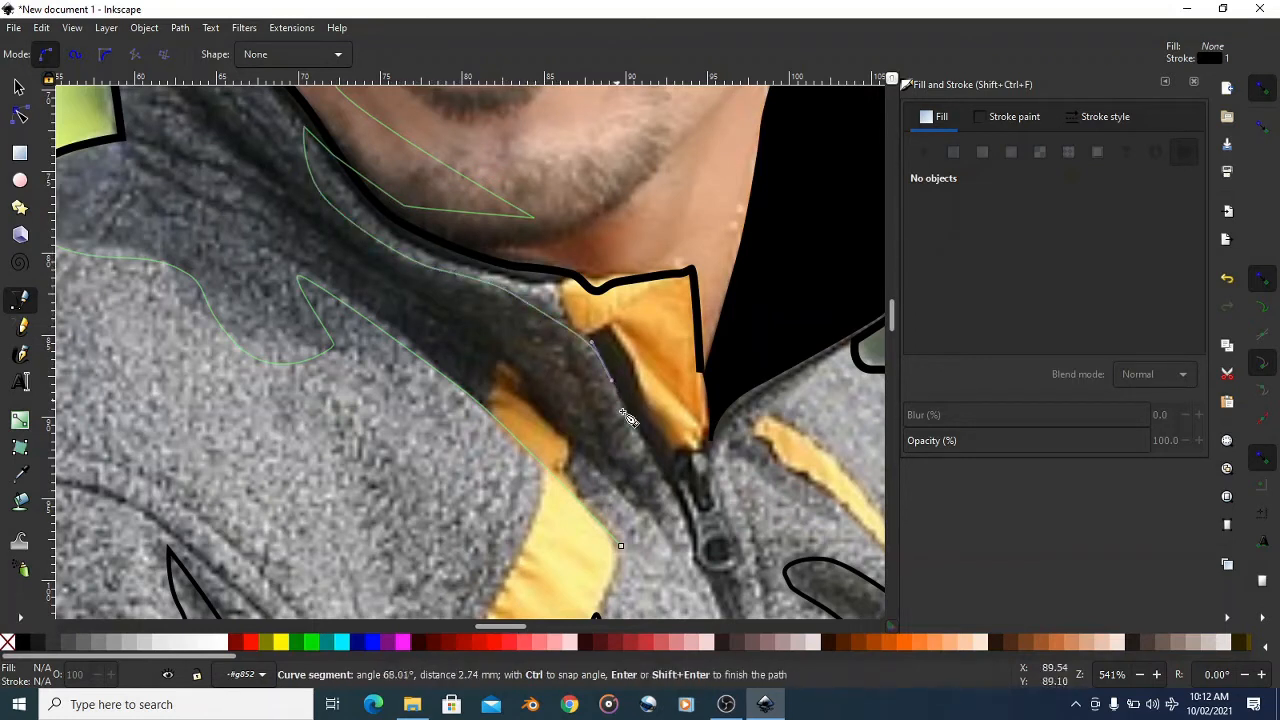
{"action": "left_click", "coordinate": [666, 488]}
{"action": "left_click", "coordinate": [678, 549]}
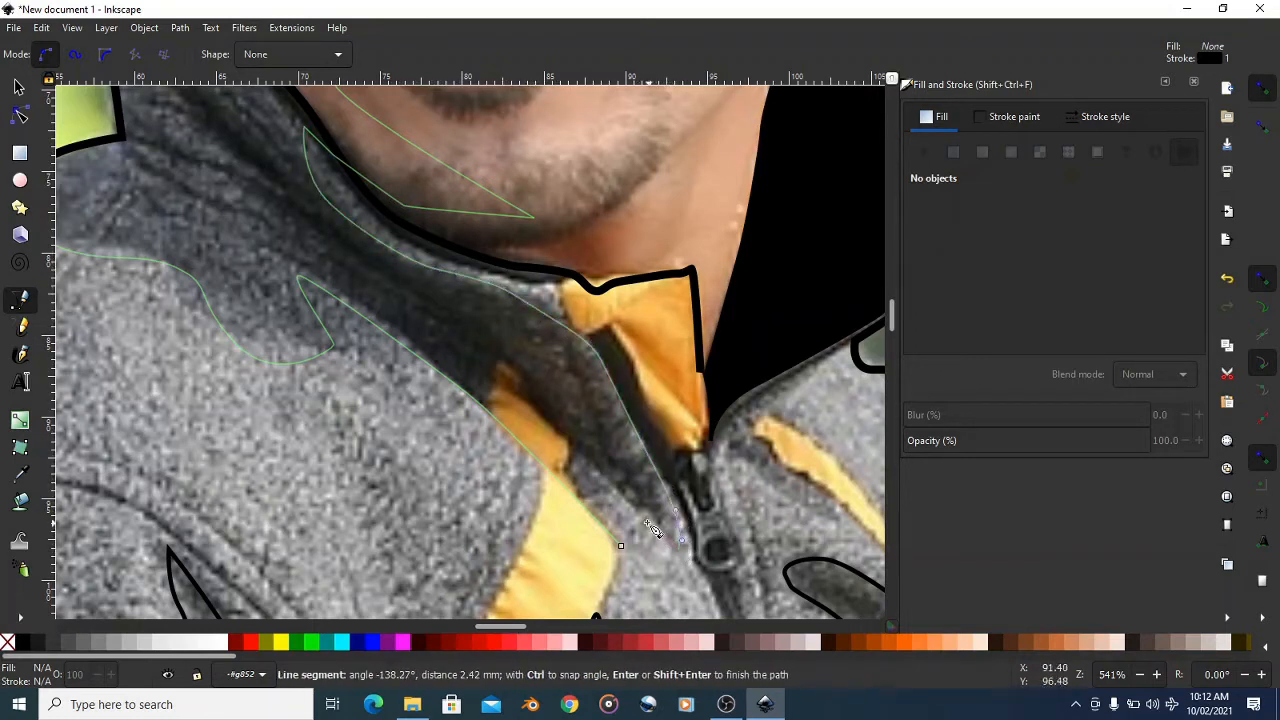
{"action": "left_click_drag", "start_coordinate": [577, 466], "coordinate": [566, 457]}
{"action": "left_click", "coordinate": [552, 440]}
{"action": "left_click_drag", "start_coordinate": [581, 509], "coordinate": [595, 528]}
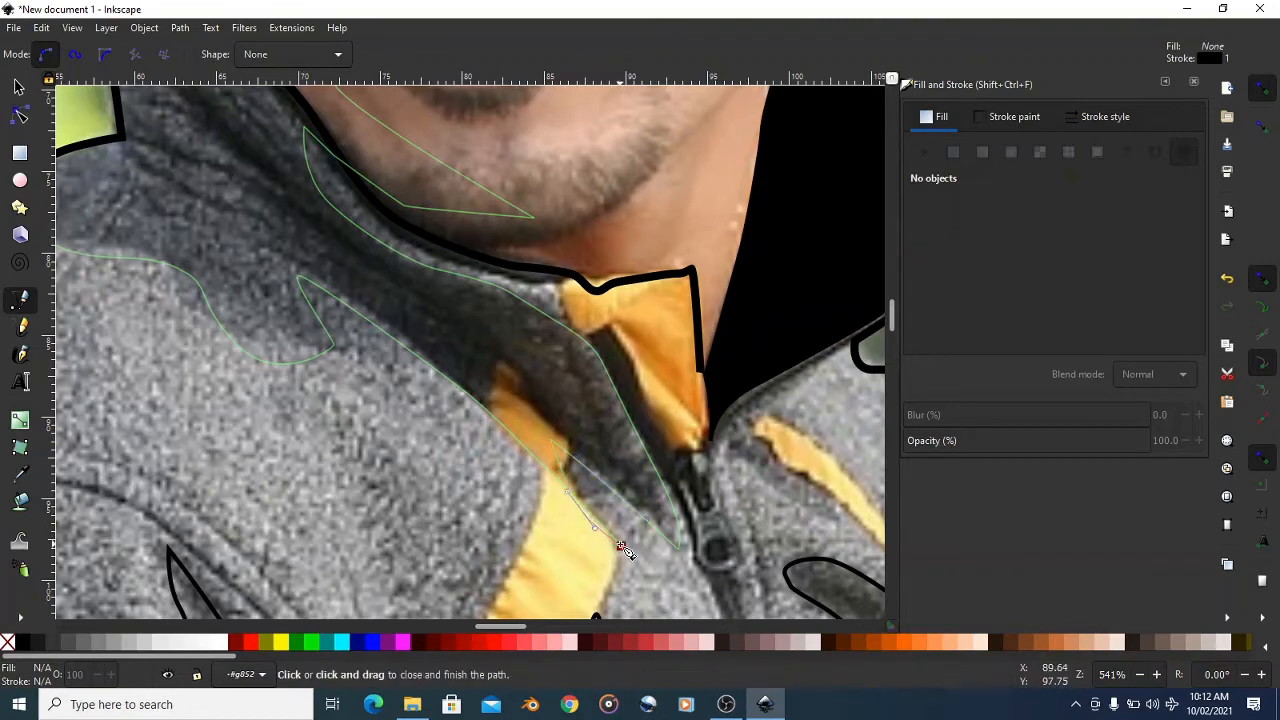
{"action": "left_click", "coordinate": [620, 546]}
- Draw a second closed shadow shape inside the collar shadow, from near the collar tip down to beside the zipper and back
{"action": "scroll", "coordinate": [592, 489], "scroll_direction": "down", "scroll_amount": 1, "text": "ctrl"}
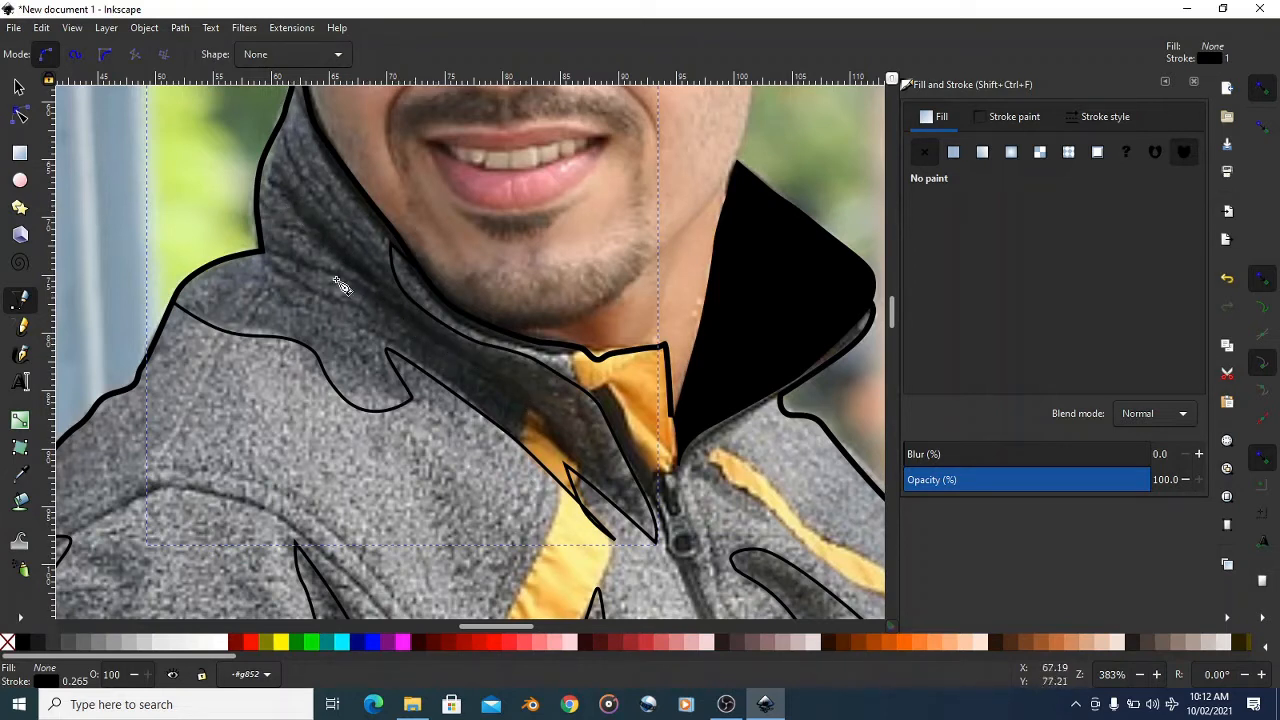
{"action": "left_click", "coordinate": [278, 184]}
{"action": "left_click_drag", "start_coordinate": [315, 265], "coordinate": [472, 405]}
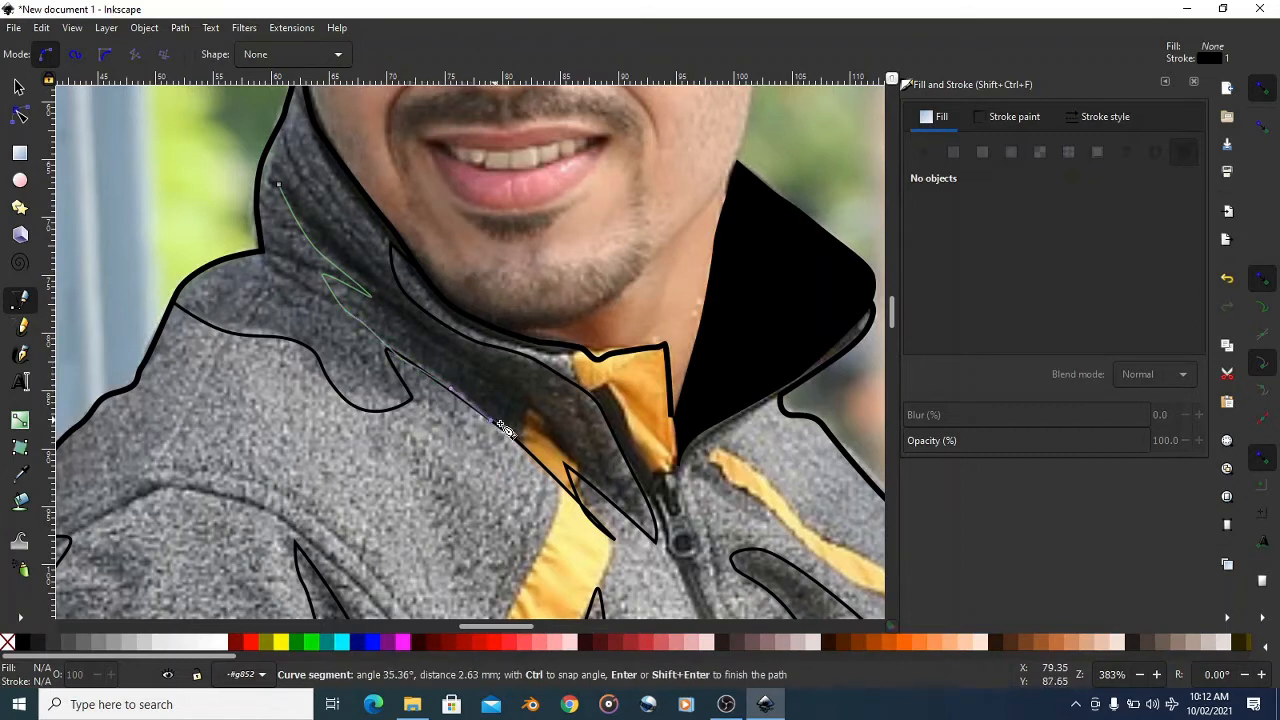
{"action": "left_click_drag", "start_coordinate": [527, 439], "coordinate": [587, 478]}
{"action": "key", "text": "ctrl+z"}
{"action": "left_click", "coordinate": [626, 502]}
{"action": "left_click_drag", "start_coordinate": [542, 388], "coordinate": [485, 360]}
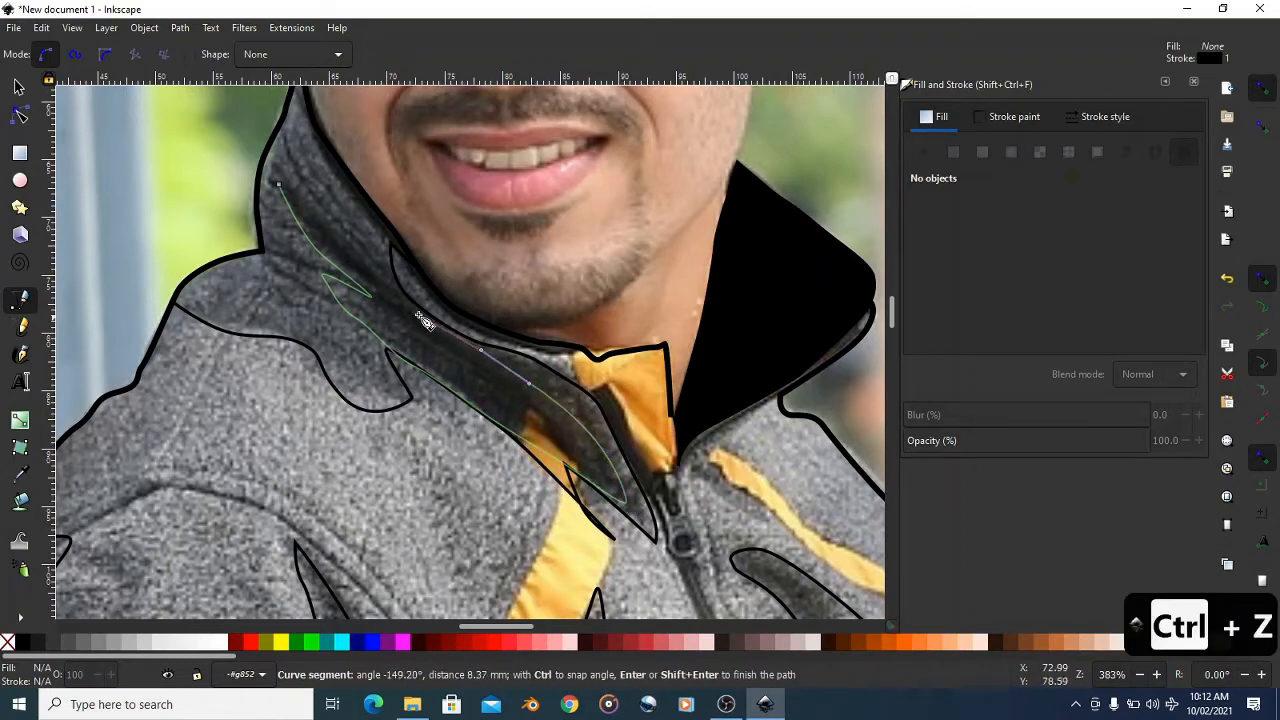
{"action": "left_click_drag", "start_coordinate": [396, 302], "coordinate": [372, 279]}
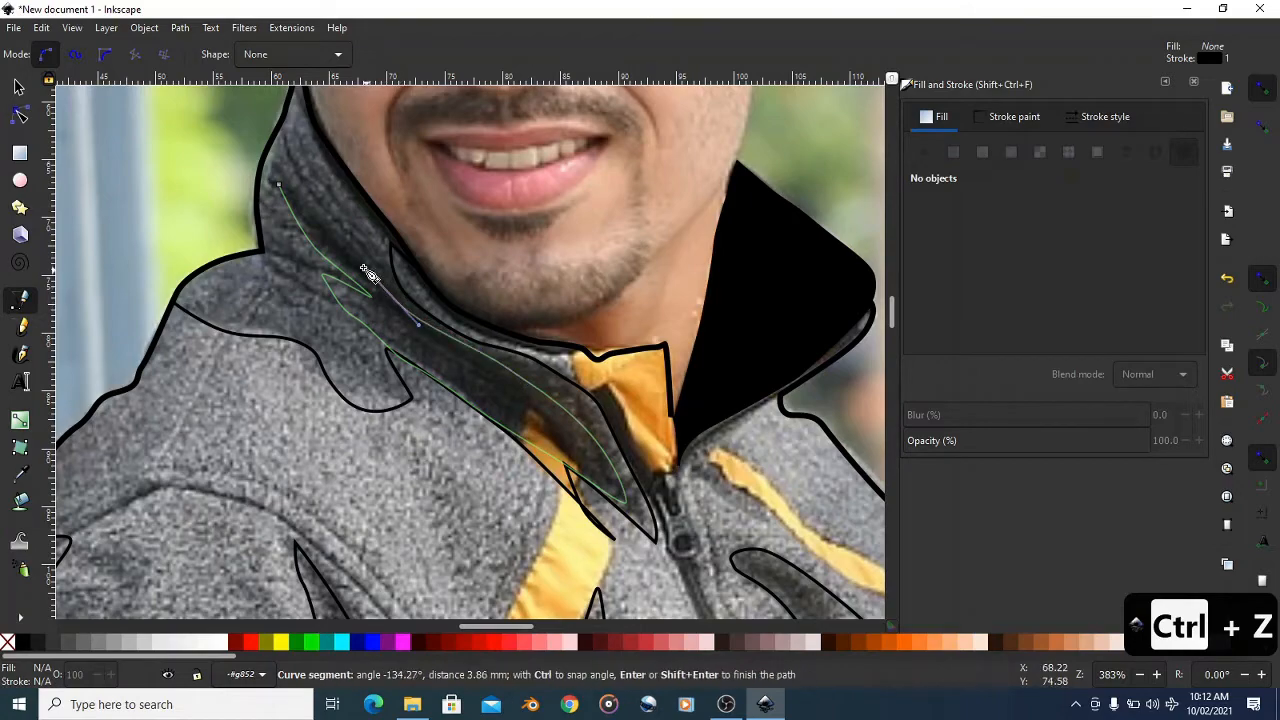
{"action": "left_click", "coordinate": [280, 186]}
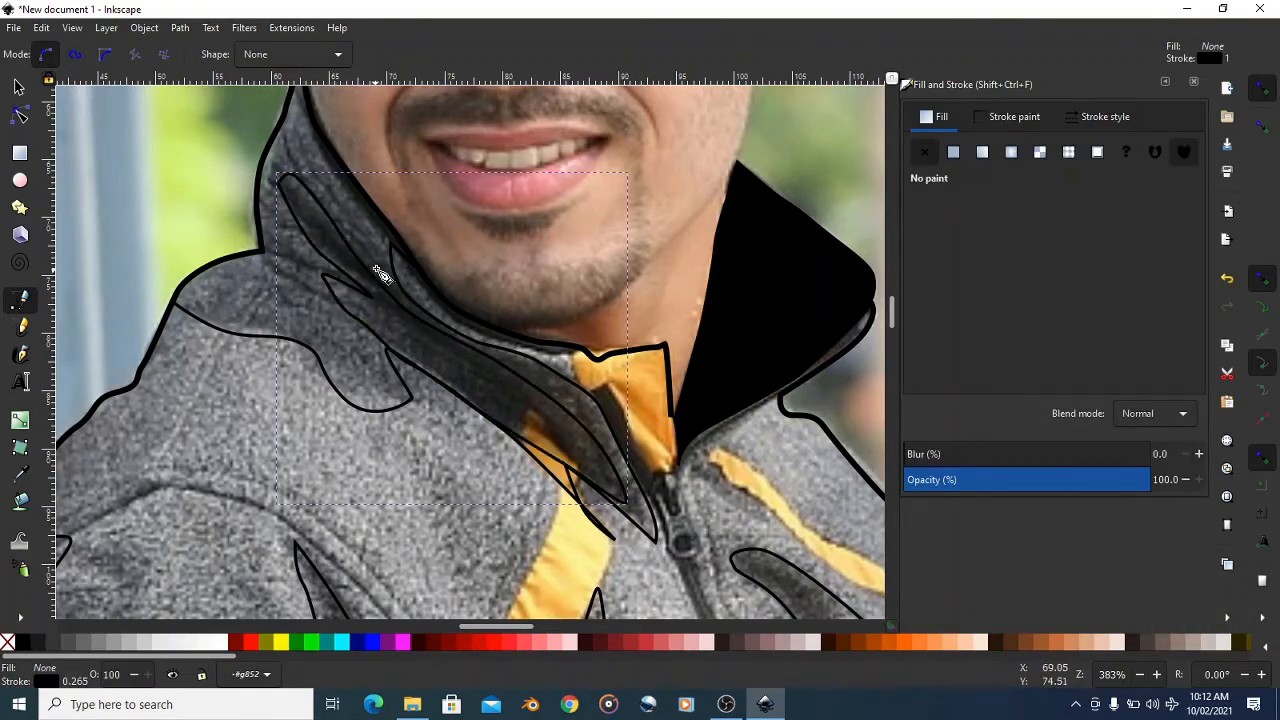
- Look over the chest, pocket, hem and far cuff for folds that still need shadow shapes
{"action": "scroll", "coordinate": [386, 277], "scroll_direction": "down", "scroll_amount": 4}
{"action": "scroll", "coordinate": [389, 280], "scroll_direction": "down", "scroll_amount": 4}
{"action": "scroll", "coordinate": [492, 244], "scroll_direction": "down", "scroll_amount": 1}
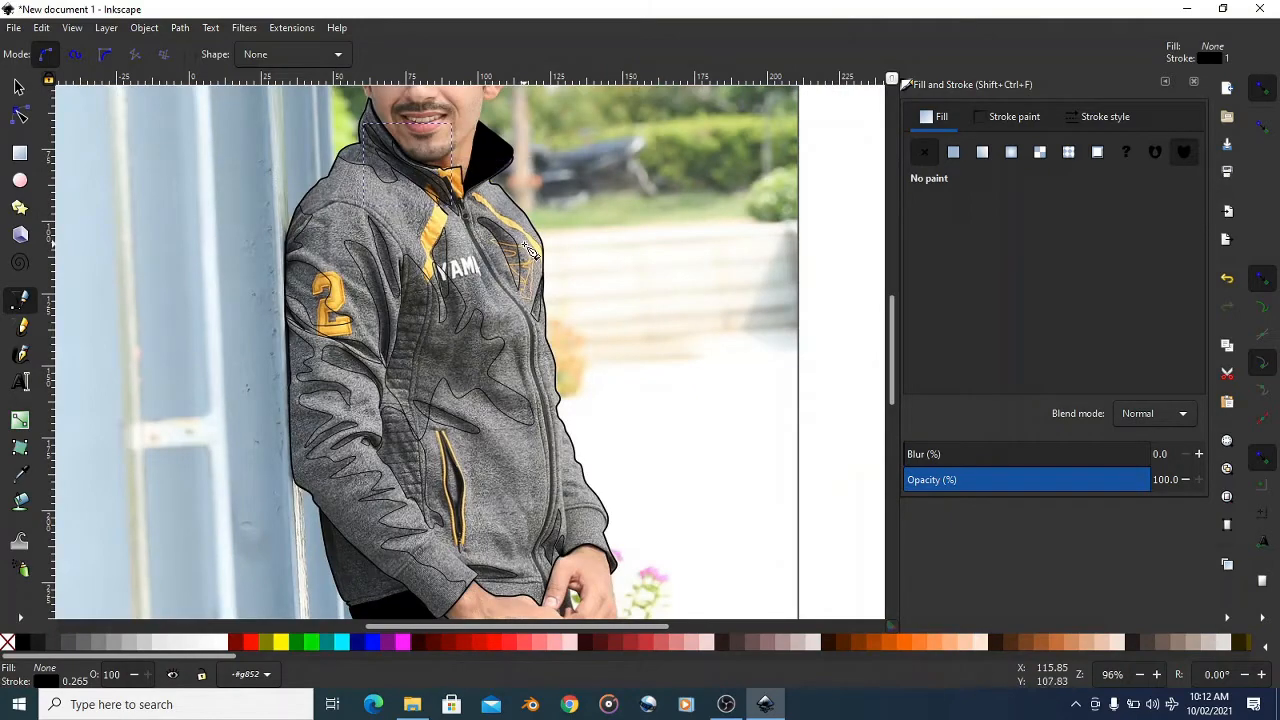
{"action": "scroll", "coordinate": [530, 250], "scroll_direction": "down", "scroll_amount": 3}
{"action": "scroll", "coordinate": [443, 352], "scroll_direction": "up", "scroll_amount": 4}
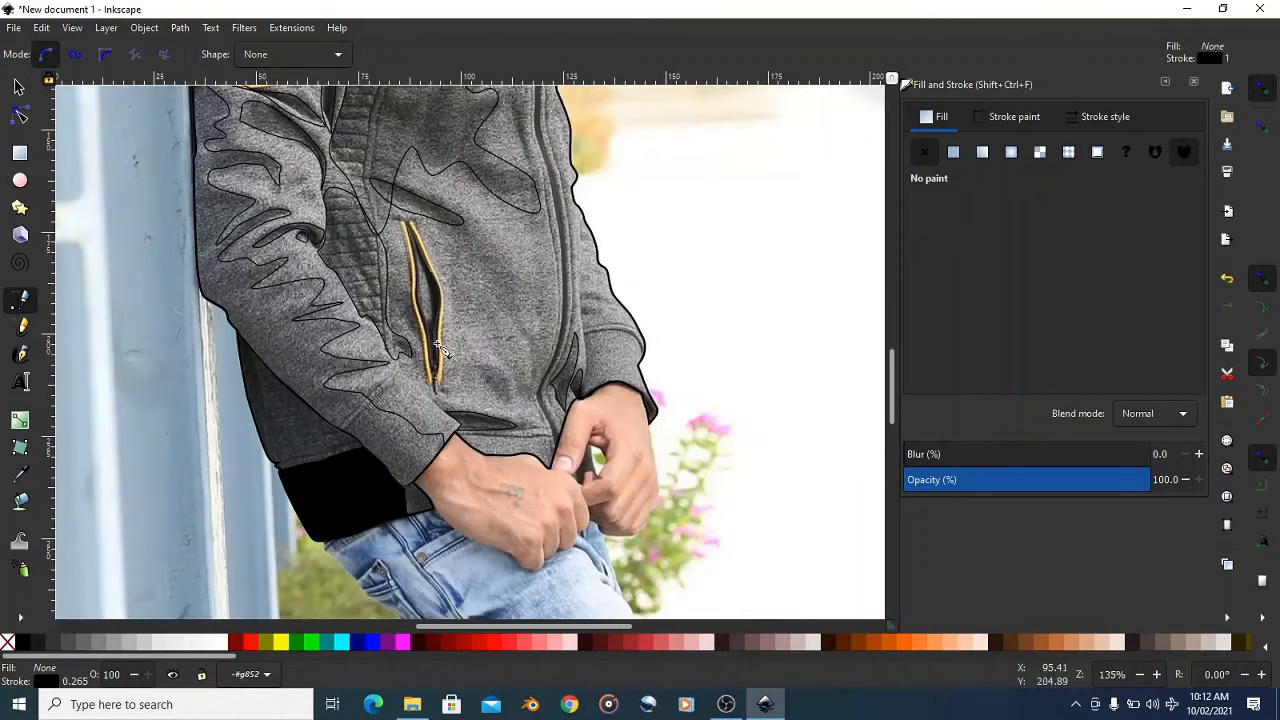
{"action": "scroll", "coordinate": [446, 410], "scroll_direction": "up", "scroll_amount": 1}
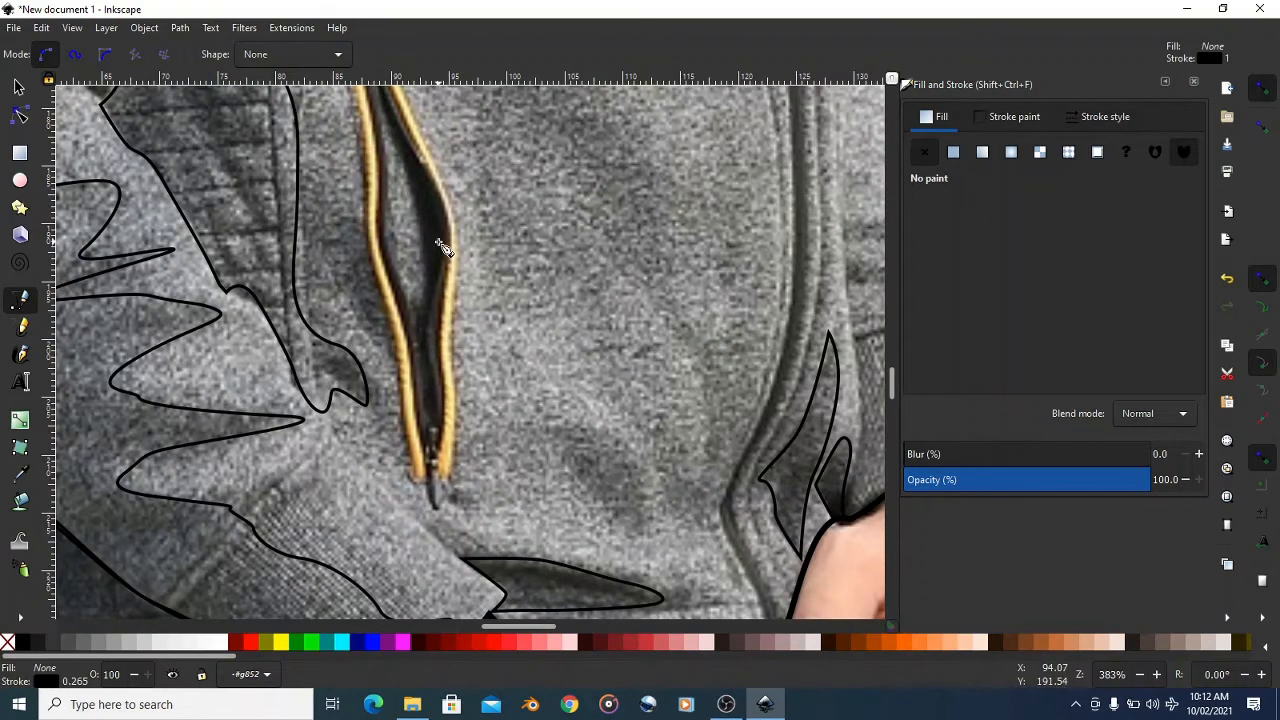
{"action": "scroll", "coordinate": [570, 282], "scroll_direction": "down", "scroll_amount": 3}
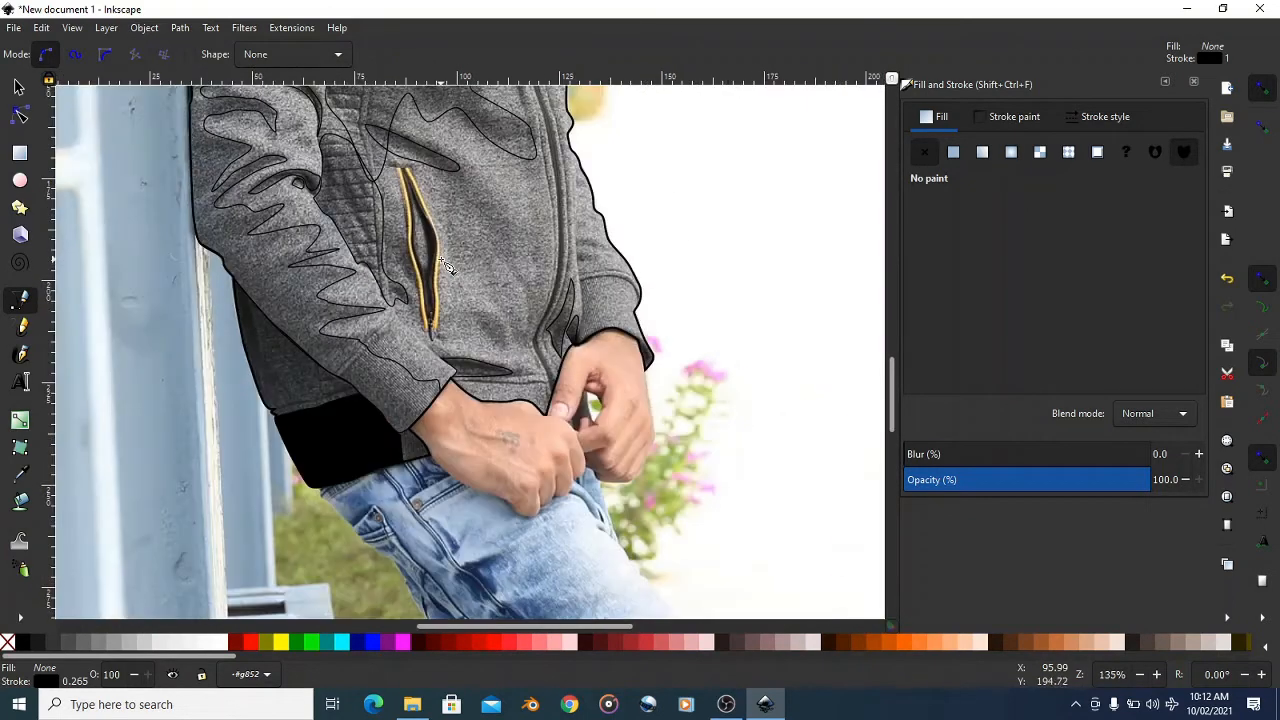
{"action": "scroll", "coordinate": [447, 381], "scroll_direction": "up", "scroll_amount": 1}
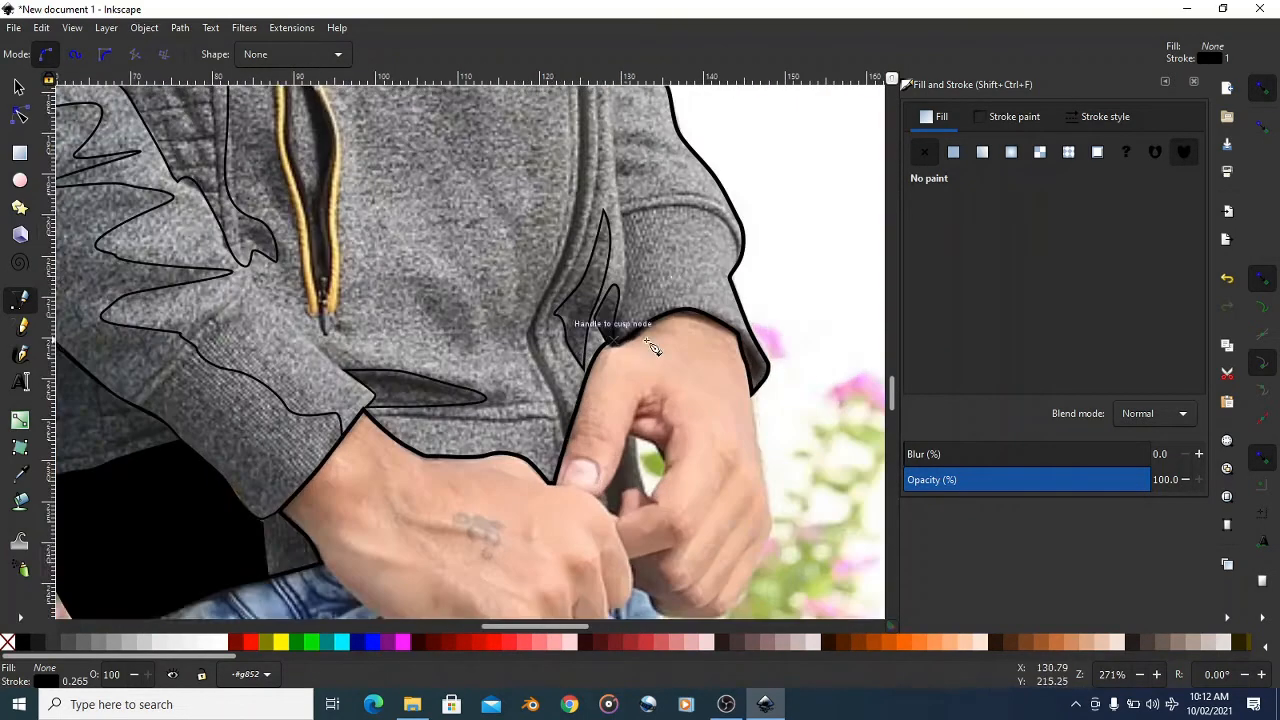
{"action": "scroll", "coordinate": [651, 337], "scroll_direction": "up", "scroll_amount": 1}
{"action": "scroll", "coordinate": [790, 445], "scroll_direction": "up", "scroll_amount": 2}
{"action": "scroll", "coordinate": [745, 350], "scroll_direction": "up", "scroll_amount": 1}
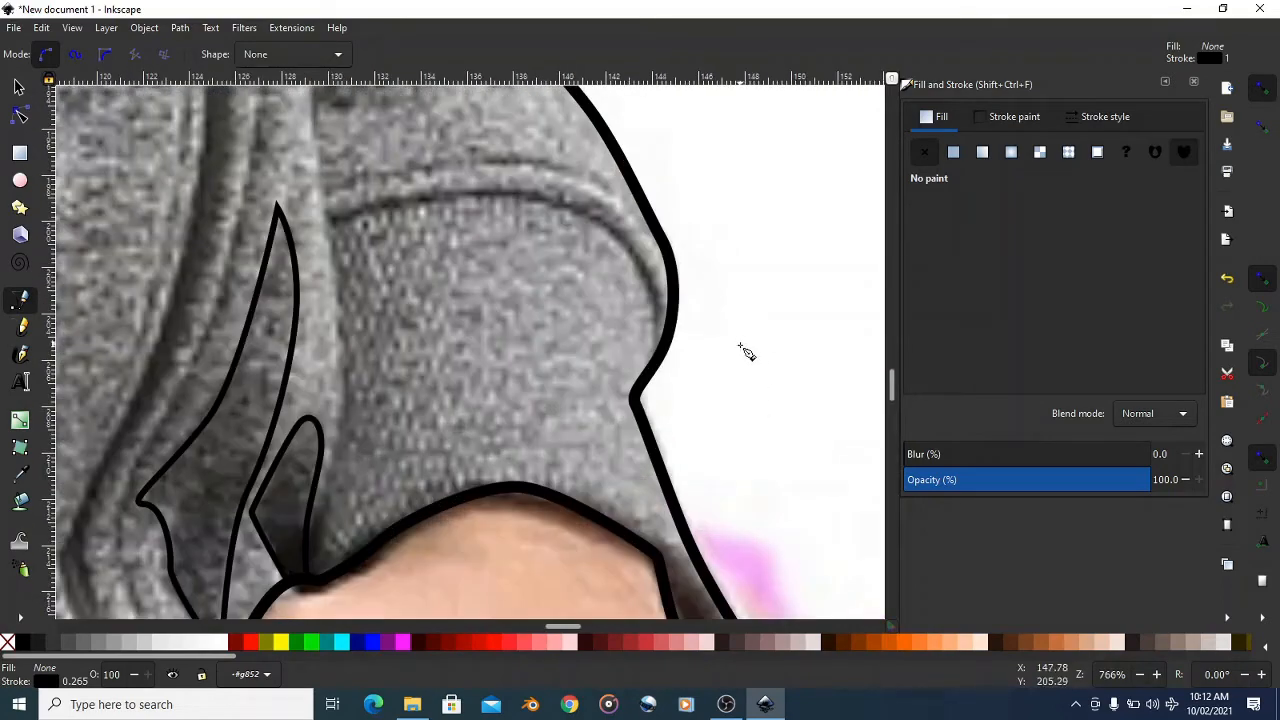
{"action": "scroll", "coordinate": [647, 386], "scroll_direction": "down", "scroll_amount": 5}
{"action": "scroll", "coordinate": [584, 314], "scroll_direction": "up", "scroll_amount": 3}
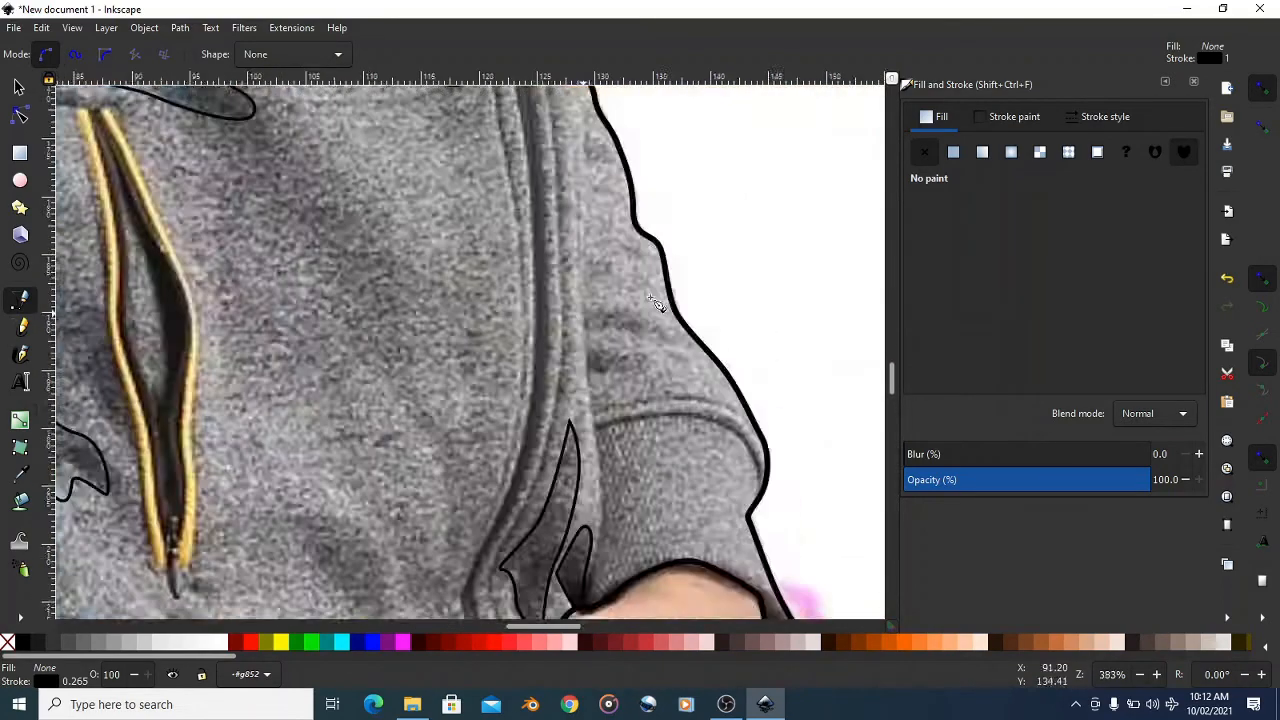
- Draw a closed two-pronged fold shadow about 9.9 mm wide and 6.2 mm high on the far sleeve, just above the cuff
{"action": "scroll", "coordinate": [465, 406], "scroll_direction": "down", "scroll_amount": 2}
{"action": "scroll", "coordinate": [574, 346], "scroll_direction": "up", "scroll_amount": 3}
{"action": "left_click", "coordinate": [431, 386]}
{"action": "left_click_drag", "start_coordinate": [529, 398], "coordinate": [563, 417]}
{"action": "left_click", "coordinate": [586, 424]}
{"action": "left_click", "coordinate": [472, 445]}
{"action": "left_click", "coordinate": [512, 458]}
{"action": "left_click", "coordinate": [434, 474]}
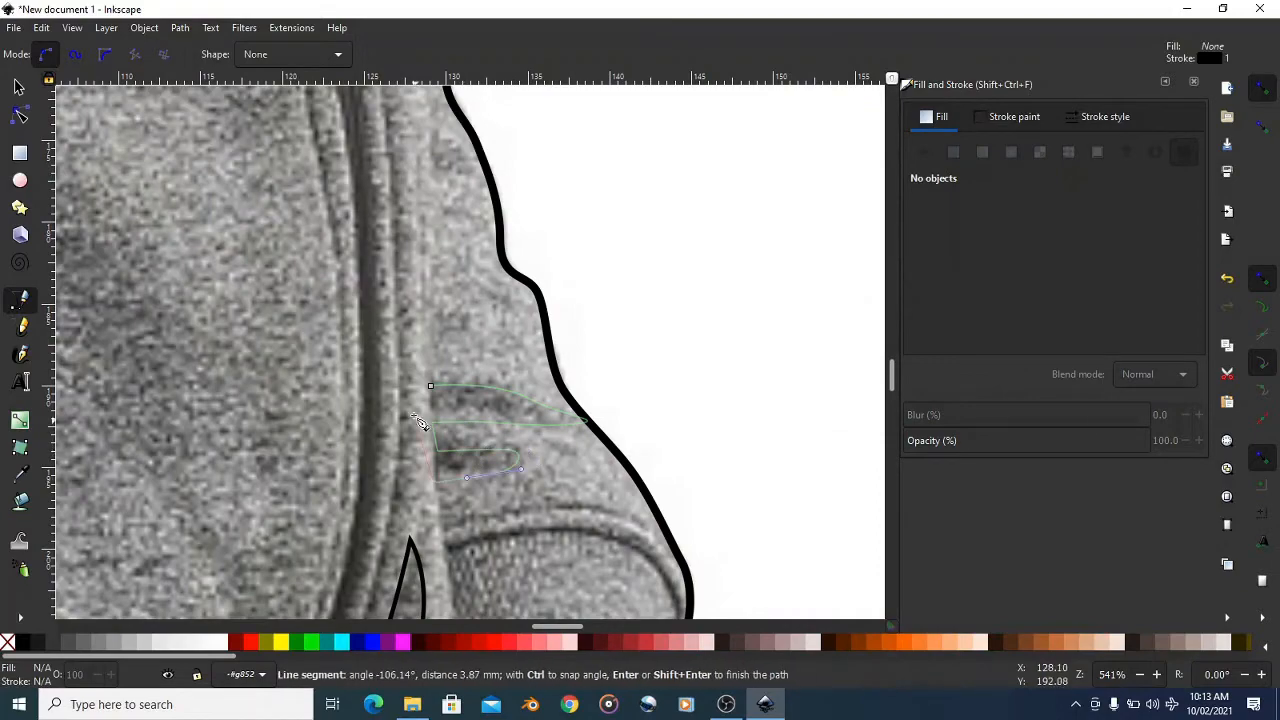
{"action": "left_click", "coordinate": [431, 386]}
- Select the large near-sleeve shadow together with the two long armpit fold shadows, the big torso shadow and the thin shadow at the chest lettering
{"action": "scroll", "coordinate": [568, 341], "scroll_direction": "down", "scroll_amount": 5}
{"action": "scroll", "coordinate": [610, 360], "scroll_direction": "down", "scroll_amount": 2}
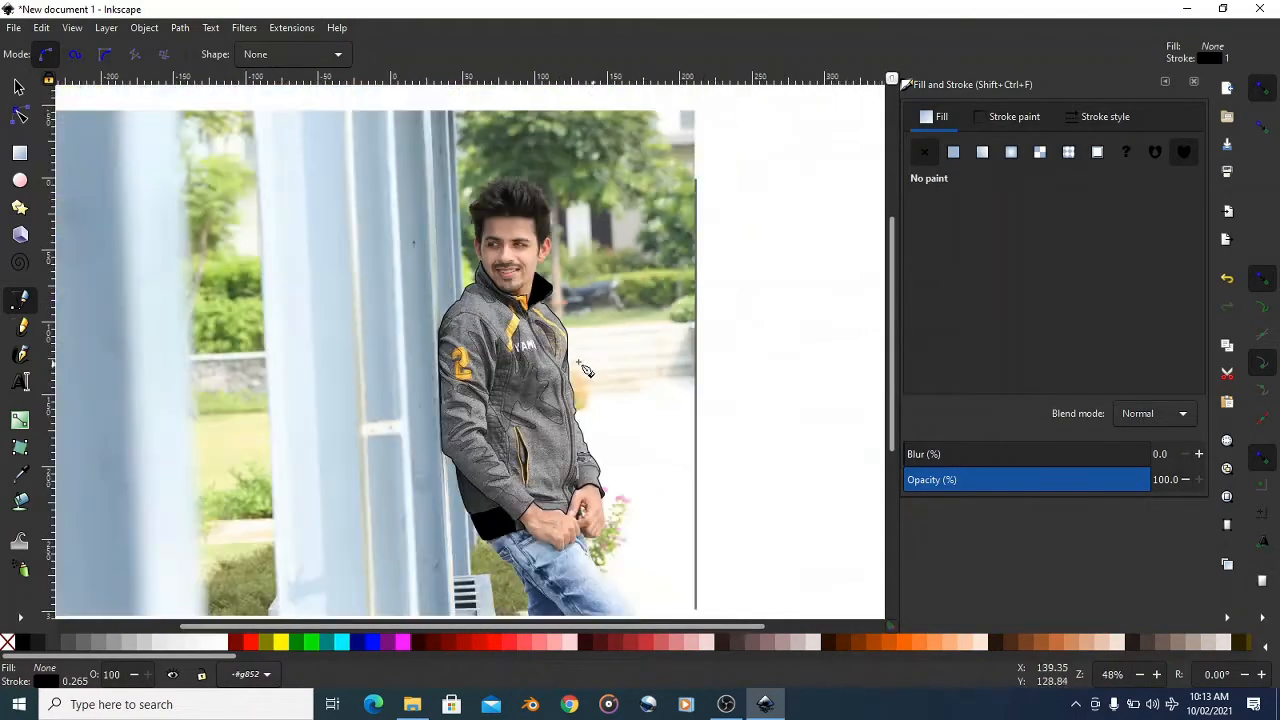
{"action": "scroll", "coordinate": [570, 372], "scroll_direction": "up", "scroll_amount": 3}
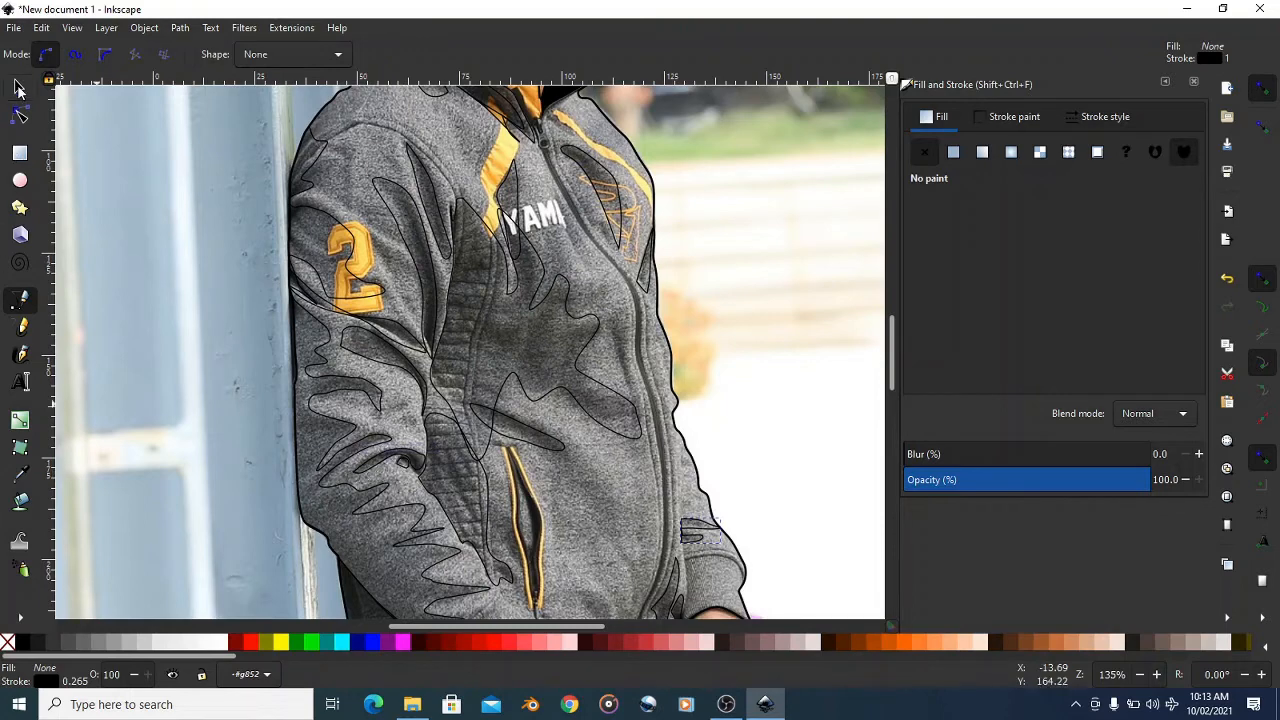
{"action": "left_click", "coordinate": [18, 88]}
{"action": "scroll", "coordinate": [330, 237], "scroll_direction": "up", "scroll_amount": 2}
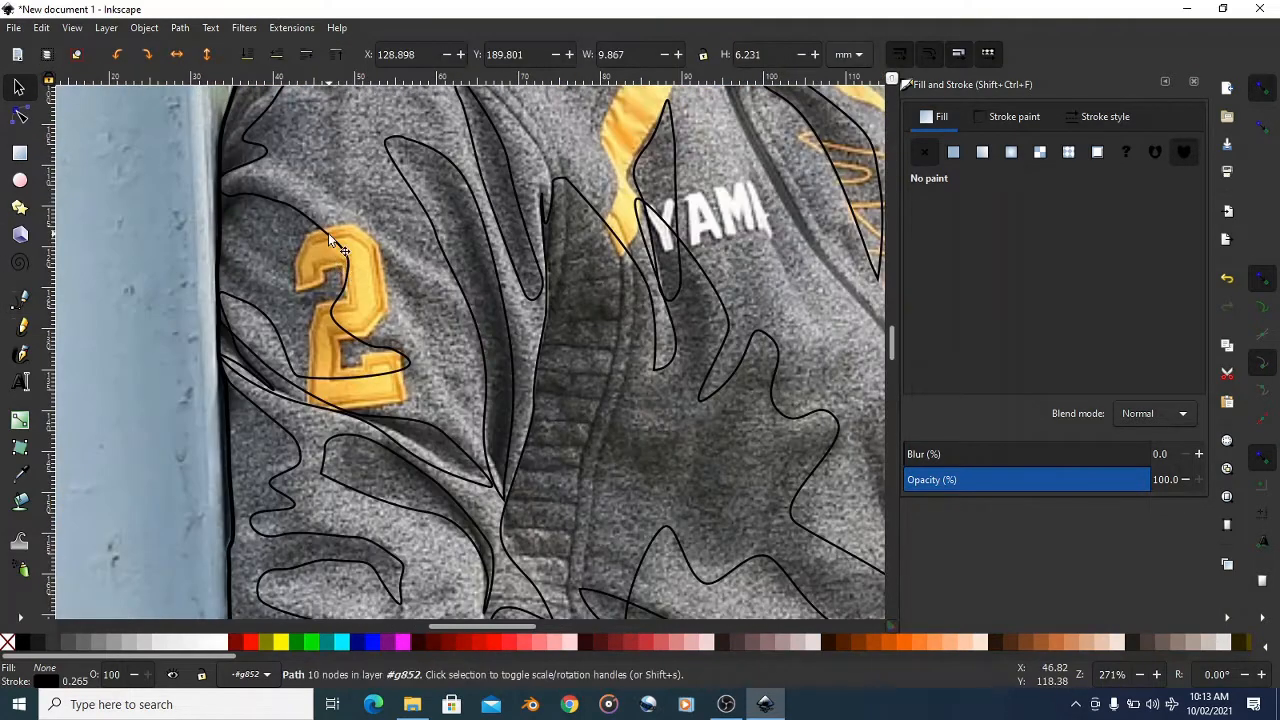
{"action": "left_click", "coordinate": [328, 232]}
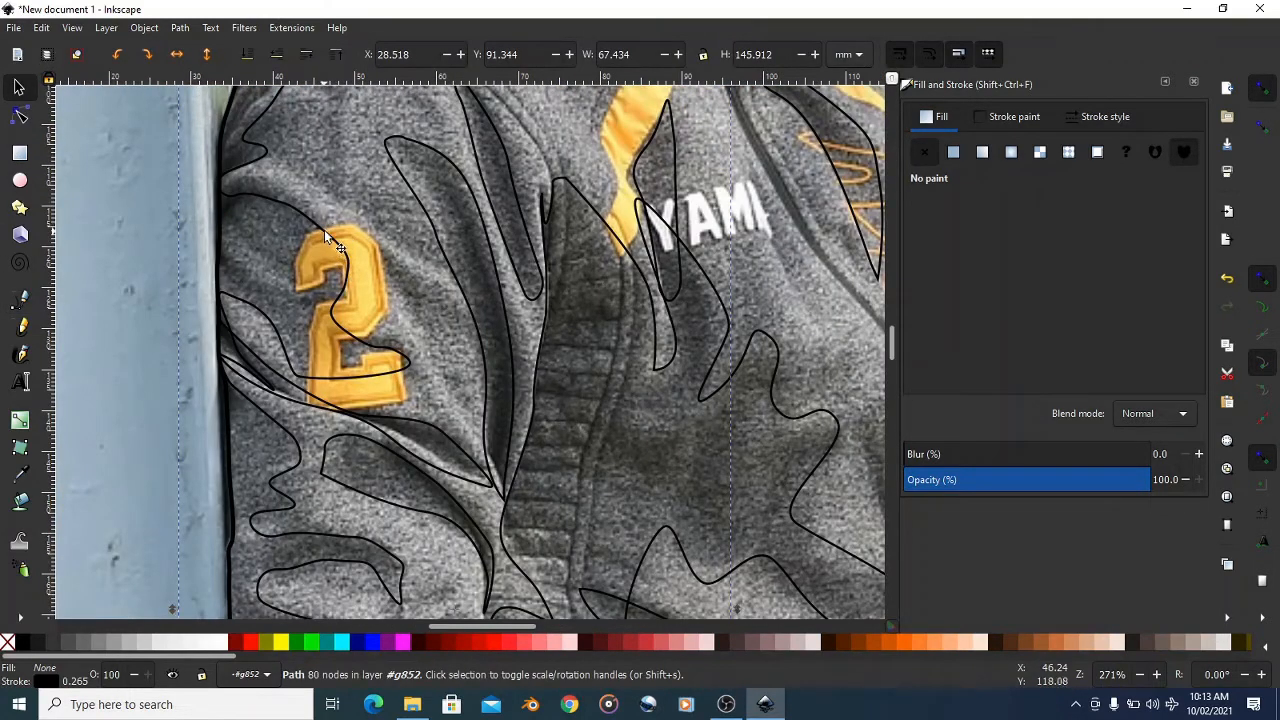
{"action": "scroll", "coordinate": [336, 252], "scroll_direction": "down", "scroll_amount": 2}
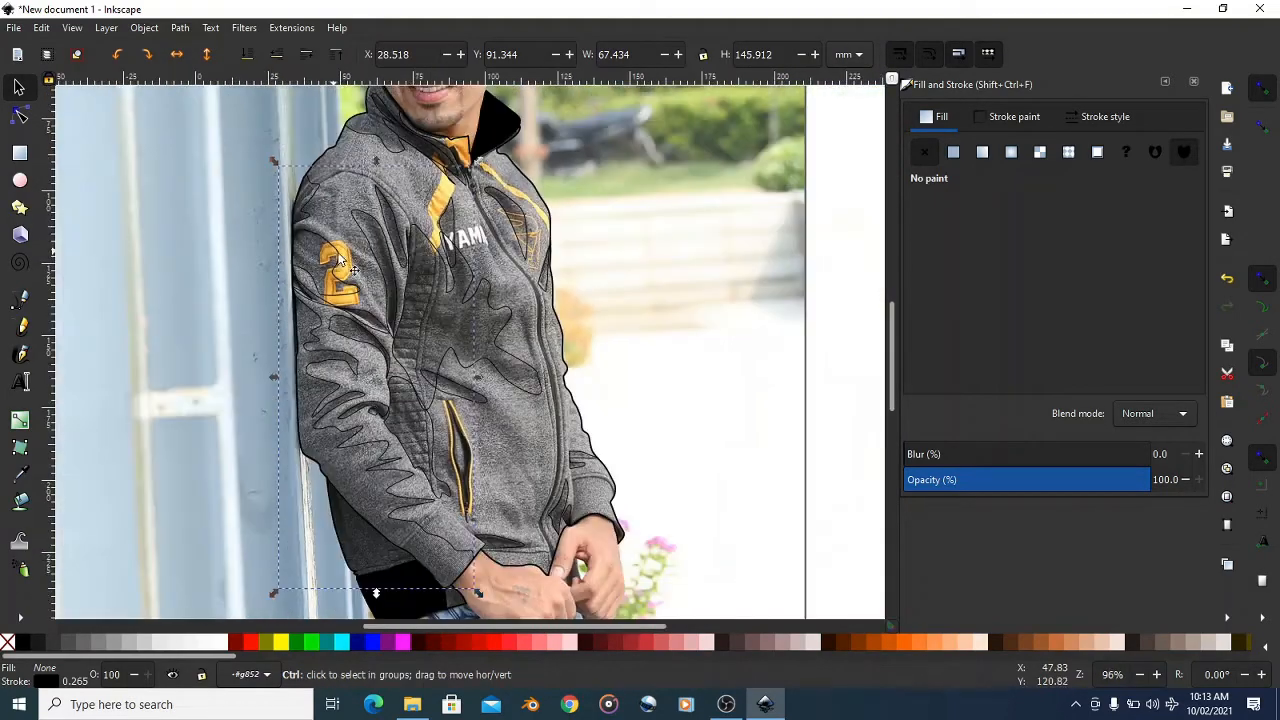
{"action": "scroll", "coordinate": [371, 210], "scroll_direction": "up", "scroll_amount": 3}
{"action": "left_click", "coordinate": [368, 213], "text": "shift"}
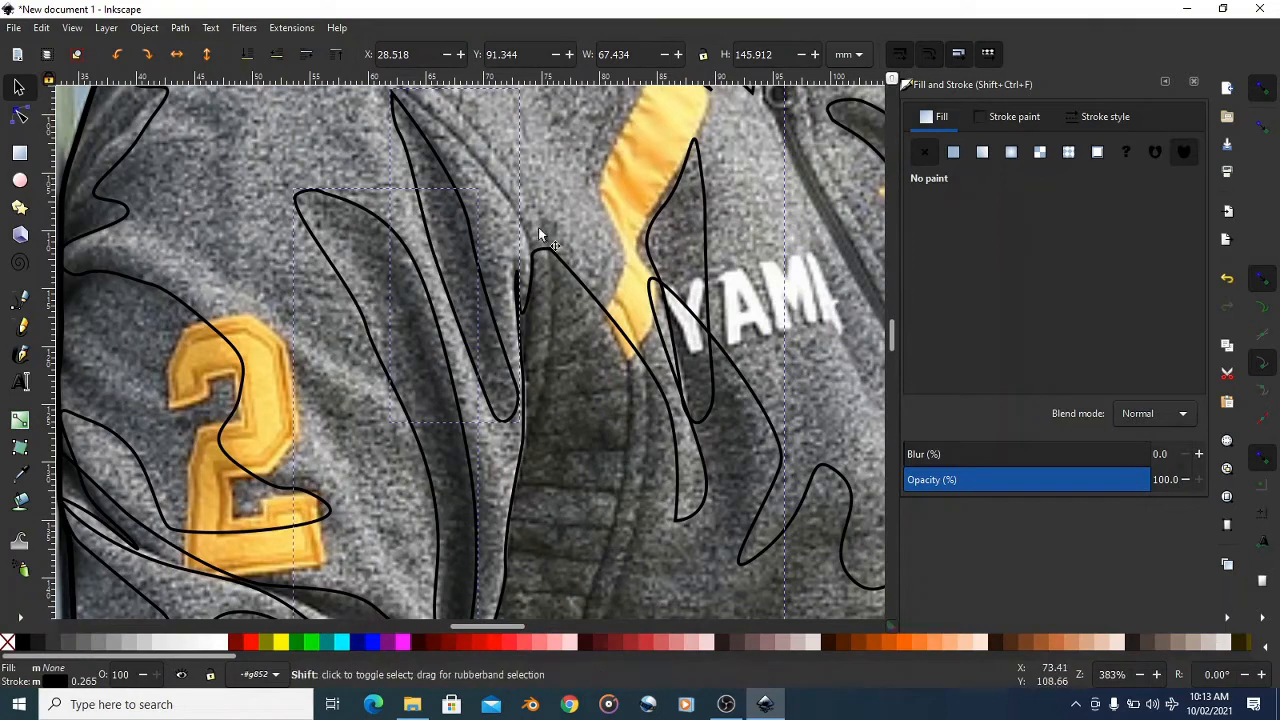
{"action": "scroll", "coordinate": [508, 226], "scroll_direction": "down", "scroll_amount": 3}
{"action": "left_click", "coordinate": [508, 226], "text": "shift"}
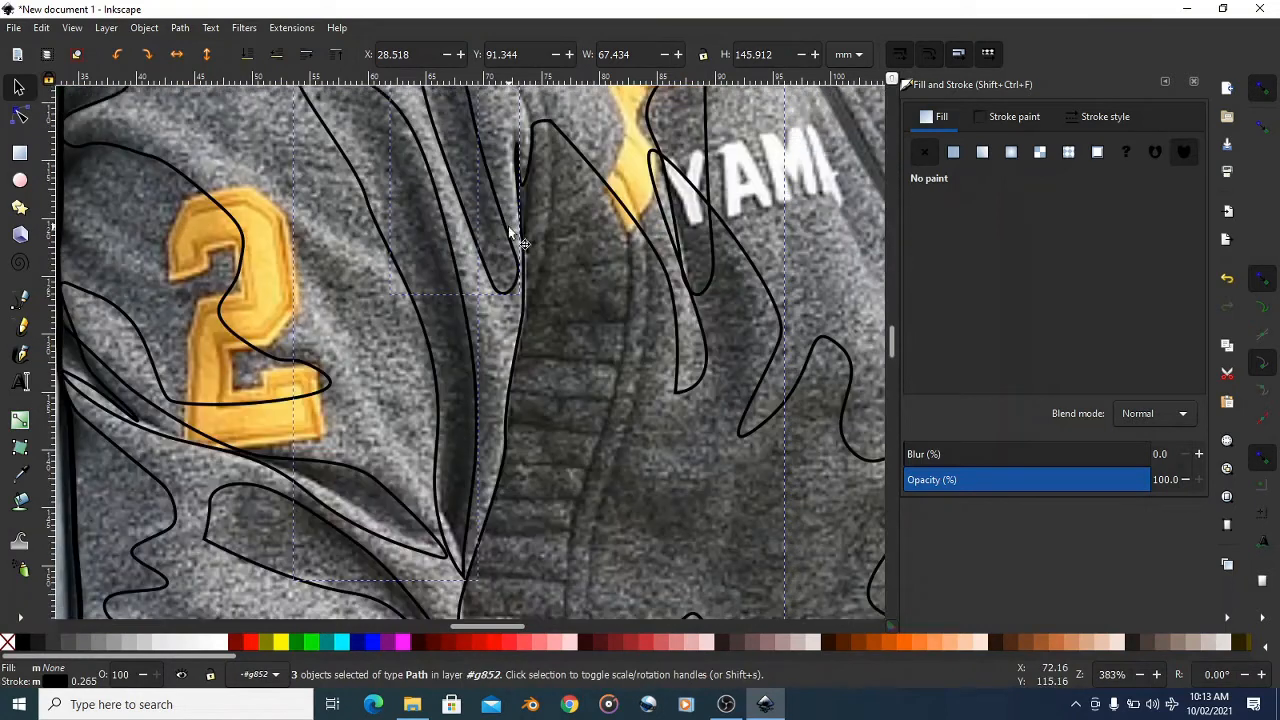
{"action": "left_click", "coordinate": [576, 150], "text": "shift"}
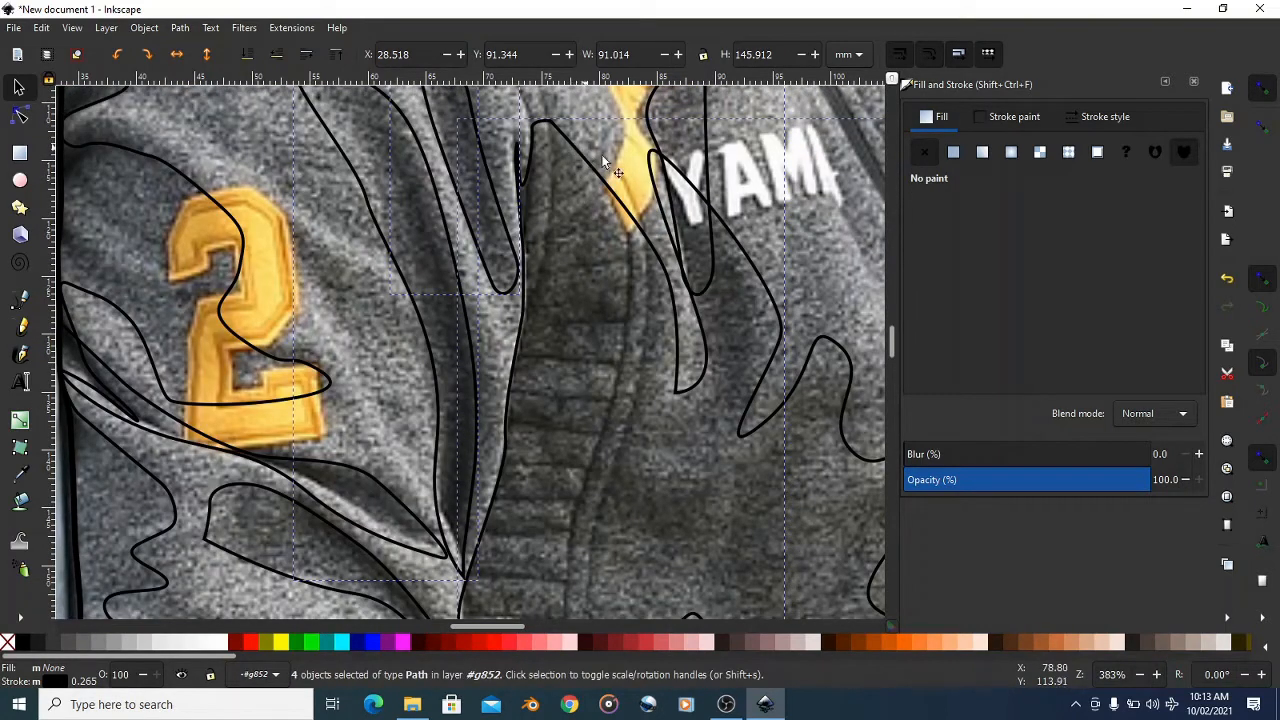
{"action": "left_click", "coordinate": [705, 166], "text": "shift"}
- Add the elbow fold shadows and the slanted shadow above the pocket to the selection
{"action": "scroll", "coordinate": [780, 333], "scroll_direction": "down", "scroll_amount": 8}
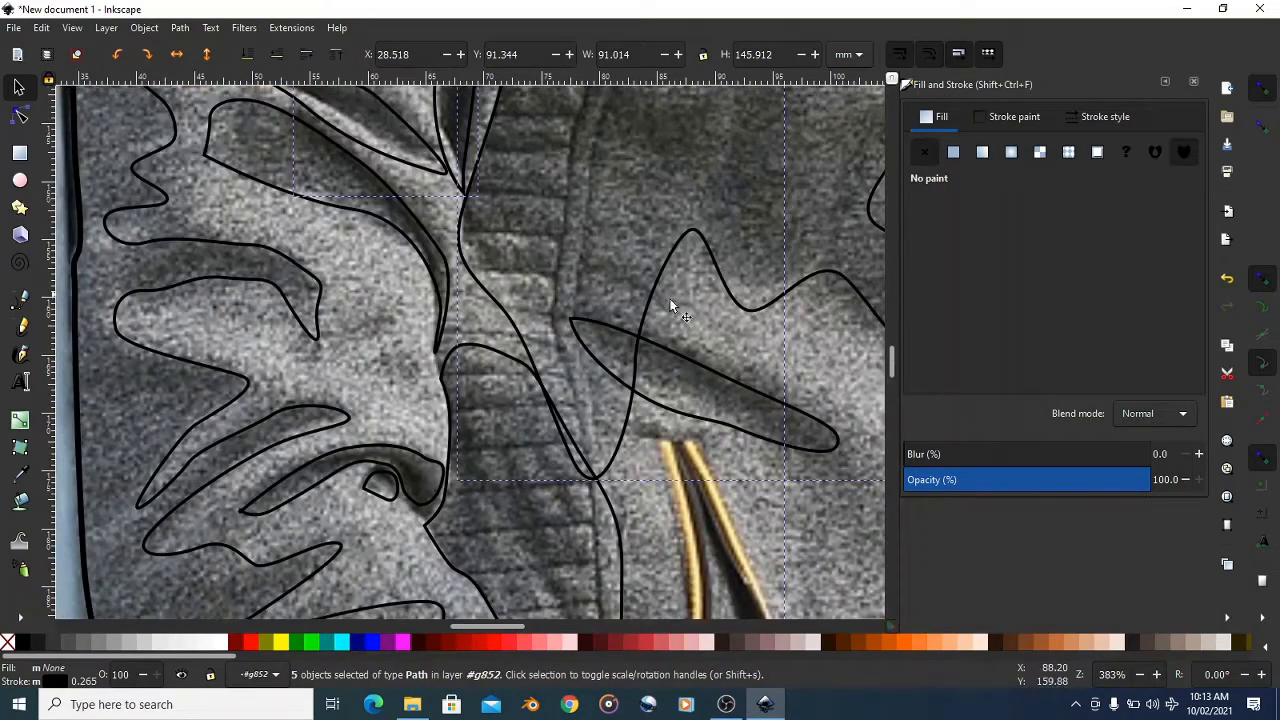
{"action": "scroll", "coordinate": [427, 349], "scroll_direction": "down", "scroll_amount": 4}
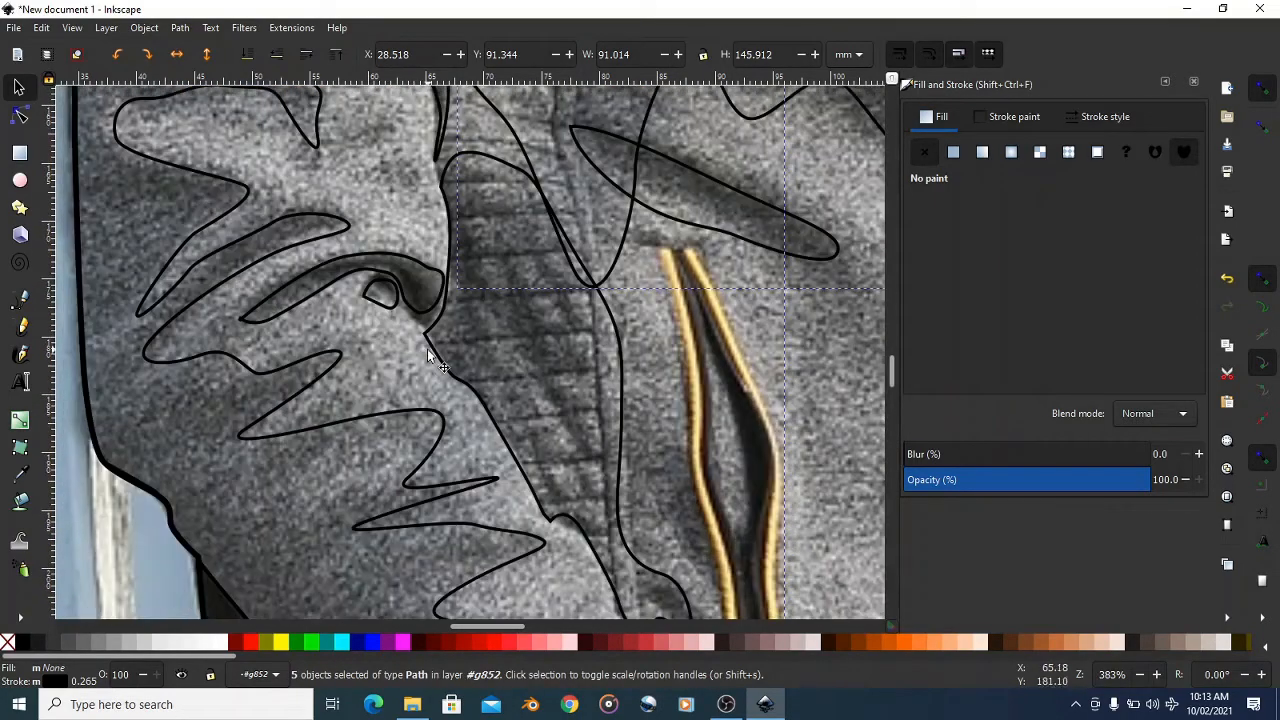
{"action": "left_click", "coordinate": [366, 298], "text": "shift"}
{"action": "left_click", "coordinate": [312, 296], "text": "shift"}
{"action": "left_click", "coordinate": [670, 212], "text": "shift"}
{"action": "scroll", "coordinate": [480, 230], "scroll_direction": "down", "scroll_amount": 2}
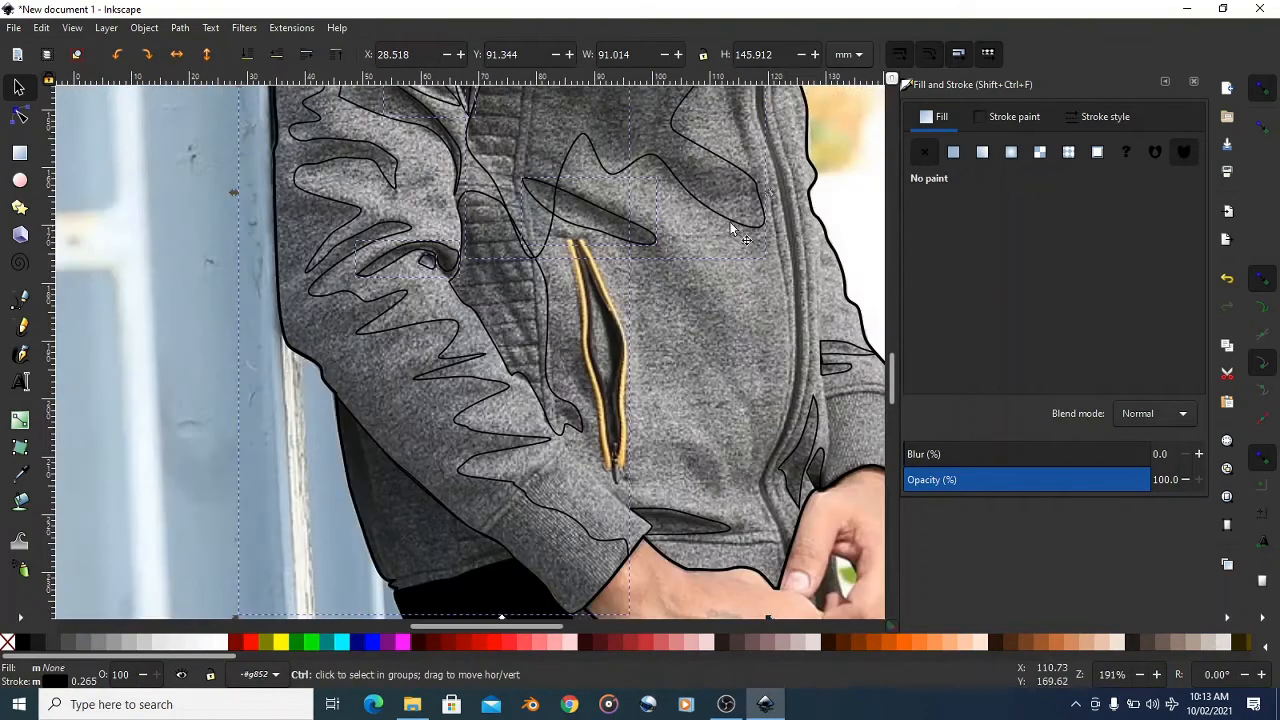
{"action": "scroll", "coordinate": [584, 284], "scroll_direction": "up", "scroll_amount": 3}
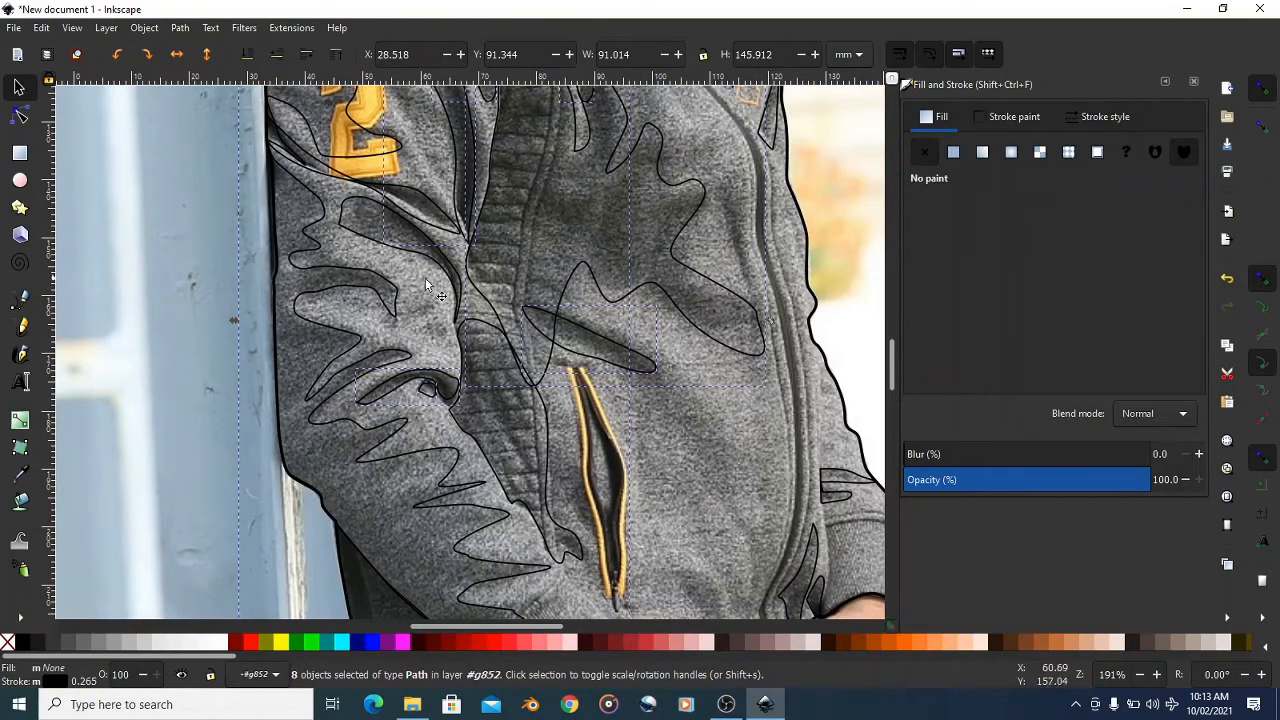
- Give the selected shadows a flat fill and sample its colour, 4c4d4bff, from the dark sleeve fold below the number 2
{"action": "left_click", "coordinate": [953, 152]}
{"action": "scroll", "coordinate": [676, 262], "scroll_direction": "down", "scroll_amount": 3}
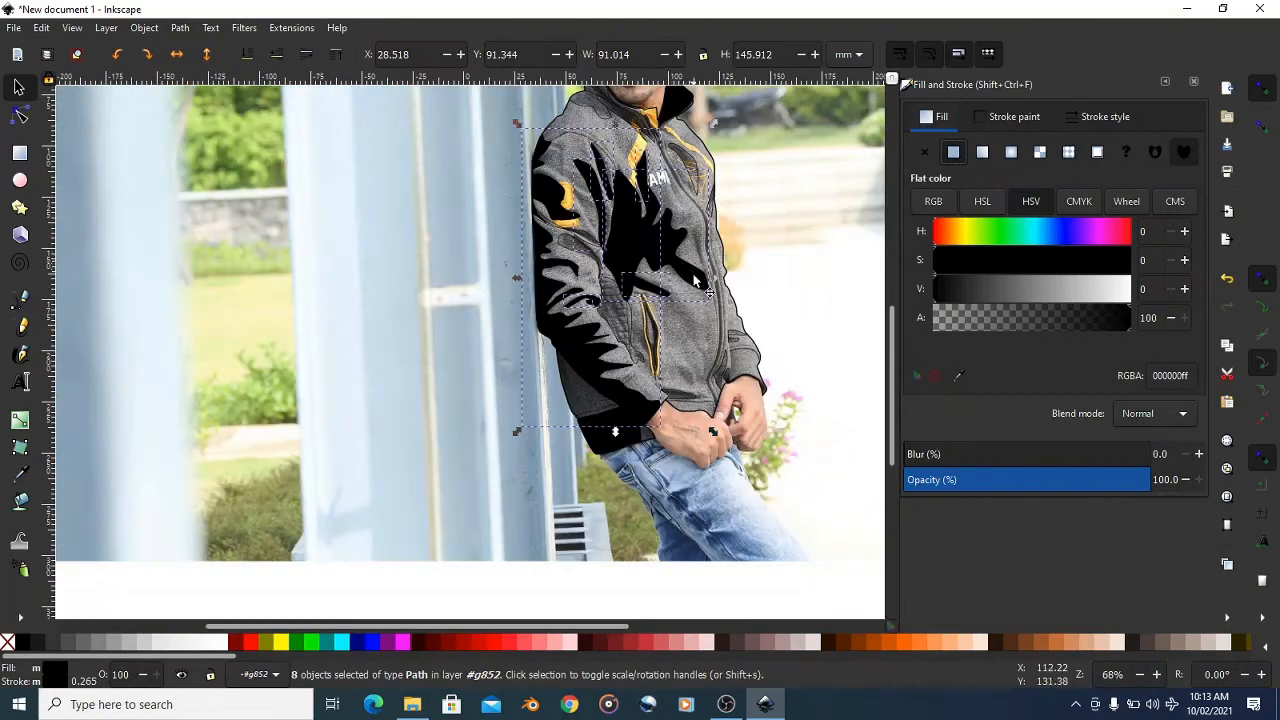
{"action": "scroll", "coordinate": [697, 281], "scroll_direction": "up", "scroll_amount": 2}
{"action": "scroll", "coordinate": [620, 352], "scroll_direction": "down", "scroll_amount": 2}
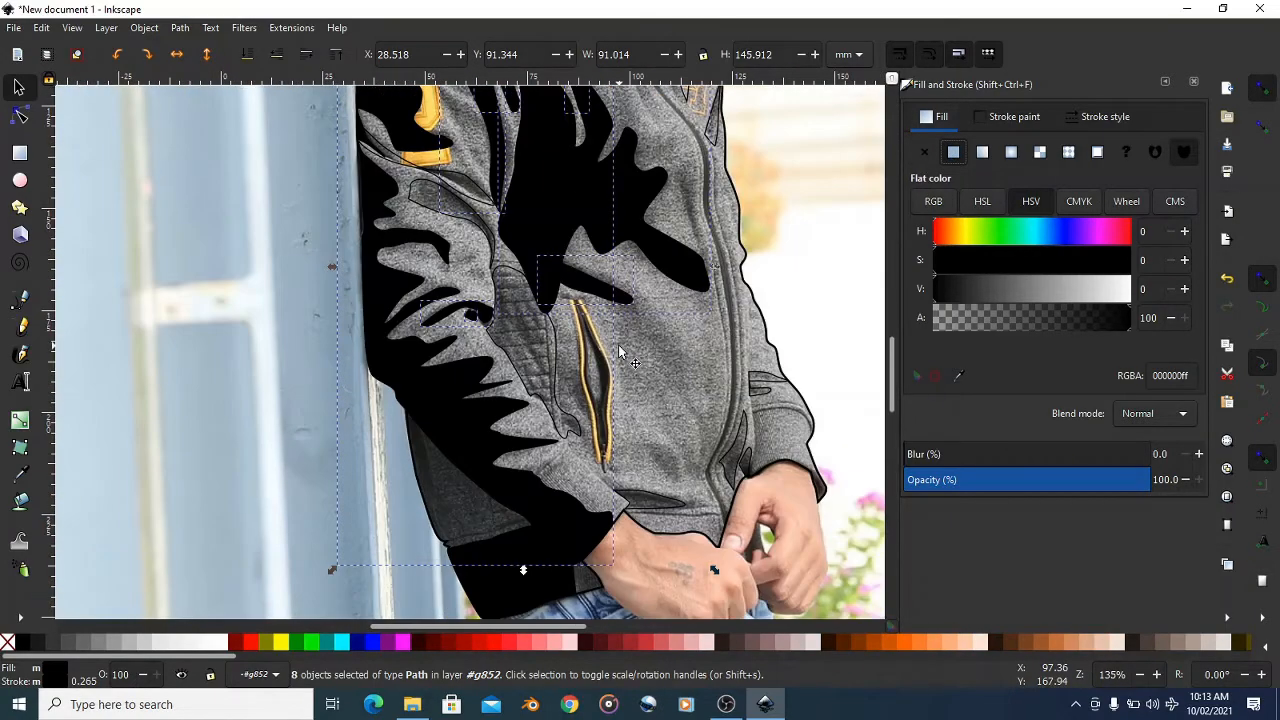
{"action": "scroll", "coordinate": [655, 355], "scroll_direction": "up", "scroll_amount": 4}
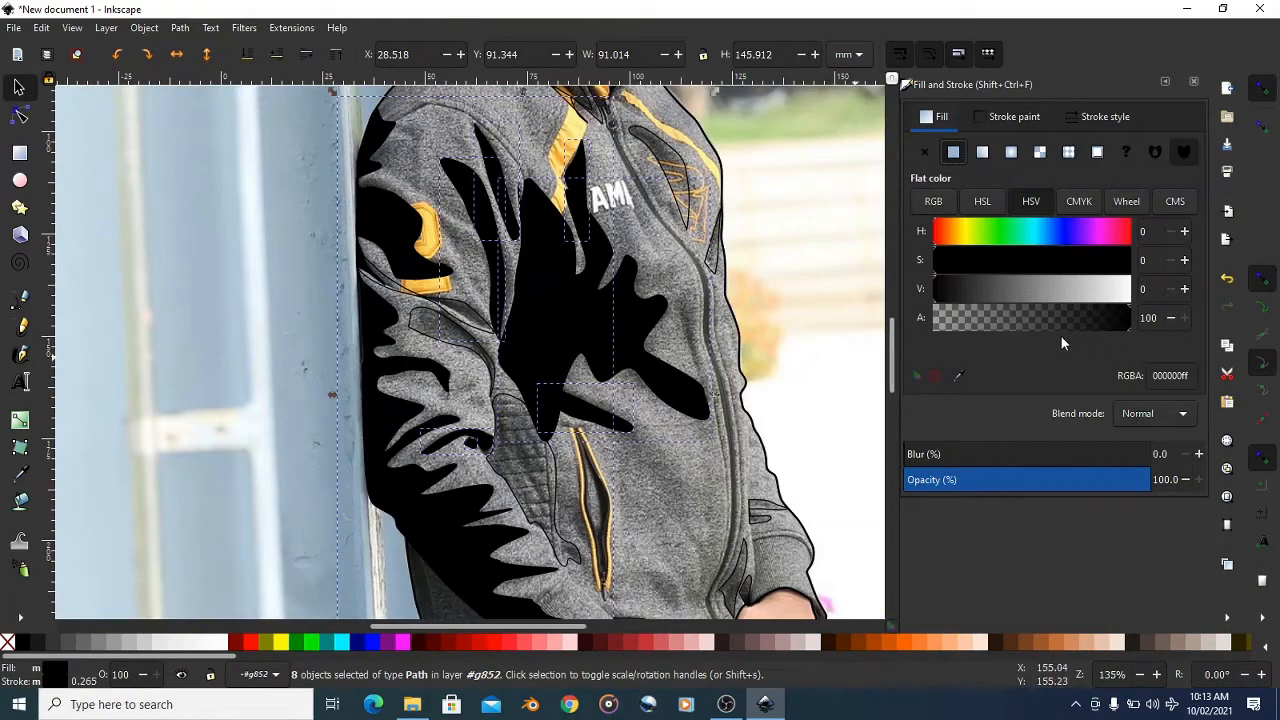
{"action": "left_click", "coordinate": [958, 377]}
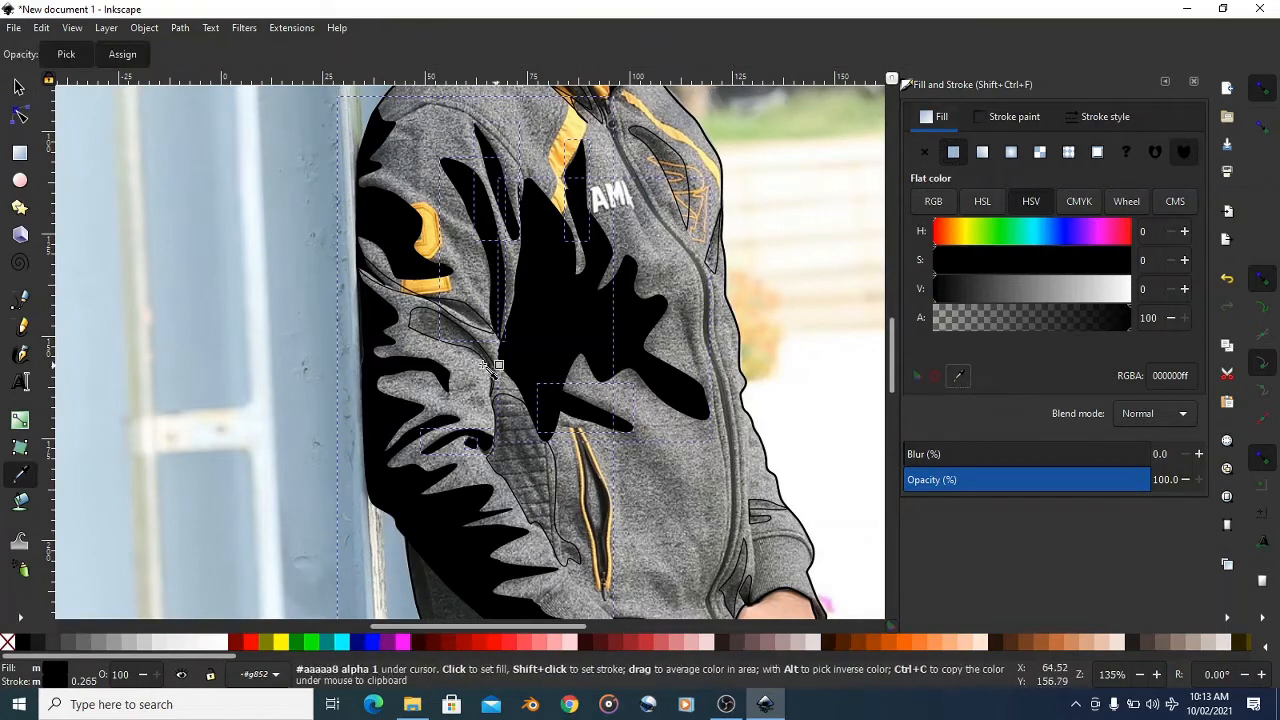
{"action": "left_click", "coordinate": [425, 328]}
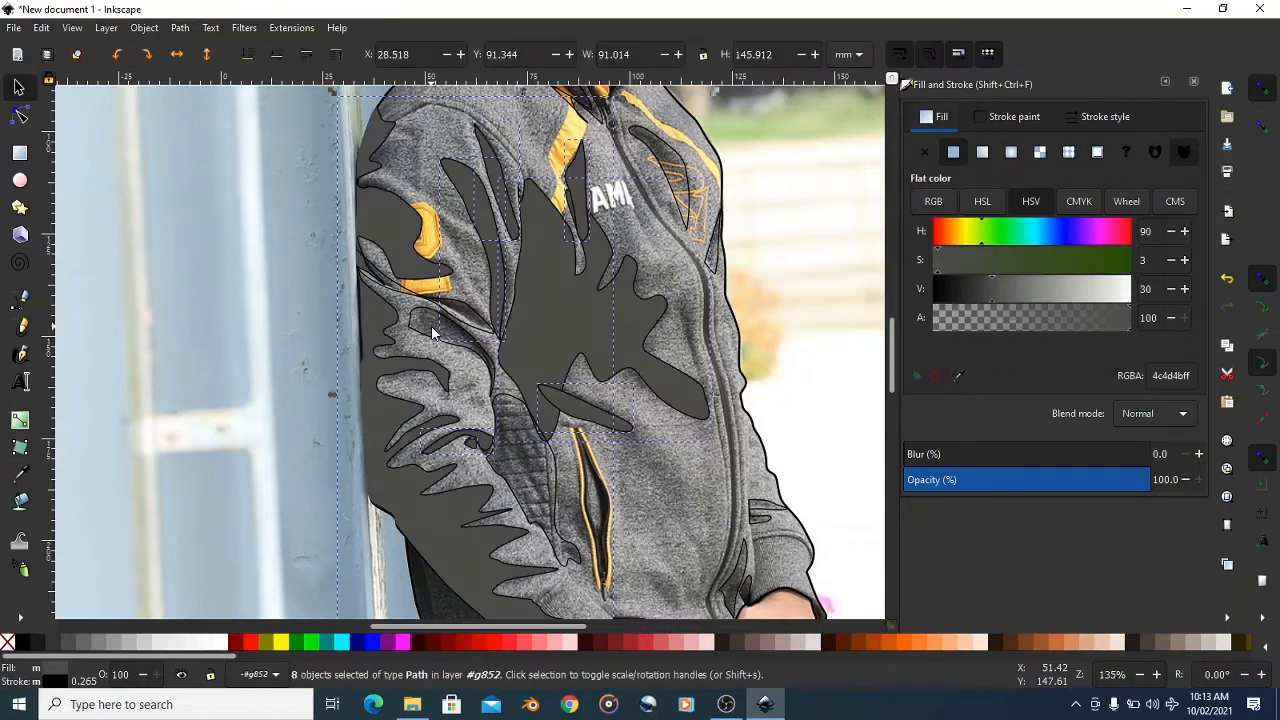
- Darken the shadows' fill slightly, remove their stroke and deselect them
{"action": "scroll", "coordinate": [672, 322], "scroll_direction": "down", "scroll_amount": 2, "text": "ctrl"}
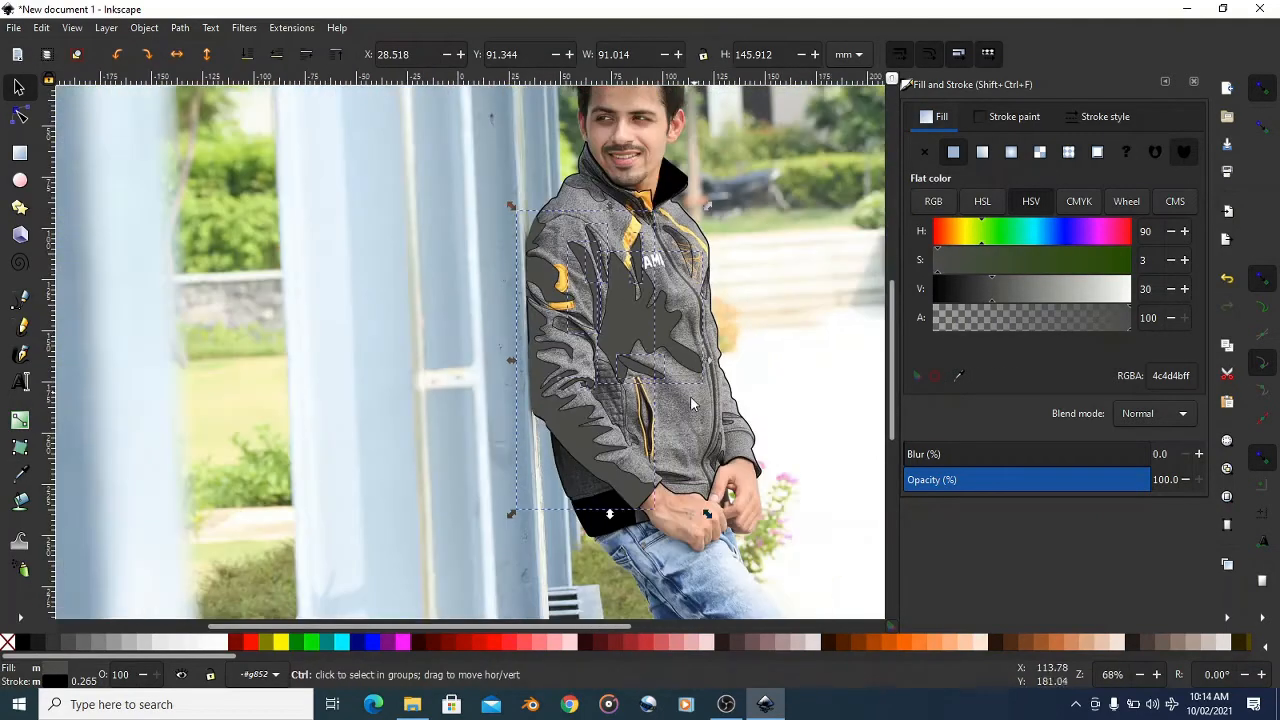
{"action": "scroll", "coordinate": [664, 430], "scroll_direction": "up", "scroll_amount": 2, "text": "ctrl"}
{"action": "scroll", "coordinate": [664, 430], "scroll_direction": "up", "scroll_amount": 1, "text": "ctrl"}
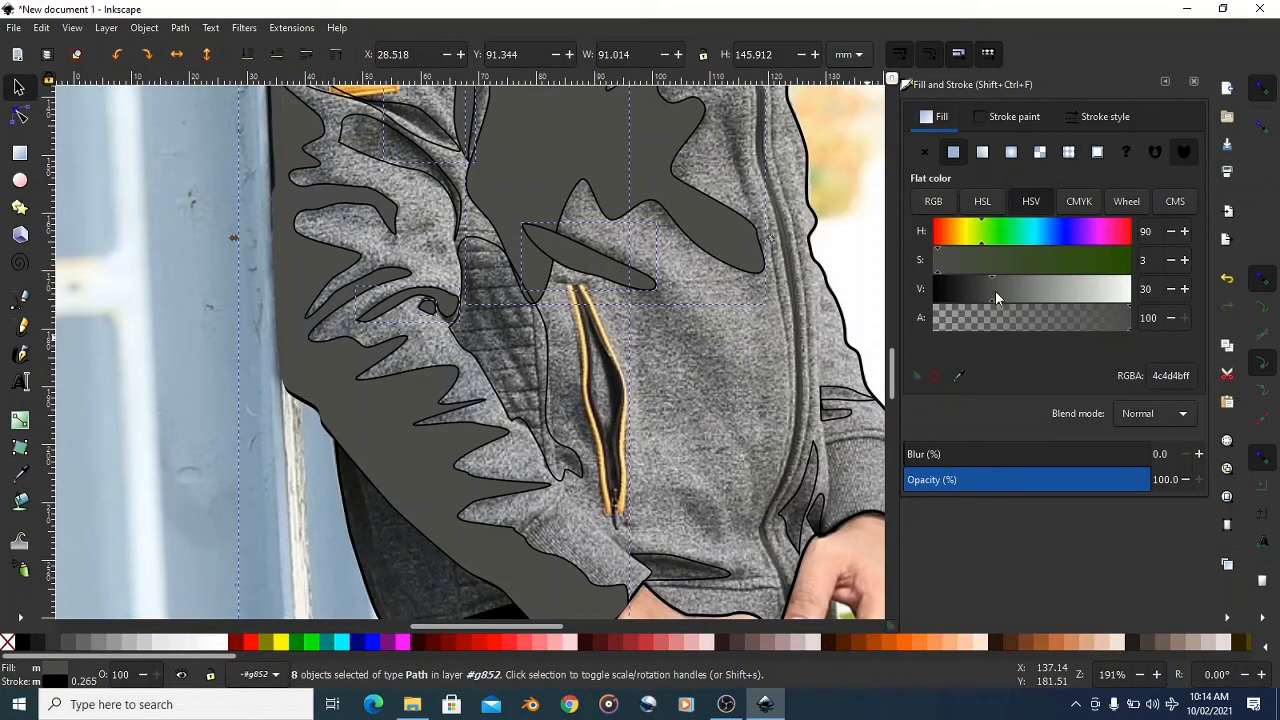
{"action": "left_click_drag", "start_coordinate": [989, 294], "coordinate": [982, 296]}
{"action": "left_click", "coordinate": [1013, 117]}
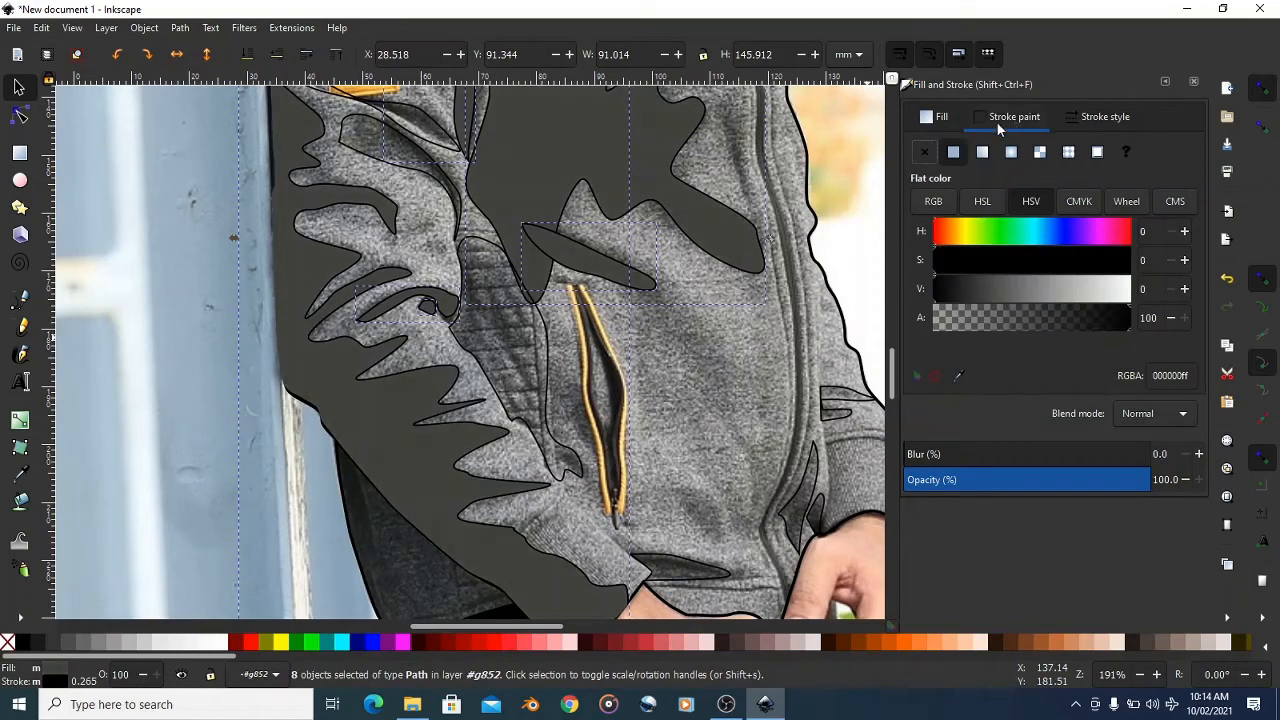
{"action": "left_click", "coordinate": [920, 152]}
{"action": "scroll", "coordinate": [526, 321], "scroll_direction": "down", "scroll_amount": 2, "text": "ctrl"}
{"action": "left_click", "coordinate": [568, 318]}
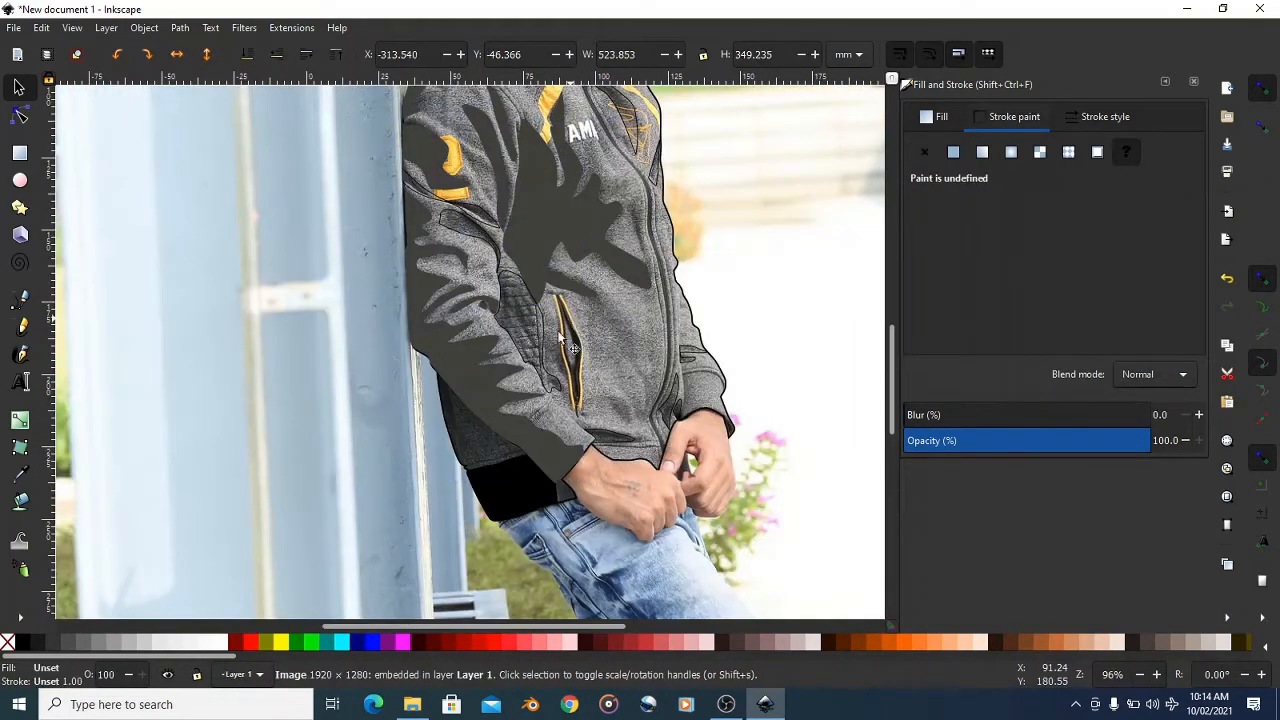
- Enter the clipped jacket group again and select the two shadow shapes around the orange lettering on the far chest
{"action": "scroll", "coordinate": [512, 362], "scroll_direction": "down", "scroll_amount": 2, "text": "ctrl"}
{"action": "scroll", "coordinate": [524, 276], "scroll_direction": "up", "scroll_amount": 4, "text": "ctrl"}
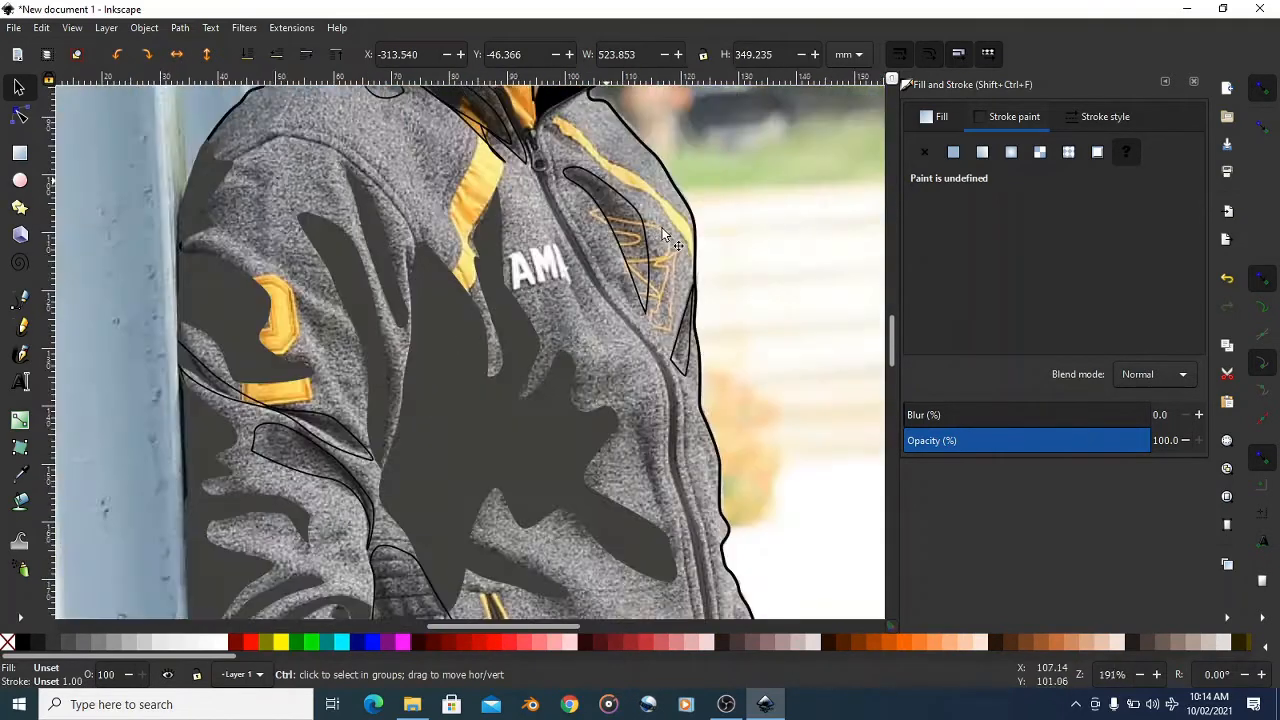
{"action": "scroll", "coordinate": [663, 234], "scroll_direction": "up", "scroll_amount": 2, "text": "ctrl"}
{"action": "left_click", "coordinate": [645, 230]}
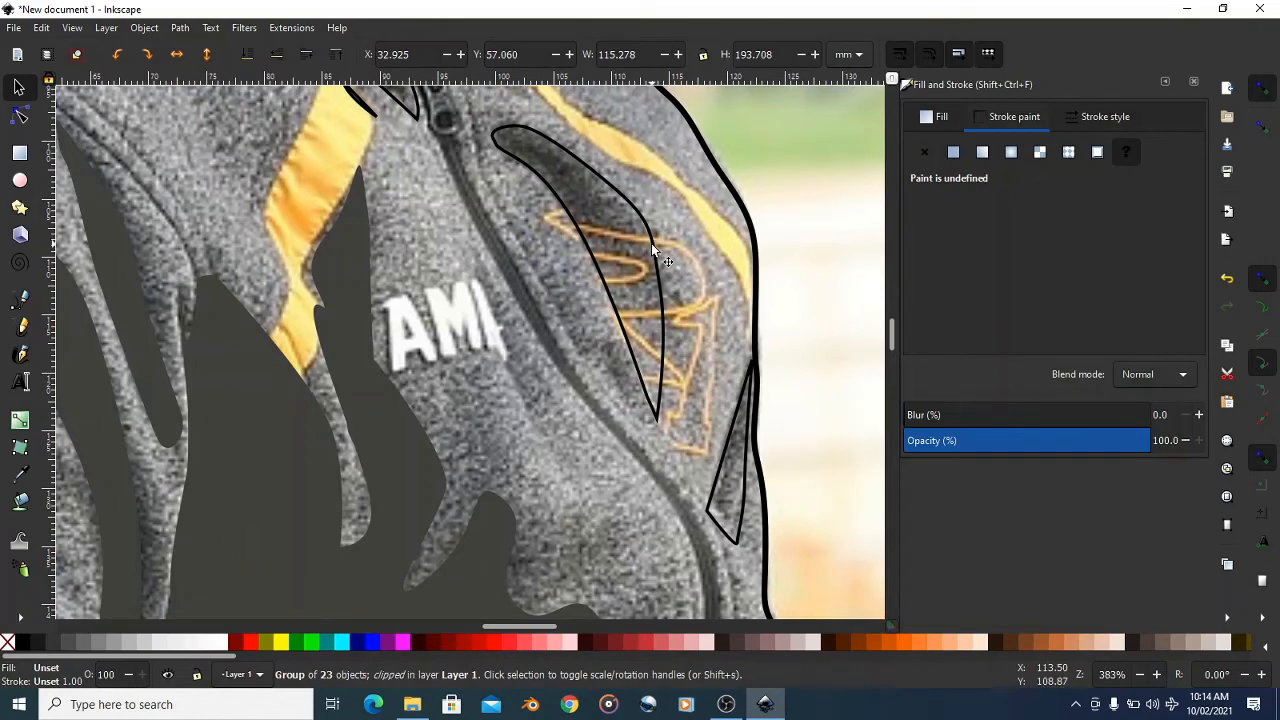
{"action": "scroll", "coordinate": [651, 243], "scroll_direction": "down", "scroll_amount": 2, "text": "ctrl"}
{"action": "left_click", "coordinate": [573, 236]}
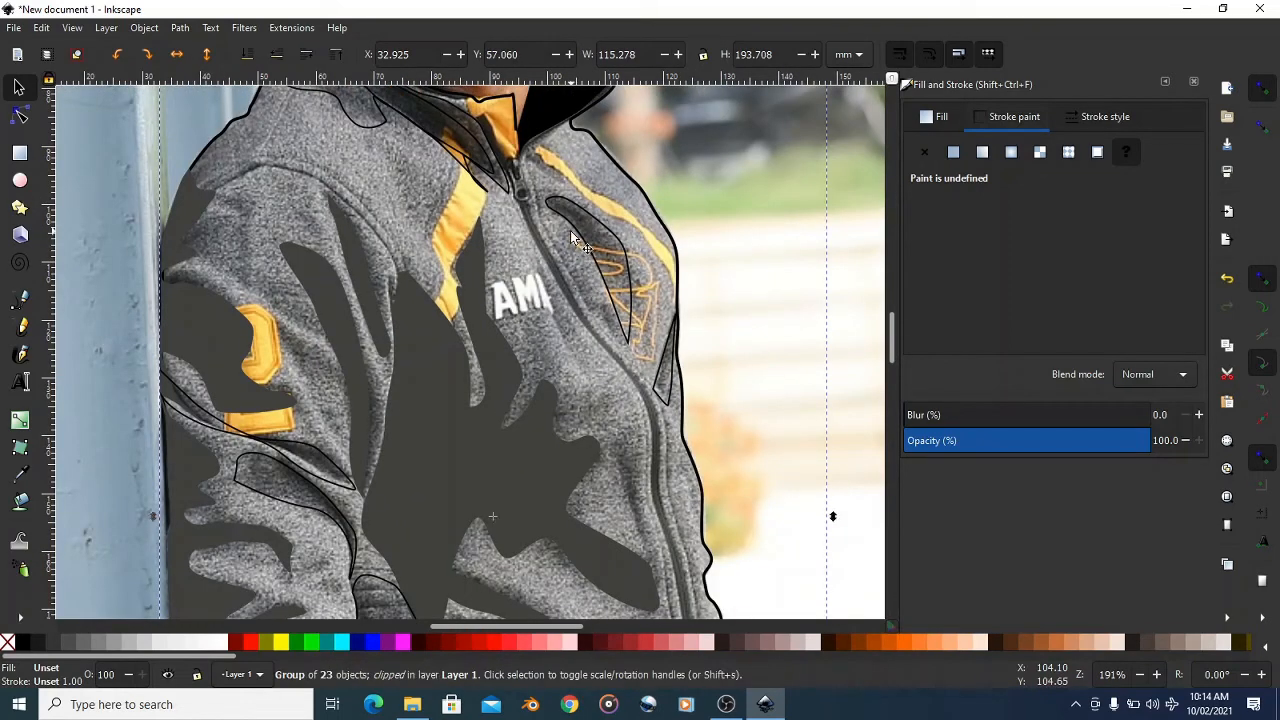
{"action": "scroll", "coordinate": [667, 226], "scroll_direction": "up", "scroll_amount": 2, "text": "ctrl"}
{"action": "right_click", "coordinate": [634, 186]}
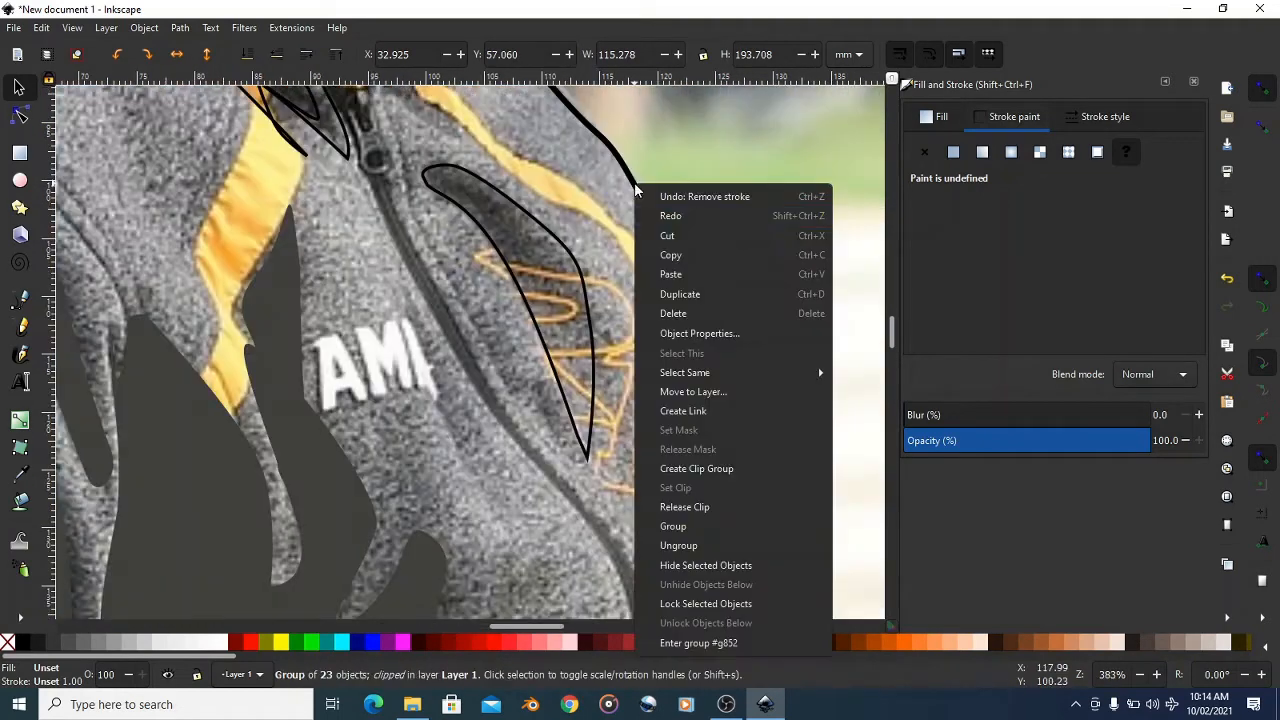
{"action": "left_click", "coordinate": [722, 645]}
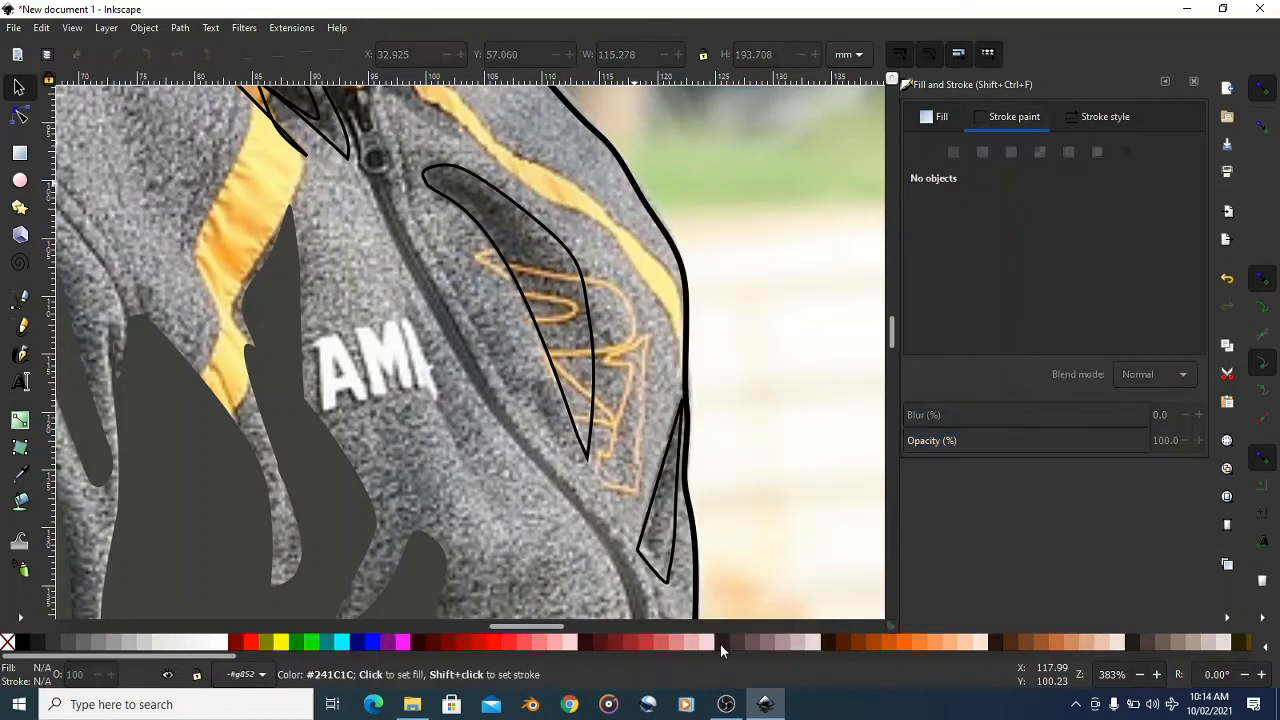
{"action": "left_click", "coordinate": [591, 315]}
{"action": "left_click", "coordinate": [654, 501], "text": "shift"}
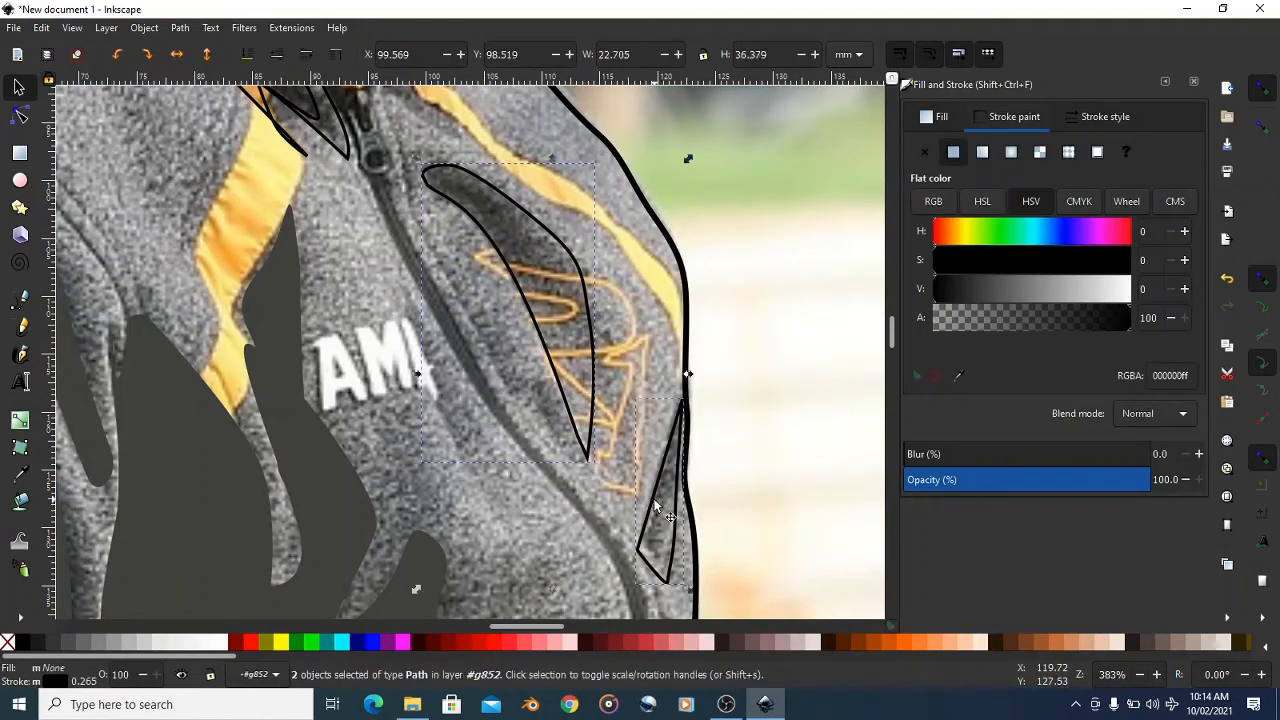
- Add the shadow shape on the far sleeve, just above the cuff, to the selected chest shadows
{"action": "scroll", "coordinate": [651, 495], "scroll_direction": "down", "scroll_amount": 5}
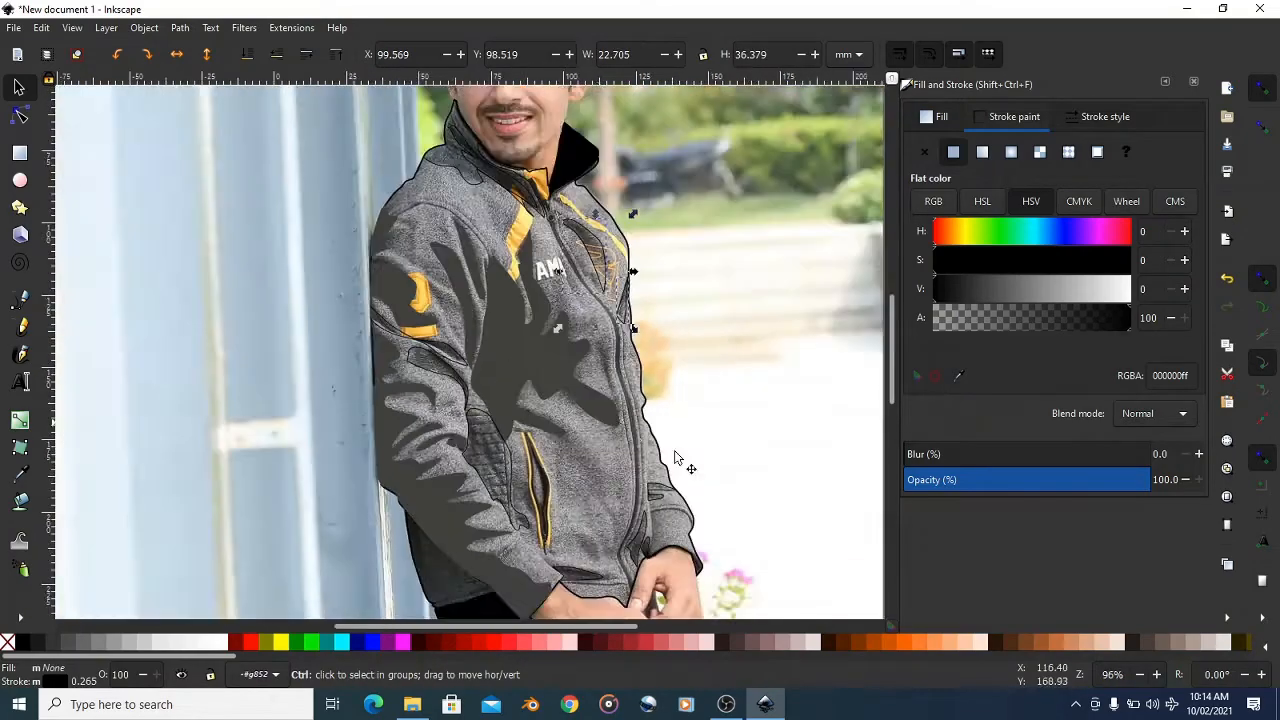
{"action": "scroll", "coordinate": [677, 451], "scroll_direction": "up", "scroll_amount": 5}
{"action": "scroll", "coordinate": [680, 522], "scroll_direction": "up", "scroll_amount": 2}
{"action": "left_click", "coordinate": [433, 319], "text": "shift"}
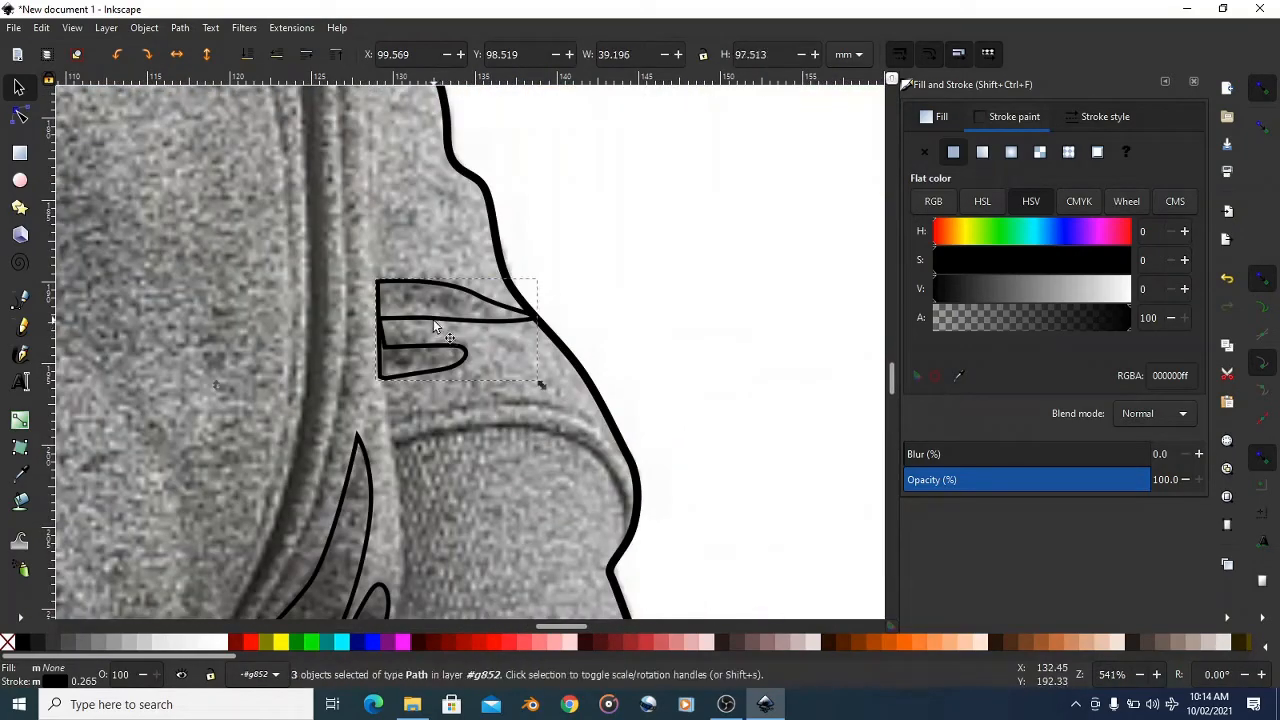
- Remove the stroke from the three selected shadows and give them a flat dark grey fill, 3f403eff
{"action": "scroll", "coordinate": [583, 350], "scroll_direction": "down", "scroll_amount": 5}
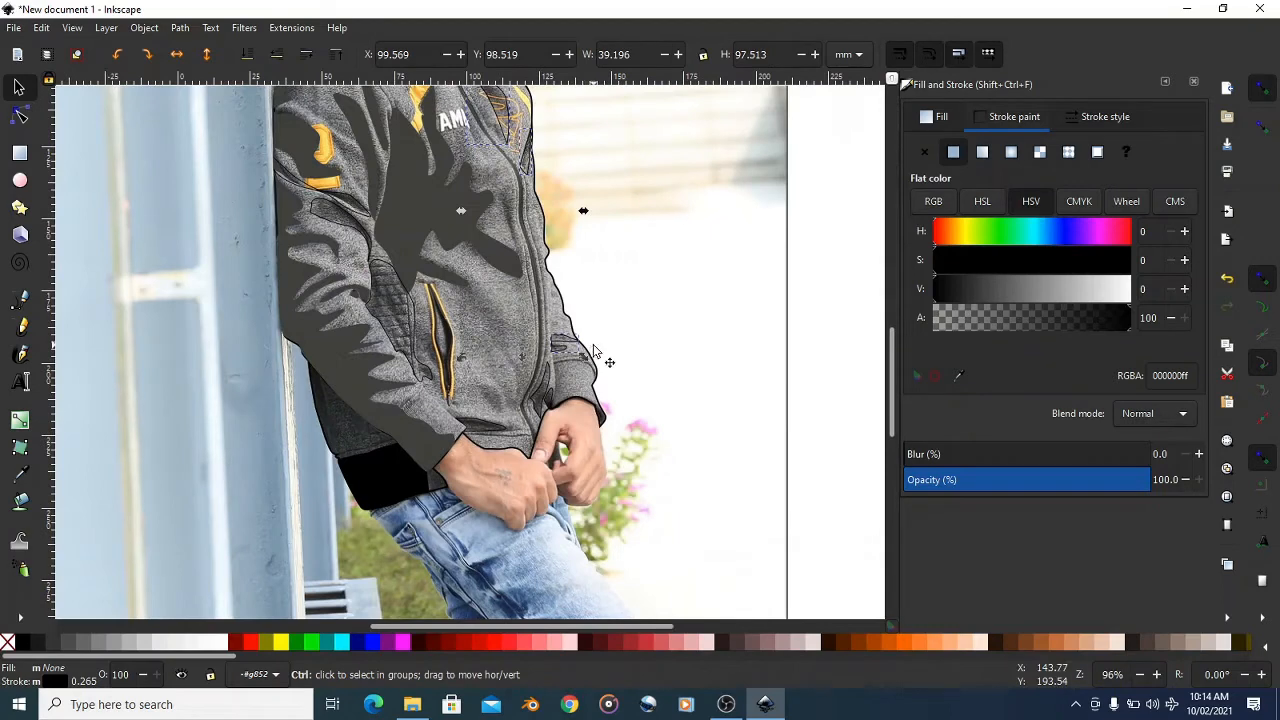
{"action": "scroll", "coordinate": [630, 358], "scroll_direction": "up", "scroll_amount": 1}
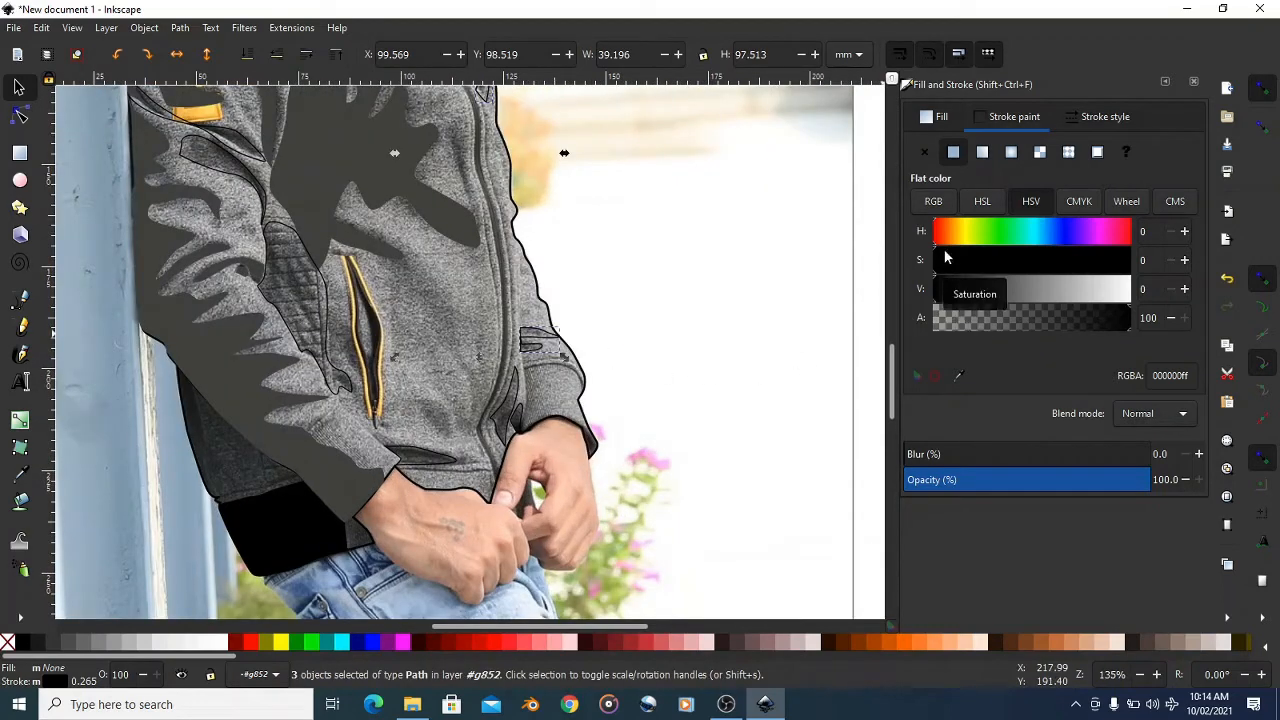
{"action": "left_click", "coordinate": [931, 153]}
{"action": "left_click", "coordinate": [936, 117]}
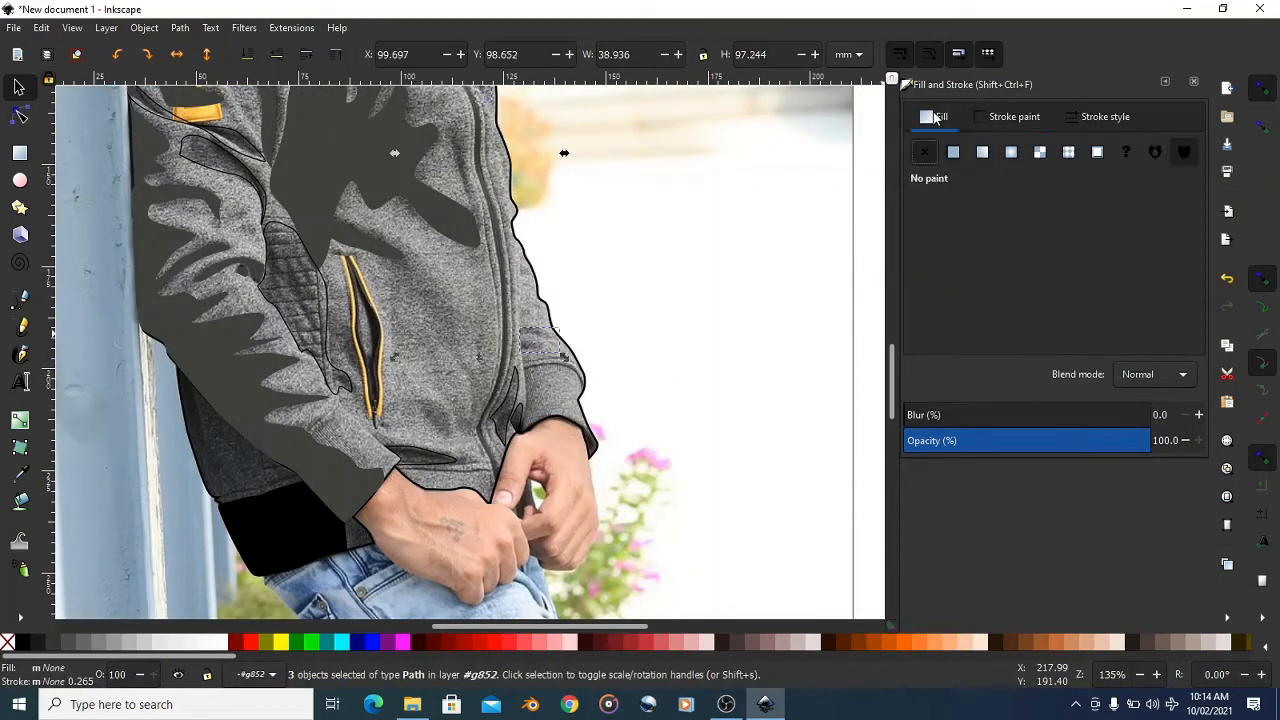
{"action": "left_click", "coordinate": [953, 152]}
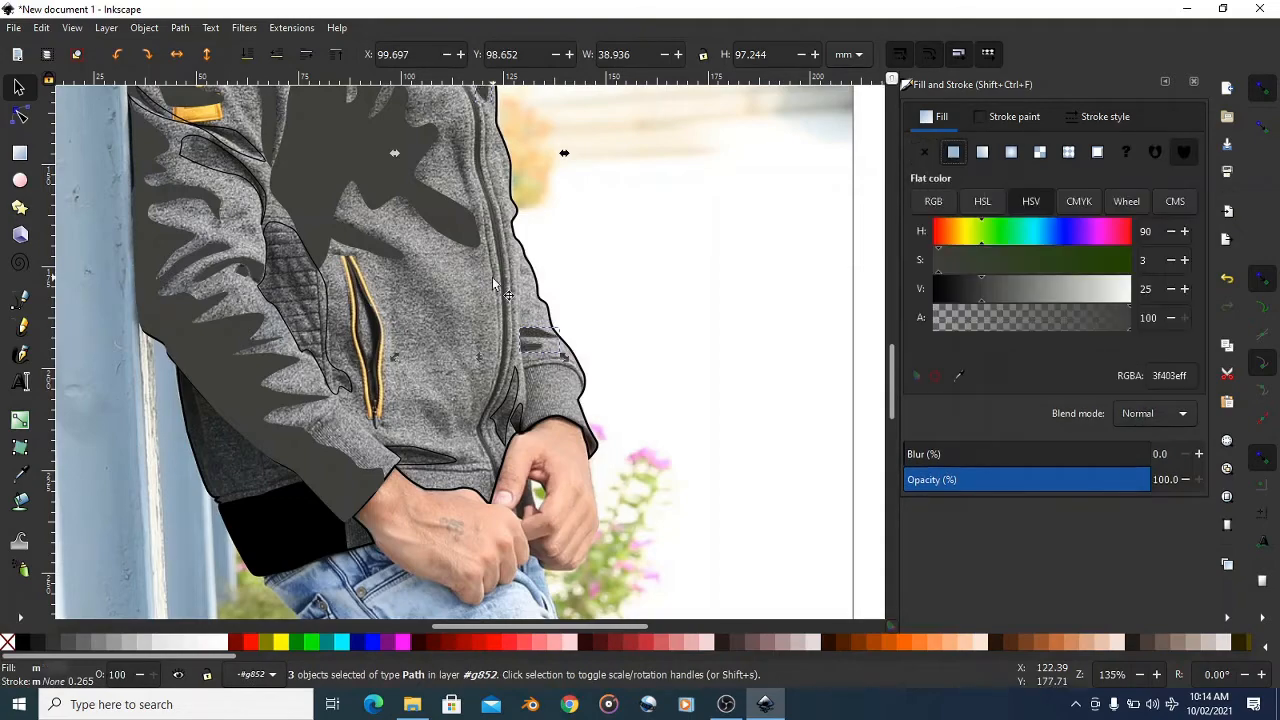
- Give the two shadow shapes between the zipper and the far cuff the same flat dark grey fill and remove their stroke
{"action": "scroll", "coordinate": [509, 297], "scroll_direction": "up", "scroll_amount": 5}
{"action": "scroll", "coordinate": [509, 297], "scroll_direction": "down", "scroll_amount": 5}
{"action": "scroll", "coordinate": [420, 307], "scroll_direction": "up", "scroll_amount": 4, "text": "ctrl"}
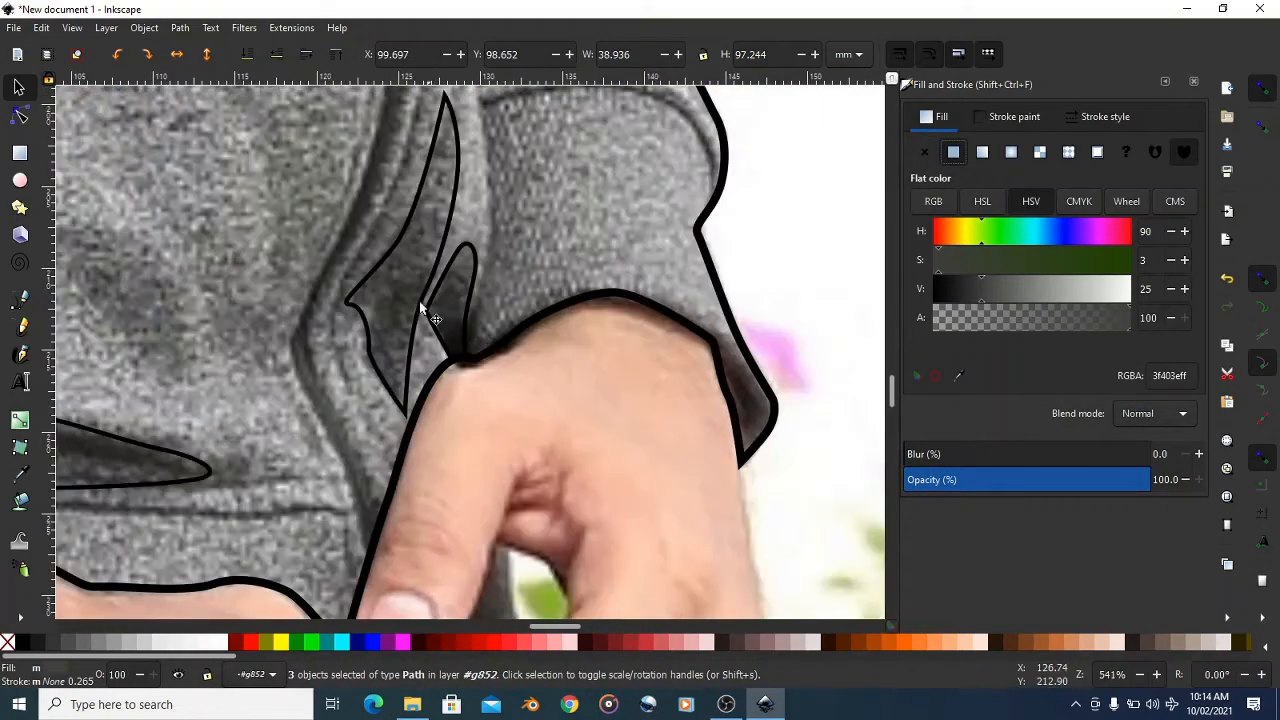
{"action": "left_click", "coordinate": [450, 205]}
{"action": "left_click", "coordinate": [460, 245], "text": "shift"}
{"action": "scroll", "coordinate": [460, 246], "scroll_direction": "up", "scroll_amount": 6}
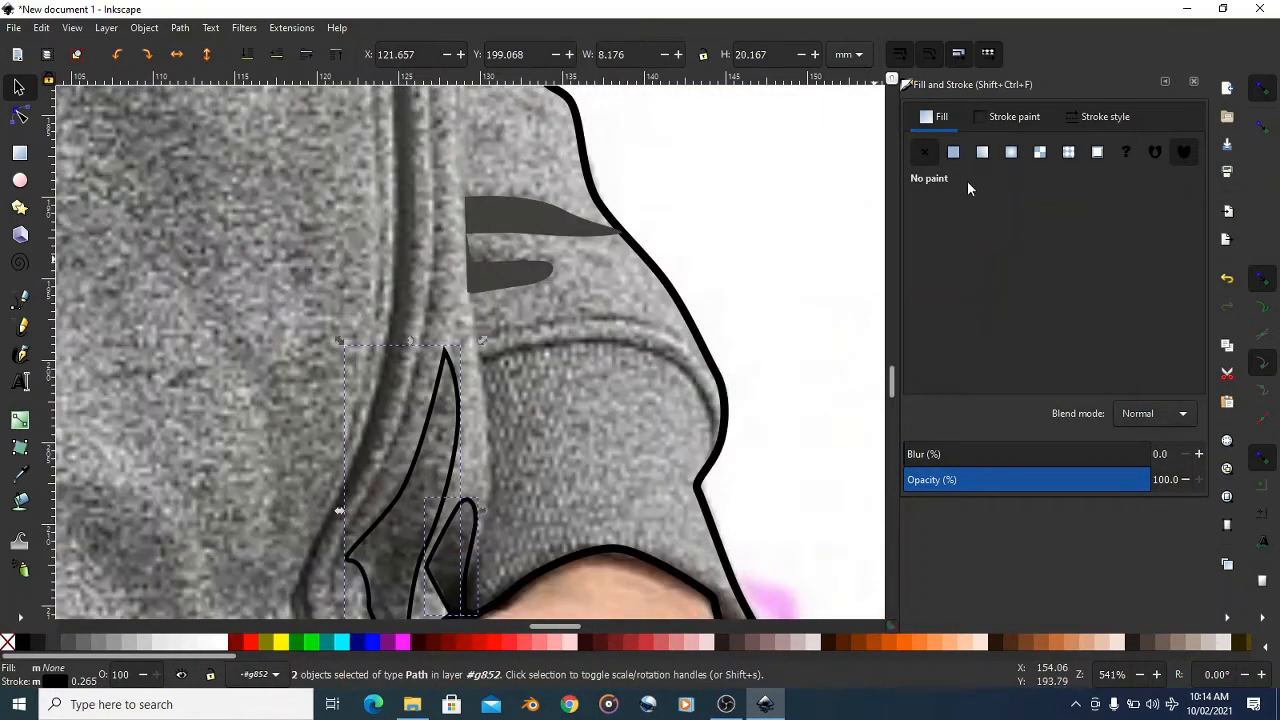
{"action": "left_click", "coordinate": [955, 152]}
{"action": "left_click", "coordinate": [1015, 117]}
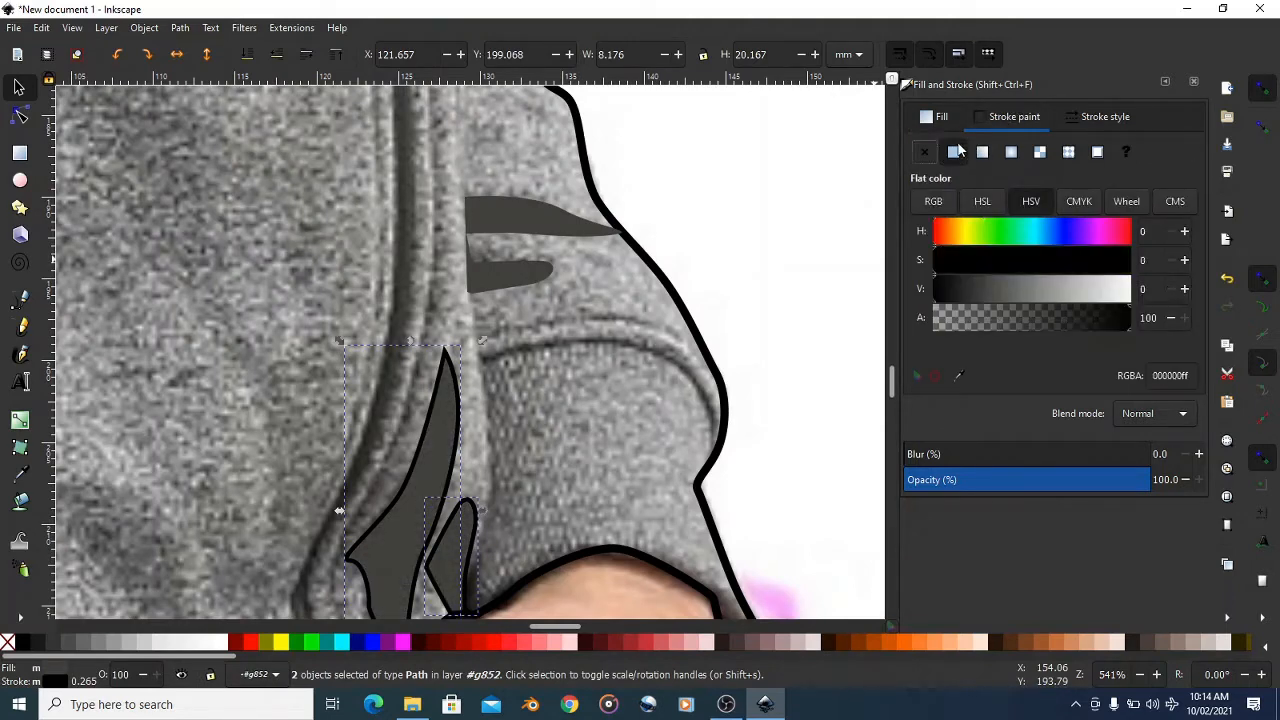
{"action": "left_click", "coordinate": [923, 153]}
- Start a Bezier path at the zipper slider below the collar and trace the zipper down the upper chest
{"action": "scroll", "coordinate": [686, 207], "scroll_direction": "down", "scroll_amount": 10}
{"action": "scroll", "coordinate": [497, 338], "scroll_direction": "up", "scroll_amount": 2}
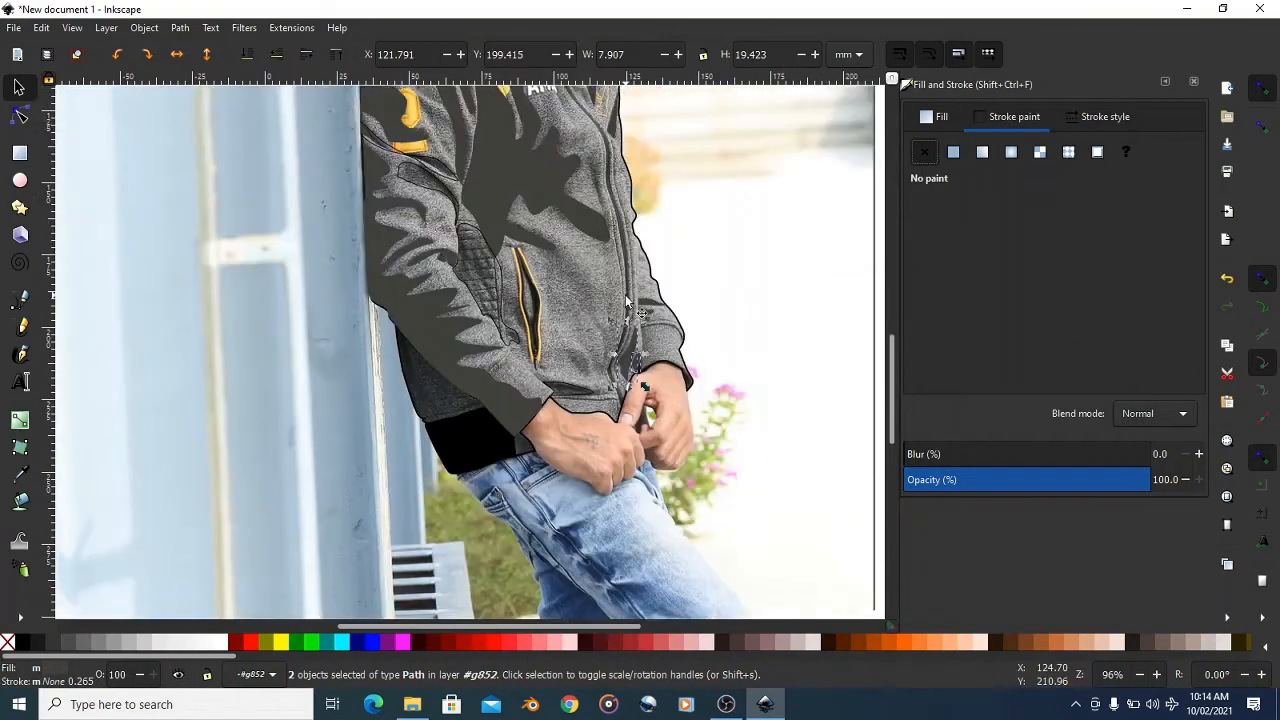
{"action": "scroll", "coordinate": [495, 335], "scroll_direction": "down", "scroll_amount": 2}
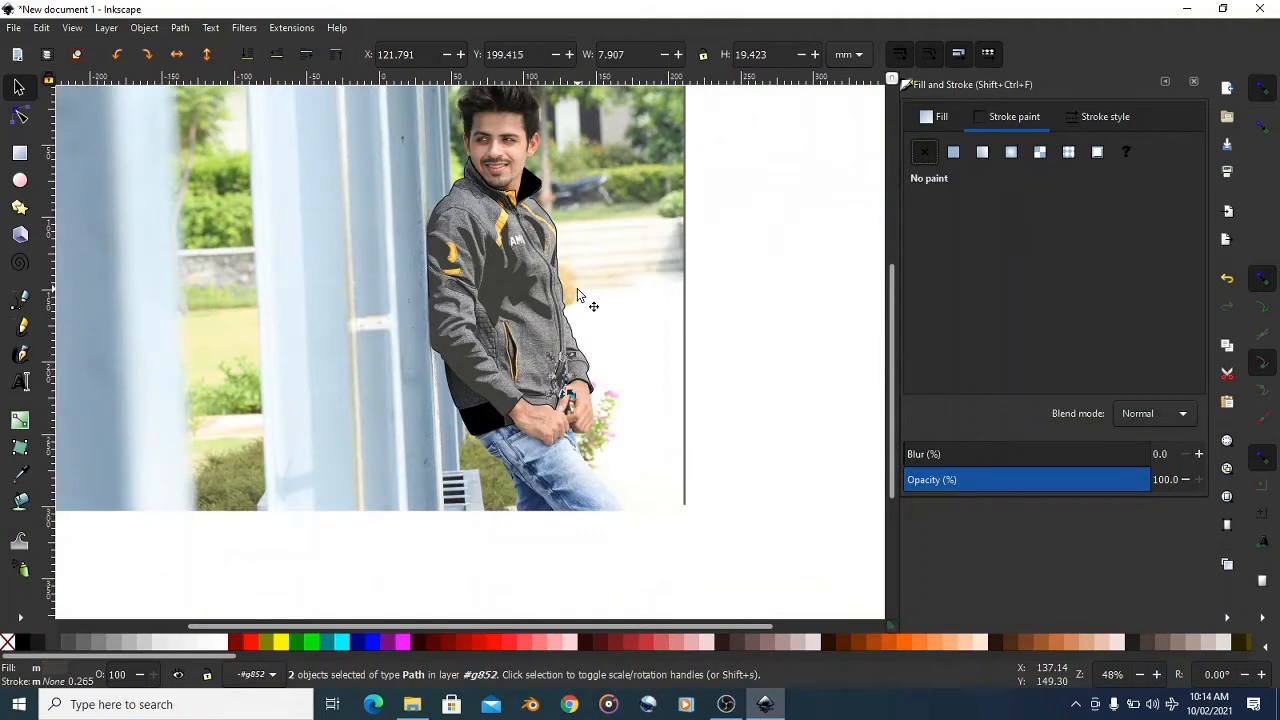
{"action": "scroll", "coordinate": [514, 218], "scroll_direction": "up", "scroll_amount": 5}
{"action": "scroll", "coordinate": [527, 221], "scroll_direction": "down", "scroll_amount": 2}
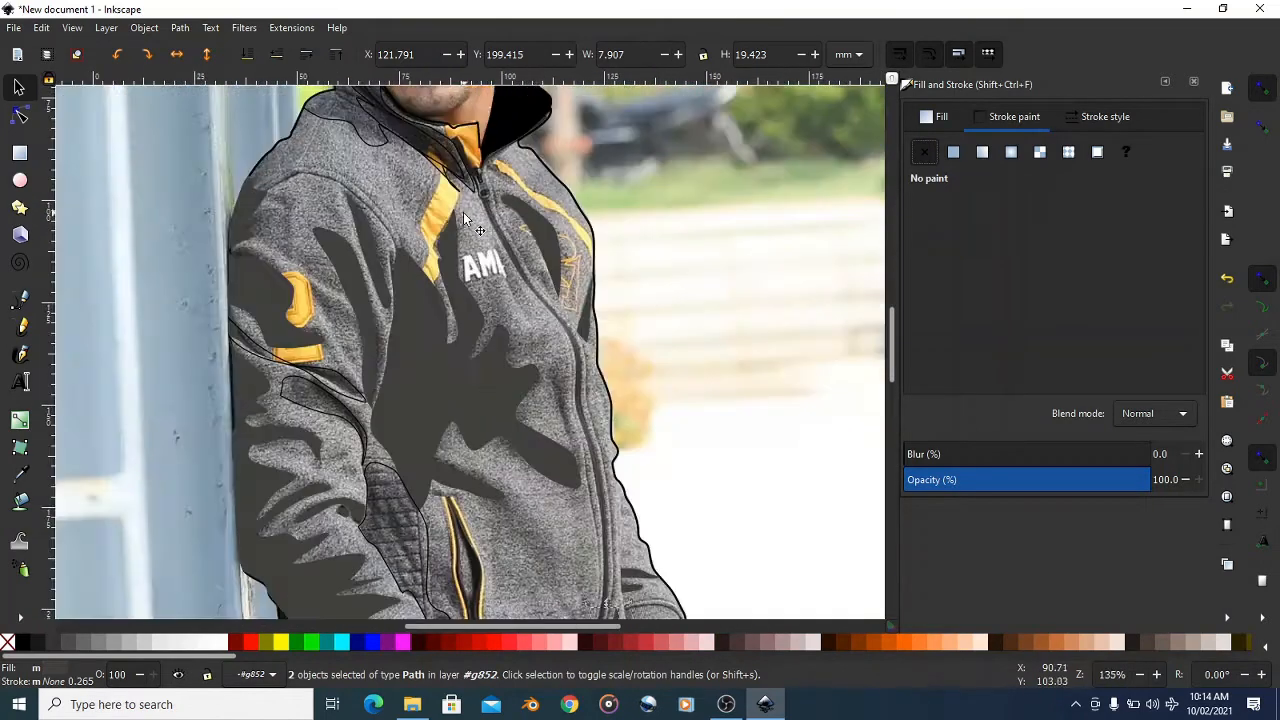
{"action": "scroll", "coordinate": [500, 235], "scroll_direction": "up", "scroll_amount": 1}
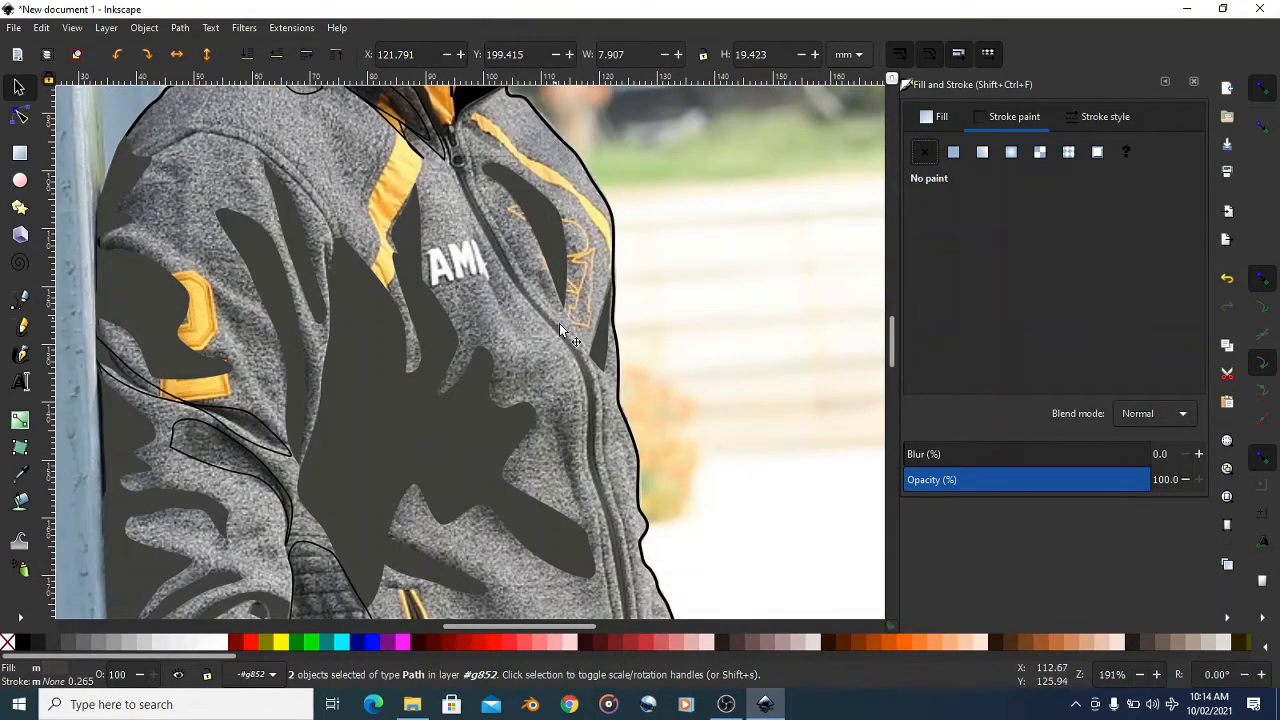
{"action": "scroll", "coordinate": [500, 190], "scroll_direction": "up", "scroll_amount": 4}
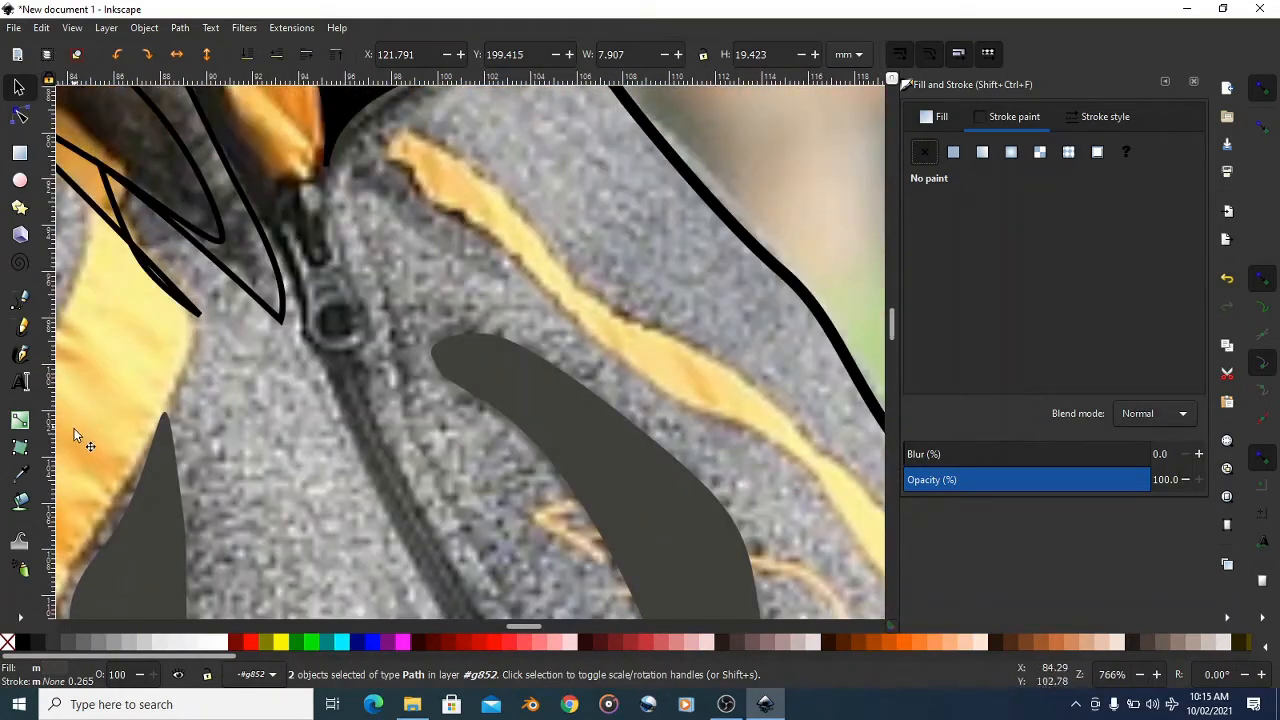
{"action": "left_click", "coordinate": [22, 302]}
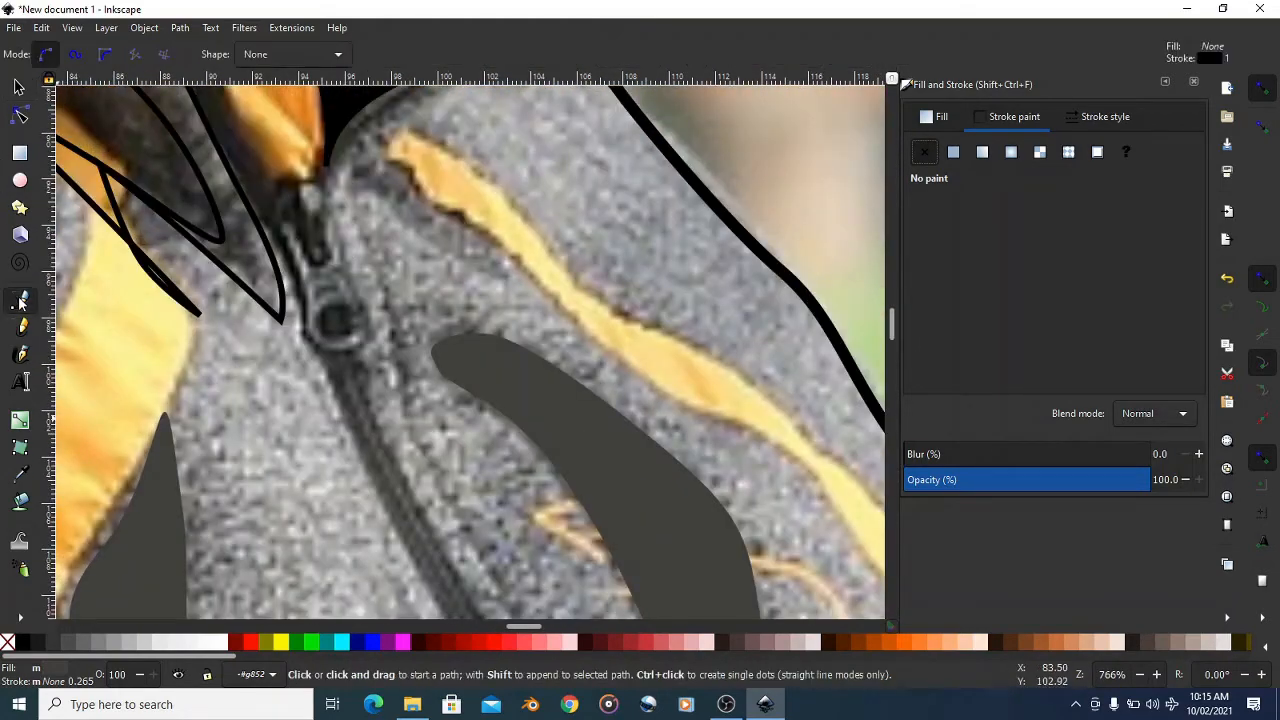
{"action": "left_click", "coordinate": [306, 214]}
{"action": "scroll", "coordinate": [306, 214], "scroll_direction": "down", "scroll_amount": 3}
{"action": "left_click_drag", "start_coordinate": [372, 371], "coordinate": [428, 458]}
{"action": "scroll", "coordinate": [418, 470], "scroll_direction": "down", "scroll_amount": 6}
{"action": "left_click_drag", "start_coordinate": [548, 540], "coordinate": [586, 568]}
- Continue the zipper path down the front of the jacket, following its curve, and finish it at the far hand
{"action": "key", "text": "space"}
{"action": "key", "text": "space"}
{"action": "left_click_drag", "start_coordinate": [435, 406], "coordinate": [440, 565]}
{"action": "key", "text": "space"}
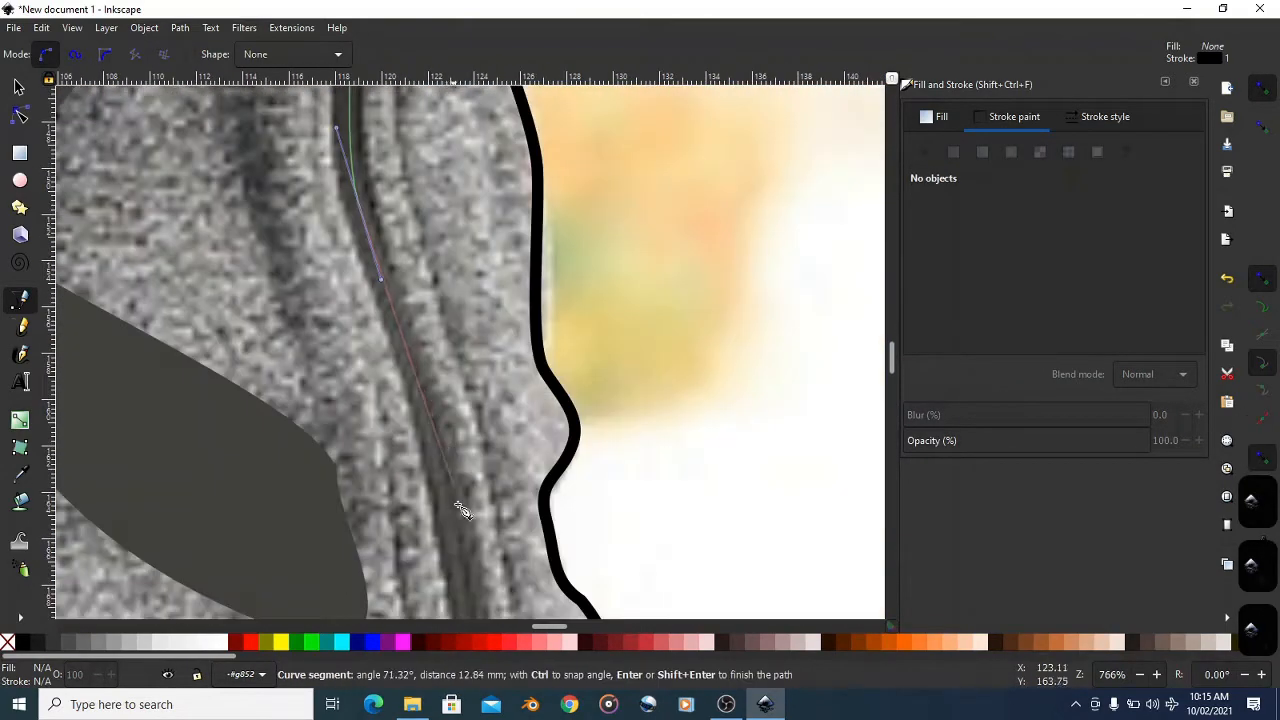
{"action": "left_click_drag", "start_coordinate": [466, 520], "coordinate": [470, 590]}
{"action": "key", "text": "space"}
{"action": "left_click_drag", "start_coordinate": [420, 500], "coordinate": [414, 615]}
{"action": "key", "text": "space"}
{"action": "key", "text": "space"}
{"action": "left_click_drag", "start_coordinate": [626, 250], "coordinate": [646, 305]}
{"action": "left_click_drag", "start_coordinate": [729, 480], "coordinate": [740, 530]}
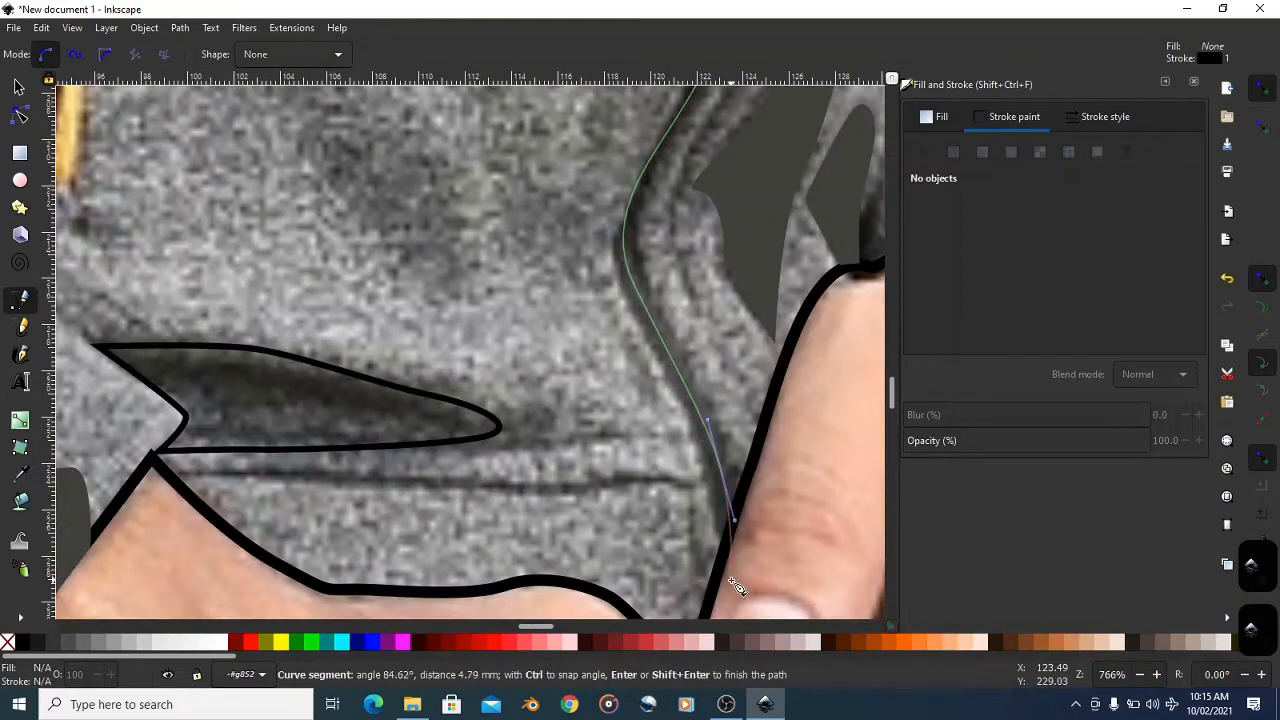
{"action": "double_click", "coordinate": [740, 590]}
- Set the zipper path's stroke width to 1.565 mm
{"action": "scroll", "coordinate": [626, 394], "scroll_direction": "down", "scroll_amount": 4}
{"action": "left_click", "coordinate": [1080, 116]}
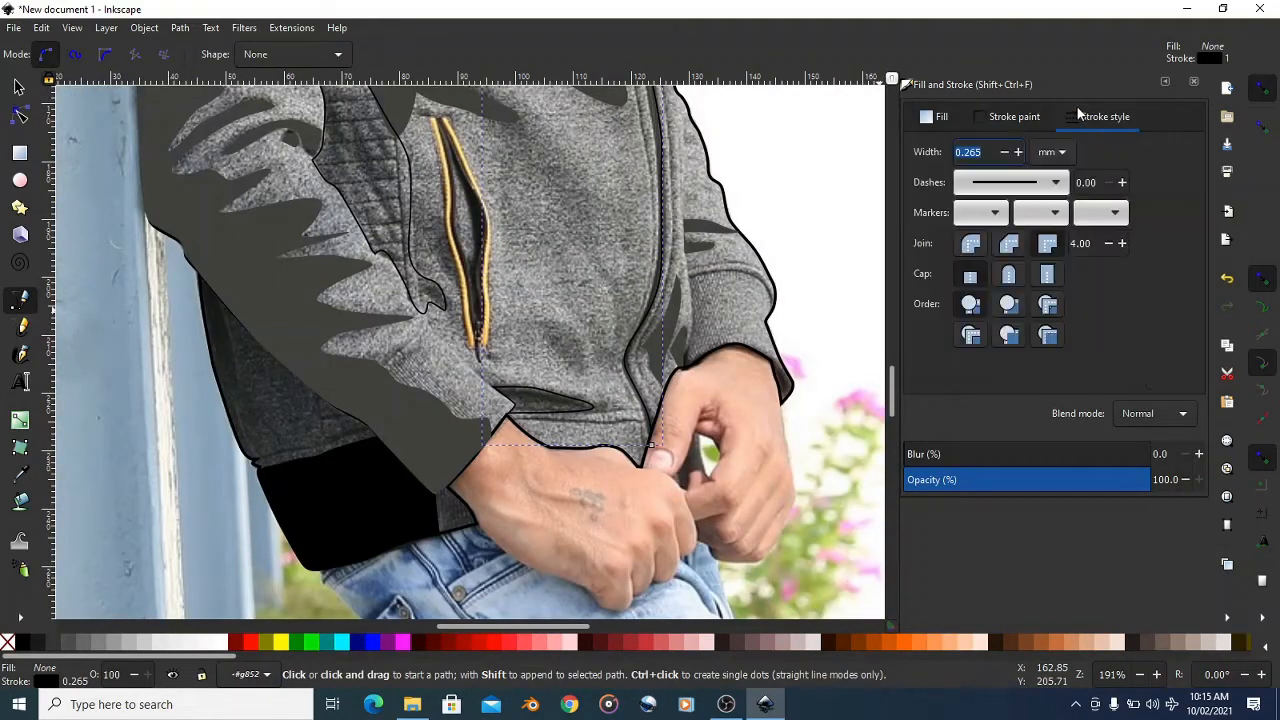
{"action": "left_click", "coordinate": [1017, 152]}
{"action": "left_click", "coordinate": [1017, 152]}
{"action": "left_click", "coordinate": [1017, 152]}
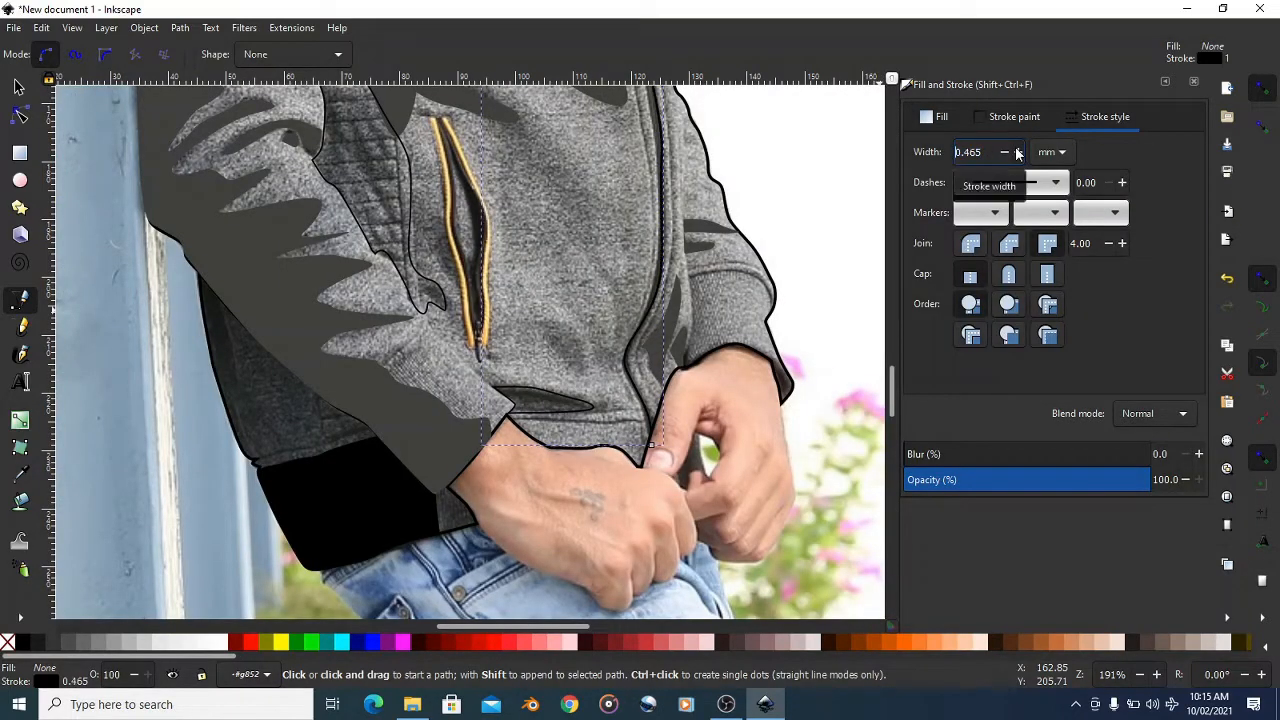
{"action": "left_click", "coordinate": [1017, 152]}
{"action": "left_click", "coordinate": [1017, 152]}
{"action": "left_click", "coordinate": [1017, 152]}
{"action": "left_click", "coordinate": [1017, 152]}
{"action": "left_click", "coordinate": [1017, 152]}
{"action": "left_click", "coordinate": [1017, 152]}
{"action": "left_click", "coordinate": [1017, 152]}
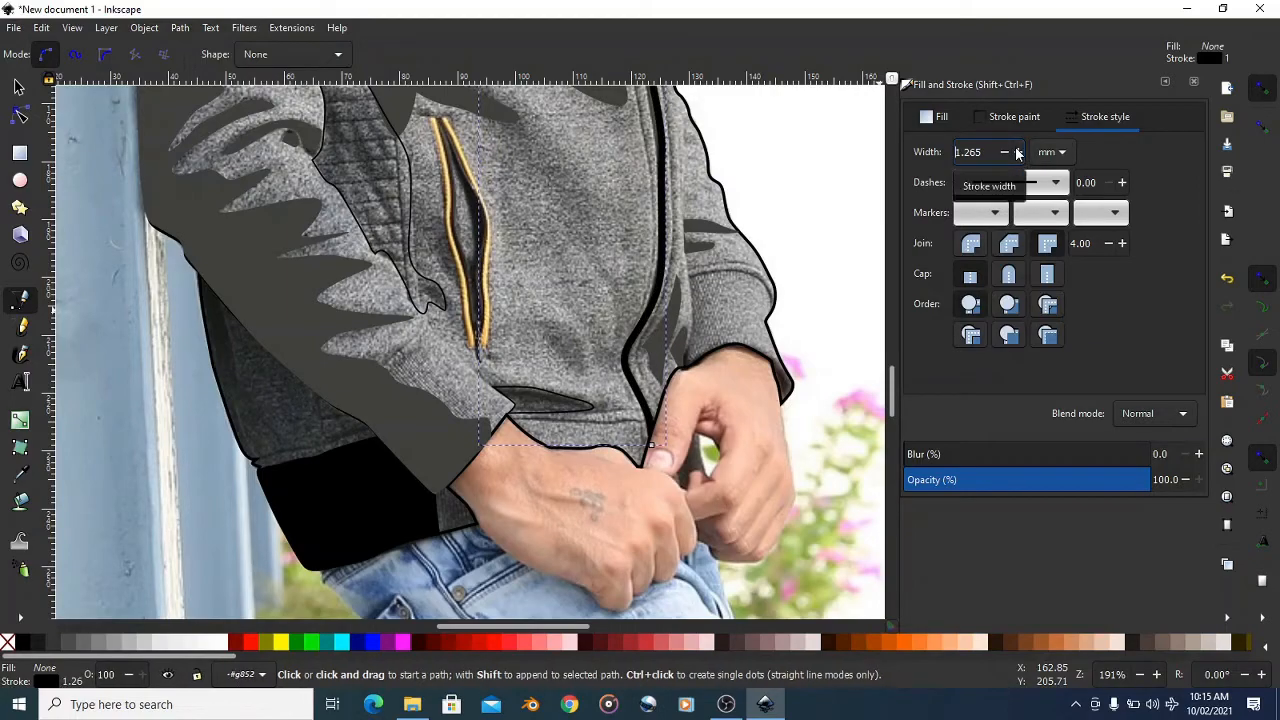
{"action": "left_click", "coordinate": [1017, 152]}
{"action": "left_click", "coordinate": [1017, 152]}
{"action": "left_click", "coordinate": [1017, 152]}
- Sample the dark grey chest shadow for the zipper path's stroke and darken it to 282928ff, a value of 16
{"action": "scroll", "coordinate": [660, 336], "scroll_direction": "up", "scroll_amount": 2}
{"action": "scroll", "coordinate": [660, 336], "scroll_direction": "down", "scroll_amount": 5}
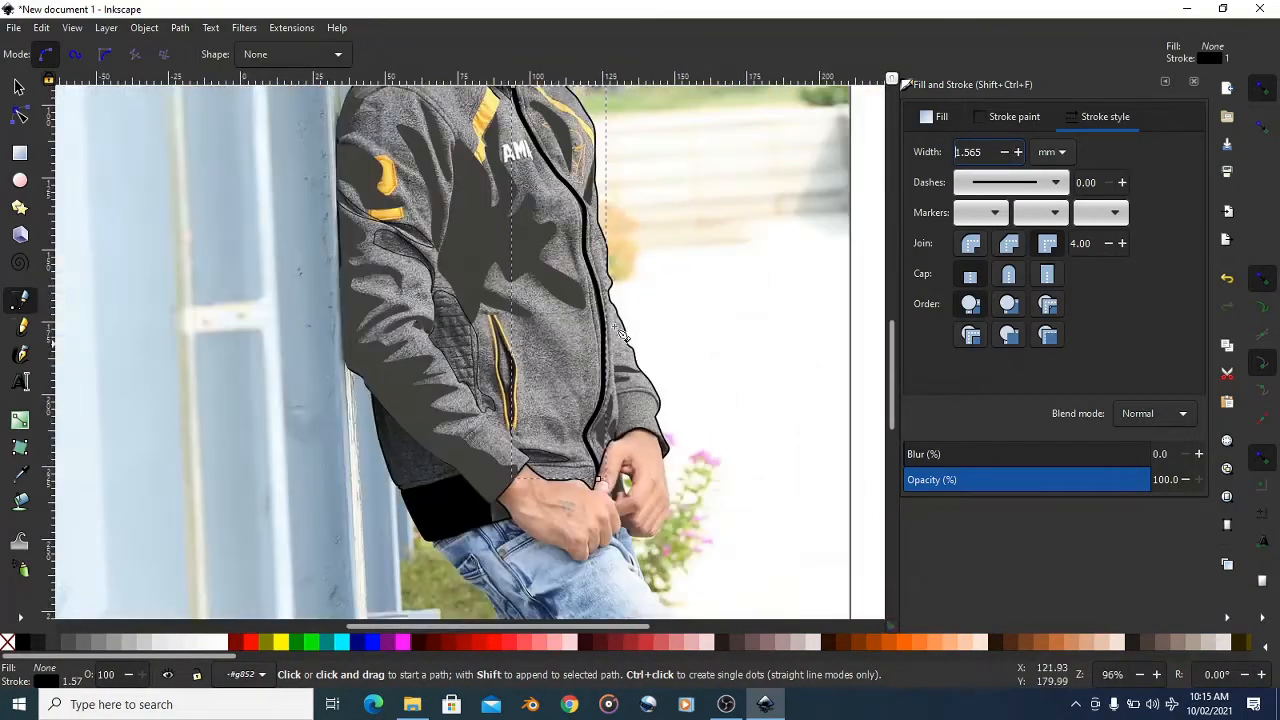
{"action": "scroll", "coordinate": [462, 316], "scroll_direction": "up", "scroll_amount": 3}
{"action": "scroll", "coordinate": [462, 316], "scroll_direction": "up", "scroll_amount": 2}
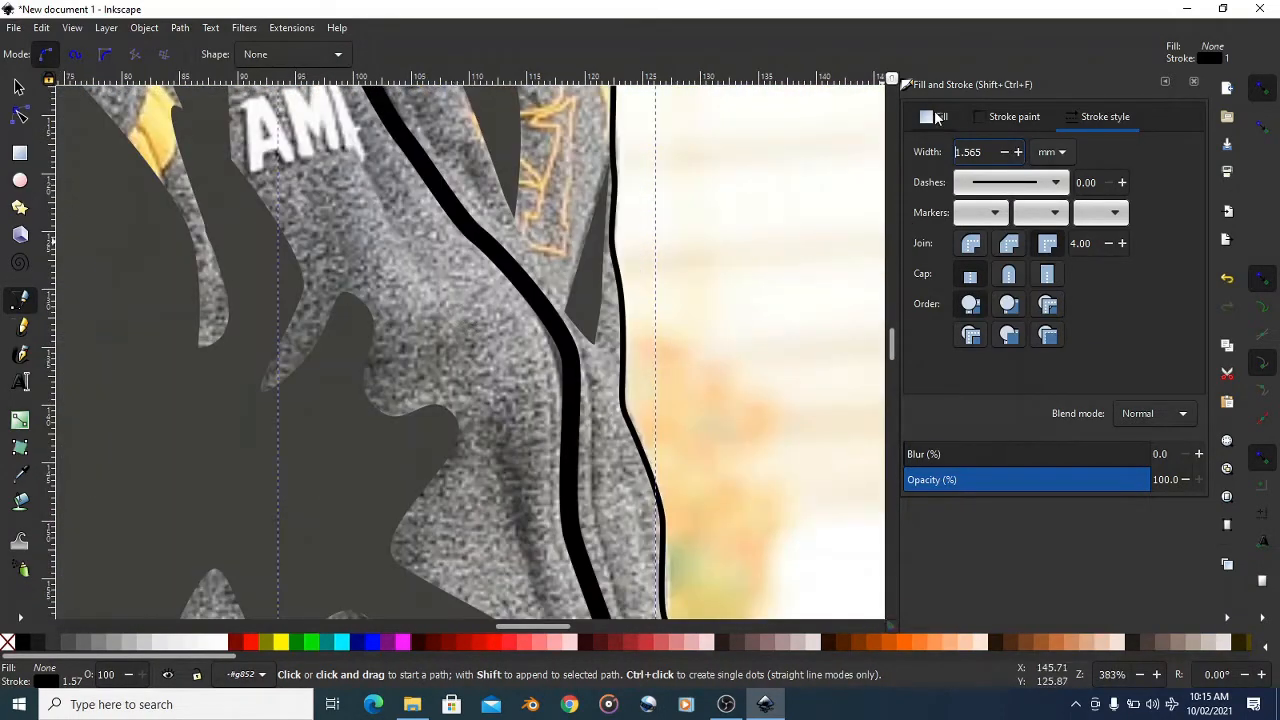
{"action": "left_click", "coordinate": [1012, 116]}
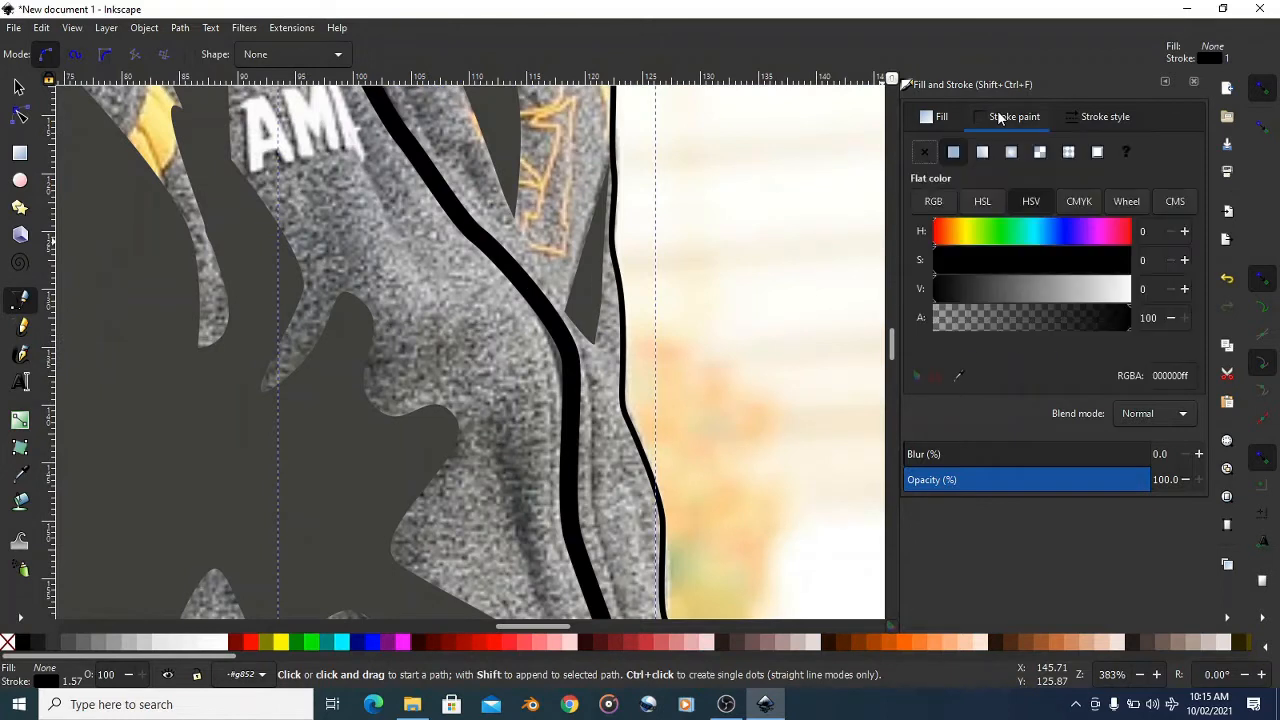
{"action": "left_click", "coordinate": [958, 377]}
{"action": "left_click", "coordinate": [480, 466]}
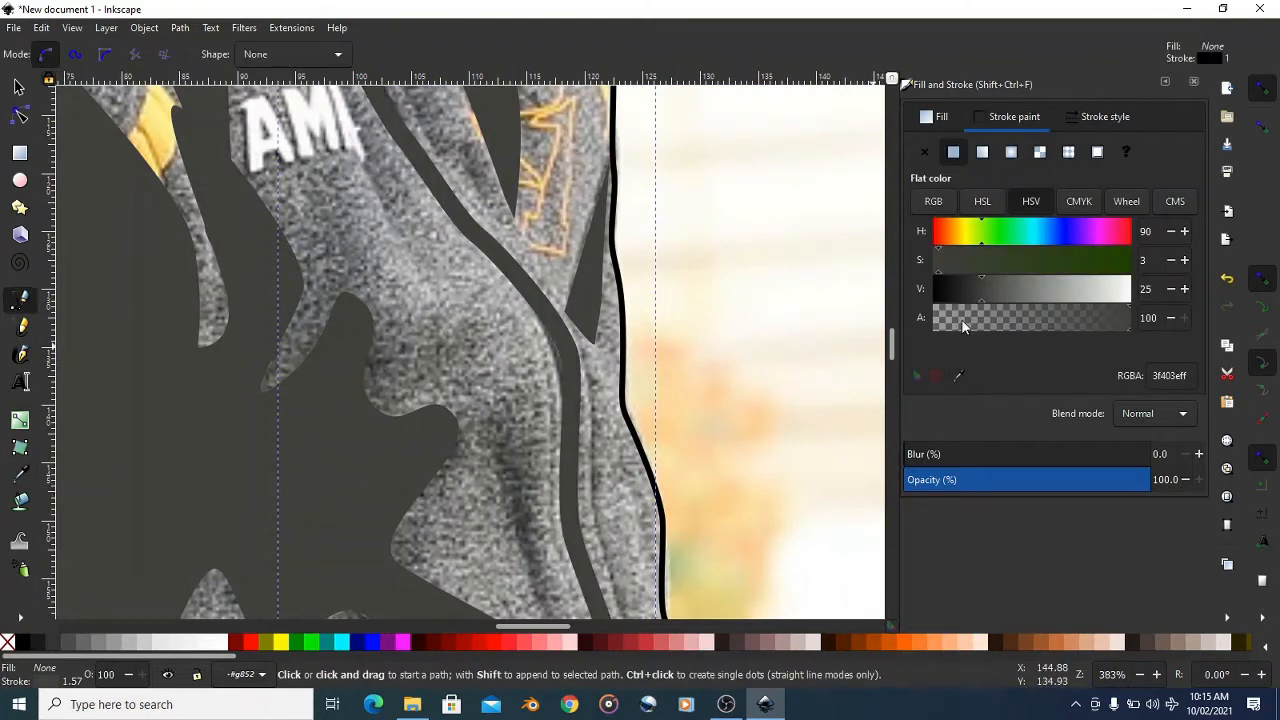
{"action": "left_click_drag", "start_coordinate": [981, 290], "coordinate": [967, 292]}
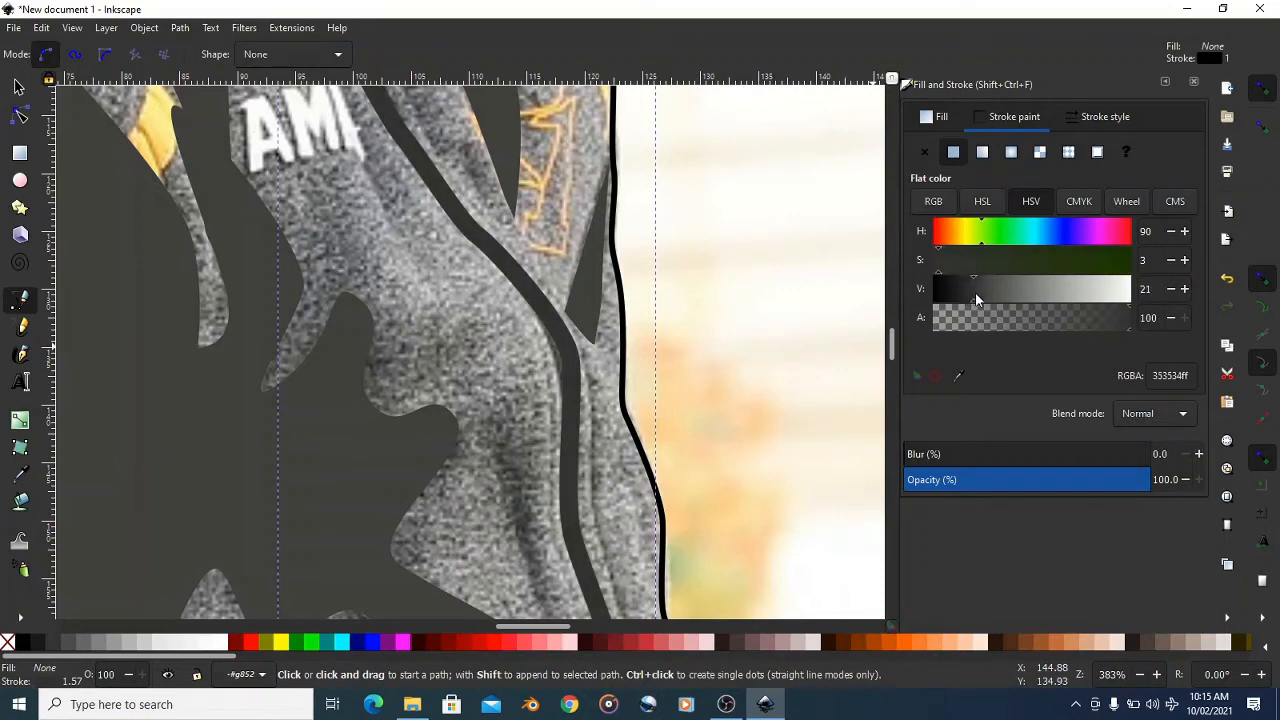
{"action": "scroll", "coordinate": [553, 312], "scroll_direction": "down", "scroll_amount": 5}
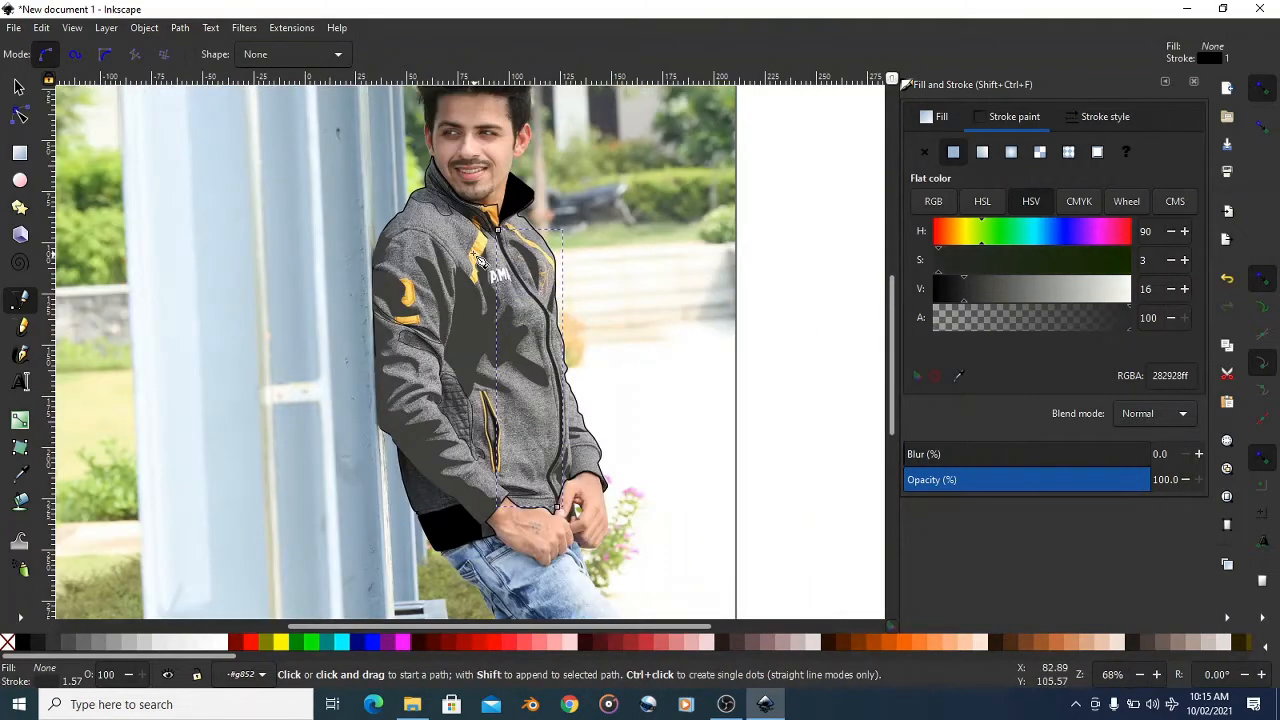
- Select the large shadow shape that covers the near collar and the top of the shoulder
{"action": "scroll", "coordinate": [553, 312], "scroll_direction": "up", "scroll_amount": 6}
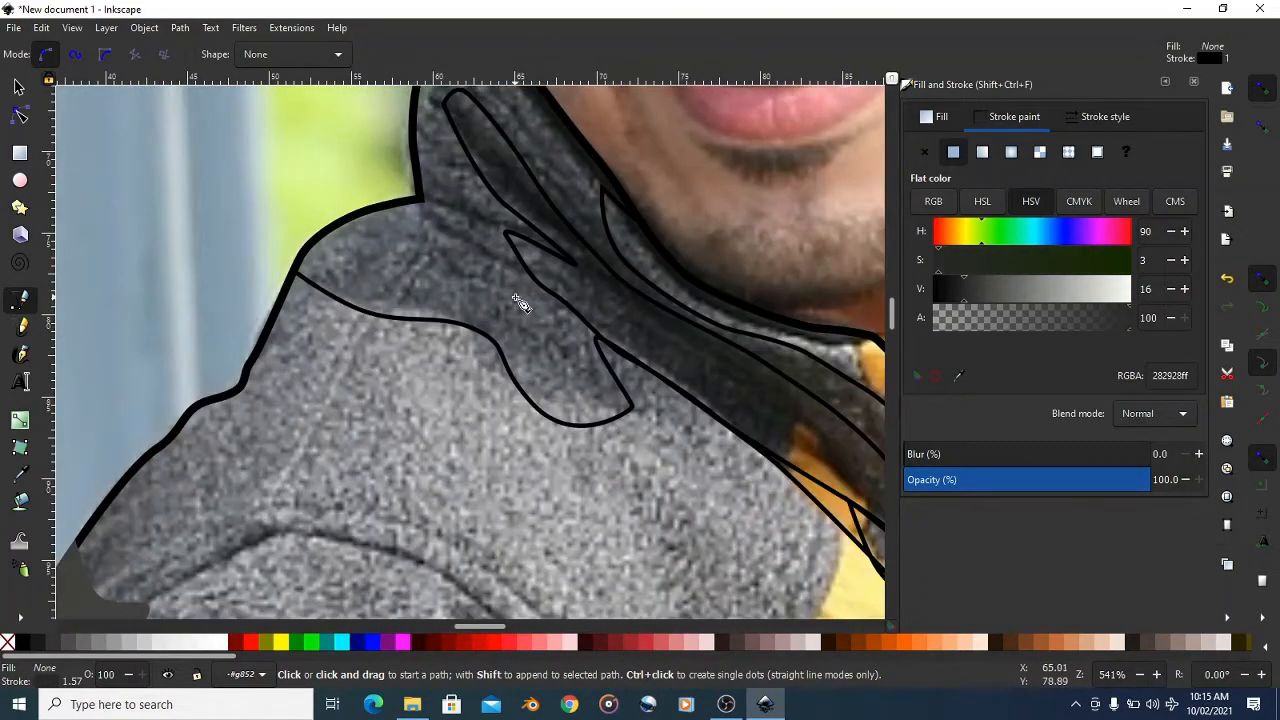
{"action": "key", "text": "s"}
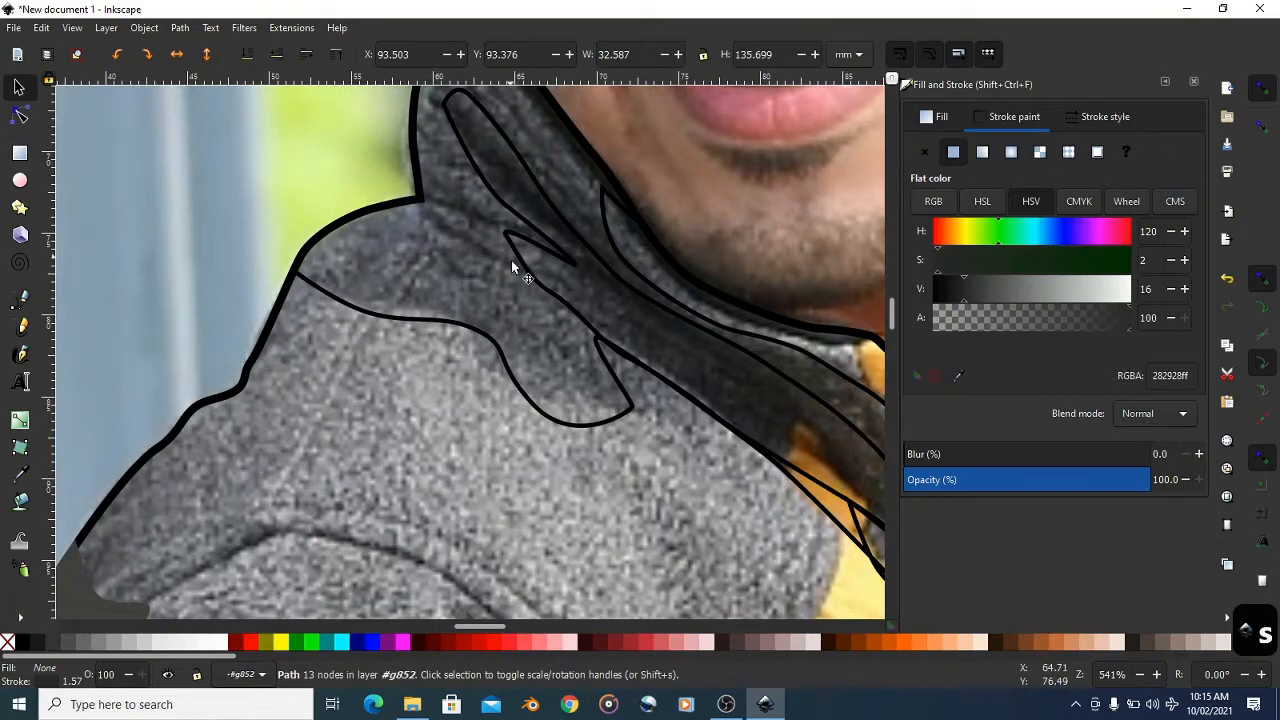
{"action": "scroll", "coordinate": [529, 286], "scroll_direction": "down", "scroll_amount": 2}
{"action": "left_click", "coordinate": [535, 286]}
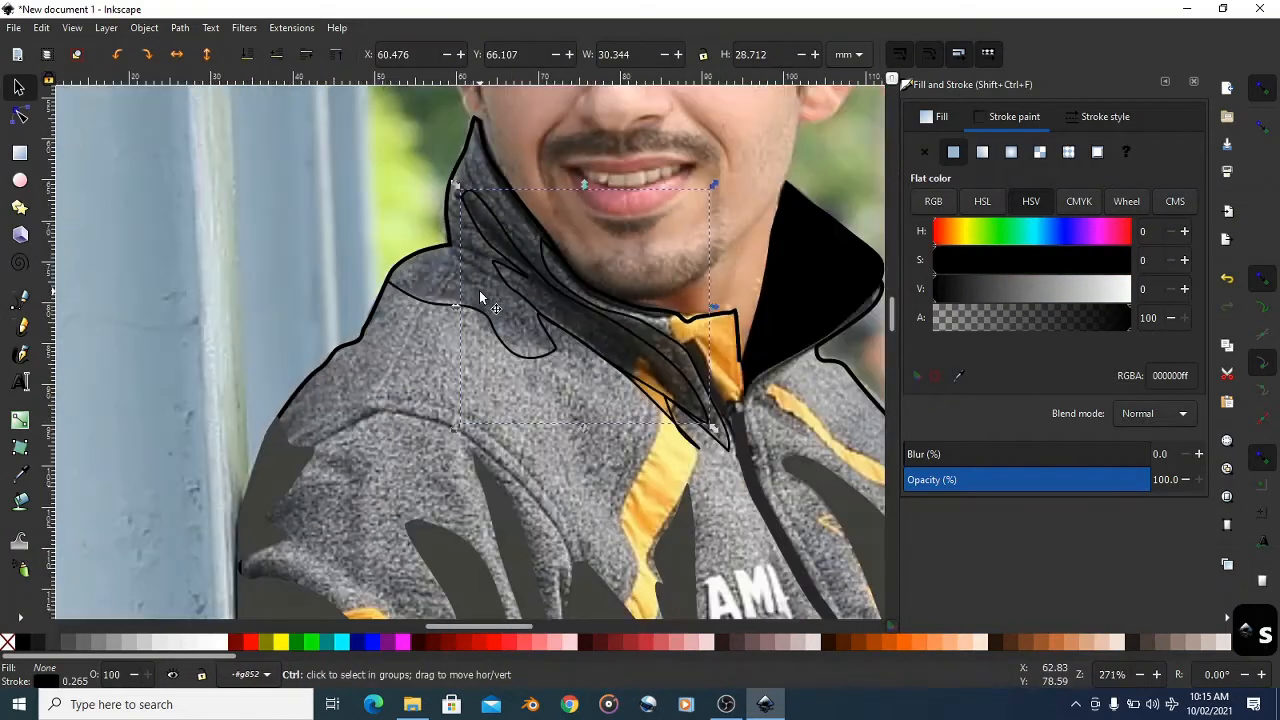
{"action": "scroll", "coordinate": [508, 288], "scroll_direction": "down", "scroll_amount": 2}
{"action": "left_click", "coordinate": [532, 227]}
{"action": "scroll", "coordinate": [540, 230], "scroll_direction": "down", "scroll_amount": 1}
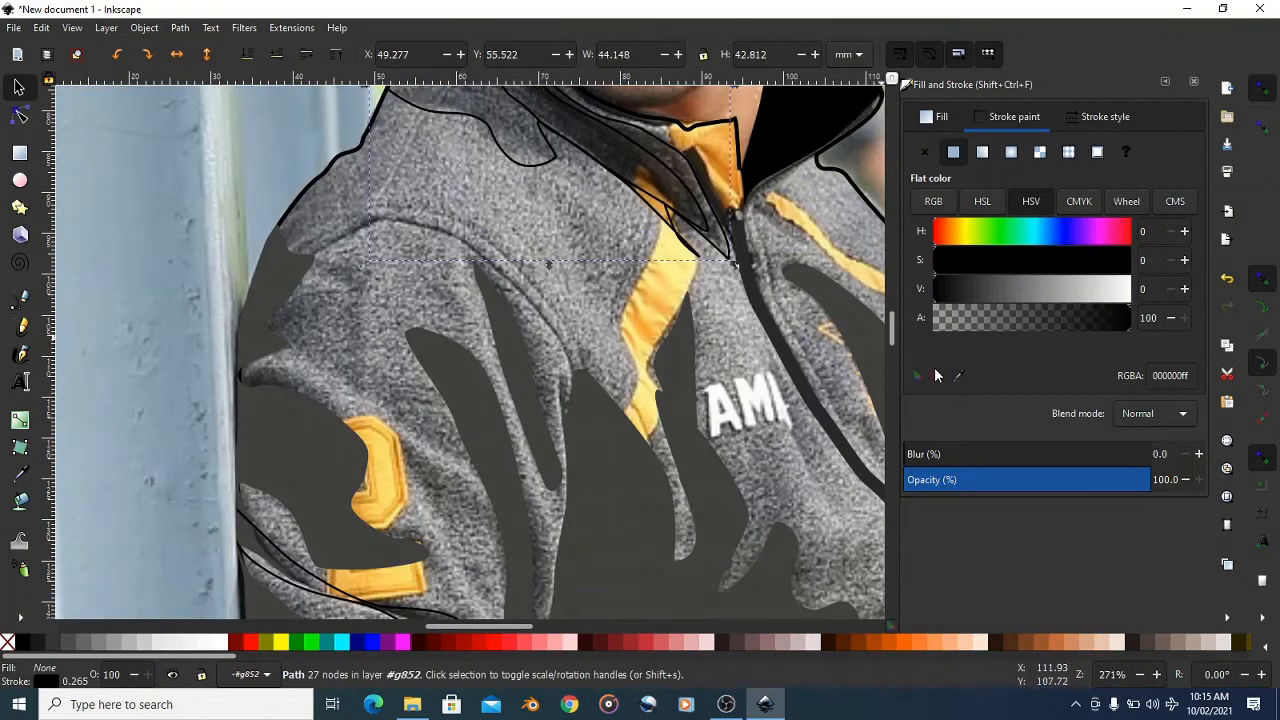
{"action": "left_click", "coordinate": [953, 375]}
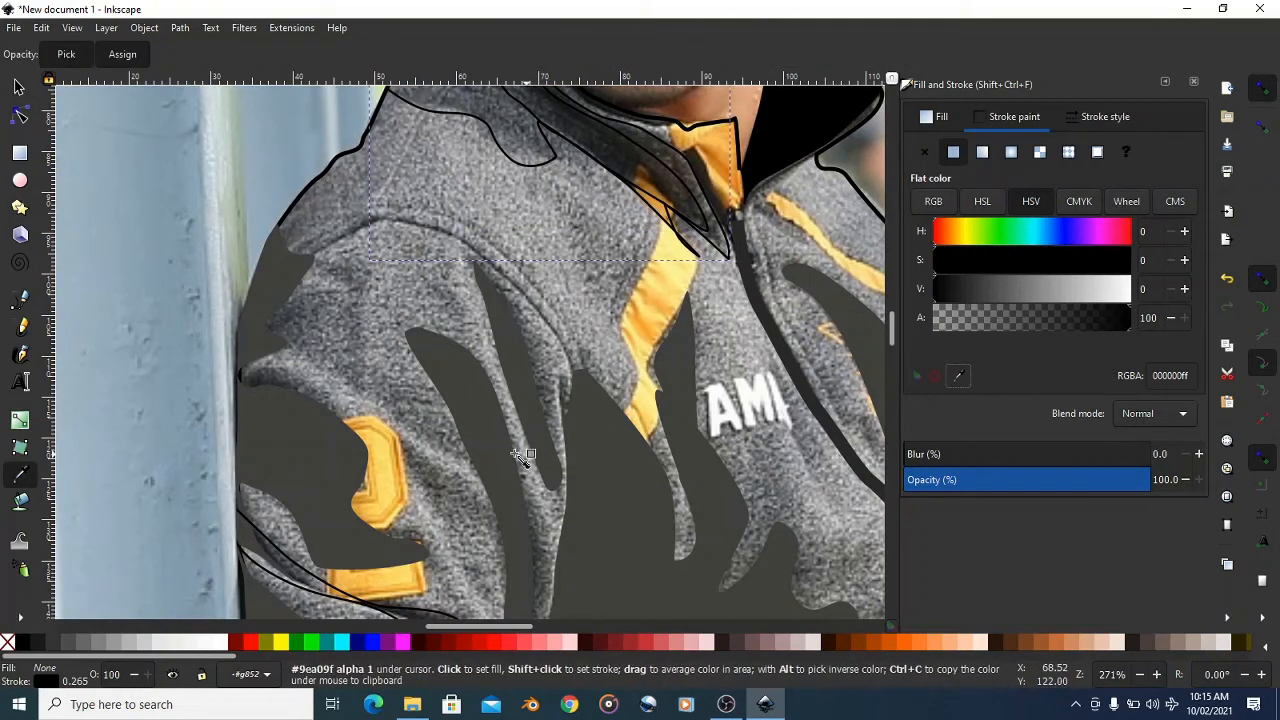
{"action": "left_click", "coordinate": [479, 443]}
{"action": "scroll", "coordinate": [489, 417], "scroll_direction": "up", "scroll_amount": 2}
{"action": "key", "text": "ctrl+z"}
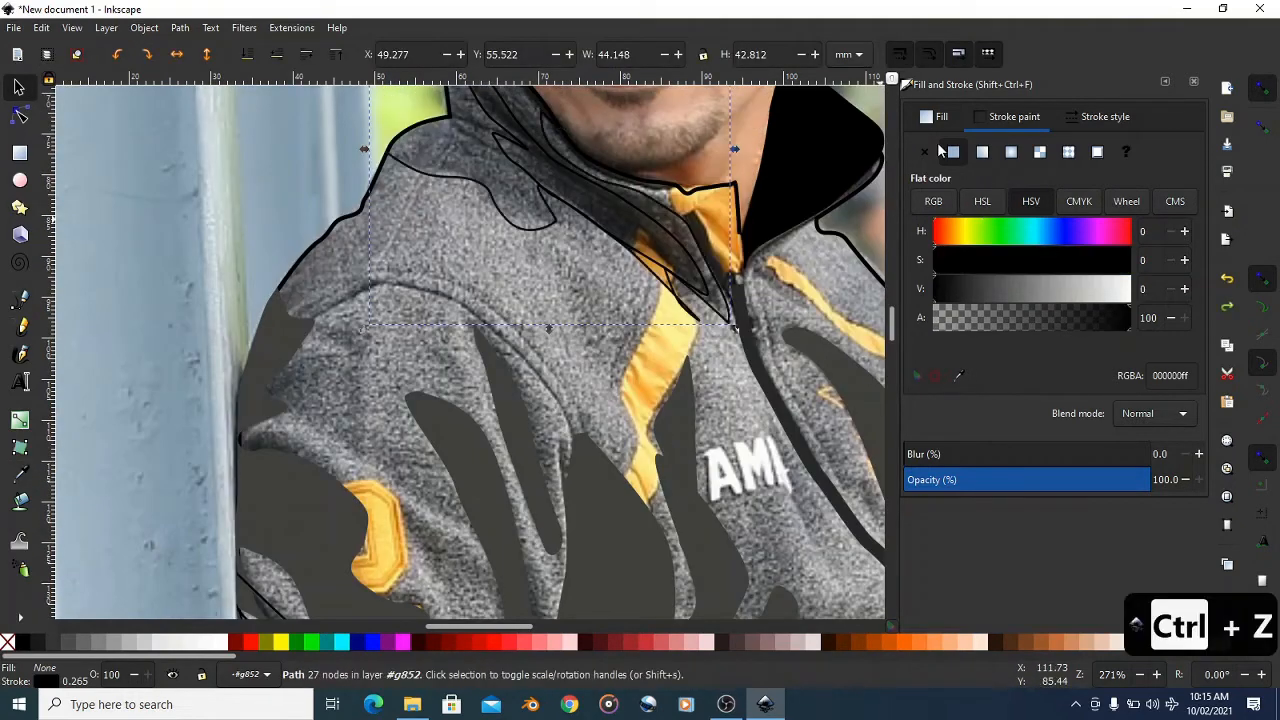
- Remove the collar and shoulder shadow's stroke and give it a flat fill sampled from the upper sleeve shadow, 3f403eff
{"action": "left_click", "coordinate": [925, 142]}
{"action": "left_click", "coordinate": [928, 127]}
{"action": "left_click", "coordinate": [953, 151]}
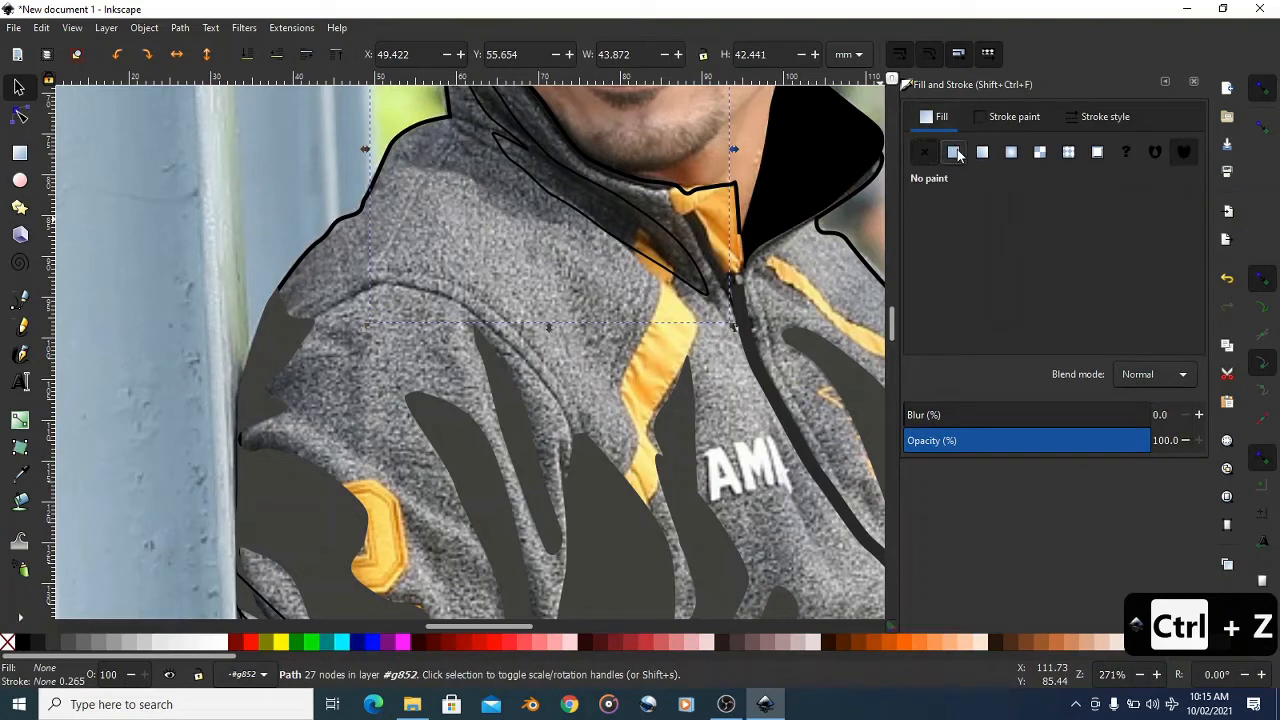
{"action": "left_click", "coordinate": [952, 374]}
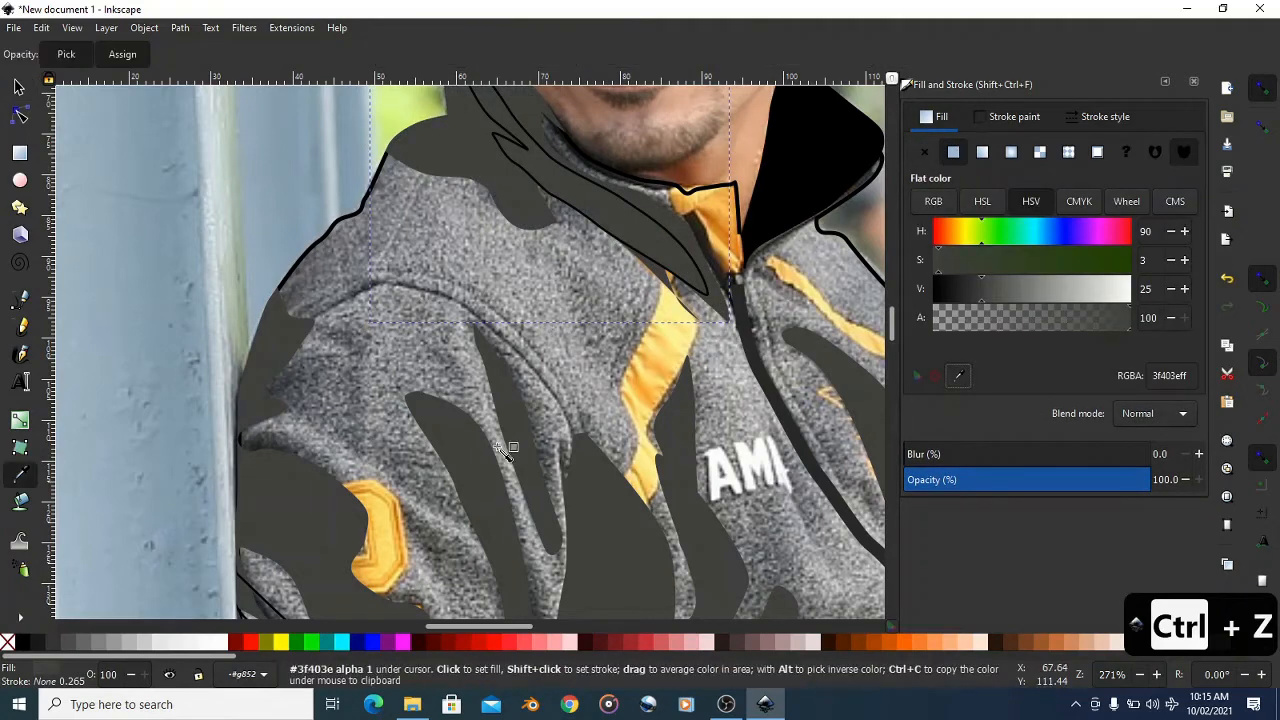
{"action": "left_click", "coordinate": [472, 462]}
{"action": "scroll", "coordinate": [570, 297], "scroll_direction": "up", "scroll_amount": 3}
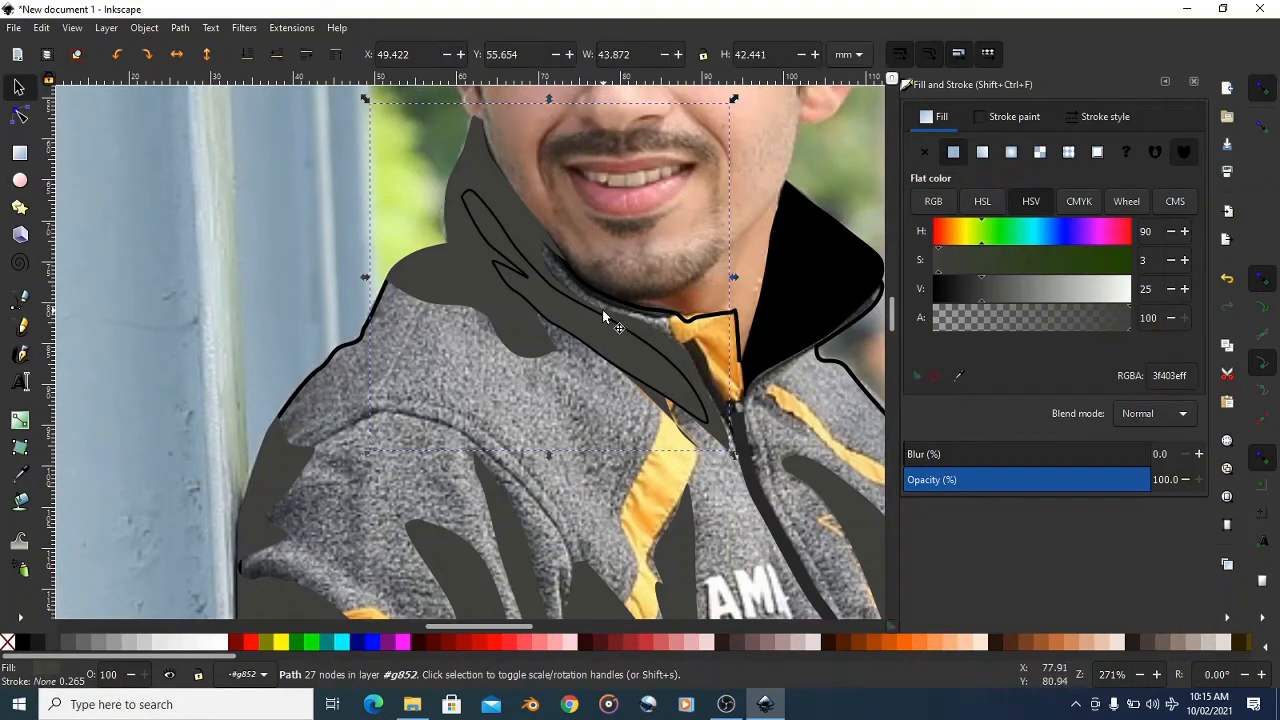
- Give the narrow fold outline along the near collar a flat fill darkened to 222322ff, a value of 14, and remove its stroke
{"action": "left_click", "coordinate": [602, 316]}
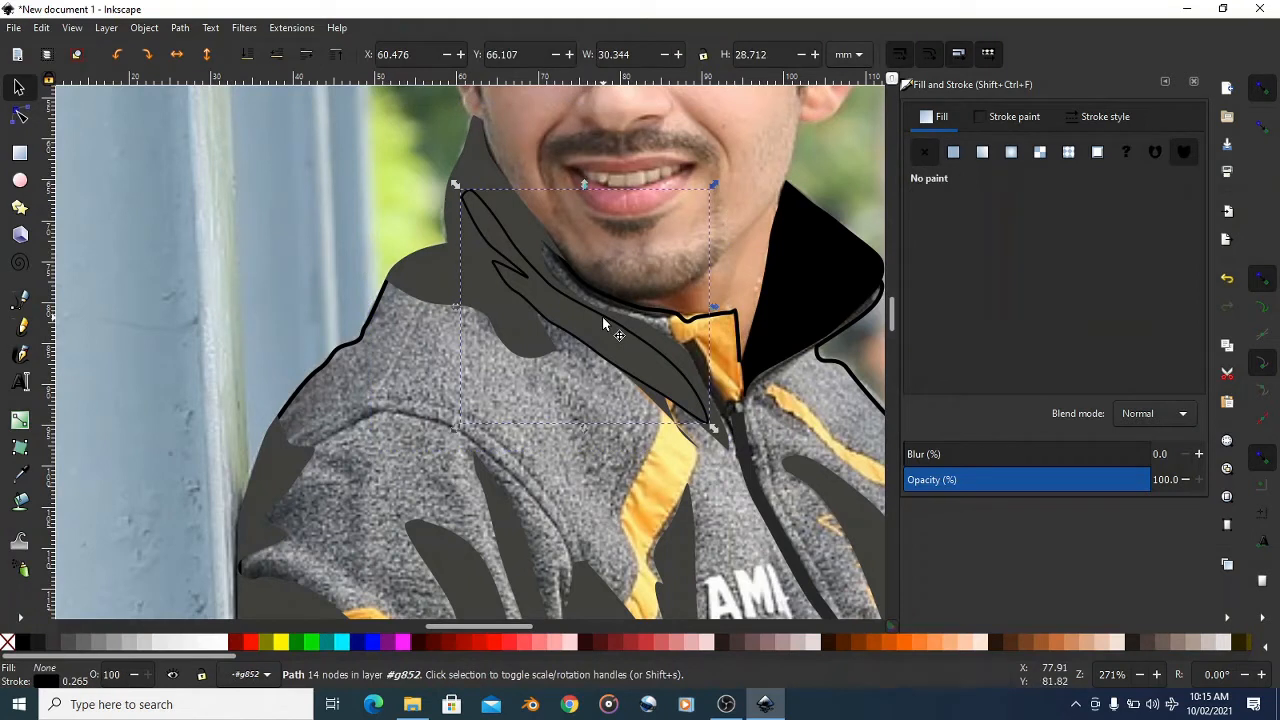
{"action": "left_click", "coordinate": [953, 151]}
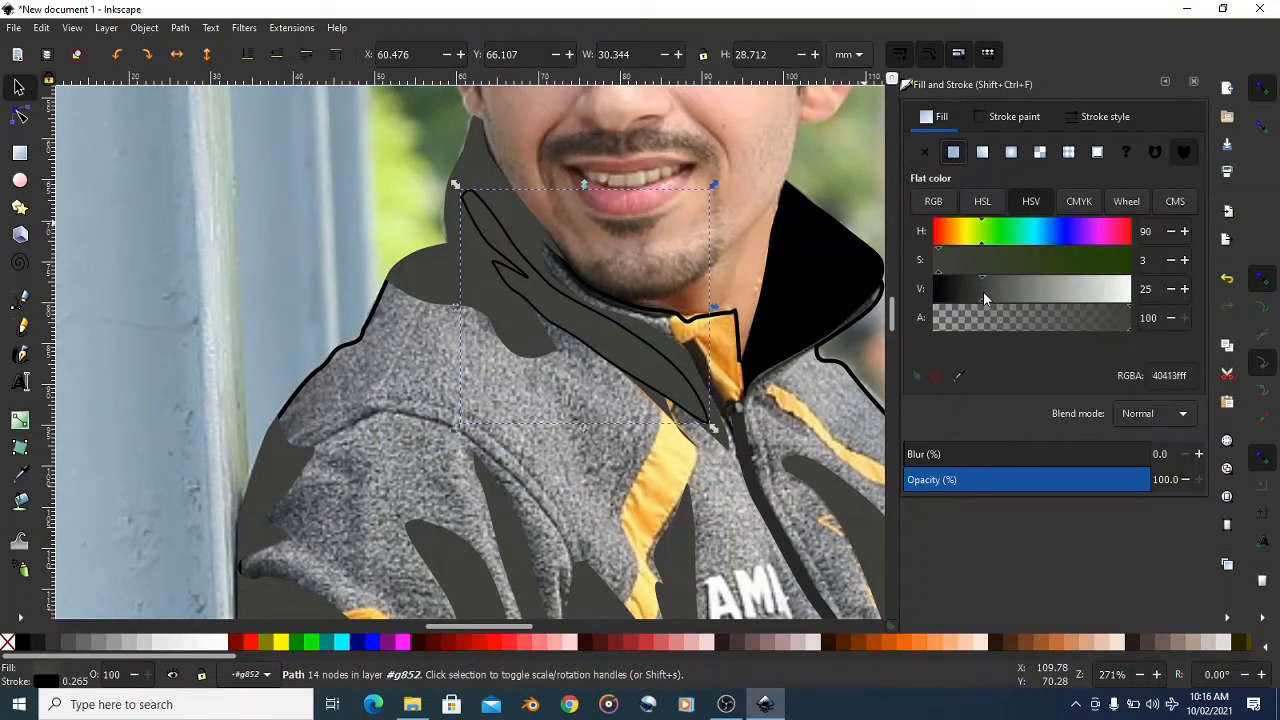
{"action": "left_click_drag", "start_coordinate": [983, 291], "coordinate": [960, 304]}
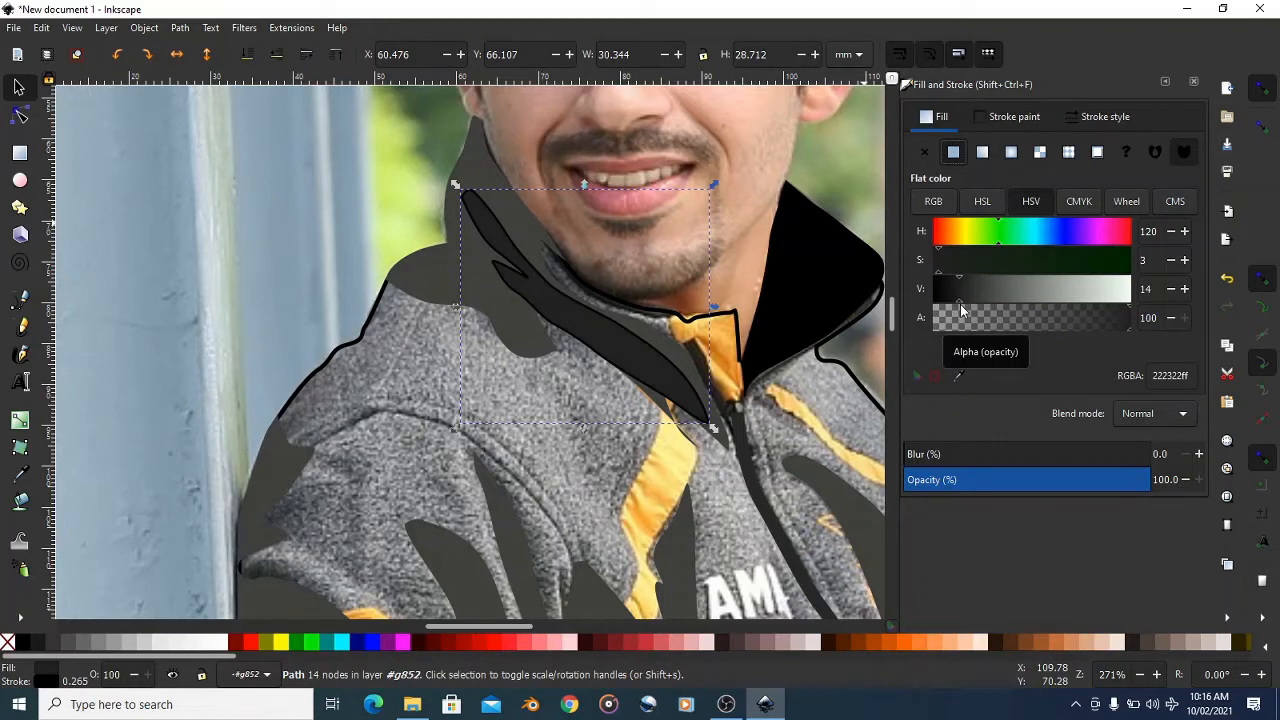
{"action": "left_click", "coordinate": [986, 117]}
{"action": "left_click", "coordinate": [924, 152]}
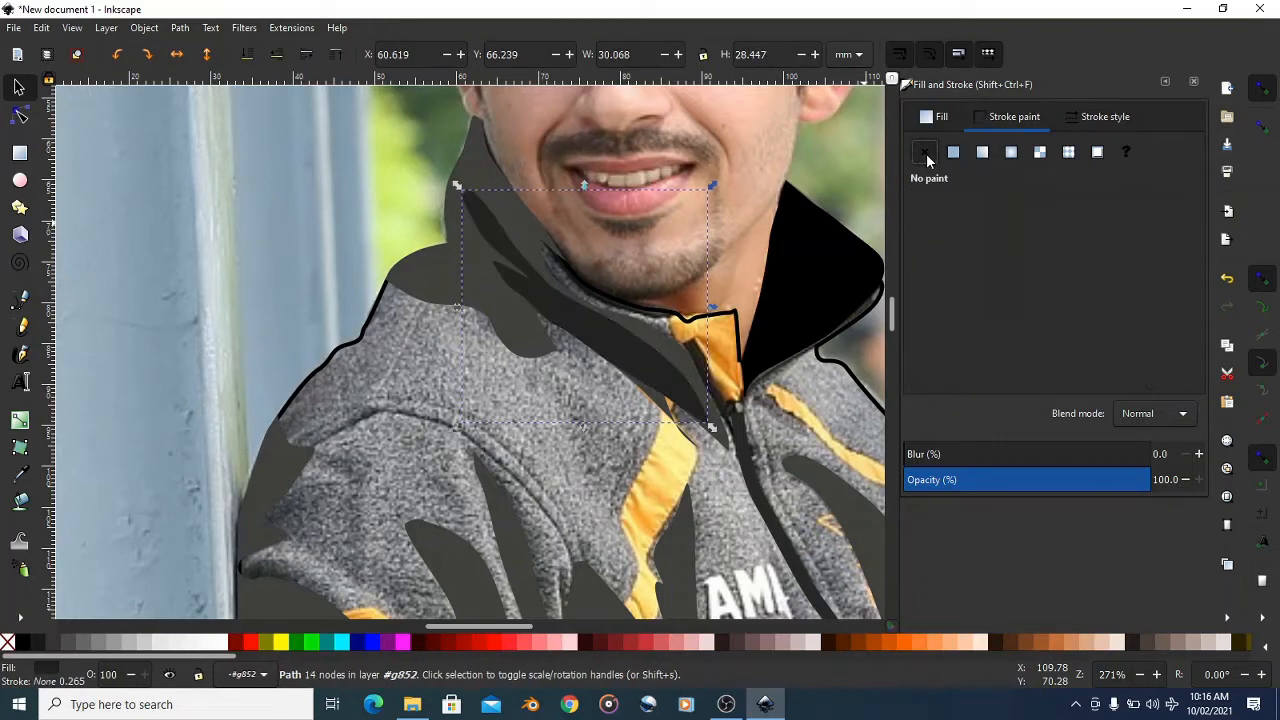
- Examine the filled shadow shapes across the whole jacket, from the collar down to the hem
{"action": "scroll", "coordinate": [430, 238], "scroll_direction": "down", "scroll_amount": 2}
{"action": "left_click", "coordinate": [457, 228]}
{"action": "scroll", "coordinate": [687, 209], "scroll_direction": "down", "scroll_amount": 1}
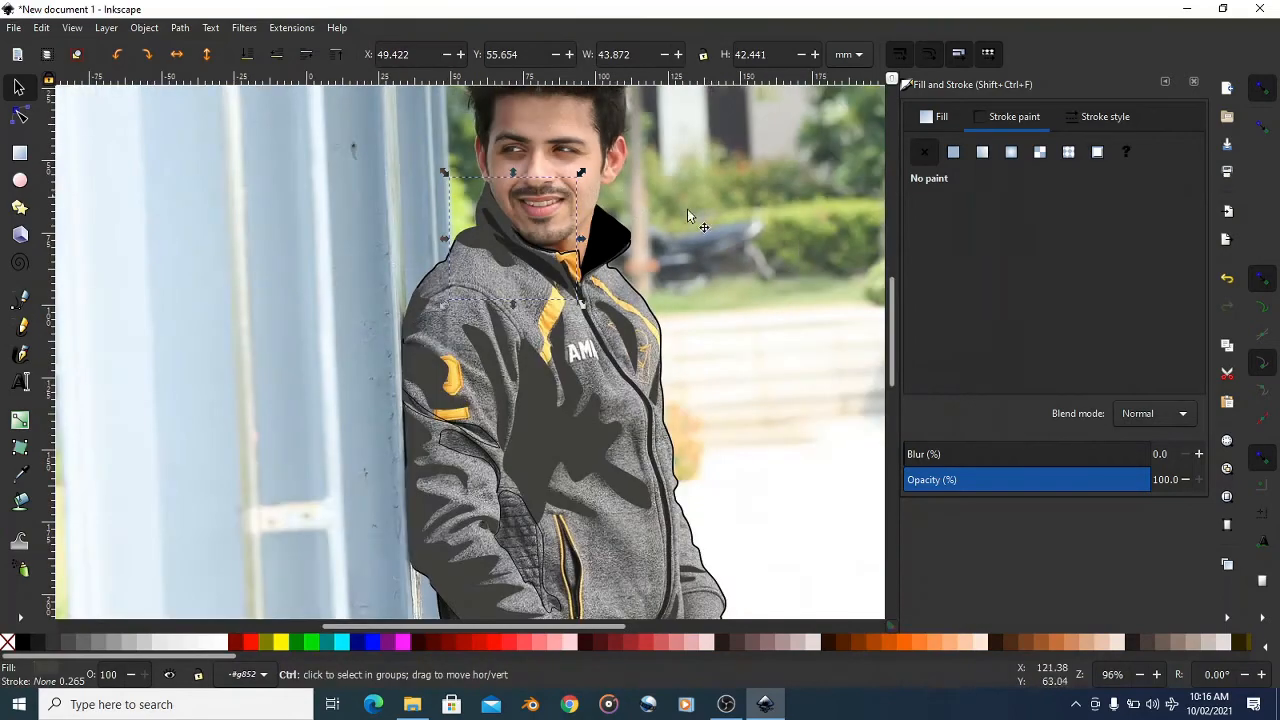
{"action": "left_click", "coordinate": [695, 217]}
{"action": "scroll", "coordinate": [700, 270], "scroll_direction": "down", "scroll_amount": 2}
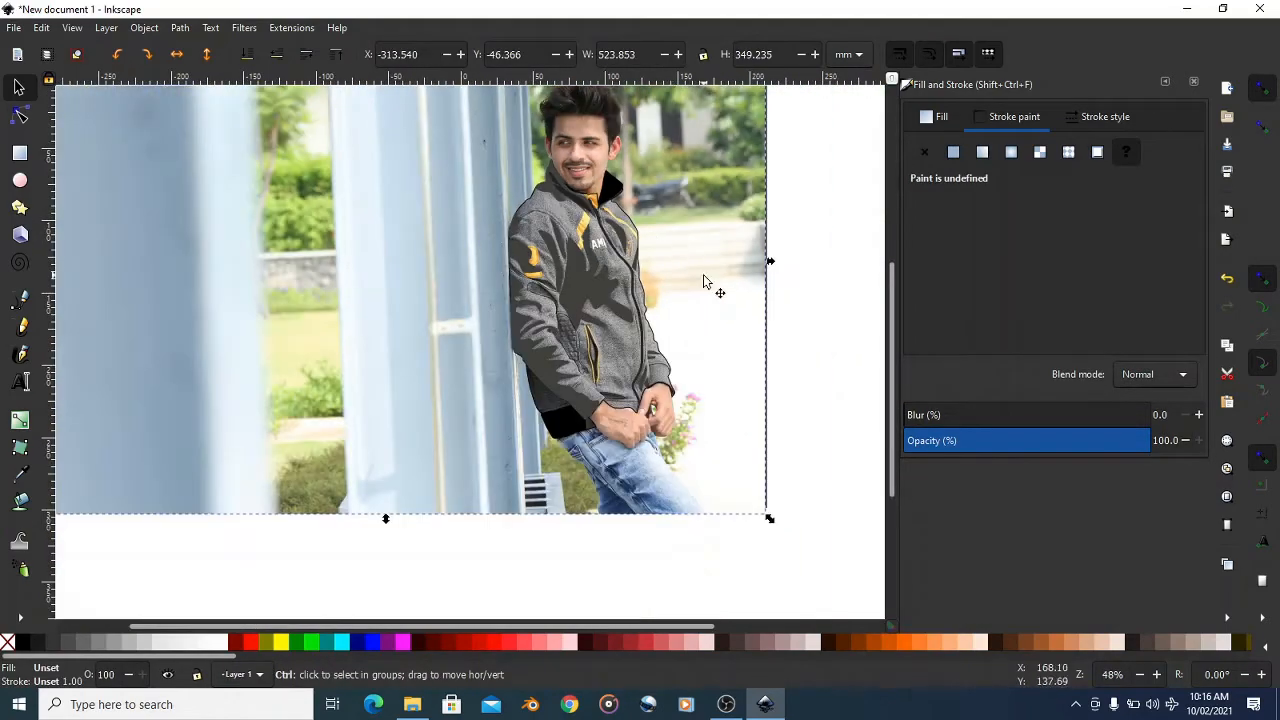
{"action": "scroll", "coordinate": [700, 286], "scroll_direction": "up", "scroll_amount": 5}
{"action": "scroll", "coordinate": [651, 331], "scroll_direction": "down", "scroll_amount": 4}
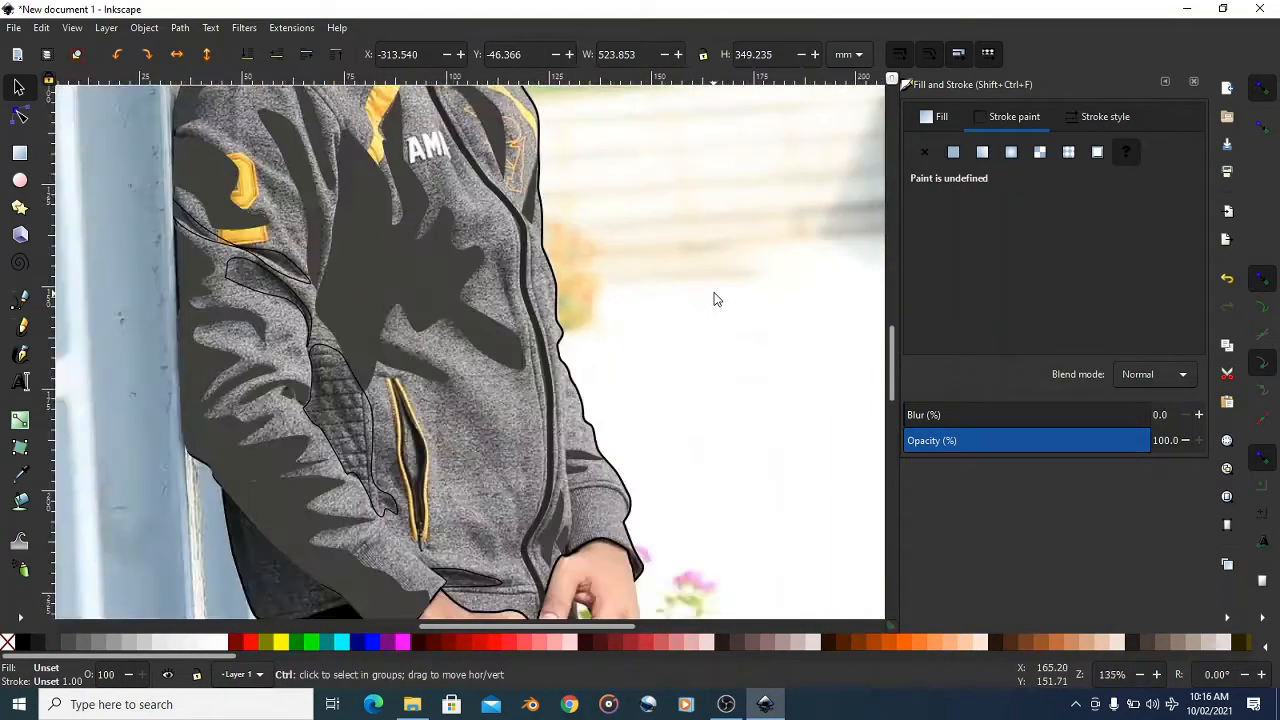
{"action": "scroll", "coordinate": [552, 290], "scroll_direction": "up", "scroll_amount": 2}
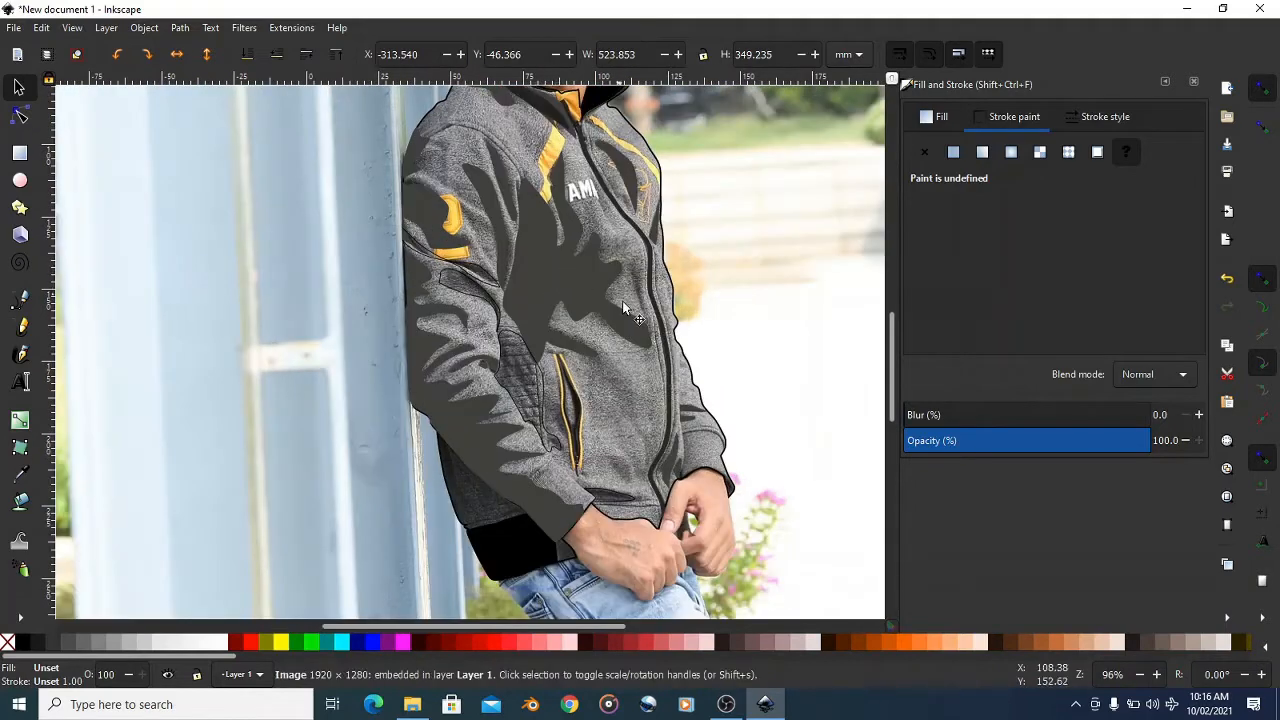
{"action": "scroll", "coordinate": [677, 312], "scroll_direction": "down", "scroll_amount": 2}
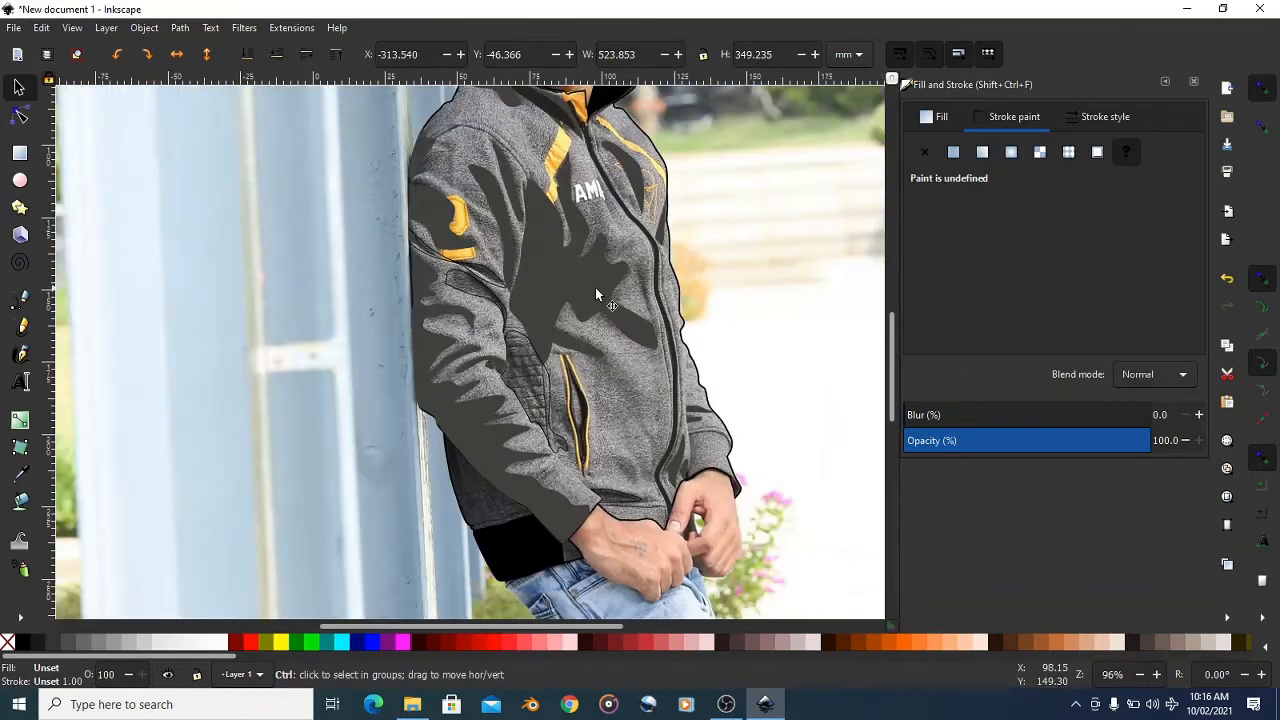
{"action": "scroll", "coordinate": [680, 287], "scroll_direction": "up", "scroll_amount": 2}
- Select the clipped jacket group, undo the last change and open the list of objects
{"action": "left_click", "coordinate": [713, 293]}
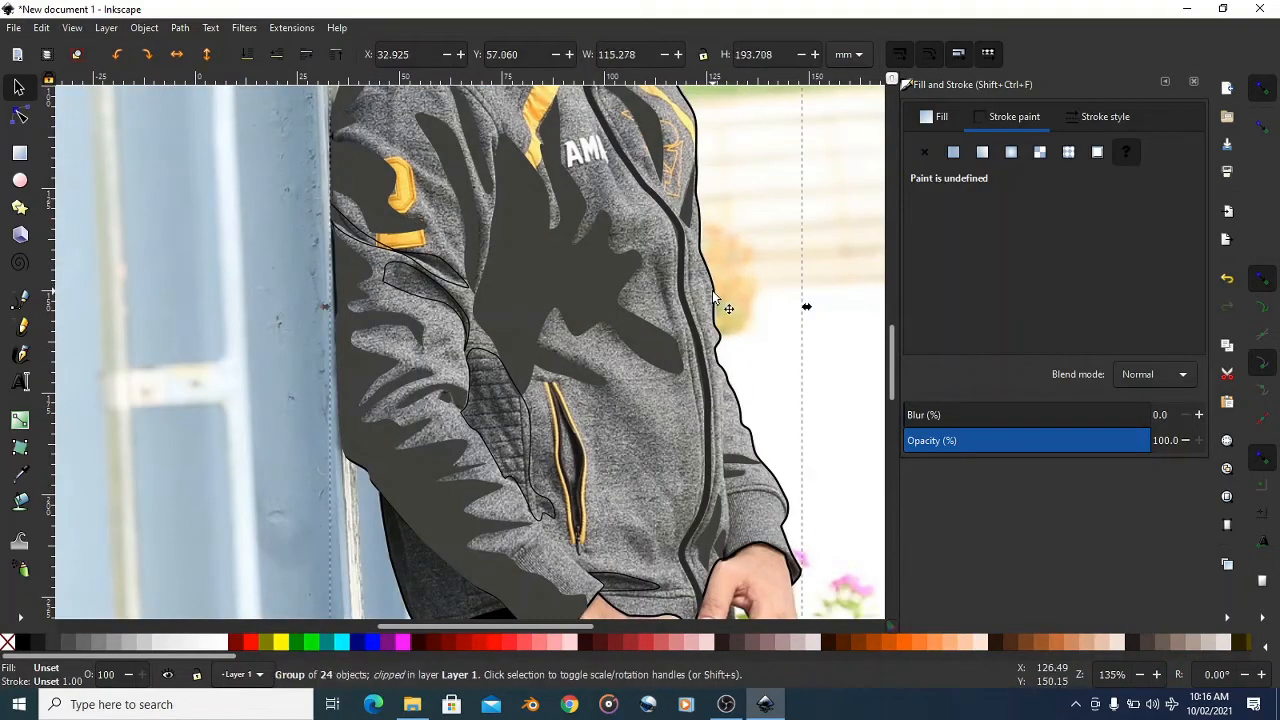
{"action": "key", "text": "ctrl+z"}
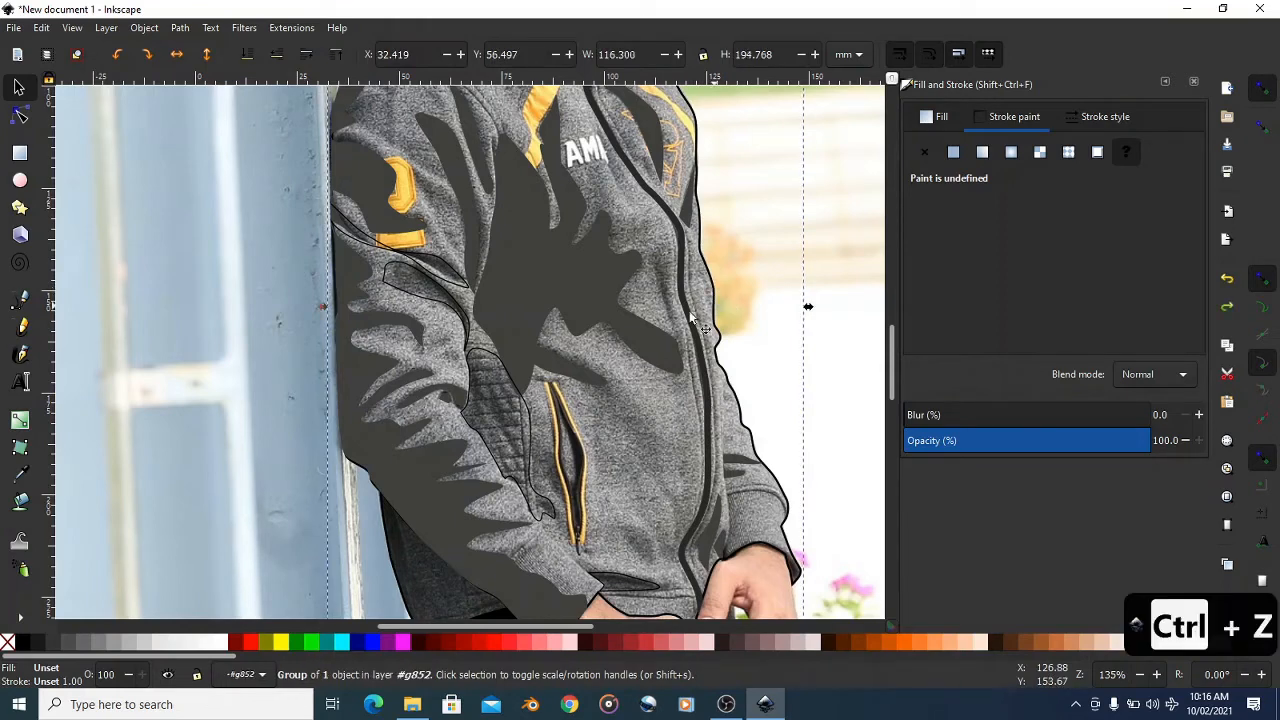
{"action": "left_click", "coordinate": [106, 28]}
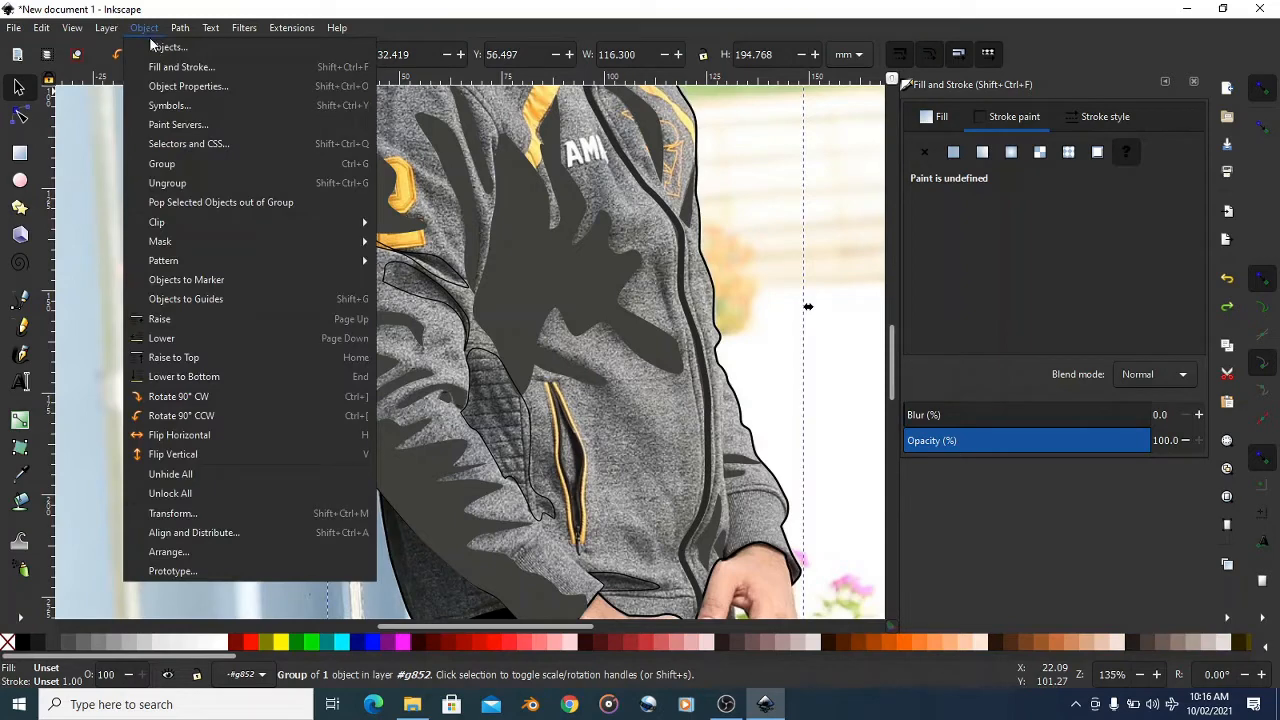
{"action": "left_click", "coordinate": [160, 47]}
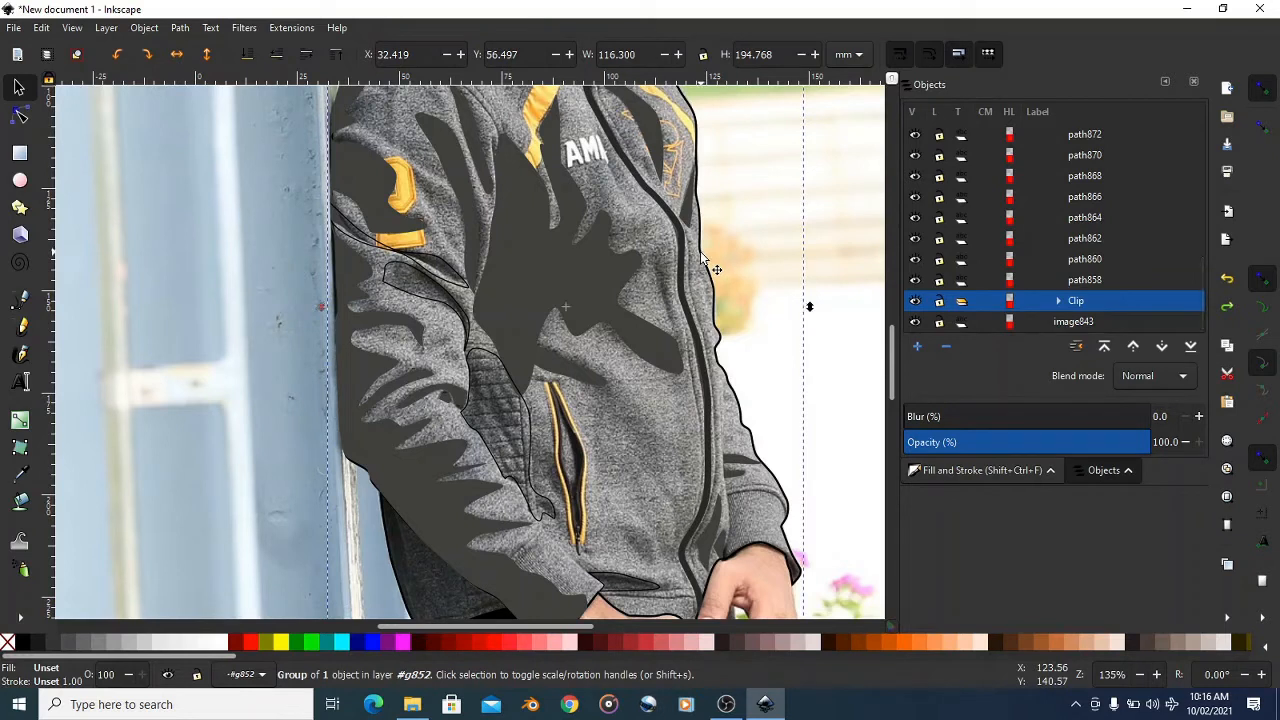
- Find the Clip entry inside group g852 and select its jacket outline, path847
{"action": "left_click", "coordinate": [1057, 301]}
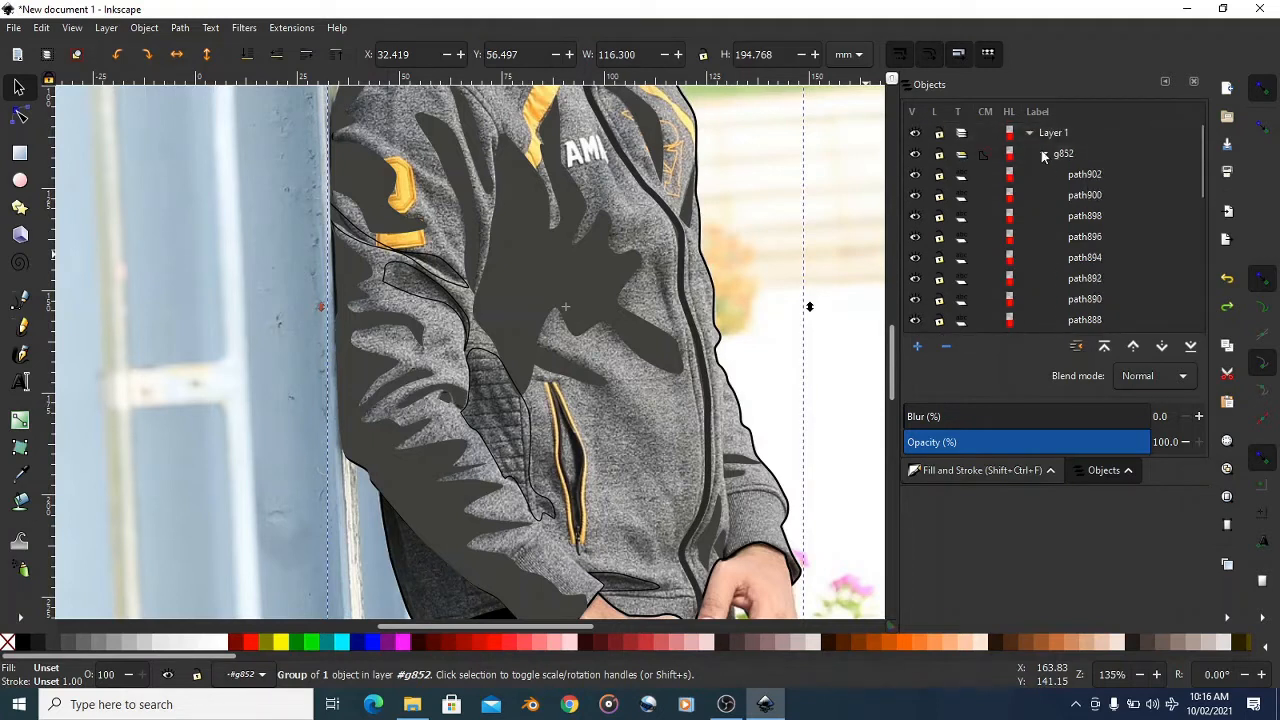
{"action": "left_click", "coordinate": [1043, 154]}
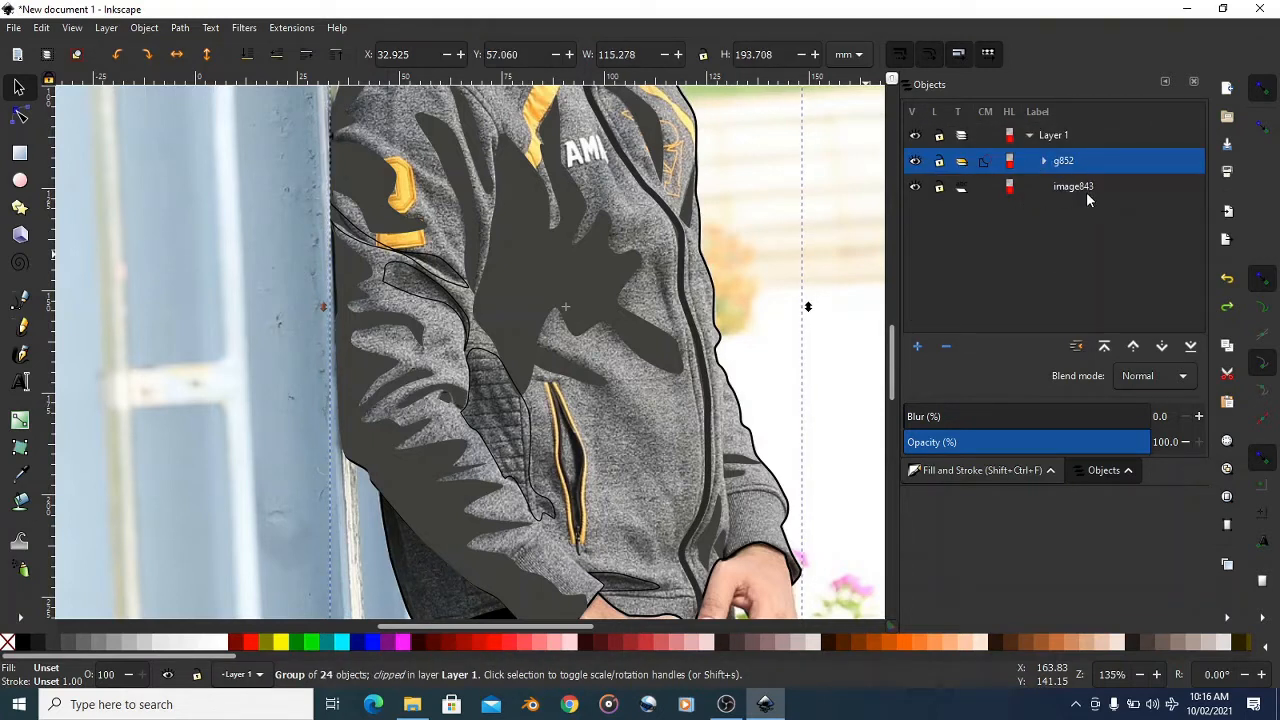
{"action": "left_click", "coordinate": [1071, 190]}
{"action": "left_click", "coordinate": [1074, 164]}
{"action": "left_click", "coordinate": [1043, 162]}
{"action": "scroll", "coordinate": [1097, 201], "scroll_direction": "down", "scroll_amount": 10}
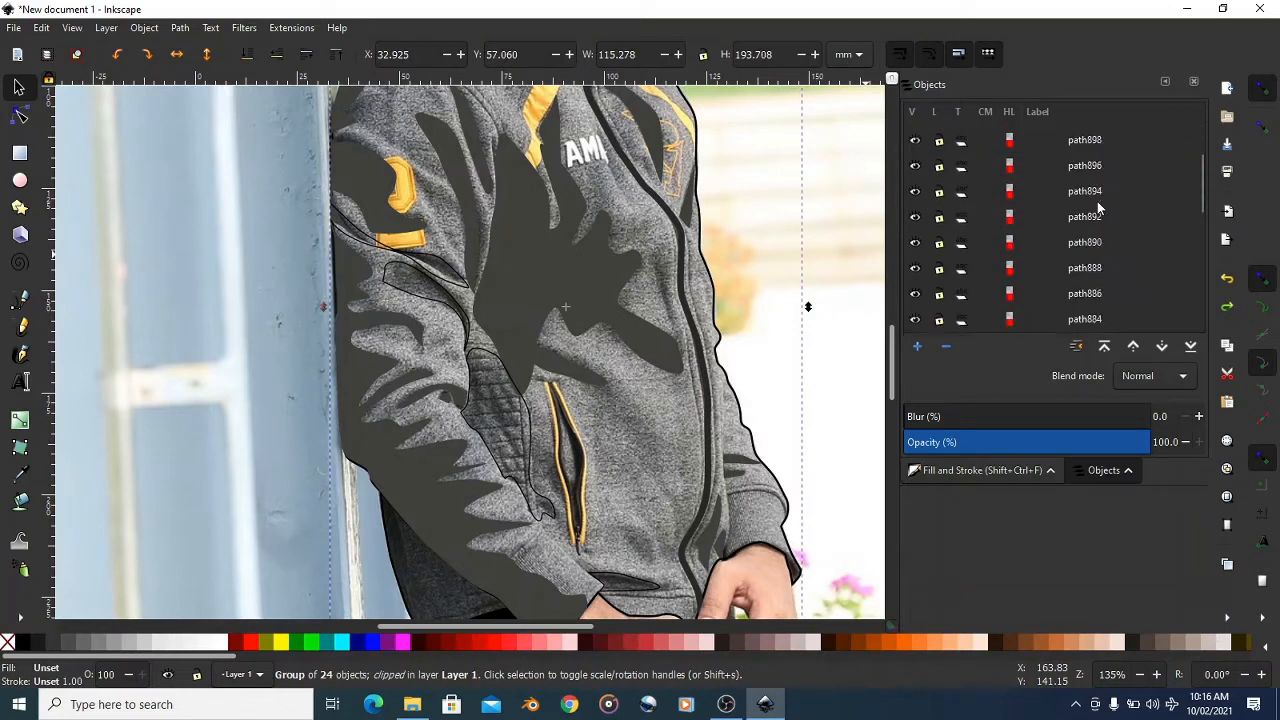
{"action": "left_click", "coordinate": [1077, 298]}
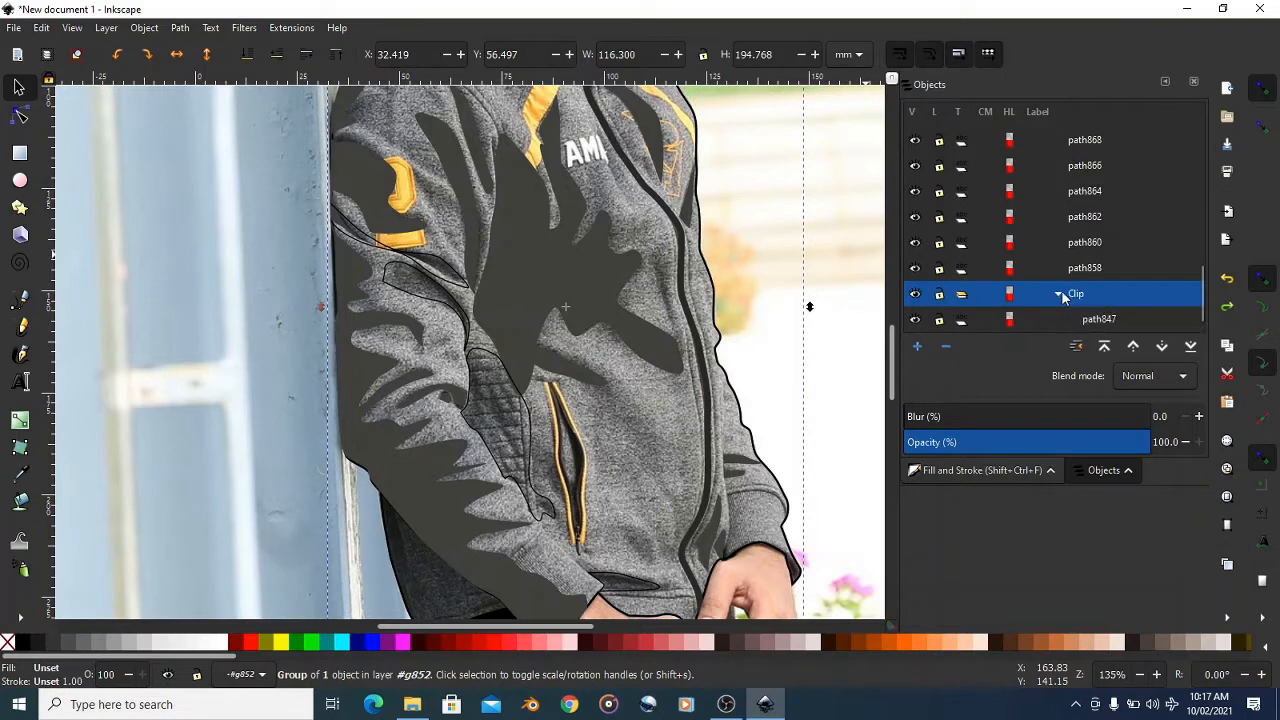
{"action": "left_click", "coordinate": [1058, 294]}
{"action": "left_click", "coordinate": [1085, 298]}
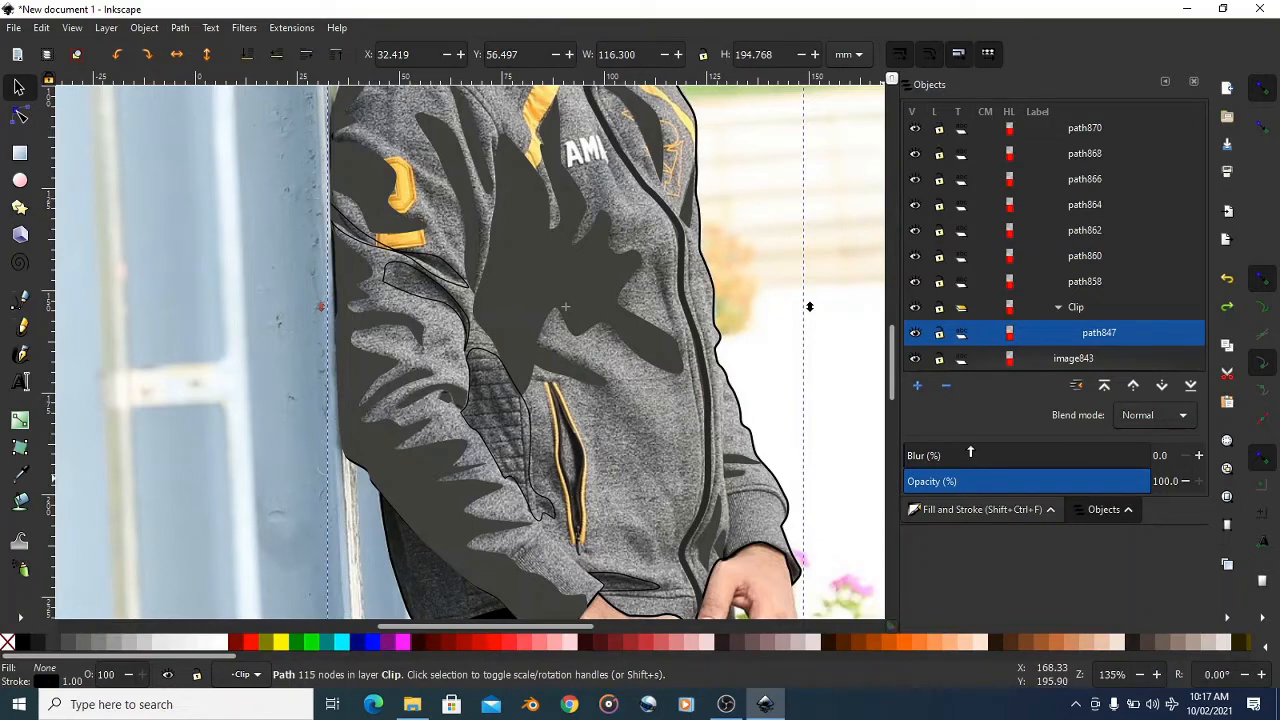
- Give the jacket outline a flat grey fill lightened to 555654ff, a value of 34
{"action": "key", "text": "ctrl+shift+f"}
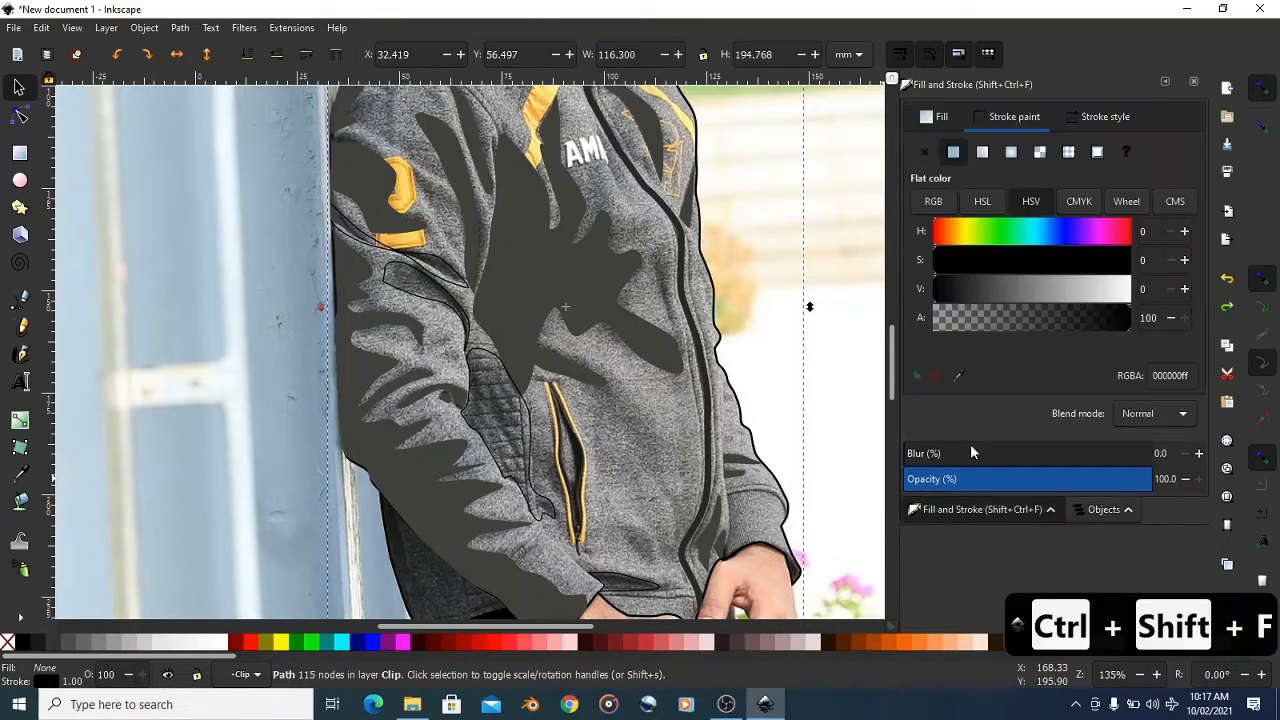
{"action": "left_click", "coordinate": [939, 118]}
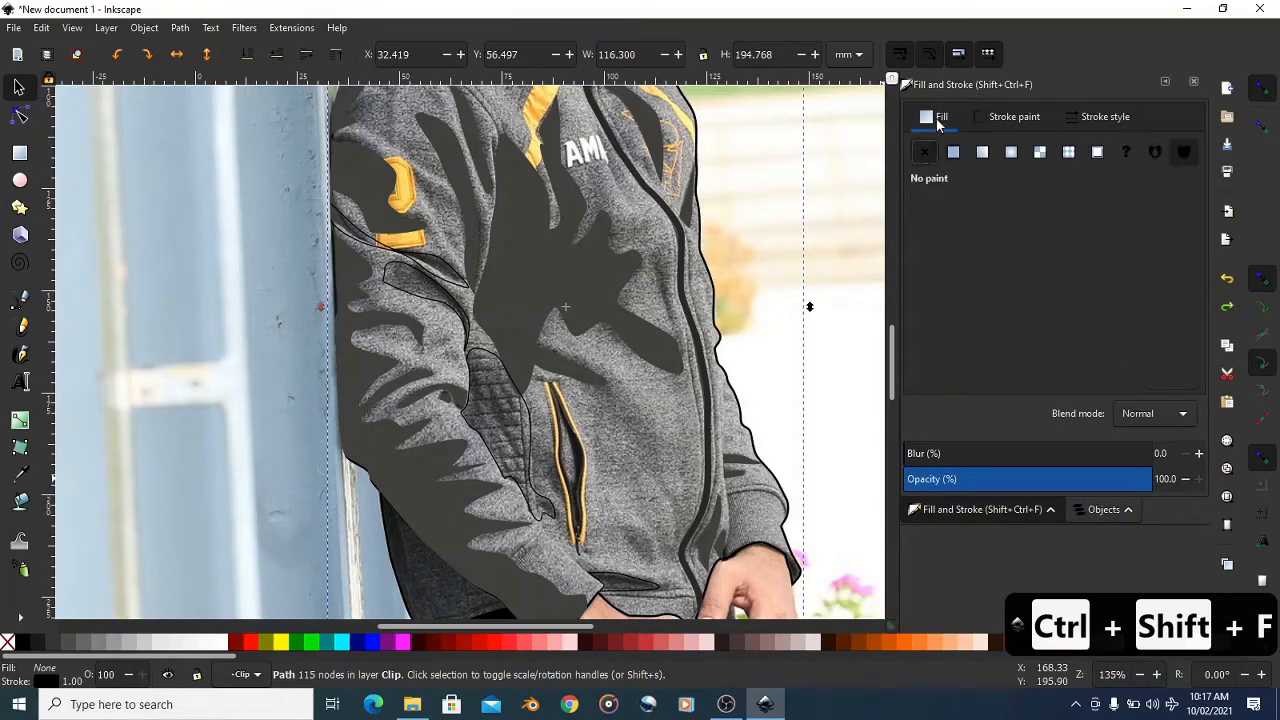
{"action": "left_click", "coordinate": [956, 154]}
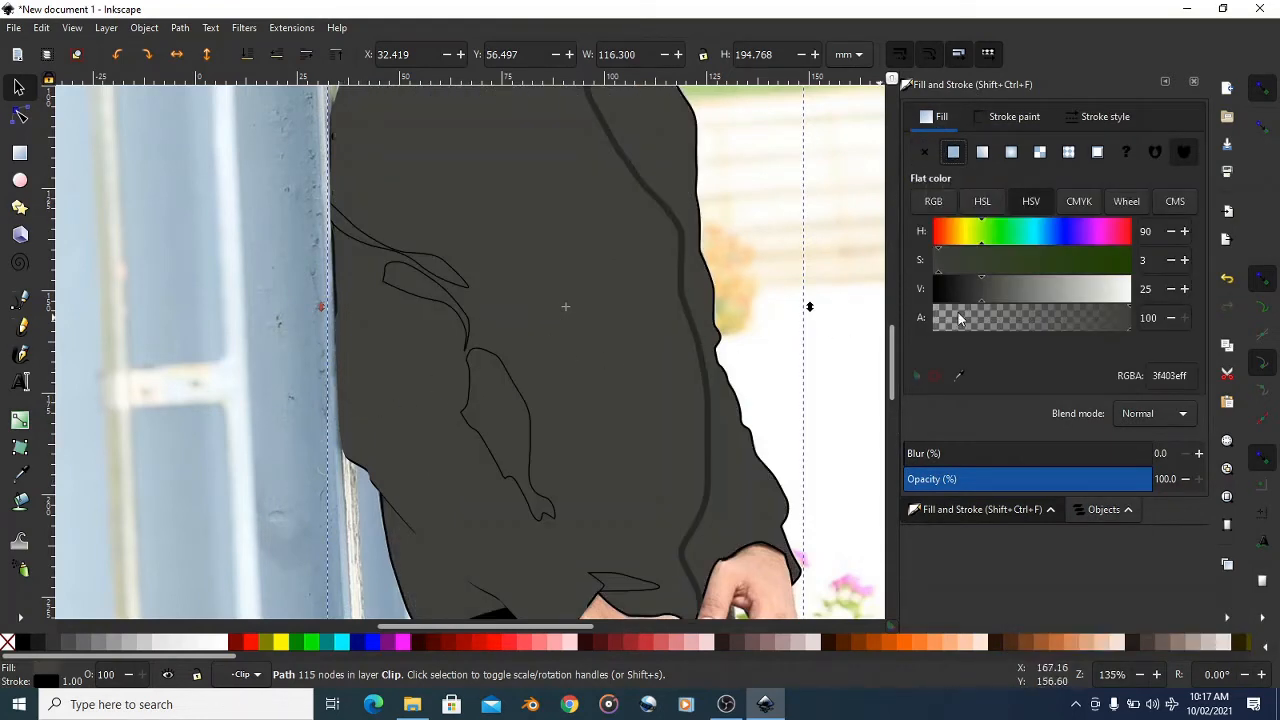
{"action": "left_click_drag", "start_coordinate": [981, 291], "coordinate": [1000, 287]}
- Select the four unfilled shadow outlines together: two on the near sleeve, one beside the forearm and one above the hand
{"action": "scroll", "coordinate": [673, 358], "scroll_direction": "down", "scroll_amount": 4}
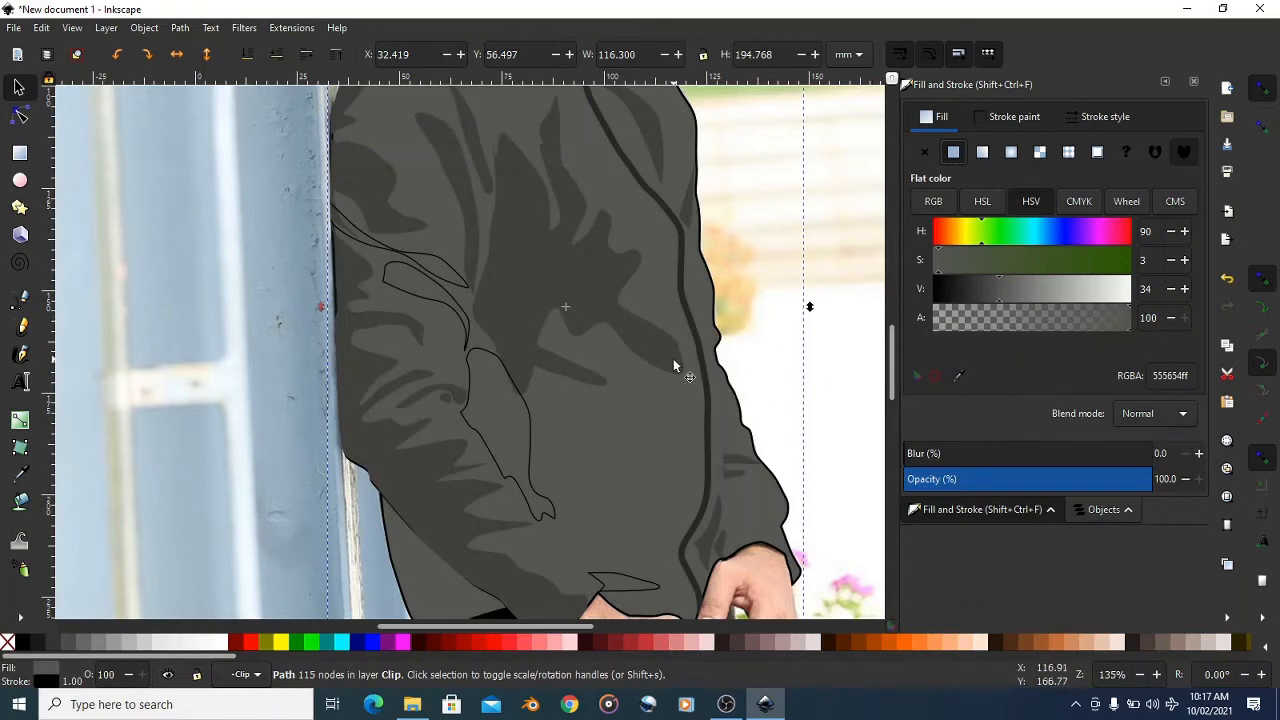
{"action": "scroll", "coordinate": [620, 257], "scroll_direction": "up", "scroll_amount": 2}
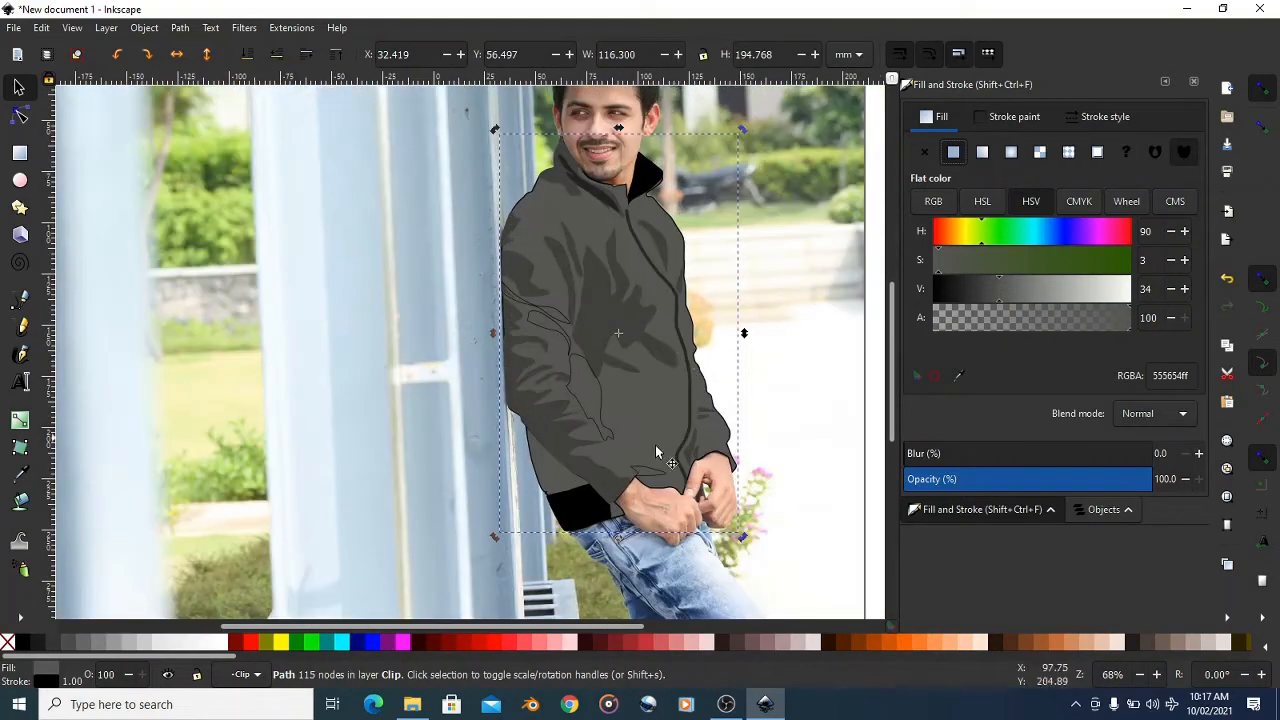
{"action": "scroll", "coordinate": [669, 461], "scroll_direction": "up", "scroll_amount": 2}
{"action": "scroll", "coordinate": [548, 415], "scroll_direction": "up", "scroll_amount": 3}
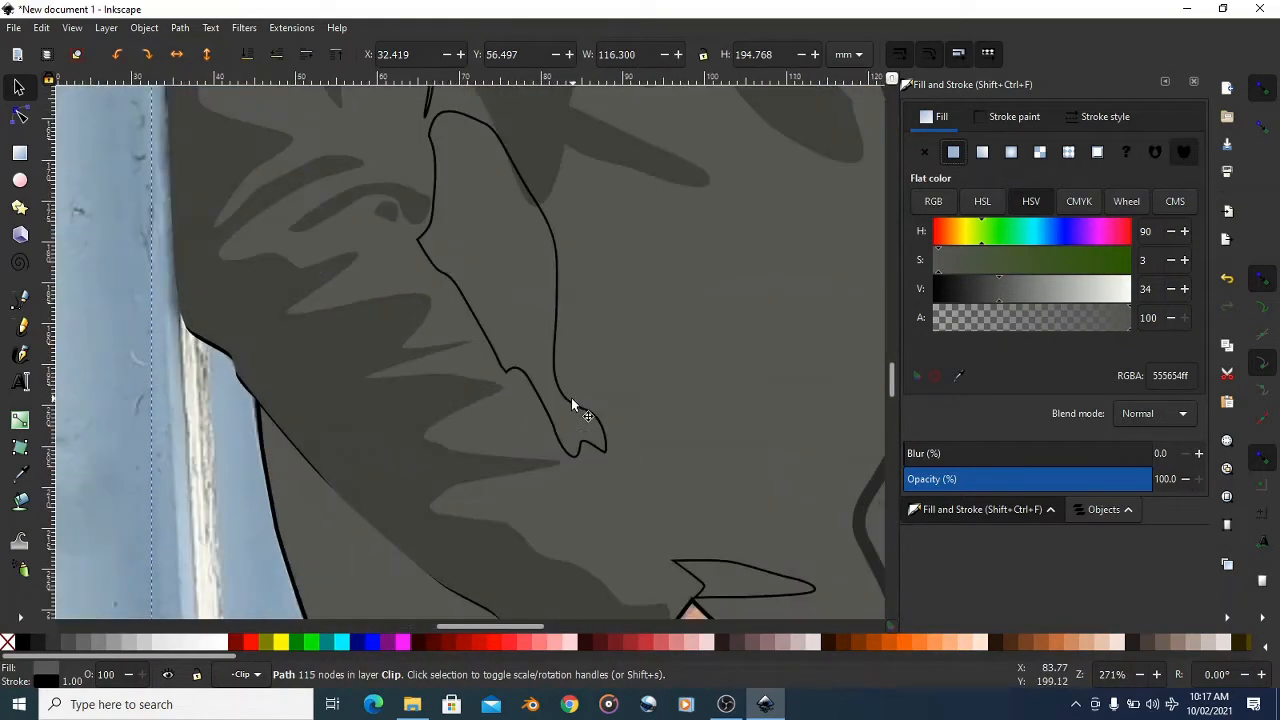
{"action": "scroll", "coordinate": [551, 414], "scroll_direction": "down", "scroll_amount": 3}
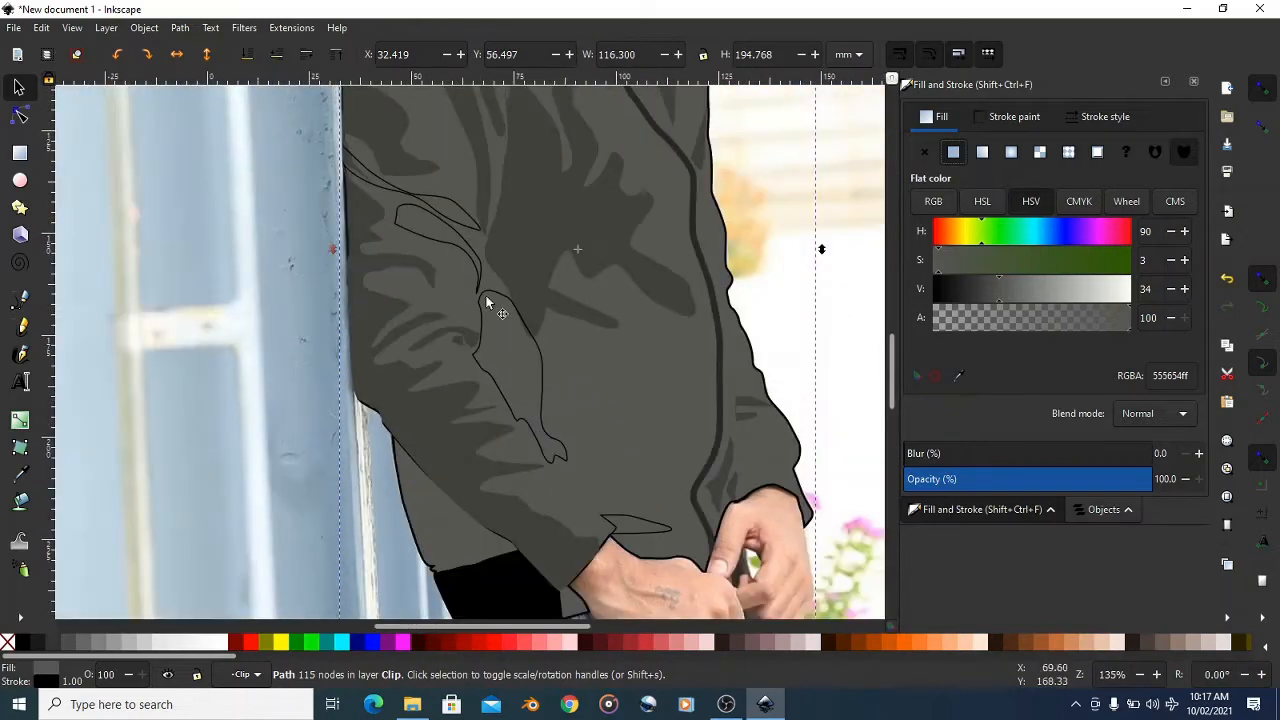
{"action": "scroll", "coordinate": [437, 210], "scroll_direction": "up", "scroll_amount": 1}
{"action": "left_click", "coordinate": [452, 193]}
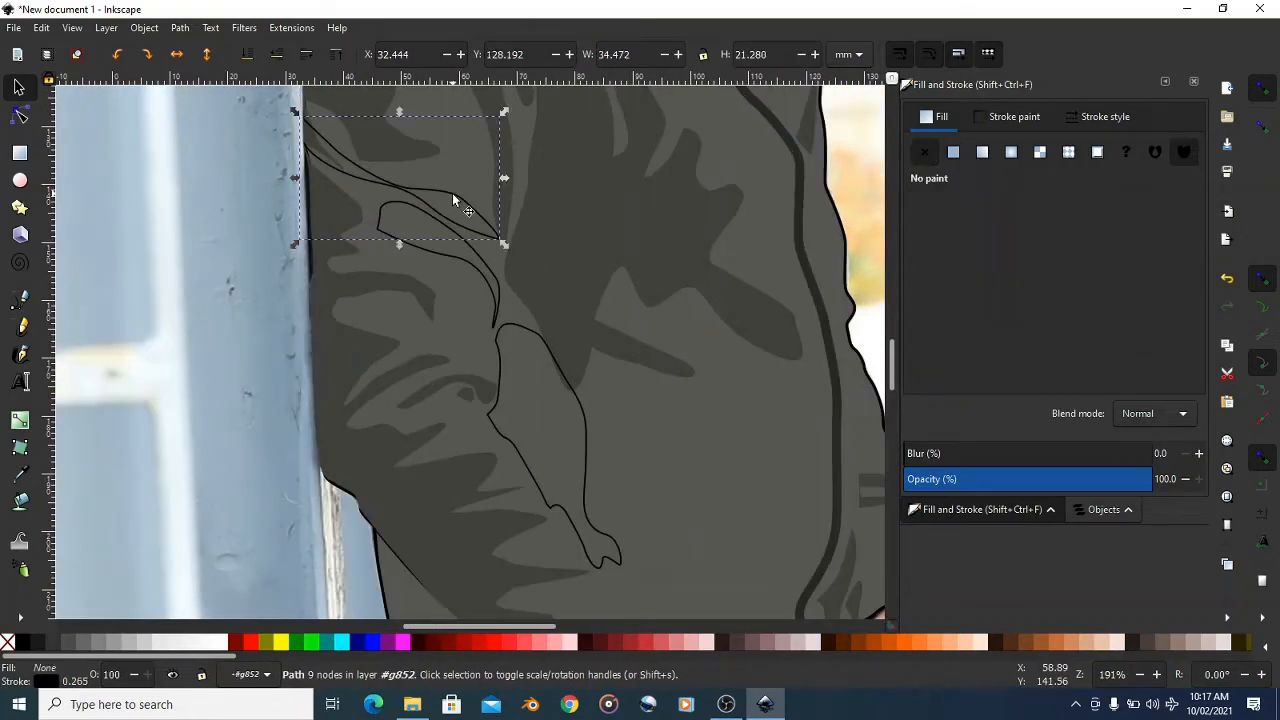
{"action": "left_click", "coordinate": [474, 255], "text": "shift"}
{"action": "left_click", "coordinate": [540, 342], "text": "shift"}
{"action": "scroll", "coordinate": [533, 330], "scroll_direction": "down", "scroll_amount": 3}
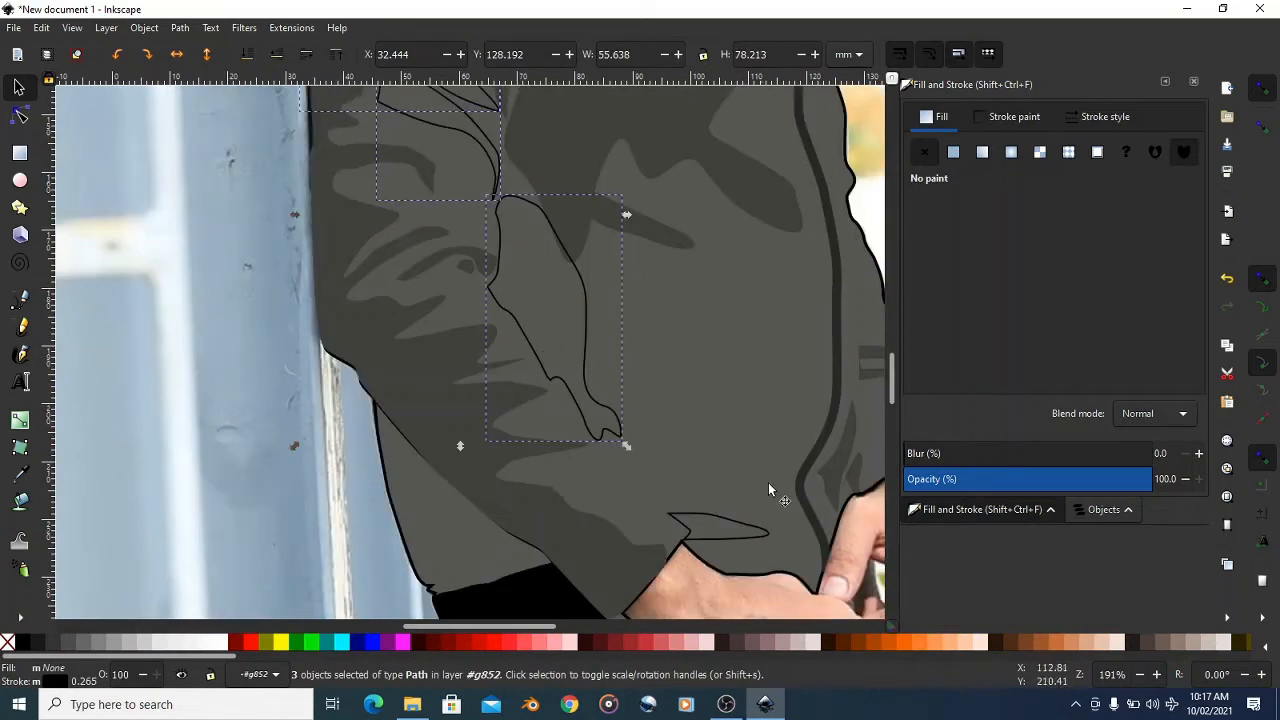
{"action": "left_click", "coordinate": [721, 521], "text": "shift"}
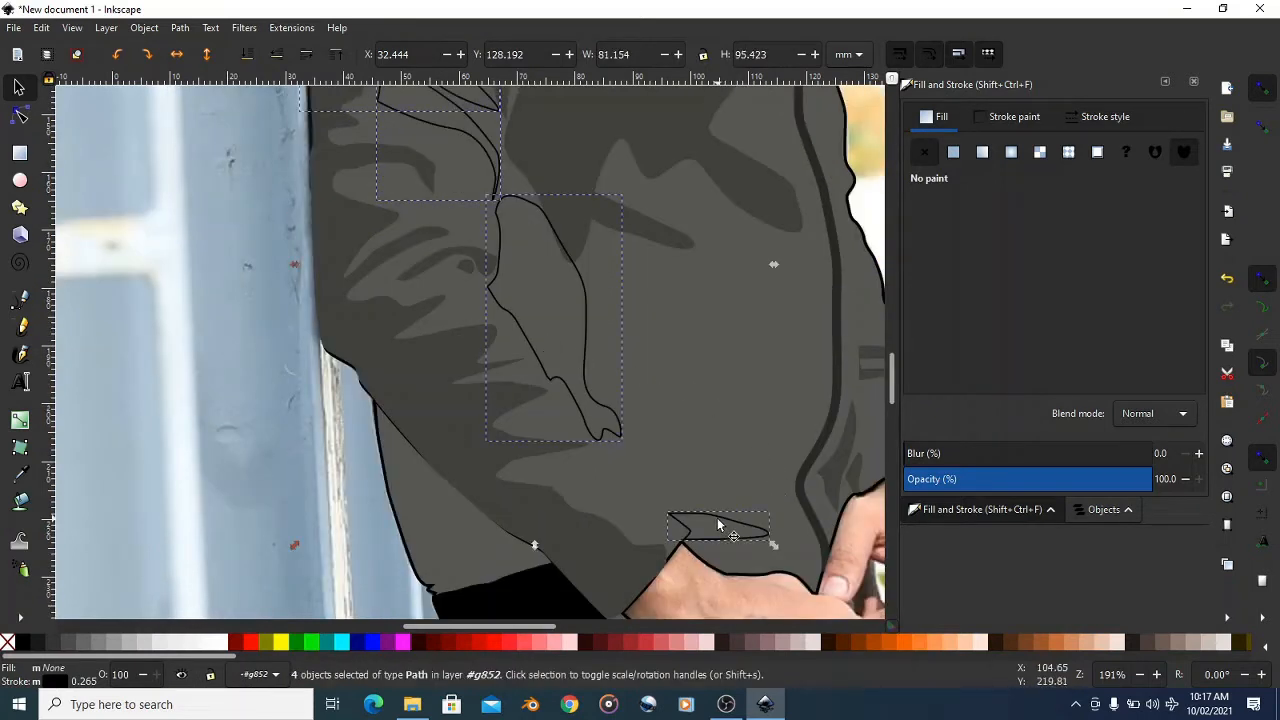
- Fill the four selected shadow shapes with 3f403eff sampled from the chest shadow and remove their strokes
{"action": "left_click", "coordinate": [954, 153]}
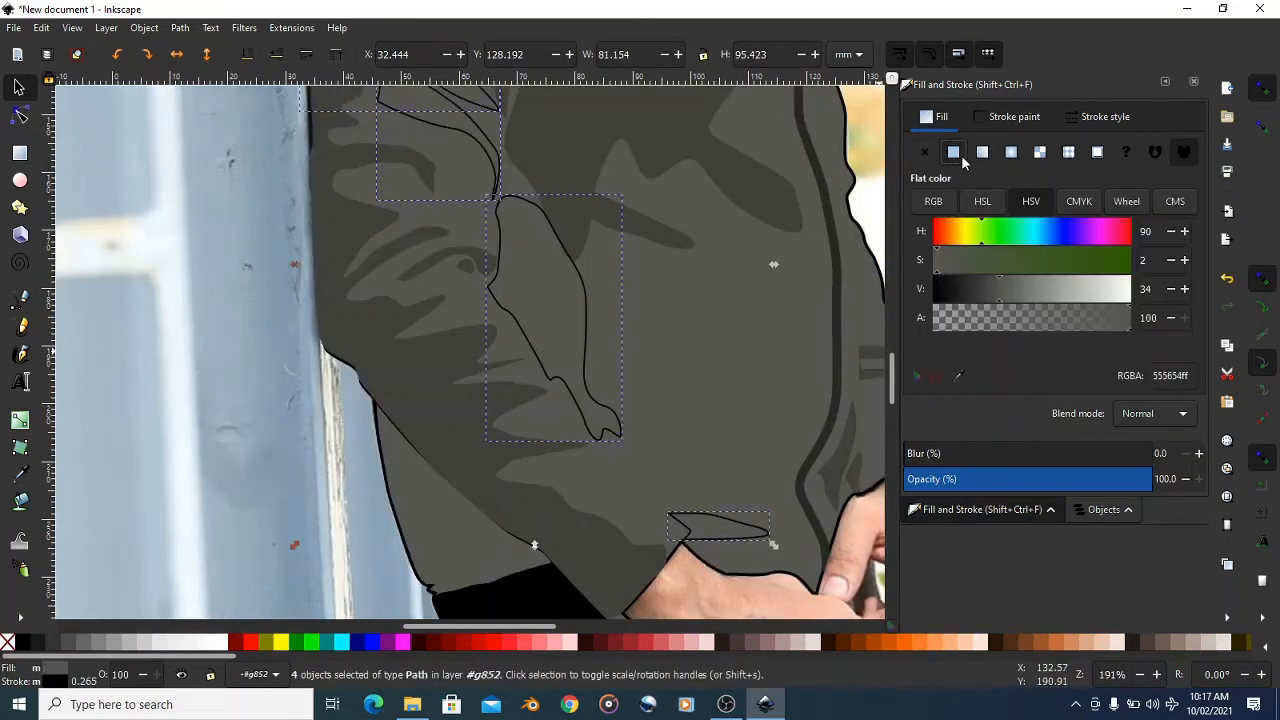
{"action": "left_click", "coordinate": [960, 377]}
{"action": "left_click", "coordinate": [553, 140]}
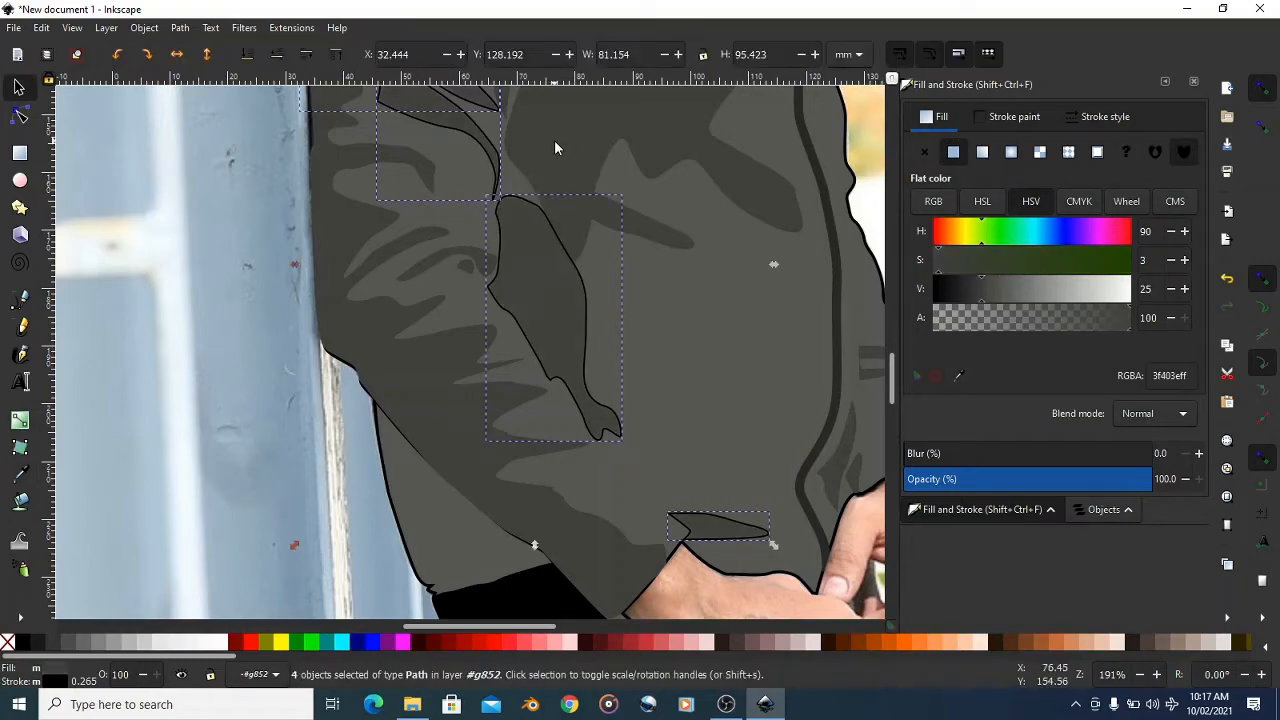
{"action": "left_click", "coordinate": [1004, 117]}
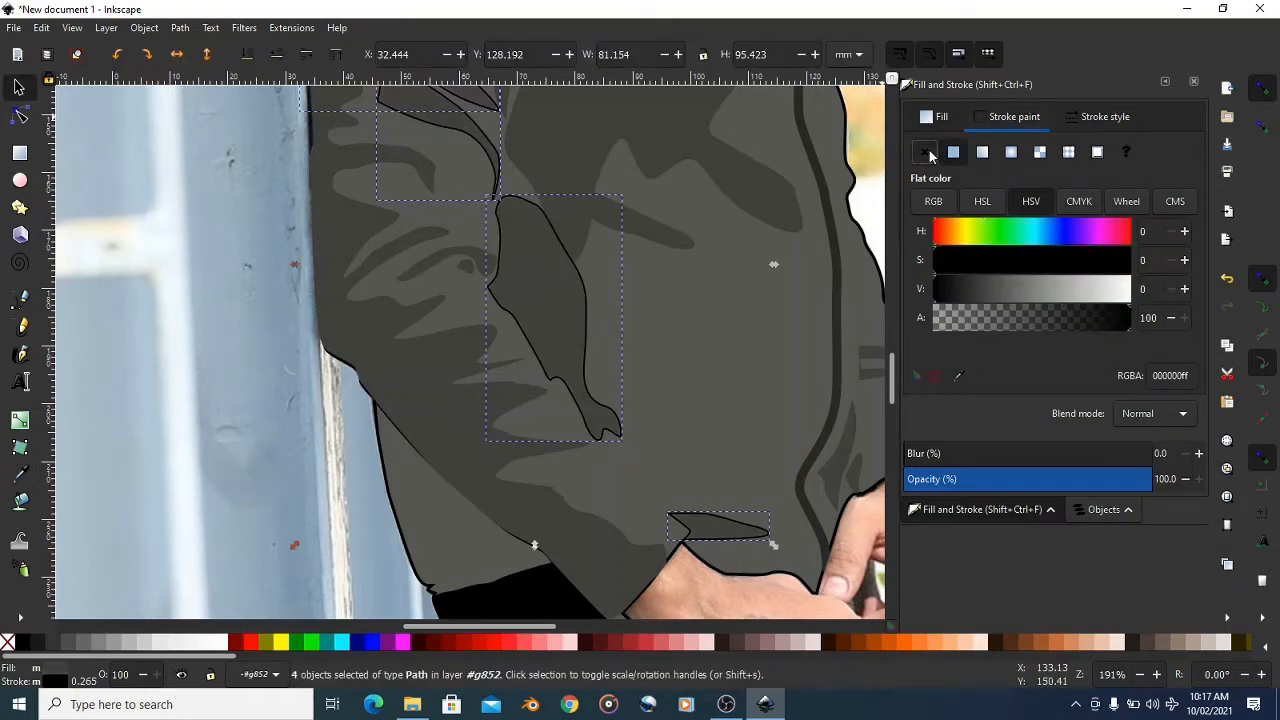
{"action": "left_click", "coordinate": [925, 152]}
- Deselect the shadow shapes and examine the filled jacket around the sleeves, cuffs and hem
{"action": "scroll", "coordinate": [609, 337], "scroll_direction": "down", "scroll_amount": 3}
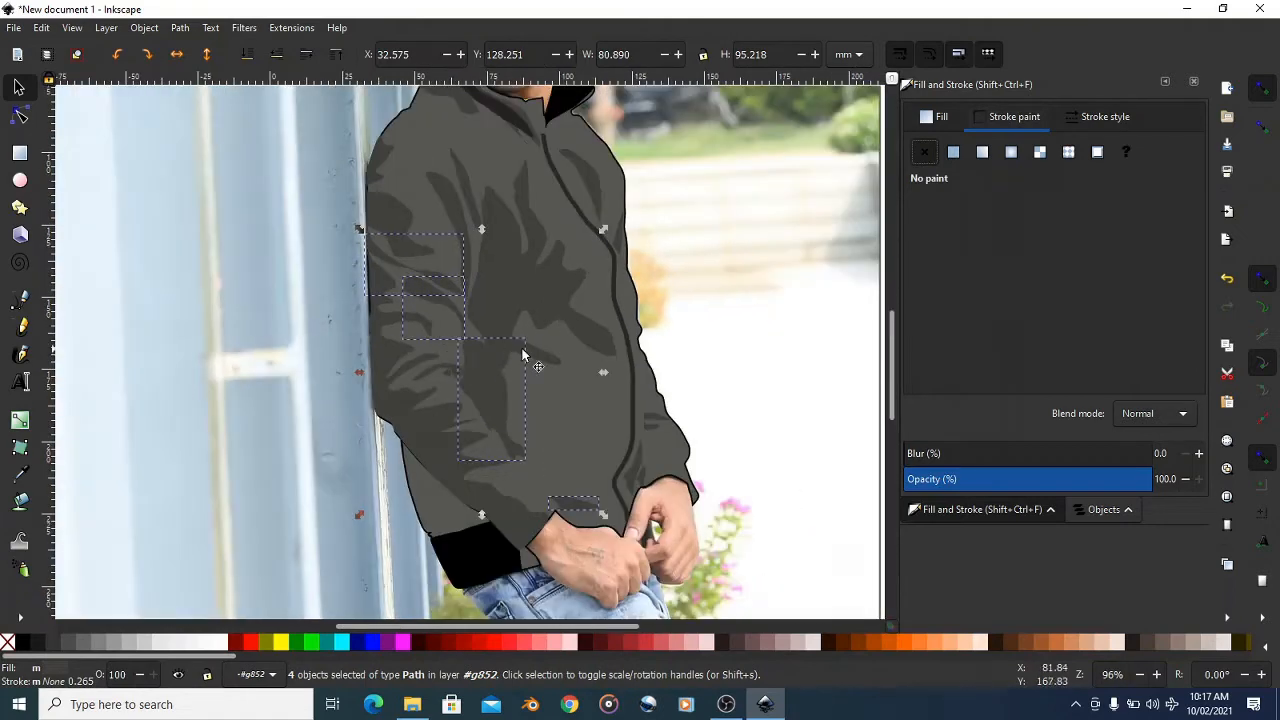
{"action": "scroll", "coordinate": [651, 373], "scroll_direction": "down", "scroll_amount": 2}
{"action": "left_click", "coordinate": [651, 362]}
{"action": "scroll", "coordinate": [651, 362], "scroll_direction": "down", "scroll_amount": 2}
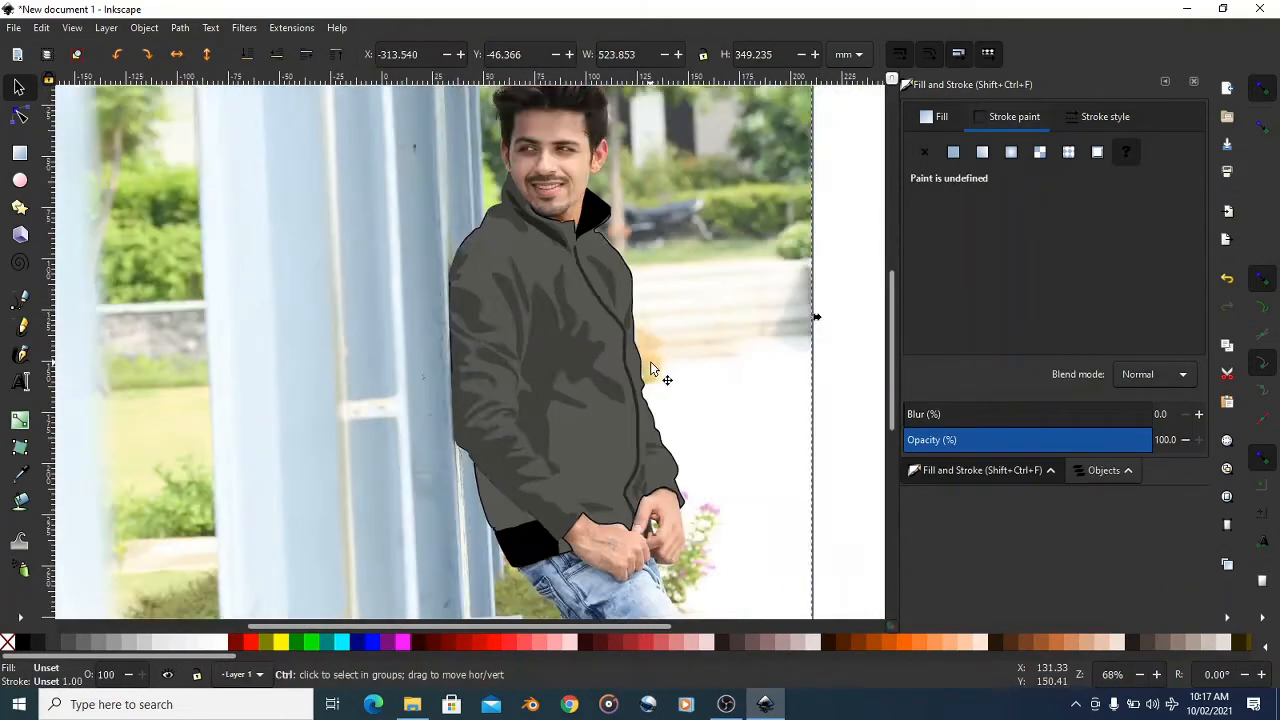
{"action": "scroll", "coordinate": [615, 500], "scroll_direction": "up", "scroll_amount": 2}
{"action": "scroll", "coordinate": [687, 408], "scroll_direction": "up", "scroll_amount": 1}
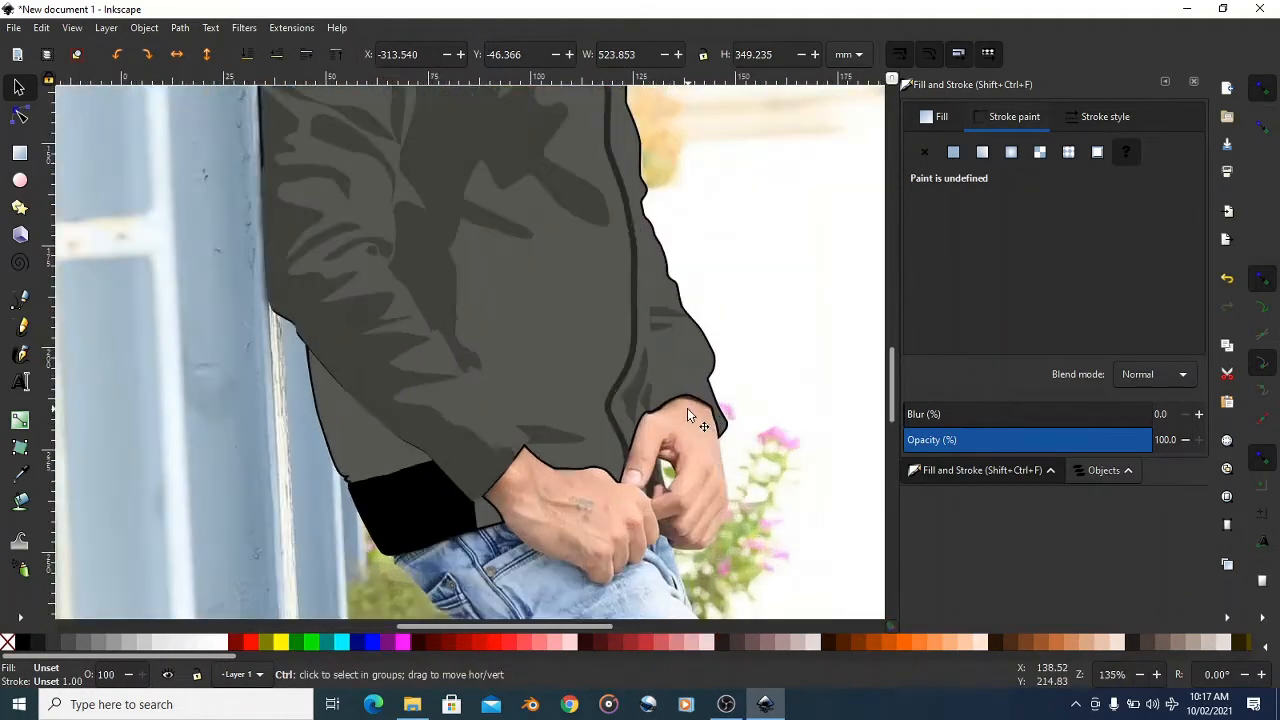
{"action": "scroll", "coordinate": [689, 409], "scroll_direction": "down", "scroll_amount": 1}
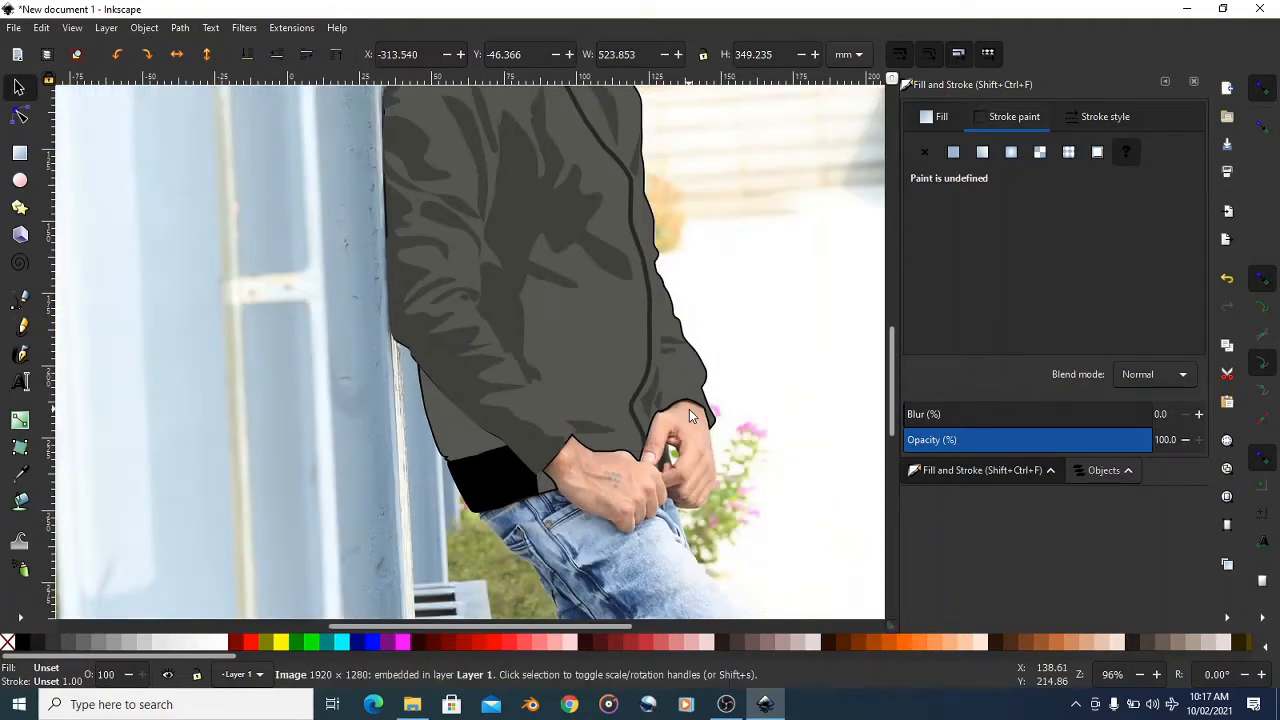
- Check the program's version information, then close the information window
{"action": "scroll", "coordinate": [598, 395], "scroll_direction": "up", "scroll_amount": 3}
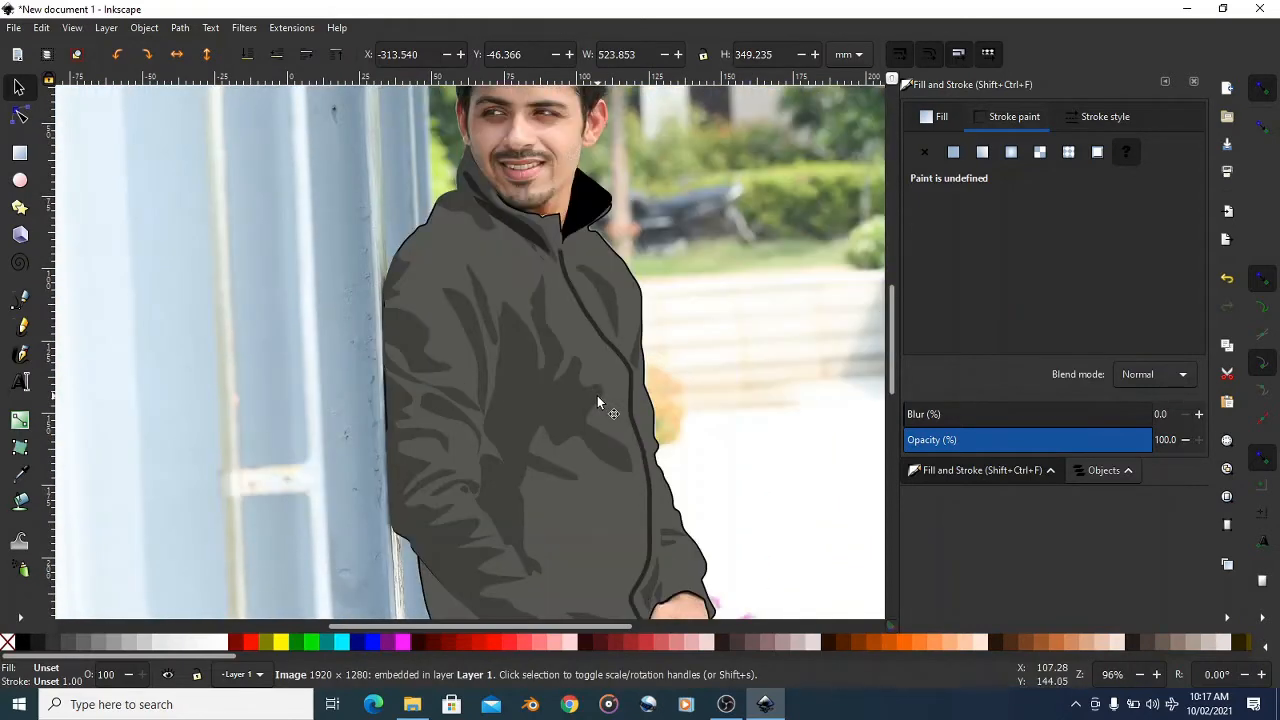
{"action": "left_click", "coordinate": [336, 28]}
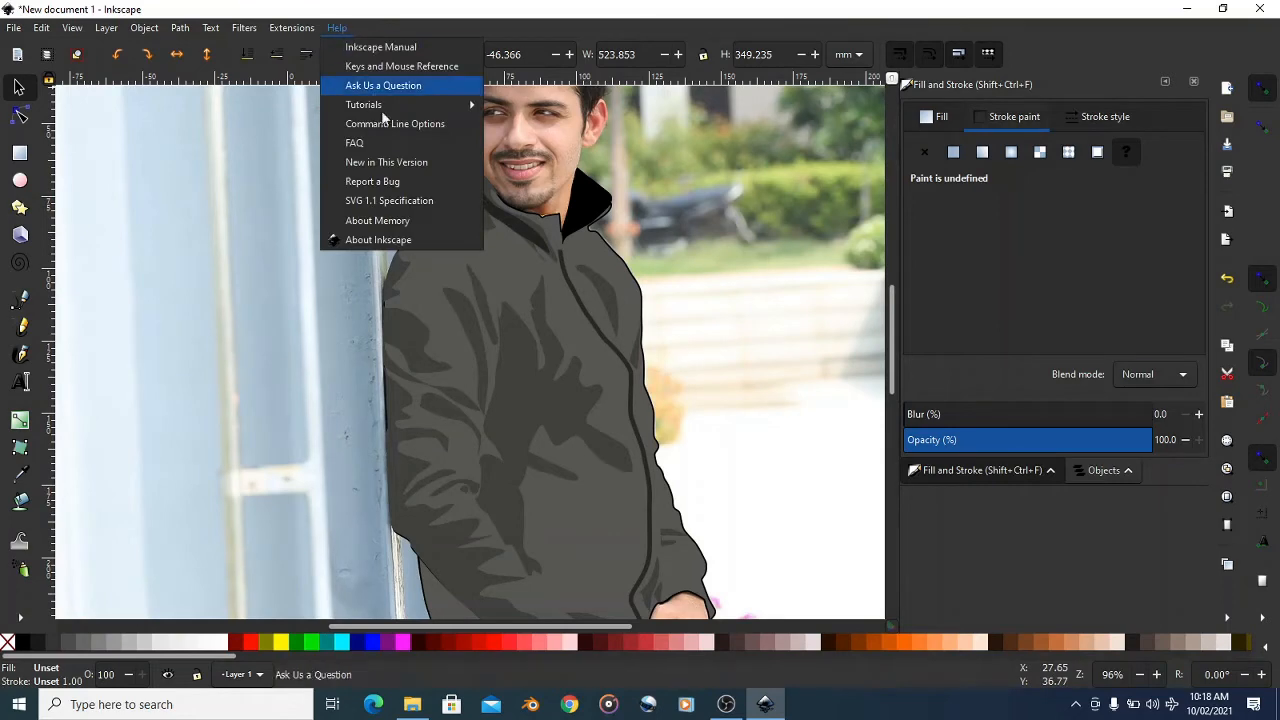
{"action": "left_click", "coordinate": [336, 246]}
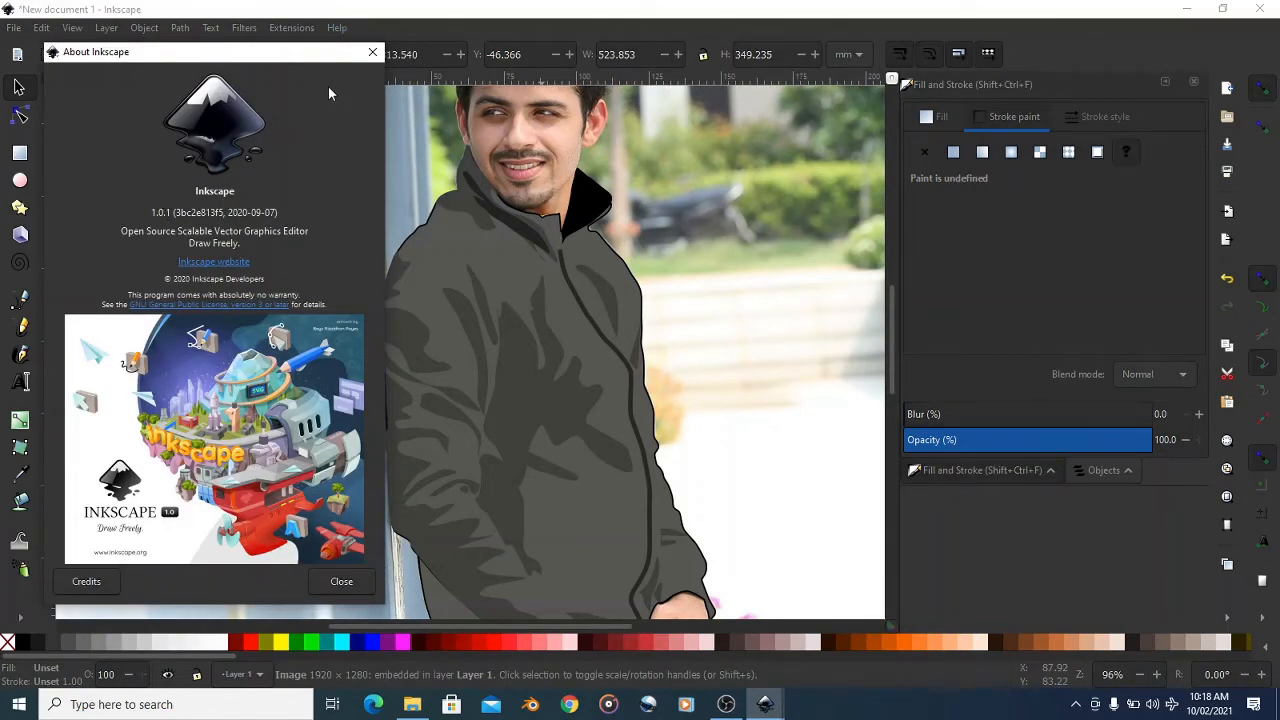
{"action": "left_click", "coordinate": [370, 54]}
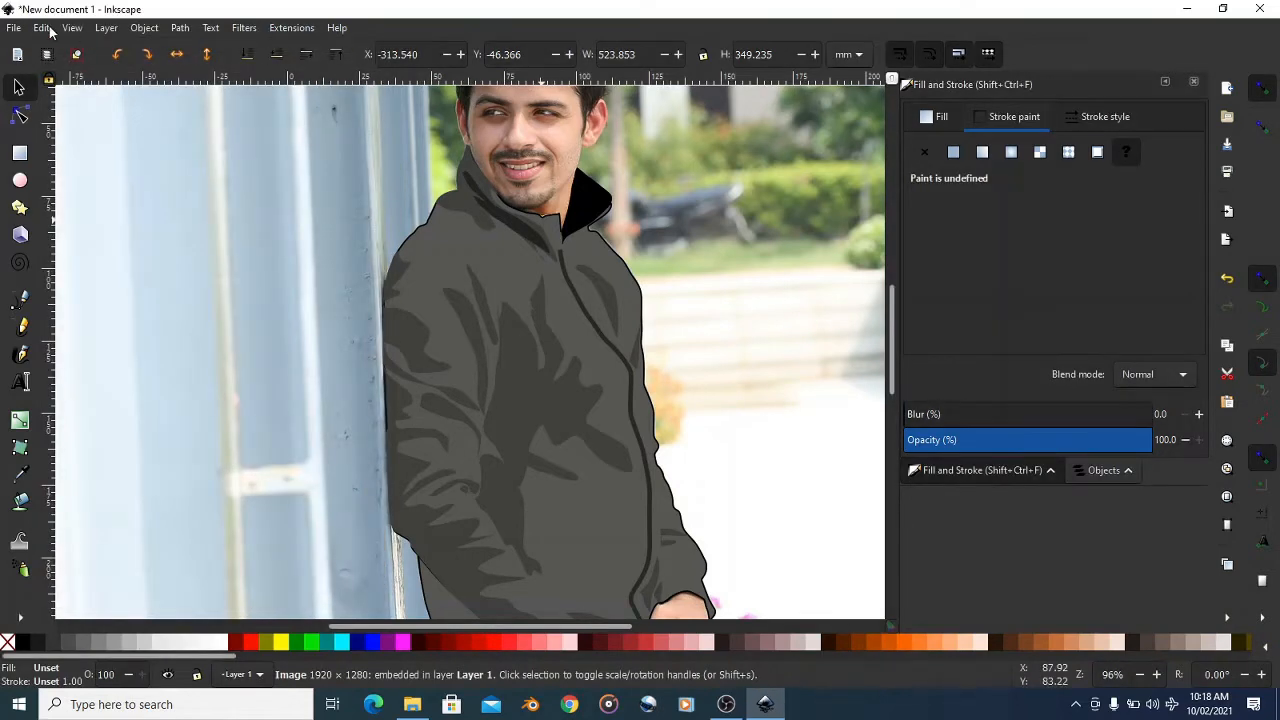
- Turn on XRay mode to see the photo beneath the jacket drawing around the cursor
{"action": "left_click", "coordinate": [42, 28]}
{"action": "left_click", "coordinate": [70, 28]}
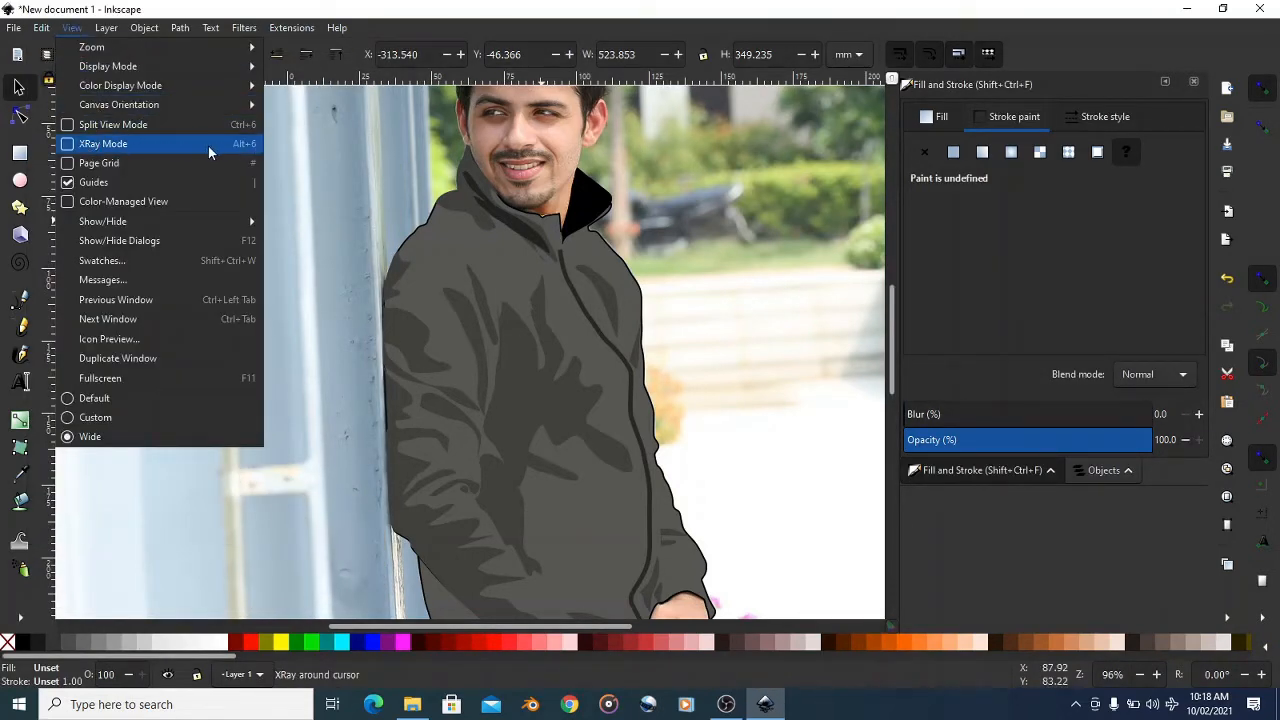
{"action": "left_click", "coordinate": [109, 145]}
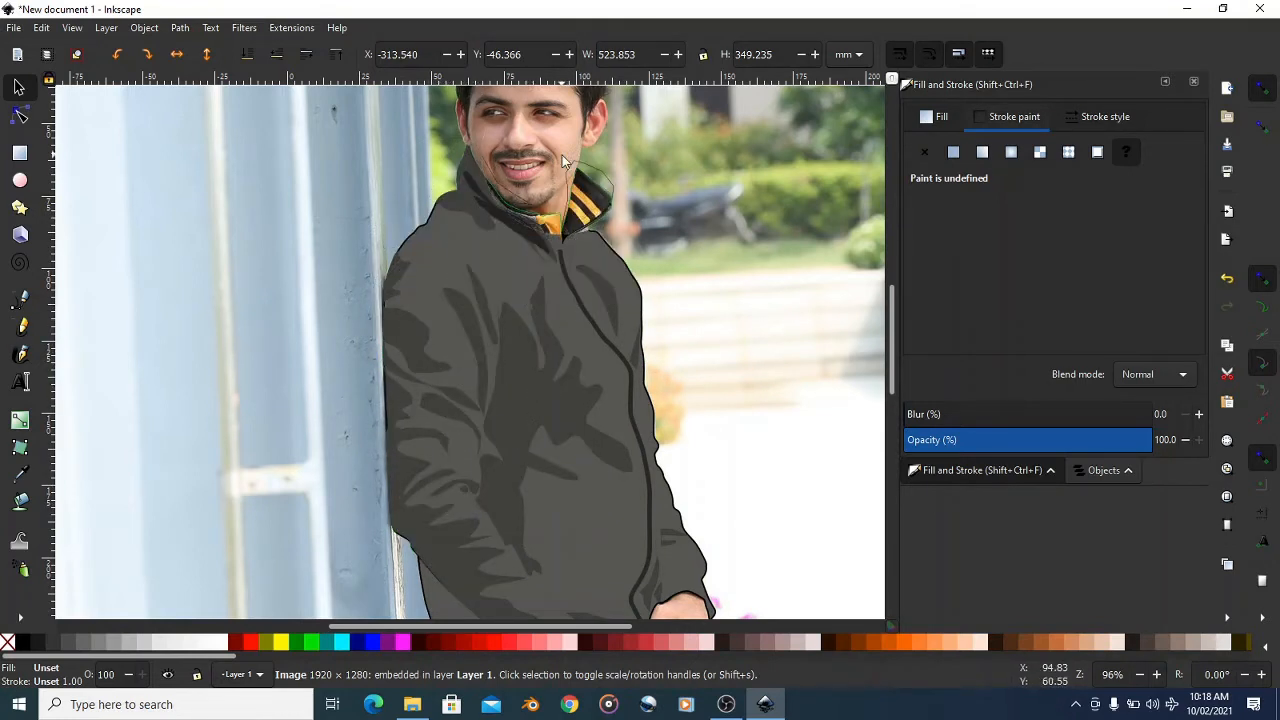
- Disable Images in Outline Mode in the Imported Images preferences and try the XRay circle over the picture
{"action": "left_click", "coordinate": [43, 27]}
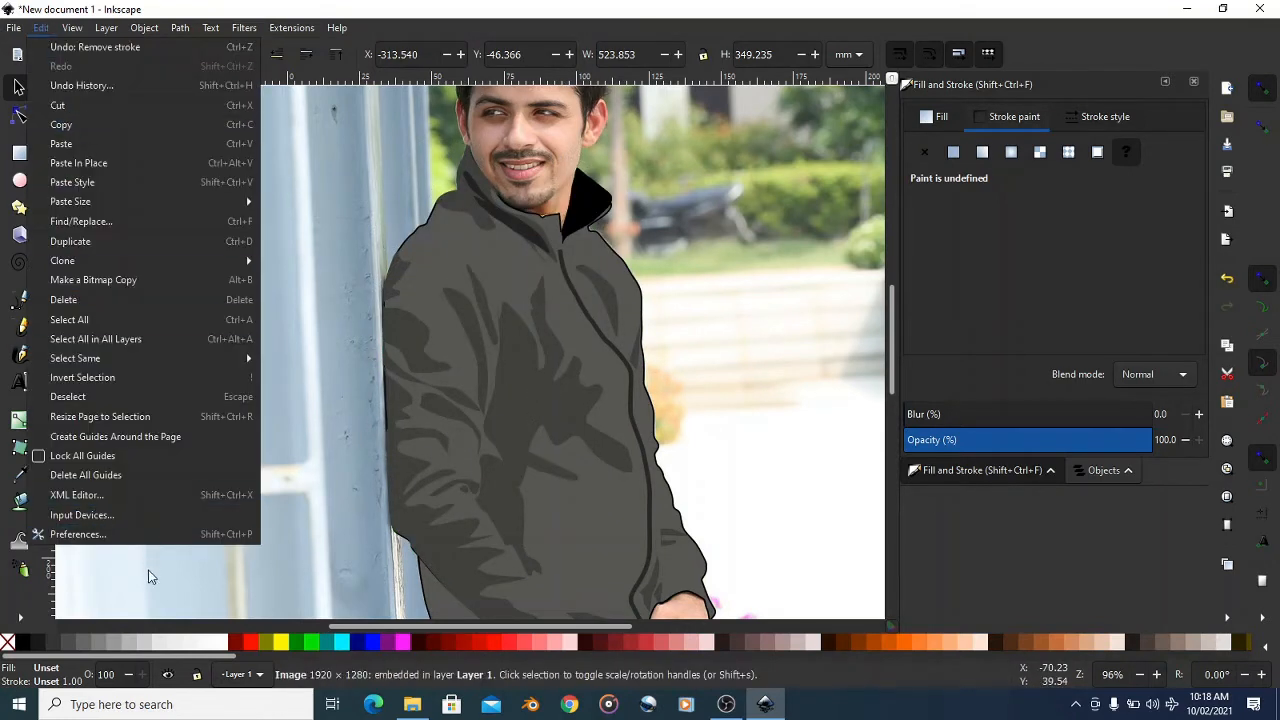
{"action": "left_click", "coordinate": [78, 534]}
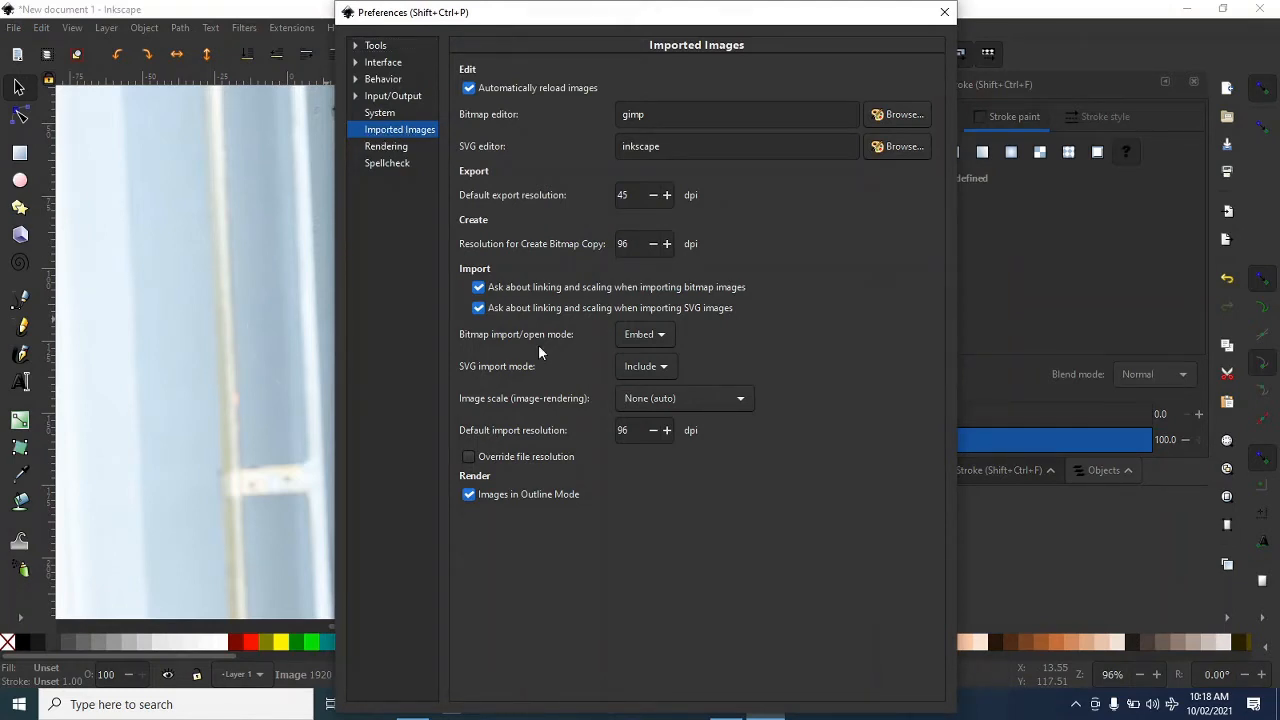
{"action": "left_click", "coordinate": [512, 498]}
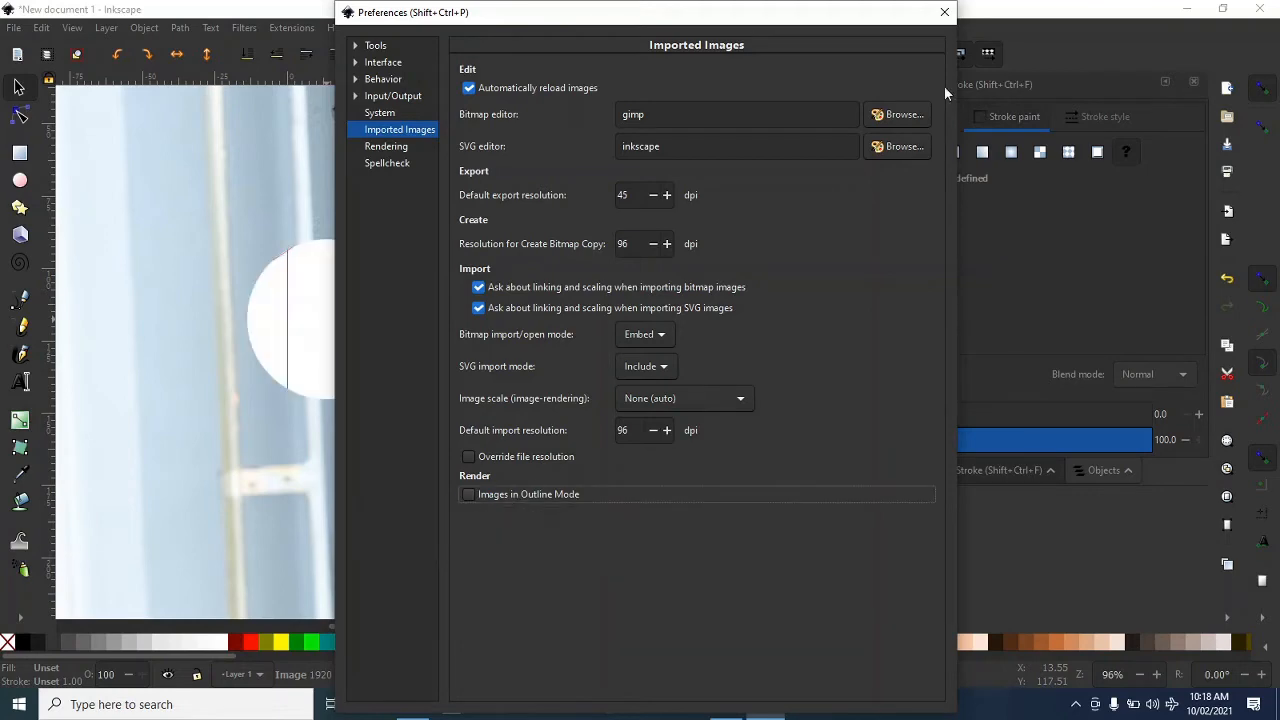
{"action": "left_click", "coordinate": [944, 12]}
{"action": "left_click_drag", "start_coordinate": [320, 300], "coordinate": [290, 455]}
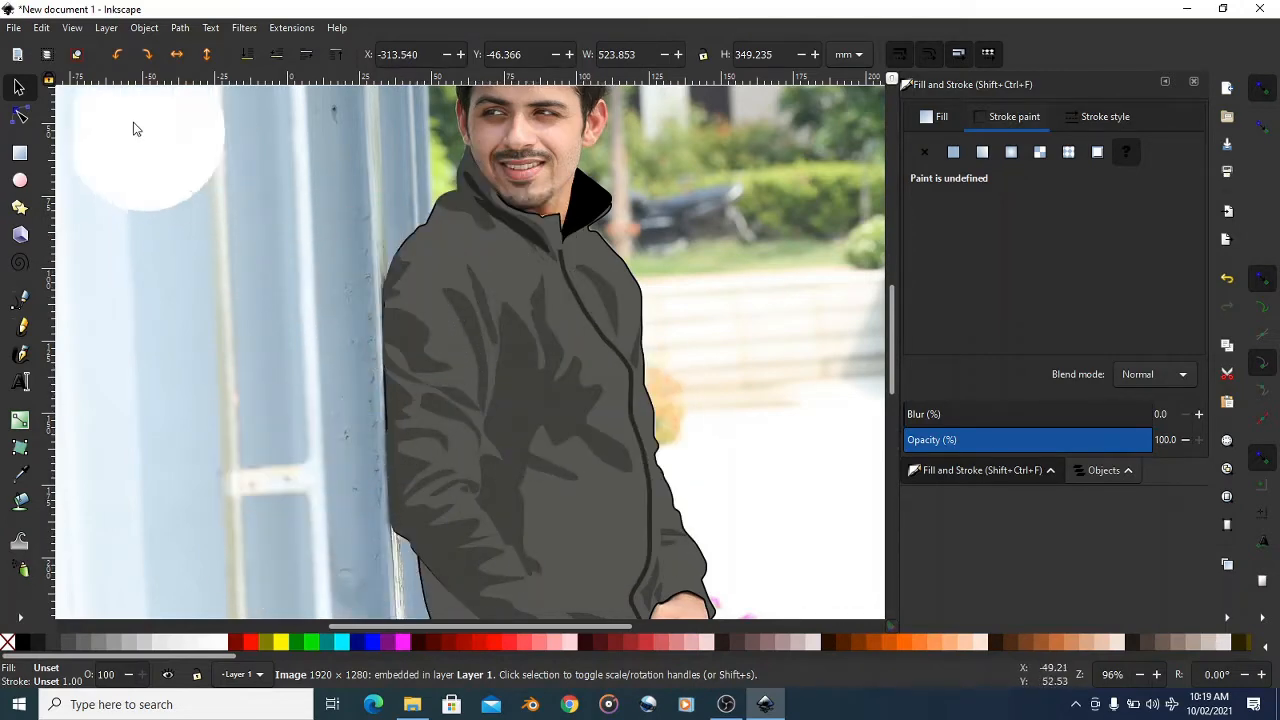
- Re-enable Images in Outline Mode in the Imported Images preferences and close the preferences
{"action": "left_click", "coordinate": [41, 27]}
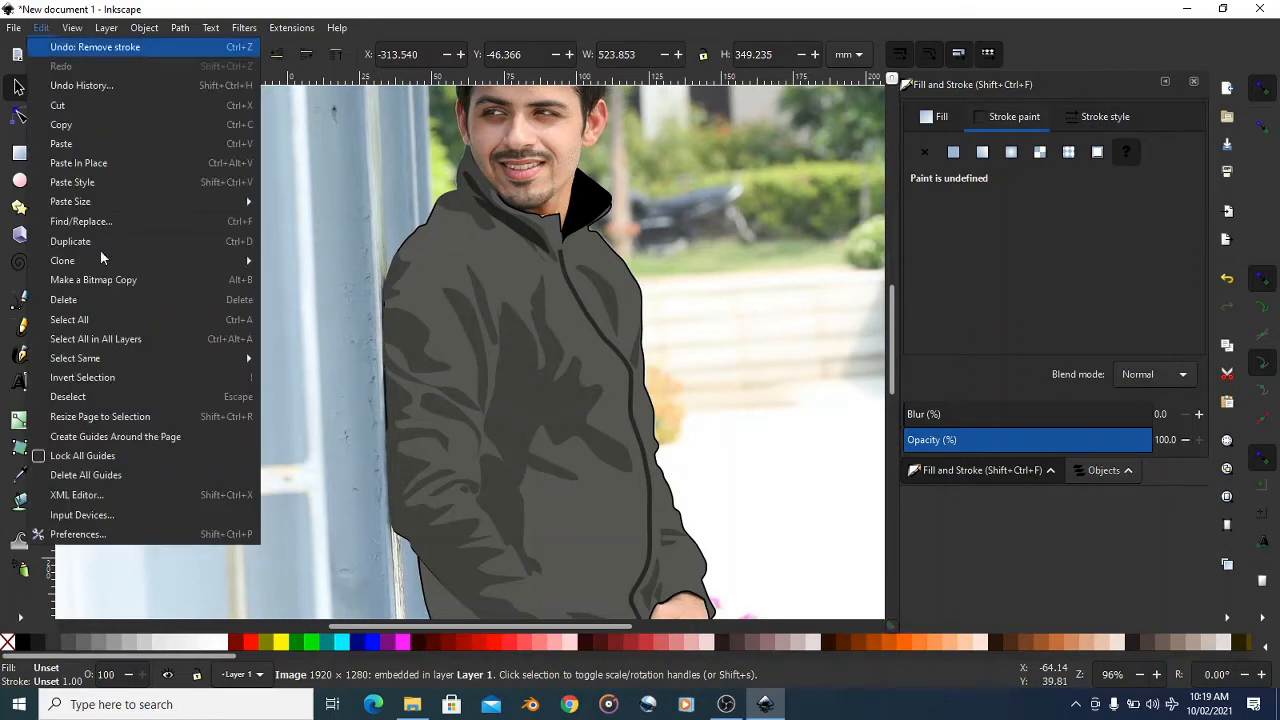
{"action": "left_click", "coordinate": [138, 535]}
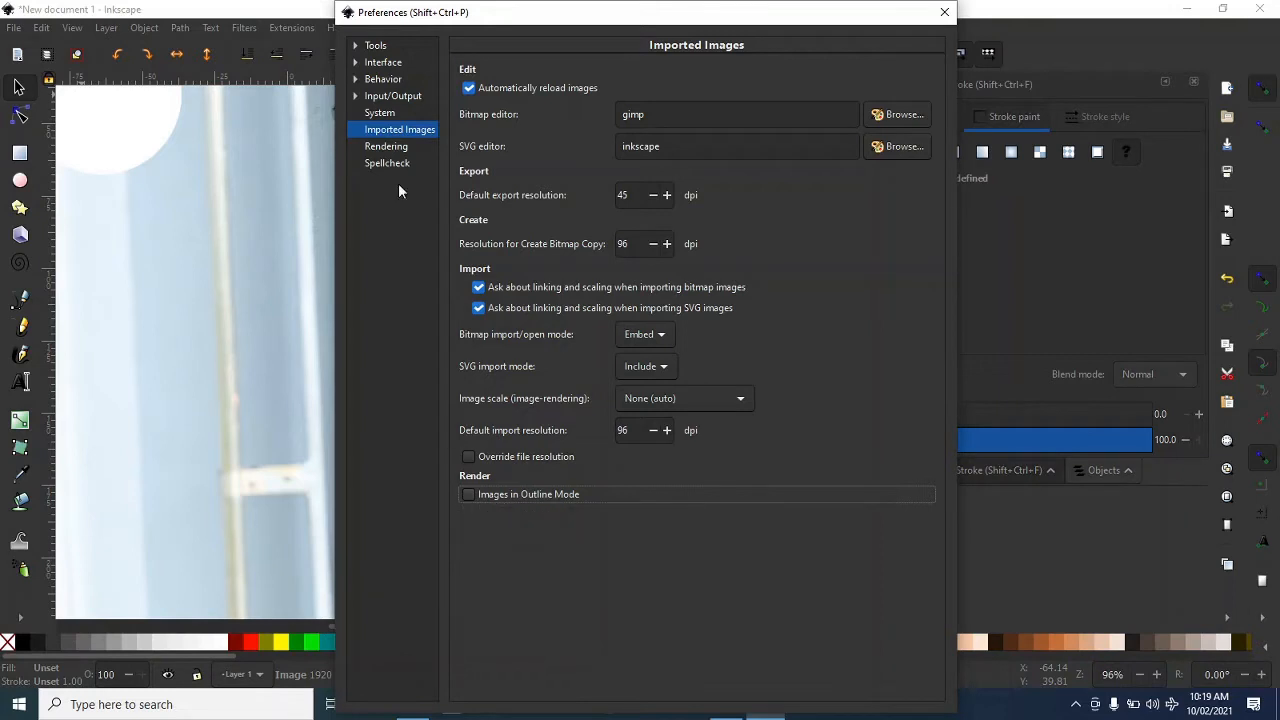
{"action": "left_click", "coordinate": [501, 497]}
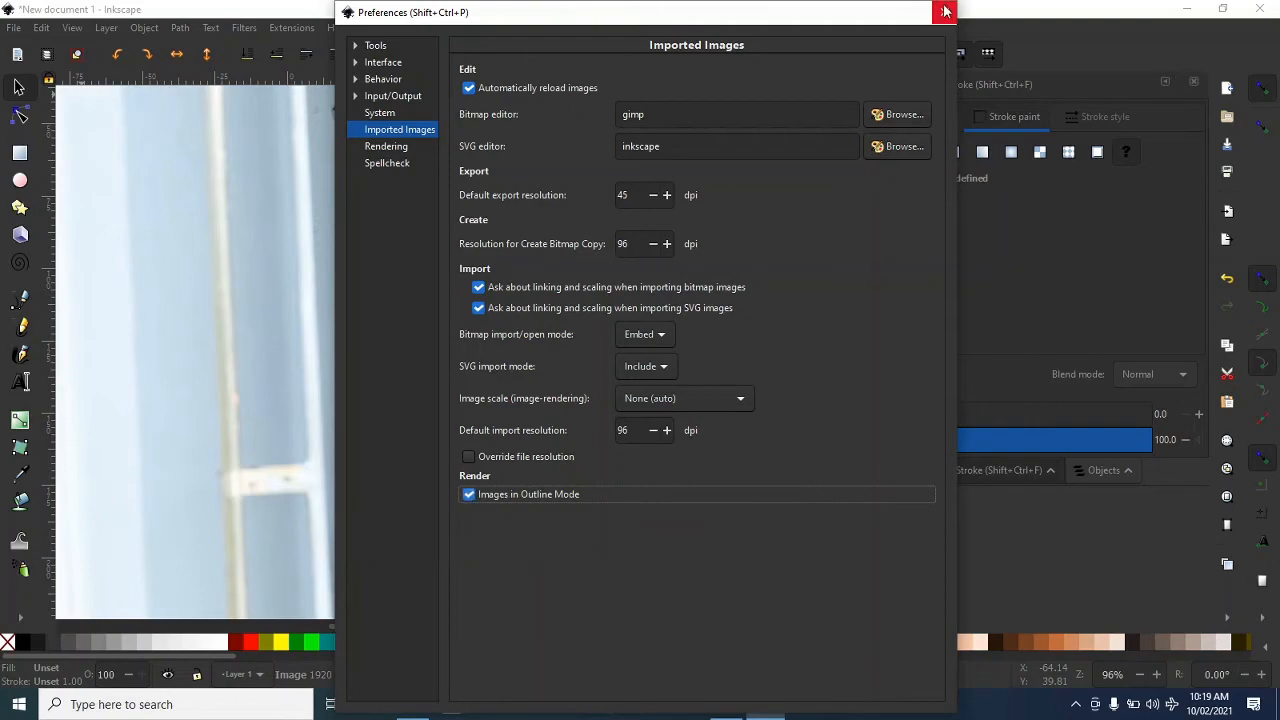
{"action": "left_click", "coordinate": [945, 11]}
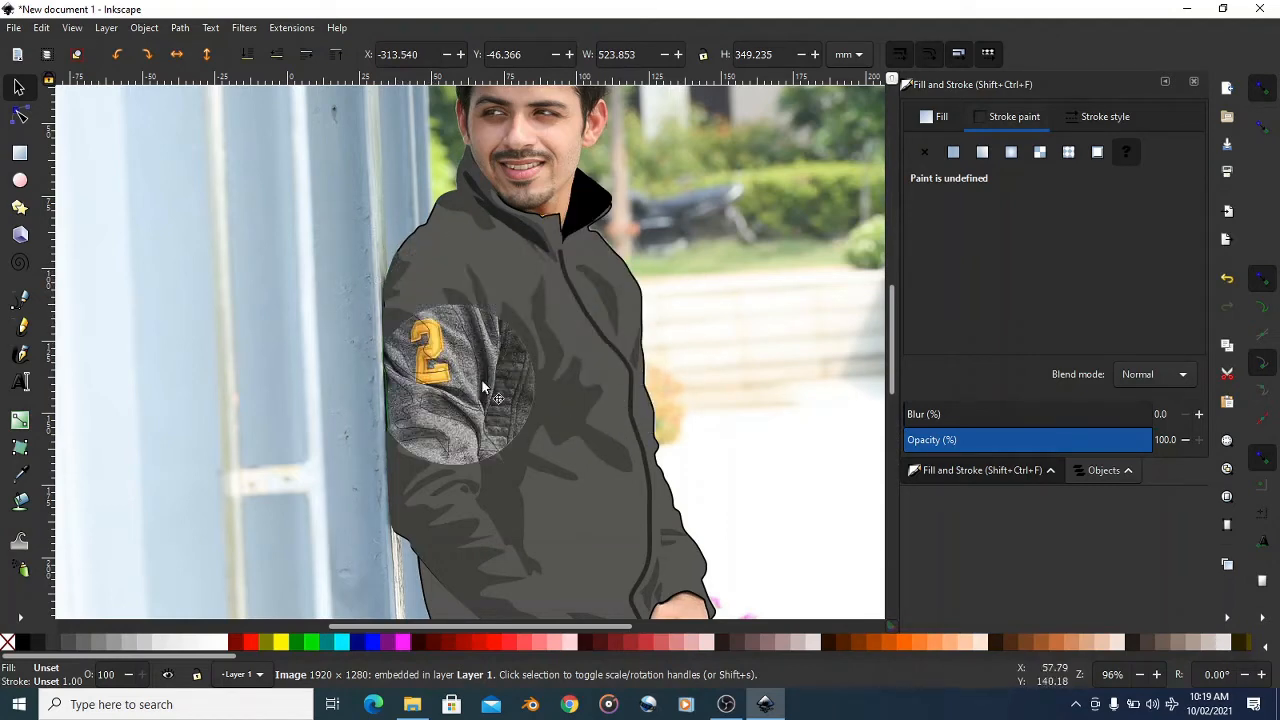
{"action": "scroll", "coordinate": [594, 380], "scroll_direction": "down", "scroll_amount": 3}
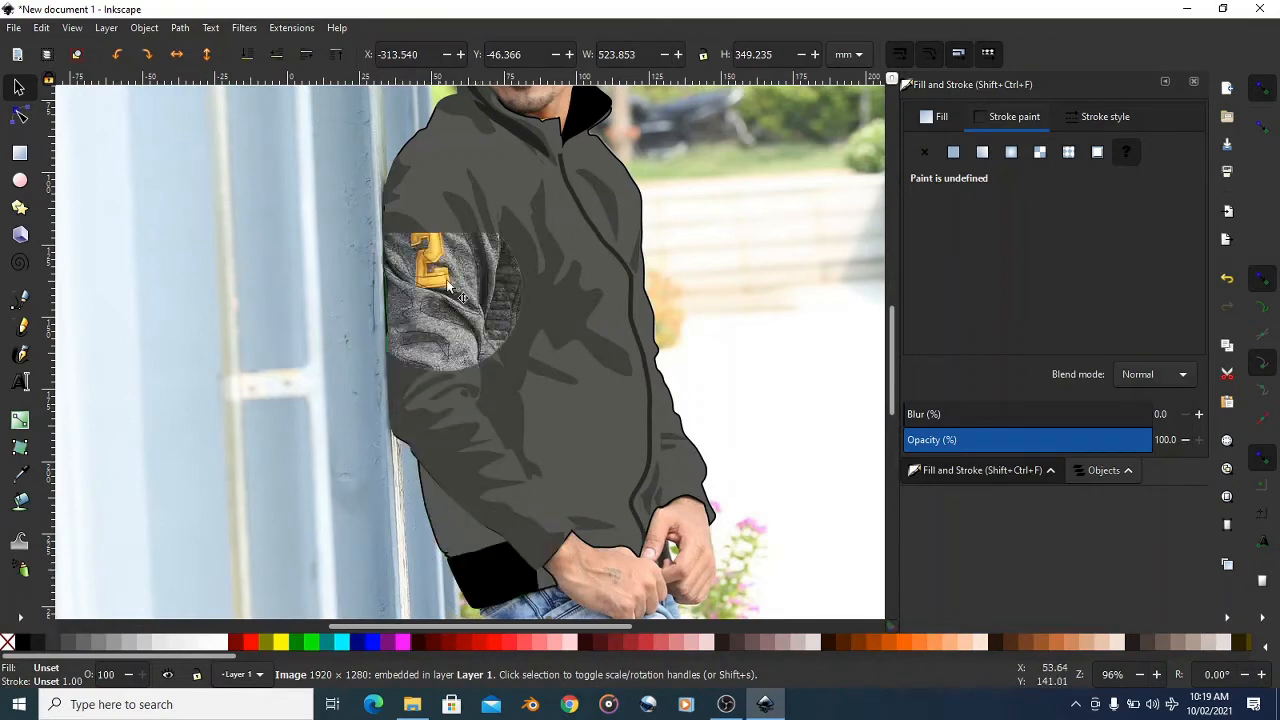
{"action": "scroll", "coordinate": [445, 292], "scroll_direction": "up", "scroll_amount": 1}
{"action": "scroll", "coordinate": [422, 298], "scroll_direction": "up", "scroll_amount": 3}
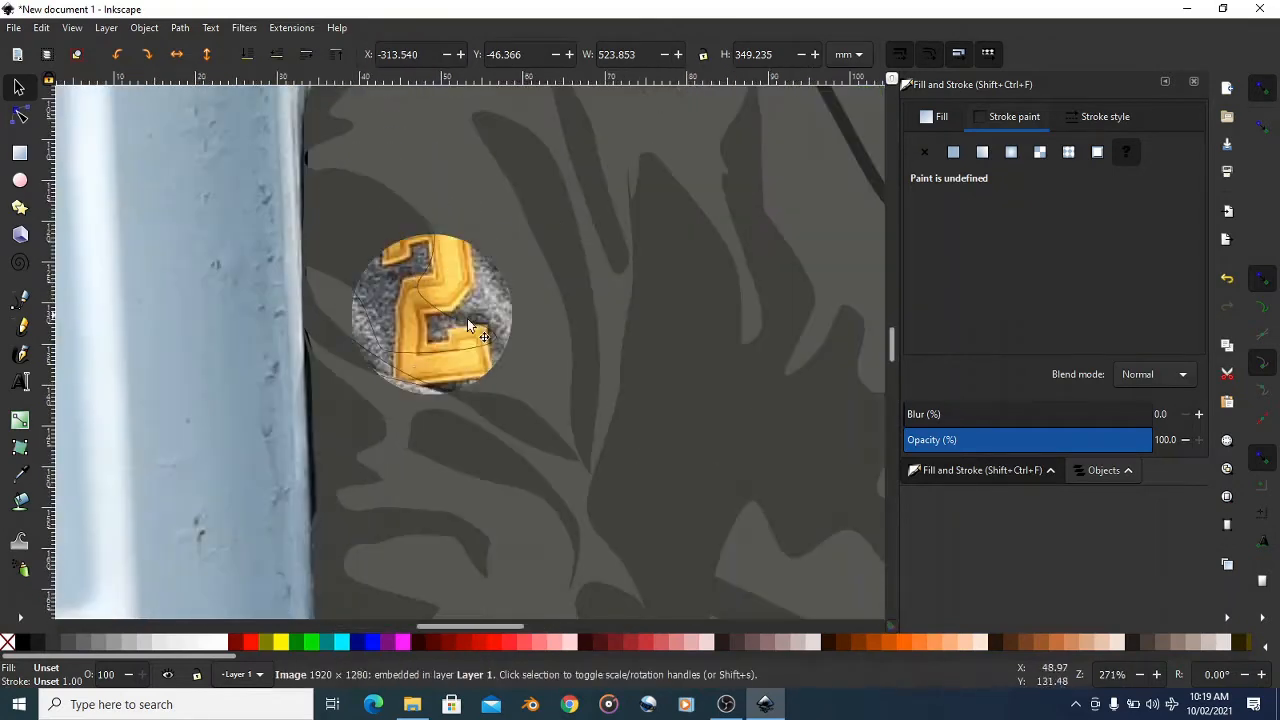
{"action": "scroll", "coordinate": [416, 262], "scroll_direction": "up", "scroll_amount": 1}
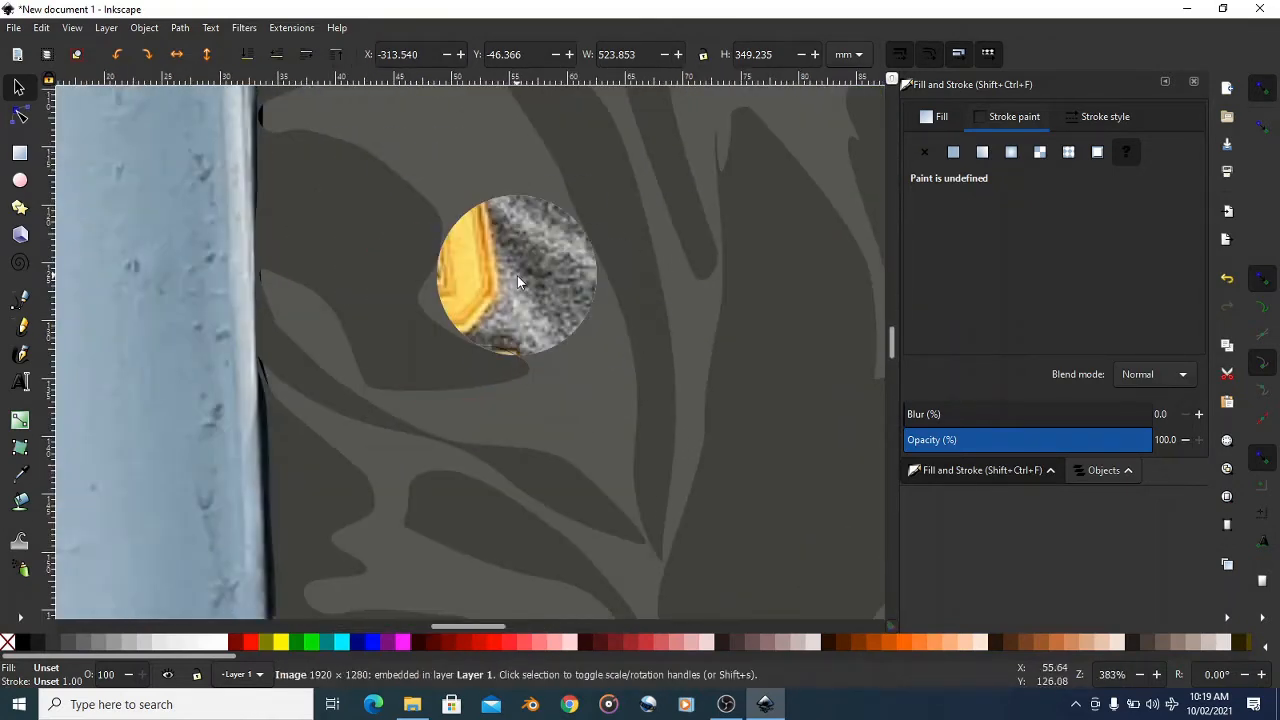
{"action": "left_click", "coordinate": [23, 302]}
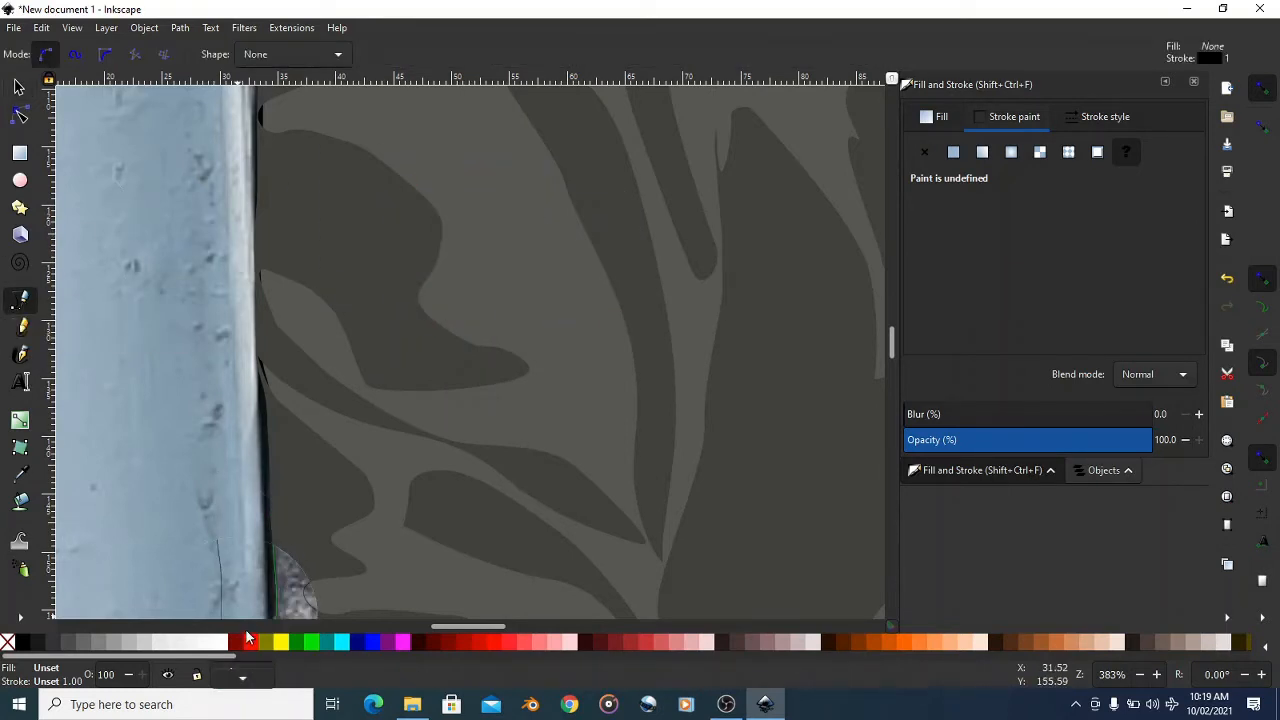
{"action": "left_click", "coordinate": [20, 88]}
{"action": "scroll", "coordinate": [353, 296], "scroll_direction": "down", "scroll_amount": 3}
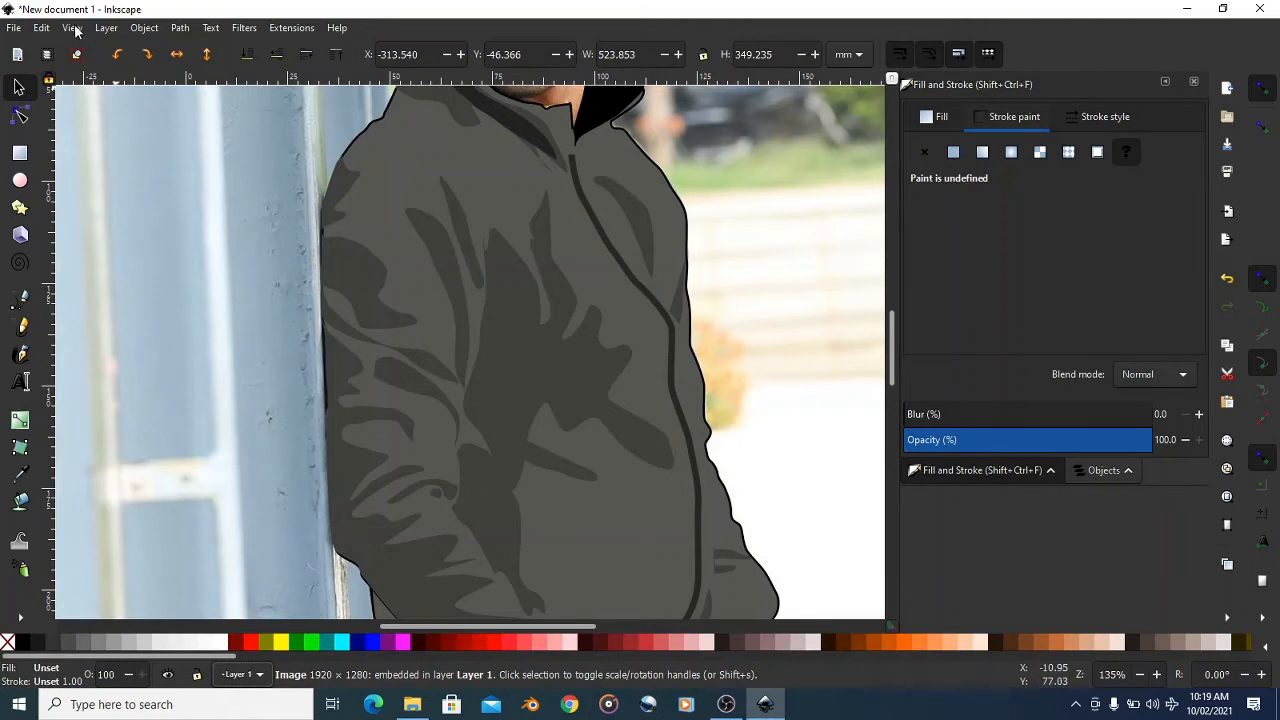
- Turn off XRay mode and enter the clipped group that holds the jacket shapes
{"action": "left_click", "coordinate": [42, 28]}
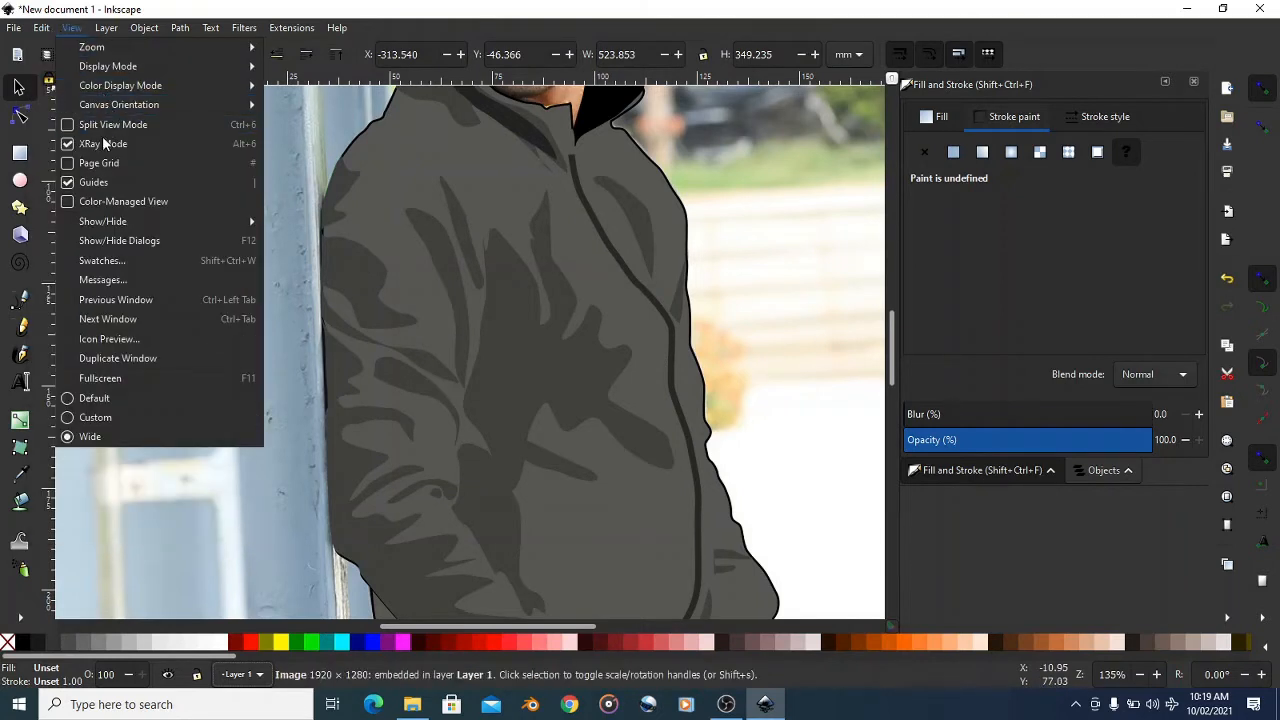
{"action": "left_click", "coordinate": [100, 144]}
{"action": "left_click", "coordinate": [367, 157]}
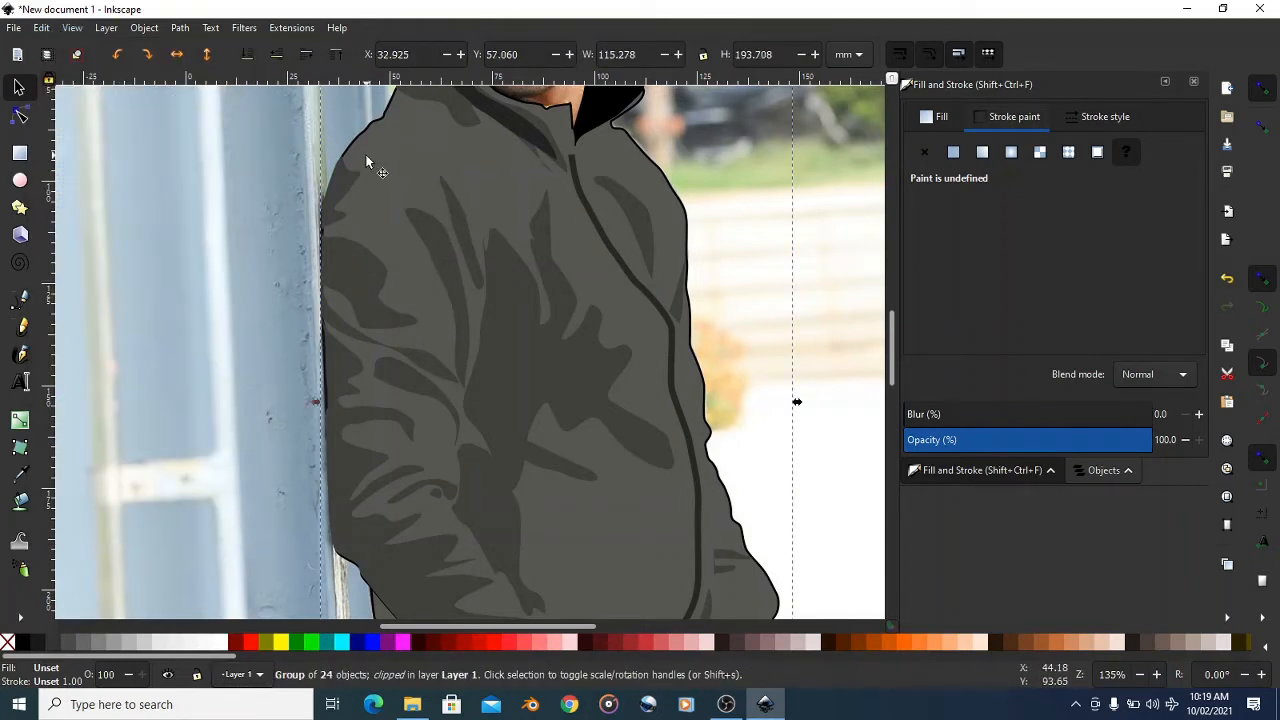
{"action": "right_click", "coordinate": [415, 167]}
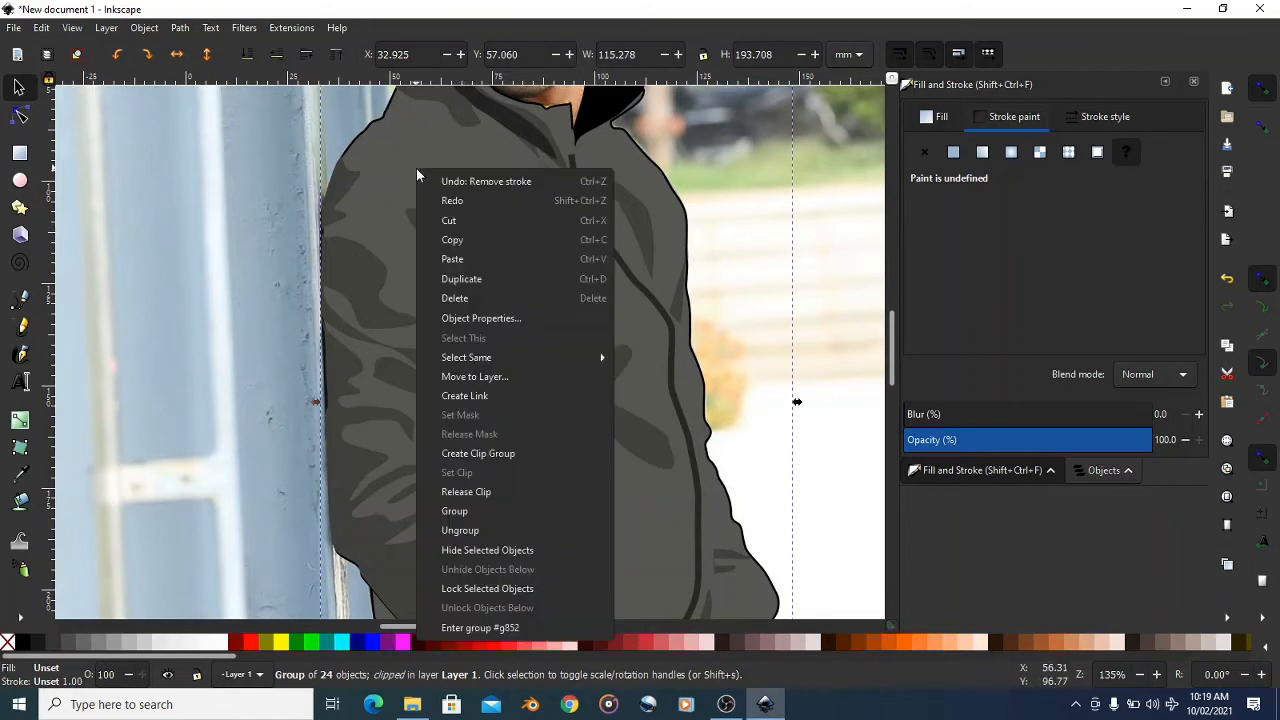
{"action": "left_click", "coordinate": [549, 628]}
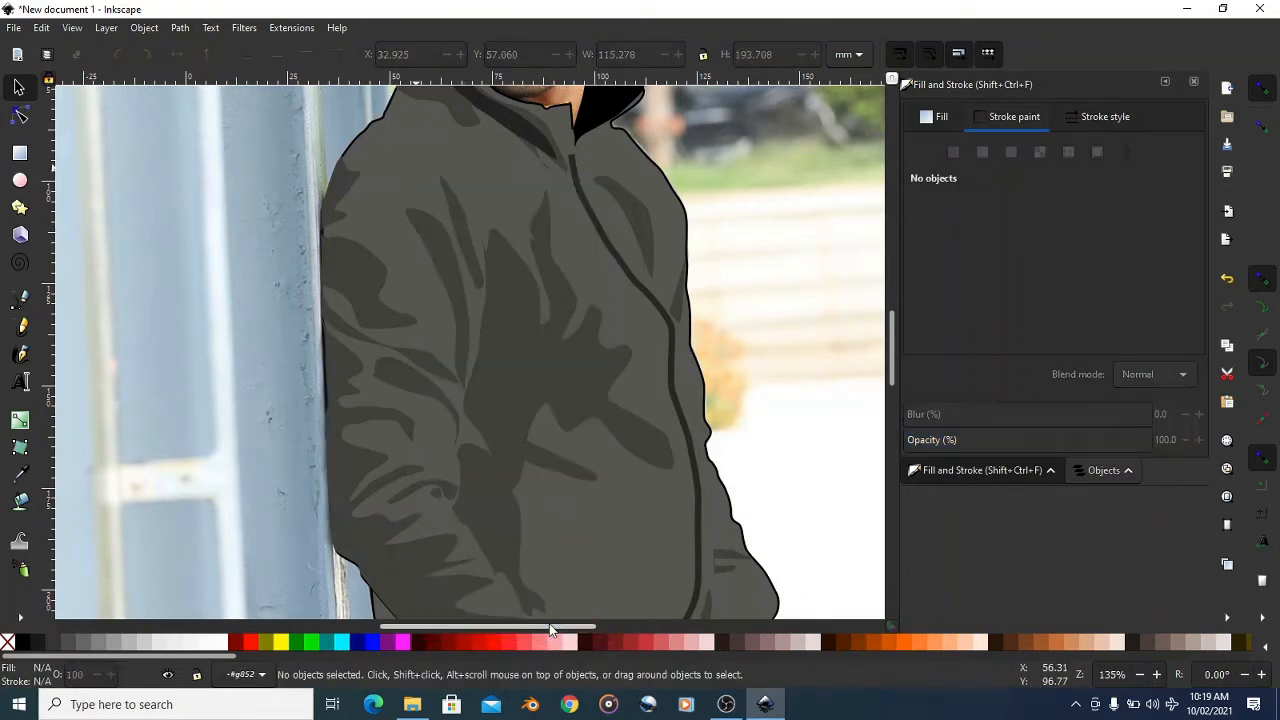
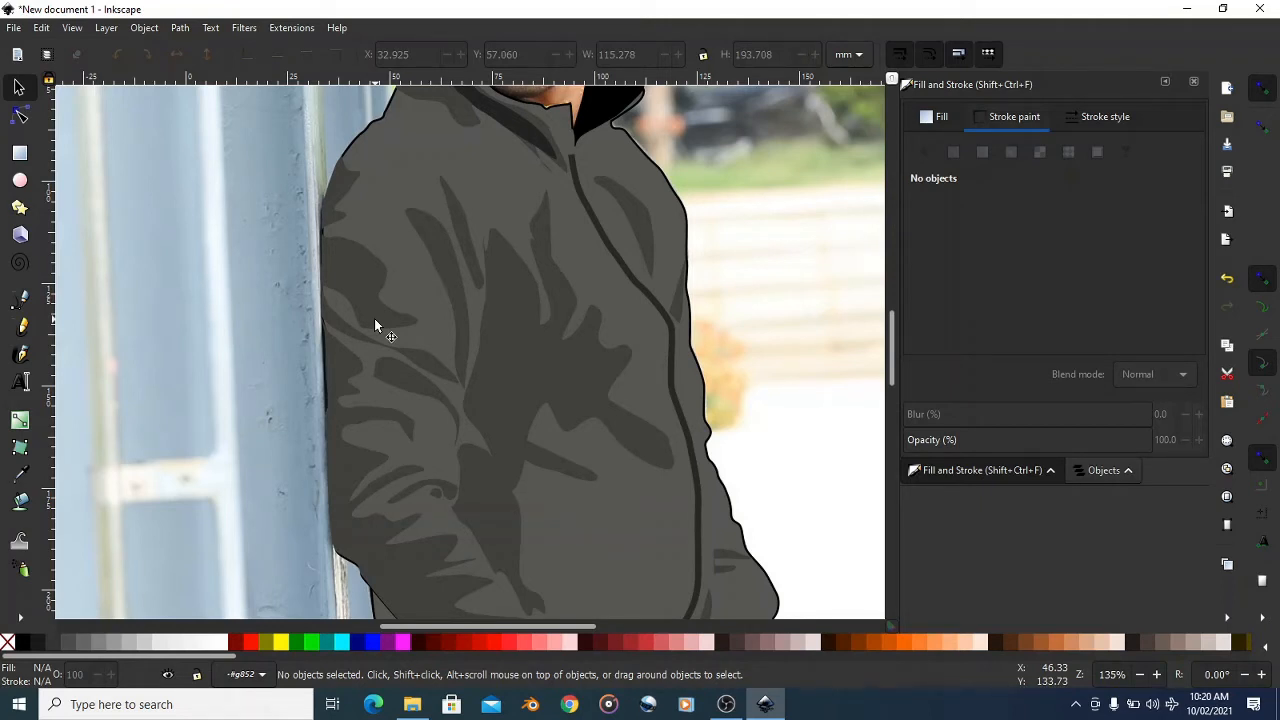
- Turn XRay mode back on inside the jacket group to reveal the yellow number on the upper sleeve
{"action": "left_click", "coordinate": [74, 28]}
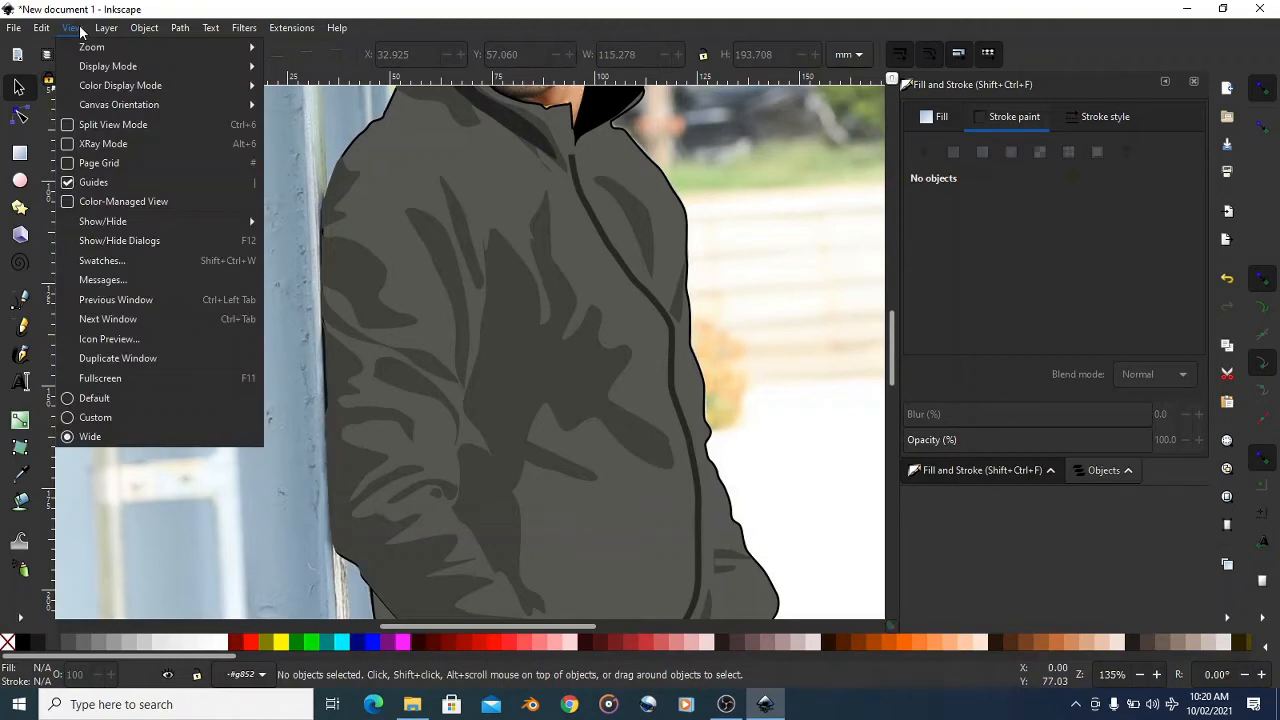
{"action": "left_click", "coordinate": [104, 150]}
{"action": "scroll", "coordinate": [376, 282], "scroll_direction": "up", "scroll_amount": 3, "text": "ctrl"}
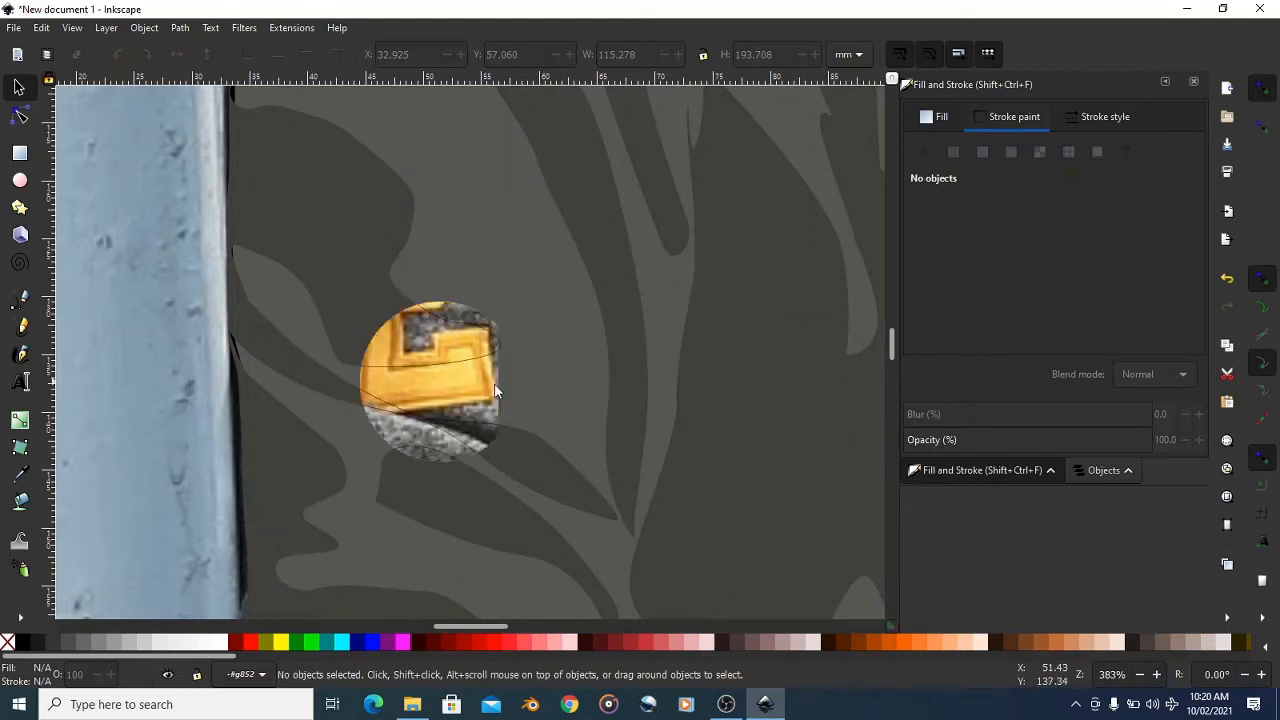
- Start a Bezier path on the sleeve's yellow number 2, tracing from its upper hook's tip around the inner notch
{"action": "left_click", "coordinate": [20, 298]}
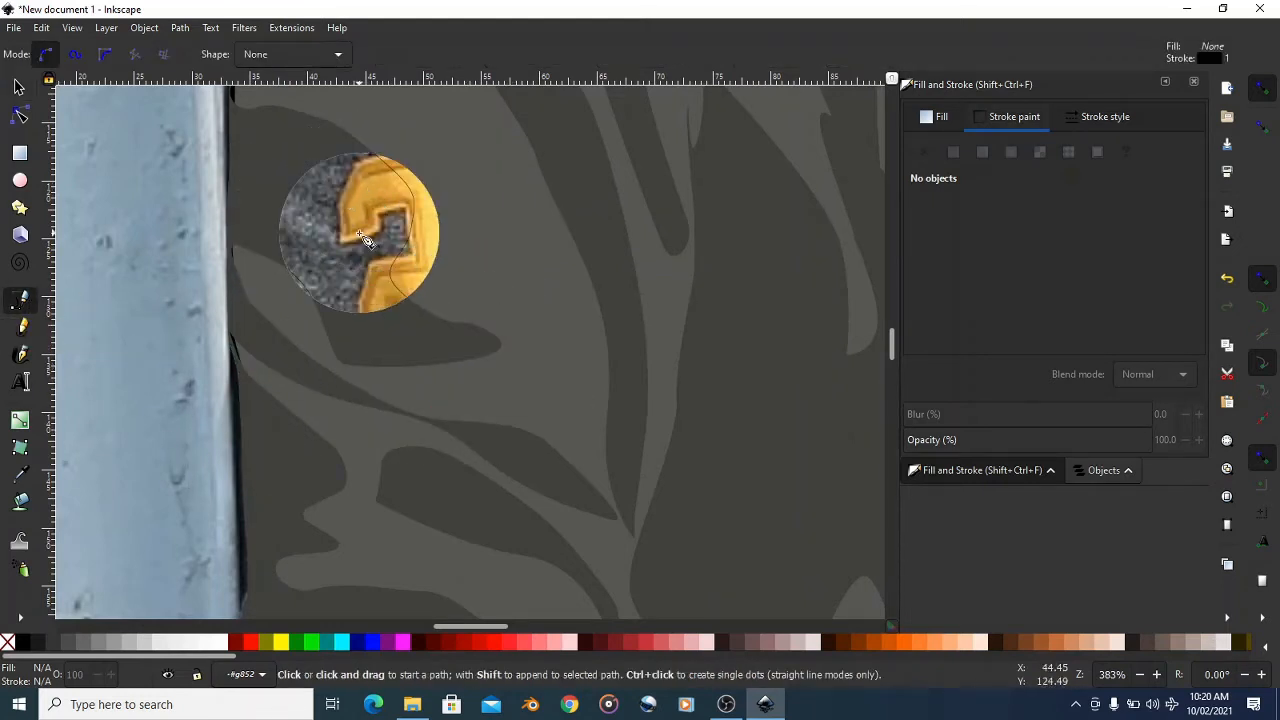
{"action": "scroll", "coordinate": [365, 240], "scroll_direction": "up", "scroll_amount": 3}
{"action": "scroll", "coordinate": [365, 240], "scroll_direction": "down", "scroll_amount": 2}
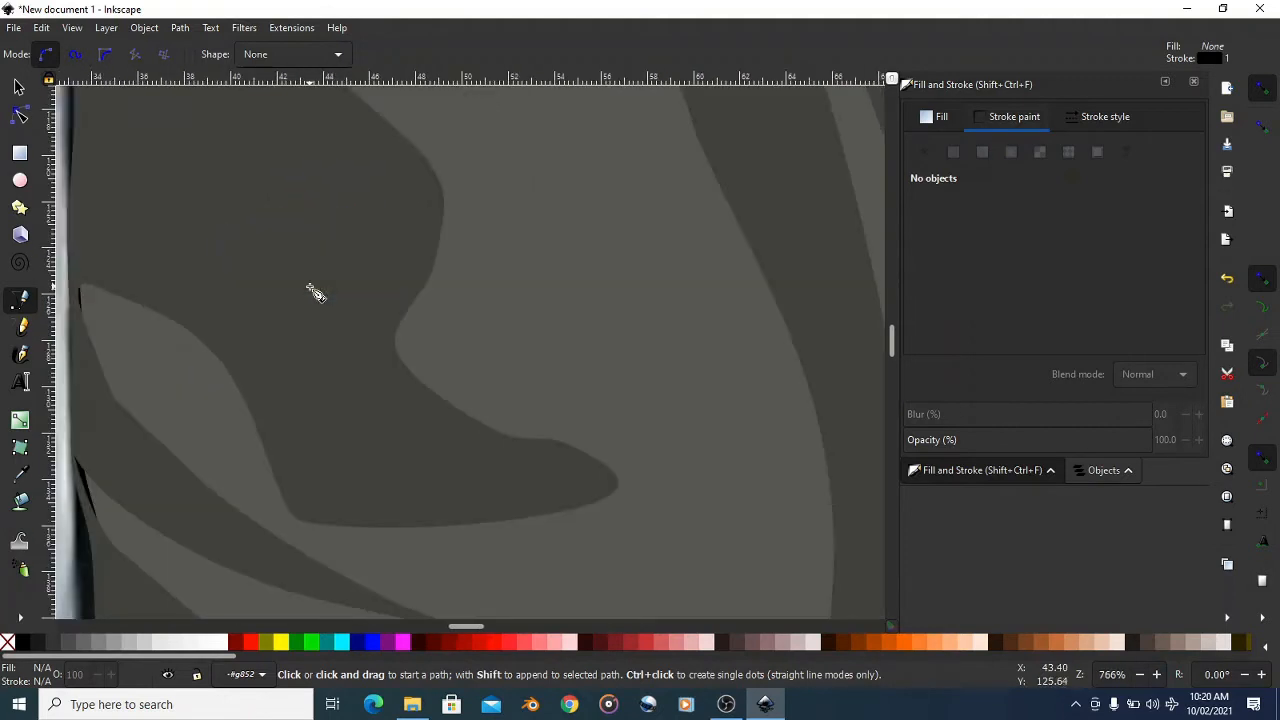
{"action": "left_click", "coordinate": [298, 283]}
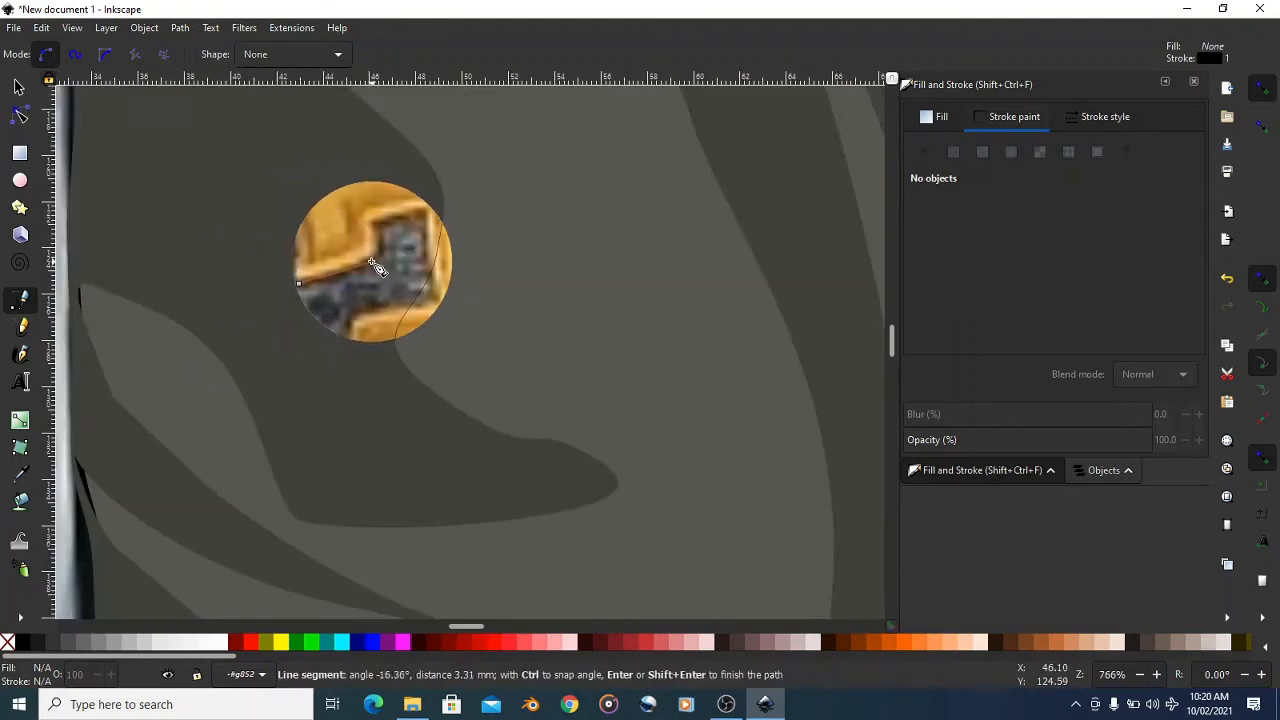
{"action": "left_click_drag", "start_coordinate": [373, 259], "coordinate": [376, 255]}
{"action": "left_click", "coordinate": [377, 253]}
{"action": "left_click", "coordinate": [377, 229]}
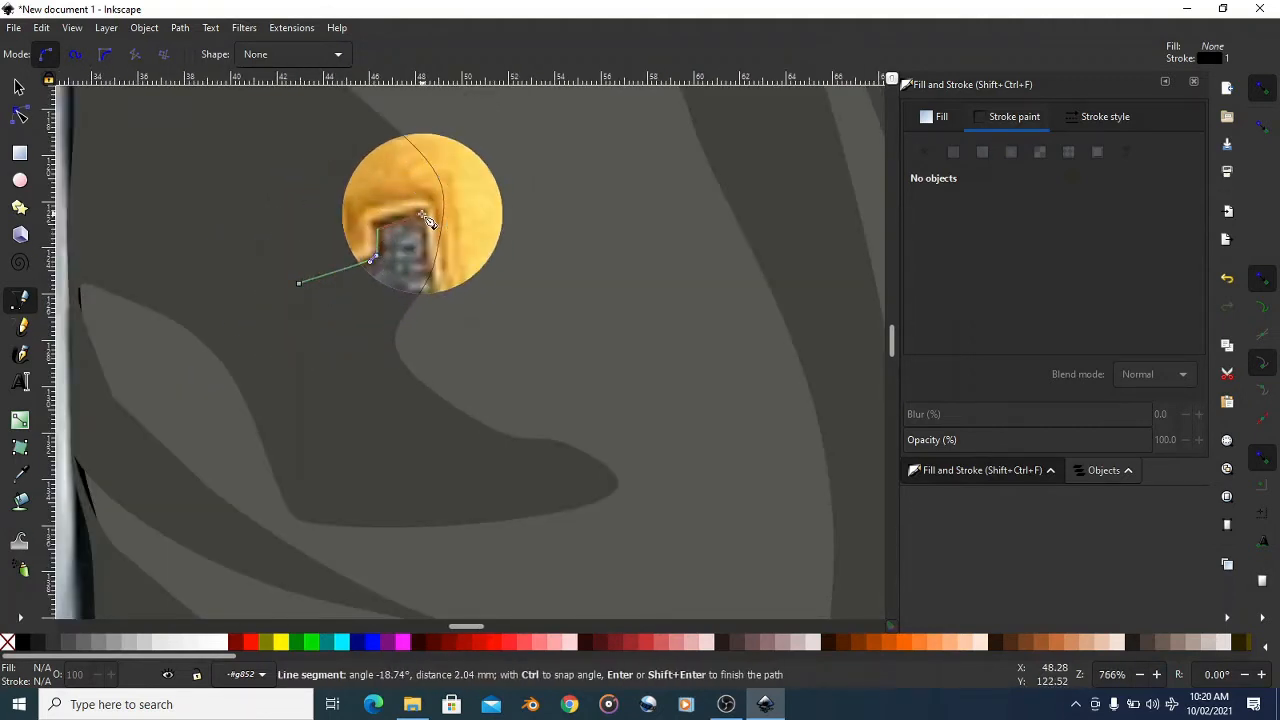
{"action": "left_click", "coordinate": [421, 212]}
{"action": "left_click", "coordinate": [437, 299]}
{"action": "left_click", "coordinate": [359, 315]}
- Continue the path down the number 2's left edge, along its base and around the inner corners above the base
{"action": "scroll", "coordinate": [362, 332], "scroll_direction": "down", "scroll_amount": 3}
{"action": "left_click", "coordinate": [344, 324]}
{"action": "left_click", "coordinate": [339, 462]}
{"action": "left_click", "coordinate": [386, 480]}
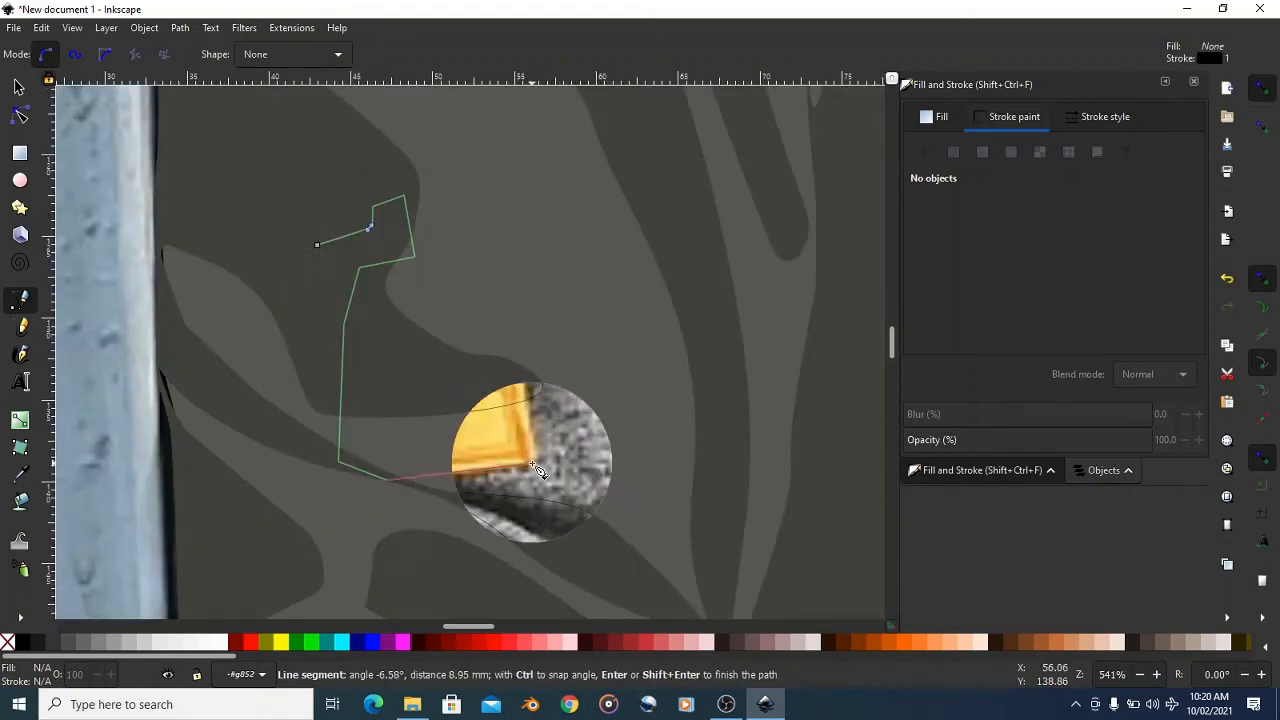
{"action": "left_click", "coordinate": [536, 462]}
{"action": "left_click", "coordinate": [526, 365]}
{"action": "left_click", "coordinate": [447, 372]}
{"action": "left_click", "coordinate": [445, 394]}
{"action": "left_click", "coordinate": [406, 398]}
{"action": "left_click", "coordinate": [406, 341]}
{"action": "left_click", "coordinate": [460, 337]}
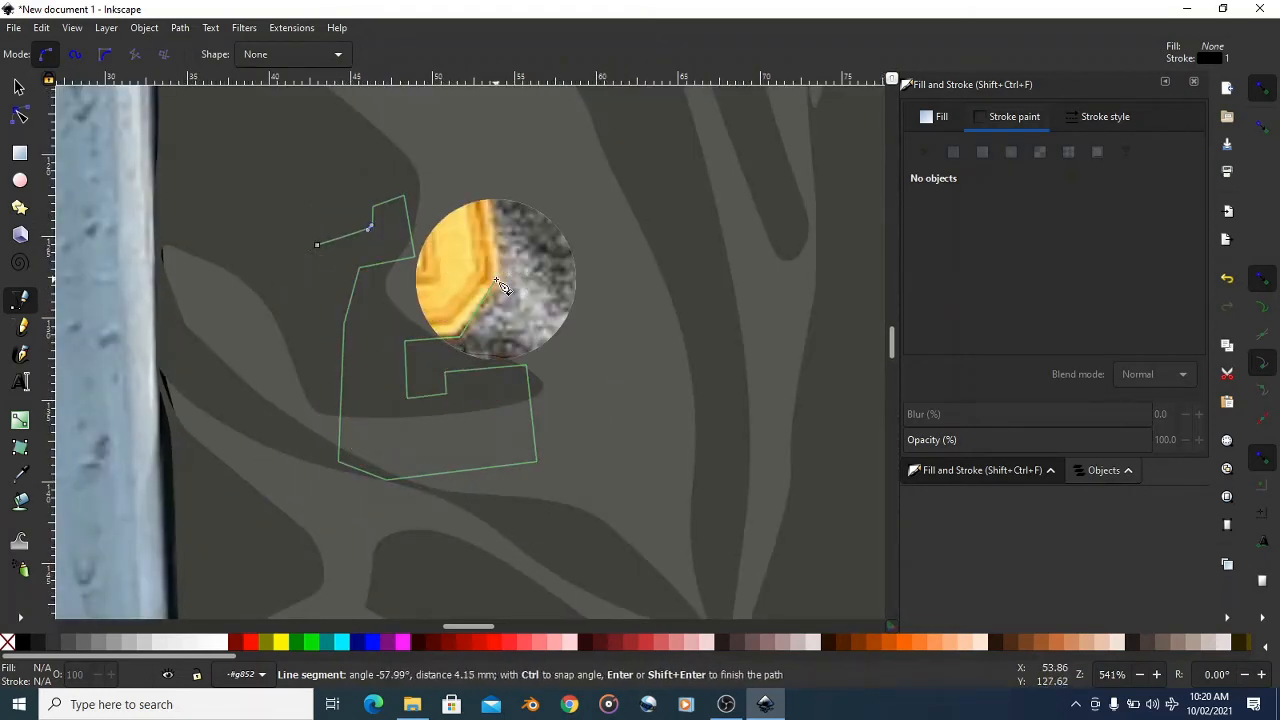
- Trace the number 2's right side and top curve, and close the outline at its starting point
{"action": "left_click", "coordinate": [496, 279]}
{"action": "scroll", "coordinate": [488, 230], "scroll_direction": "up", "scroll_amount": 2}
{"action": "left_click", "coordinate": [481, 186]}
{"action": "left_click", "coordinate": [430, 171]}
{"action": "left_click", "coordinate": [341, 190]}
{"action": "left_click", "coordinate": [315, 251]}
{"action": "left_click", "coordinate": [318, 311]}
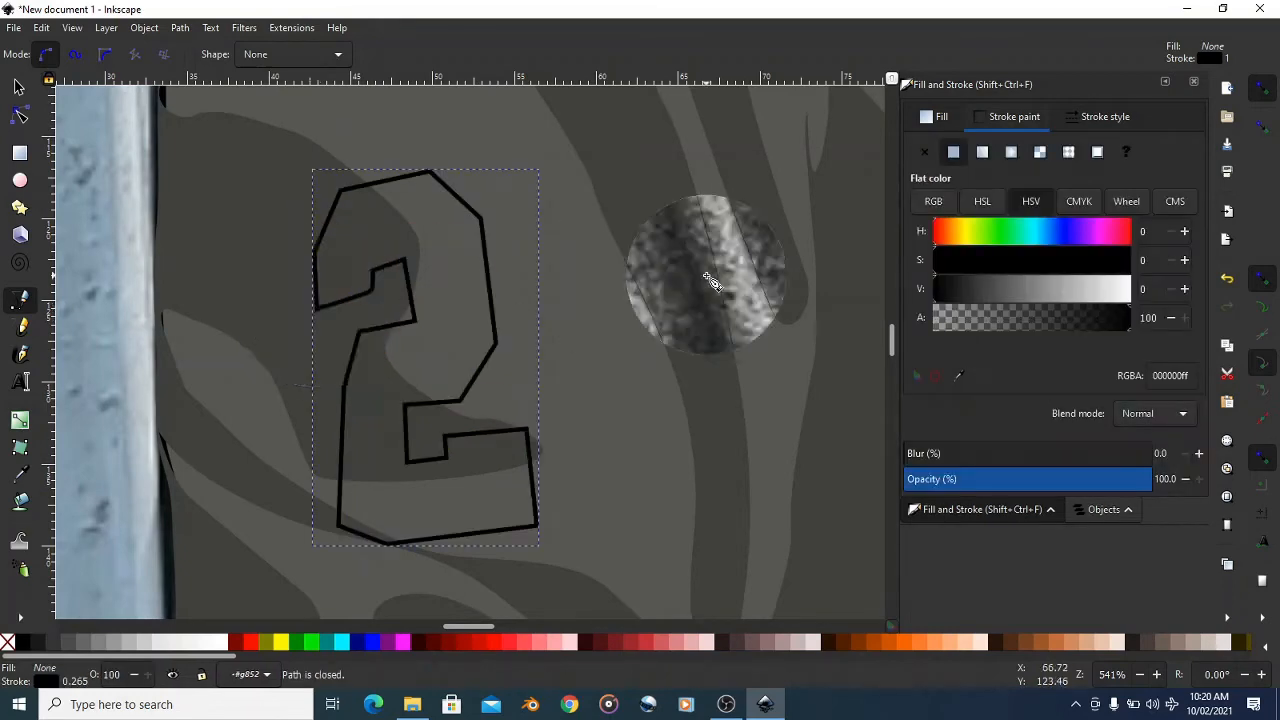
{"action": "scroll", "coordinate": [694, 271], "scroll_direction": "down", "scroll_amount": 3}
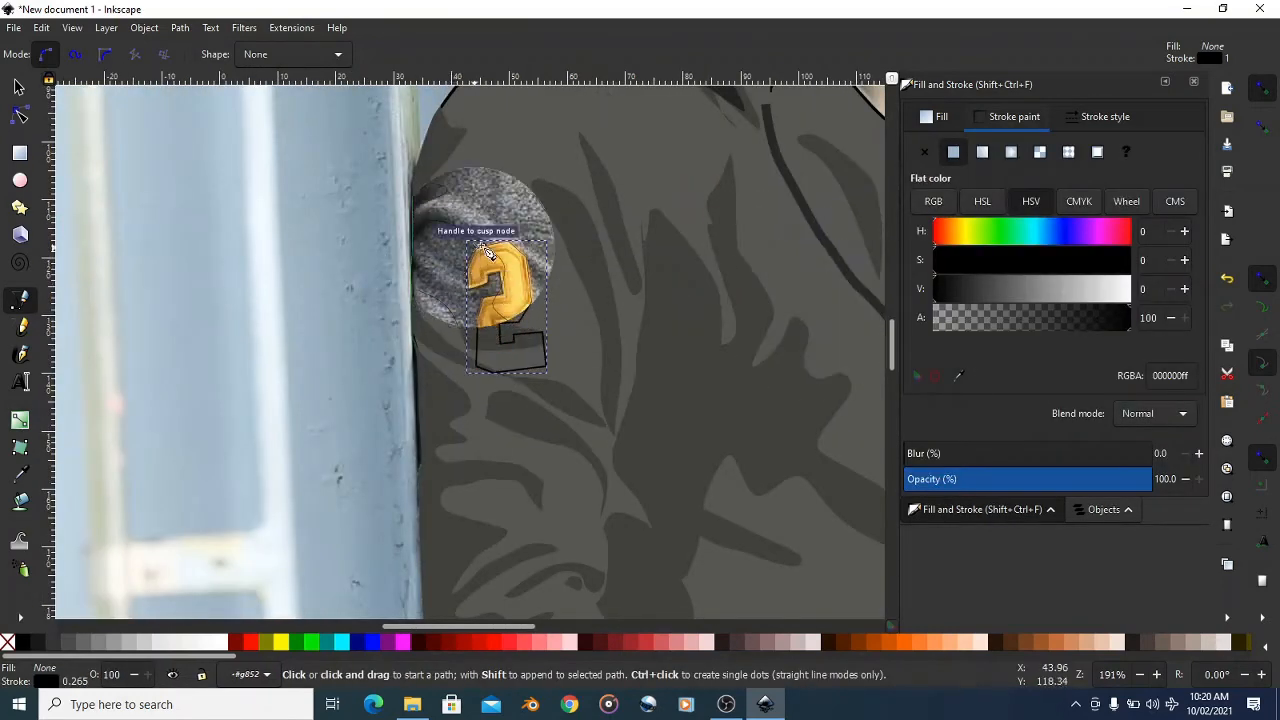
{"action": "scroll", "coordinate": [760, 337], "scroll_direction": "down", "scroll_amount": 2}
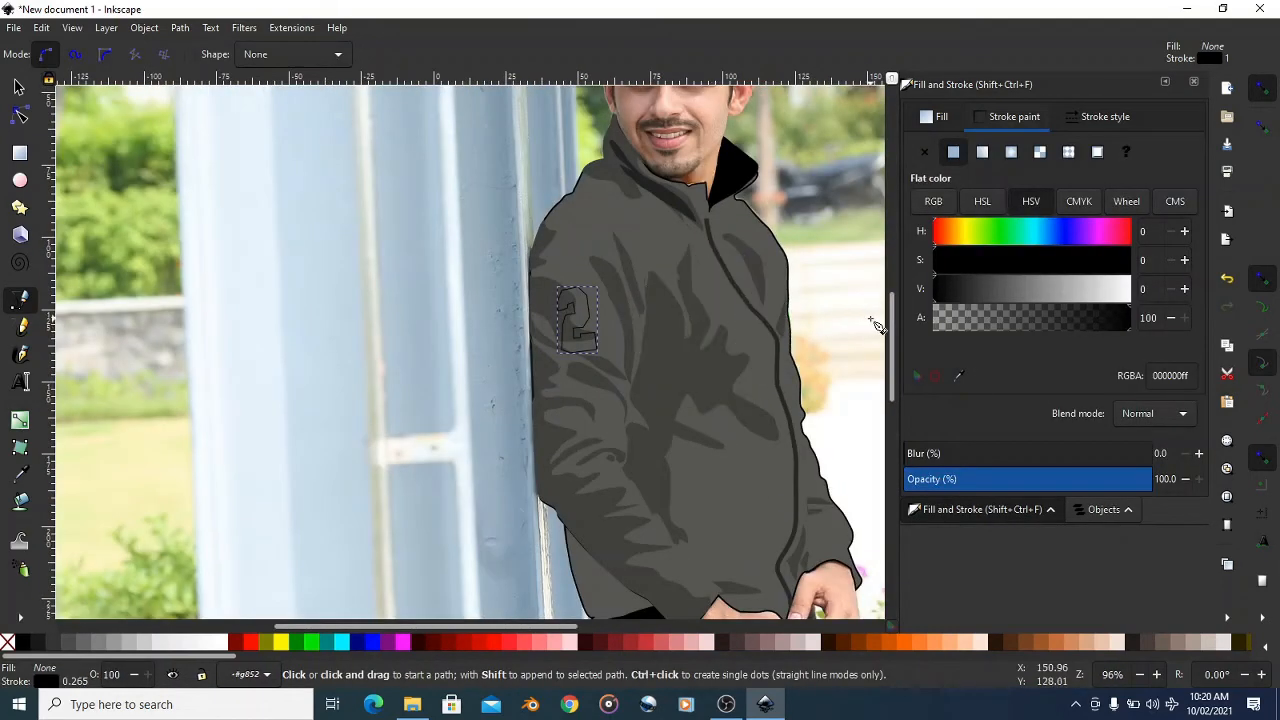
- Start a Bezier path along the upper right edge of the yellow chest stripe left of the zipper, beginning under the collar
{"action": "scroll", "coordinate": [800, 330], "scroll_direction": "up", "scroll_amount": 2}
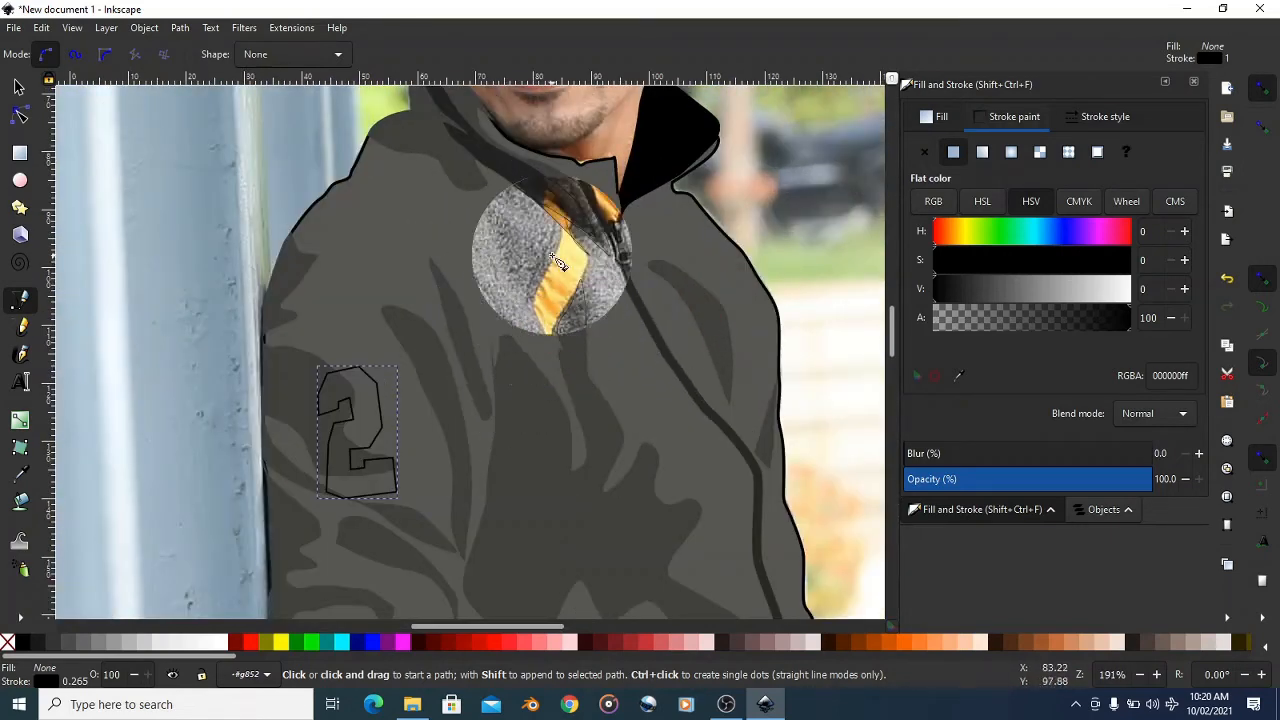
{"action": "scroll", "coordinate": [545, 215], "scroll_direction": "up", "scroll_amount": 3}
{"action": "left_click", "coordinate": [530, 205]}
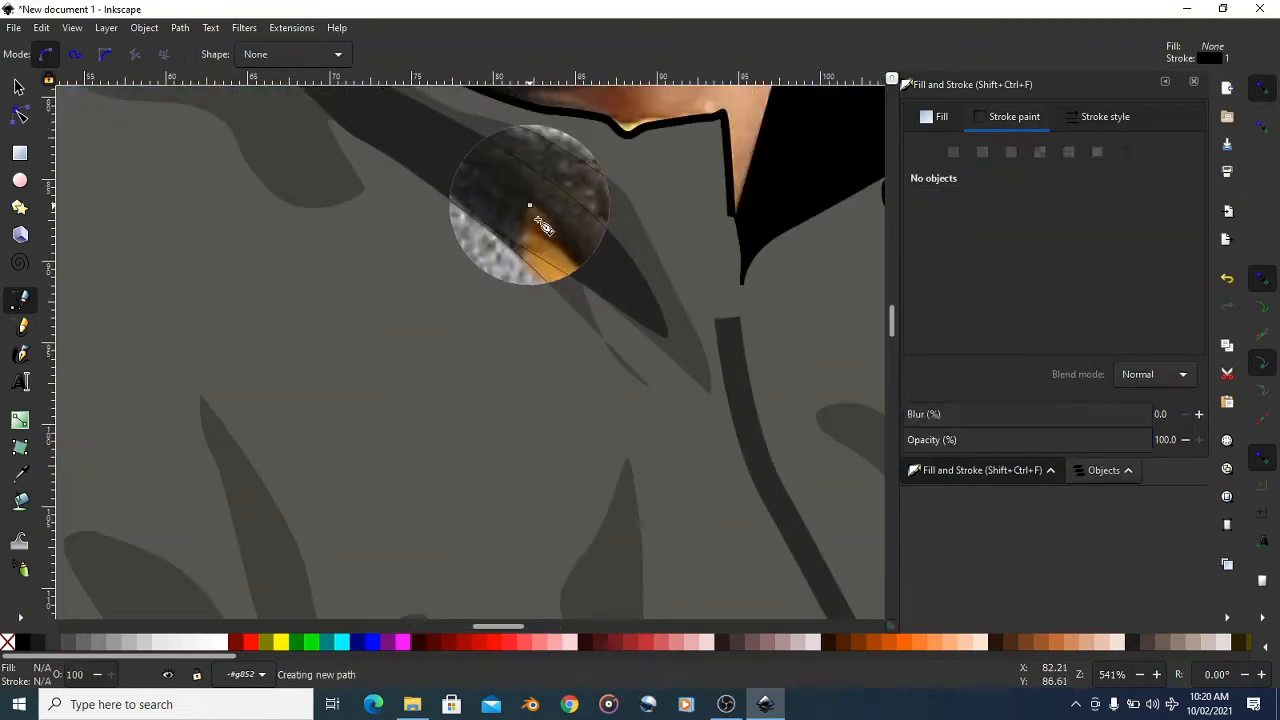
{"action": "left_click_drag", "start_coordinate": [602, 304], "coordinate": [596, 296]}
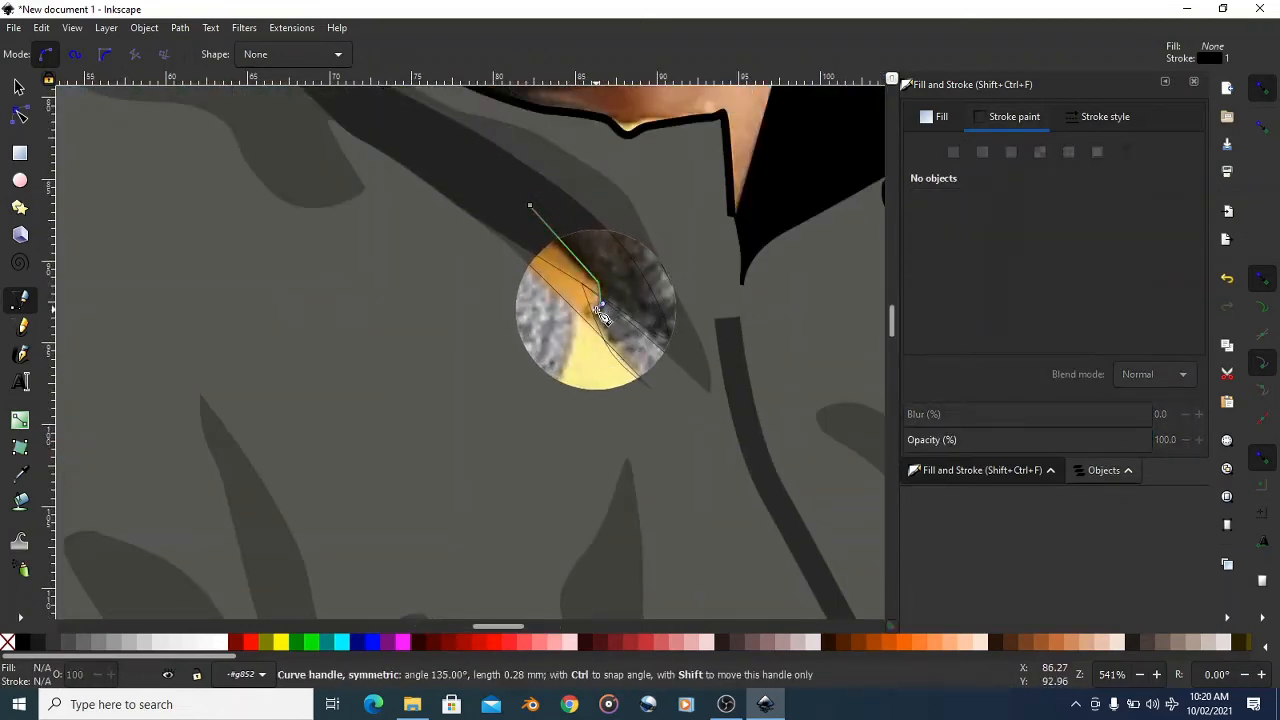
{"action": "key", "text": "Return"}
{"action": "scroll", "coordinate": [596, 294], "scroll_direction": "down", "scroll_amount": 1}
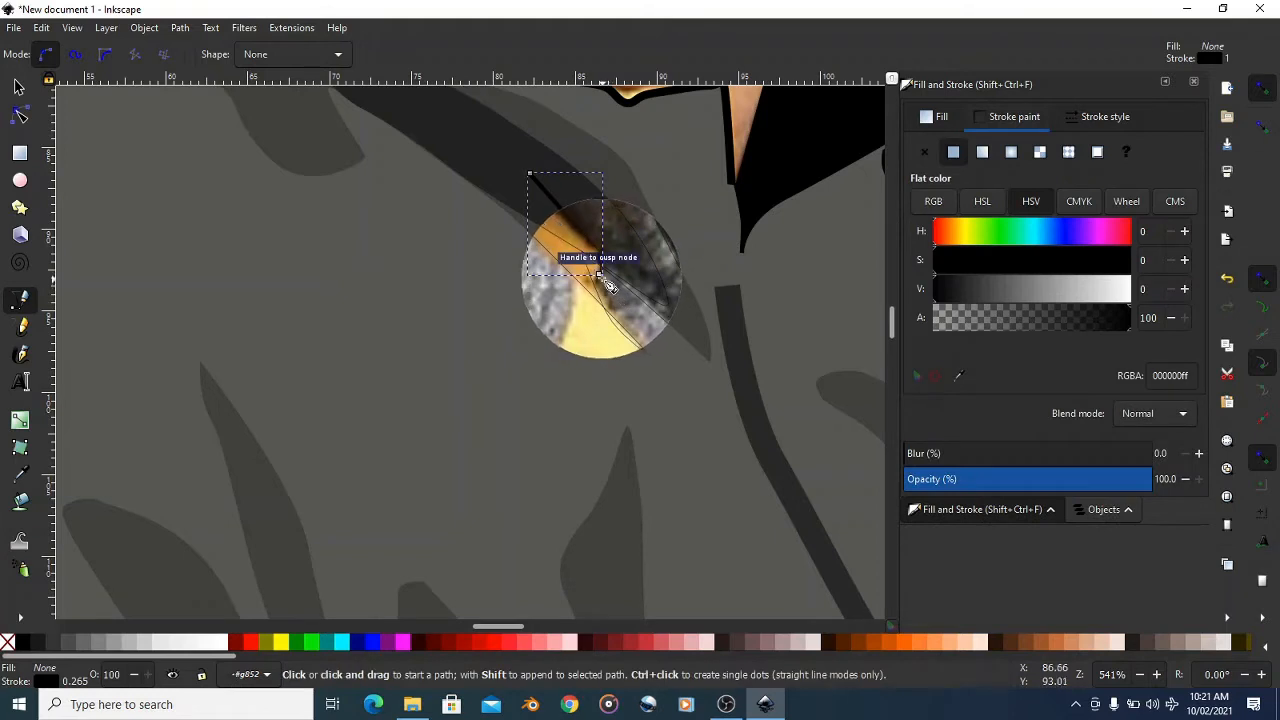
- Continue the path from its end node around the stripe's bend and down its right edge to the lower tip
{"action": "left_click", "coordinate": [603, 292]}
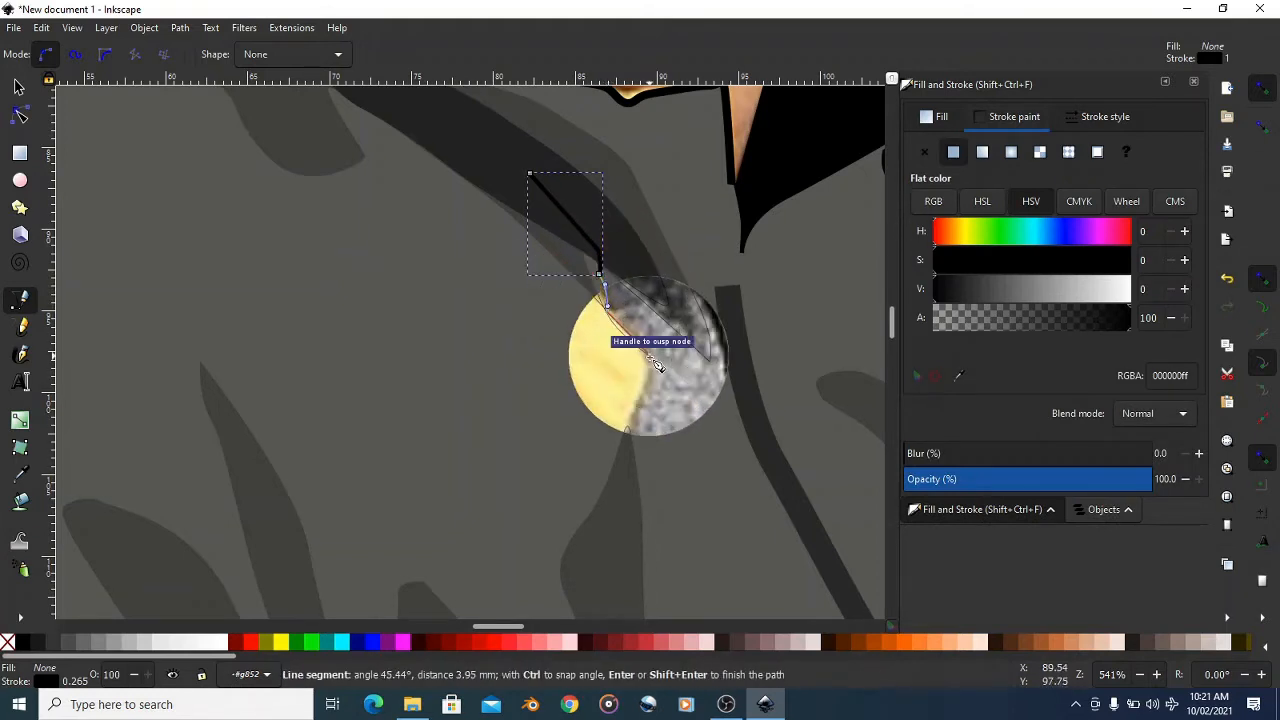
{"action": "left_click_drag", "start_coordinate": [650, 376], "coordinate": [643, 386]}
{"action": "scroll", "coordinate": [628, 380], "scroll_direction": "down", "scroll_amount": 2}
{"action": "left_click_drag", "start_coordinate": [556, 497], "coordinate": [553, 504]}
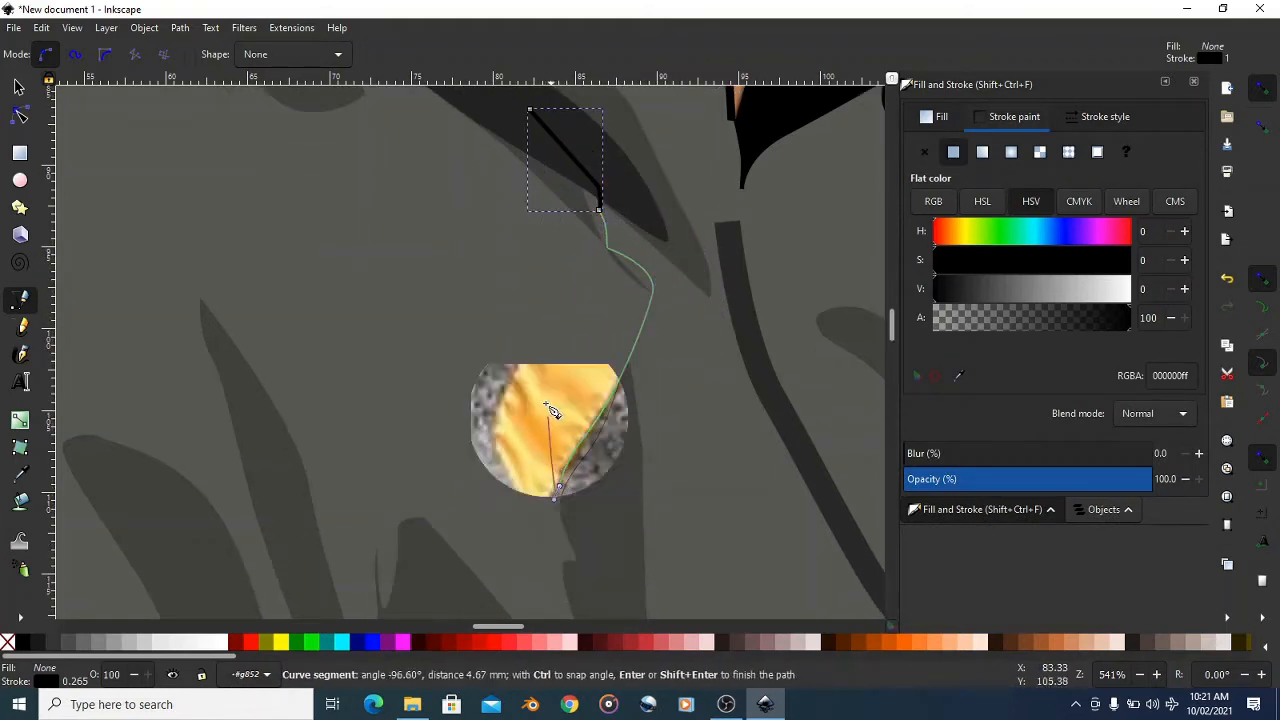
{"action": "scroll", "coordinate": [550, 420], "scroll_direction": "down", "scroll_amount": 5}
{"action": "left_click_drag", "start_coordinate": [536, 302], "coordinate": [547, 323]}
{"action": "left_click_drag", "start_coordinate": [548, 326], "coordinate": [505, 205]}
{"action": "left_click_drag", "start_coordinate": [507, 281], "coordinate": [501, 289]}
{"action": "left_click", "coordinate": [489, 307]}
{"action": "left_click", "coordinate": [472, 329]}
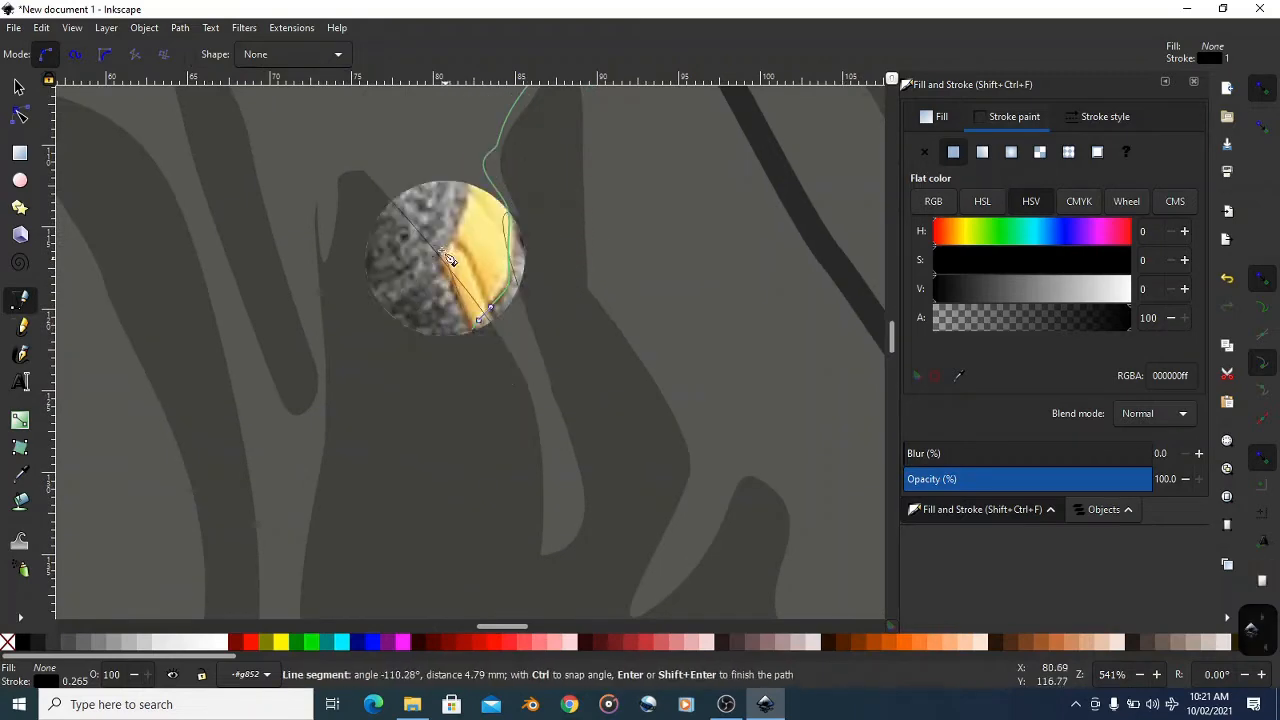
- Trace the chest stripe's left edge back up to the collar and close the outline at its starting point
{"action": "left_click", "coordinate": [441, 258]}
{"action": "left_click_drag", "start_coordinate": [466, 194], "coordinate": [465, 168]}
{"action": "mouse_move", "coordinate": [428, 122]}
{"action": "left_mouse_down"}
{"action": "mouse_move", "coordinate": [480, 381]}
{"action": "mouse_move", "coordinate": [482, 328]}
{"action": "left_mouse_up"}
{"action": "left_click", "coordinate": [541, 218]}
{"action": "left_click_drag", "start_coordinate": [562, 154], "coordinate": [466, 412]}
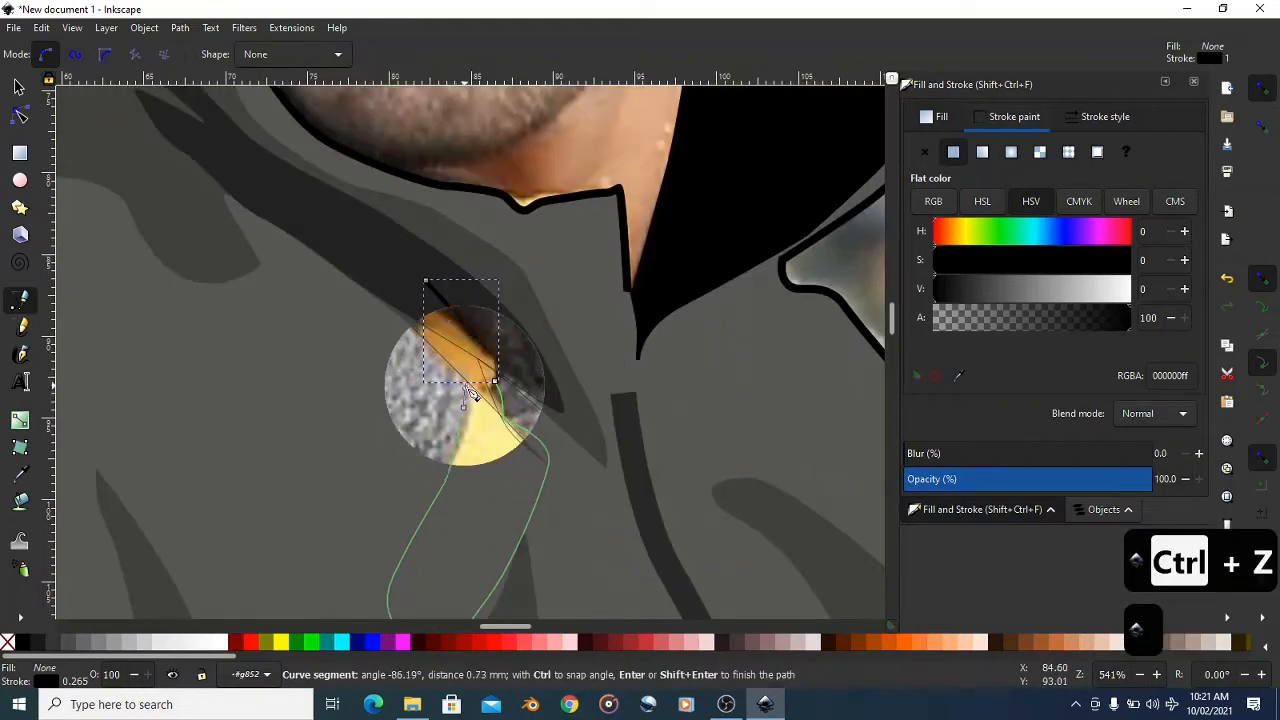
{"action": "left_click_drag", "start_coordinate": [448, 357], "coordinate": [427, 340]}
{"action": "left_click", "coordinate": [428, 281]}
- Trace the upper yellow stripe inside the open collar as a closed path and give it the flat grey fill 3f403eff
{"action": "scroll", "coordinate": [500, 226], "scroll_direction": "down", "scroll_amount": 4}
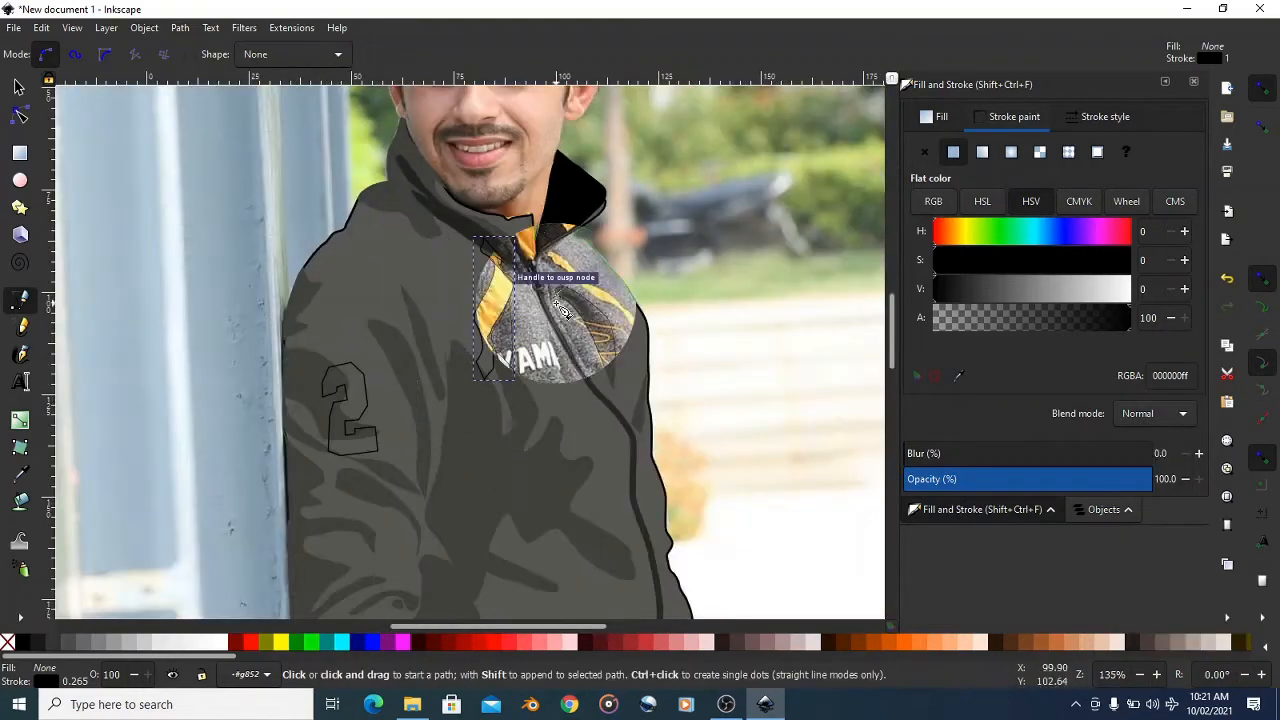
{"action": "scroll", "coordinate": [586, 210], "scroll_direction": "up", "scroll_amount": 5}
{"action": "left_click", "coordinate": [501, 104]}
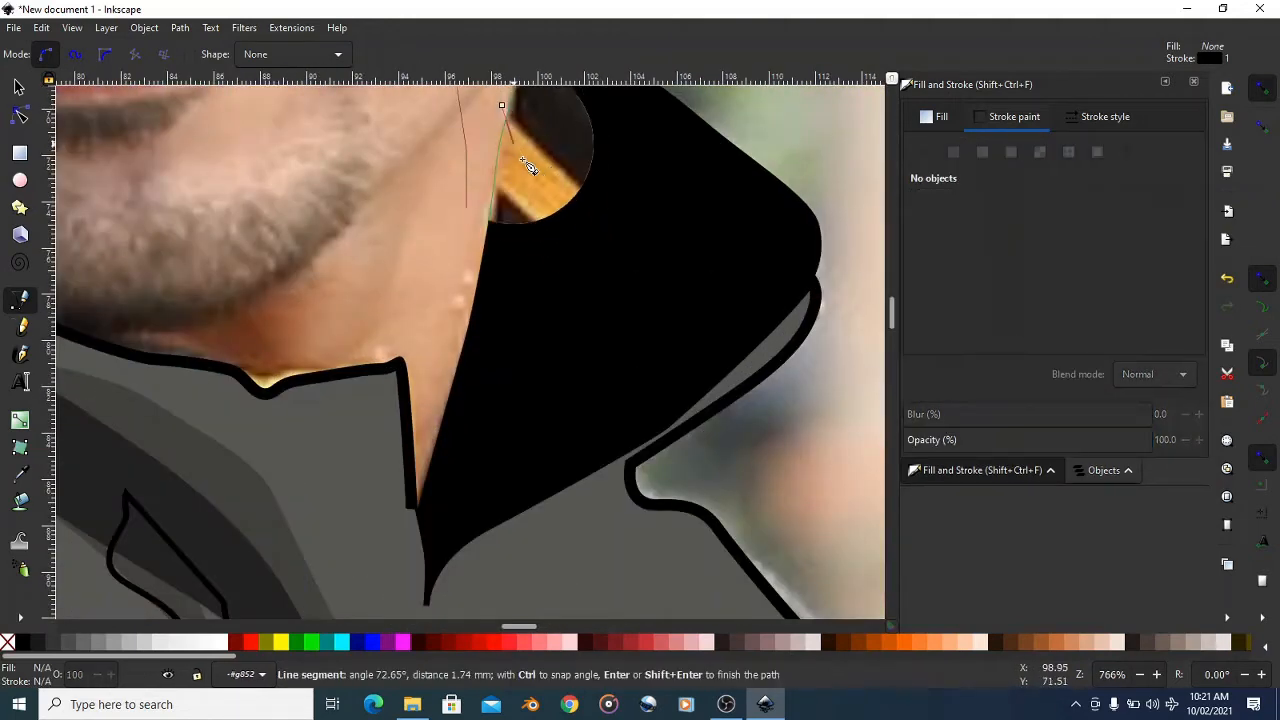
{"action": "left_click_drag", "start_coordinate": [686, 298], "coordinate": [525, 212]}
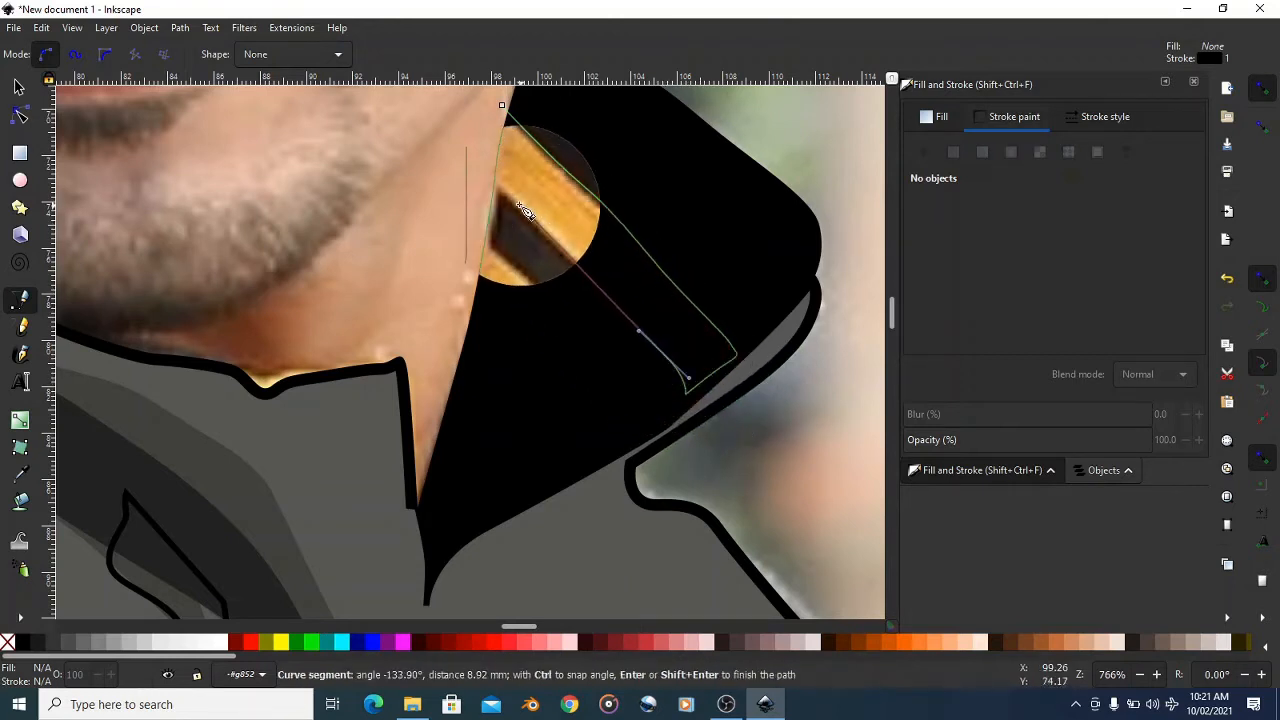
{"action": "left_click", "coordinate": [495, 180]}
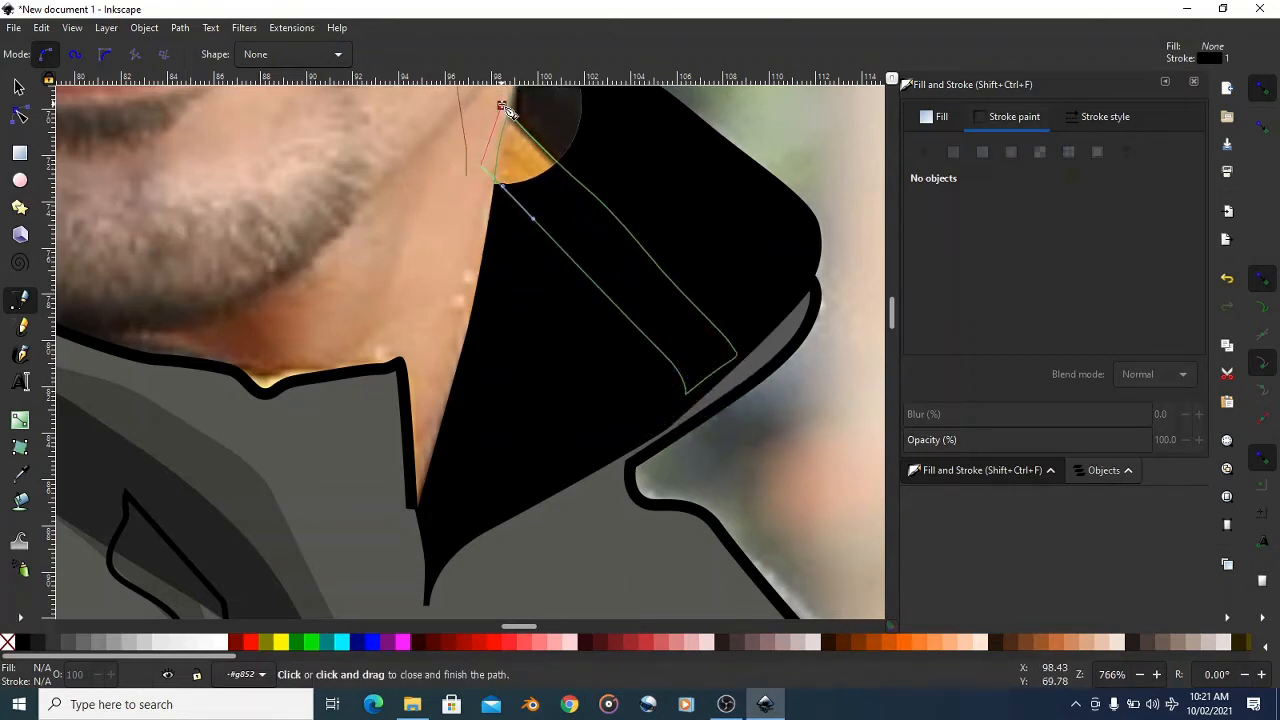
{"action": "left_click", "coordinate": [503, 107]}
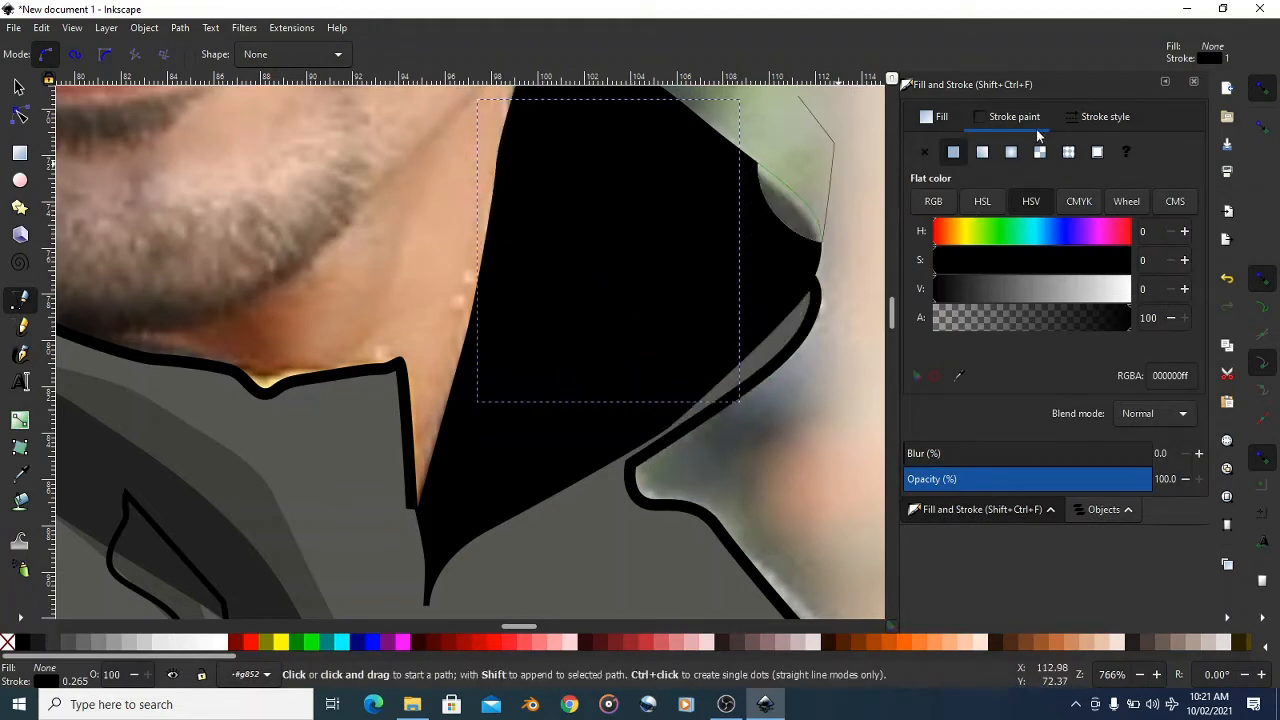
{"action": "left_click", "coordinate": [942, 118]}
{"action": "left_click", "coordinate": [954, 153]}
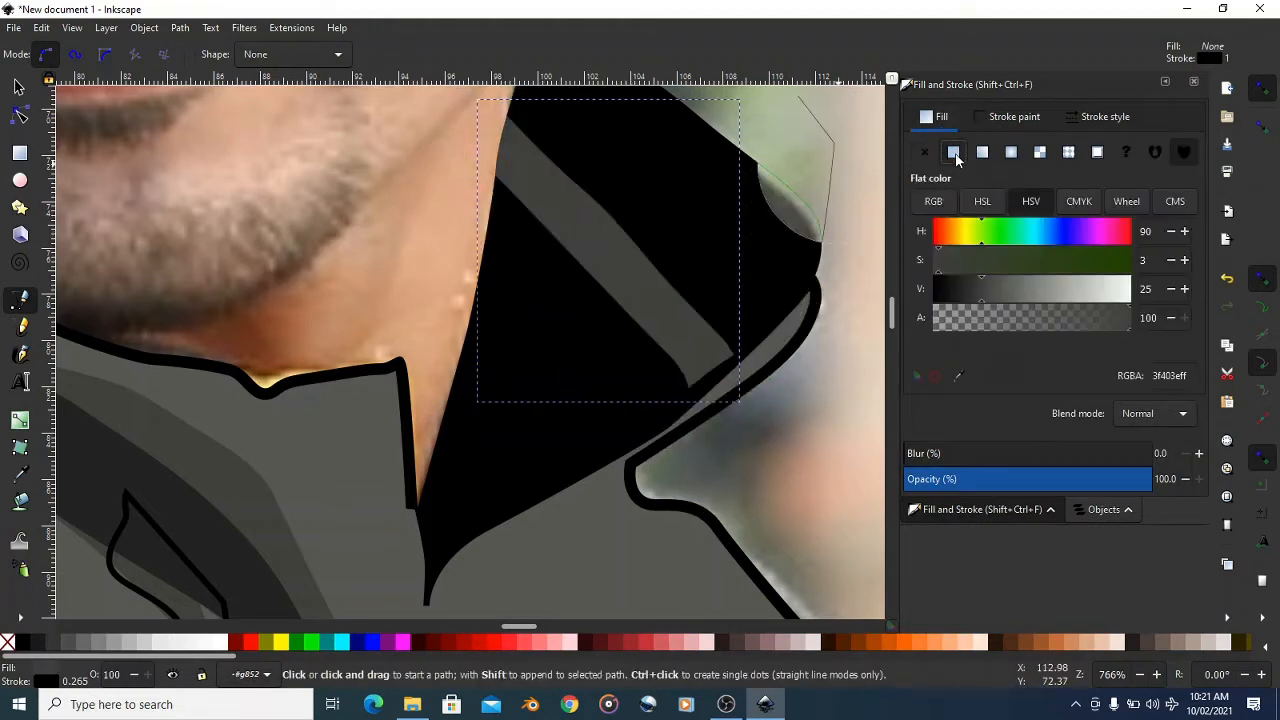
- Trace the lower yellow stripe inside the open collar as a closed Bezier path
{"action": "left_click", "coordinate": [605, 233]}
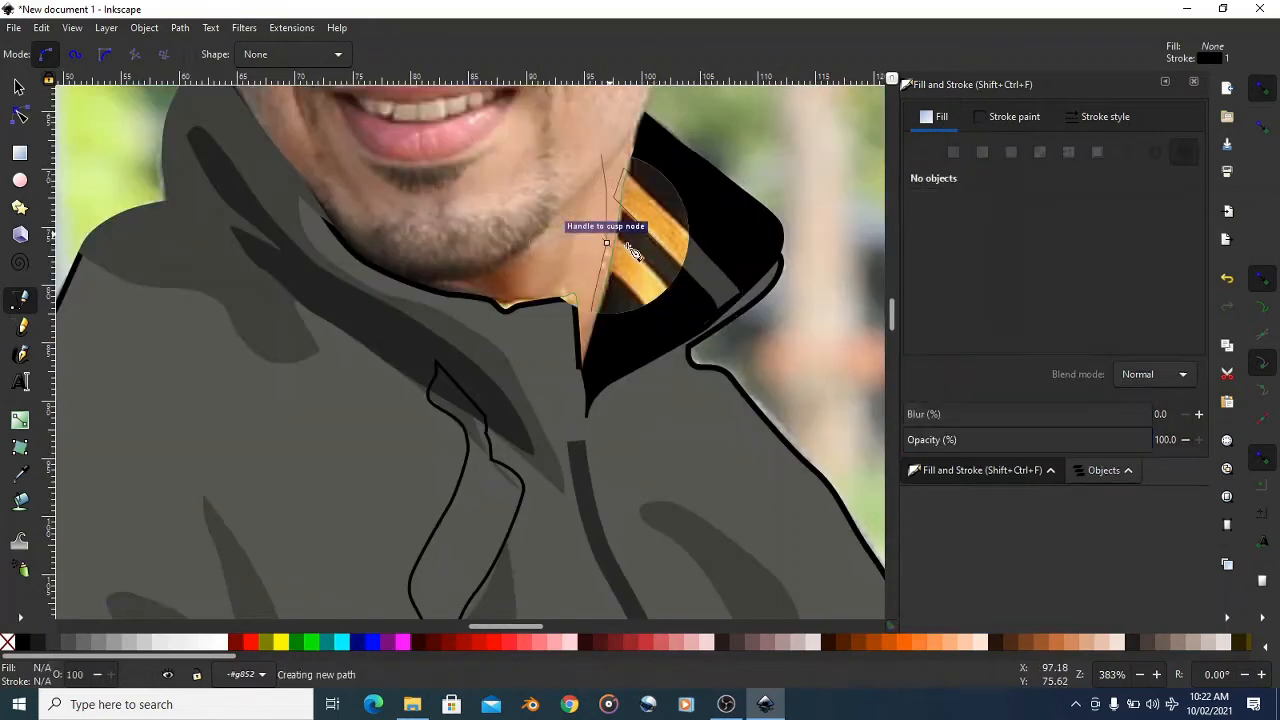
{"action": "scroll", "coordinate": [697, 289], "scroll_direction": "up", "scroll_amount": 2}
{"action": "key", "text": "ctrl+z"}
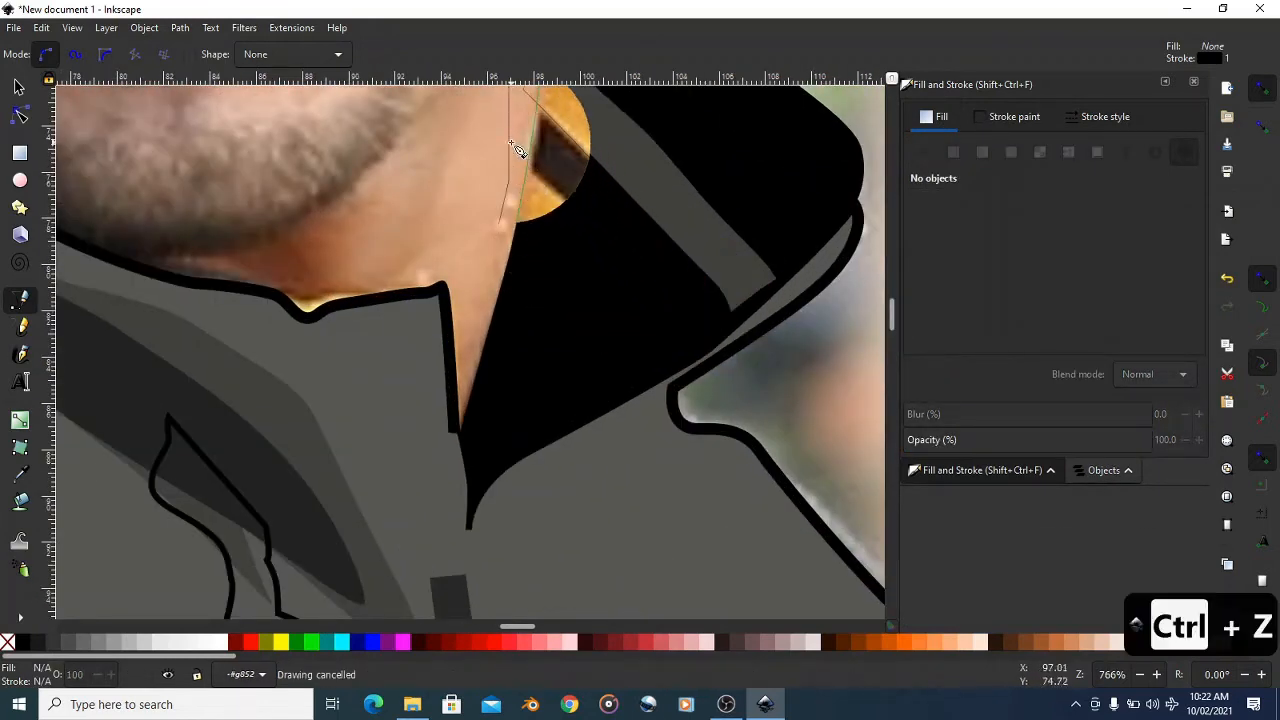
{"action": "left_click", "coordinate": [483, 133]}
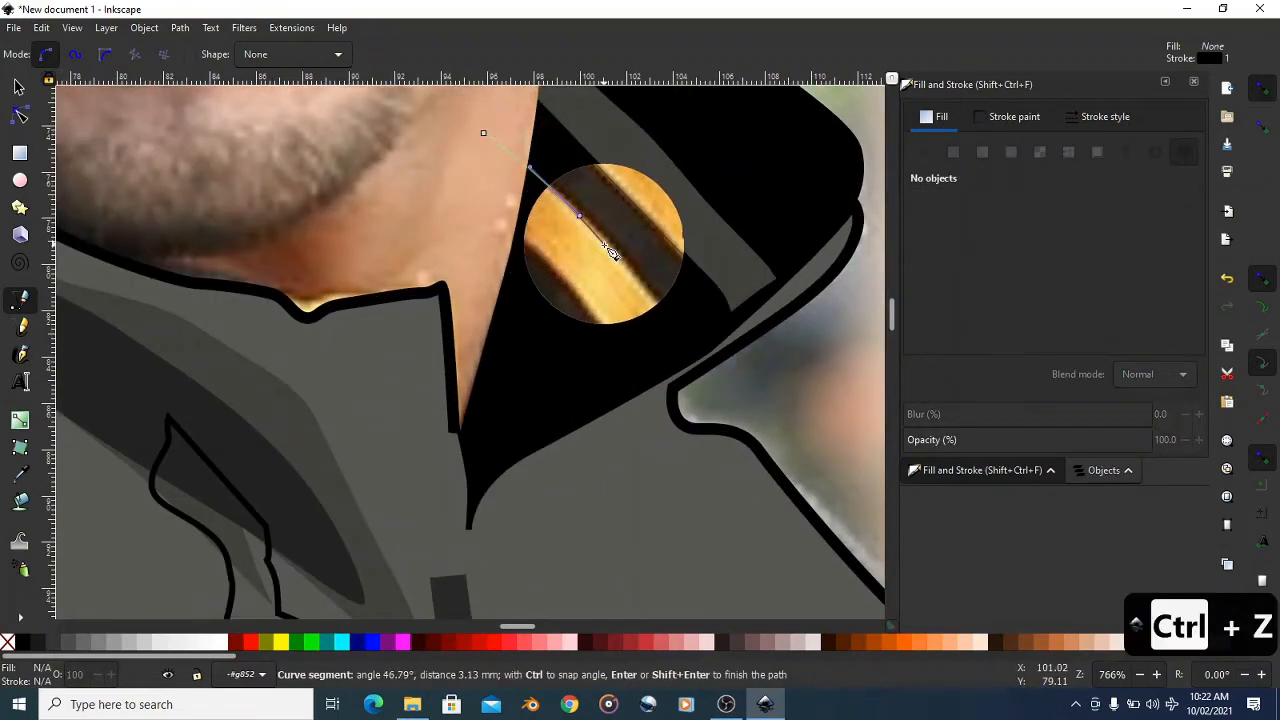
{"action": "left_click_drag", "start_coordinate": [652, 302], "coordinate": [607, 326]}
{"action": "left_click", "coordinate": [688, 355]}
{"action": "left_click", "coordinate": [644, 381]}
{"action": "left_click_drag", "start_coordinate": [554, 260], "coordinate": [485, 217]}
{"action": "left_click", "coordinate": [484, 134]}
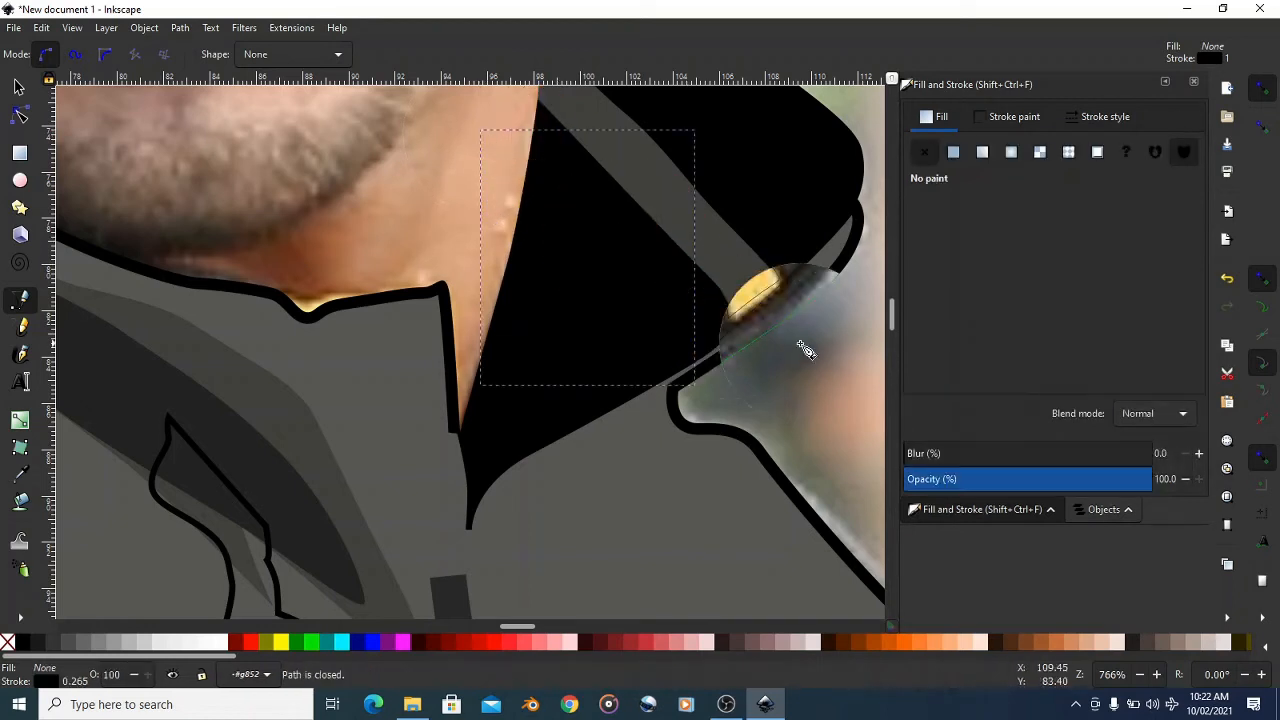
- Give the lower collar stripe a flat orange-brown fill with hue 32, saturation 73 and value 68
{"action": "left_click", "coordinate": [953, 153]}
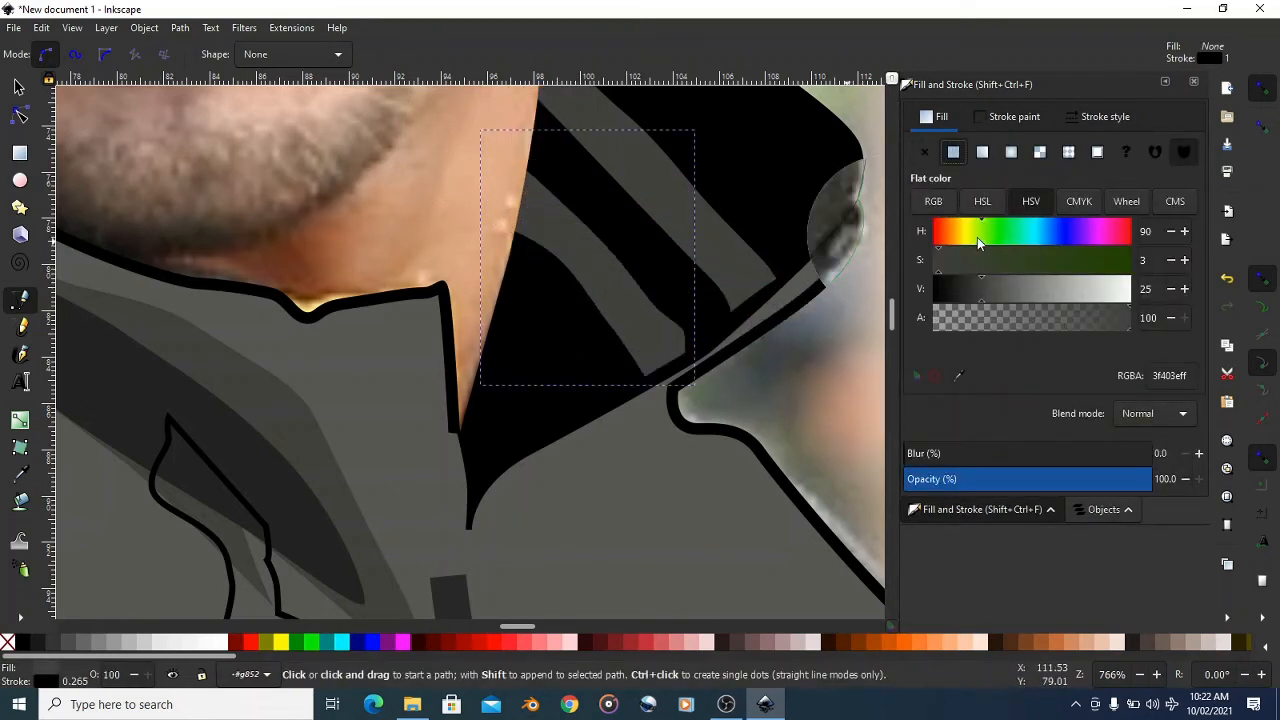
{"action": "left_click_drag", "start_coordinate": [977, 237], "coordinate": [958, 240]}
{"action": "left_click_drag", "start_coordinate": [1030, 278], "coordinate": [1062, 286]}
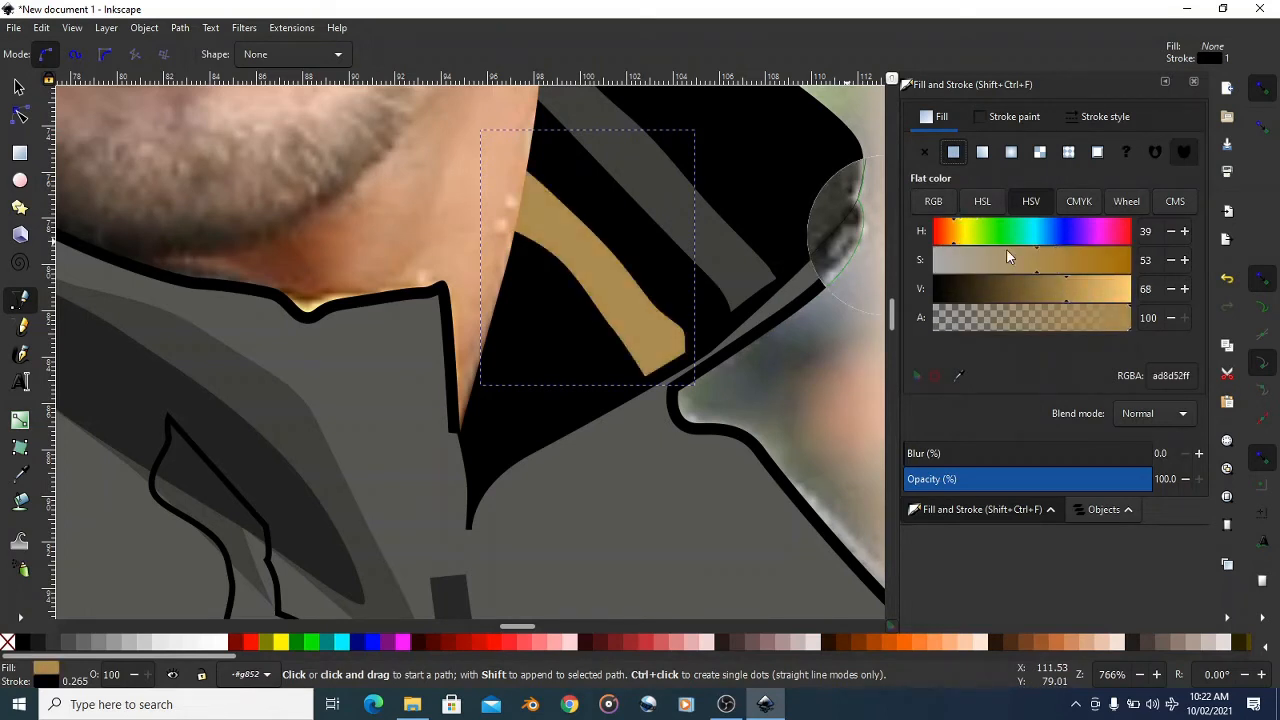
{"action": "left_click_drag", "start_coordinate": [956, 235], "coordinate": [952, 235]}
{"action": "left_click_drag", "start_coordinate": [1045, 260], "coordinate": [1078, 255]}
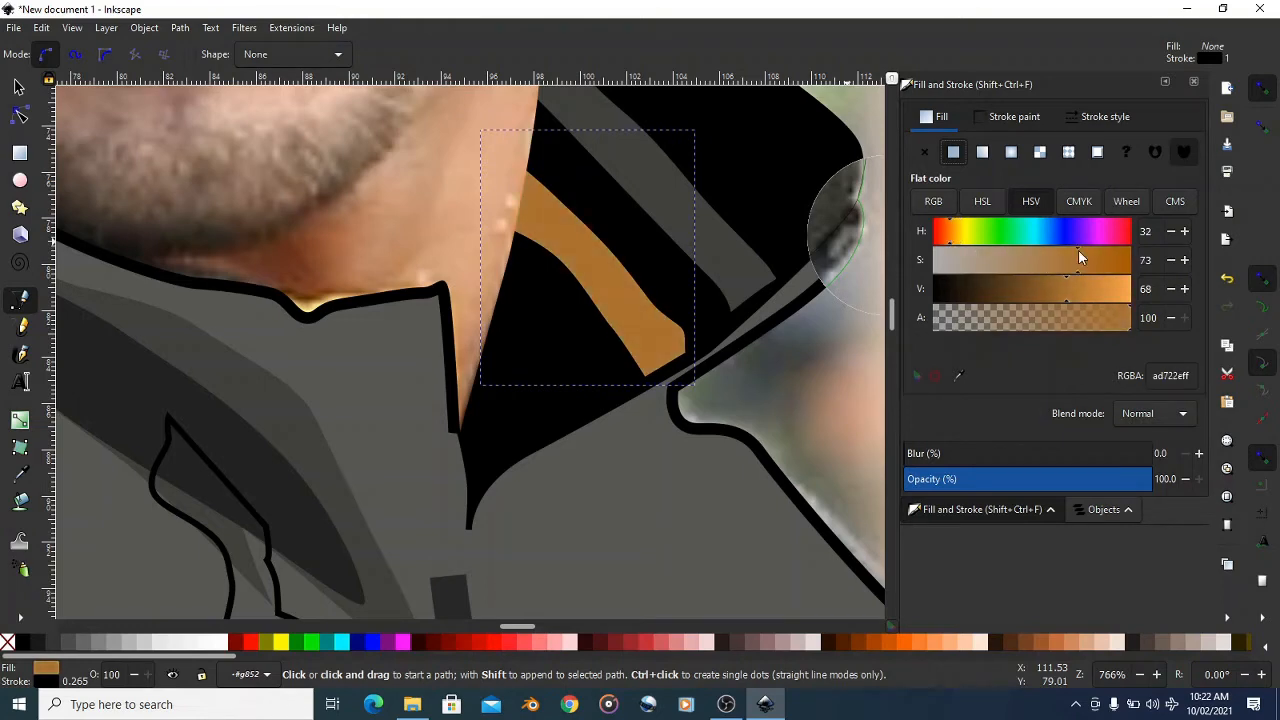
- Switch to the selection tool and turn off XRay mode
{"action": "scroll", "coordinate": [648, 255], "scroll_direction": "down", "scroll_amount": 6}
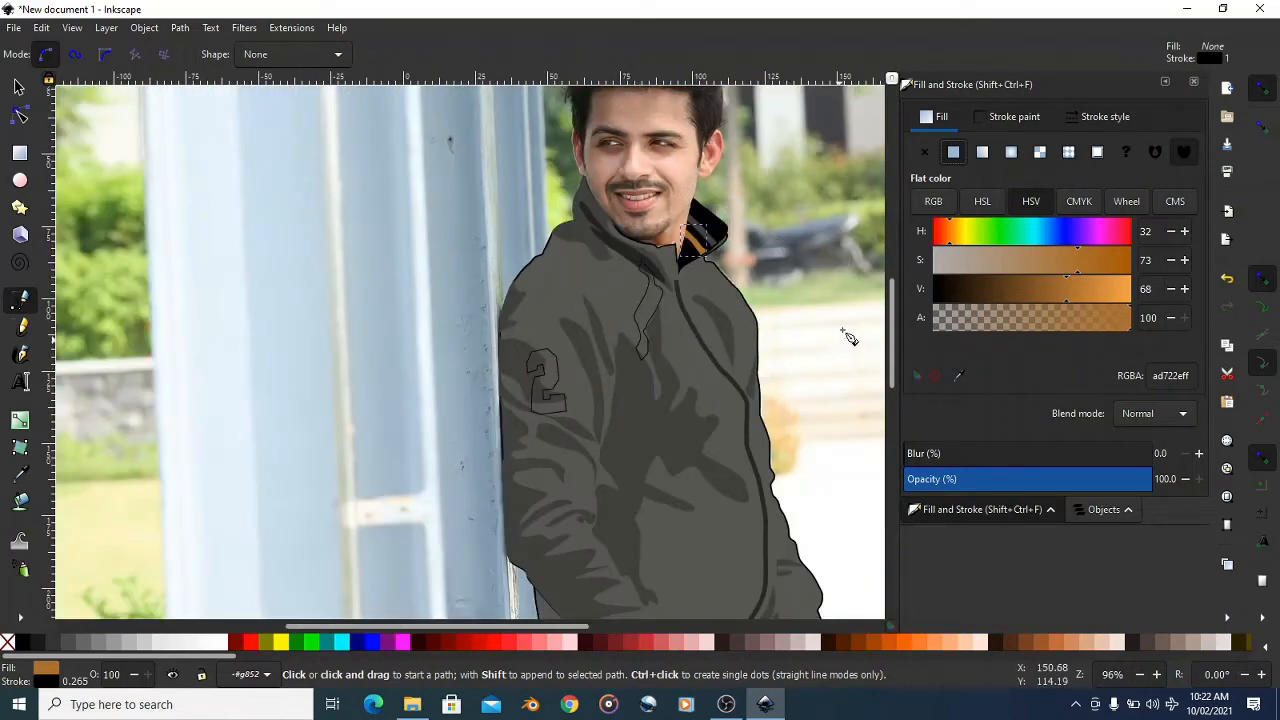
{"action": "scroll", "coordinate": [630, 254], "scroll_direction": "up", "scroll_amount": 4}
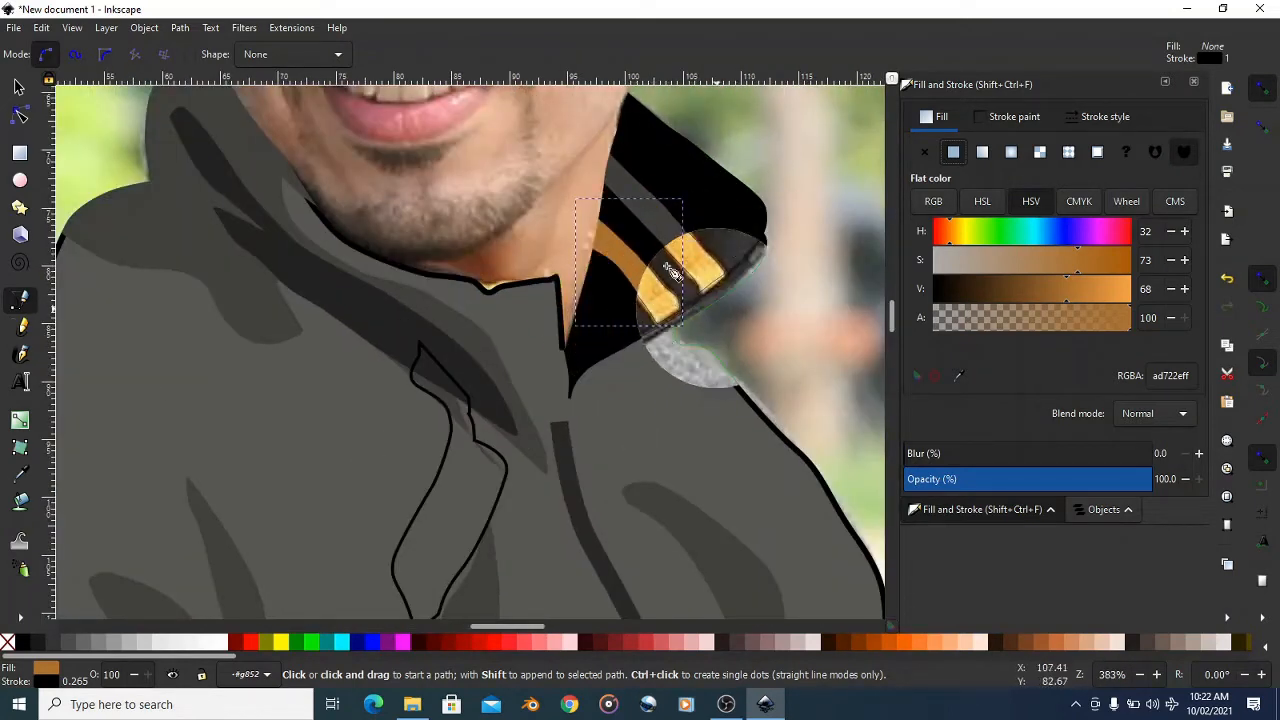
{"action": "left_click", "coordinate": [17, 89]}
{"action": "scroll", "coordinate": [390, 263], "scroll_direction": "down", "scroll_amount": 4}
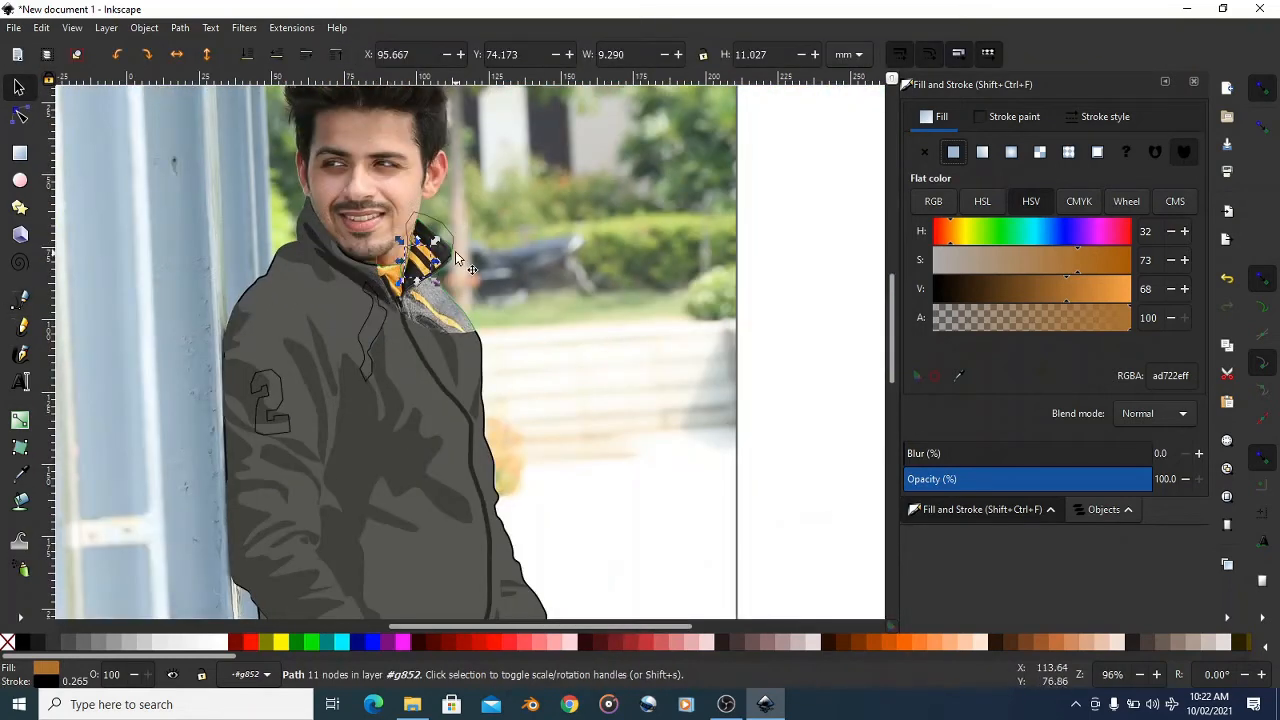
{"action": "left_click", "coordinate": [70, 28]}
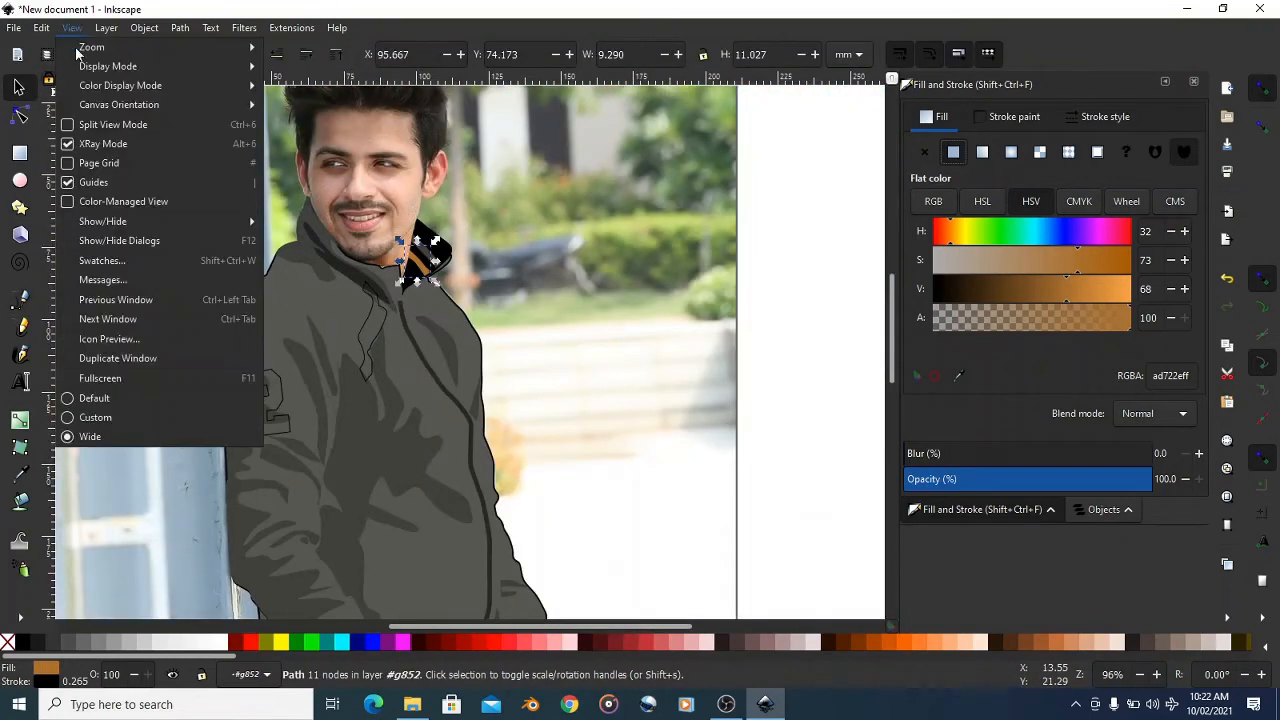
{"action": "left_click", "coordinate": [83, 145]}
- Duplicate the original photo and place one copy beside the jacket drawing as a colour reference
{"action": "left_click", "coordinate": [639, 230]}
{"action": "key", "text": "minus"}
{"action": "key", "text": "minus"}
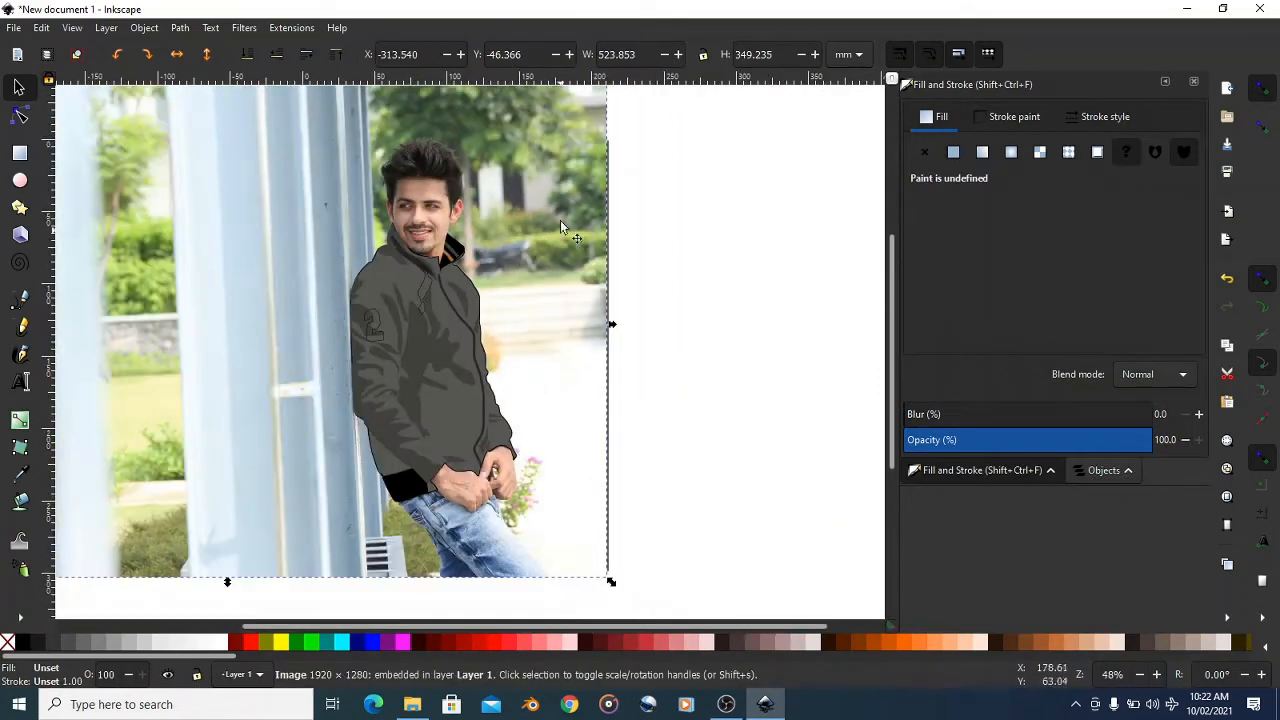
{"action": "key", "text": "minus"}
{"action": "left_click_drag", "start_coordinate": [518, 230], "coordinate": [851, 187]}
{"action": "key", "text": "ctrl+z"}
{"action": "key", "text": "ctrl+d"}
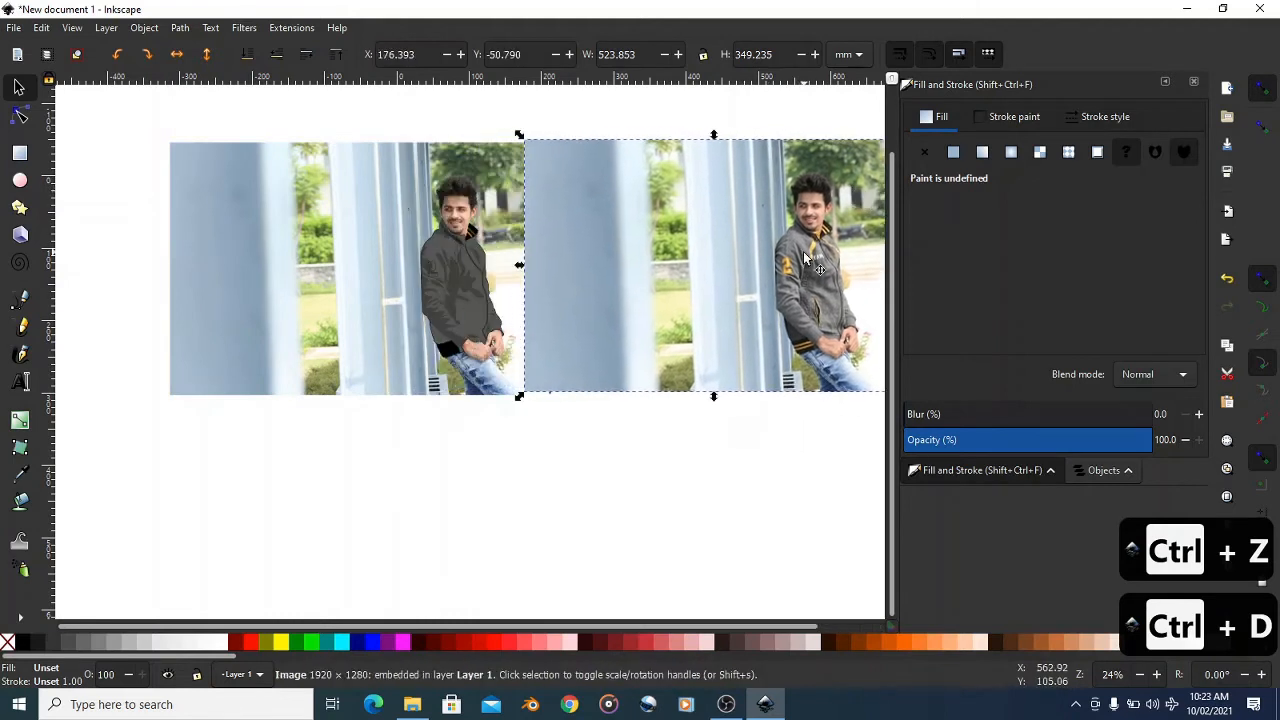
- Scale the reference photo down to about 188 by 125 mm and move it just outside the page's right edge
{"action": "left_click_drag", "start_coordinate": [519, 398], "coordinate": [697, 273]}
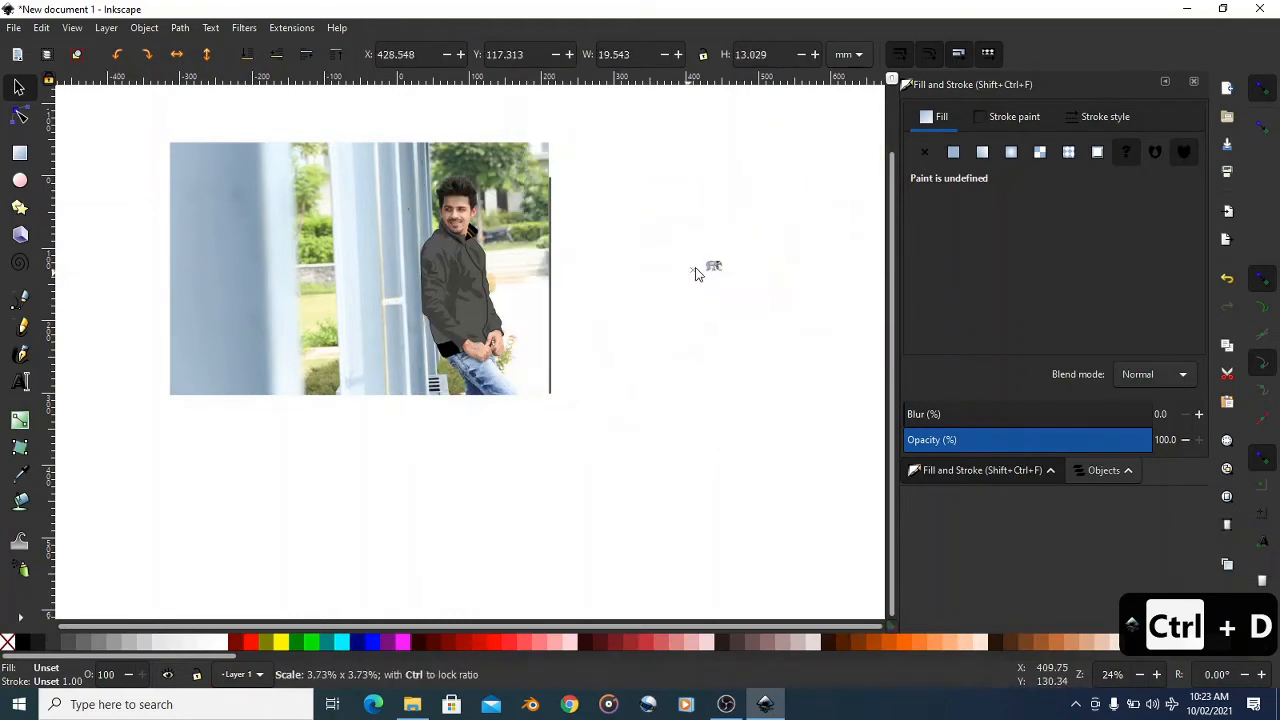
{"action": "left_click_drag", "start_coordinate": [657, 310], "coordinate": [645, 315]}
{"action": "left_click_drag", "start_coordinate": [736, 260], "coordinate": [645, 207]}
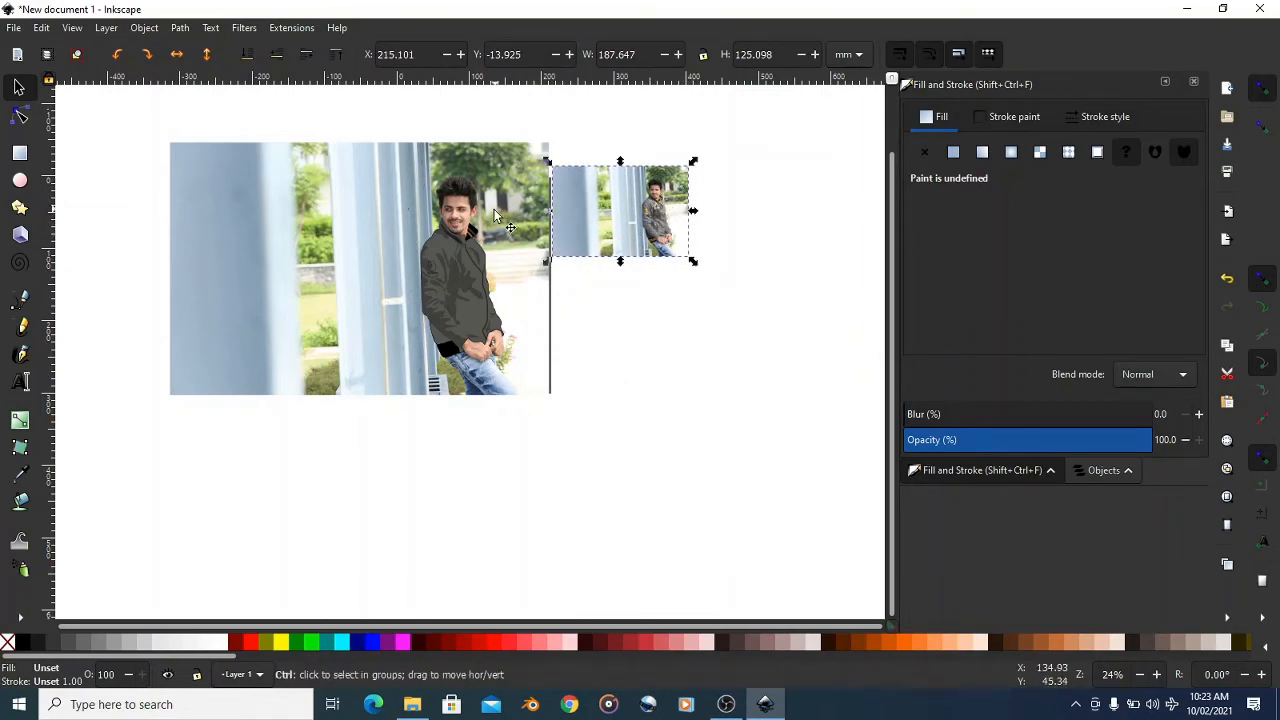
- Recolour the lower collar stripe with yellow #edb54a sampled from the collar stripe in the reference photo
{"action": "scroll", "coordinate": [448, 275], "scroll_direction": "up", "scroll_amount": 9}
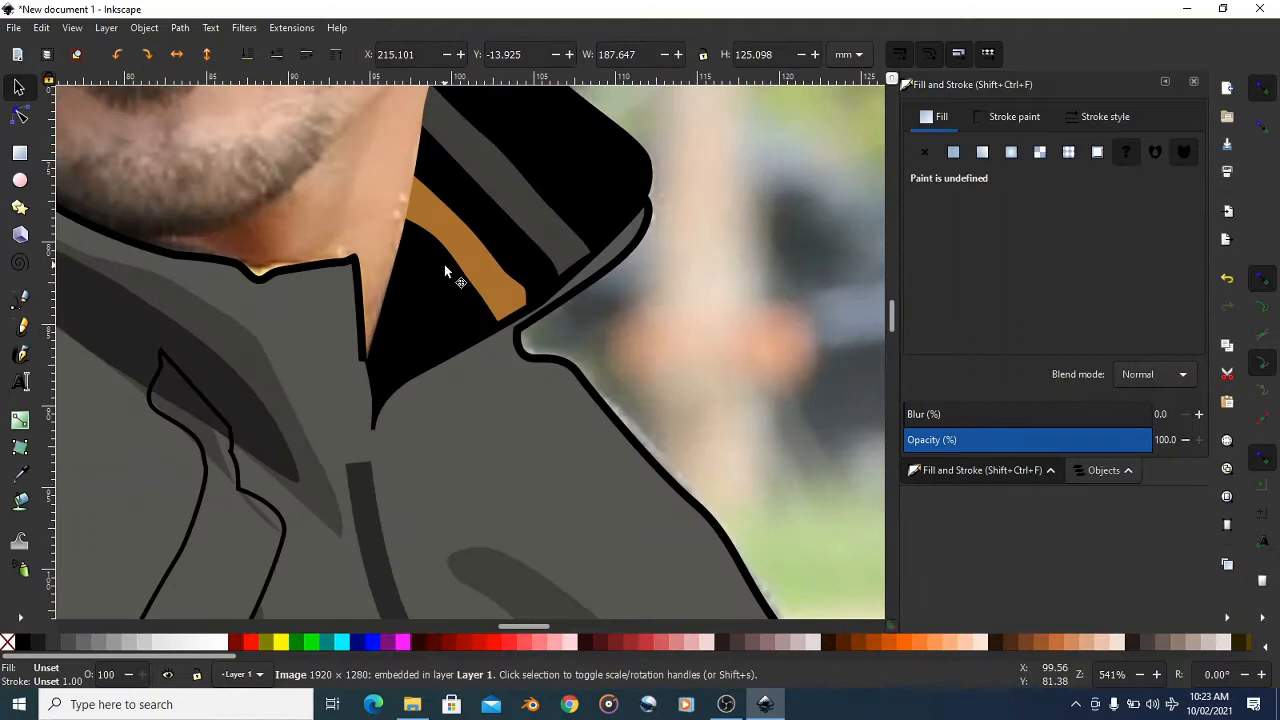
{"action": "left_click", "coordinate": [478, 247]}
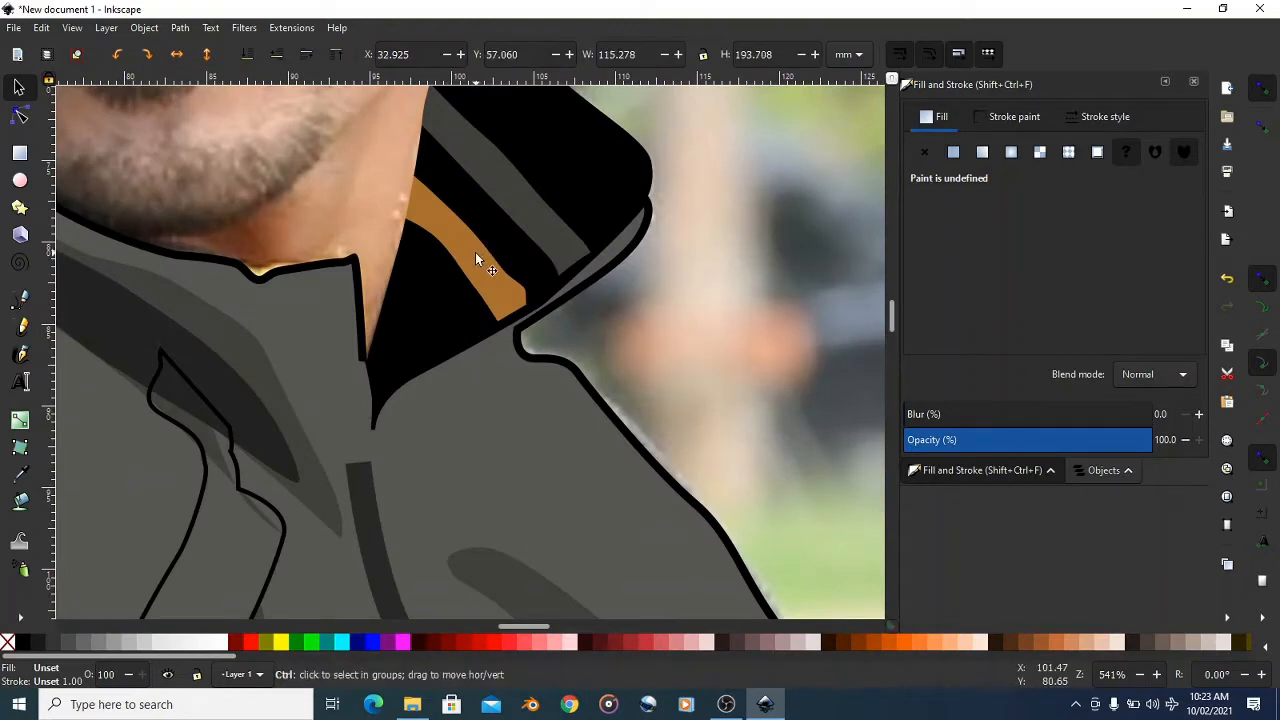
{"action": "left_click", "coordinate": [476, 257], "text": "ctrl"}
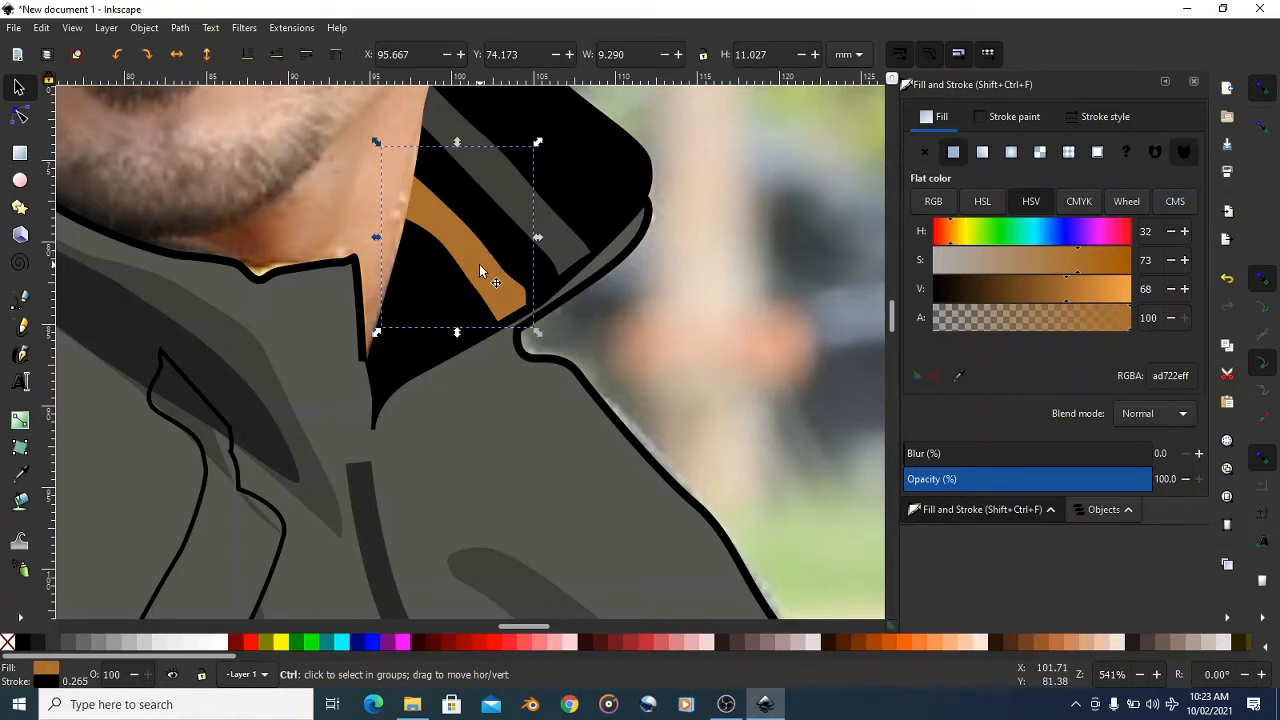
{"action": "left_click", "coordinate": [479, 264], "text": "ctrl"}
{"action": "left_click", "coordinate": [958, 378]}
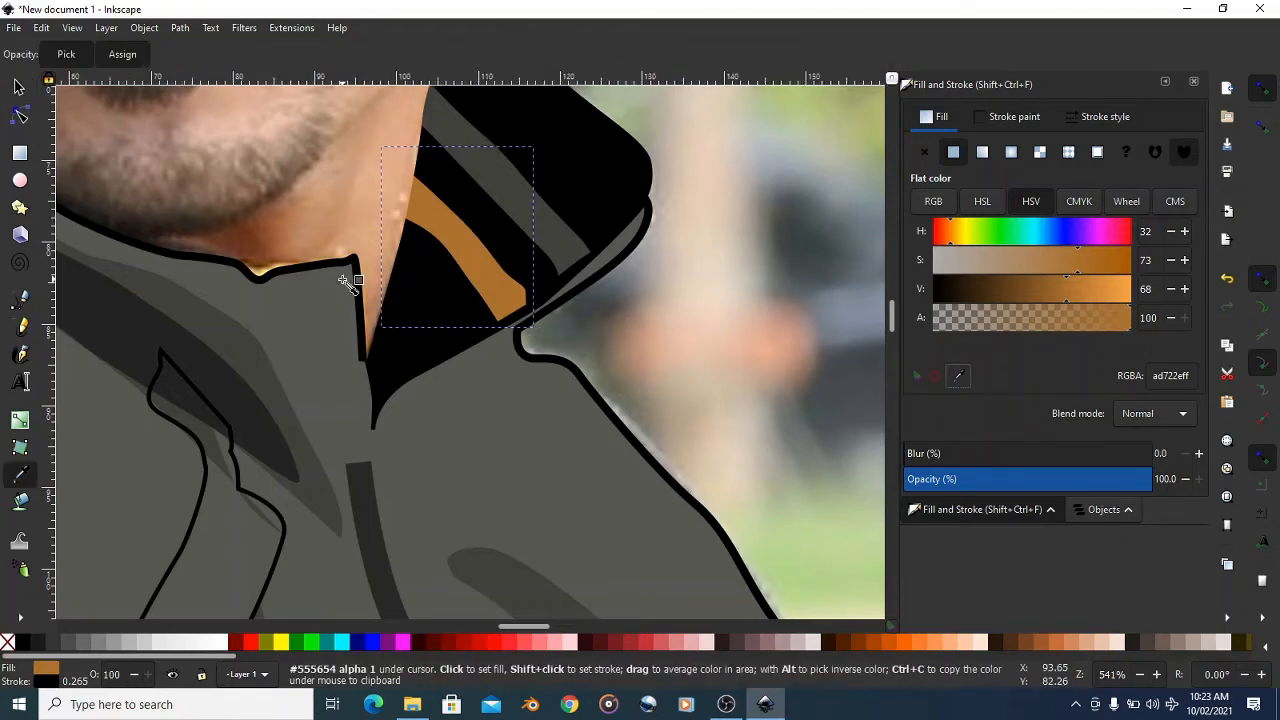
{"action": "scroll", "coordinate": [343, 277], "scroll_direction": "down", "scroll_amount": 5}
{"action": "scroll", "coordinate": [343, 277], "scroll_direction": "down", "scroll_amount": 2}
{"action": "scroll", "coordinate": [383, 190], "scroll_direction": "up", "scroll_amount": 8}
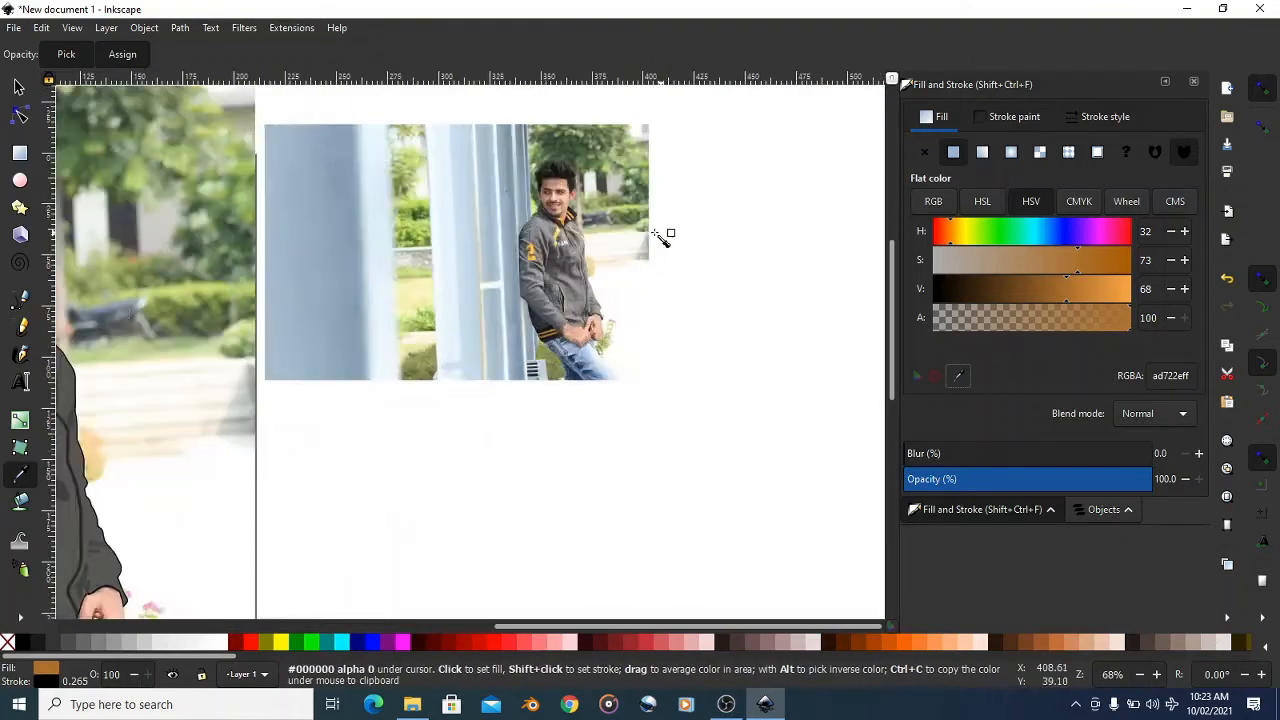
{"action": "scroll", "coordinate": [383, 190], "scroll_direction": "up", "scroll_amount": 3}
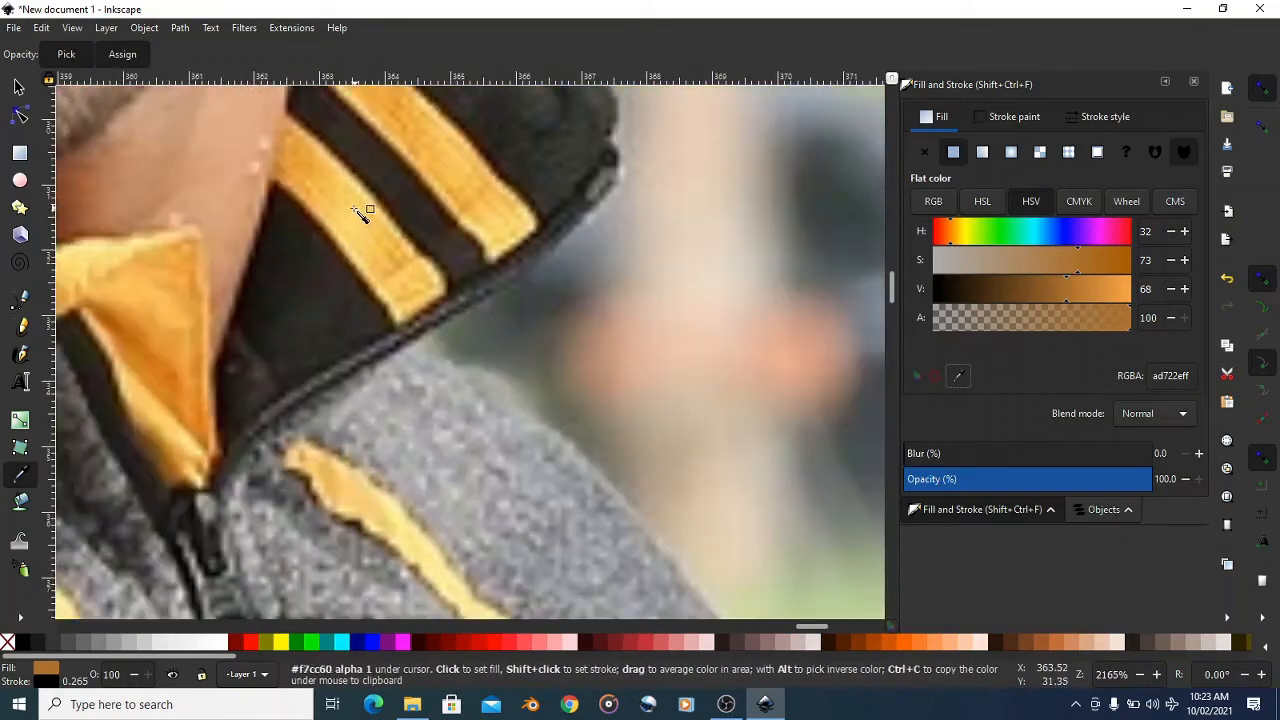
{"action": "left_click", "coordinate": [322, 192]}
{"action": "scroll", "coordinate": [382, 263], "scroll_direction": "down", "scroll_amount": 13}
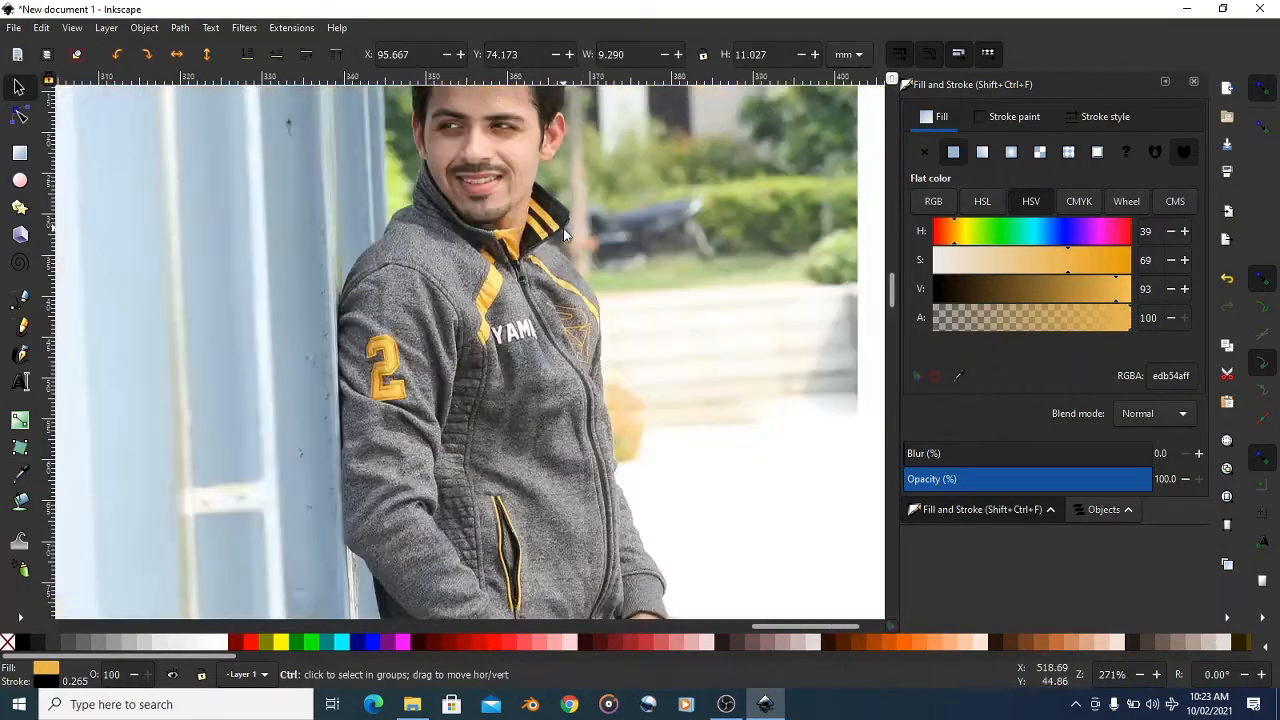
- Fill the upper grey collar stripe with the yellow sampled from the lower collar stripe
{"action": "scroll", "coordinate": [250, 280], "scroll_direction": "up", "scroll_amount": 9}
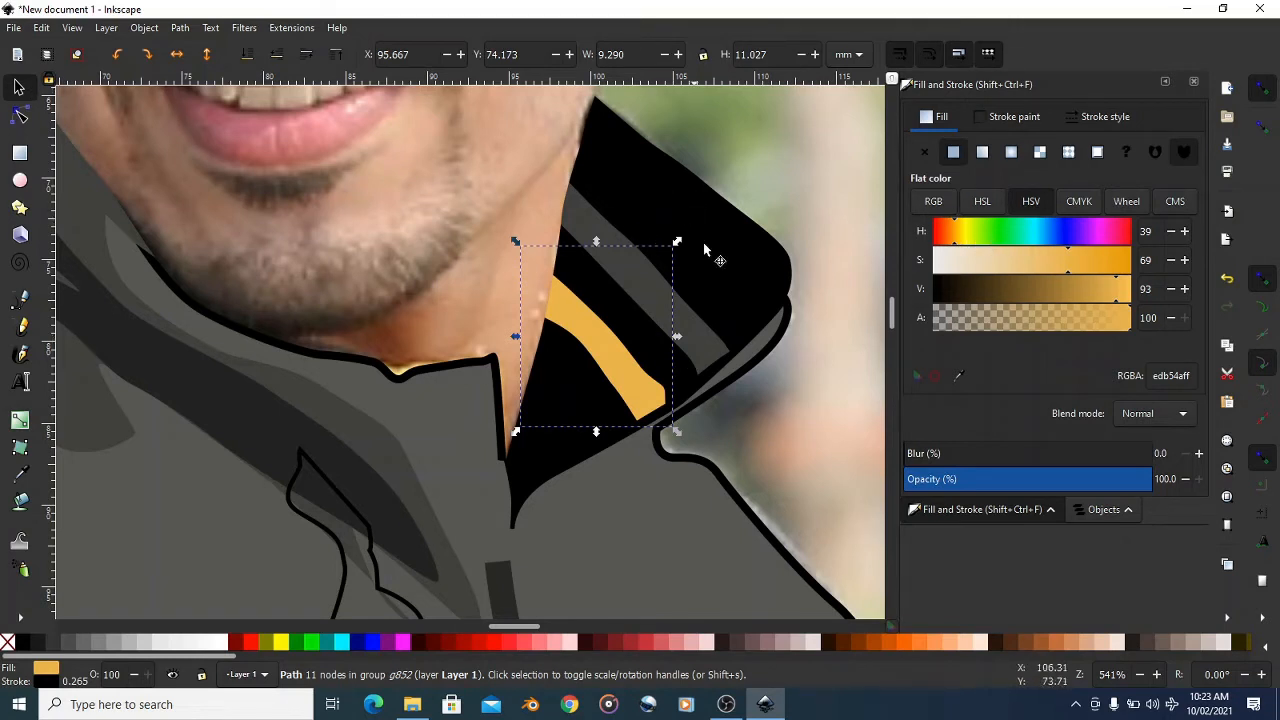
{"action": "key", "text": "Escape"}
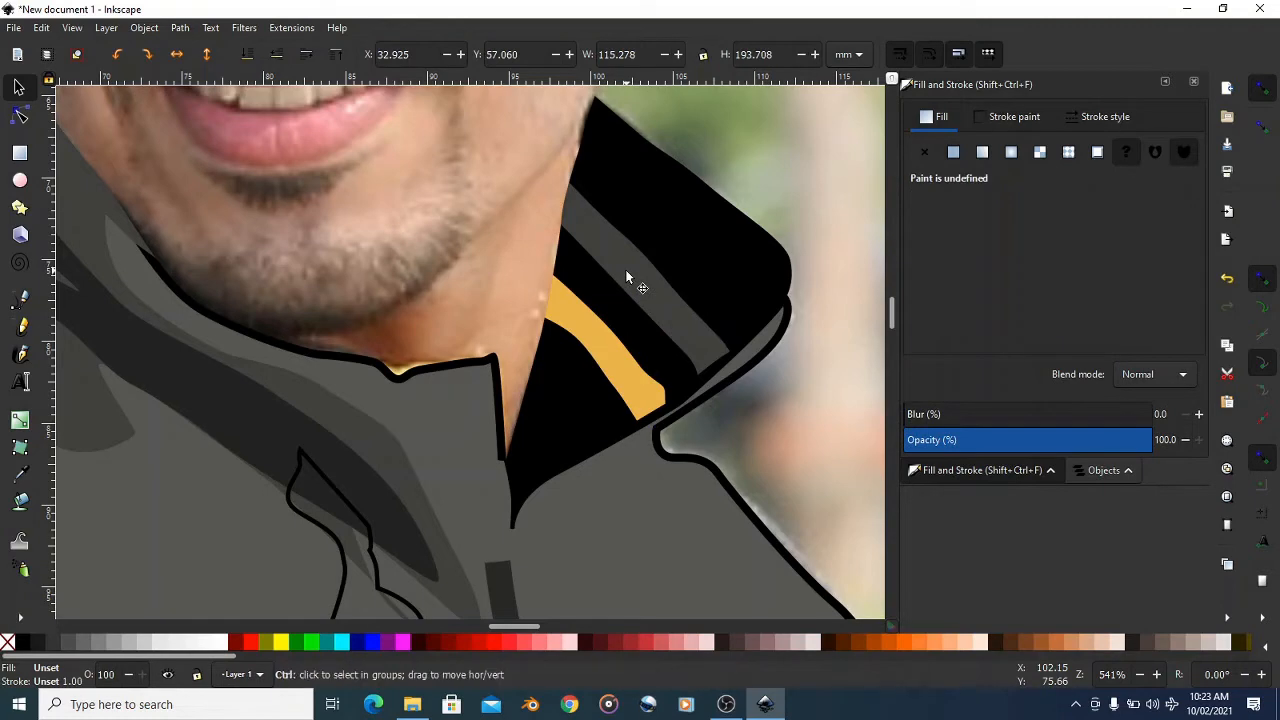
{"action": "left_click", "coordinate": [626, 275], "text": "ctrl"}
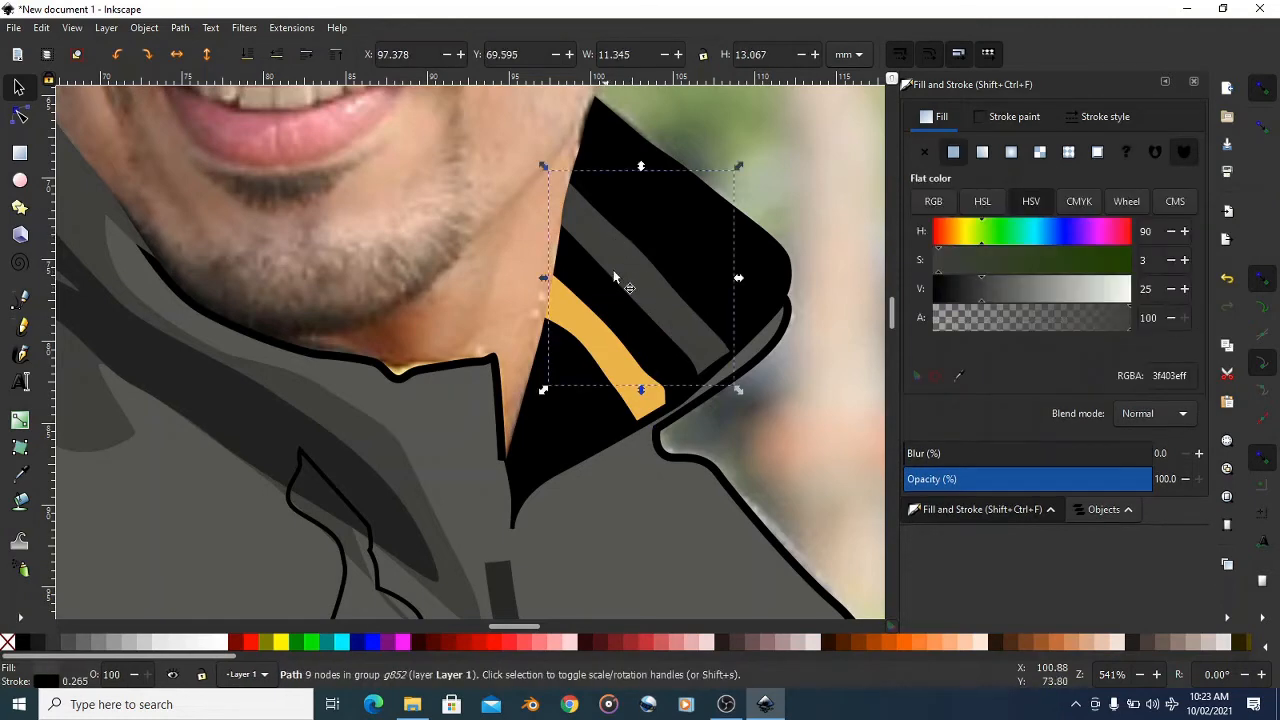
{"action": "left_click", "coordinate": [960, 377]}
{"action": "left_click", "coordinate": [610, 349]}
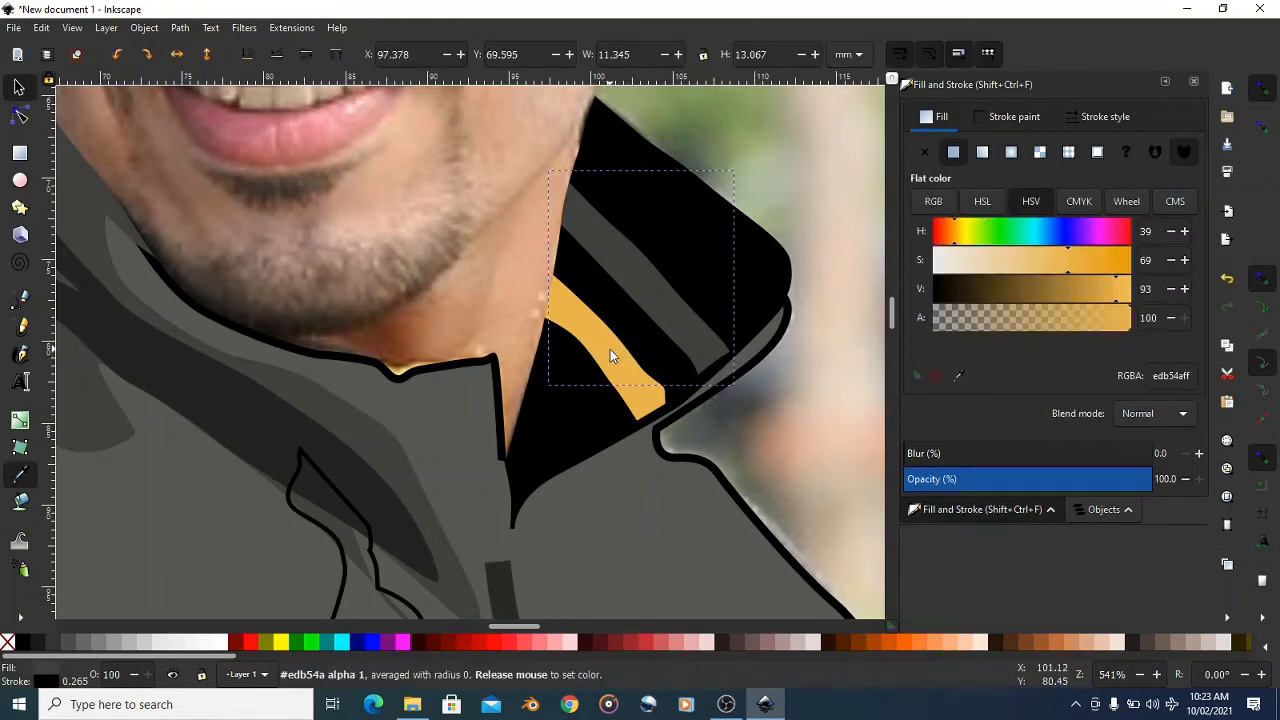
- Give the unfilled chest stripe inside the jacket group a flat yellow fill with hue 39, saturation 69 and value 93
{"action": "scroll", "coordinate": [641, 319], "scroll_direction": "down", "scroll_amount": 3}
{"action": "scroll", "coordinate": [615, 312], "scroll_direction": "down", "scroll_amount": 2}
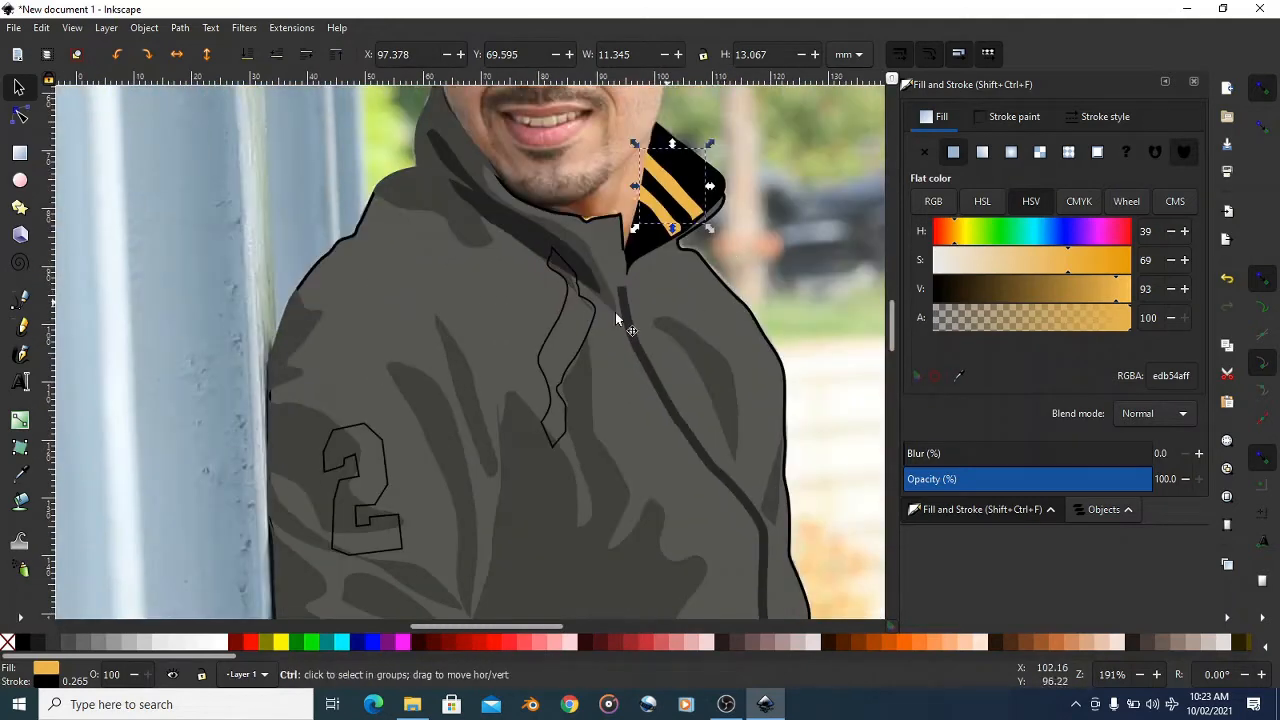
{"action": "scroll", "coordinate": [560, 362], "scroll_direction": "up", "scroll_amount": 1}
{"action": "left_click", "coordinate": [581, 353]}
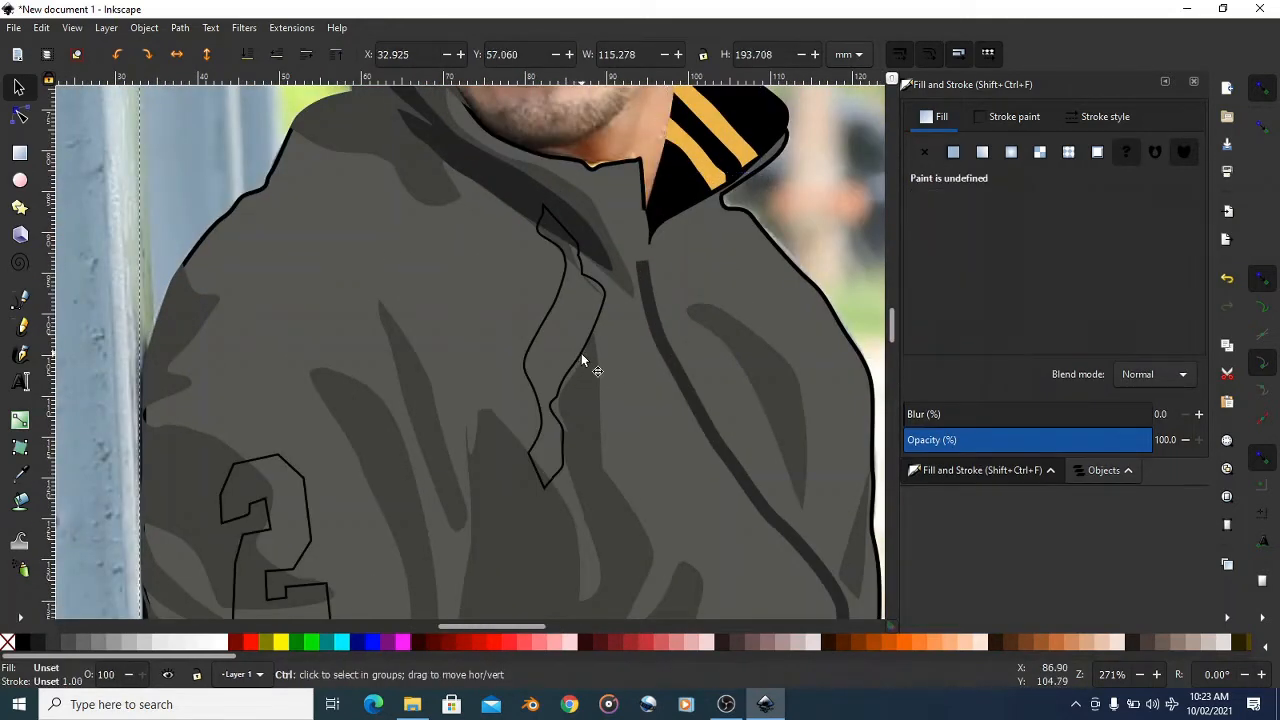
{"action": "left_click", "coordinate": [581, 353], "text": "ctrl"}
{"action": "left_click", "coordinate": [955, 152]}
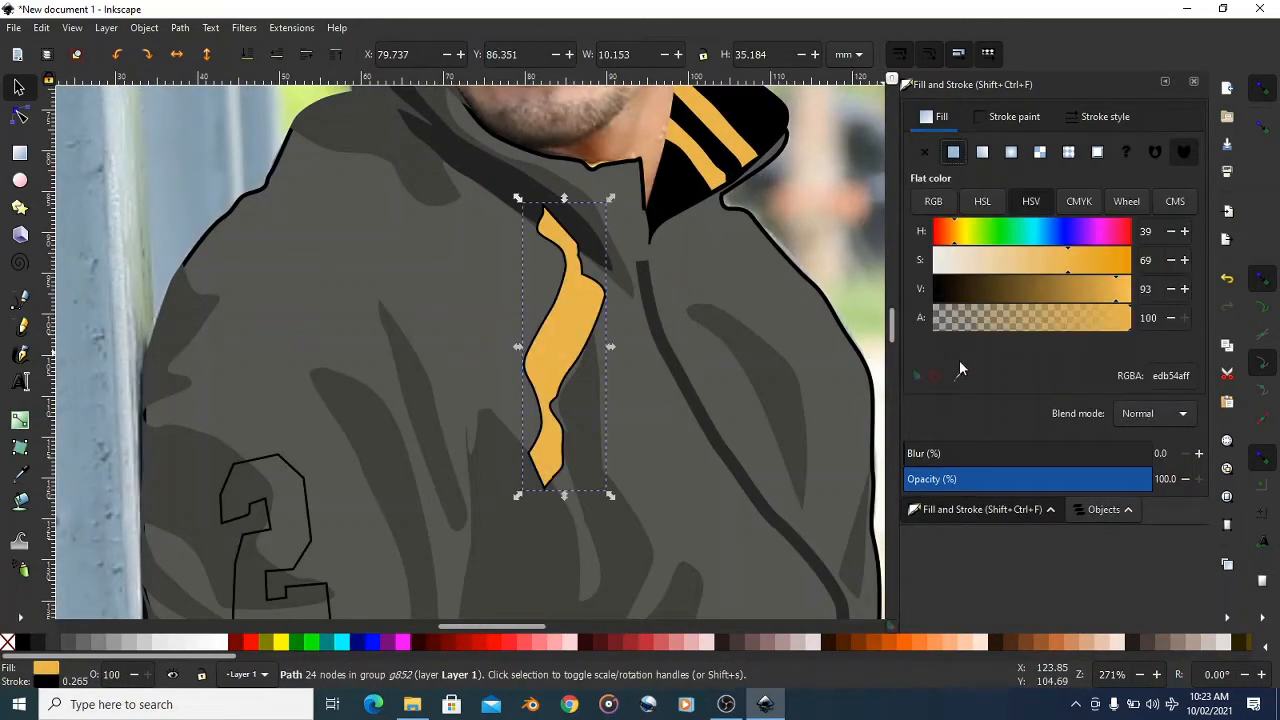
{"action": "left_click", "coordinate": [958, 377]}
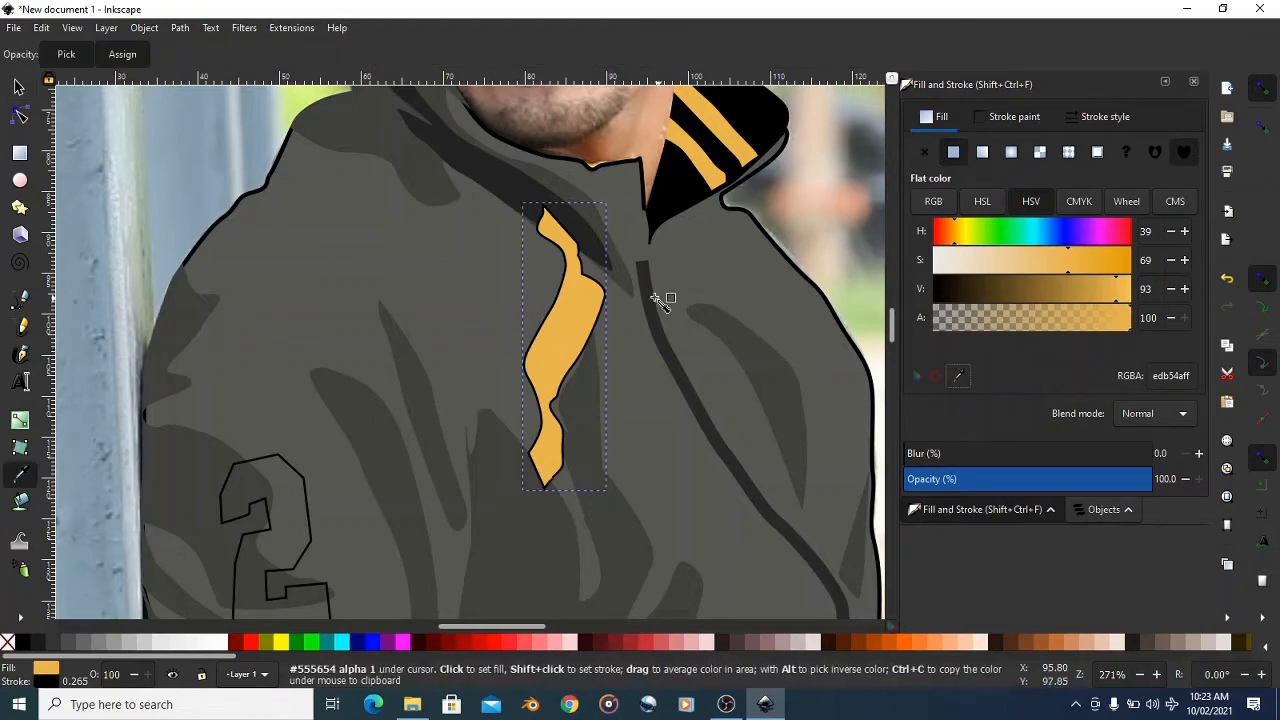
{"action": "scroll", "coordinate": [445, 303], "scroll_direction": "down", "scroll_amount": 3}
{"action": "key", "text": "s"}
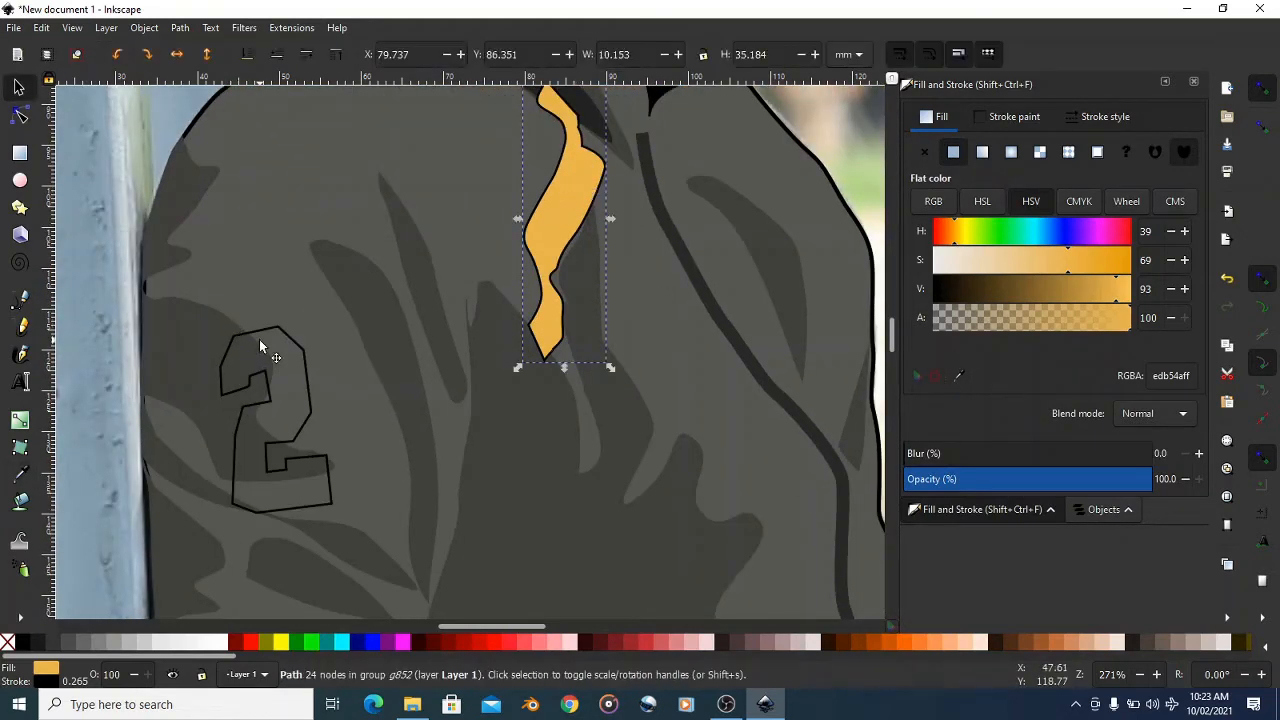
- Give the number 2 on the sleeve a flat yellow fill with hue 39, saturation 69 and value 93
{"action": "left_click", "coordinate": [259, 337]}
{"action": "left_click", "coordinate": [258, 332], "text": "ctrl"}
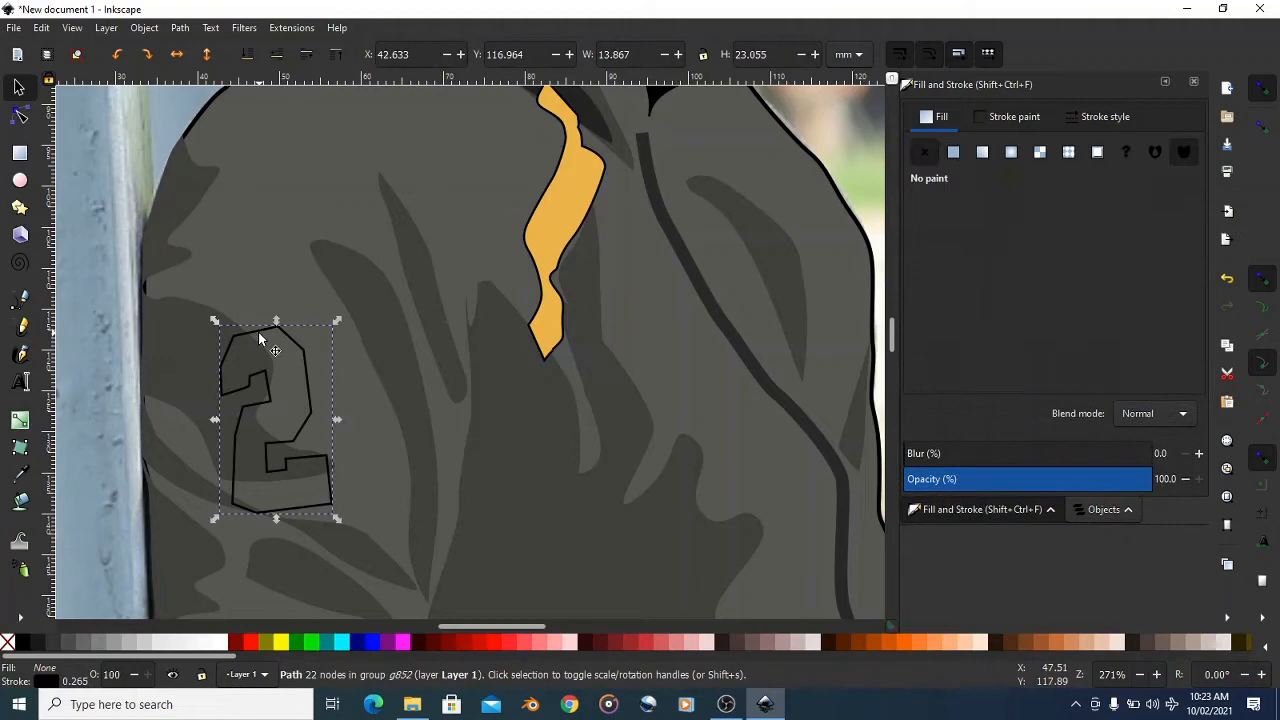
{"action": "left_click", "coordinate": [953, 155]}
{"action": "scroll", "coordinate": [388, 282], "scroll_direction": "down", "scroll_amount": 4, "text": "ctrl"}
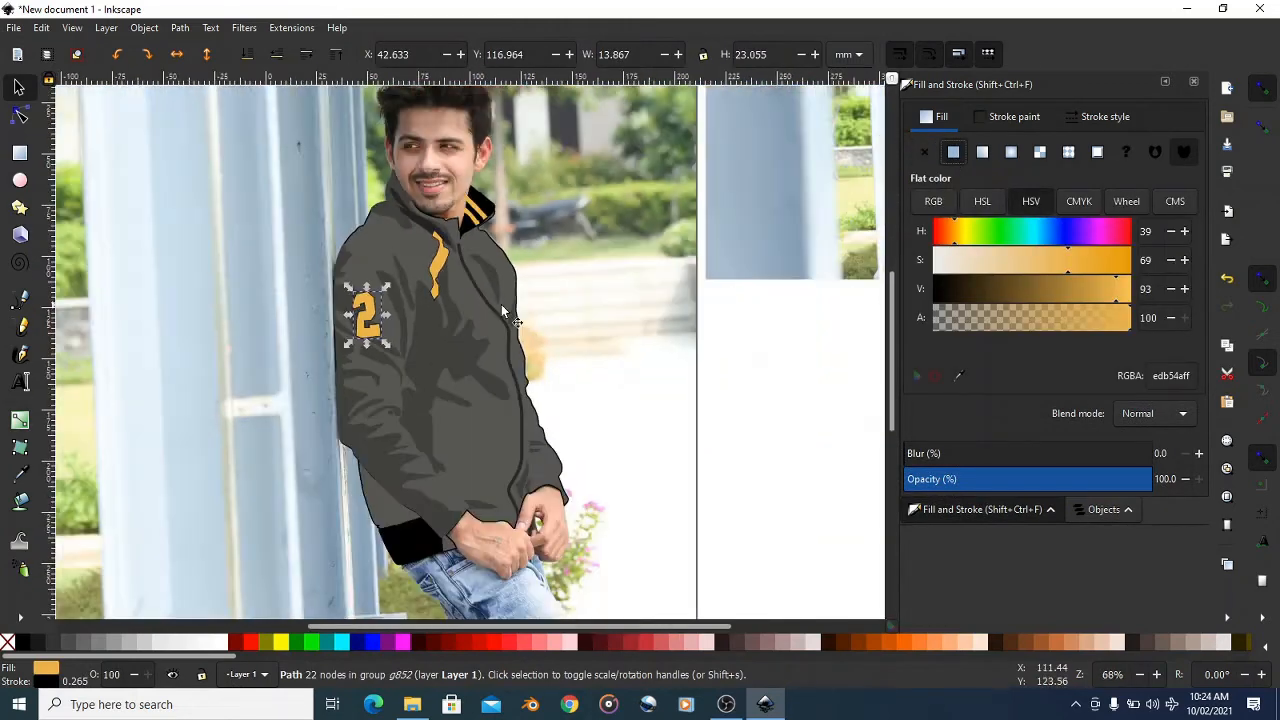
- Select the clipped jacket group and enter it so new shapes can be drawn inside
{"action": "left_click", "coordinate": [445, 300]}
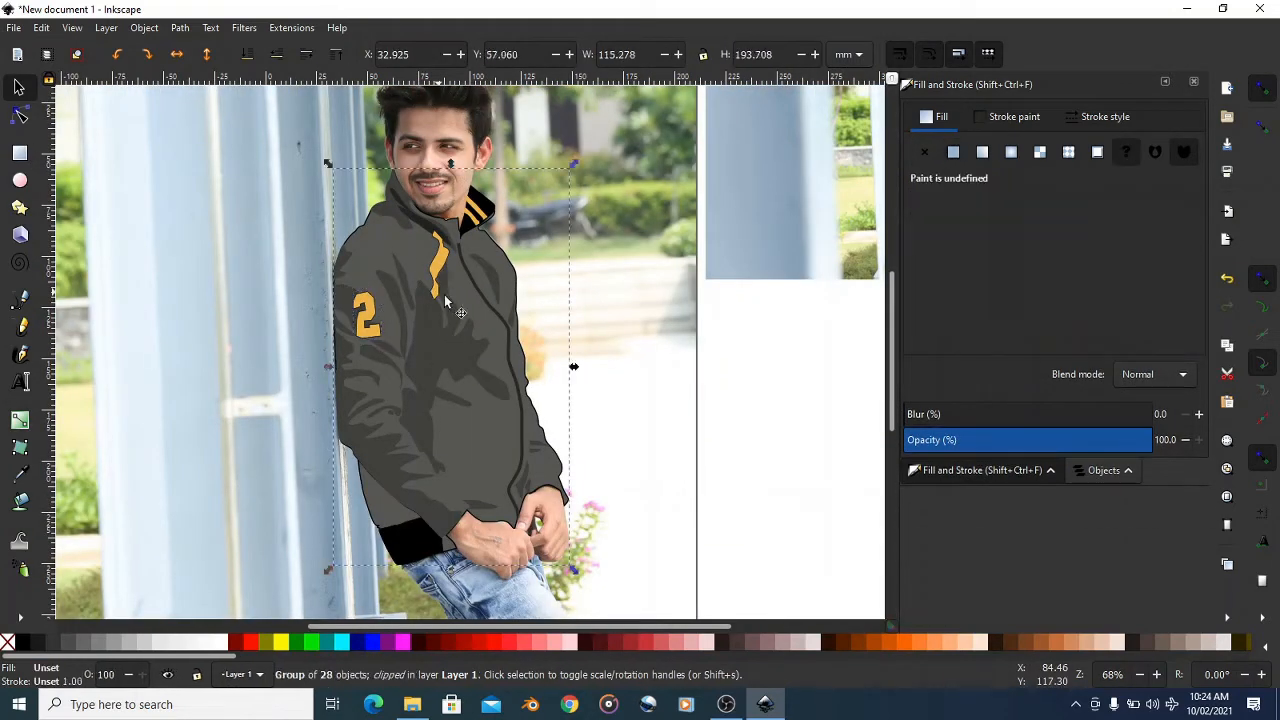
{"action": "scroll", "coordinate": [475, 321], "scroll_direction": "down", "scroll_amount": 1, "text": "ctrl"}
{"action": "scroll", "coordinate": [510, 282], "scroll_direction": "up", "scroll_amount": 2, "text": "ctrl"}
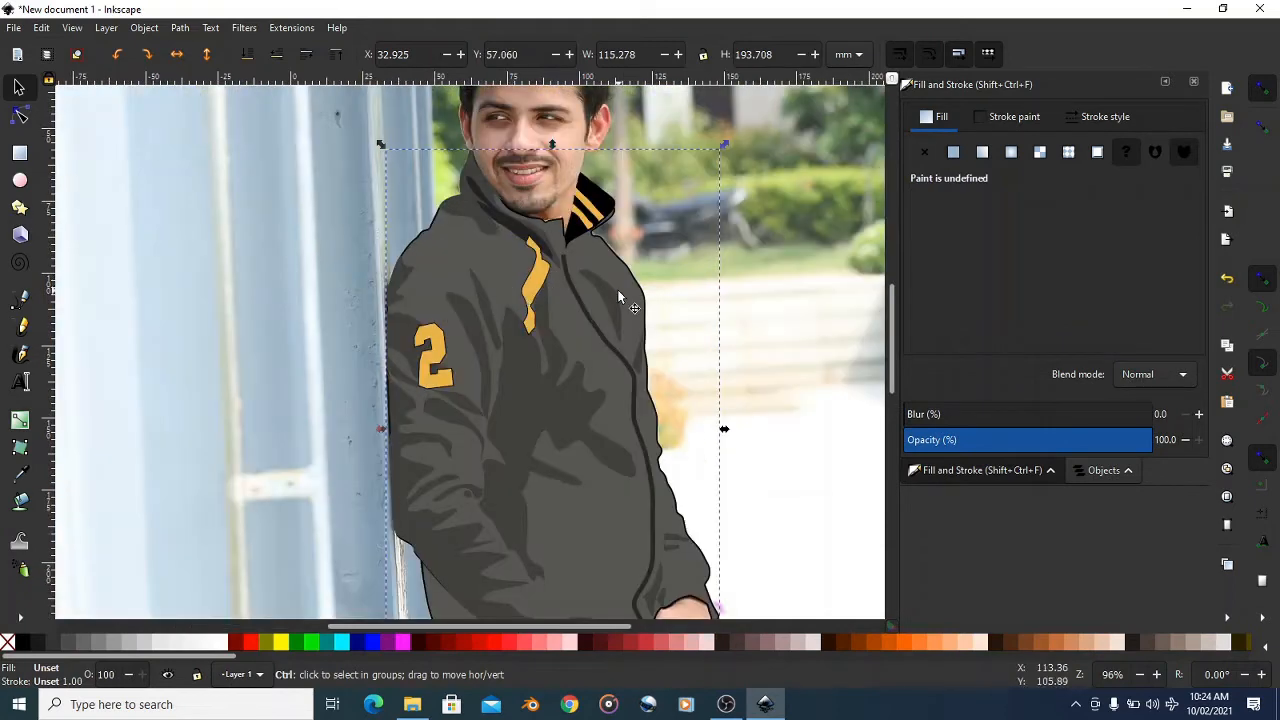
{"action": "scroll", "coordinate": [664, 283], "scroll_direction": "down", "scroll_amount": 2}
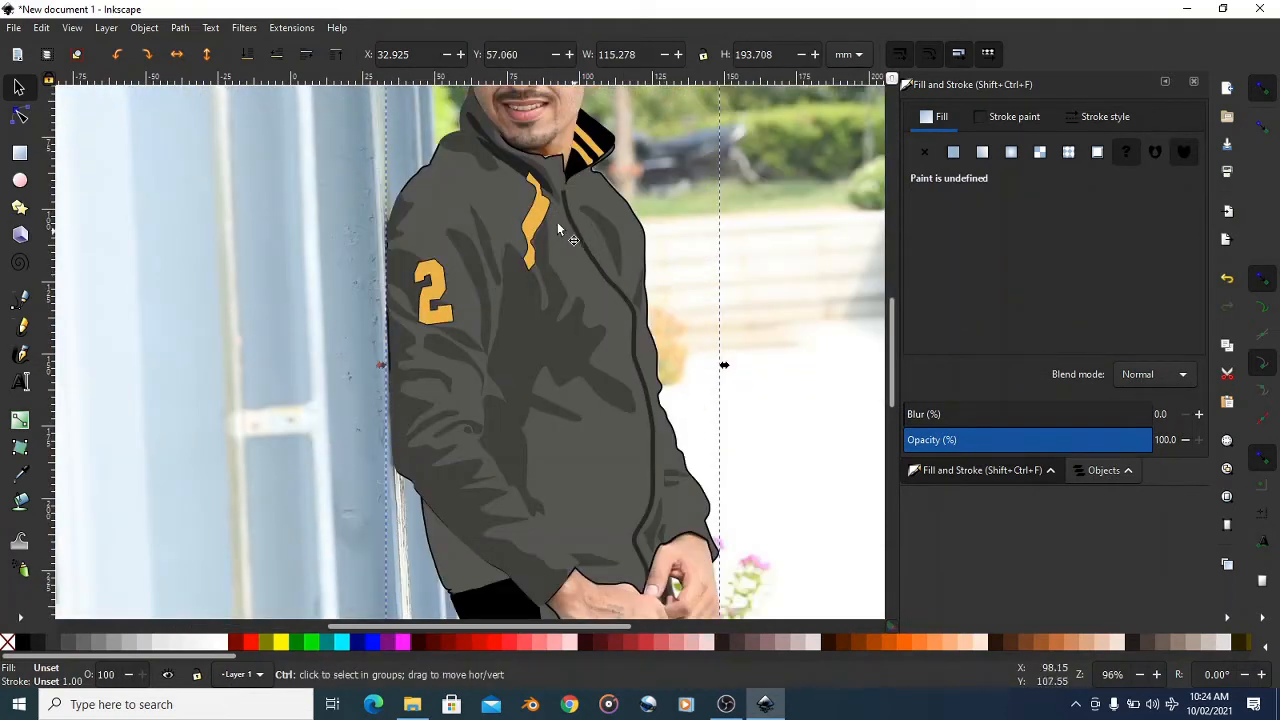
{"action": "scroll", "coordinate": [557, 225], "scroll_direction": "up", "scroll_amount": 2, "text": "ctrl"}
{"action": "scroll", "coordinate": [497, 240], "scroll_direction": "down", "scroll_amount": 3, "text": "ctrl"}
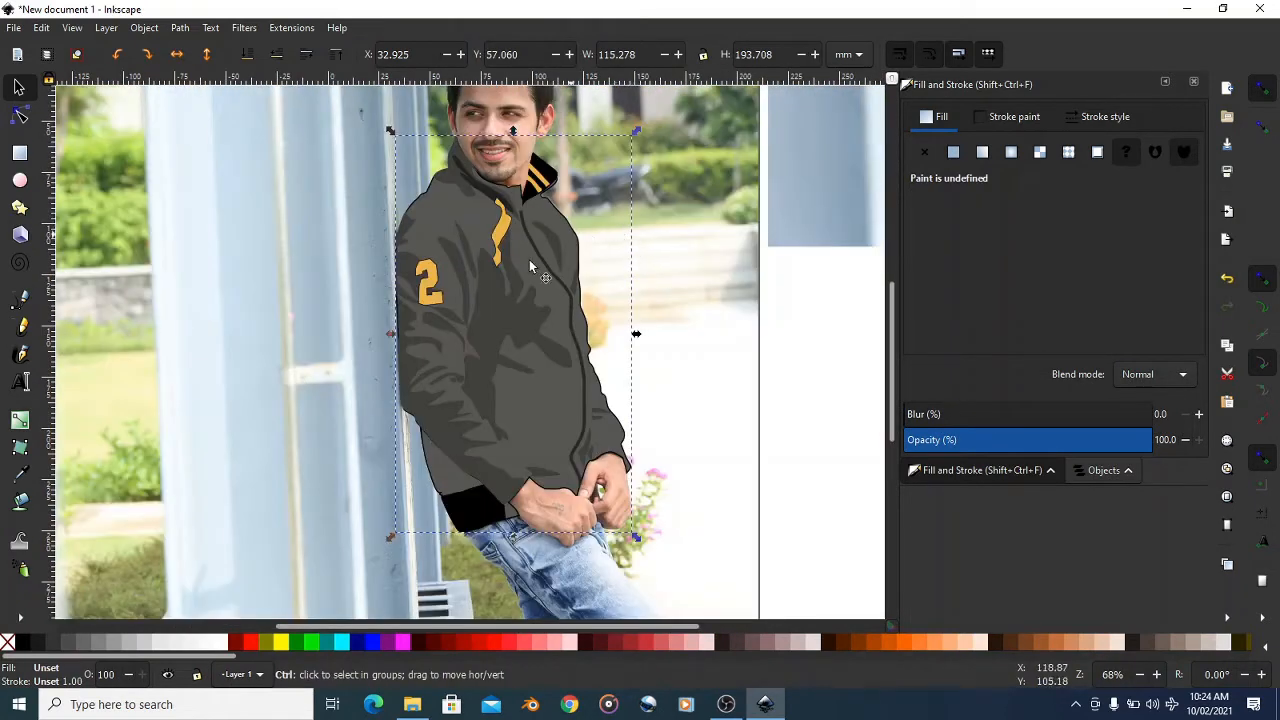
{"action": "scroll", "coordinate": [529, 265], "scroll_direction": "up", "scroll_amount": 3, "text": "ctrl"}
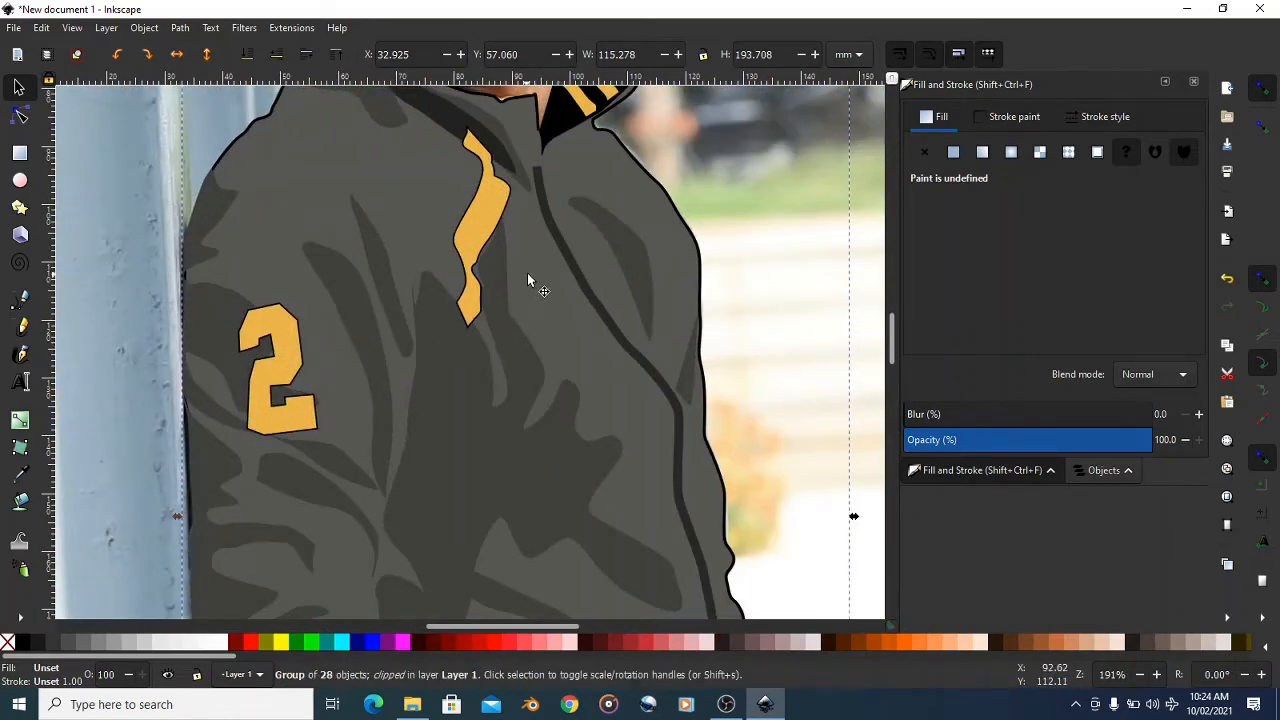
{"action": "right_click", "coordinate": [528, 273]}
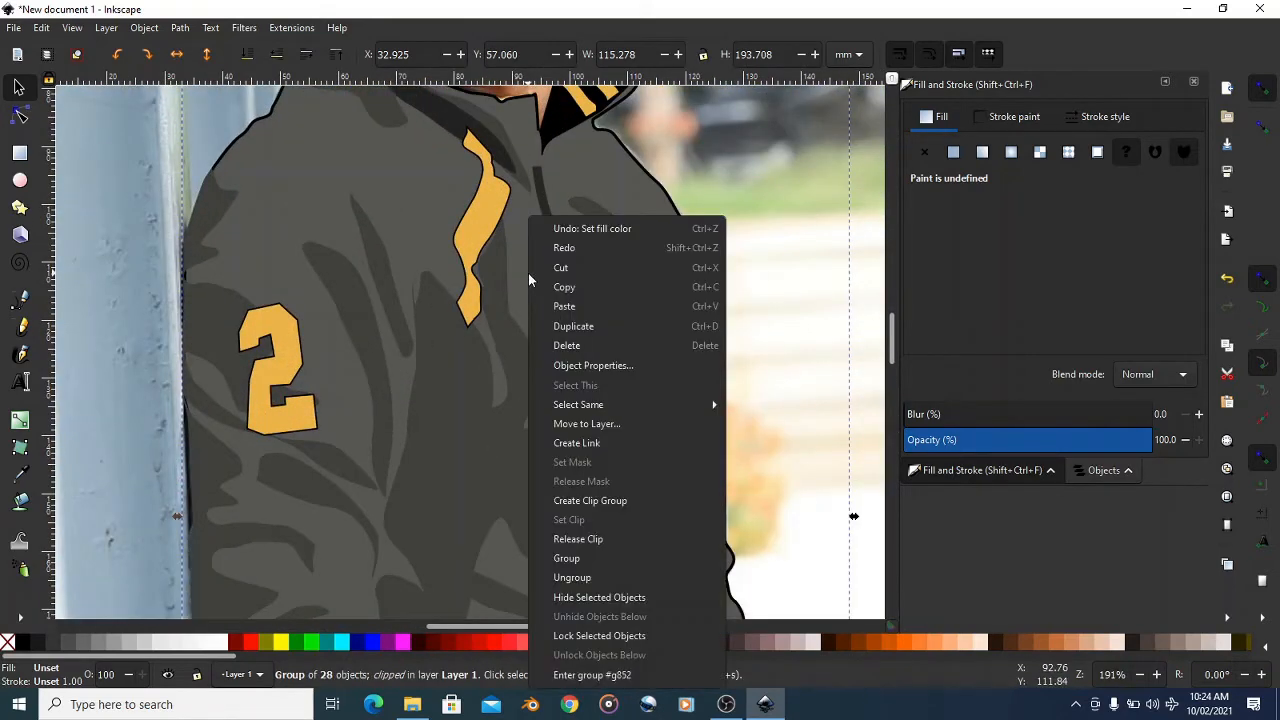
{"action": "left_click", "coordinate": [587, 675]}
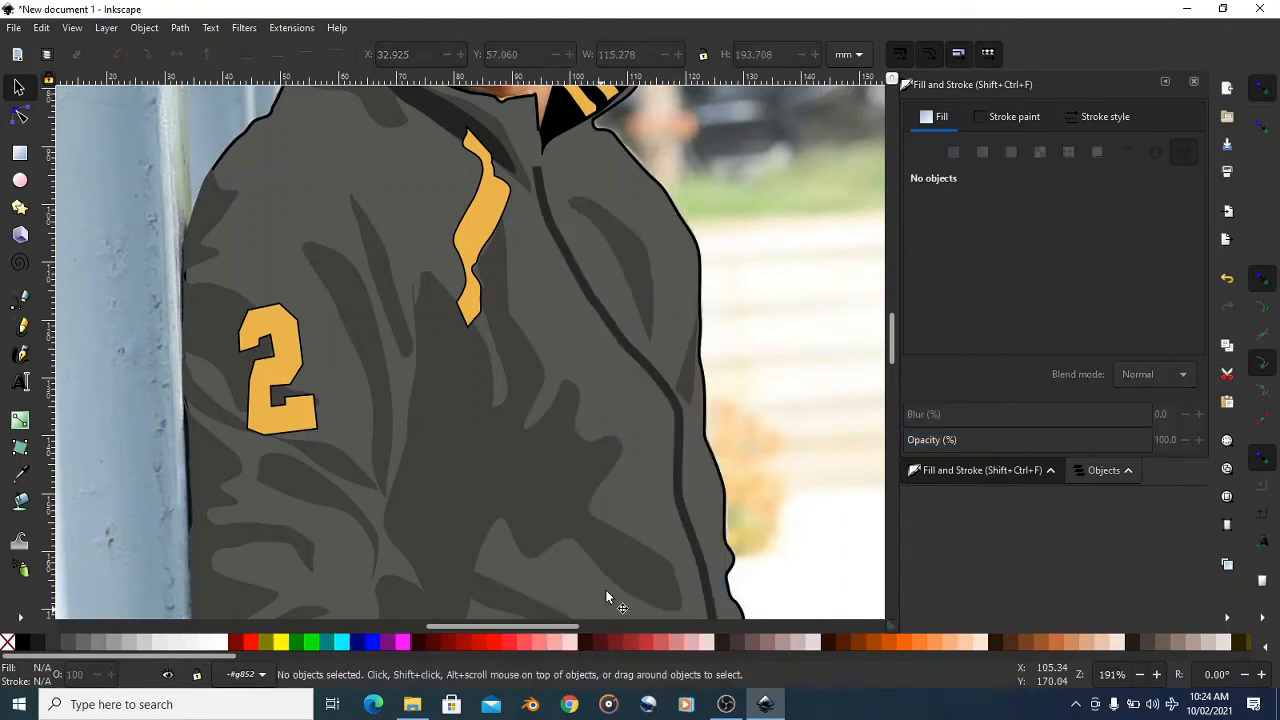
- Open the canvas view options
{"action": "scroll", "coordinate": [515, 400], "scroll_direction": "down", "scroll_amount": 1, "text": "ctrl"}
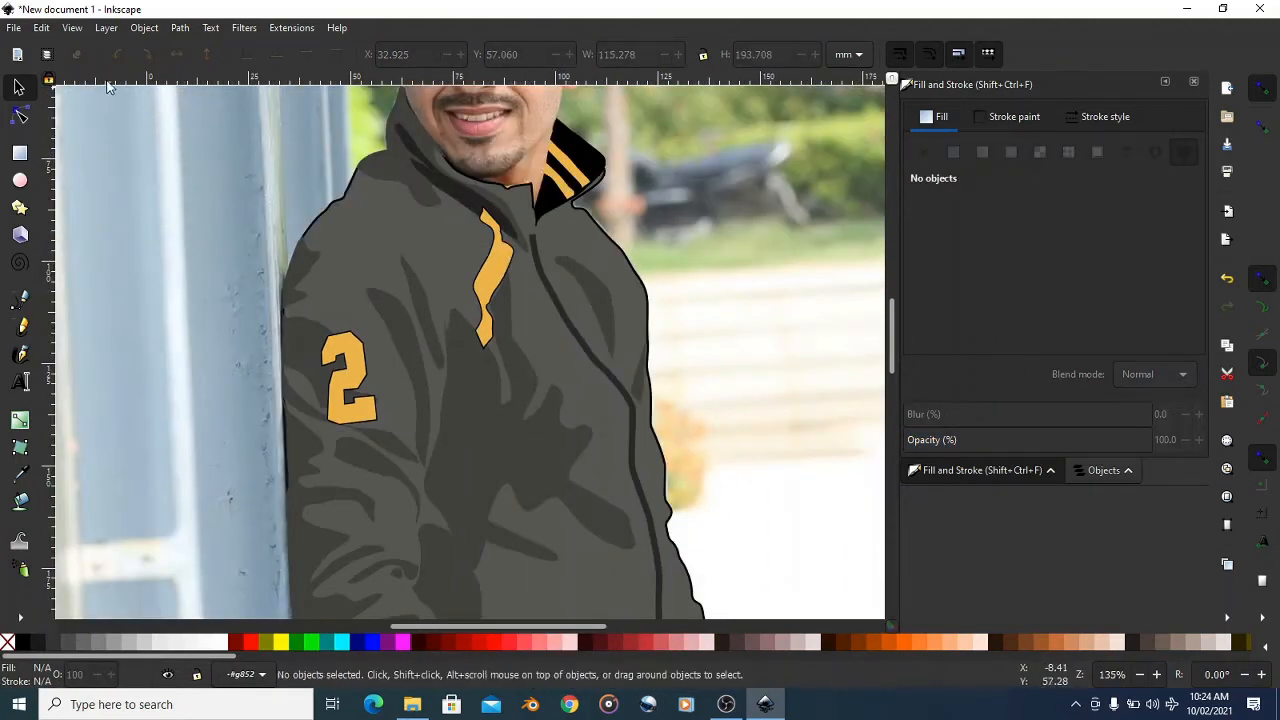
{"action": "left_click", "coordinate": [68, 28]}
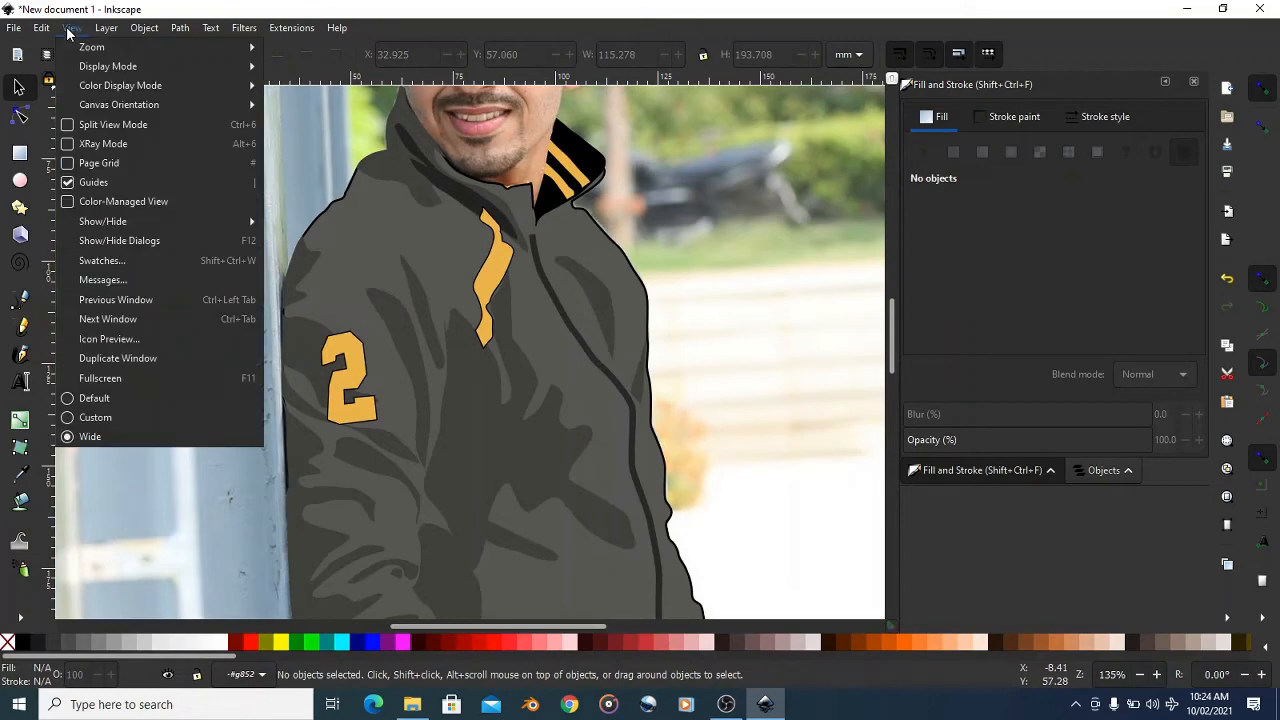
- Turn on the XRay view and use it to inspect the photo's yellow chest stripe beneath the vector jacket
{"action": "left_click", "coordinate": [121, 139]}
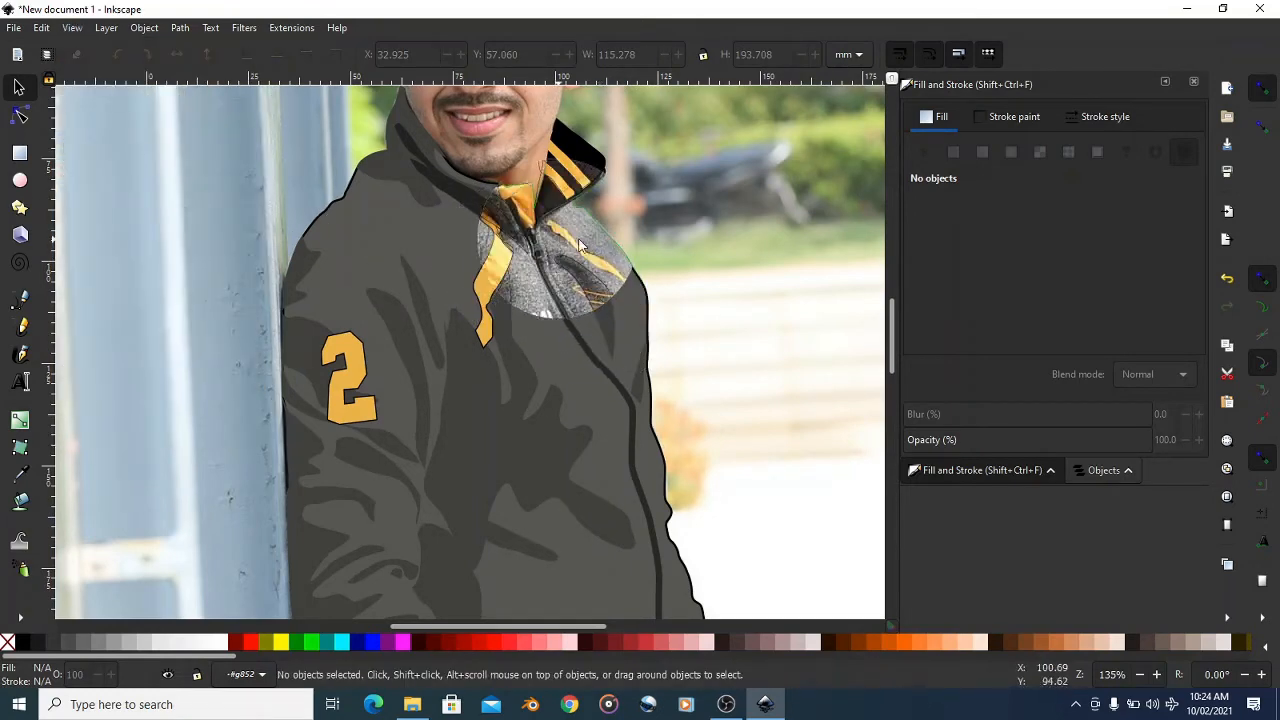
{"action": "scroll", "coordinate": [718, 374], "scroll_direction": "up", "scroll_amount": 3, "text": "ctrl"}
{"action": "scroll", "coordinate": [444, 276], "scroll_direction": "down", "scroll_amount": 1, "text": "ctrl"}
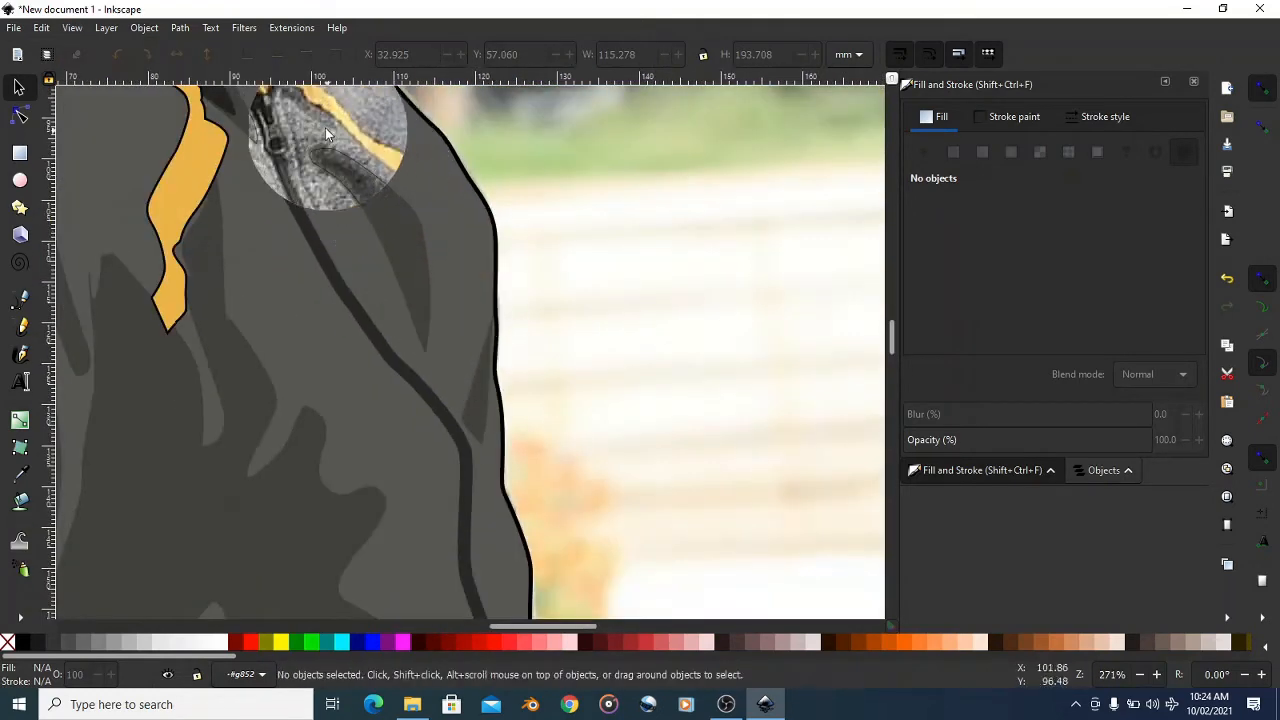
{"action": "scroll", "coordinate": [491, 296], "scroll_direction": "up", "scroll_amount": 2}
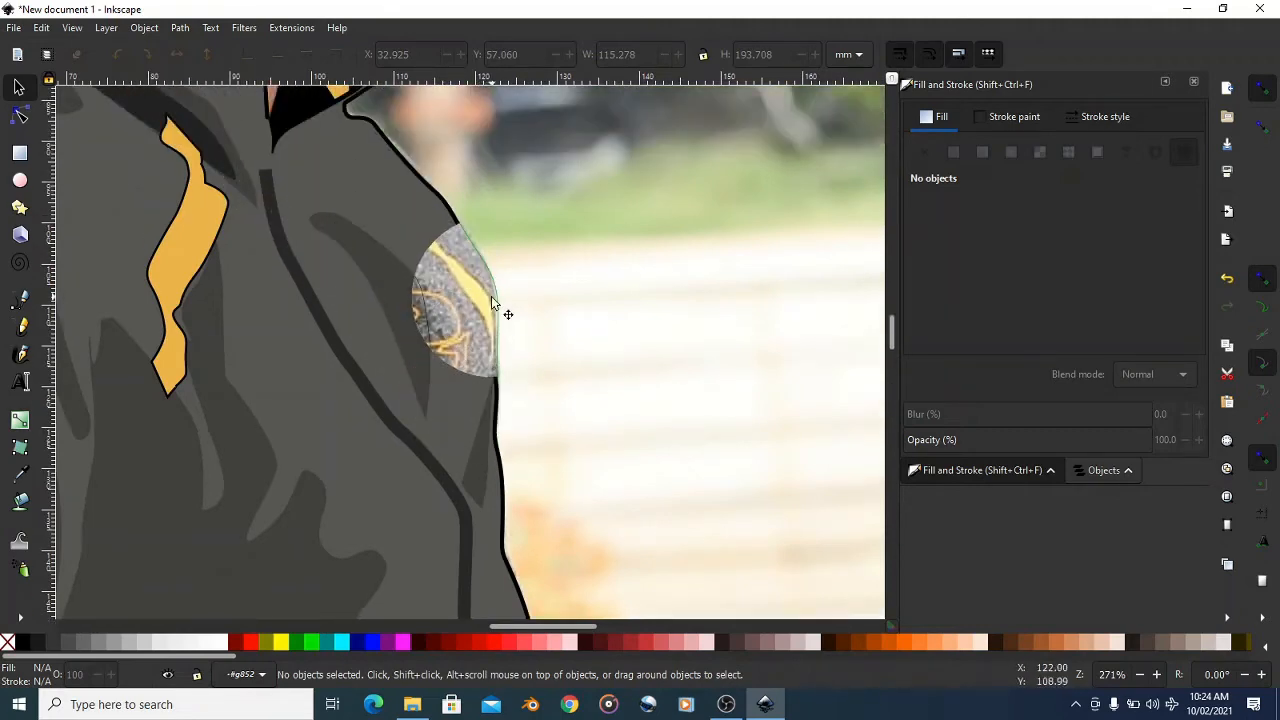
- With the Pen tool, trace the lower edge of the yellow chest stripe from near the collar to the jacket's side
{"action": "left_click", "coordinate": [19, 299]}
{"action": "scroll", "coordinate": [298, 207], "scroll_direction": "up", "scroll_amount": 1, "text": "ctrl"}
{"action": "left_click", "coordinate": [288, 128]}
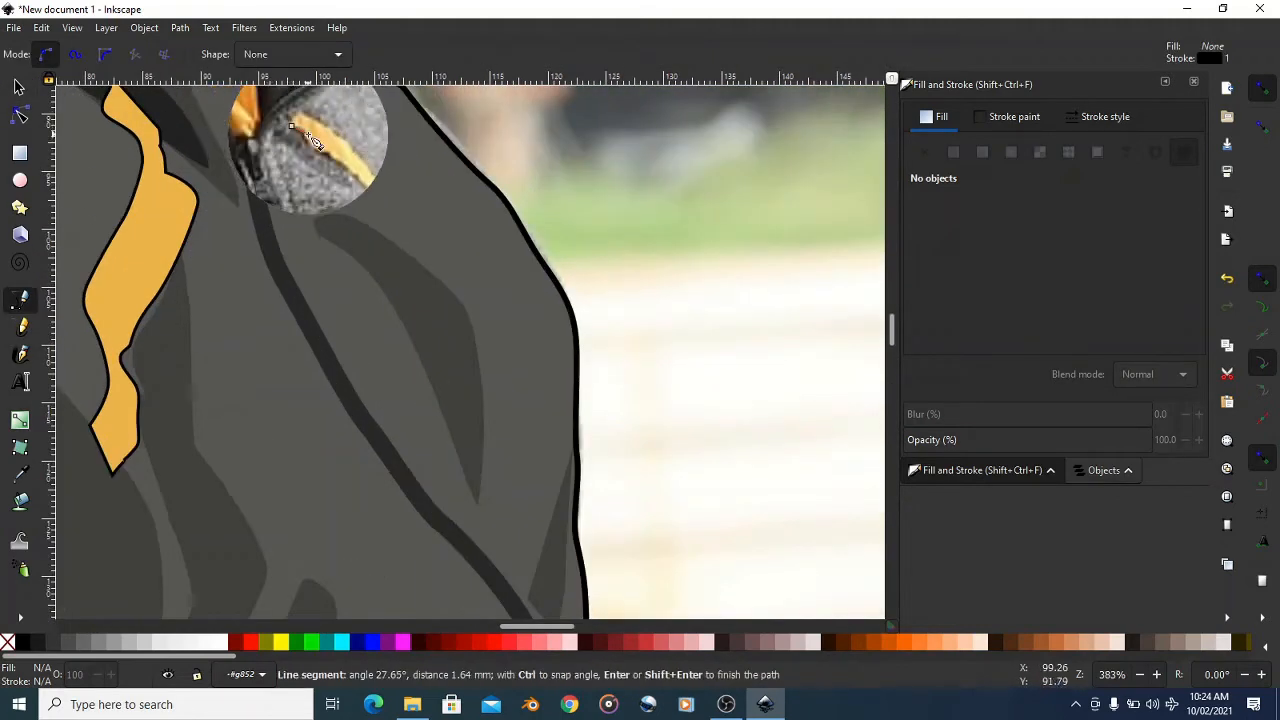
{"action": "scroll", "coordinate": [311, 138], "scroll_direction": "up", "scroll_amount": 2, "text": "ctrl"}
{"action": "left_click", "coordinate": [314, 163]}
{"action": "left_click_drag", "start_coordinate": [377, 197], "coordinate": [400, 215]}
{"action": "left_click_drag", "start_coordinate": [539, 327], "coordinate": [591, 375]}
{"action": "mouse_move", "coordinate": [330, 288]}
{"action": "left_mouse_down"}
{"action": "mouse_move", "coordinate": [371, 320]}
{"action": "mouse_move", "coordinate": [416, 390]}
{"action": "left_mouse_up"}
{"action": "left_click_drag", "start_coordinate": [438, 443], "coordinate": [383, 320]}
{"action": "left_click_drag", "start_coordinate": [425, 365], "coordinate": [437, 400]}
{"action": "key", "text": "ctrl+z"}
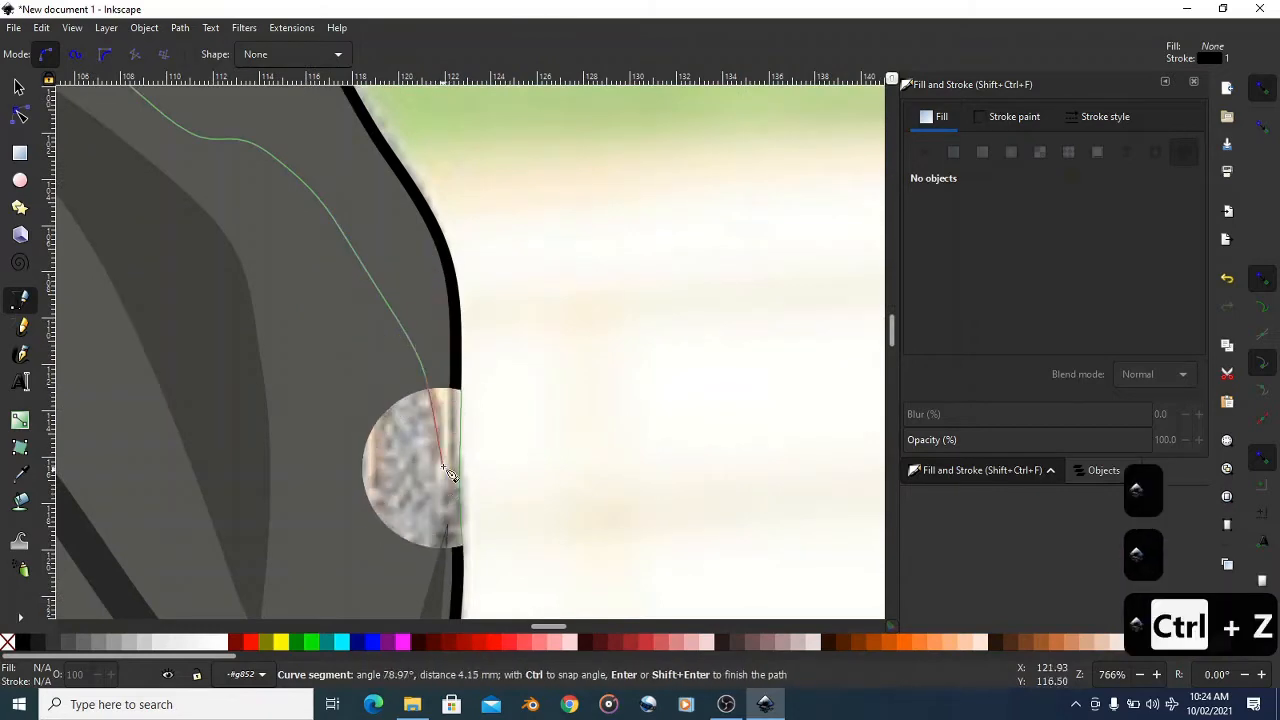
- Trace the upper edge of the chest stripe back to its starting point near the collar and close the path
{"action": "left_click", "coordinate": [453, 507]}
{"action": "left_click", "coordinate": [458, 337]}
{"action": "left_click_drag", "start_coordinate": [413, 251], "coordinate": [372, 206]}
{"action": "left_click_drag", "start_coordinate": [306, 161], "coordinate": [288, 133]}
{"action": "left_click_drag", "start_coordinate": [262, 112], "coordinate": [514, 343]}
{"action": "left_click_drag", "start_coordinate": [476, 298], "coordinate": [378, 213]}
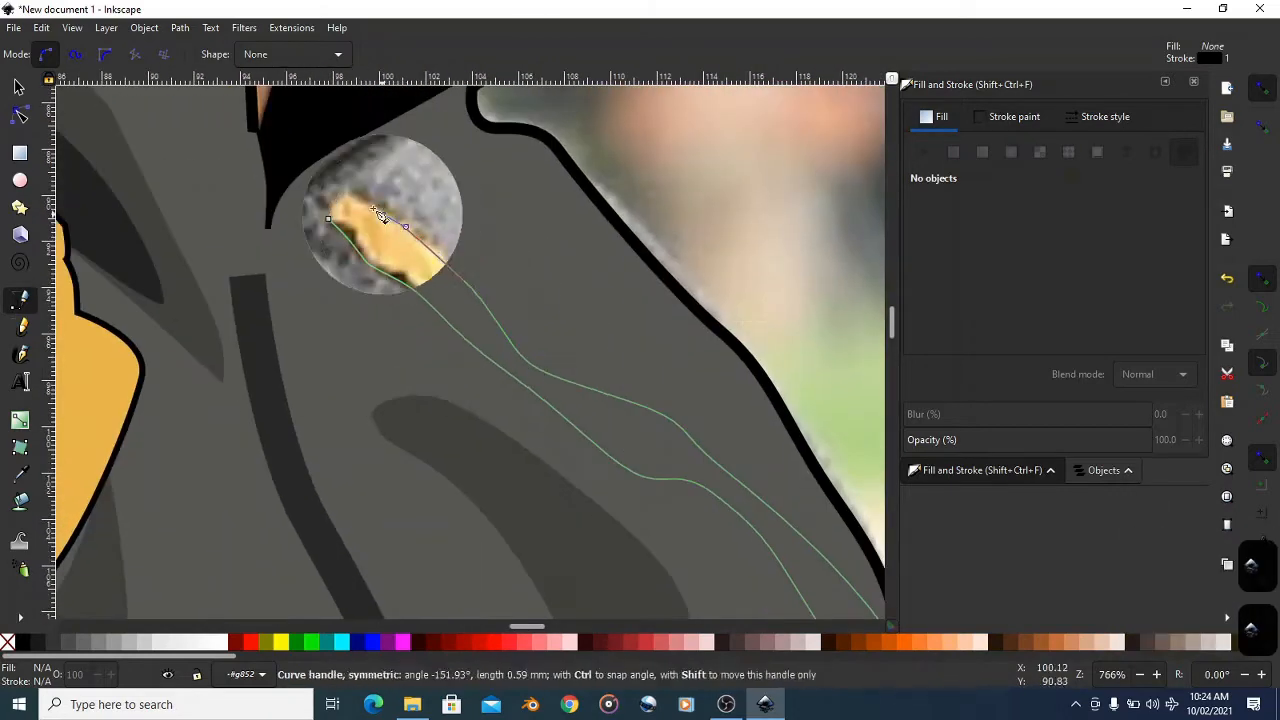
{"action": "left_click", "coordinate": [332, 225]}
- Give the traced chest stripe a flat yellow-orange fill and remove its stroke
{"action": "scroll", "coordinate": [539, 208], "scroll_direction": "down", "scroll_amount": 5, "text": "ctrl"}
{"action": "left_click", "coordinate": [955, 152]}
{"action": "left_click", "coordinate": [1014, 116]}
{"action": "left_click", "coordinate": [924, 152]}
- Trace the outer curve and lower zigzag of the embroidered chest logo as one open path
{"action": "scroll", "coordinate": [543, 171], "scroll_direction": "up", "scroll_amount": 5, "text": "ctrl"}
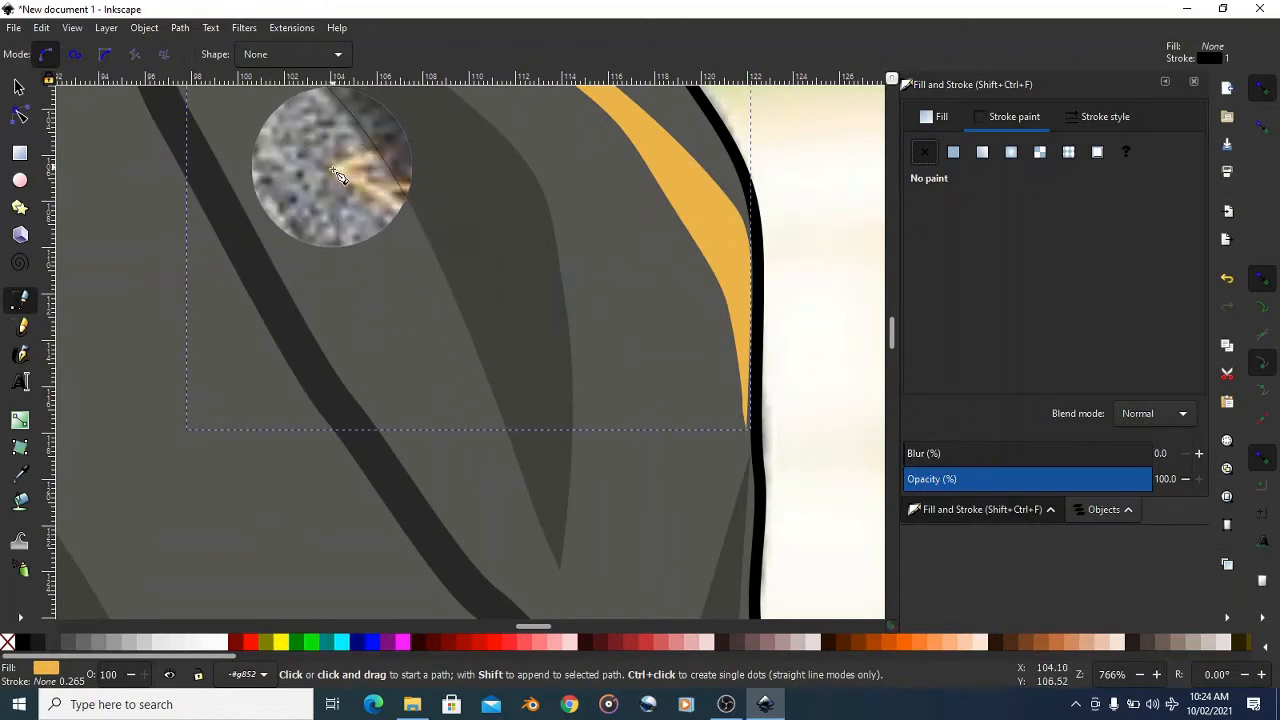
{"action": "left_click", "coordinate": [332, 169]}
{"action": "left_click", "coordinate": [400, 213]}
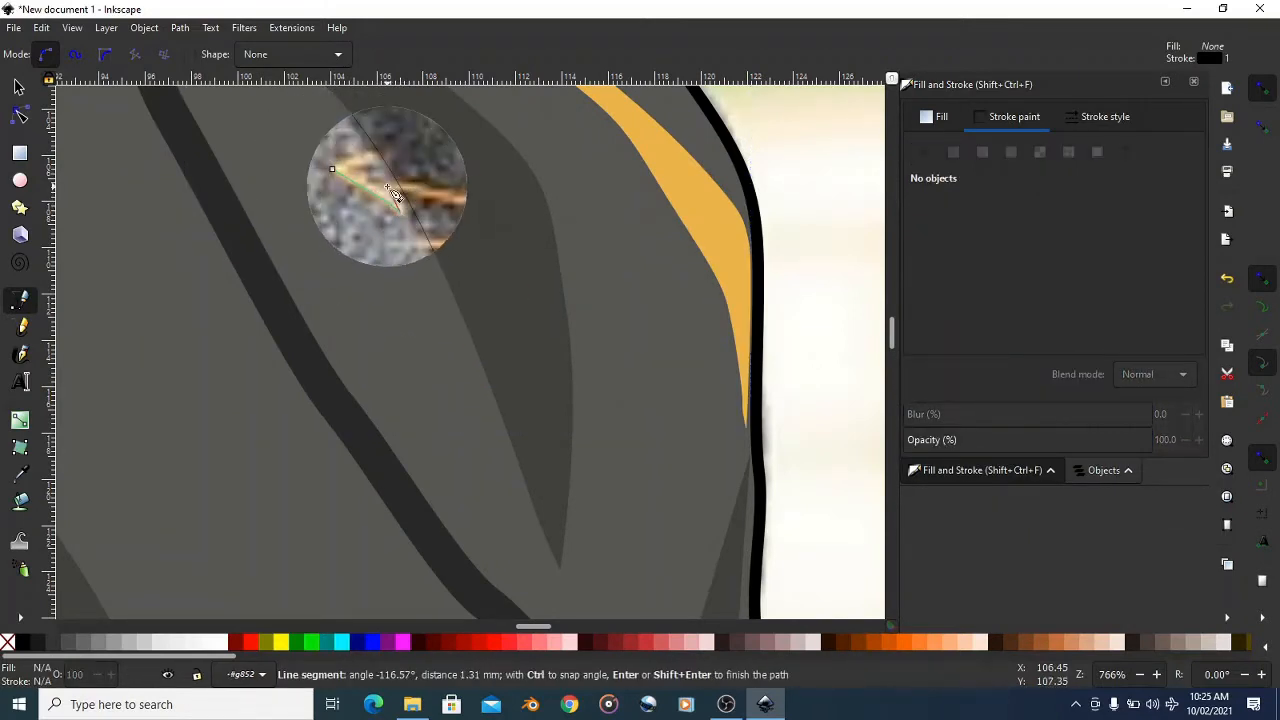
{"action": "left_click", "coordinate": [388, 187]}
{"action": "left_click_drag", "start_coordinate": [470, 203], "coordinate": [519, 203]}
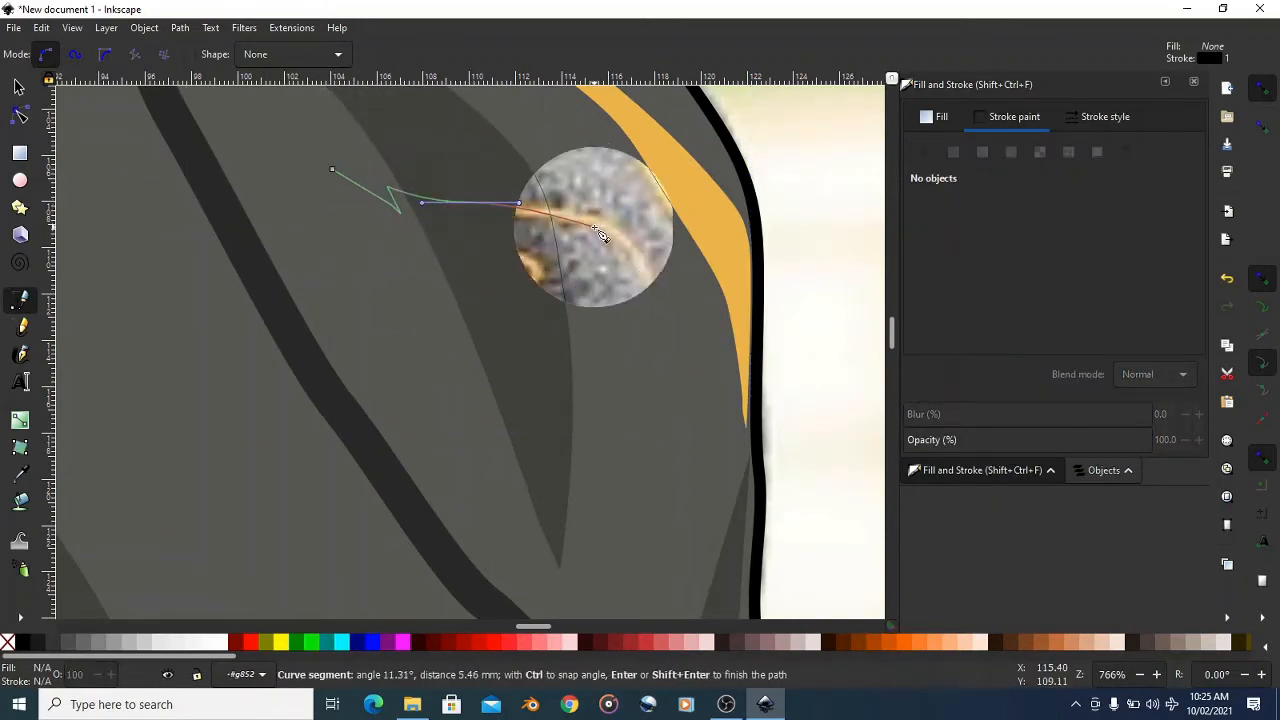
{"action": "left_click_drag", "start_coordinate": [623, 230], "coordinate": [646, 254]}
{"action": "left_click_drag", "start_coordinate": [659, 320], "coordinate": [606, 350]}
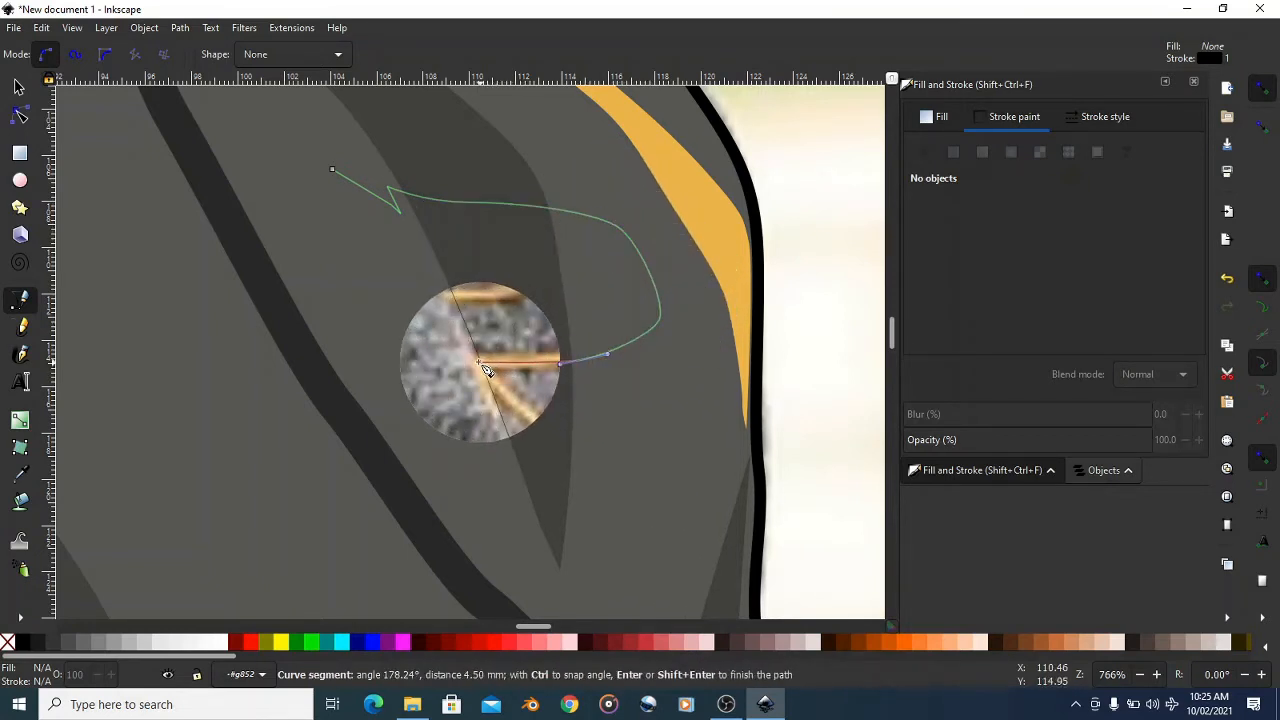
{"action": "scroll", "coordinate": [443, 330], "scroll_direction": "down", "scroll_amount": 2}
{"action": "left_click_drag", "start_coordinate": [480, 297], "coordinate": [604, 420]}
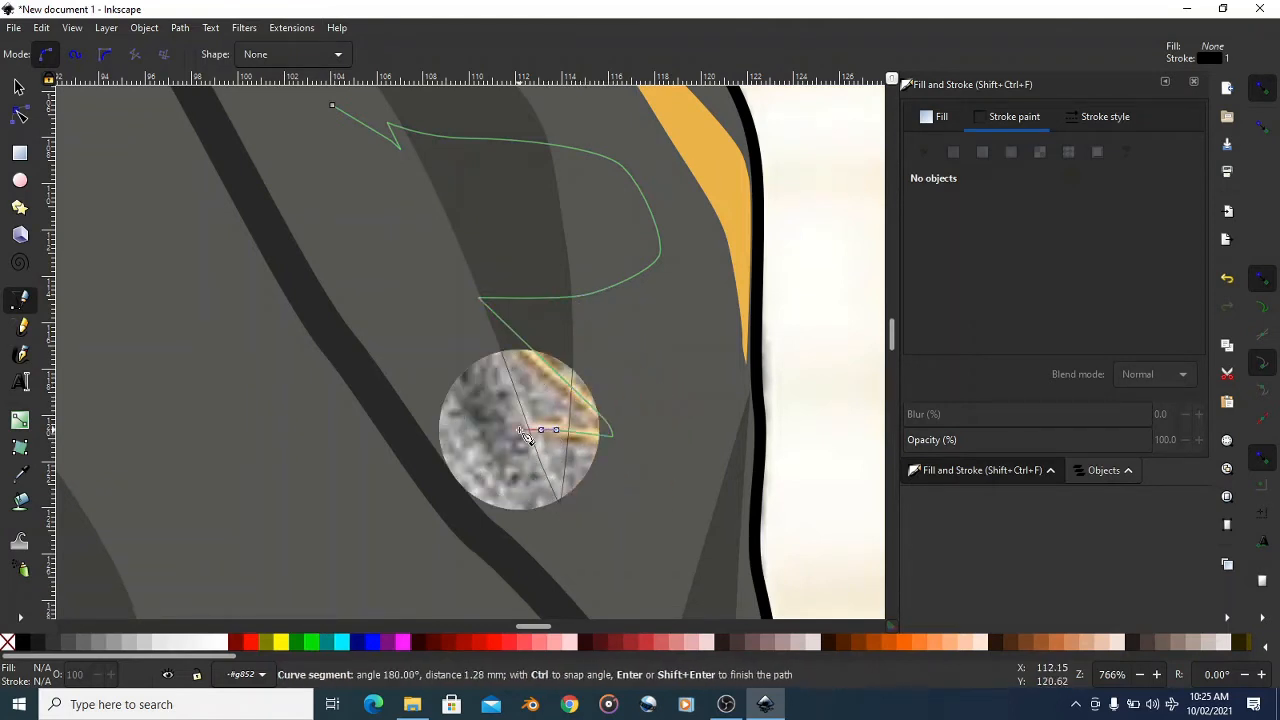
{"action": "left_click", "coordinate": [520, 430]}
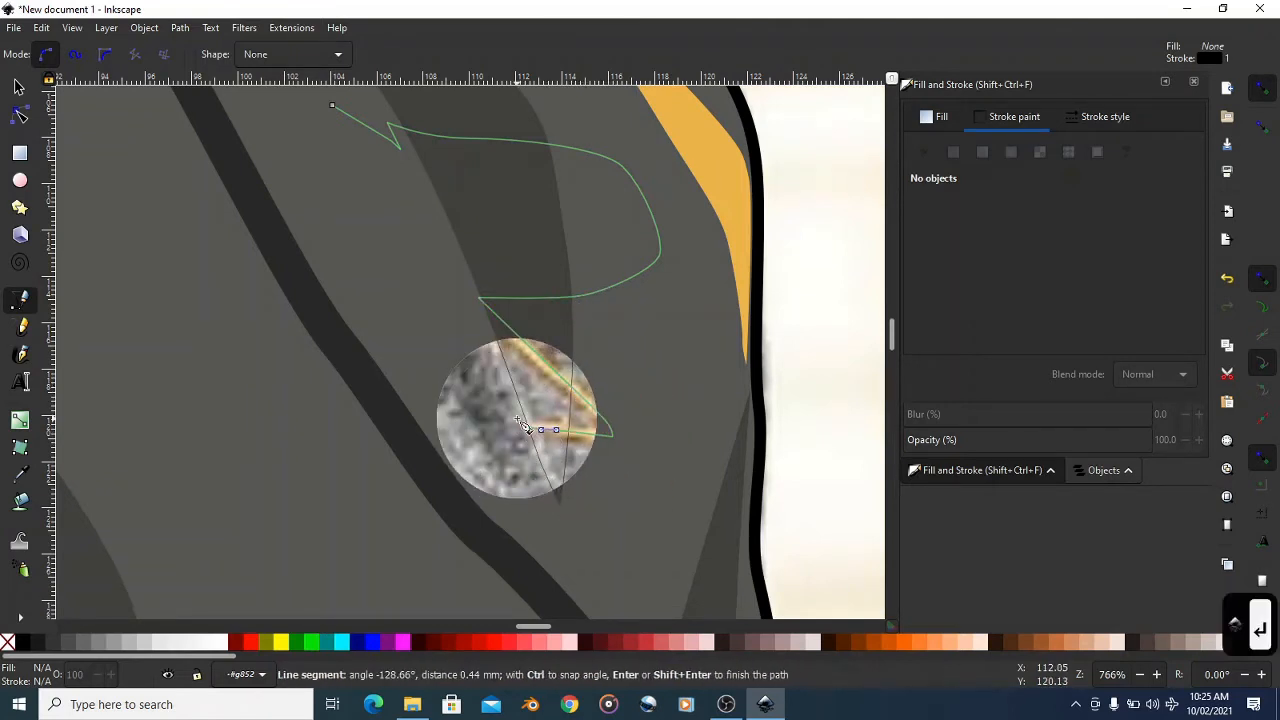
{"action": "key", "text": "Return"}
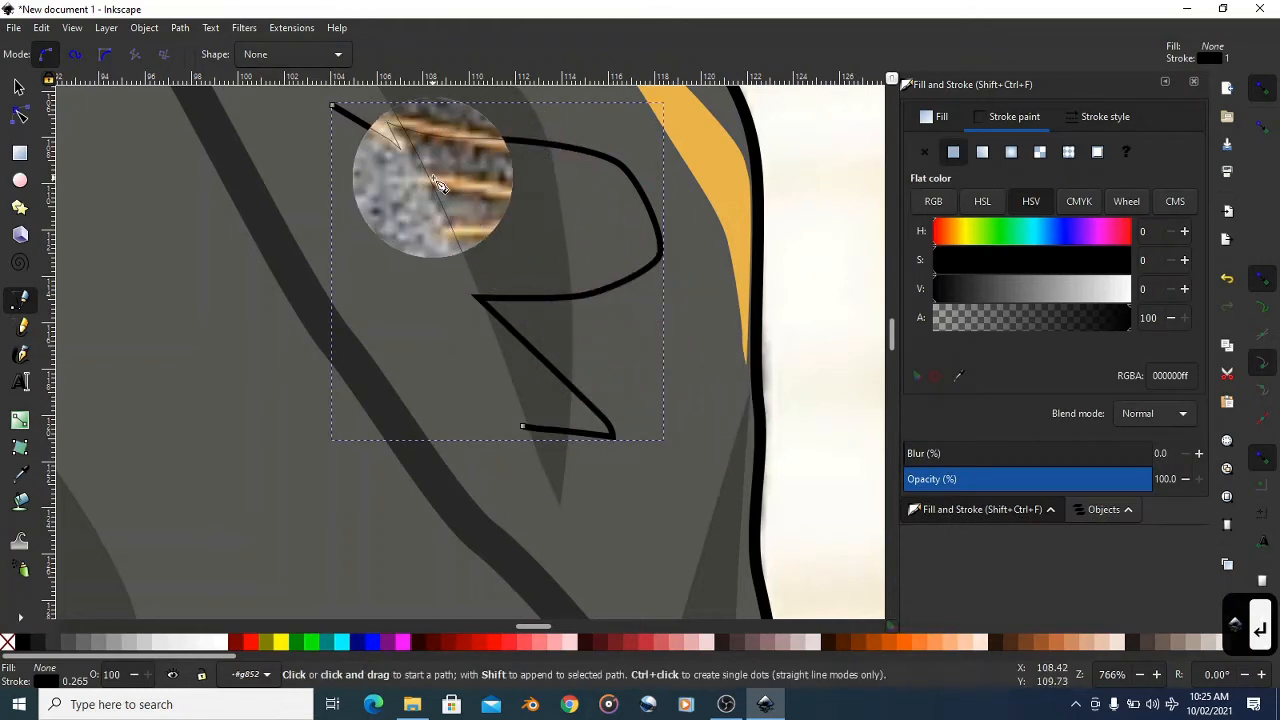
- Trace the small U-shaped inner loop of the chest logo as an open path
{"action": "left_click", "coordinate": [423, 177]}
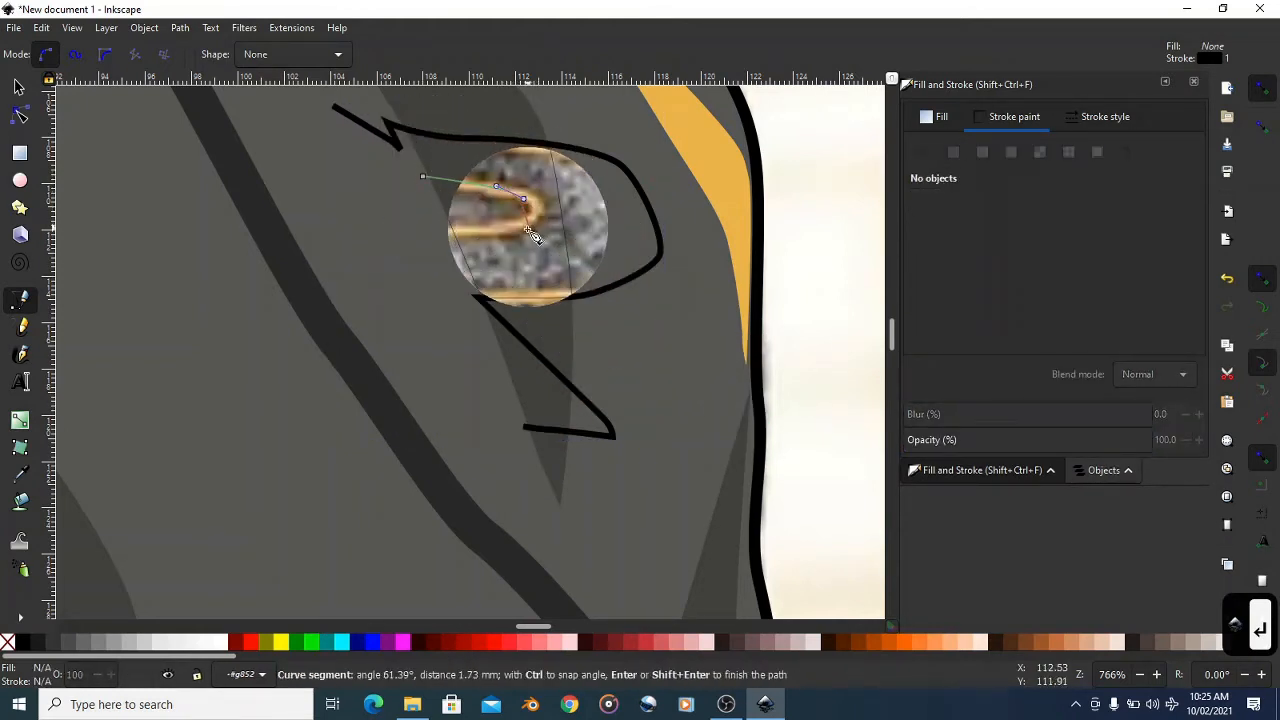
{"action": "left_click", "coordinate": [450, 235]}
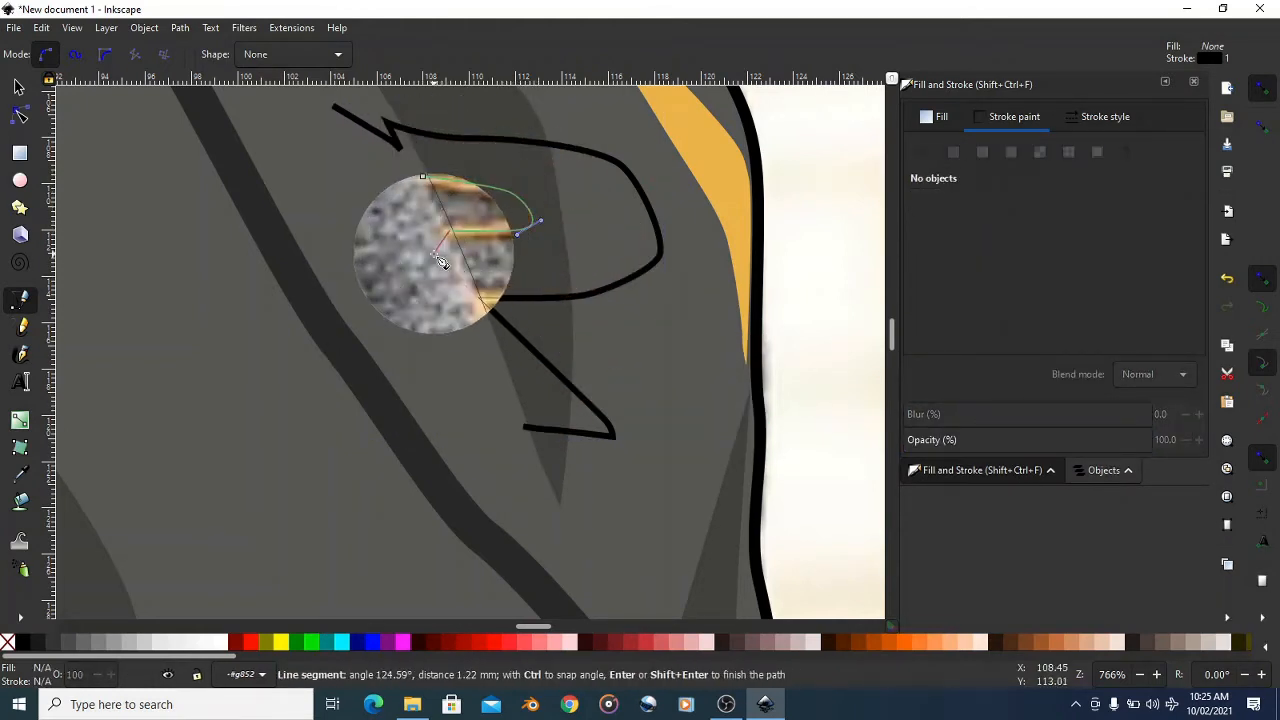
{"action": "key", "text": "Return"}
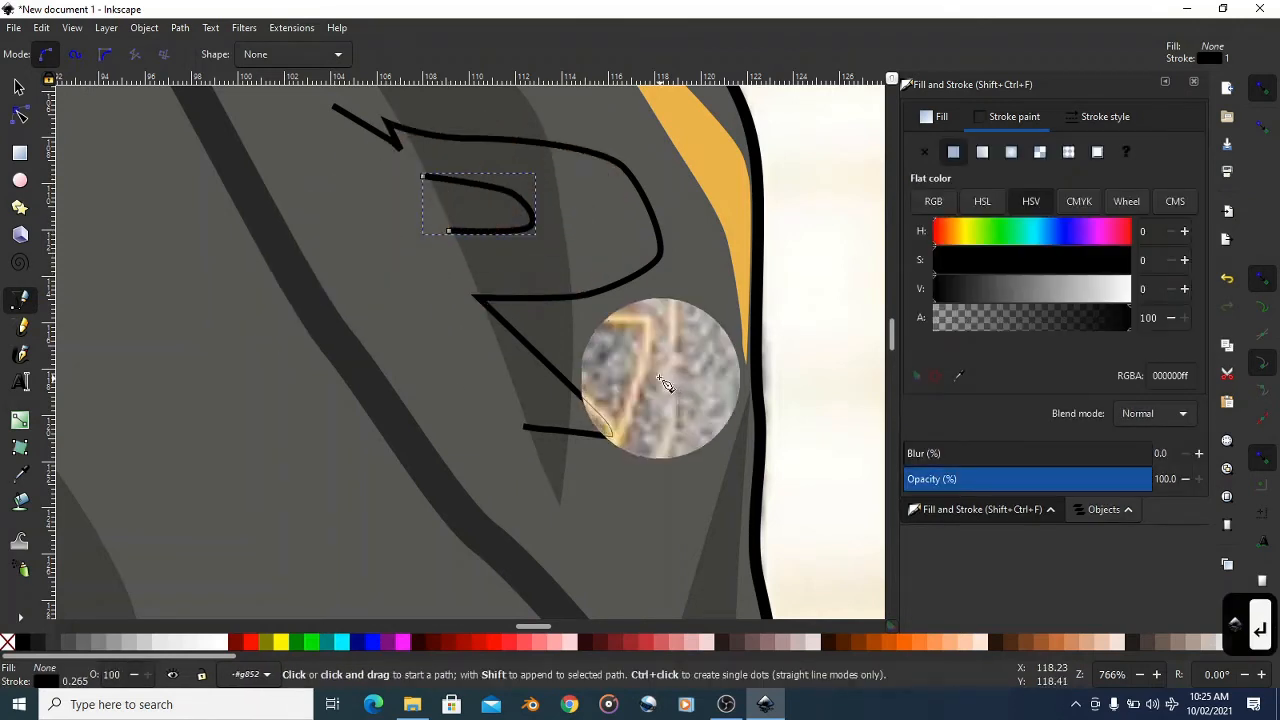
- Trace the left edge of the chest logo's long stem as an open path about 4.3 by 12.1 mm
{"action": "left_click", "coordinate": [673, 264]}
{"action": "left_click", "coordinate": [601, 312]}
{"action": "left_click", "coordinate": [645, 315]}
{"action": "left_click", "coordinate": [603, 505]}
{"action": "mouse_move", "coordinate": [643, 377]}
{"action": "left_mouse_down"}
{"action": "mouse_move", "coordinate": [634, 408]}
{"action": "mouse_move", "coordinate": [671, 390]}
{"action": "left_mouse_up"}
{"action": "left_click", "coordinate": [585, 505]}
{"action": "left_click", "coordinate": [578, 539]}
{"action": "key", "text": "Return"}
- Trace the base and right edge of the logo's stem up to its tip, about 4.4 by 13.7 mm
{"action": "left_click", "coordinate": [585, 553]}
{"action": "key", "text": "ctrl+z"}
{"action": "left_click", "coordinate": [665, 575]}
{"action": "left_click", "coordinate": [668, 514]}
{"action": "left_click", "coordinate": [658, 509]}
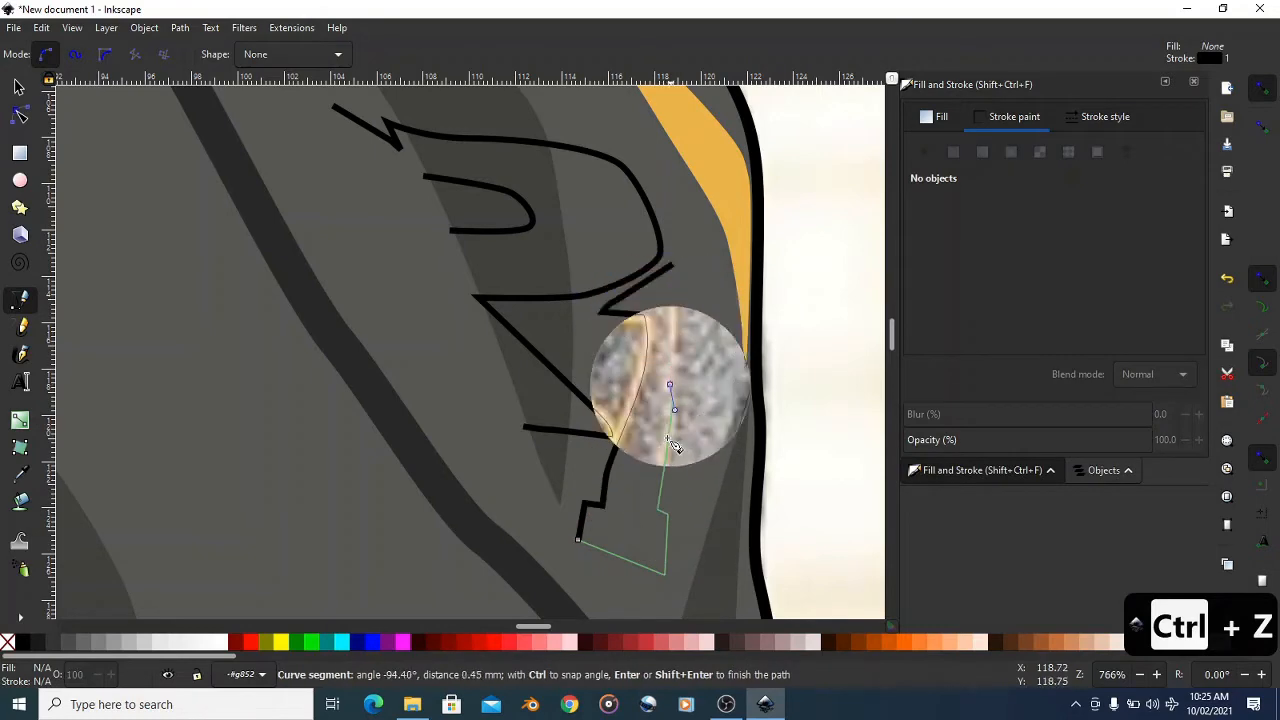
{"action": "left_click_drag", "start_coordinate": [675, 291], "coordinate": [675, 281]}
{"action": "left_click", "coordinate": [675, 262]}
{"action": "key", "text": "Return"}
- Select the logo's outer curve, inner loop and right stem paths and set their stroke to yellow-orange edb54aff sampled from the jacket's stripe
{"action": "scroll", "coordinate": [612, 267], "scroll_direction": "down", "scroll_amount": 2}
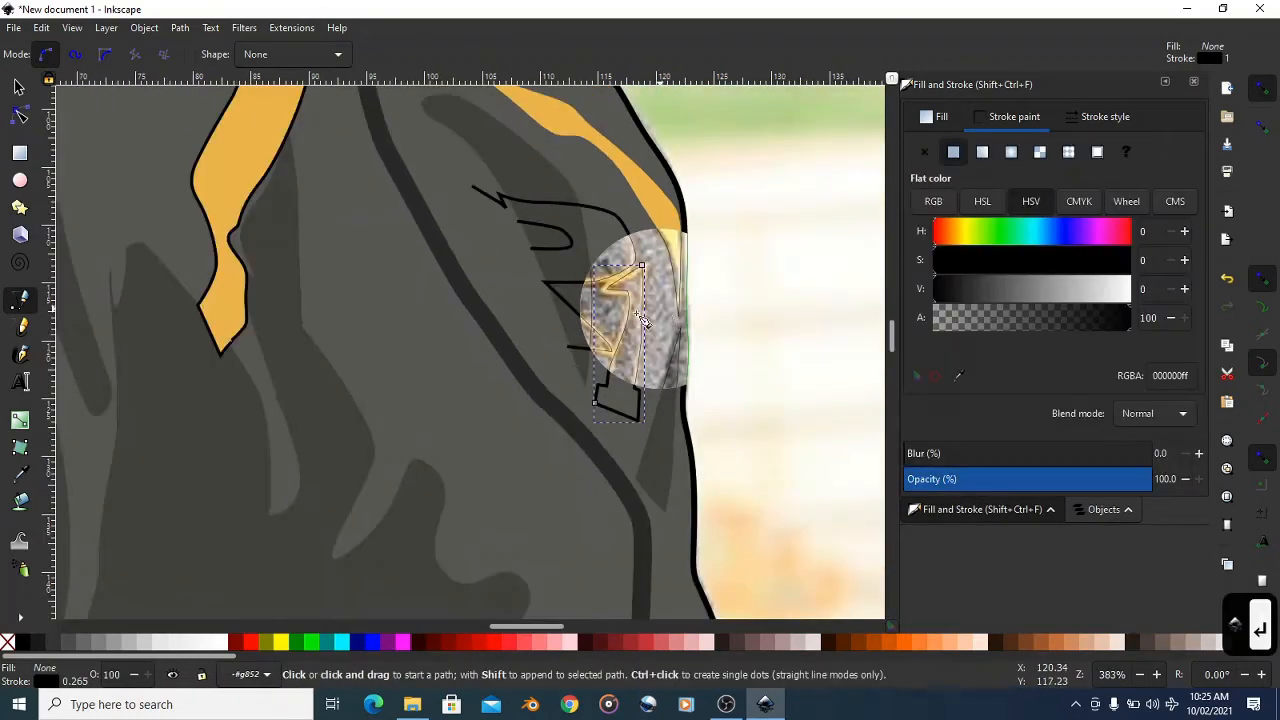
{"action": "left_click", "coordinate": [18, 87]}
{"action": "scroll", "coordinate": [660, 310], "scroll_direction": "up", "scroll_amount": 1}
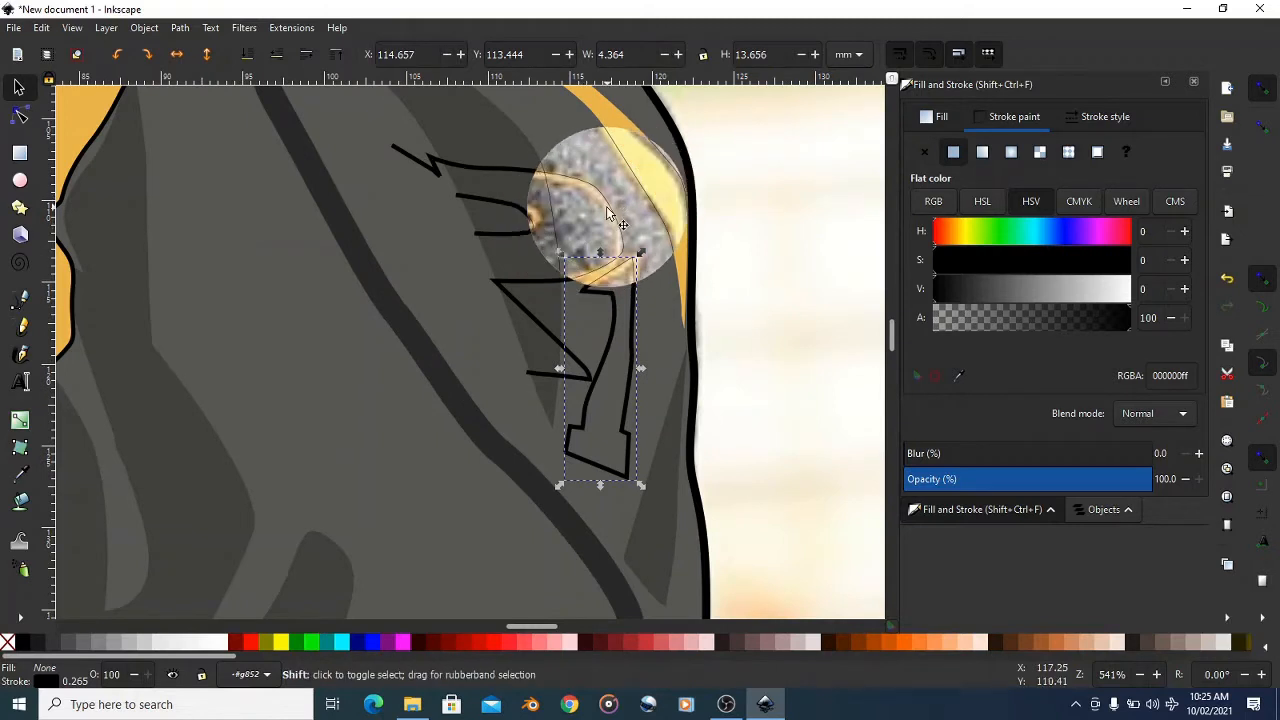
{"action": "left_click", "coordinate": [607, 213], "text": "shift"}
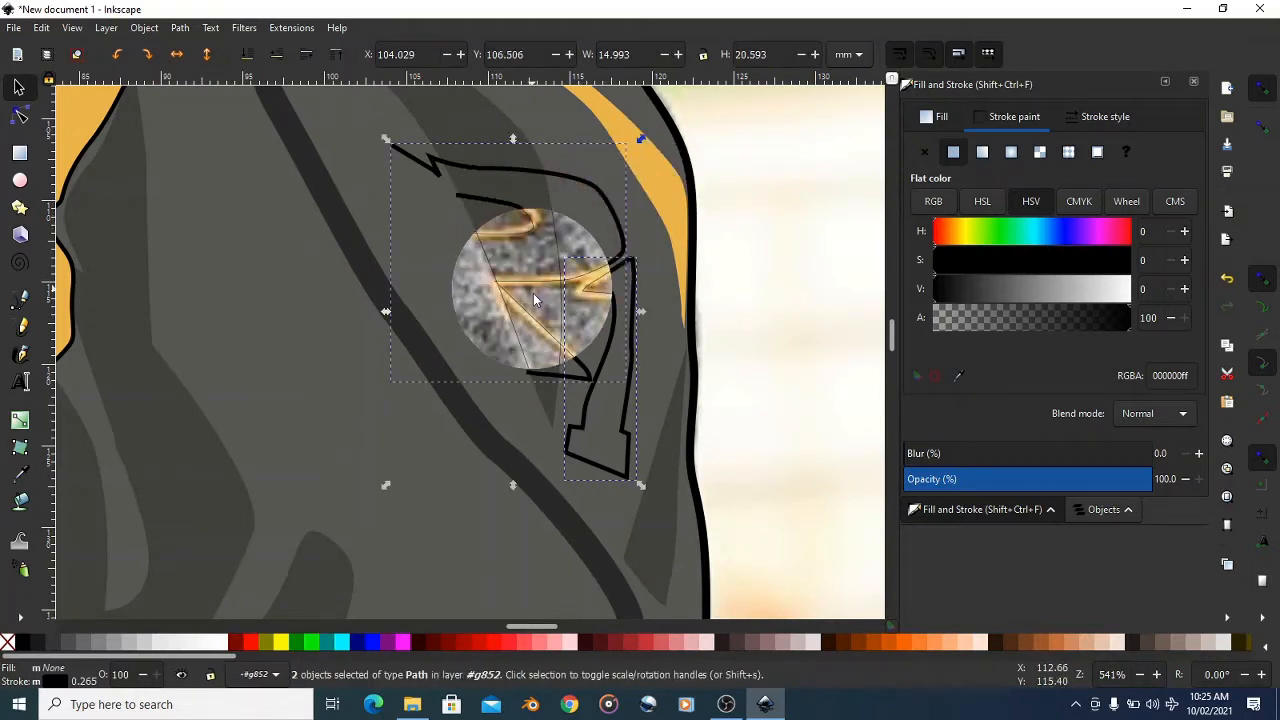
{"action": "left_click", "coordinate": [540, 329], "text": "shift"}
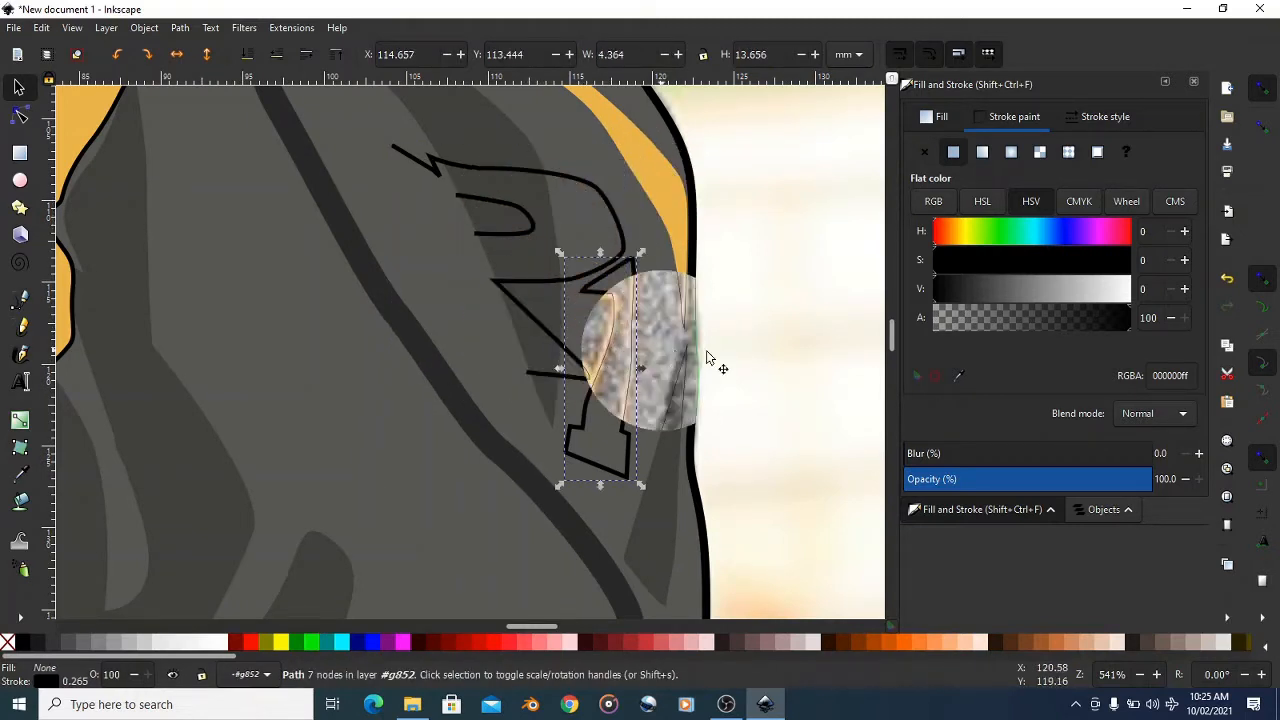
{"action": "left_click", "coordinate": [538, 327], "text": "shift"}
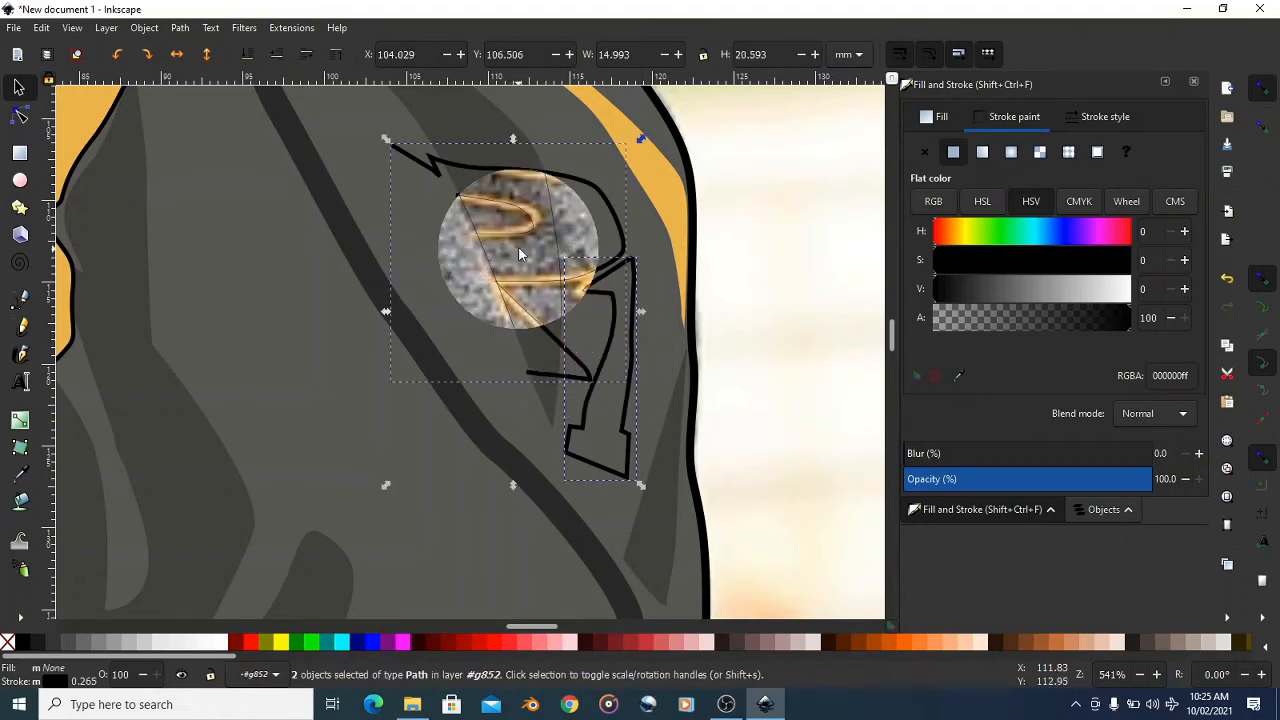
{"action": "left_click", "coordinate": [515, 229], "text": "shift"}
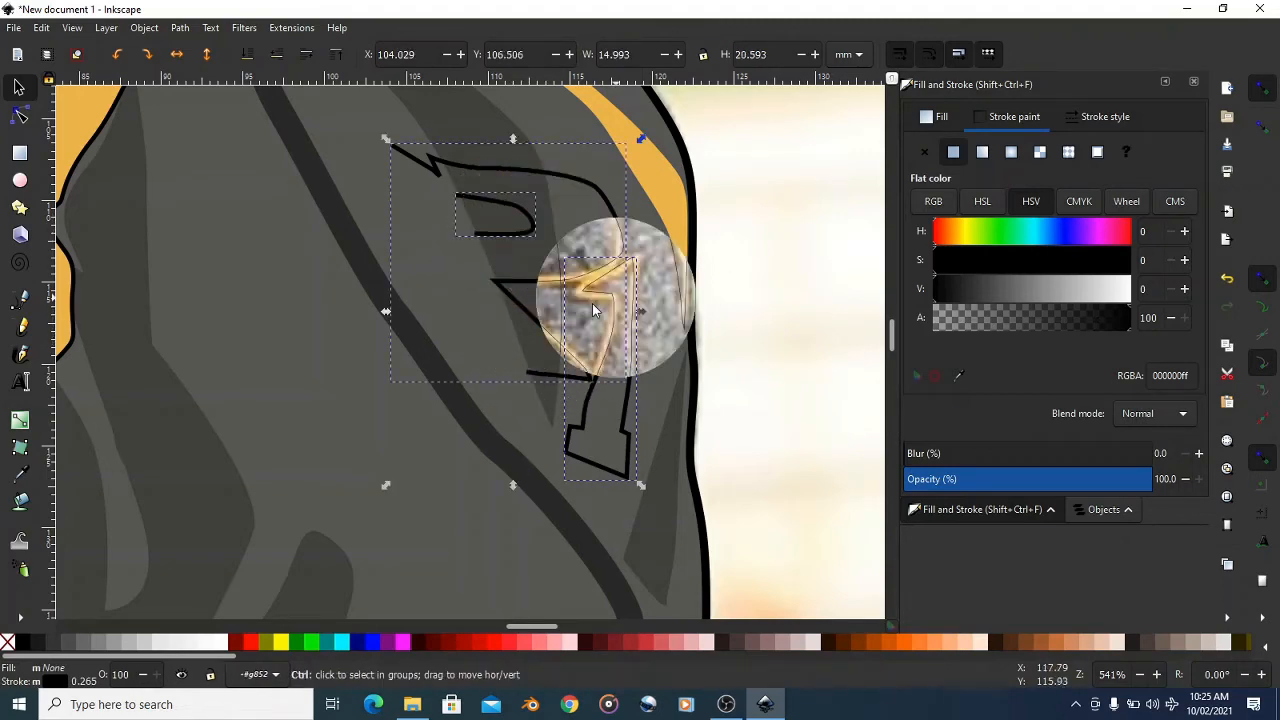
{"action": "scroll", "coordinate": [617, 313], "scroll_direction": "down", "scroll_amount": 6, "text": "ctrl"}
{"action": "scroll", "coordinate": [616, 319], "scroll_direction": "up", "scroll_amount": 2, "text": "ctrl"}
{"action": "scroll", "coordinate": [616, 319], "scroll_direction": "up", "scroll_amount": 3, "text": "ctrl"}
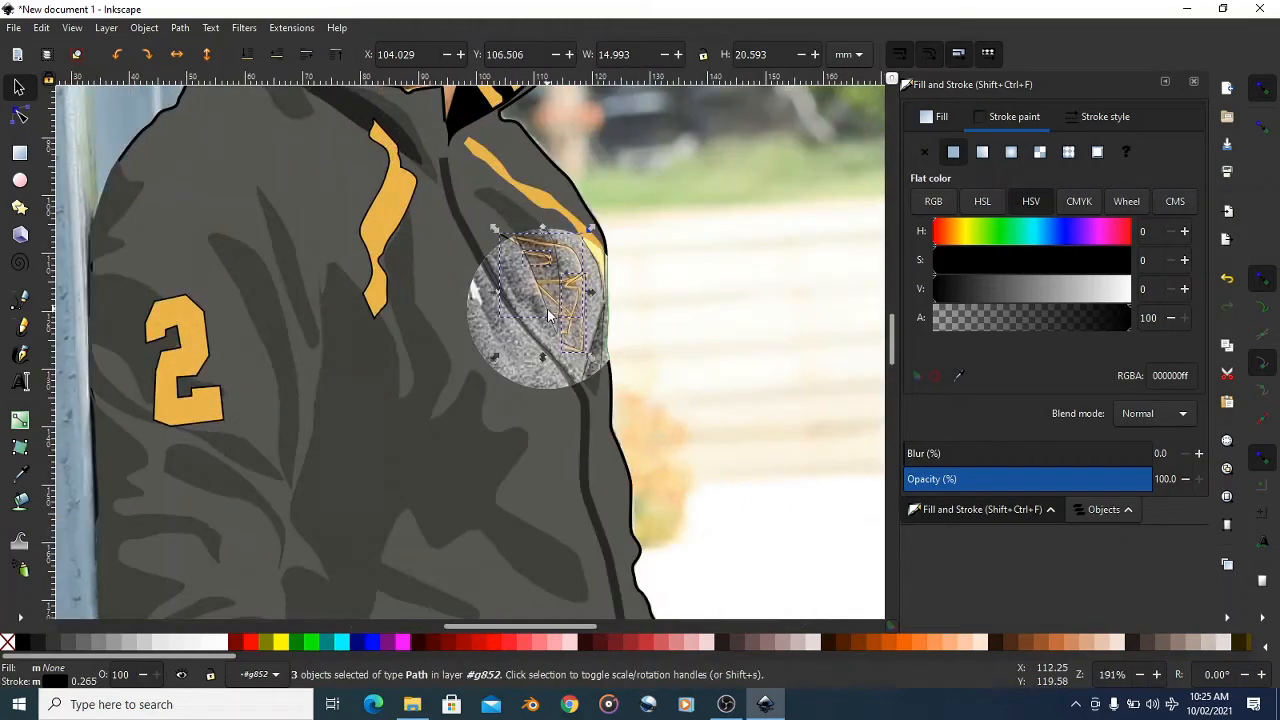
{"action": "left_click", "coordinate": [958, 377]}
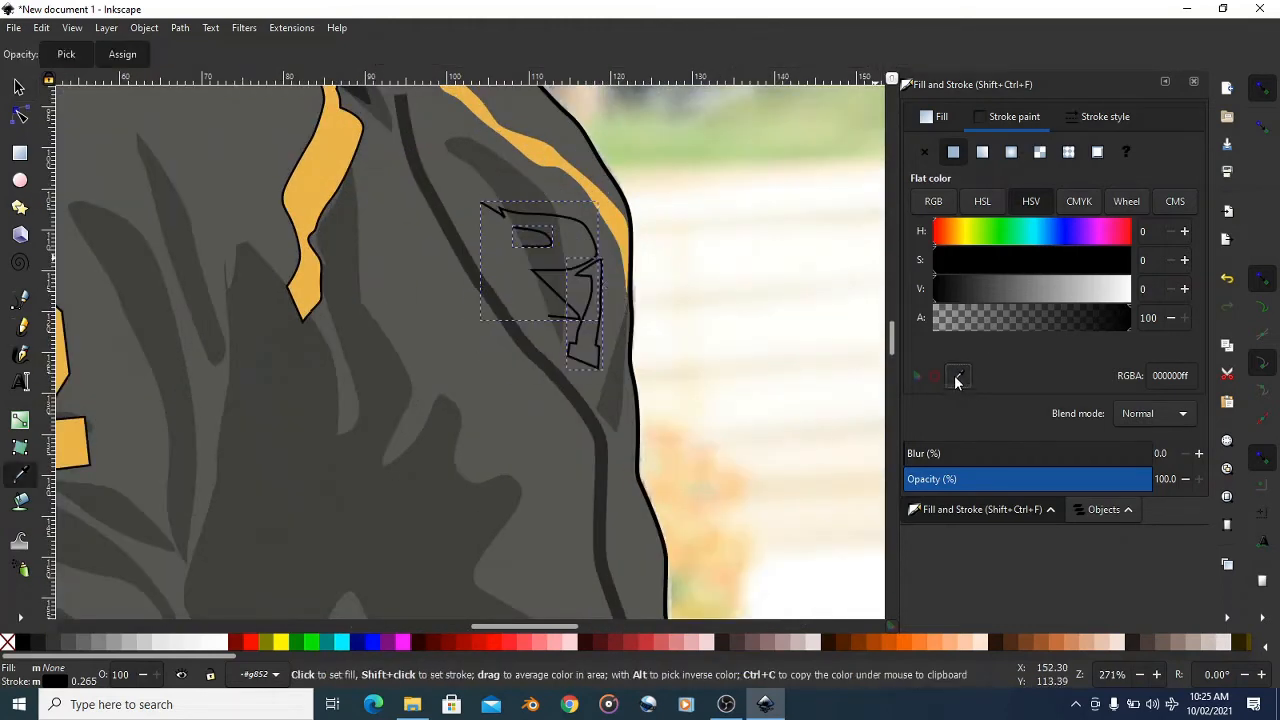
{"action": "left_click", "coordinate": [322, 192]}
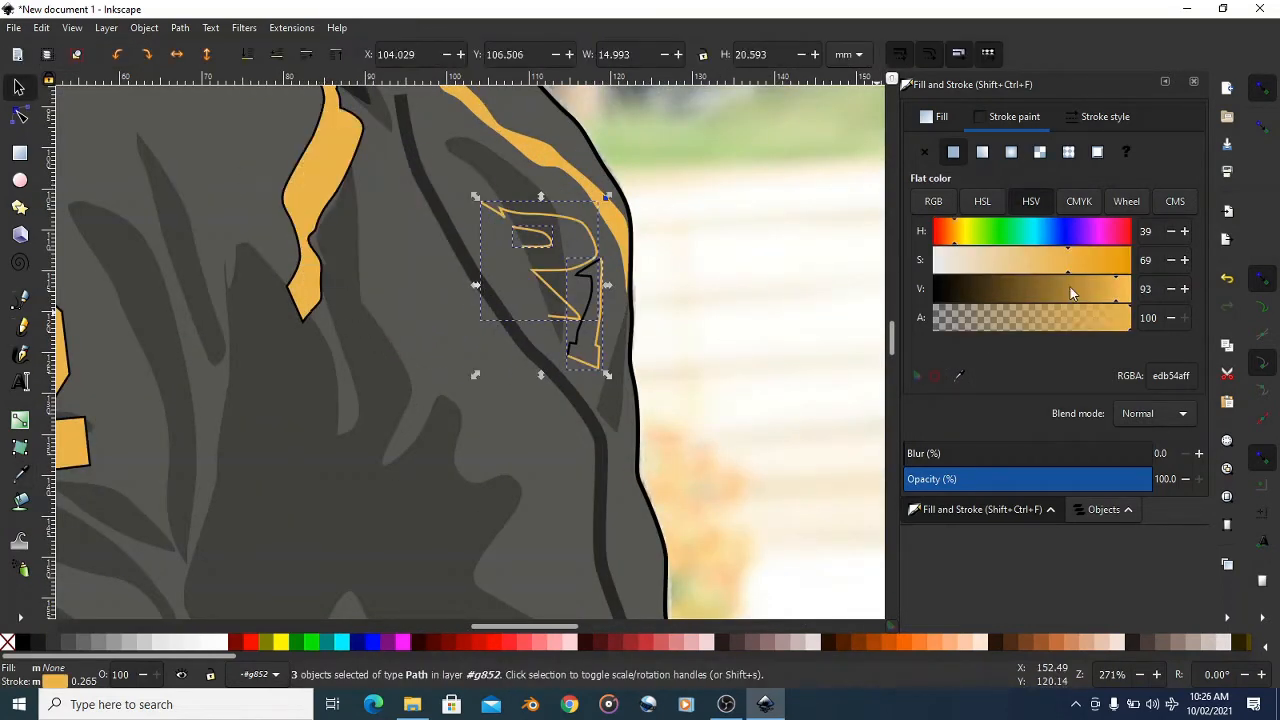
- Recolour the stroke of the logo's black left stem path to yellow-orange edb54aff sampled from the stripe
{"action": "scroll", "coordinate": [562, 294], "scroll_direction": "up", "scroll_amount": 1, "text": "ctrl"}
{"action": "left_click", "coordinate": [571, 291]}
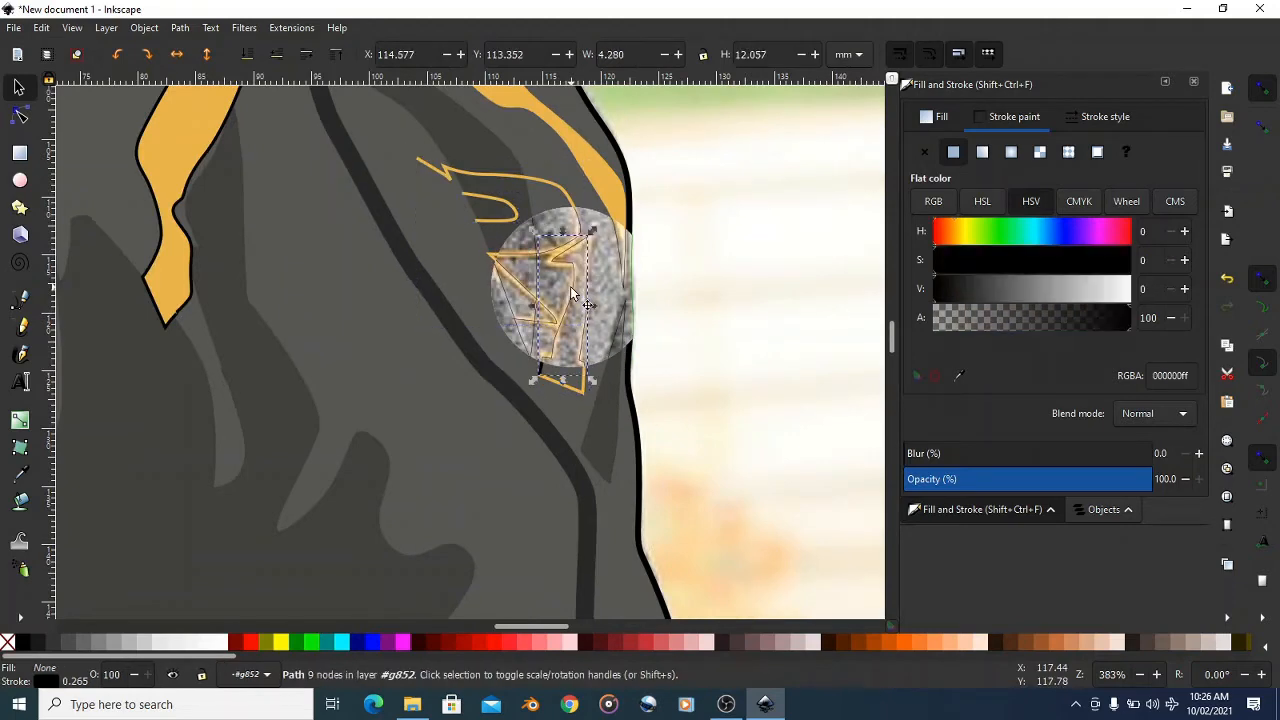
{"action": "left_click", "coordinate": [962, 377]}
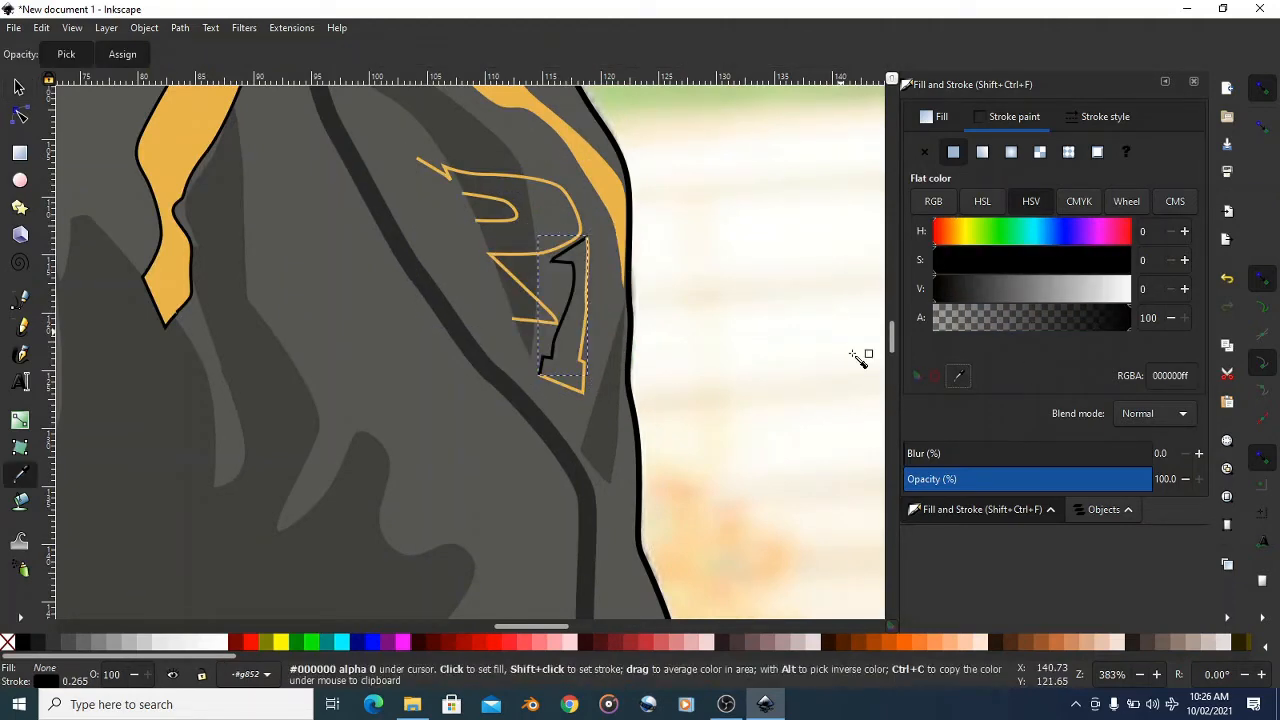
{"action": "left_click", "coordinate": [189, 141]}
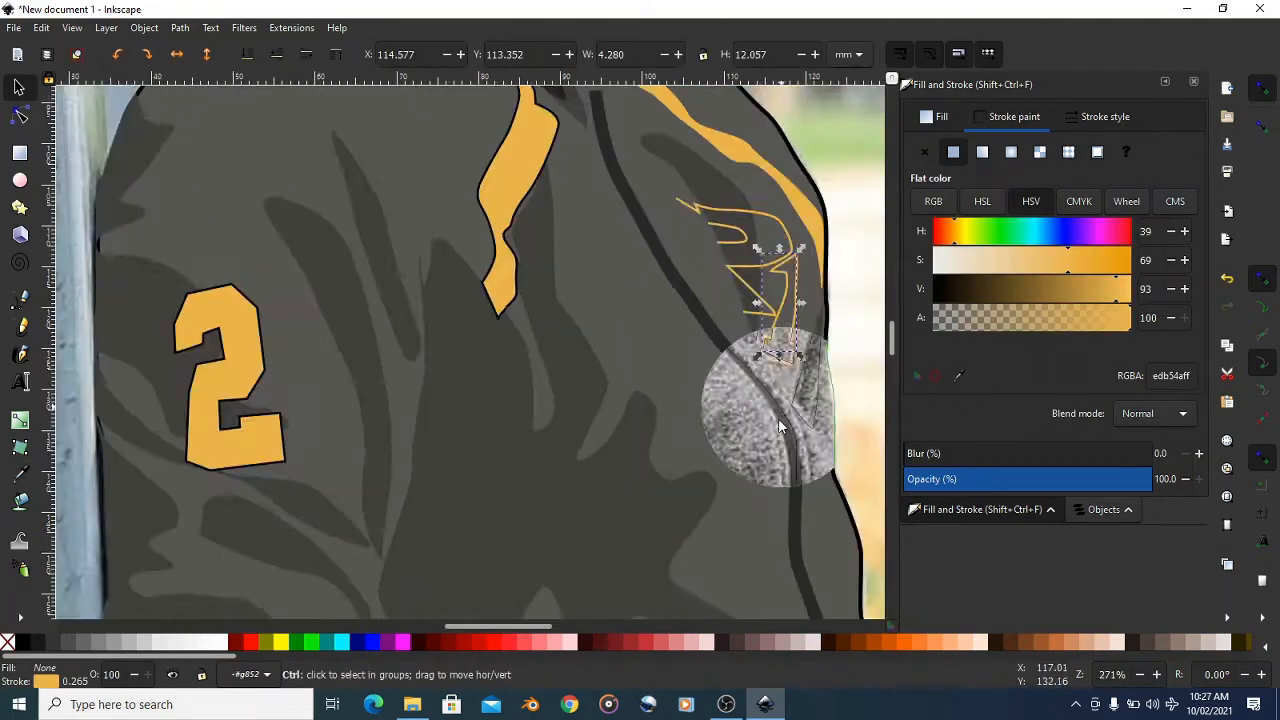
- Trace the white letter Y beside the hanging yellow stripe as a closed straight-sided path
{"action": "scroll", "coordinate": [781, 427], "scroll_direction": "up", "scroll_amount": 2}
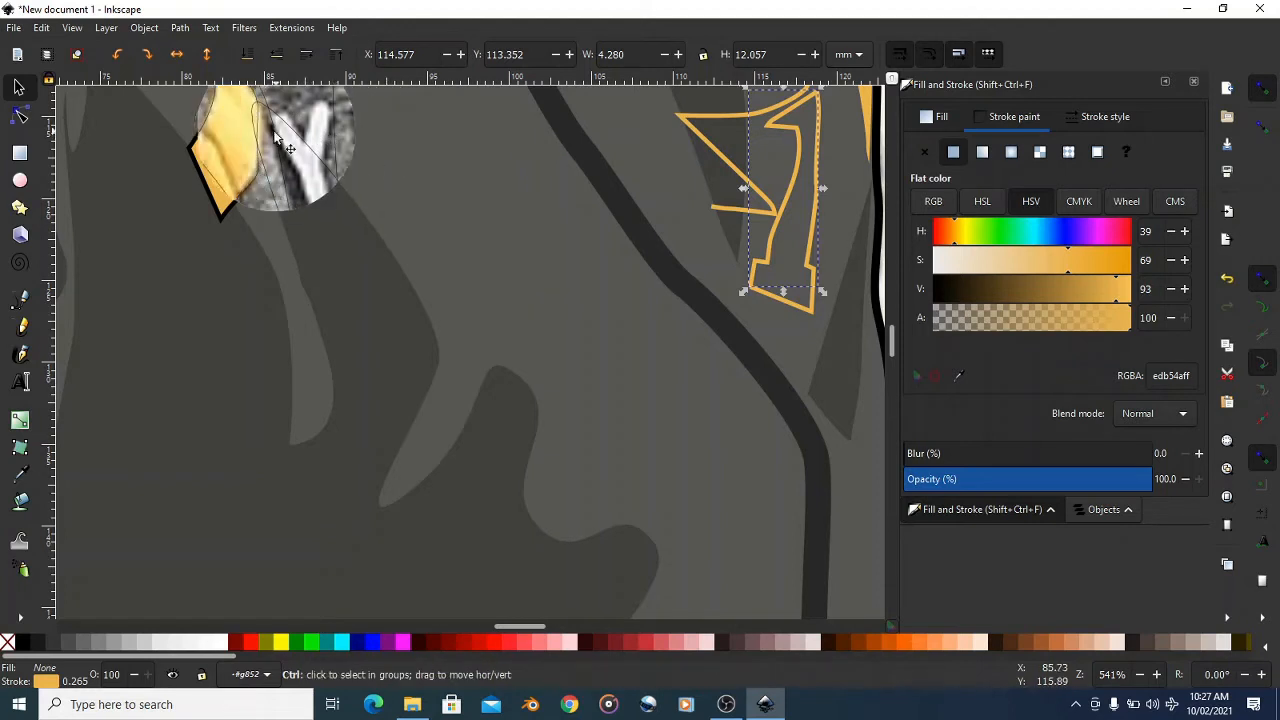
{"action": "scroll", "coordinate": [280, 155], "scroll_direction": "up", "scroll_amount": 2}
{"action": "scroll", "coordinate": [328, 258], "scroll_direction": "down", "scroll_amount": 1}
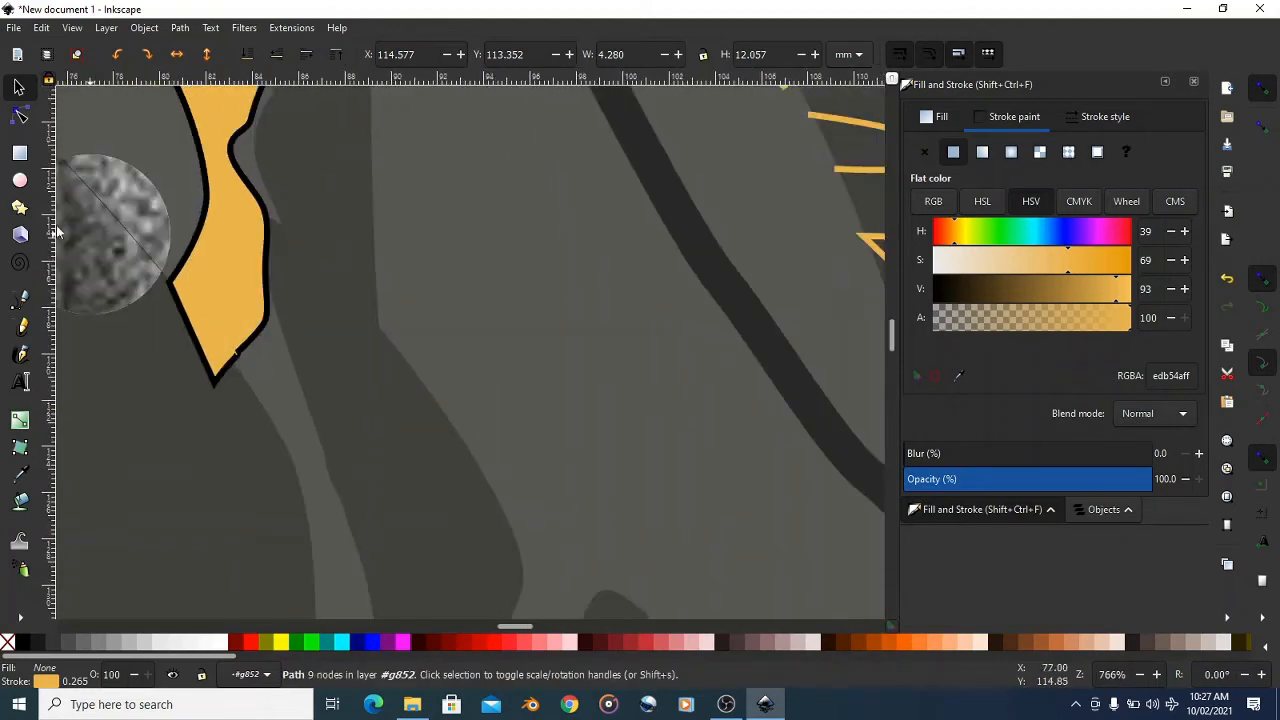
{"action": "left_click", "coordinate": [16, 312]}
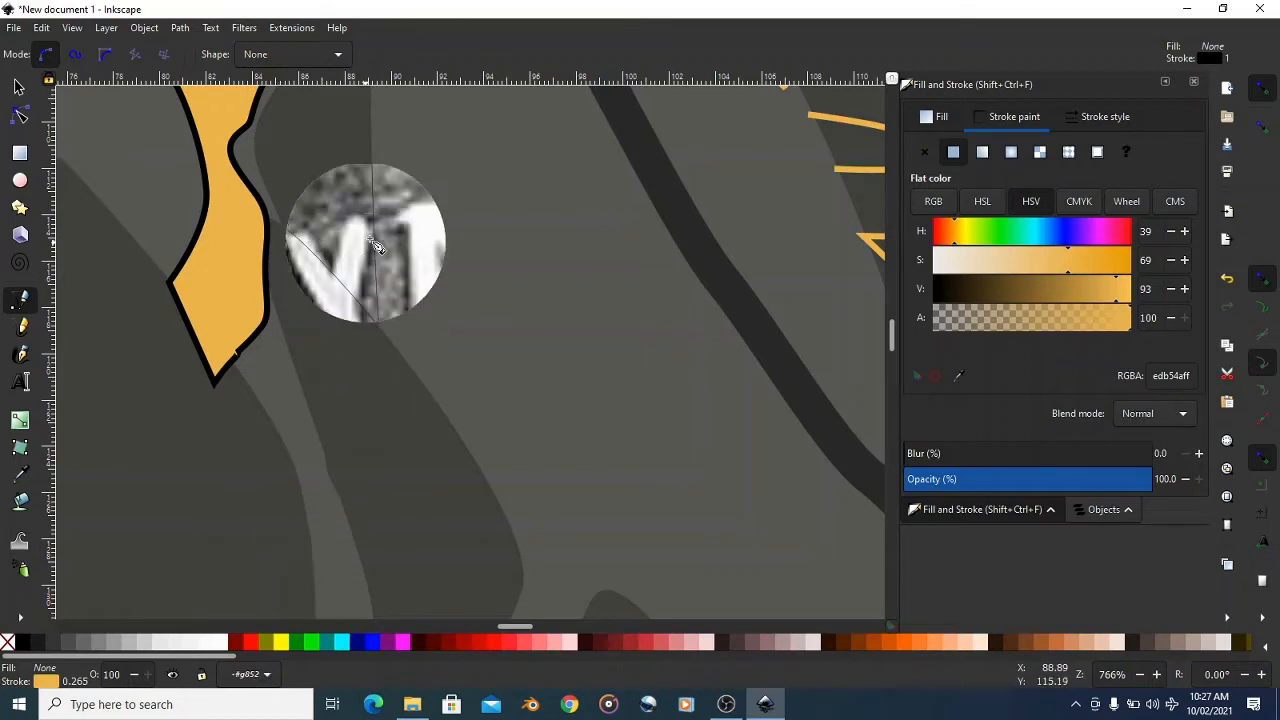
{"action": "left_click", "coordinate": [307, 235]}
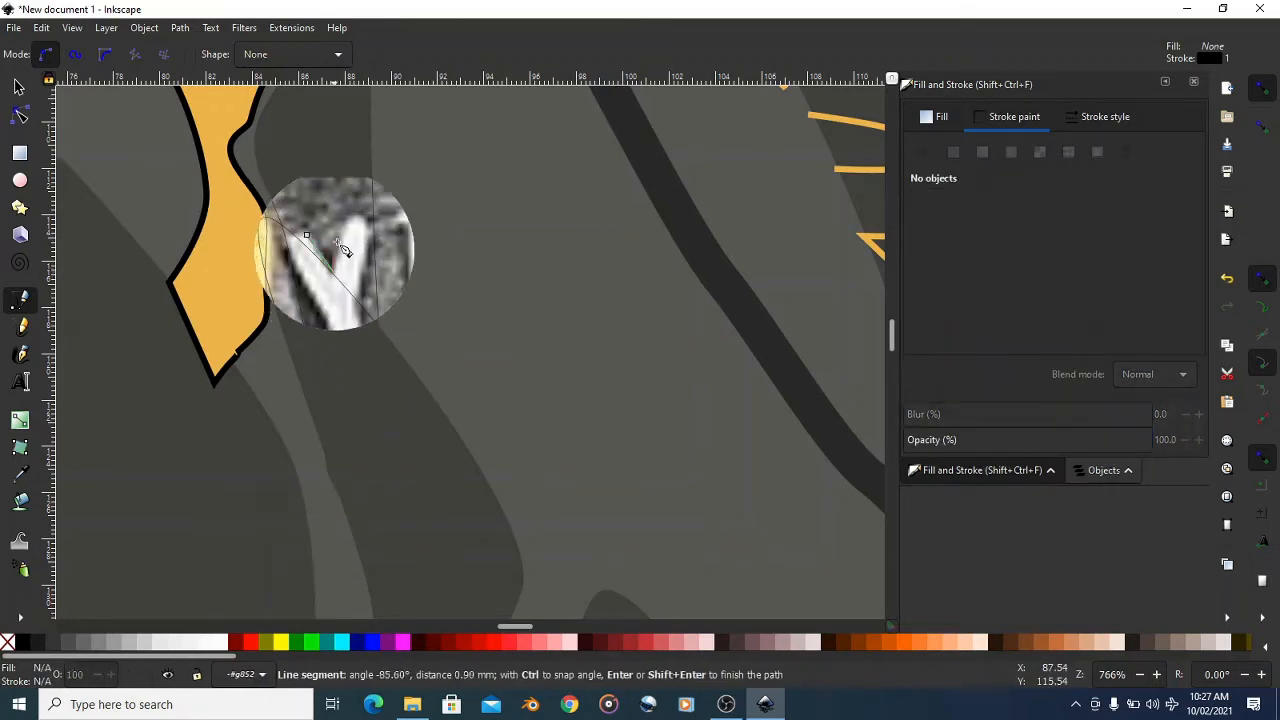
{"action": "left_click", "coordinate": [343, 229]}
{"action": "left_click", "coordinate": [365, 214]}
{"action": "left_click", "coordinate": [355, 294]}
{"action": "left_click", "coordinate": [371, 357]}
{"action": "left_click", "coordinate": [343, 363]}
{"action": "left_click", "coordinate": [322, 310]}
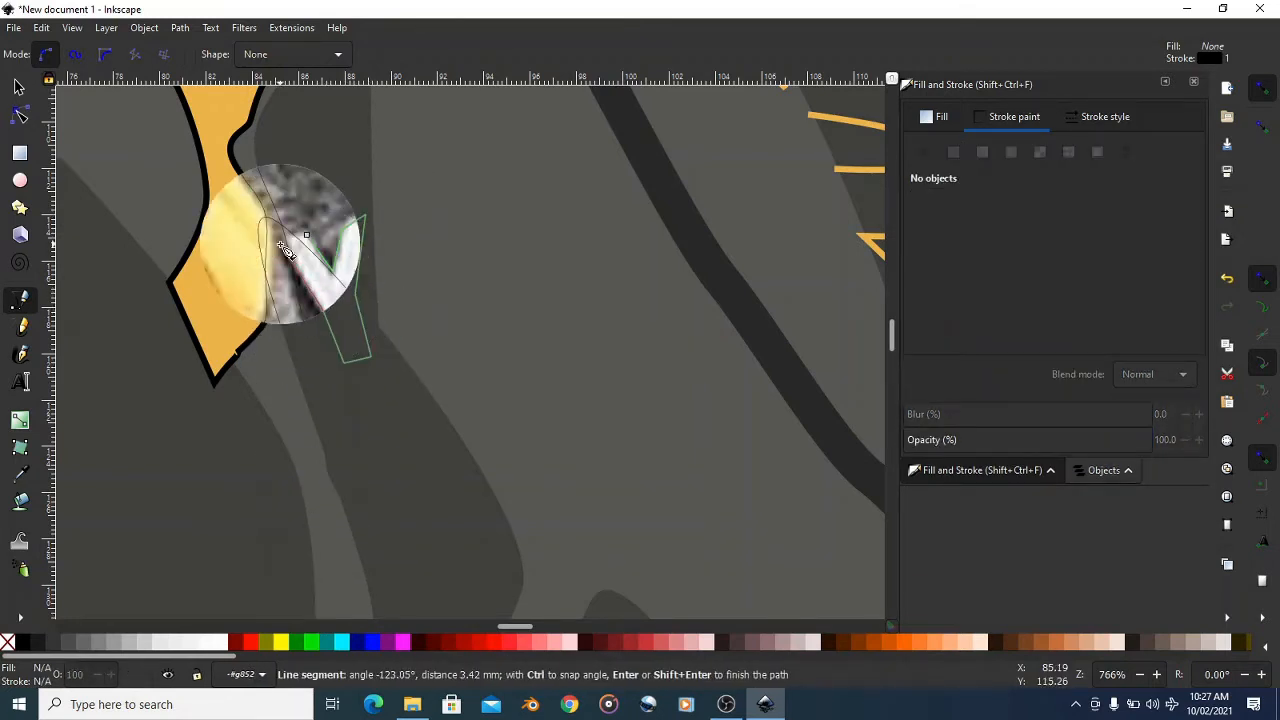
{"action": "left_click", "coordinate": [281, 243]}
{"action": "left_click", "coordinate": [307, 235]}
- Trace the outer outline of the white letter A beside the Y as a straight-sided path
{"action": "left_click", "coordinate": [446, 194]}
{"action": "left_click", "coordinate": [506, 320]}
{"action": "left_click", "coordinate": [485, 329]}
{"action": "left_click", "coordinate": [470, 301]}
{"action": "left_click", "coordinate": [443, 312]}
{"action": "left_click", "coordinate": [444, 345]}
{"action": "left_click", "coordinate": [417, 351]}
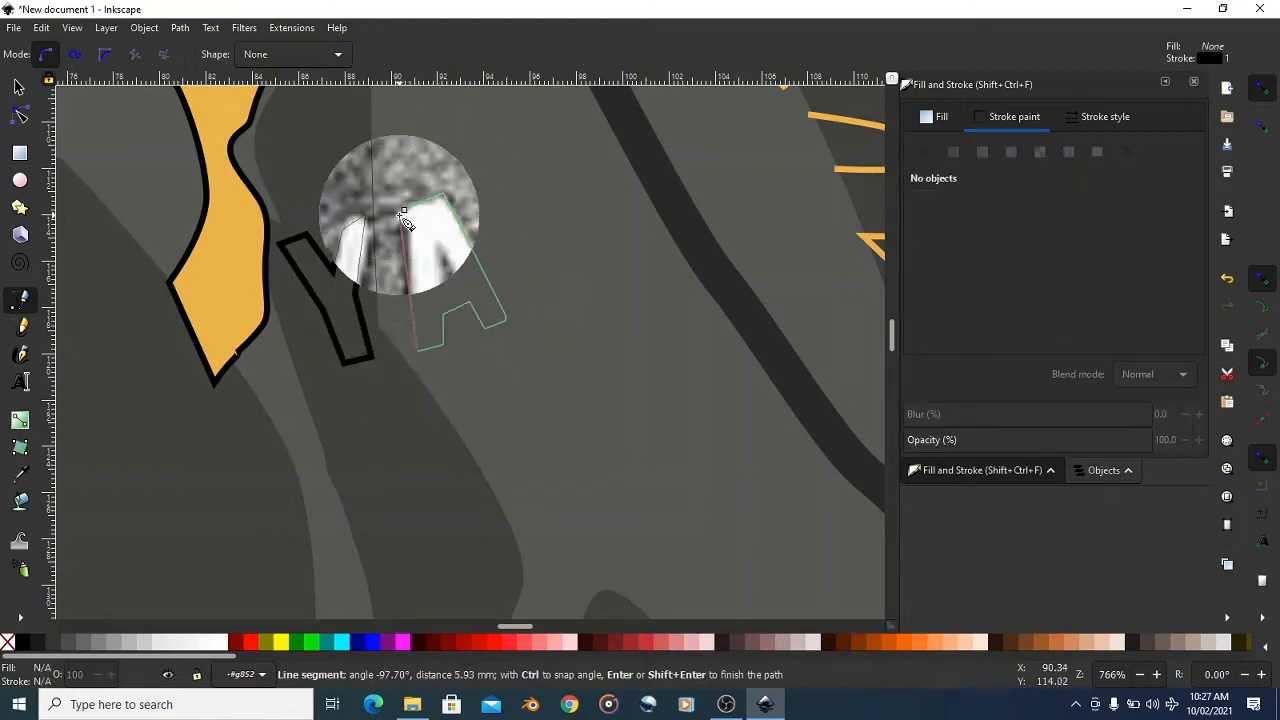
{"action": "left_click", "coordinate": [404, 210]}
- Trace the notched top edge and the outer edge of the white letter M beside the A
{"action": "left_click", "coordinate": [479, 185]}
{"action": "left_click", "coordinate": [510, 182]}
{"action": "left_click", "coordinate": [535, 210]}
{"action": "left_click", "coordinate": [540, 177]}
{"action": "left_click", "coordinate": [563, 173]}
{"action": "left_click_drag", "start_coordinate": [583, 236], "coordinate": [586, 254]}
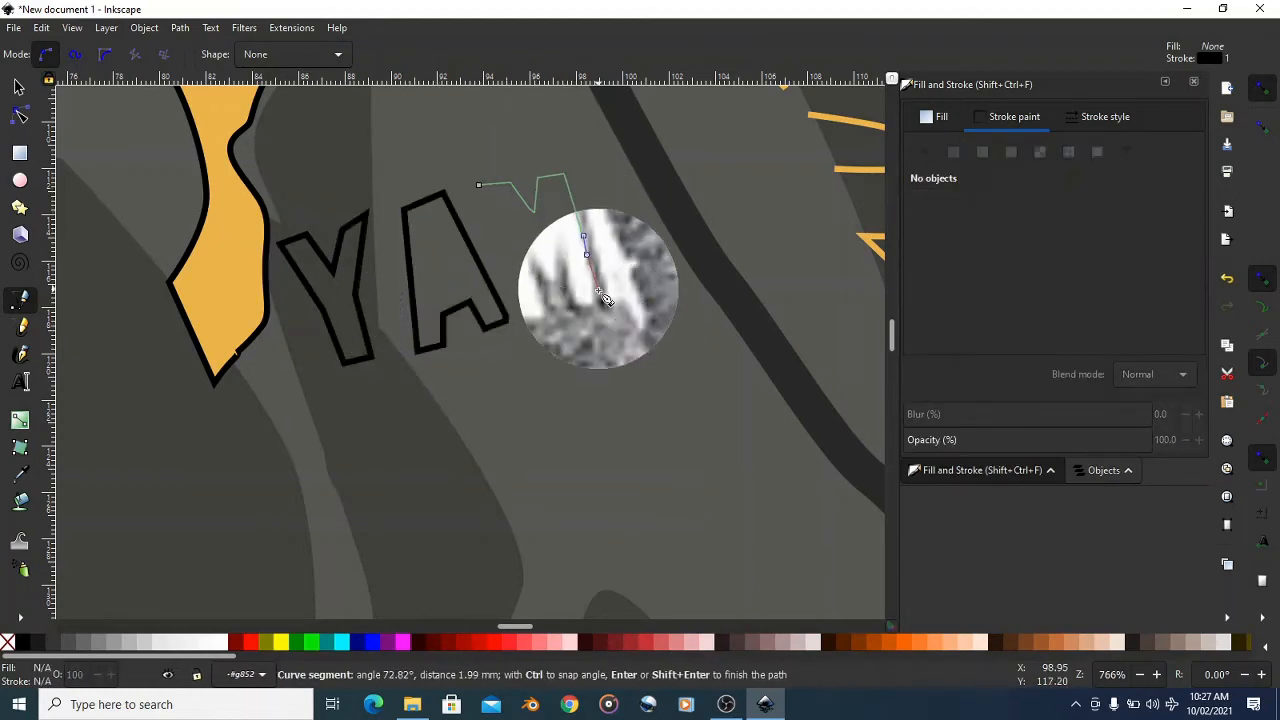
{"action": "left_click", "coordinate": [599, 304]}
- Trace the M's lower edges and legs, turn off snapping, and close the path at its starting point
{"action": "left_click", "coordinate": [580, 304]}
{"action": "left_click", "coordinate": [562, 241]}
{"action": "left_click", "coordinate": [554, 282]}
{"action": "left_click", "coordinate": [529, 250]}
{"action": "left_click", "coordinate": [543, 316]}
{"action": "left_click", "coordinate": [507, 321]}
{"action": "key", "text": "ctrl+z"}
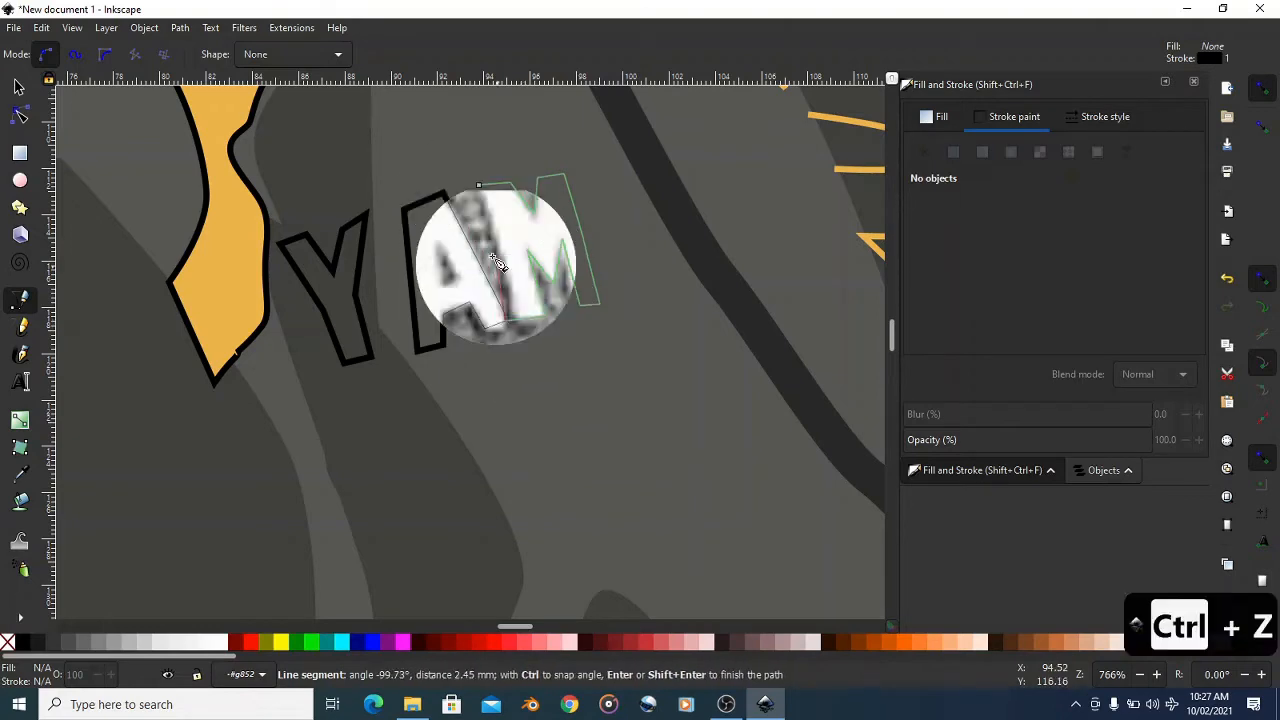
{"action": "key", "text": "ctrl+z"}
{"action": "left_click", "coordinate": [1262, 88]}
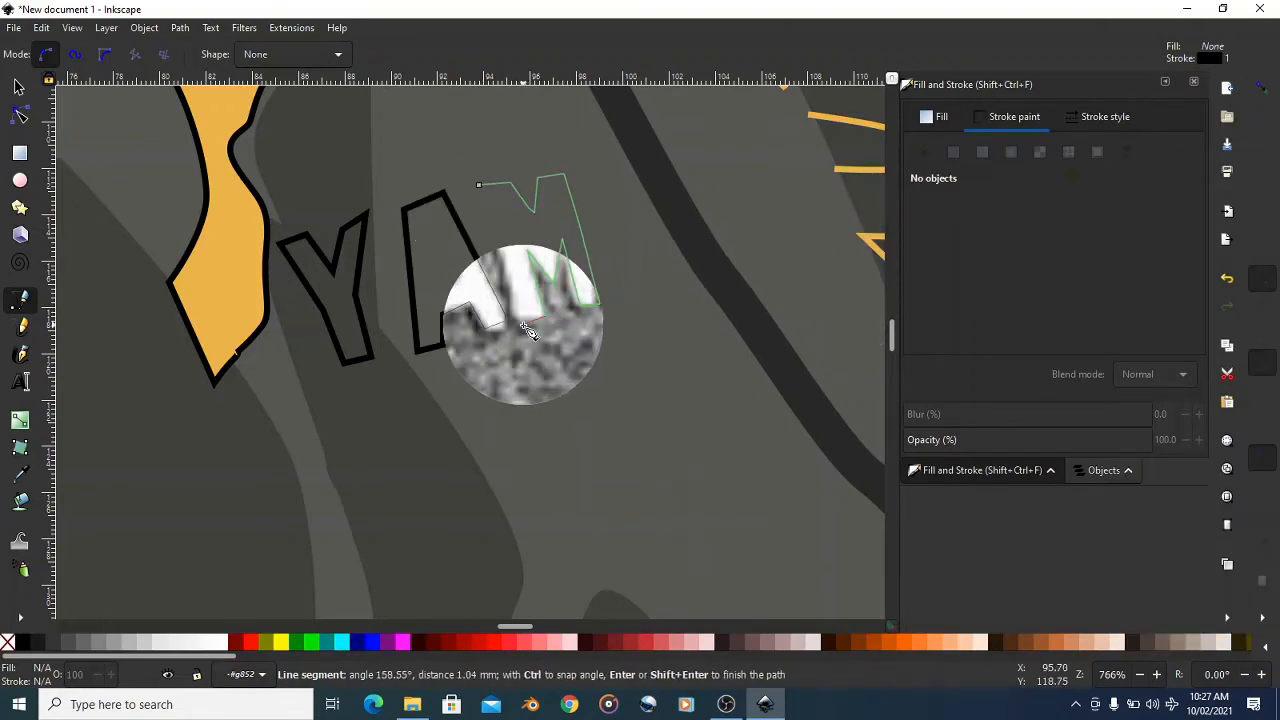
{"action": "left_click", "coordinate": [479, 184]}
- Trace the slanted white letter I beside the M as a closed path with a pointed lower end
{"action": "left_click", "coordinate": [574, 171]}
{"action": "left_click", "coordinate": [593, 169]}
{"action": "left_click_drag", "start_coordinate": [650, 328], "coordinate": [648, 333]}
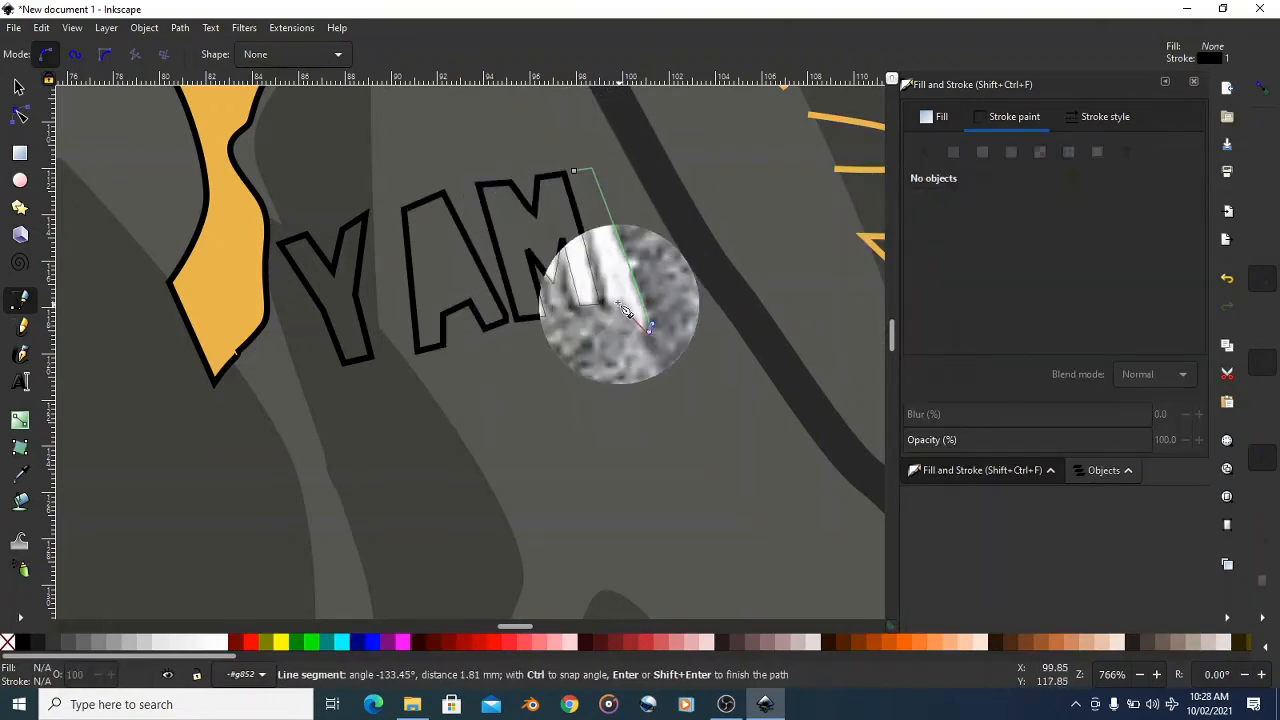
{"action": "left_click", "coordinate": [606, 298]}
{"action": "left_click", "coordinate": [574, 171]}
- Trace the triangular hole inside the letter A as a closed path, about 1.3 by 2.2 mm
{"action": "scroll", "coordinate": [486, 243], "scroll_direction": "up", "scroll_amount": 2}
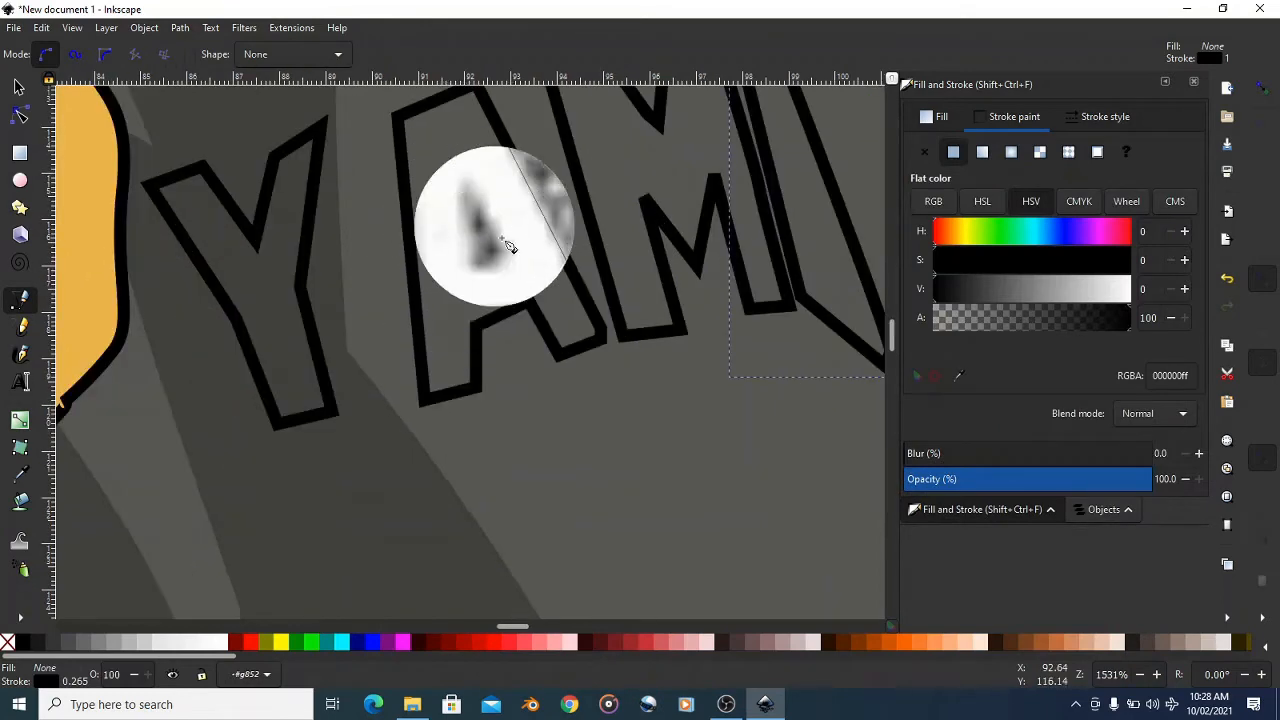
{"action": "left_click", "coordinate": [464, 178]}
{"action": "left_click", "coordinate": [509, 254]}
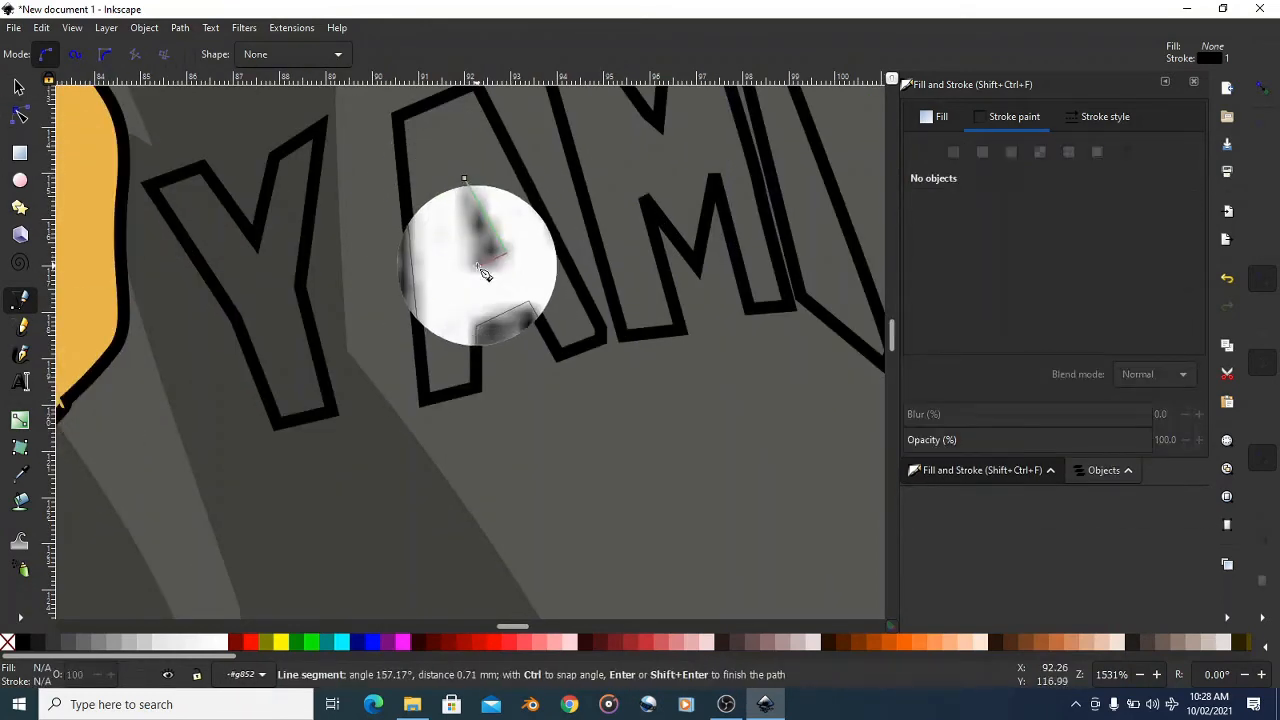
{"action": "left_click", "coordinate": [476, 265]}
{"action": "left_click", "coordinate": [464, 178]}
- Select the Y, A, M and I outlines, remove their stroke and give them a light grey ededed fill
{"action": "scroll", "coordinate": [461, 279], "scroll_direction": "down", "scroll_amount": 3}
{"action": "left_click", "coordinate": [18, 87]}
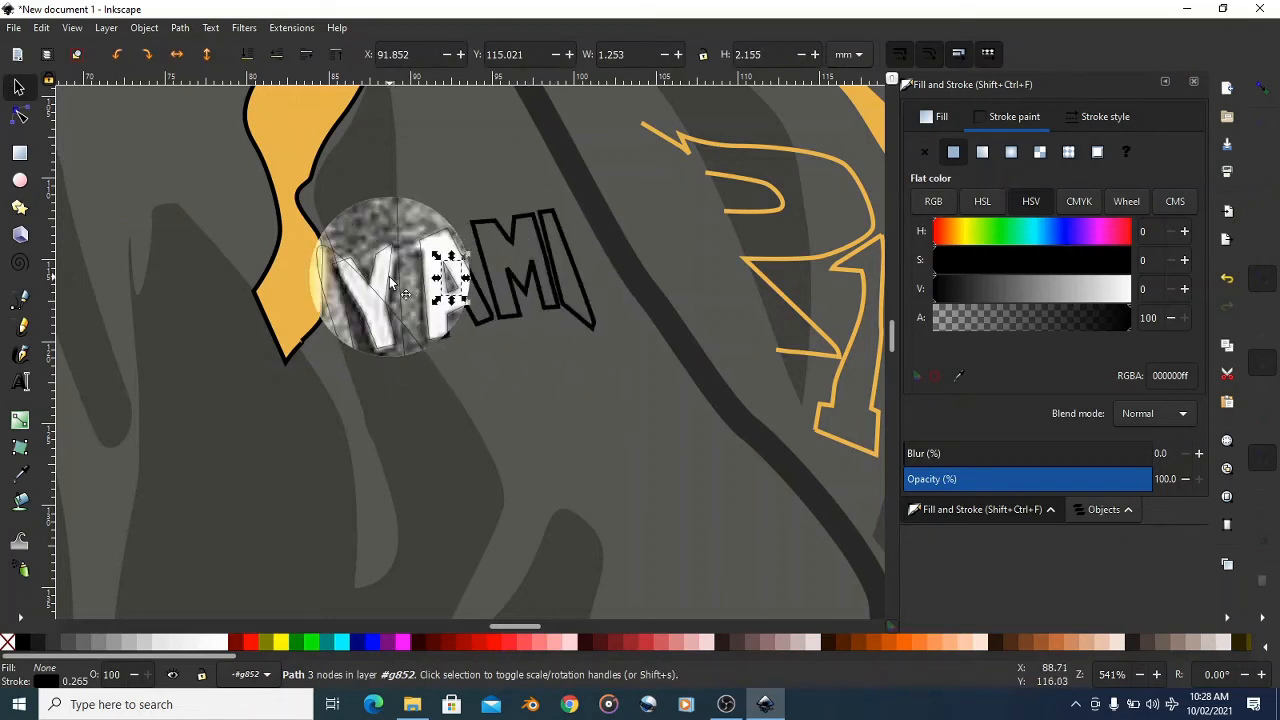
{"action": "left_click", "coordinate": [435, 235], "text": "shift"}
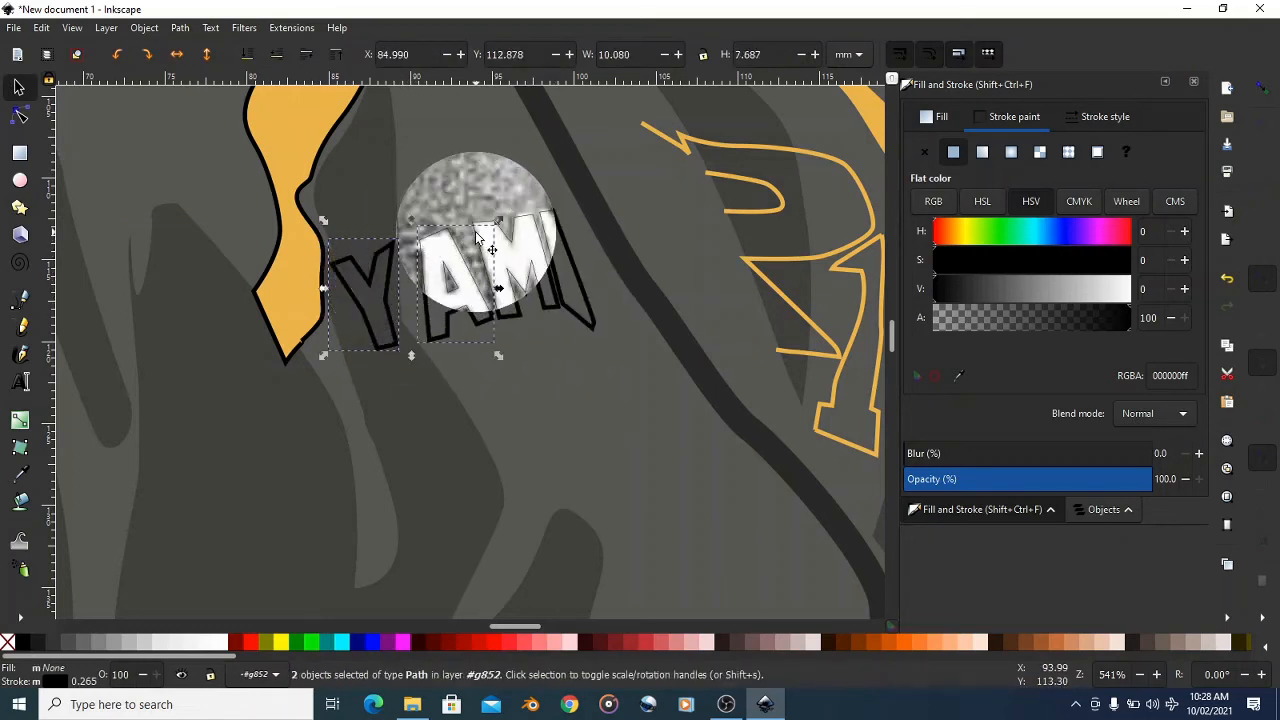
{"action": "left_click", "coordinate": [533, 258], "text": "shift"}
{"action": "left_click", "coordinate": [543, 238], "text": "shift"}
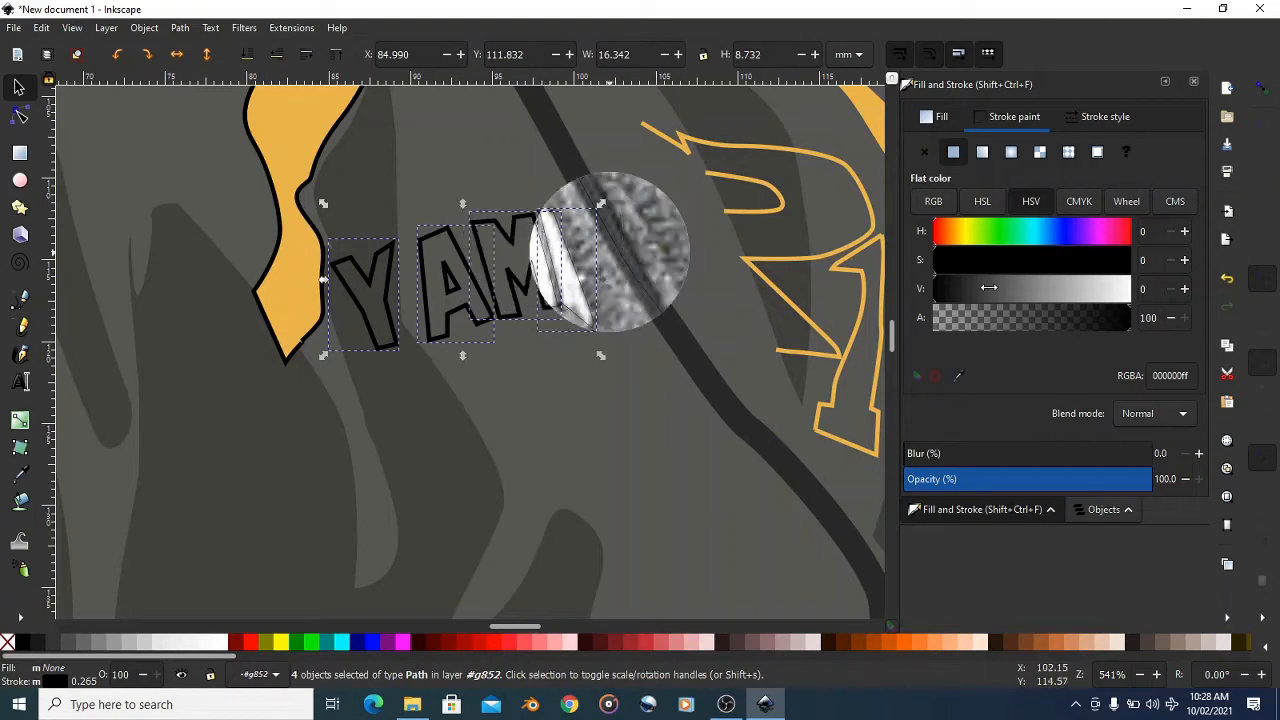
{"action": "left_click_drag", "start_coordinate": [1108, 289], "coordinate": [1131, 289]}
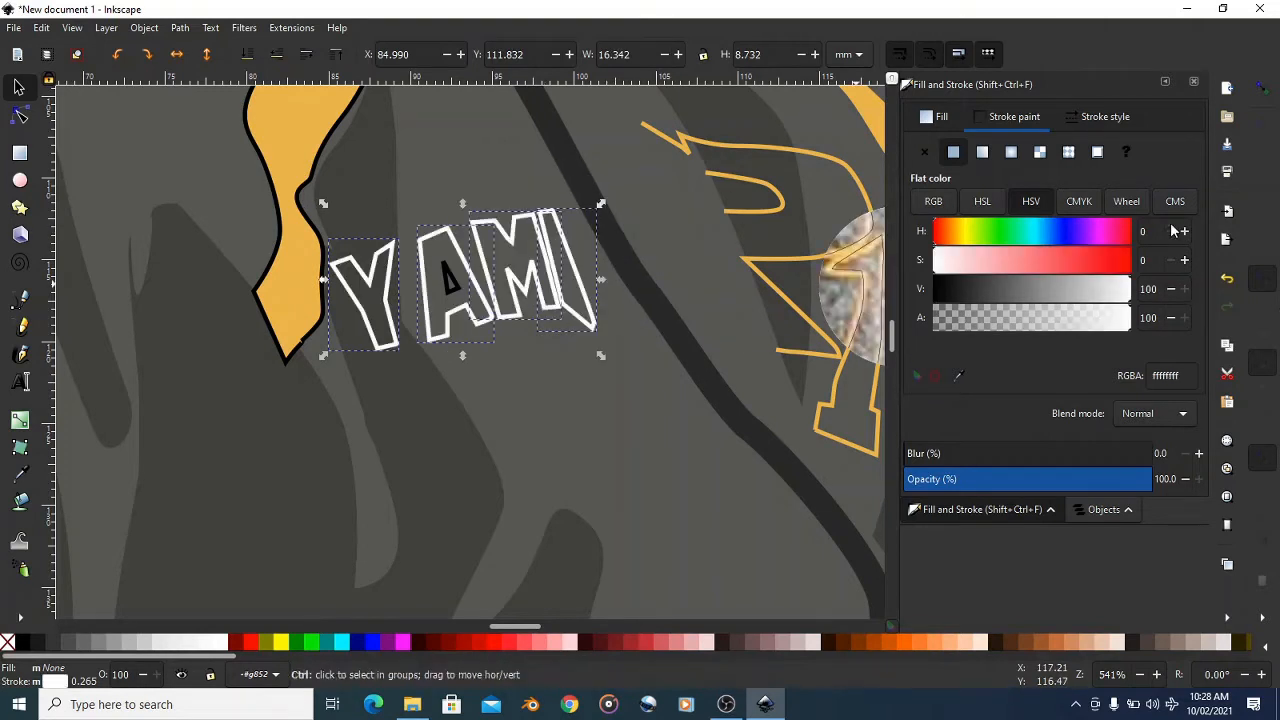
{"action": "key", "text": "ctrl+z"}
{"action": "left_click", "coordinate": [926, 151]}
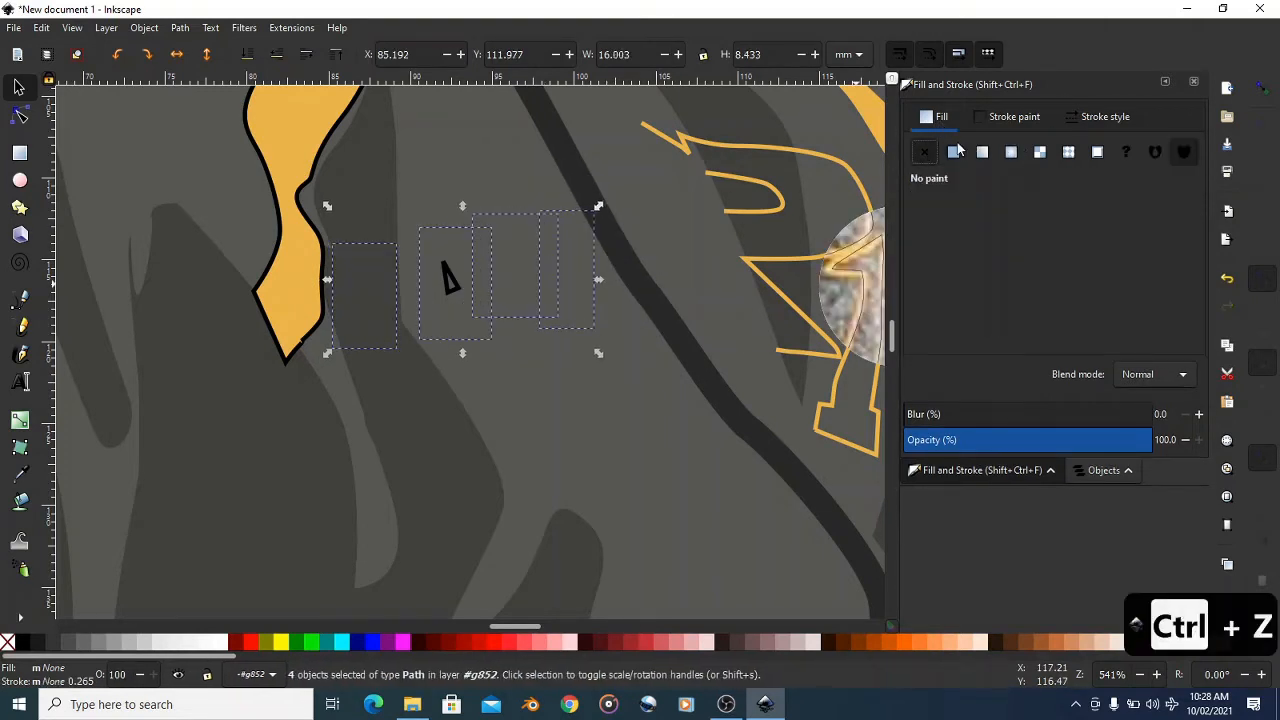
{"action": "left_click", "coordinate": [953, 152]}
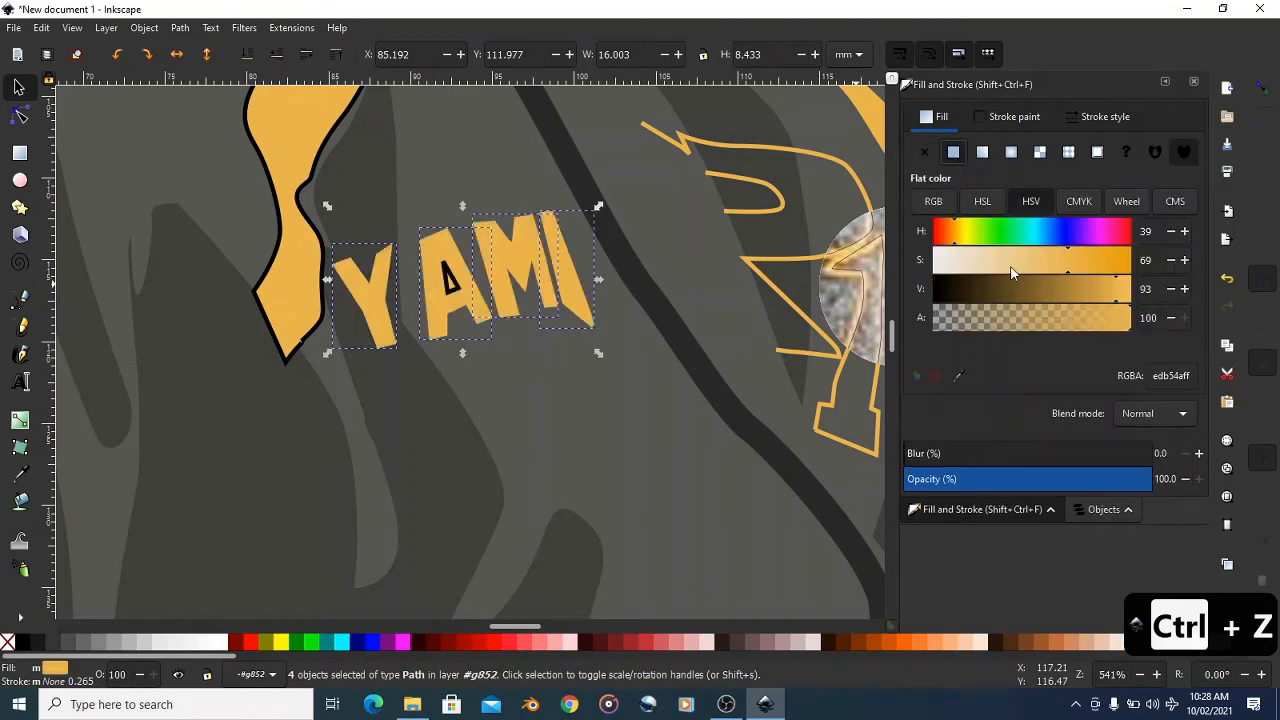
{"action": "left_click_drag", "start_coordinate": [1012, 272], "coordinate": [573, 323]}
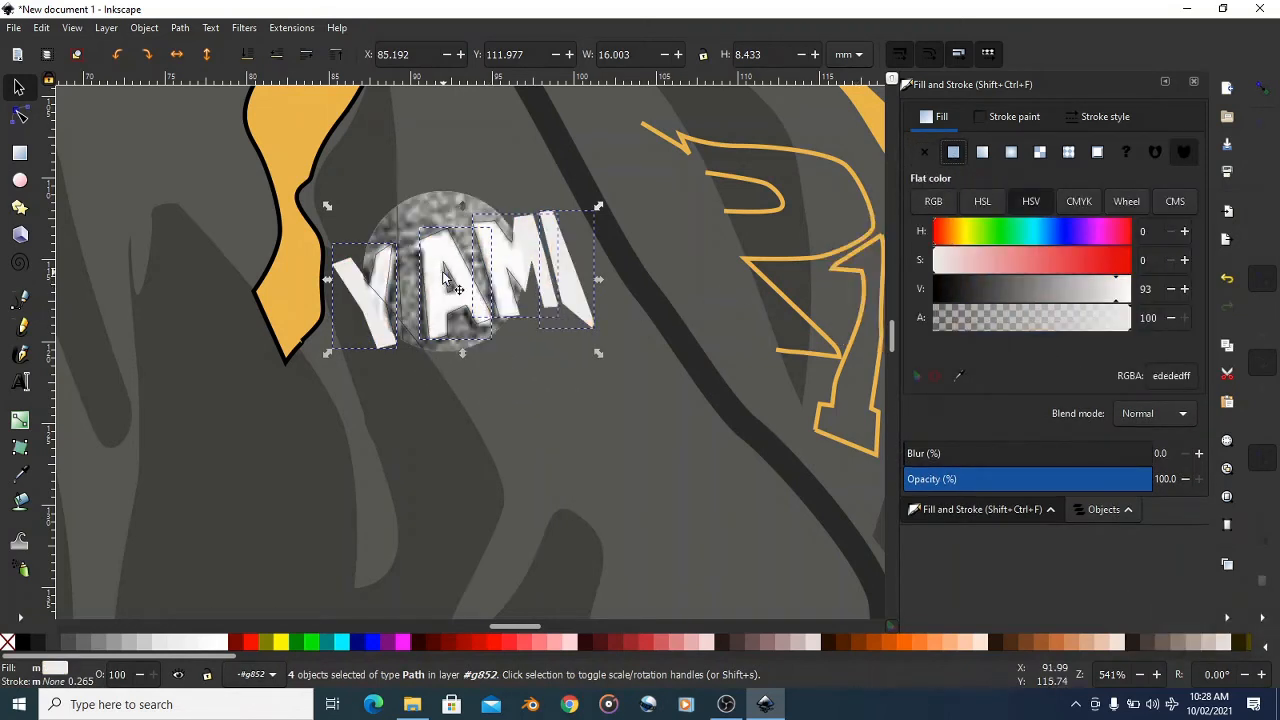
- Fill the A's inner triangle with grey 555654ff sampled from the jacket and remove its stroke
{"action": "left_click", "coordinate": [447, 282]}
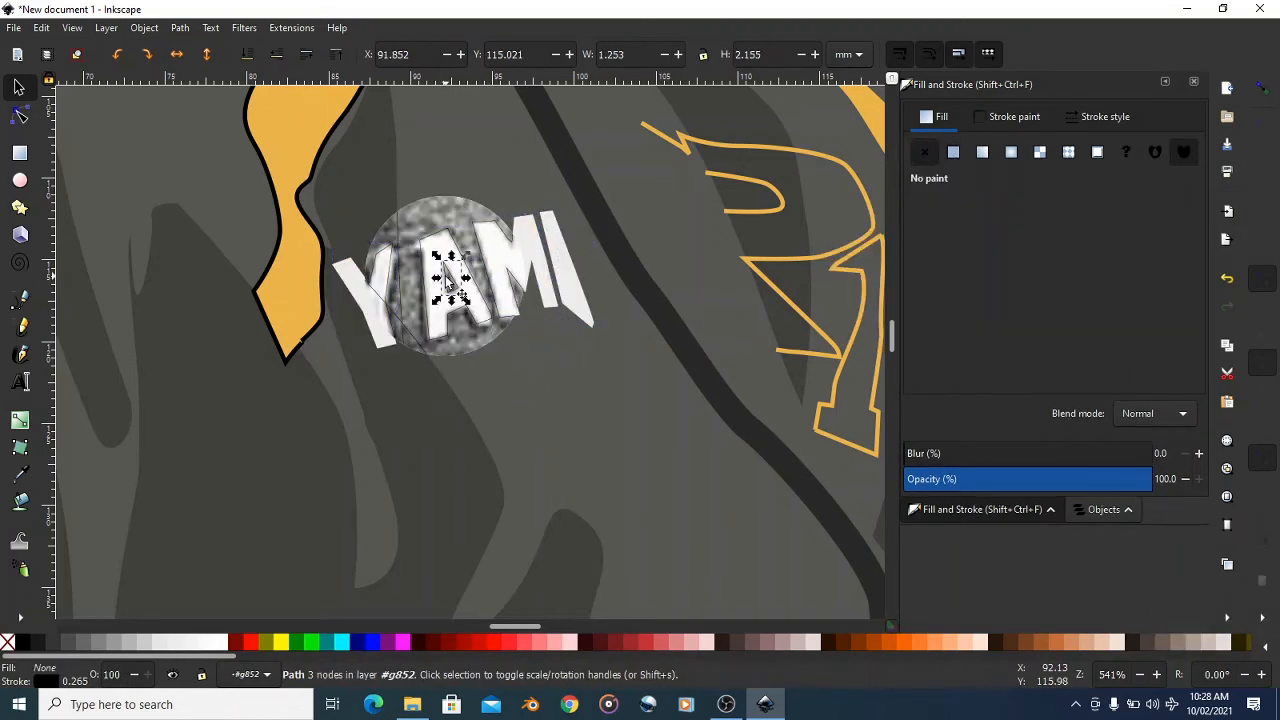
{"action": "left_click", "coordinate": [955, 151]}
{"action": "left_click", "coordinate": [958, 375]}
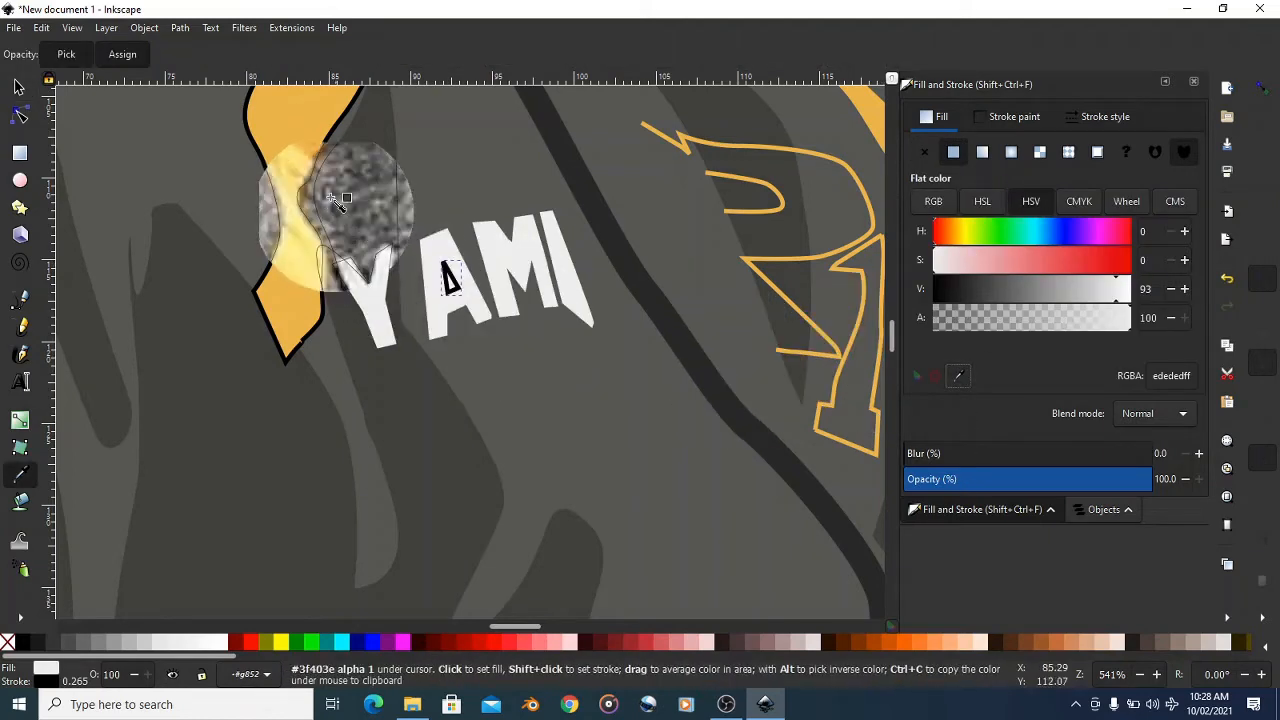
{"action": "left_click", "coordinate": [424, 209]}
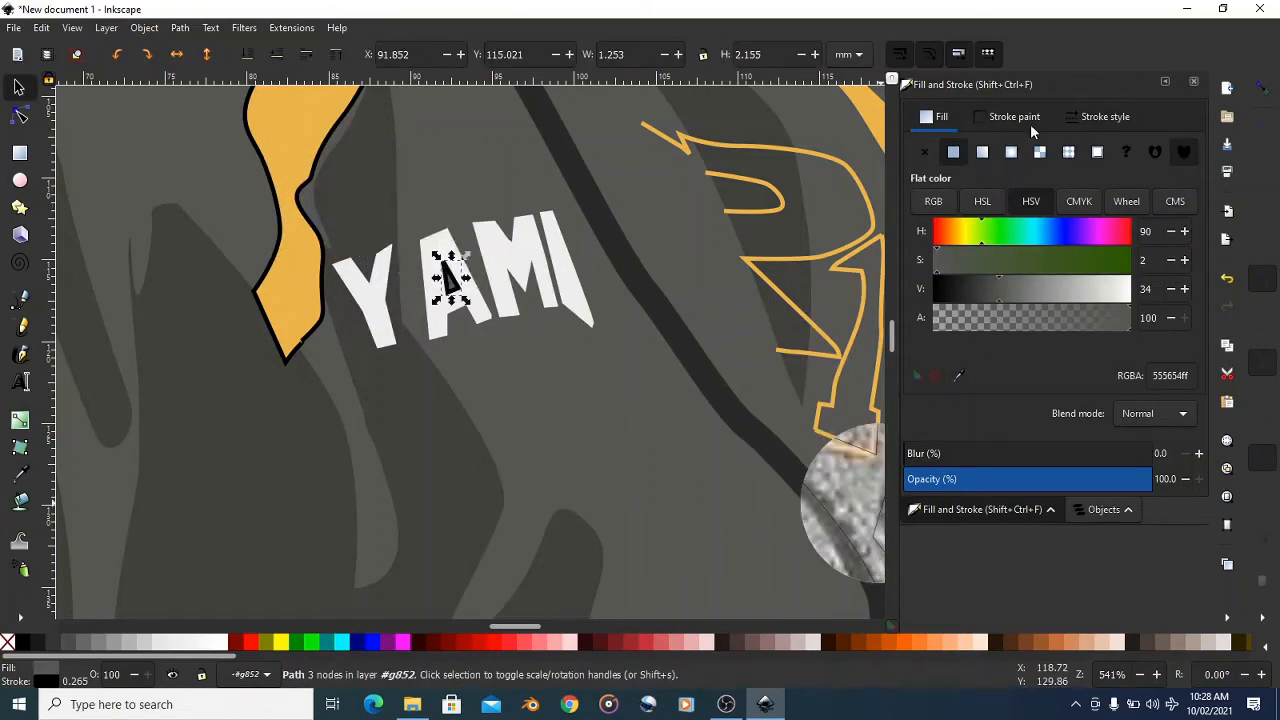
{"action": "left_click", "coordinate": [924, 152]}
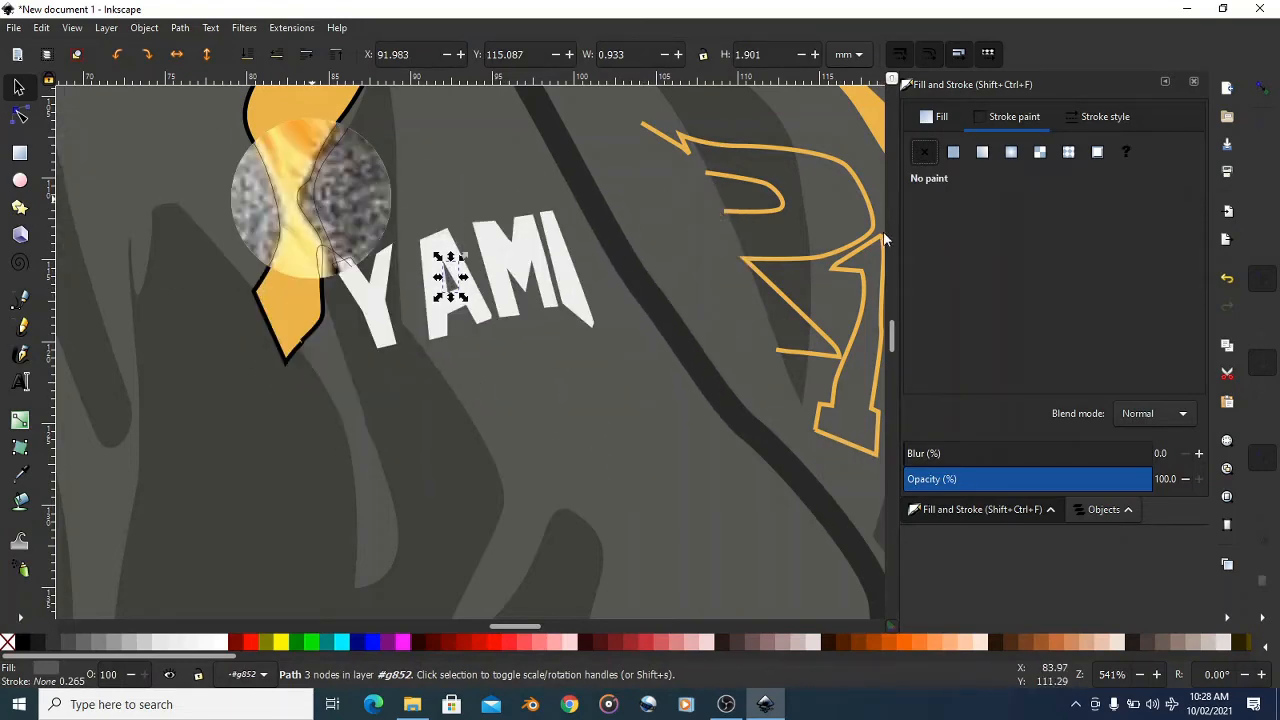
- Remove the stroke of the black waistband path above the jeans and set its fill to dark grey 151515ff
{"action": "scroll", "coordinate": [570, 292], "scroll_direction": "down", "scroll_amount": 4}
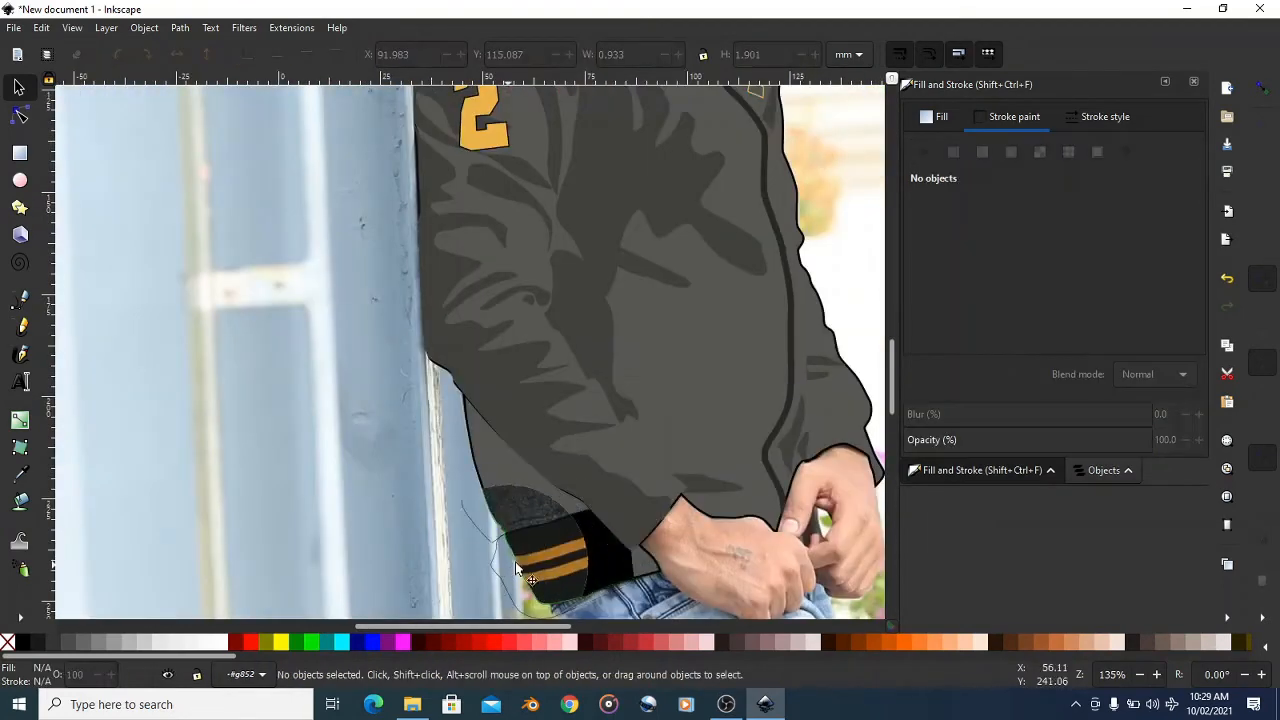
{"action": "scroll", "coordinate": [719, 479], "scroll_direction": "up", "scroll_amount": 4, "text": "ctrl"}
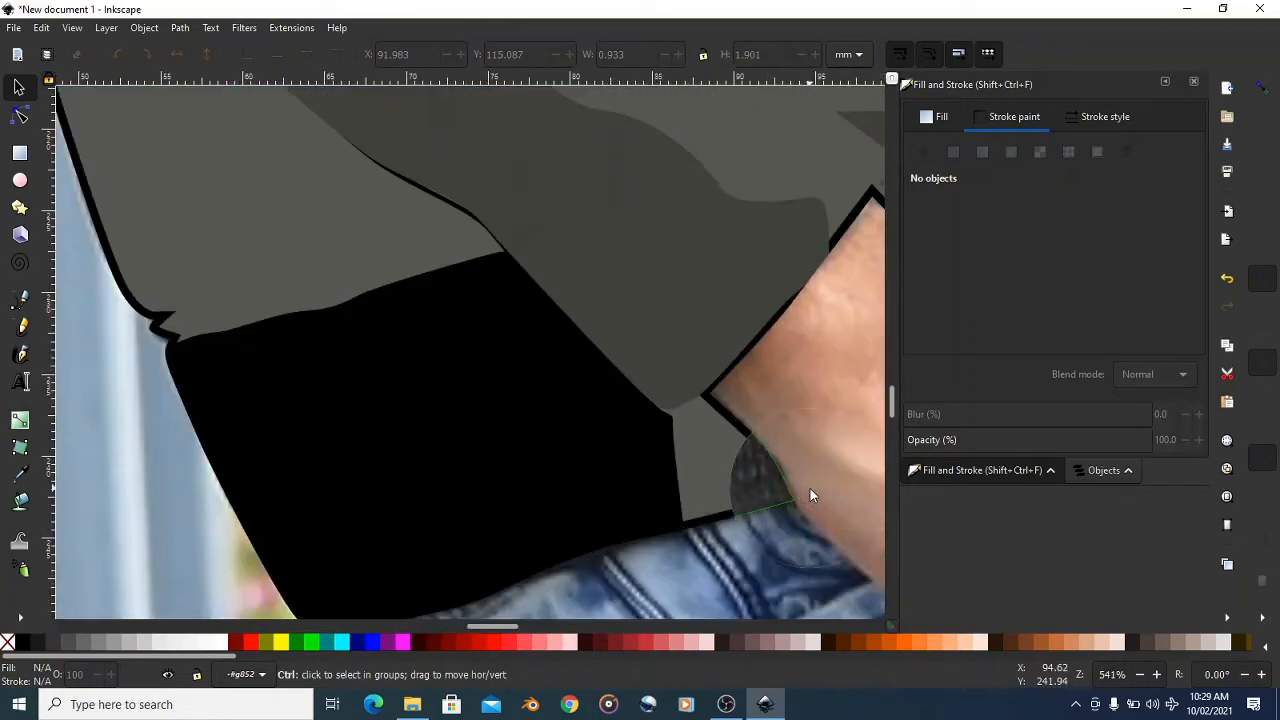
{"action": "scroll", "coordinate": [527, 287], "scroll_direction": "down", "scroll_amount": 2, "text": "ctrl"}
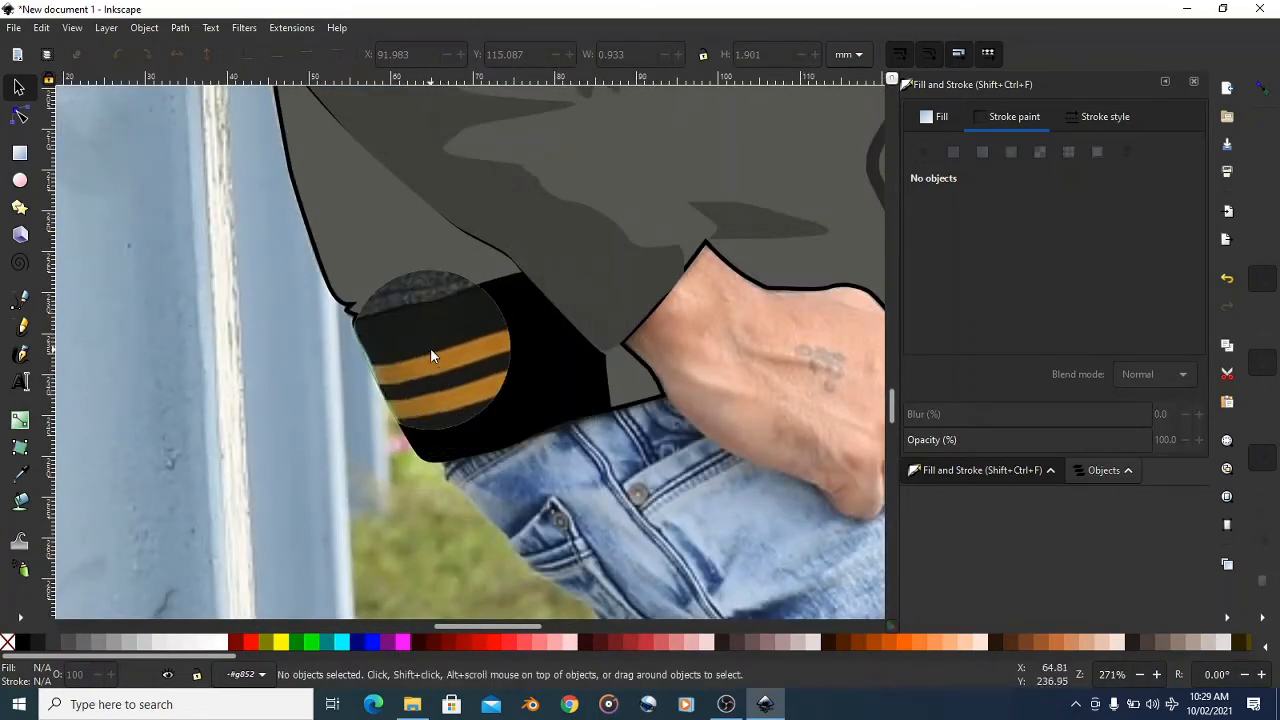
{"action": "left_click", "coordinate": [415, 313]}
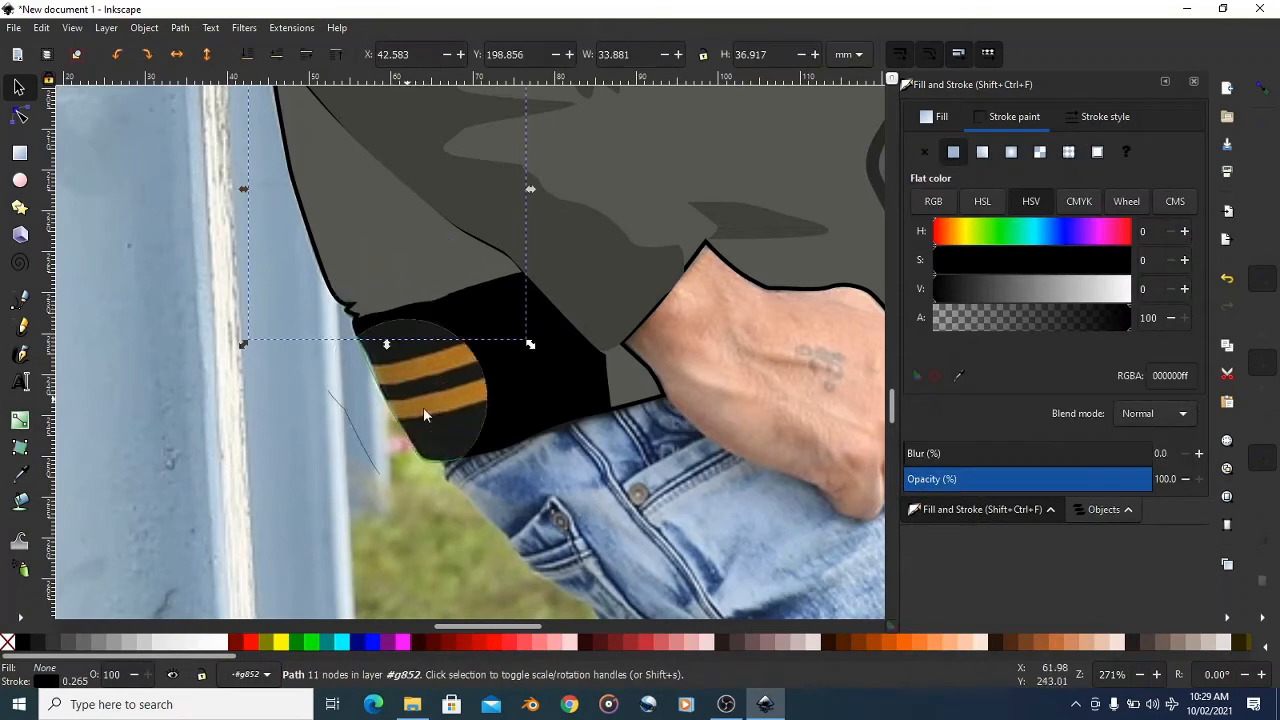
{"action": "left_click", "coordinate": [926, 152]}
{"action": "left_click", "coordinate": [932, 124]}
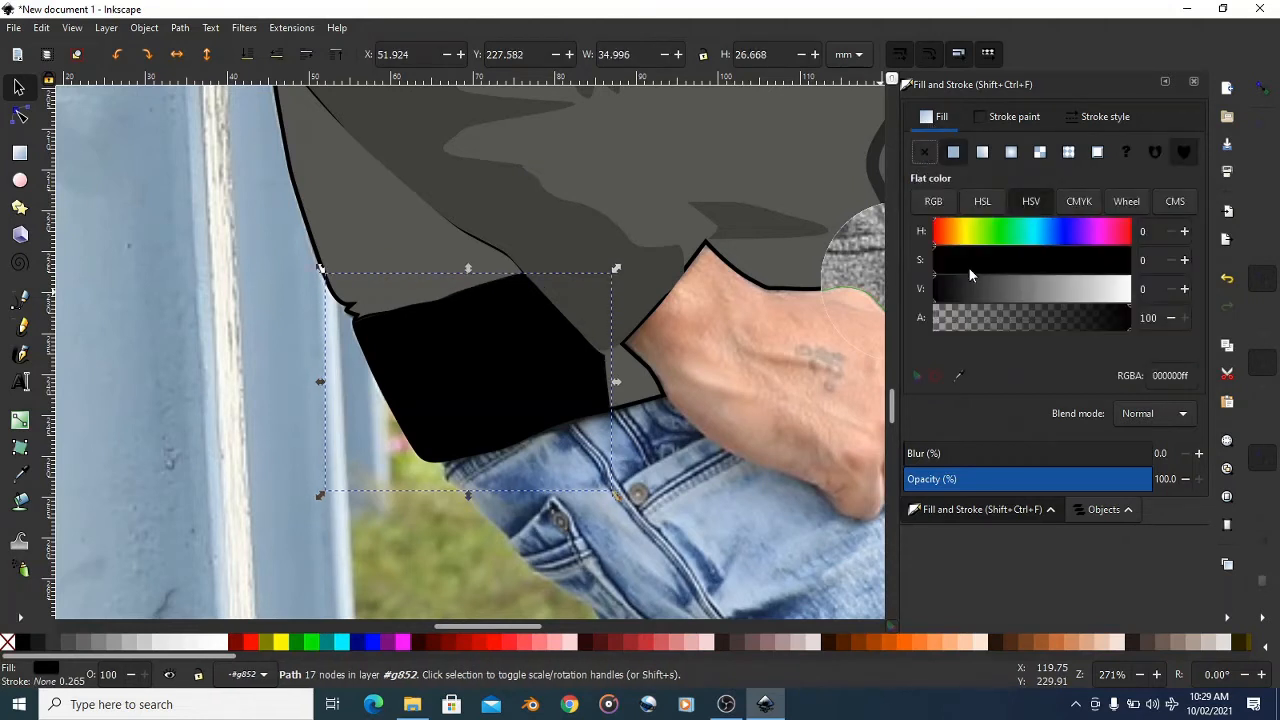
{"action": "mouse_move", "coordinate": [946, 296]}
{"action": "left_mouse_down"}
{"action": "mouse_move", "coordinate": [971, 291]}
{"action": "mouse_move", "coordinate": [951, 294]}
{"action": "left_mouse_up"}
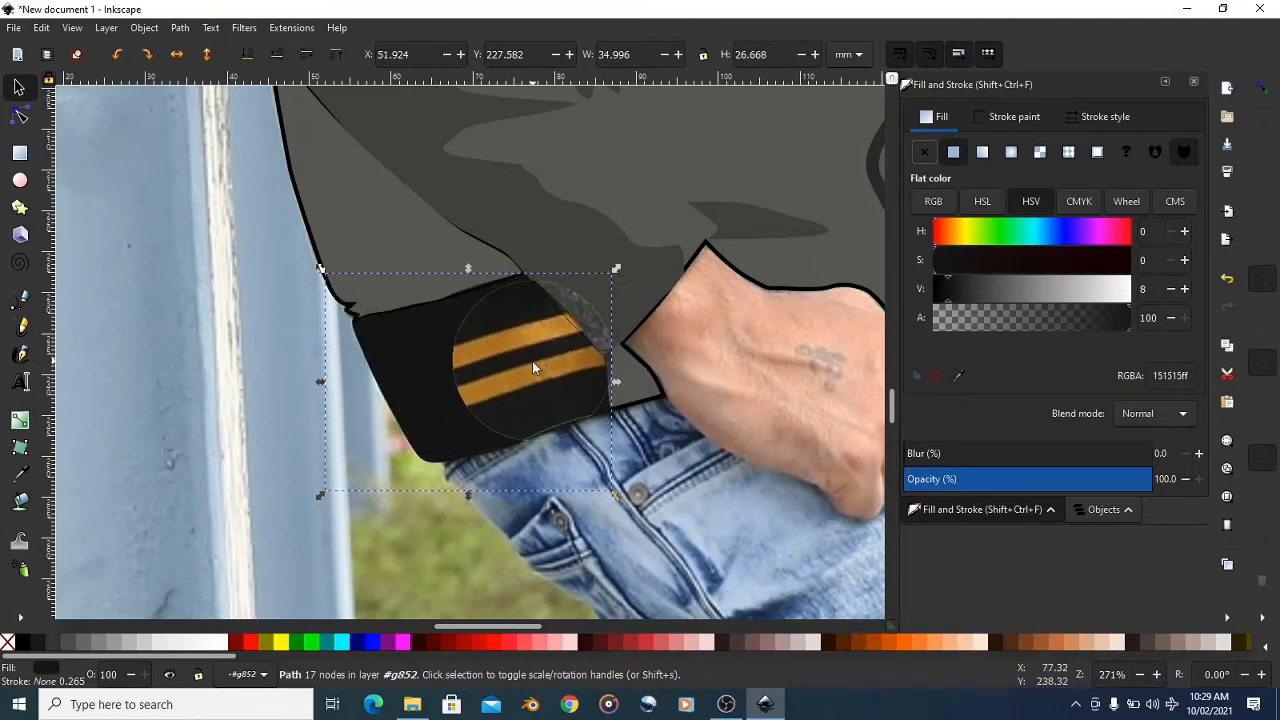
- Trace the upper yellow stripe across the dark waistband as a narrow curved band
{"action": "scroll", "coordinate": [532, 362], "scroll_direction": "up", "scroll_amount": 1, "text": "ctrl"}
{"action": "left_click", "coordinate": [20, 300]}
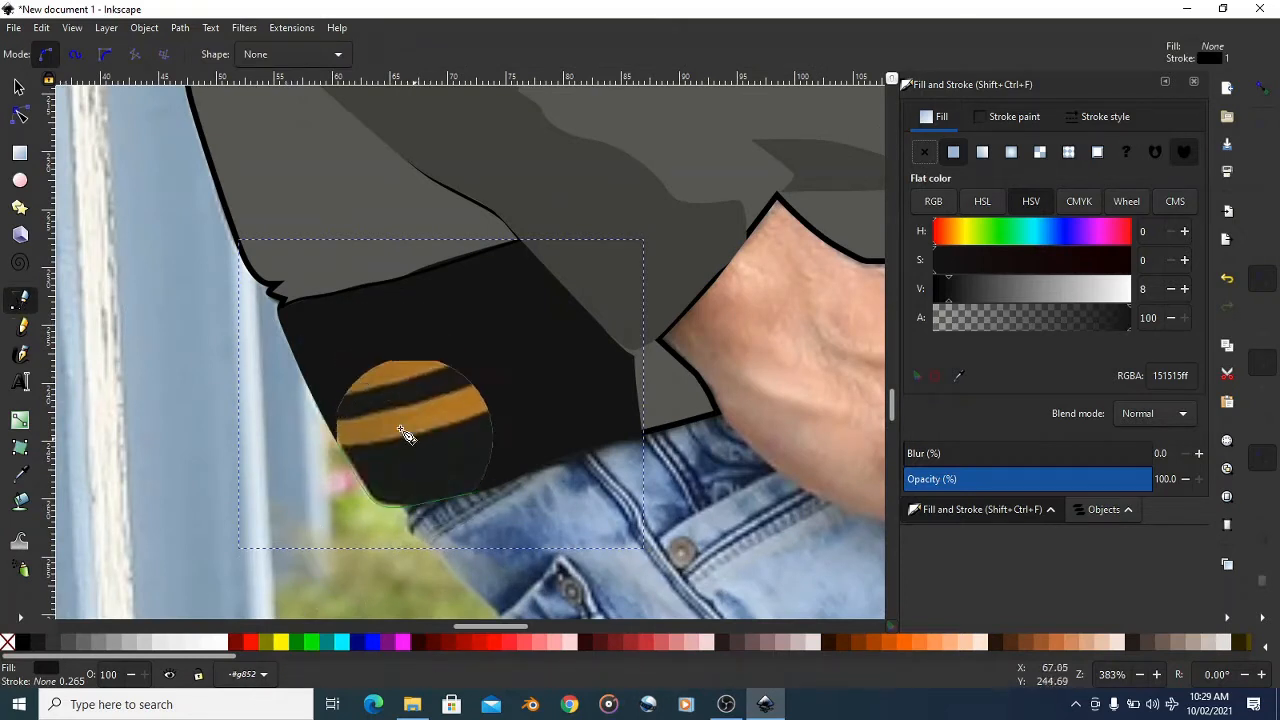
{"action": "scroll", "coordinate": [405, 433], "scroll_direction": "up", "scroll_amount": 2, "text": "ctrl"}
{"action": "left_click", "coordinate": [238, 332]}
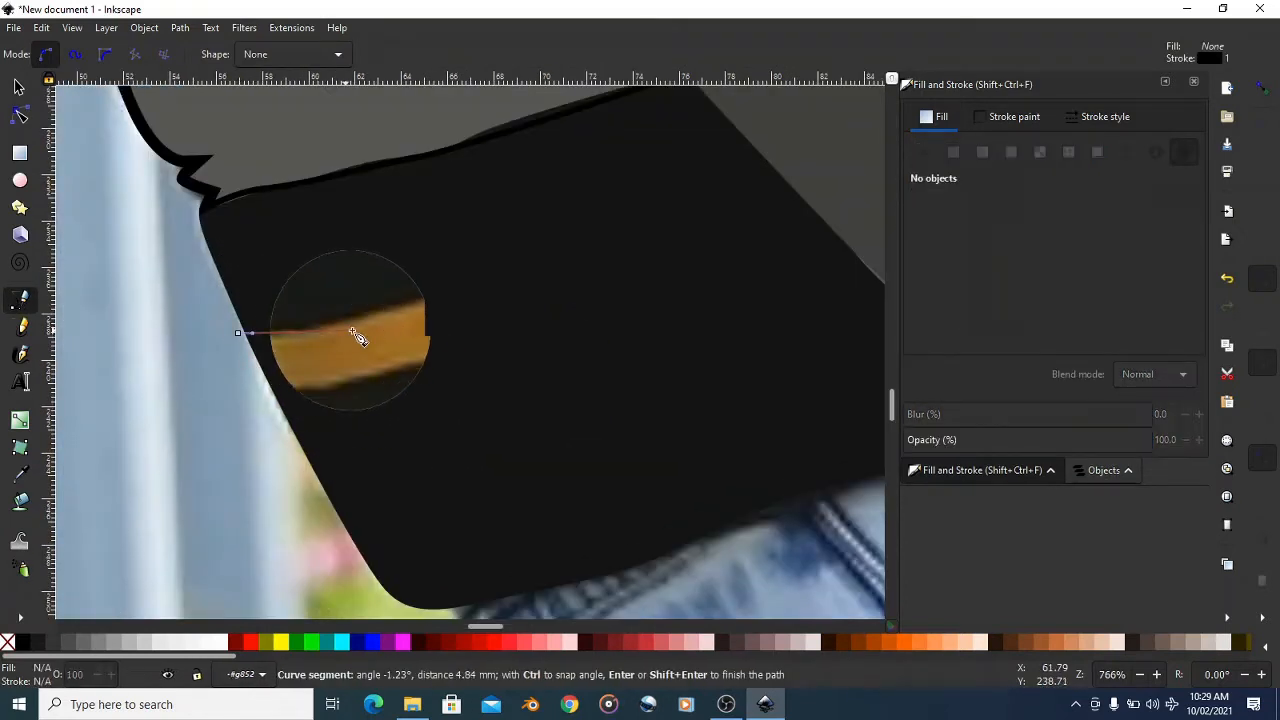
{"action": "left_click", "coordinate": [810, 187]}
{"action": "left_click", "coordinate": [848, 237]}
{"action": "left_click", "coordinate": [397, 374]}
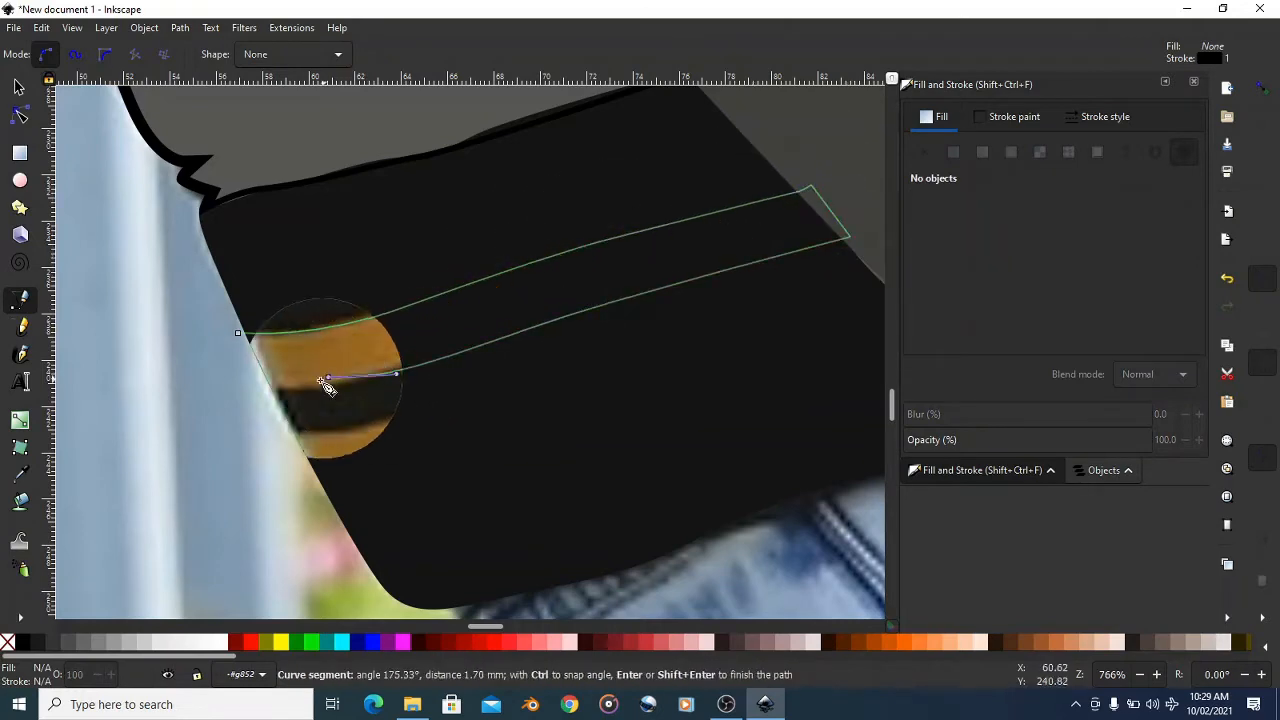
- Trace the lower yellow stripe across the dark waistband as a closed curved band, about 27.9 by 9.2 mm
{"action": "left_click", "coordinate": [284, 431]}
{"action": "left_click_drag", "start_coordinate": [410, 420], "coordinate": [446, 406]}
{"action": "left_click_drag", "start_coordinate": [600, 362], "coordinate": [655, 346]}
{"action": "left_click_drag", "start_coordinate": [770, 295], "coordinate": [826, 273]}
{"action": "key", "text": "space"}
{"action": "left_click", "coordinate": [530, 336]}
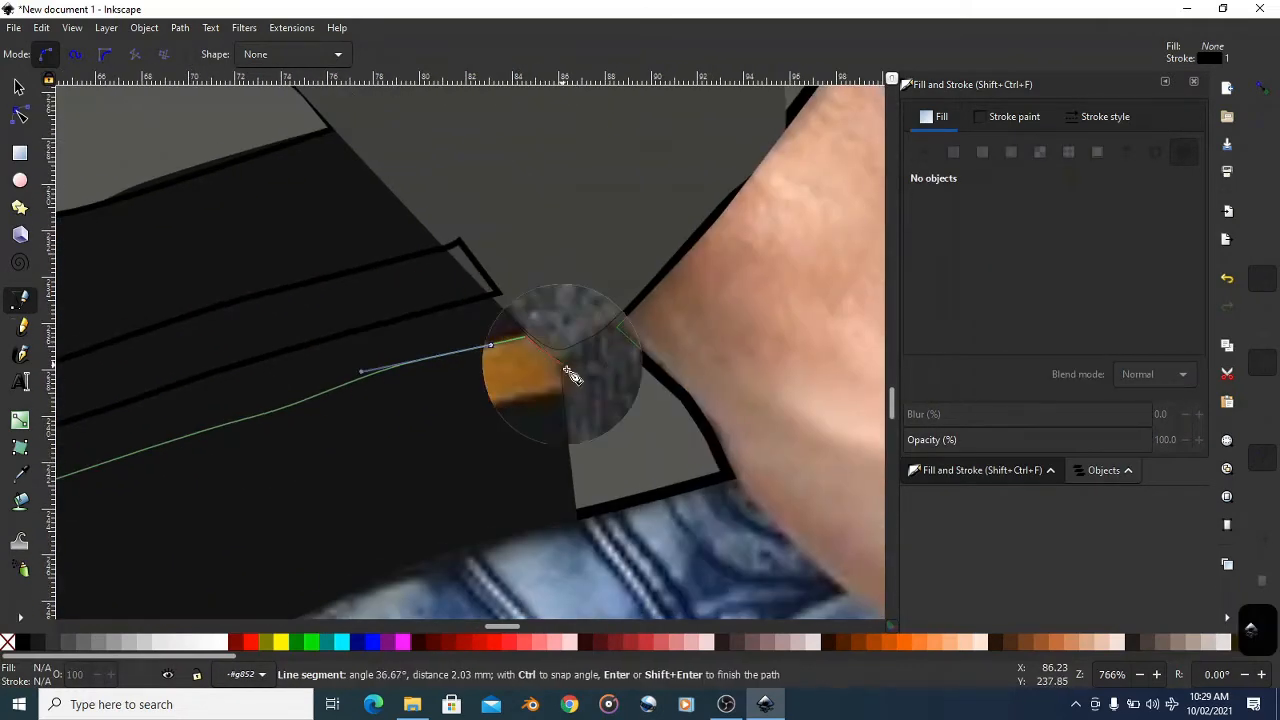
{"action": "left_click", "coordinate": [562, 401]}
{"action": "key", "text": "space"}
{"action": "left_click_drag", "start_coordinate": [443, 397], "coordinate": [403, 399]}
{"action": "left_click", "coordinate": [371, 401]}
{"action": "left_click", "coordinate": [338, 350]}
- Select both waistband stripes and fill them with yellow-orange edb54aff sampled from the jacket's number 2
{"action": "scroll", "coordinate": [330, 370], "scroll_direction": "down", "scroll_amount": 1}
{"action": "key", "text": "s"}
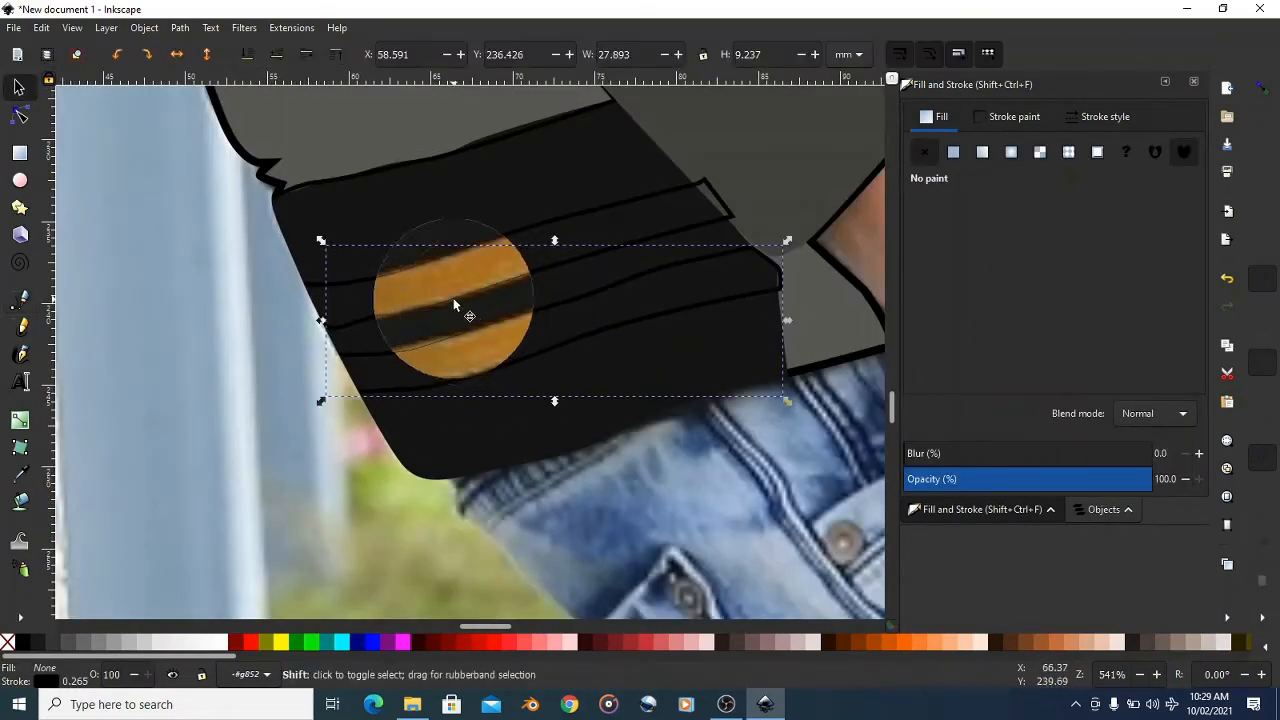
{"action": "left_click", "coordinate": [453, 298], "text": "shift"}
{"action": "scroll", "coordinate": [521, 384], "scroll_direction": "down", "scroll_amount": 1}
{"action": "scroll", "coordinate": [583, 452], "scroll_direction": "up", "scroll_amount": 2}
{"action": "left_click", "coordinate": [953, 157]}
{"action": "scroll", "coordinate": [608, 406], "scroll_direction": "up", "scroll_amount": 3}
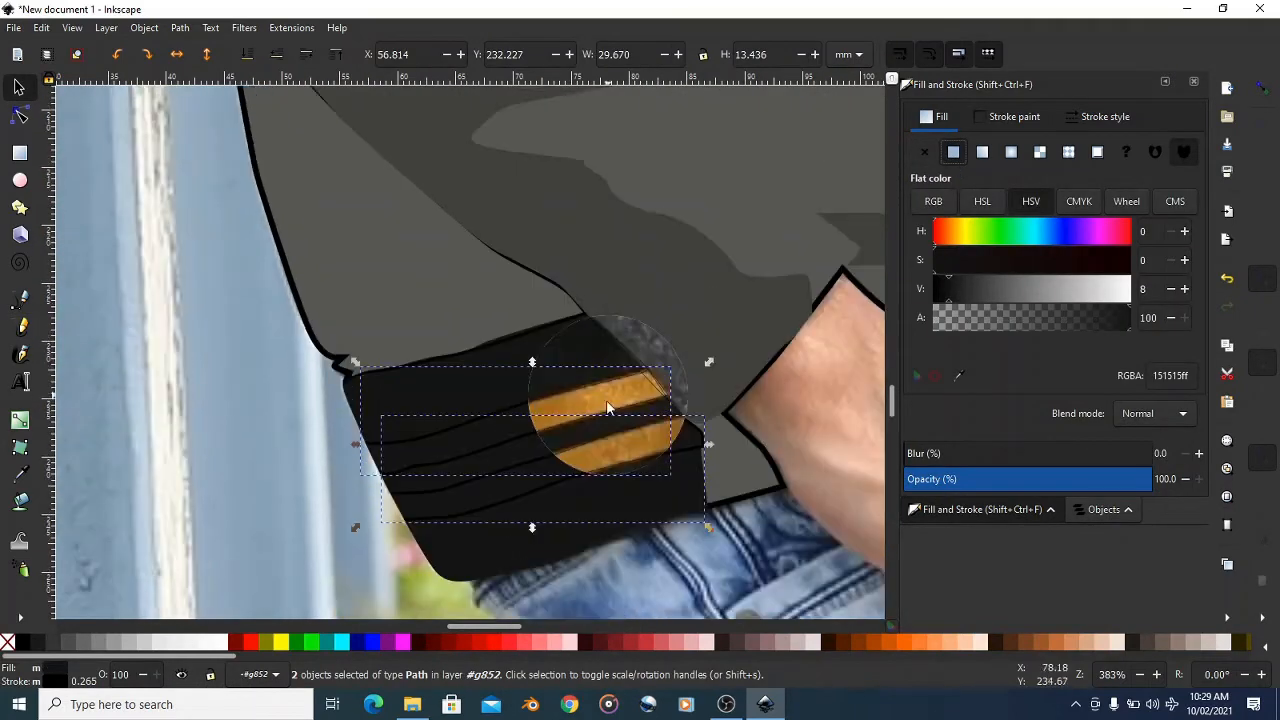
{"action": "scroll", "coordinate": [600, 405], "scroll_direction": "down", "scroll_amount": 1}
{"action": "scroll", "coordinate": [594, 423], "scroll_direction": "down", "scroll_amount": 1}
{"action": "scroll", "coordinate": [665, 353], "scroll_direction": "up", "scroll_amount": 9}
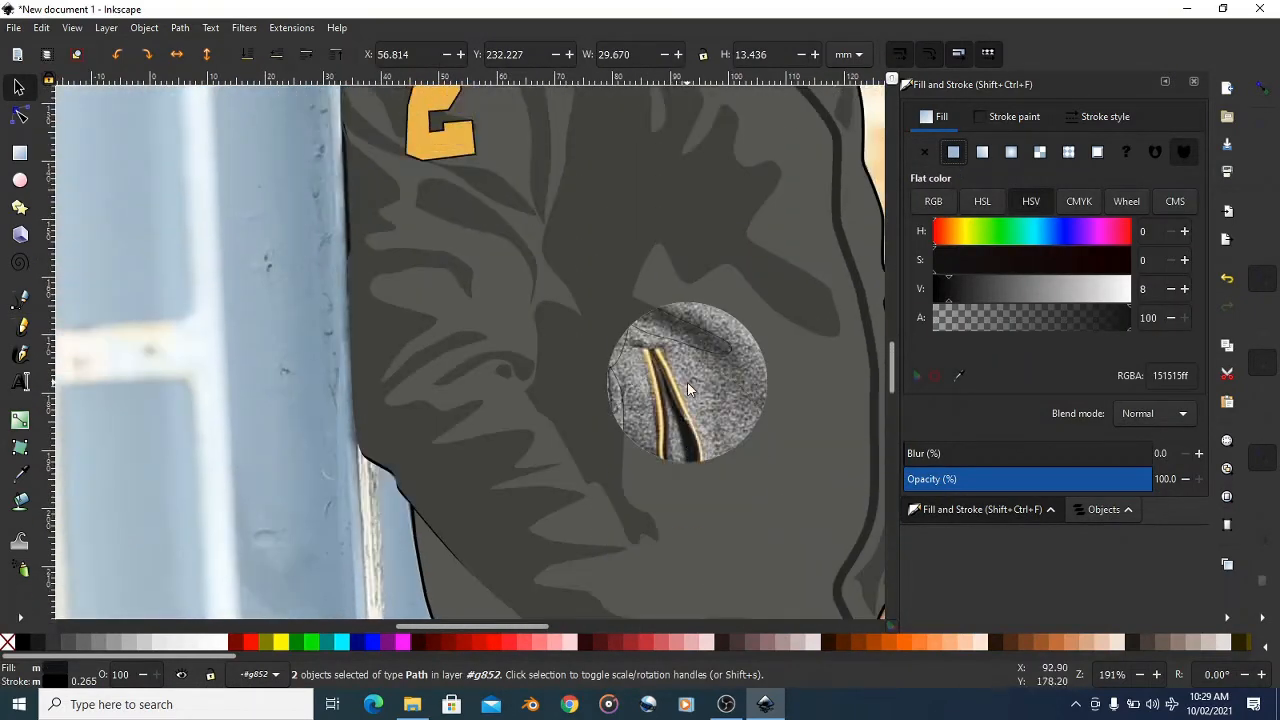
{"action": "left_click", "coordinate": [961, 377]}
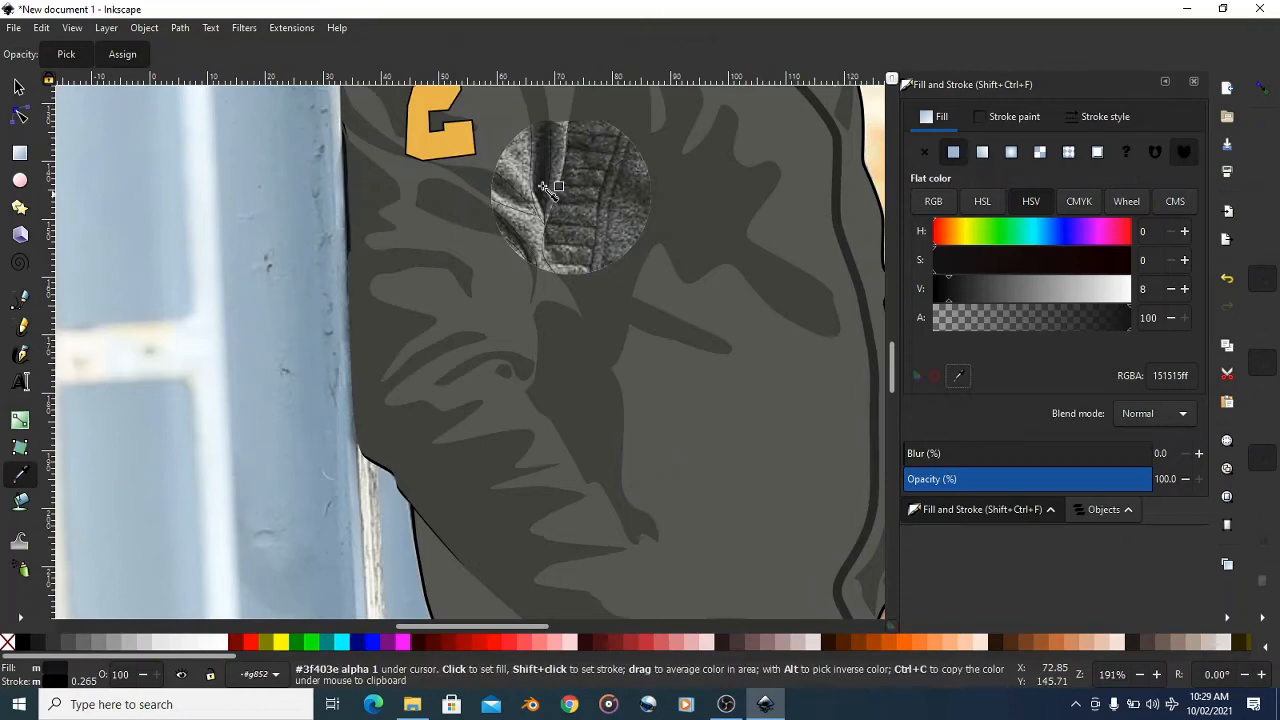
{"action": "left_click", "coordinate": [448, 147]}
- Darken the fill of both yellow waistband stripes to d2a042ff and remove their stroke
{"action": "scroll", "coordinate": [574, 242], "scroll_direction": "down", "scroll_amount": 4}
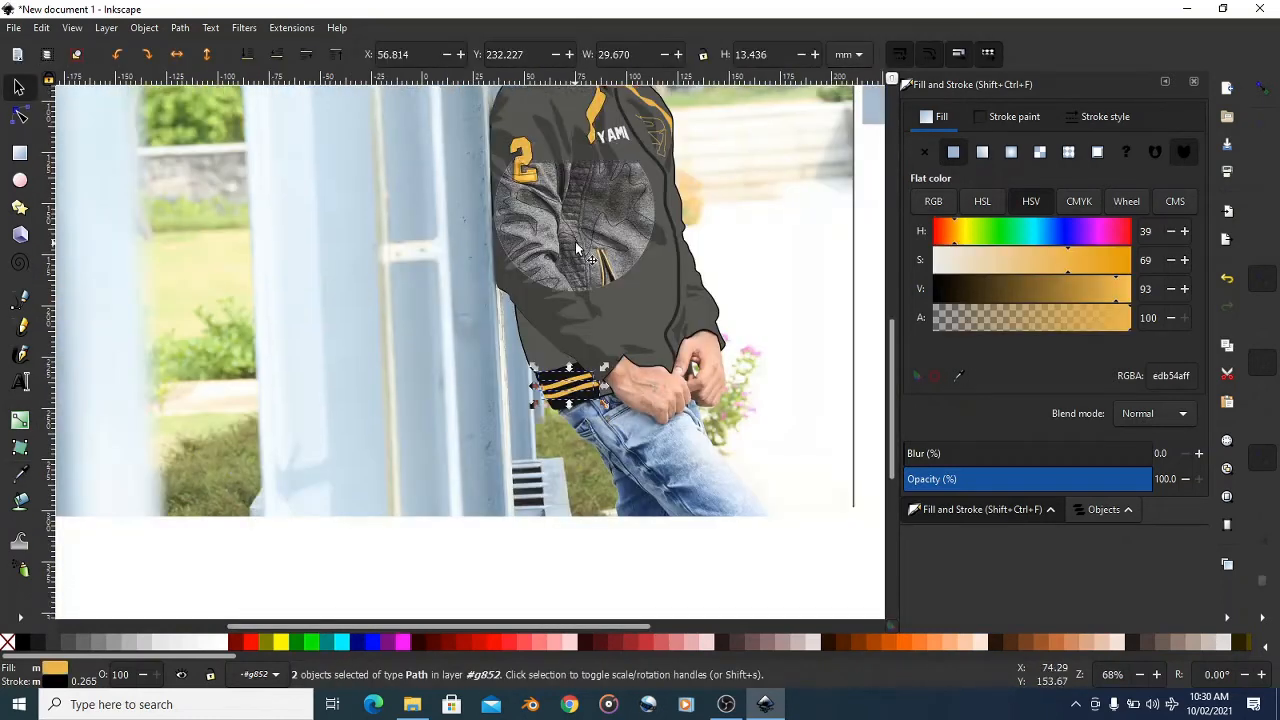
{"action": "scroll", "coordinate": [606, 340], "scroll_direction": "up", "scroll_amount": 3}
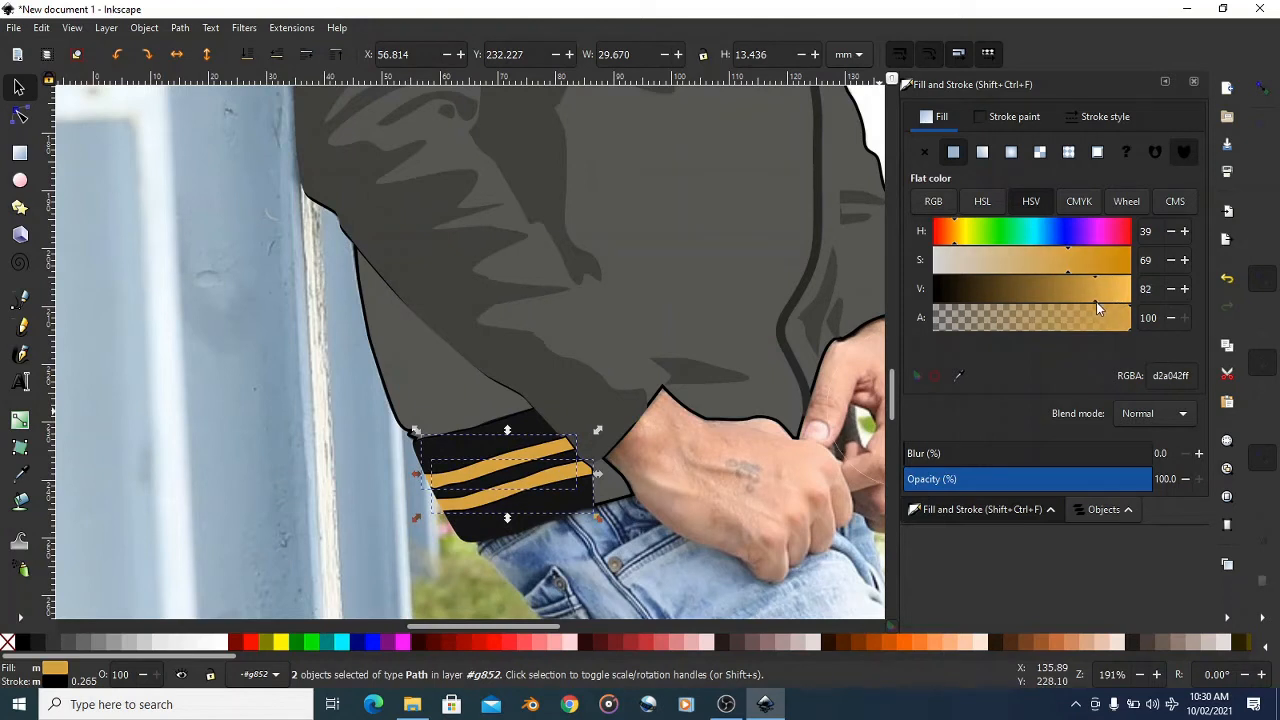
{"action": "left_click", "coordinate": [1003, 116]}
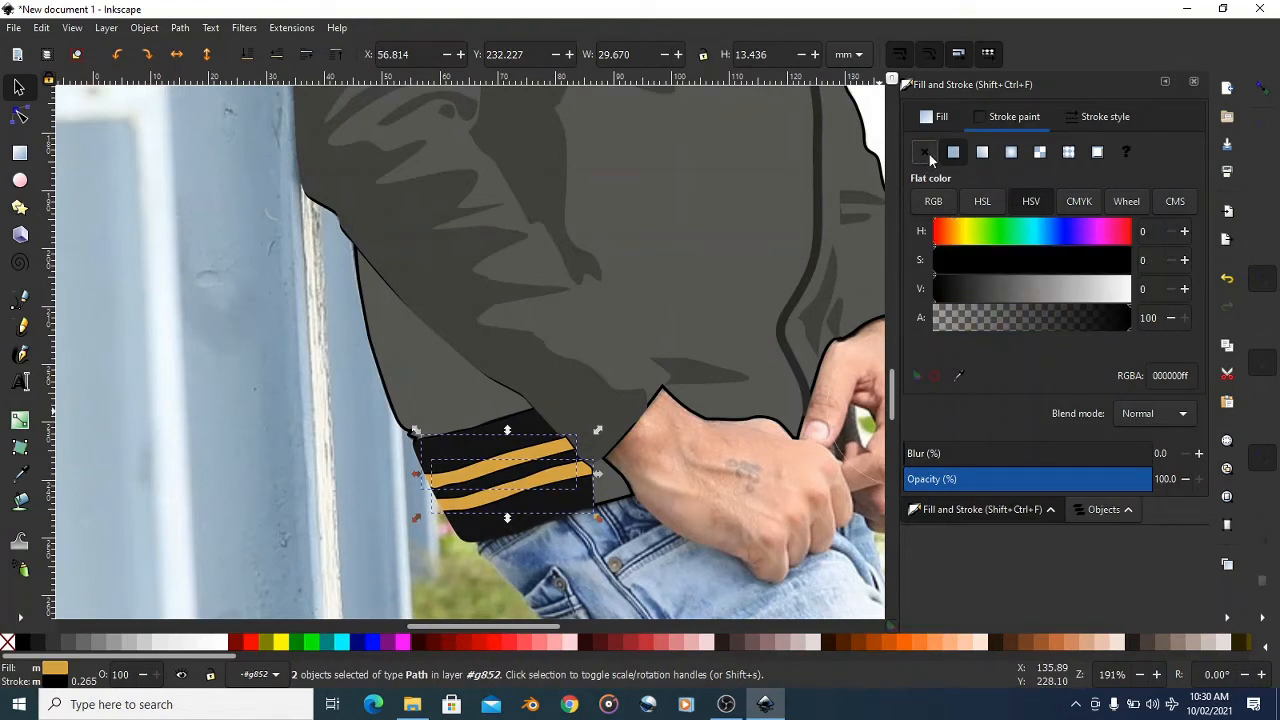
{"action": "left_click", "coordinate": [926, 152]}
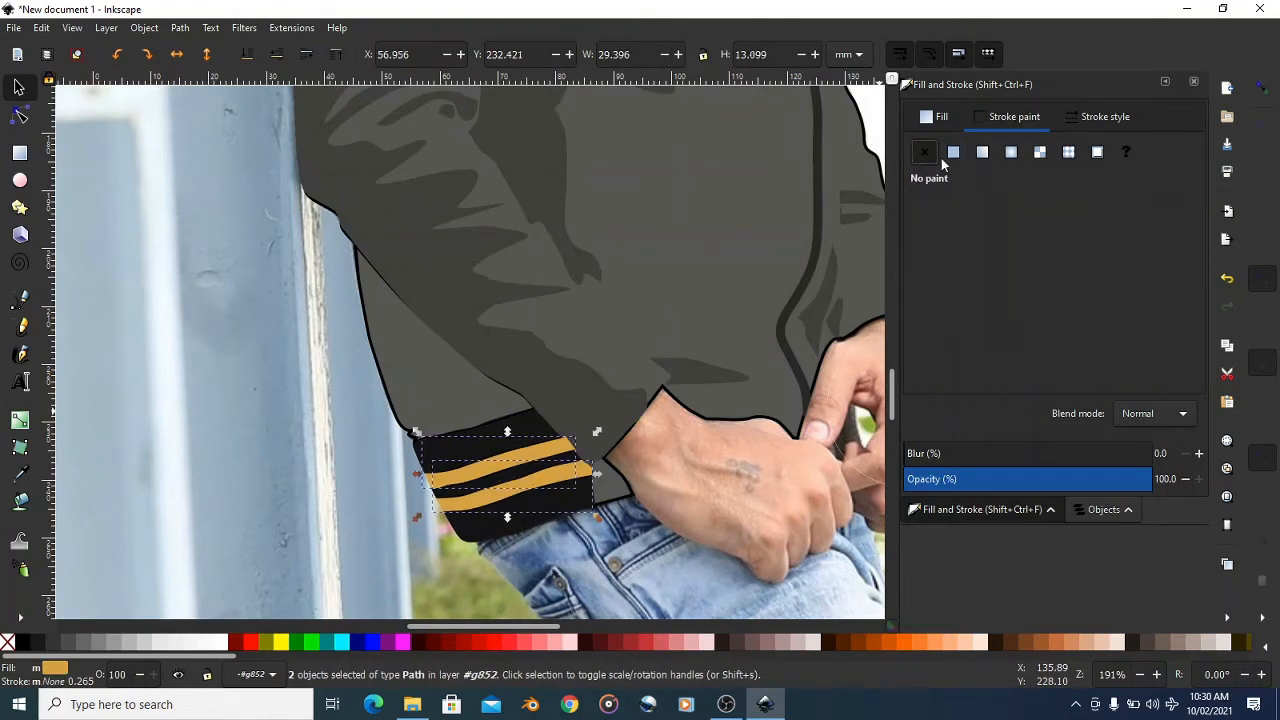
{"action": "left_click", "coordinate": [544, 309]}
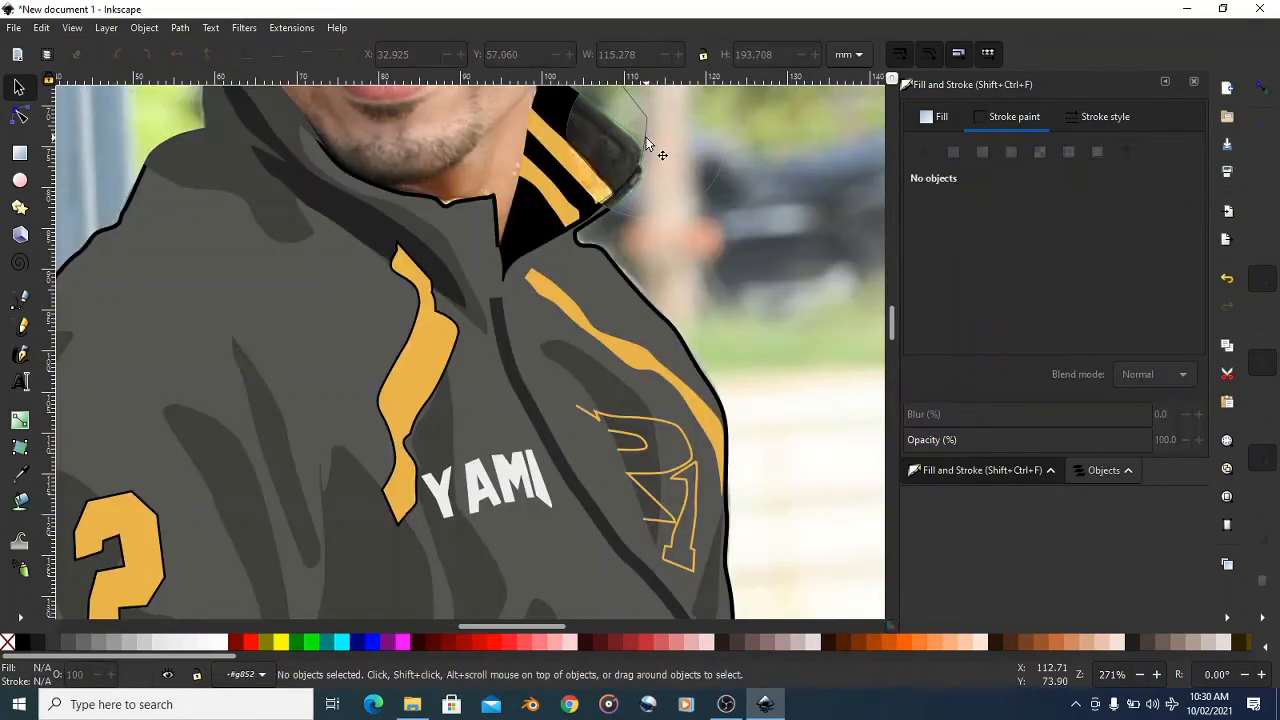
- Set both the stroke and the fill of the black inner collar path to 151515ff, sampled from the dark waistband
{"action": "left_click", "coordinate": [645, 145]}
{"action": "scroll", "coordinate": [622, 336], "scroll_direction": "down", "scroll_amount": 8}
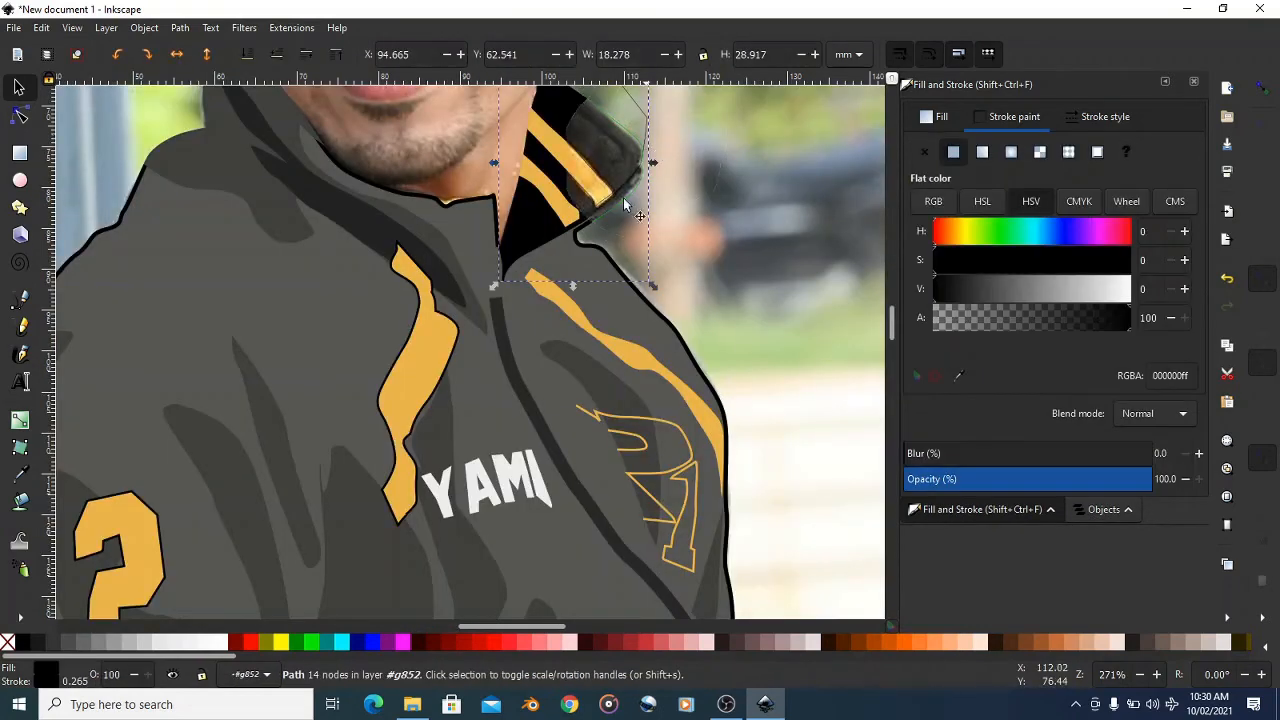
{"action": "scroll", "coordinate": [612, 335], "scroll_direction": "down", "scroll_amount": 8}
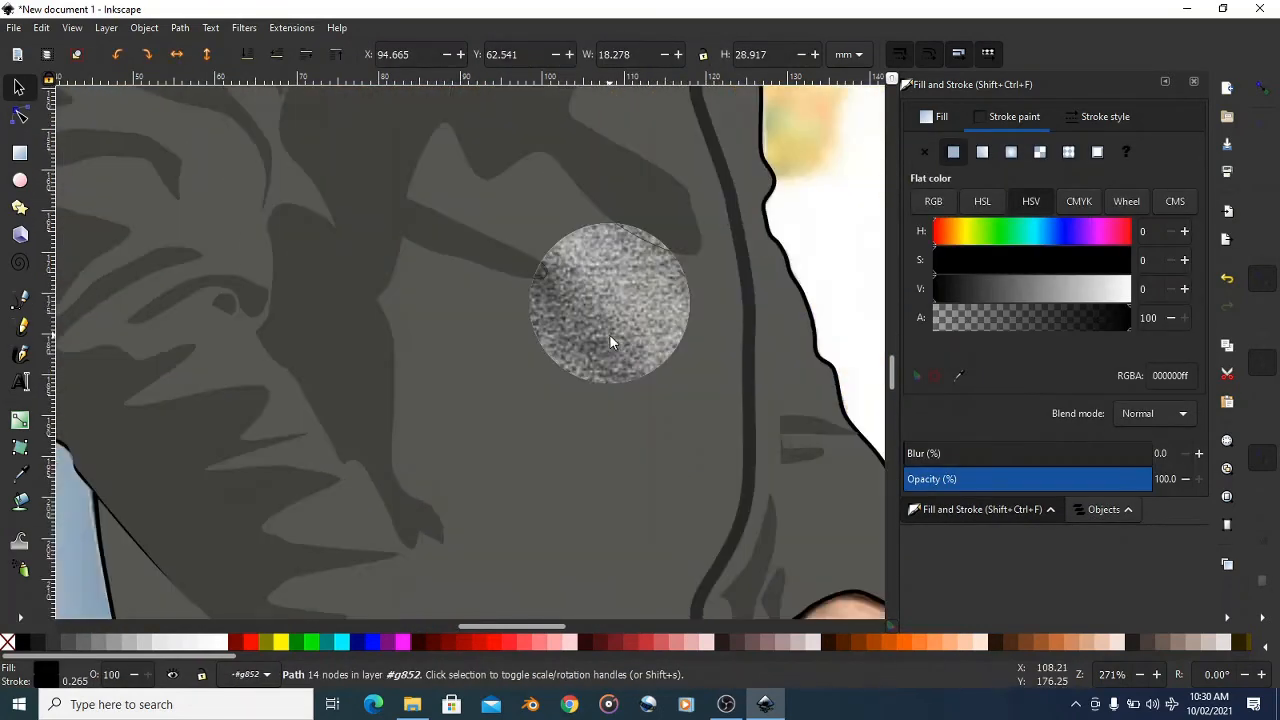
{"action": "left_click", "coordinate": [958, 377]}
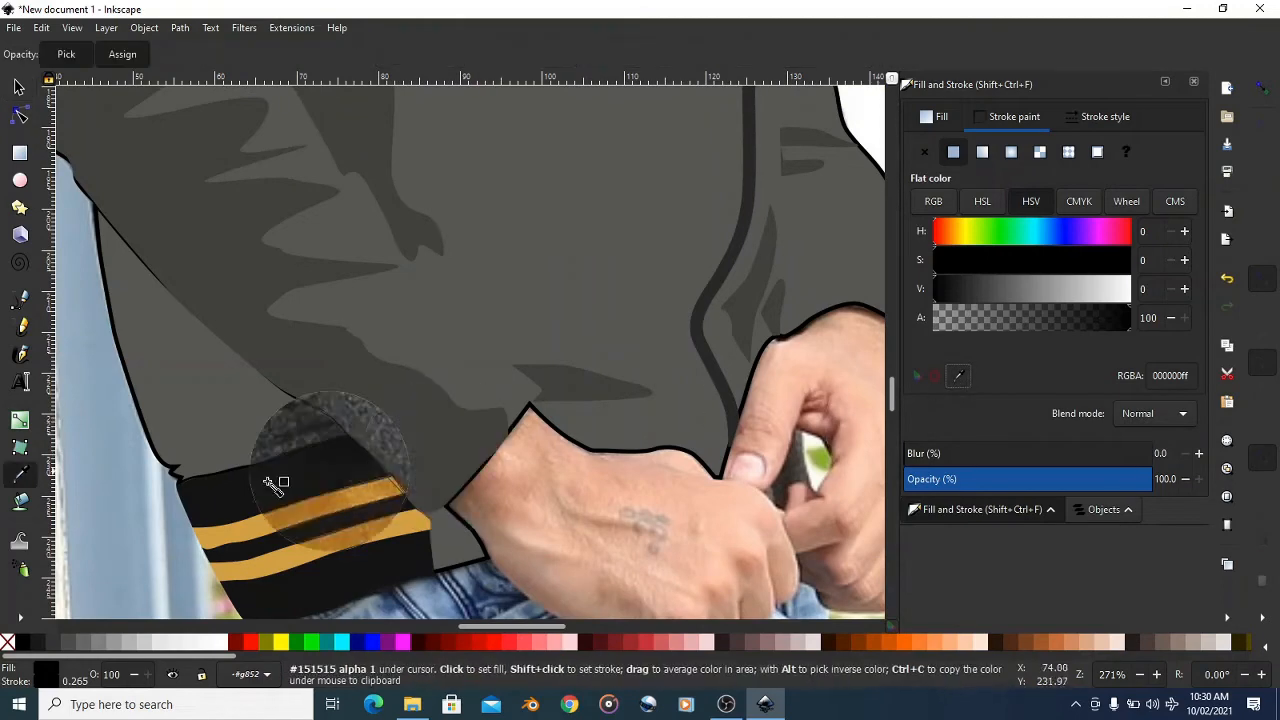
{"action": "left_click", "coordinate": [253, 481]}
{"action": "scroll", "coordinate": [552, 478], "scroll_direction": "up", "scroll_amount": 10}
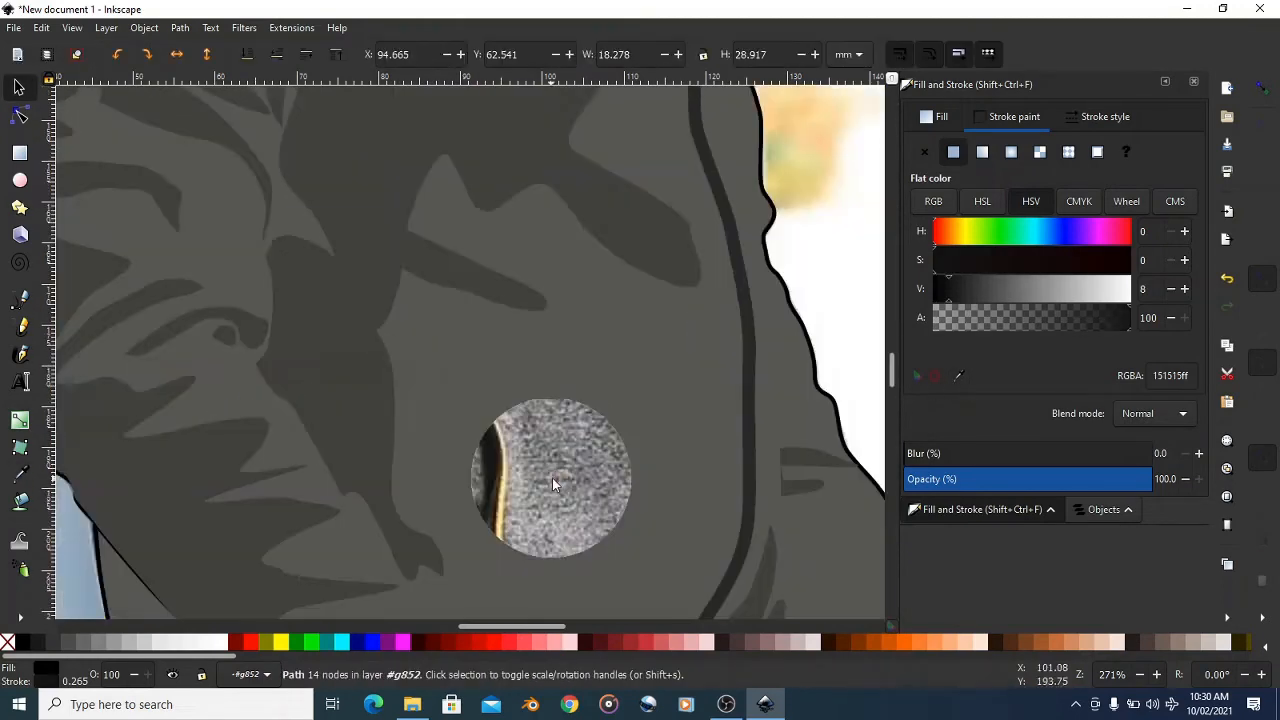
{"action": "scroll", "coordinate": [641, 339], "scroll_direction": "up", "scroll_amount": 10}
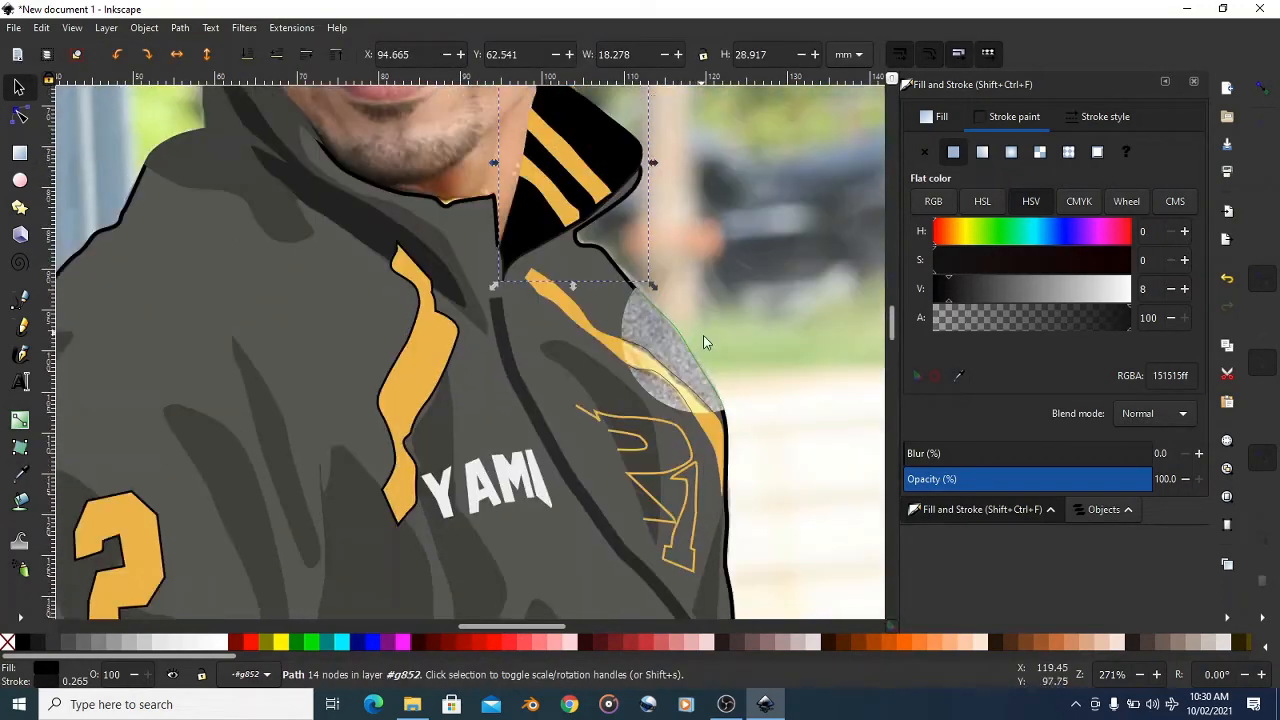
{"action": "scroll", "coordinate": [690, 320], "scroll_direction": "down", "scroll_amount": 4}
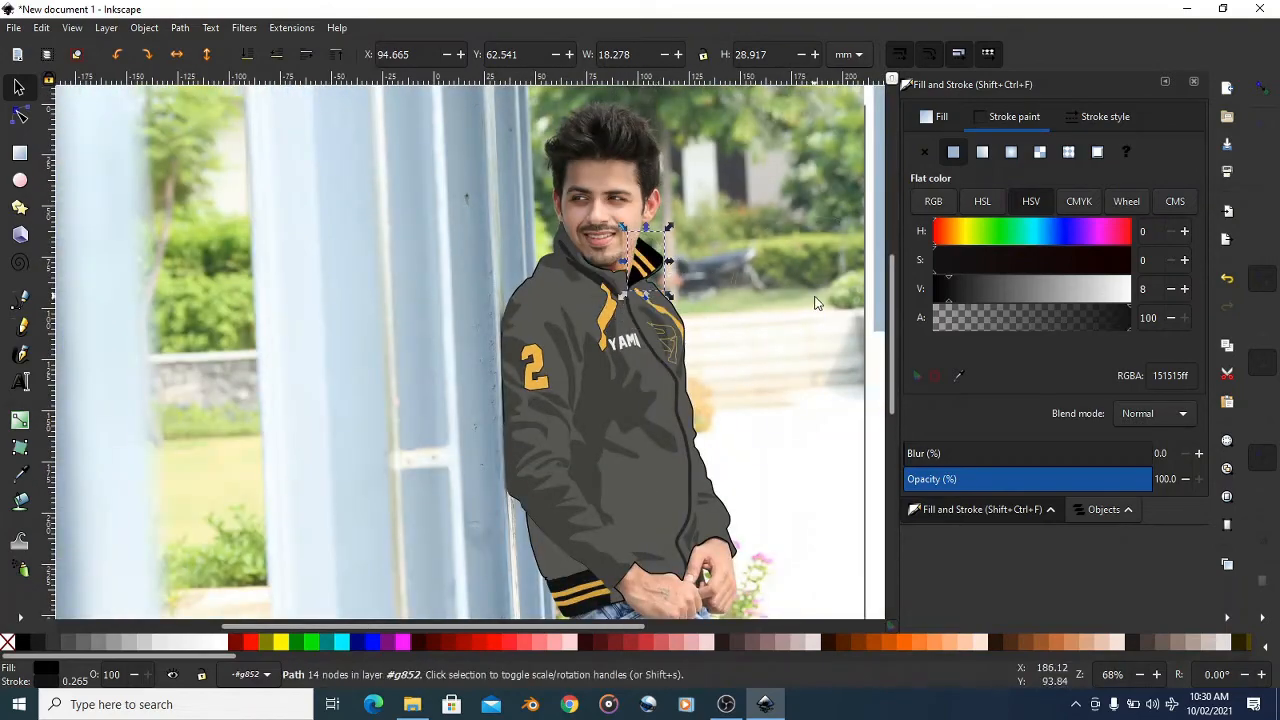
{"action": "scroll", "coordinate": [680, 500], "scroll_direction": "up", "scroll_amount": 3}
{"action": "scroll", "coordinate": [620, 420], "scroll_direction": "up", "scroll_amount": 1}
{"action": "scroll", "coordinate": [479, 433], "scroll_direction": "down", "scroll_amount": 3}
{"action": "scroll", "coordinate": [490, 260], "scroll_direction": "up", "scroll_amount": 5}
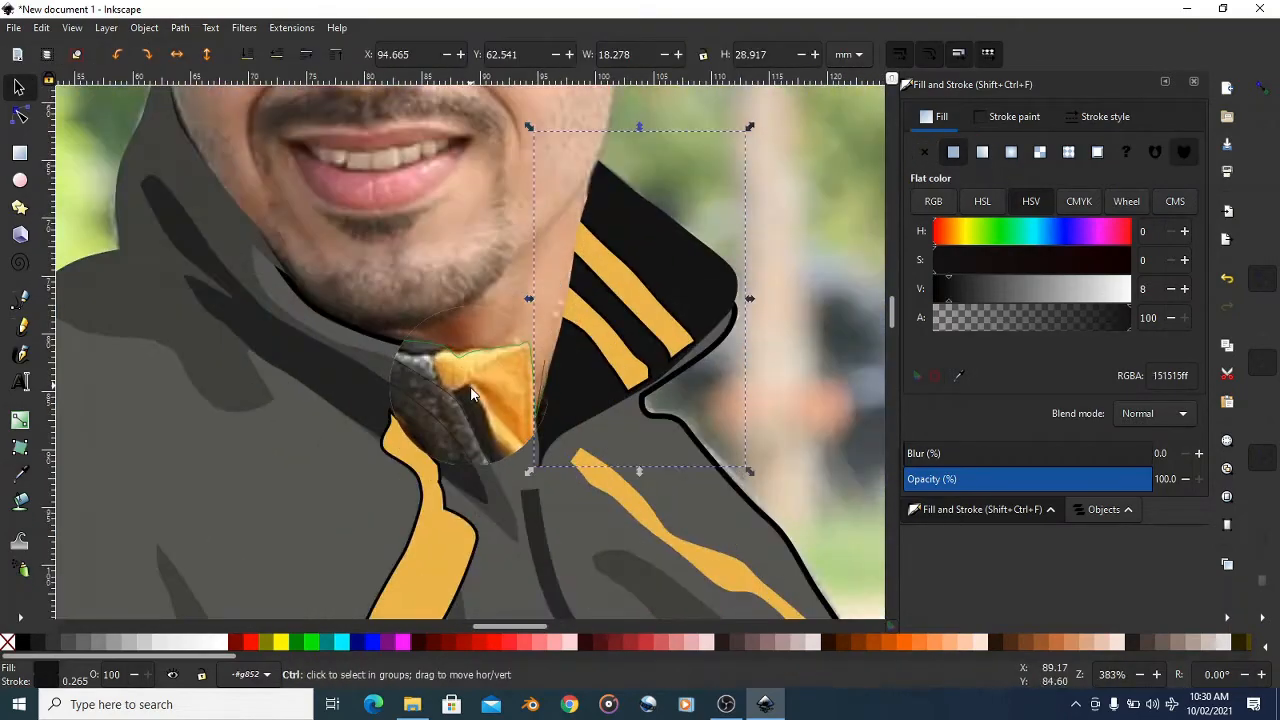
- Trace the yellow collar lining below the chin, down to the top of the zip, as a closed curved path
{"action": "left_click", "coordinate": [22, 298]}
{"action": "scroll", "coordinate": [500, 470], "scroll_direction": "up", "scroll_amount": 2}
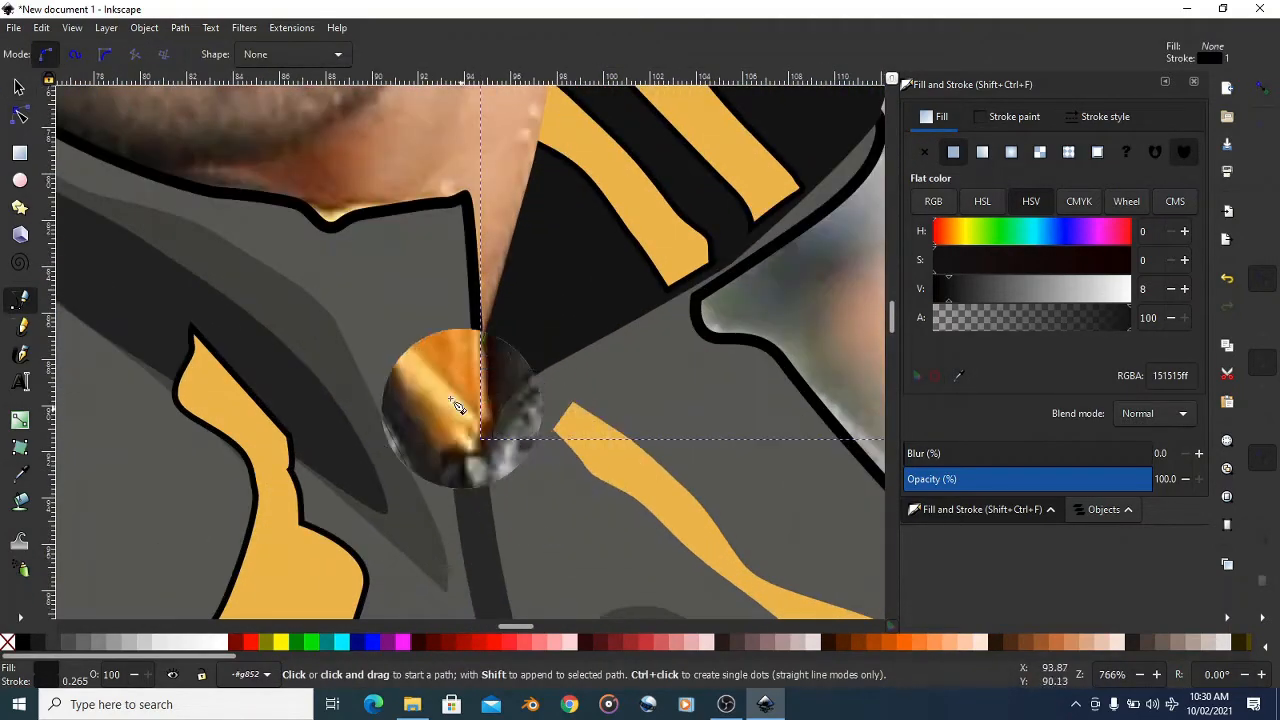
{"action": "left_click", "coordinate": [289, 206]}
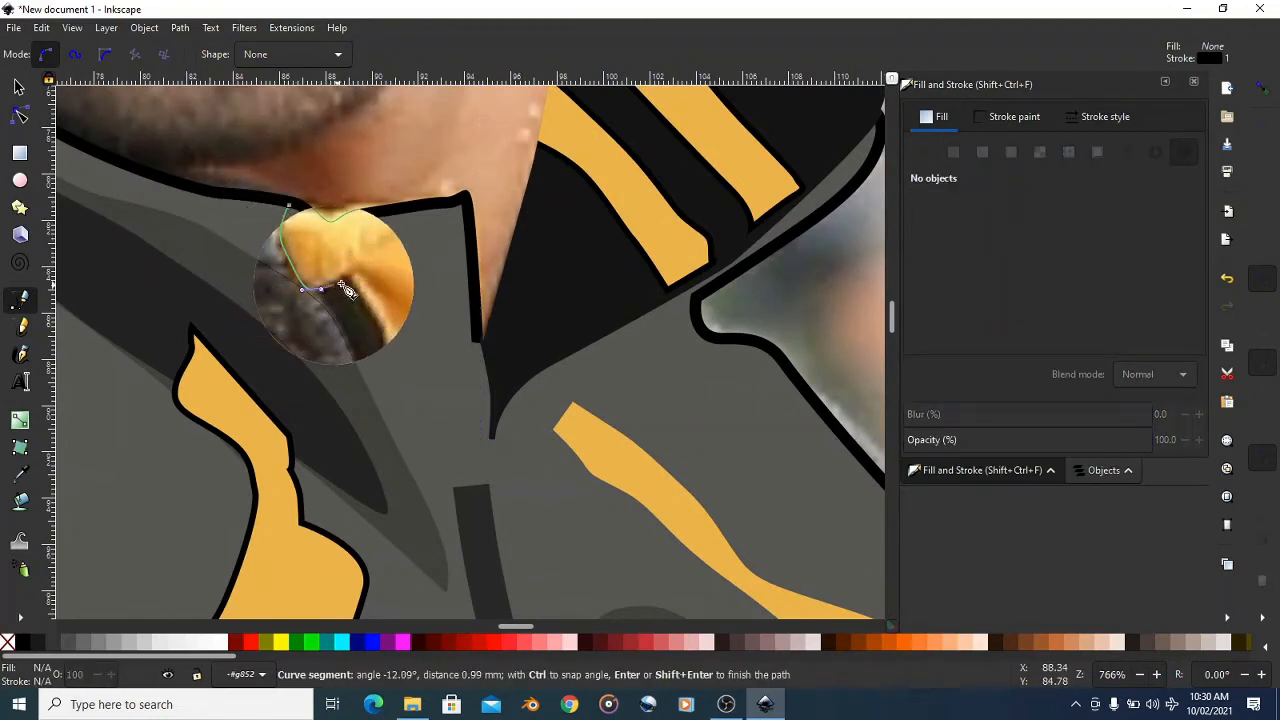
{"action": "left_click", "coordinate": [378, 313]}
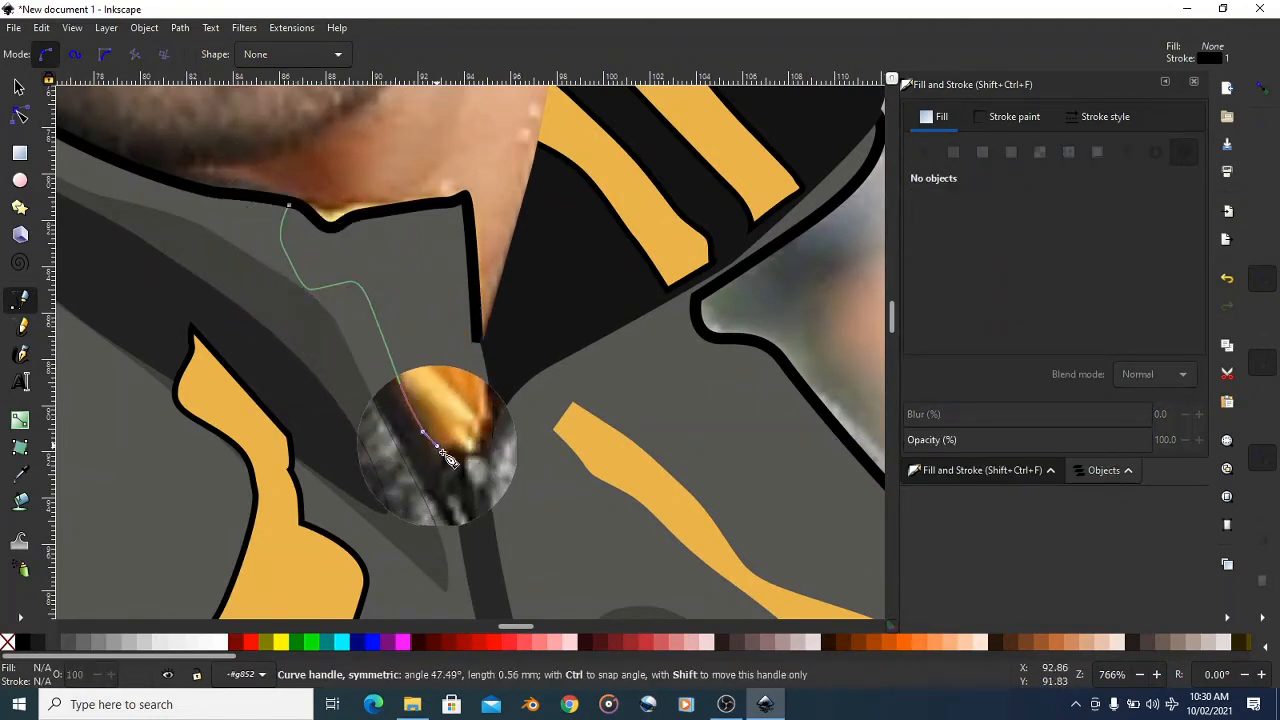
{"action": "left_click_drag", "start_coordinate": [497, 422], "coordinate": [496, 418]}
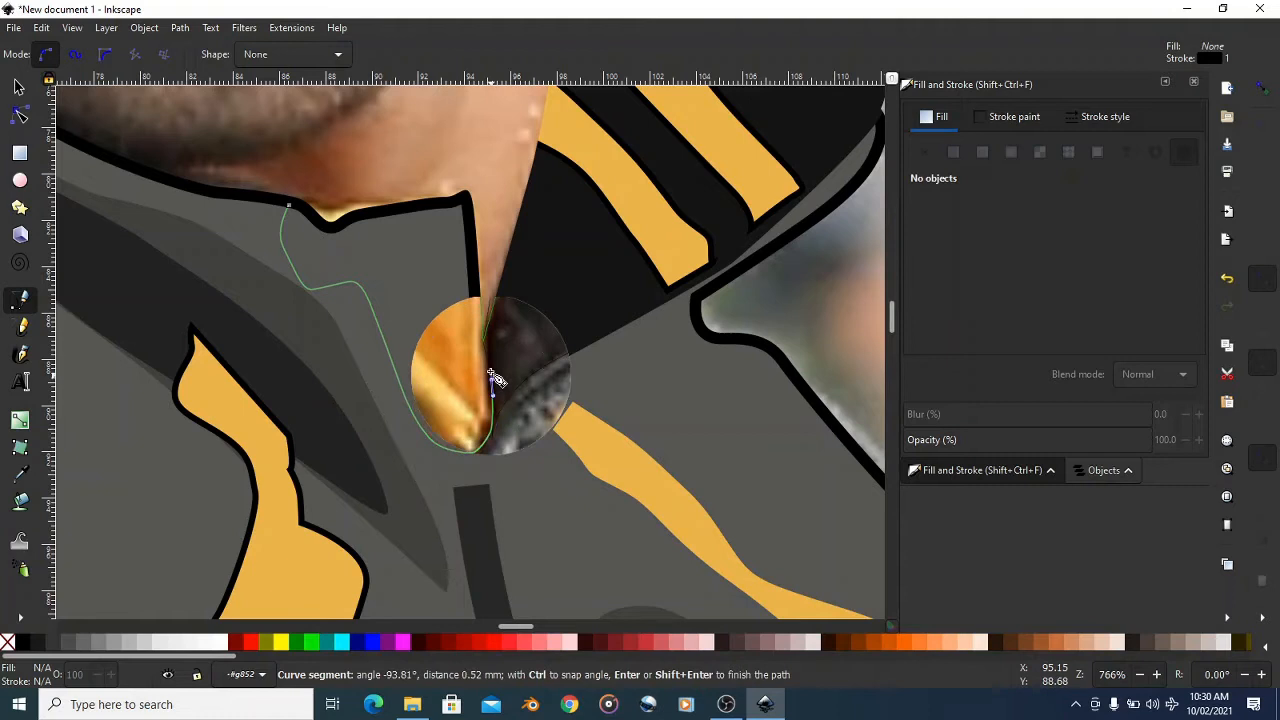
{"action": "left_click", "coordinate": [490, 325]}
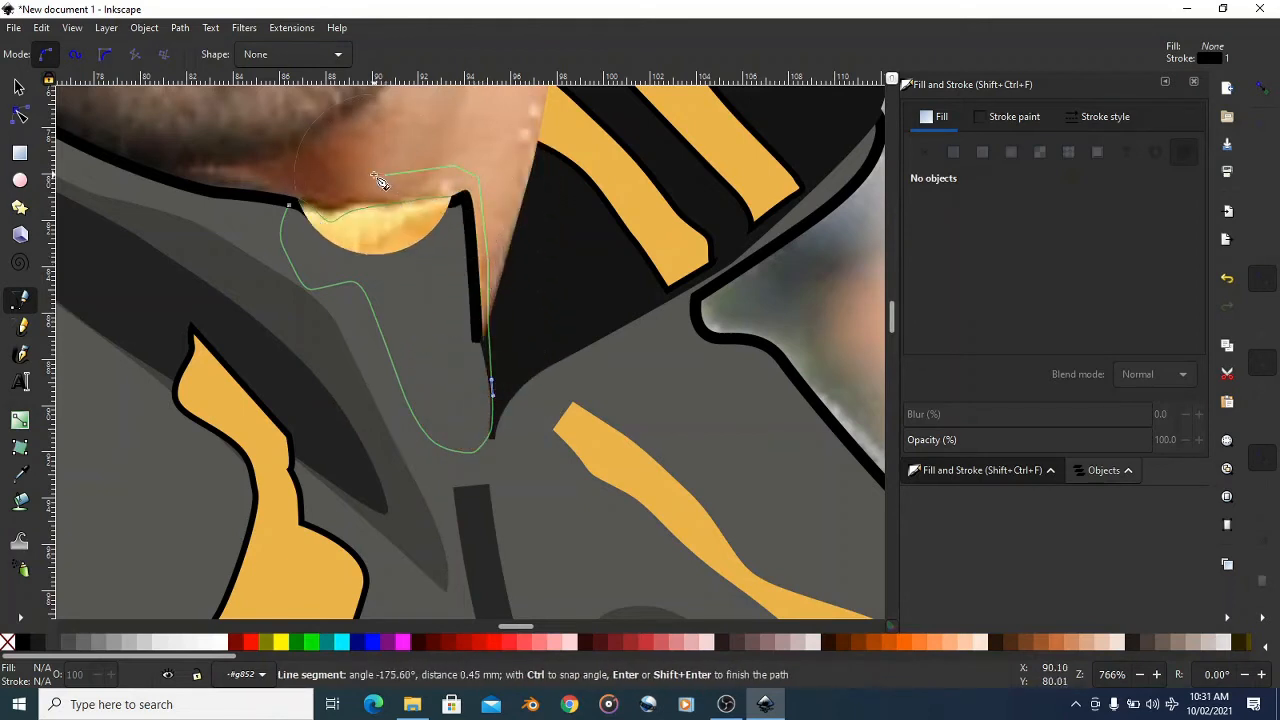
{"action": "left_click", "coordinate": [290, 209]}
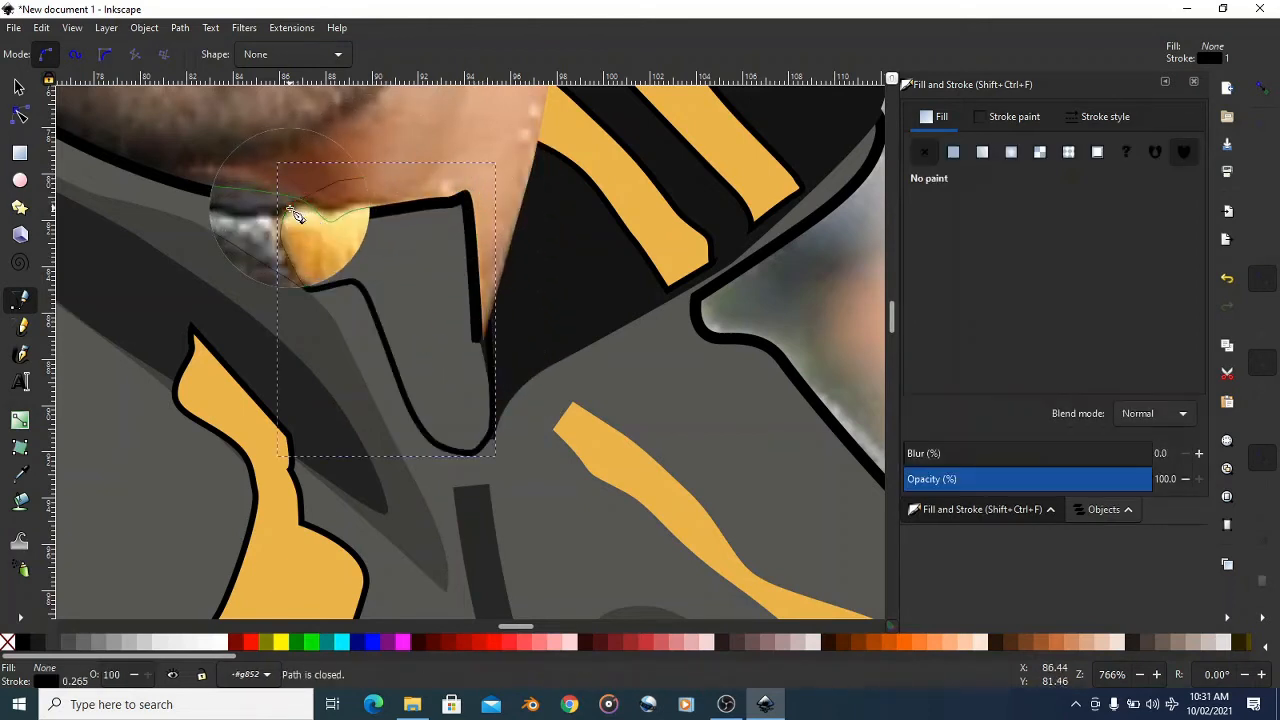
- Fill the collar lining shape with yellow-orange edb54aff sampled from the chest stripe and remove its stroke
{"action": "left_click", "coordinate": [953, 152]}
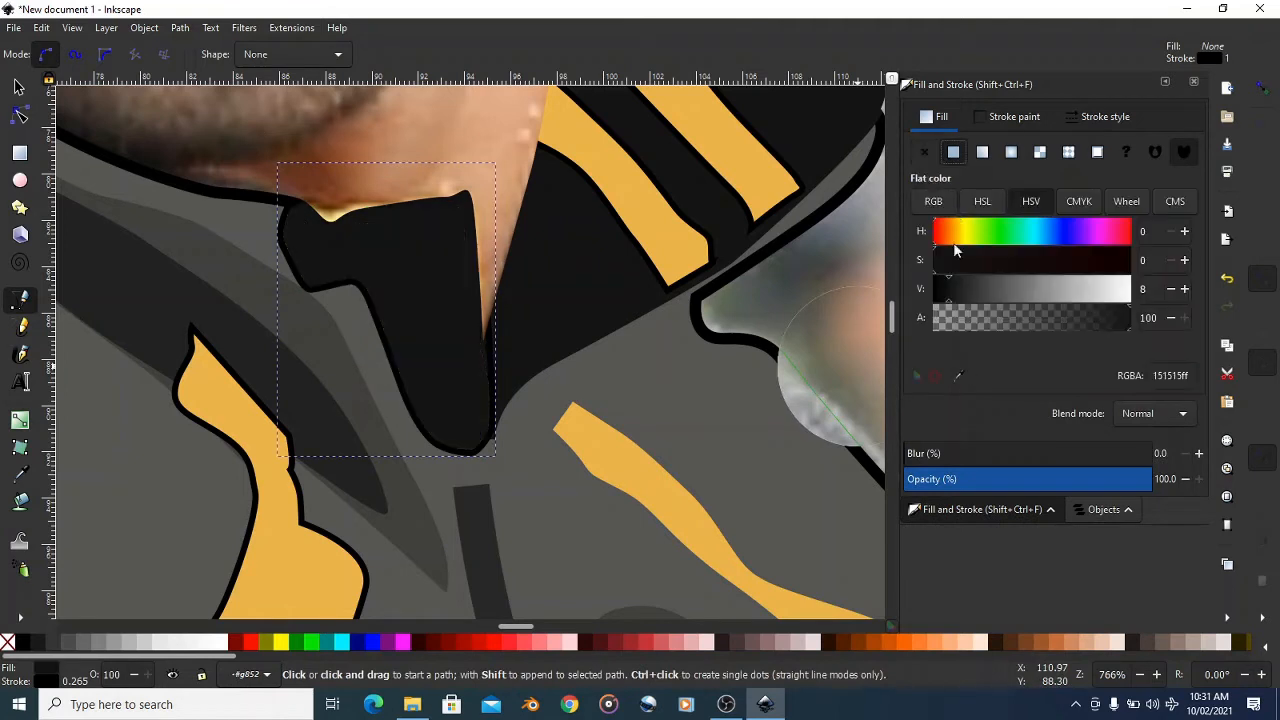
{"action": "left_click", "coordinate": [958, 376]}
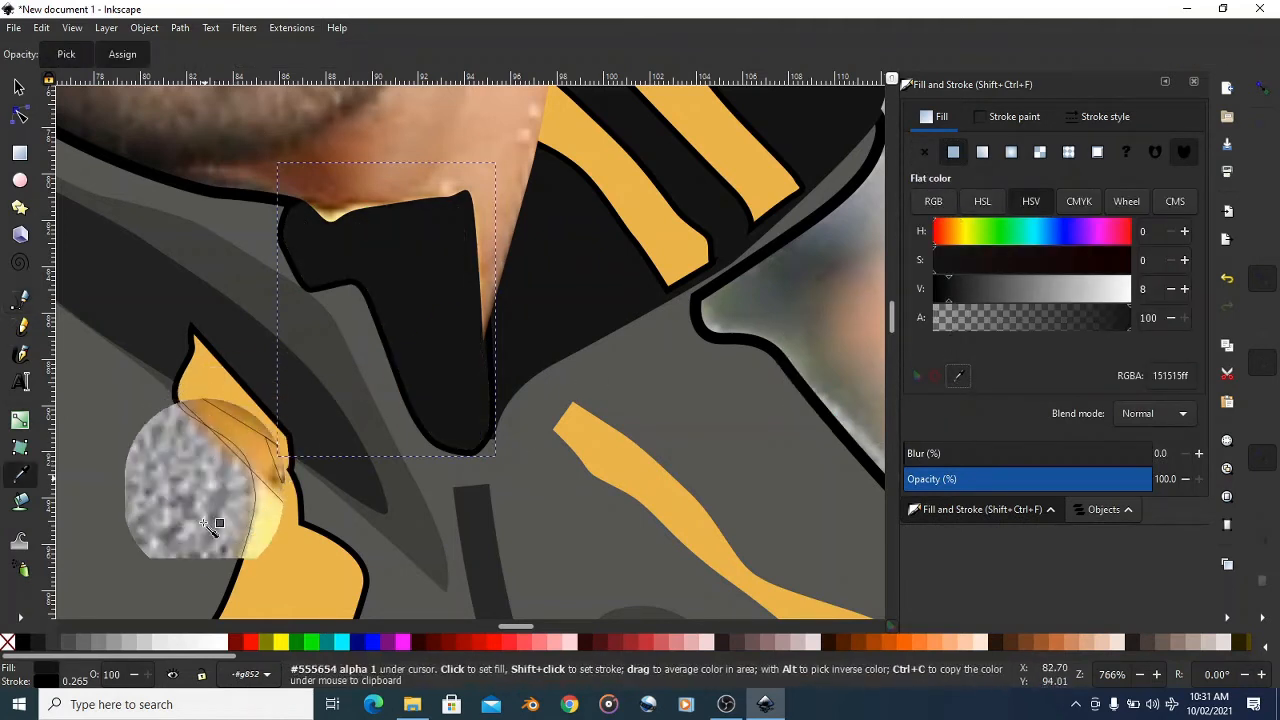
{"action": "left_click", "coordinate": [278, 556]}
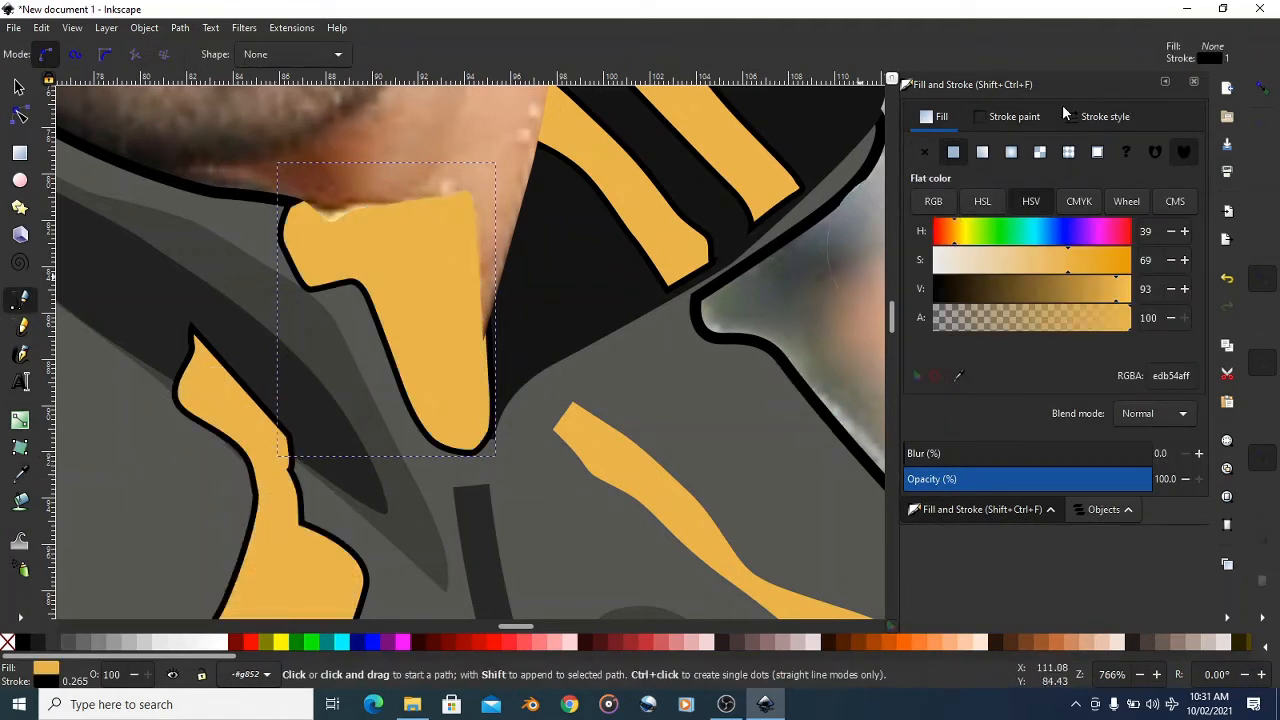
{"action": "left_click", "coordinate": [1007, 118]}
{"action": "left_click", "coordinate": [924, 152]}
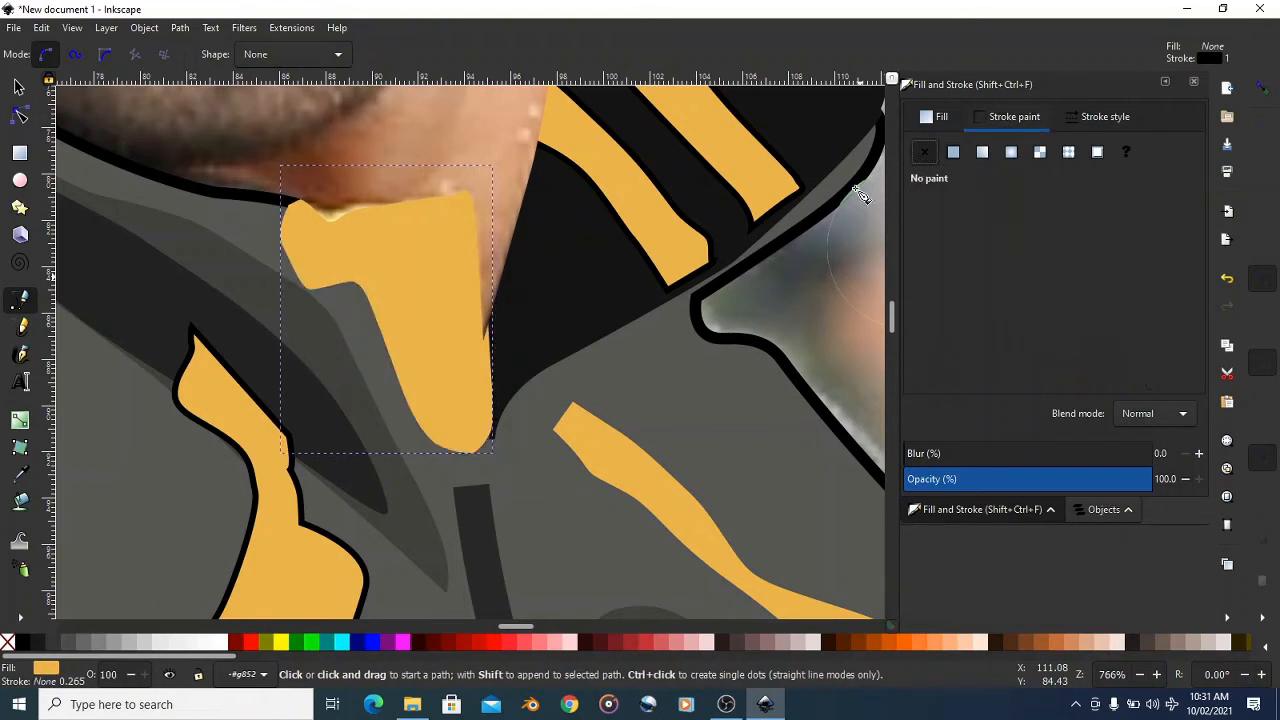
- Trace the sleeve seam as an open curved line from the chest, over the shoulder above the number 2, to the jacket's outer edge
{"action": "scroll", "coordinate": [655, 400], "scroll_direction": "down", "scroll_amount": 3}
{"action": "scroll", "coordinate": [675, 387], "scroll_direction": "down", "scroll_amount": 3}
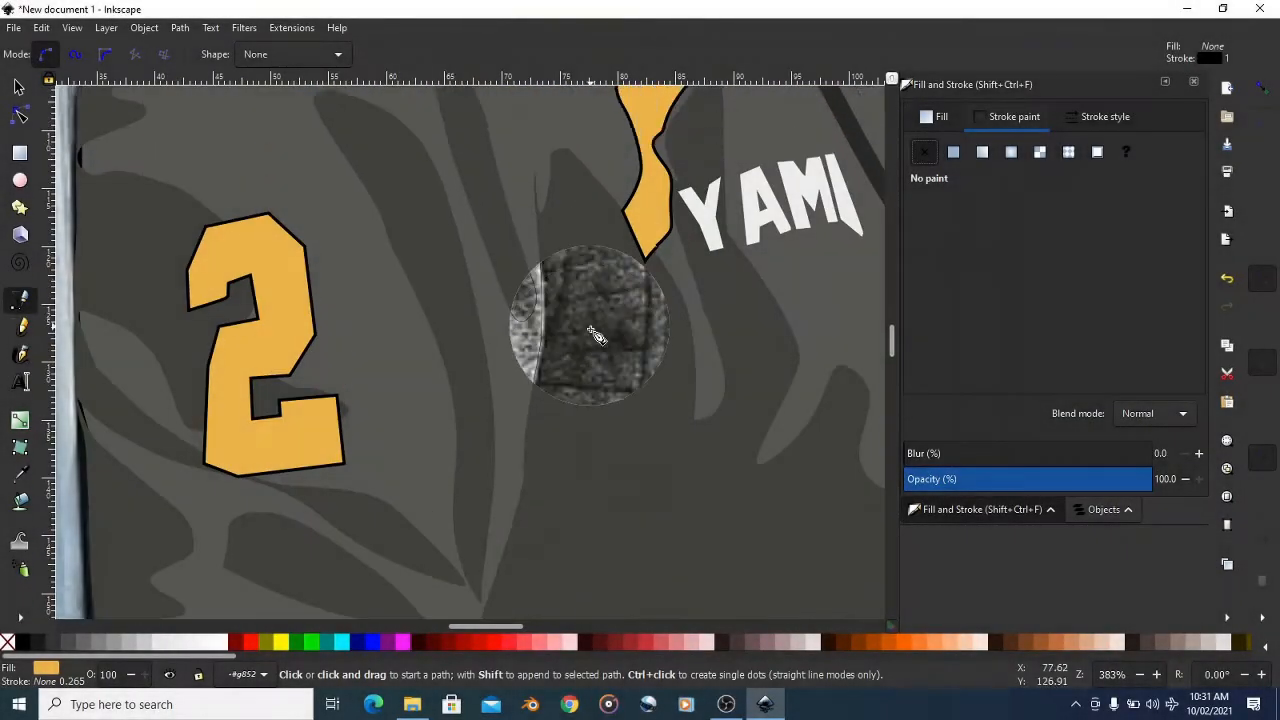
{"action": "scroll", "coordinate": [585, 350], "scroll_direction": "up", "scroll_amount": 8}
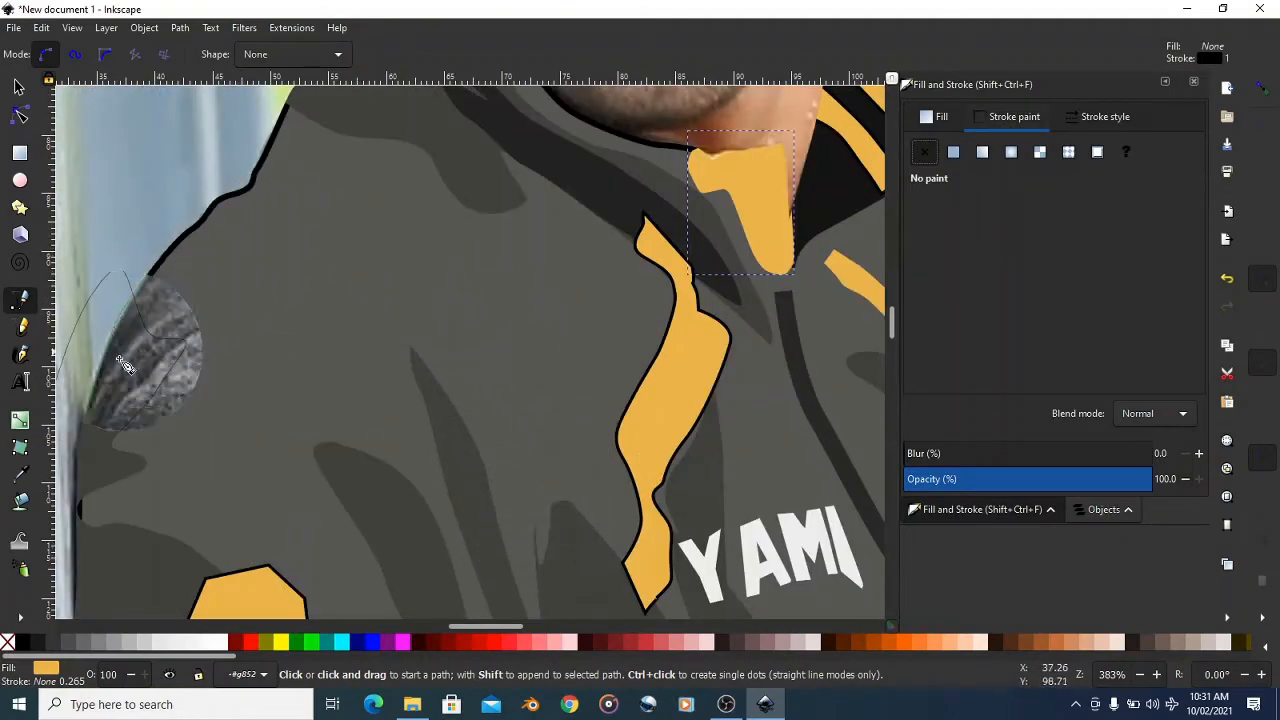
{"action": "scroll", "coordinate": [484, 355], "scroll_direction": "down", "scroll_amount": 2}
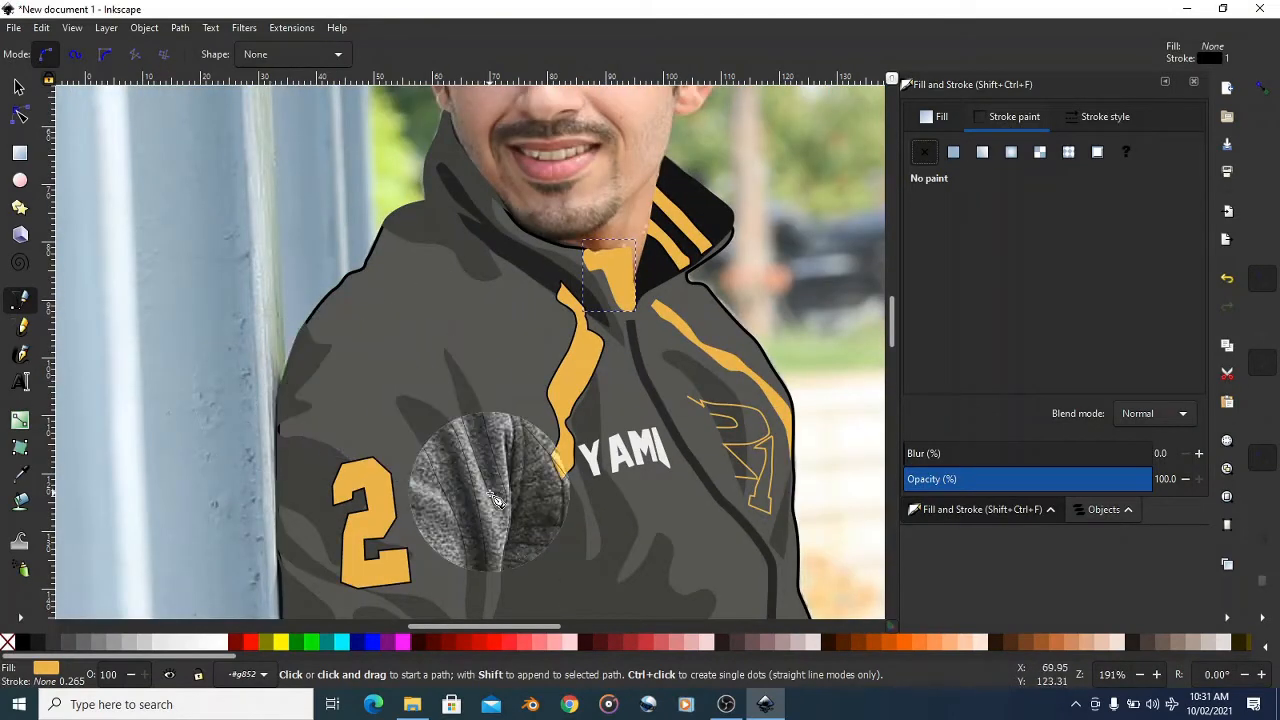
{"action": "scroll", "coordinate": [496, 527], "scroll_direction": "up", "scroll_amount": 1}
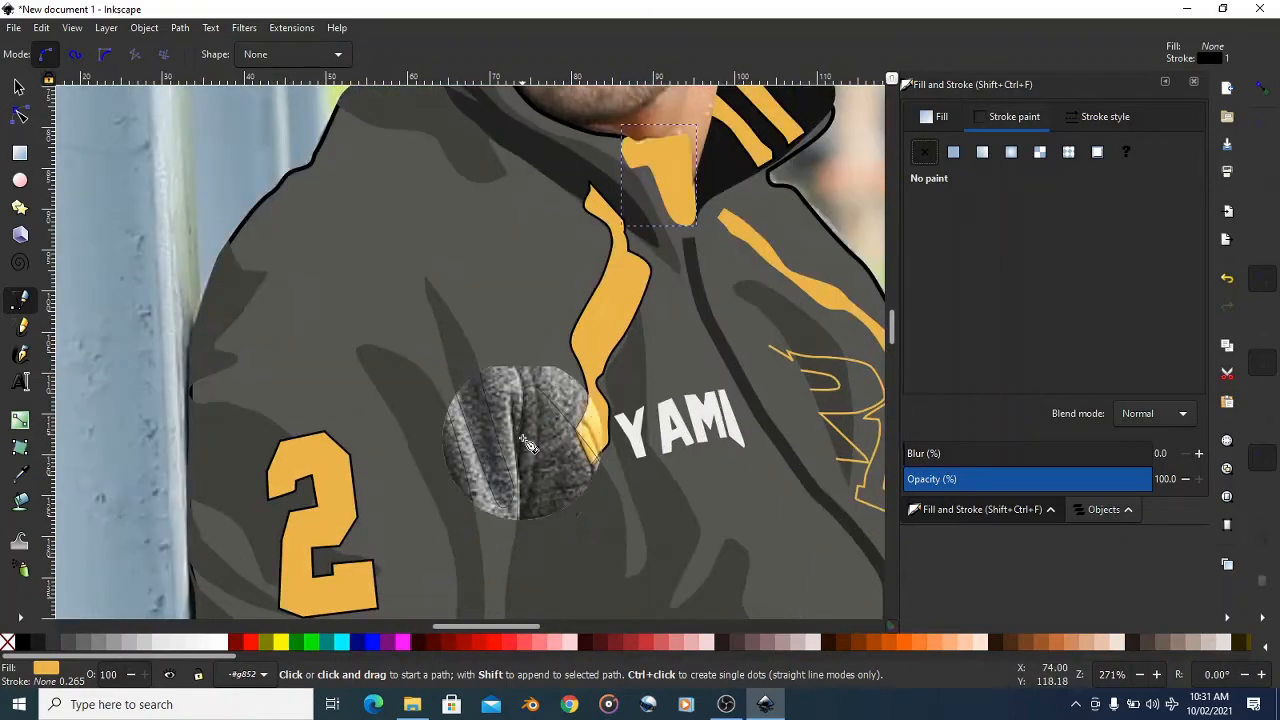
{"action": "left_click", "coordinate": [517, 461]}
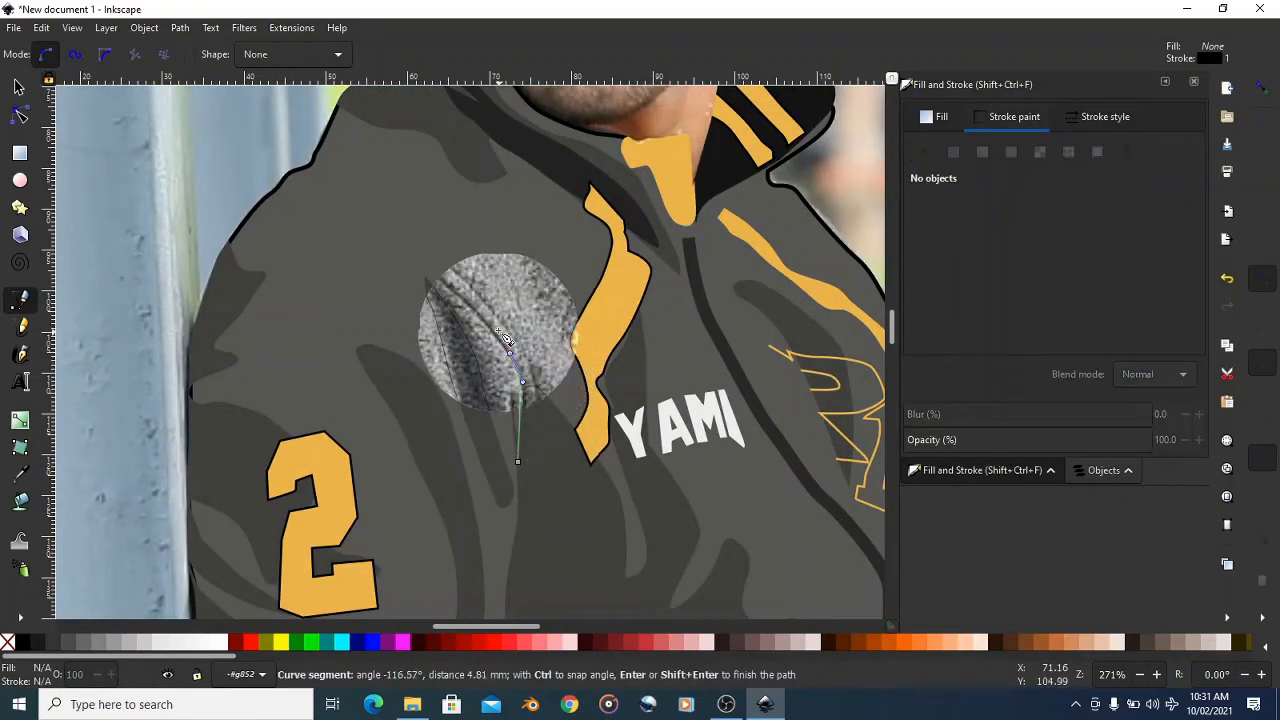
{"action": "left_click", "coordinate": [436, 276]}
{"action": "left_click_drag", "start_coordinate": [358, 252], "coordinate": [355, 251]}
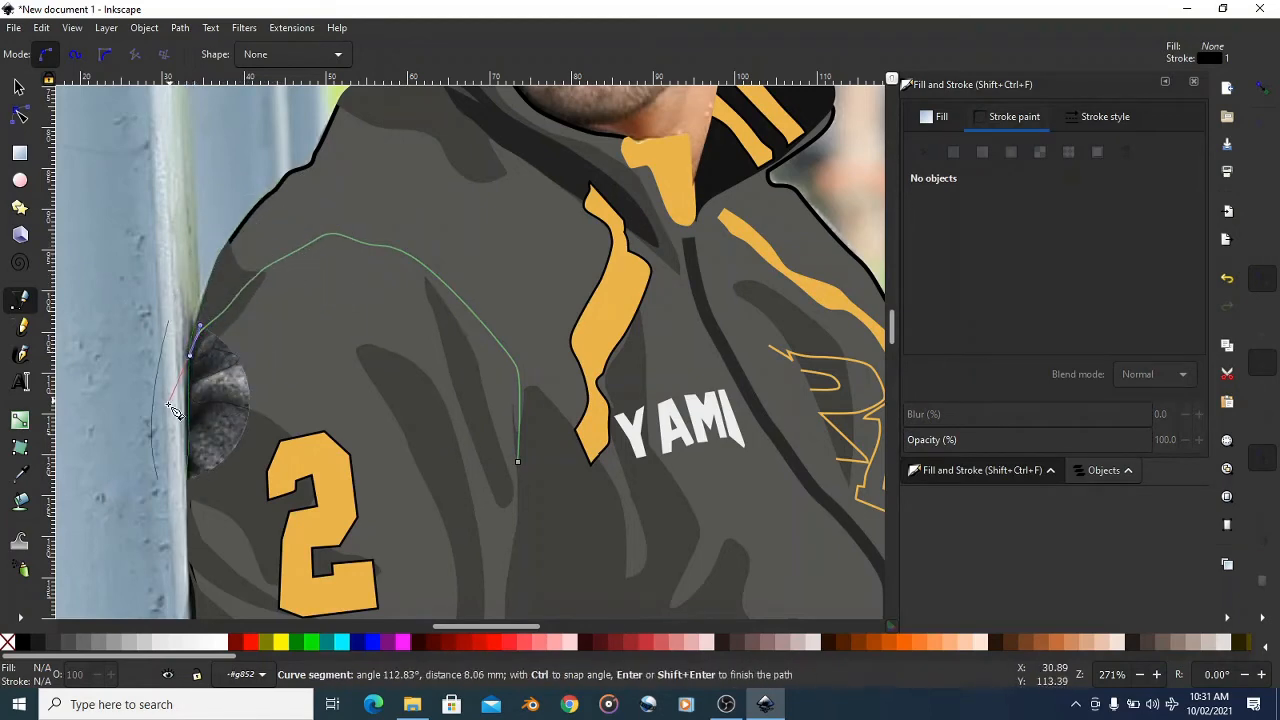
{"action": "key", "text": "Return"}
- Trace a second sleeve seam line just outside the first, running from the chest over the shoulder to the outer edge
{"action": "left_click", "coordinate": [518, 520]}
{"action": "left_click", "coordinate": [538, 415]}
{"action": "left_click", "coordinate": [520, 353]}
{"action": "left_click", "coordinate": [428, 247]}
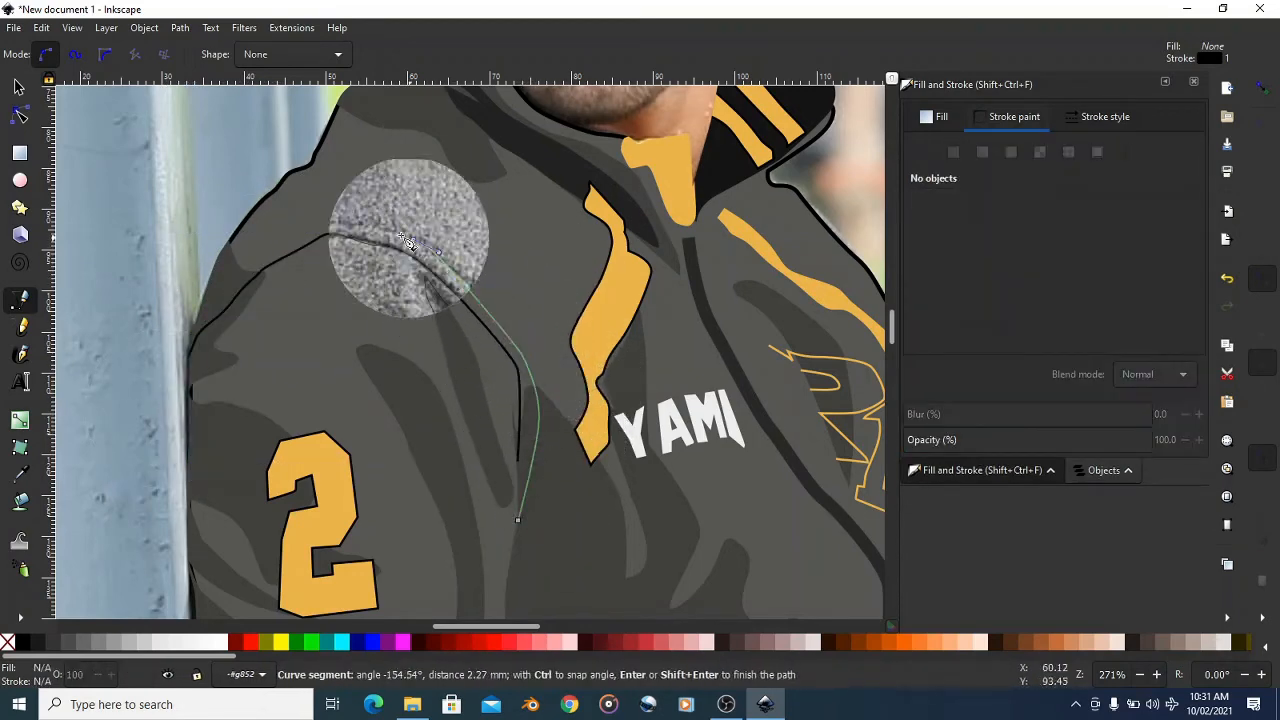
{"action": "left_click", "coordinate": [341, 225]}
{"action": "left_click_drag", "start_coordinate": [240, 268], "coordinate": [213, 289]}
{"action": "left_click", "coordinate": [191, 362]}
{"action": "key", "text": "Return"}
- Draw a curved seam line from the outer sleeve seam up along the side of the yellow chest stripe
{"action": "scroll", "coordinate": [543, 222], "scroll_direction": "down", "scroll_amount": 2}
{"action": "scroll", "coordinate": [548, 218], "scroll_direction": "up", "scroll_amount": 3}
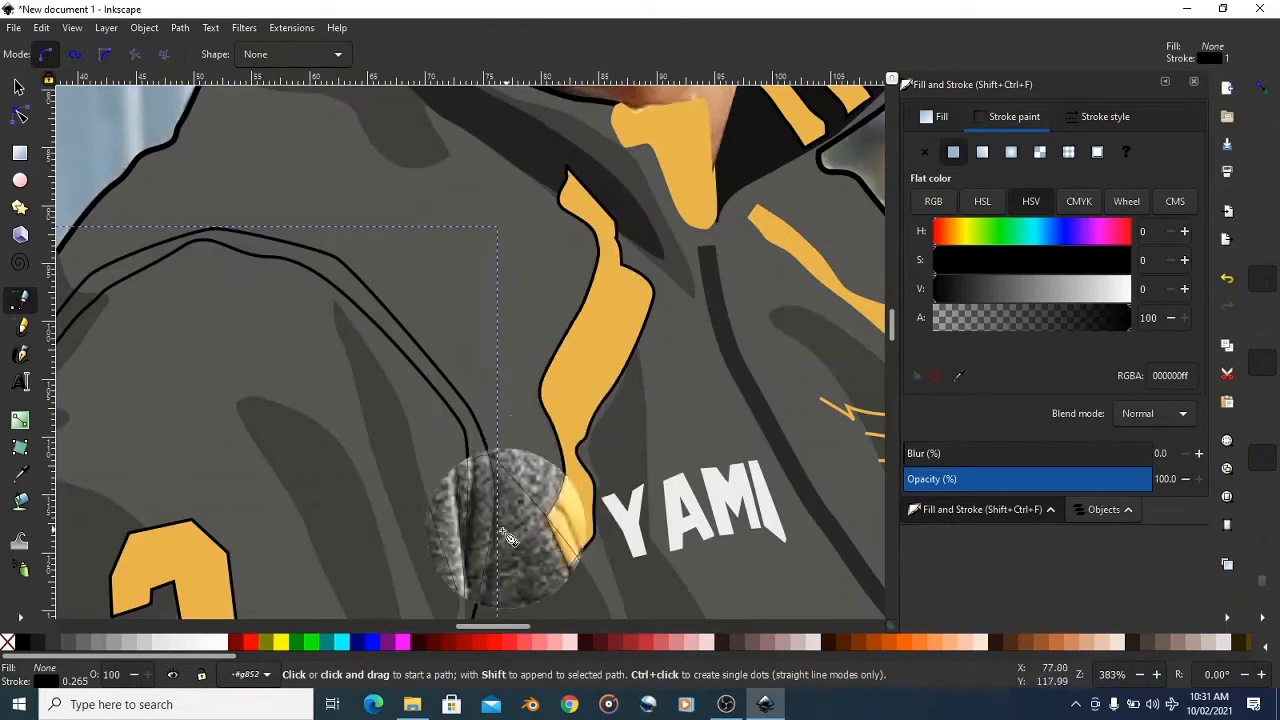
{"action": "left_click", "coordinate": [492, 538]}
{"action": "left_click", "coordinate": [540, 500]}
{"action": "left_click", "coordinate": [556, 430]}
{"action": "mouse_move", "coordinate": [582, 240]}
{"action": "left_mouse_down"}
{"action": "mouse_move", "coordinate": [586, 226]}
{"action": "mouse_move", "coordinate": [586, 286]}
{"action": "left_mouse_up"}
{"action": "key", "text": "Return"}
- Trace the front panel seam as a long open curve from the lower end of the yellow chest stripe down the jacket
{"action": "scroll", "coordinate": [586, 223], "scroll_direction": "down", "scroll_amount": 9}
{"action": "left_click", "coordinate": [559, 217]}
{"action": "scroll", "coordinate": [565, 230], "scroll_direction": "down", "scroll_amount": 1}
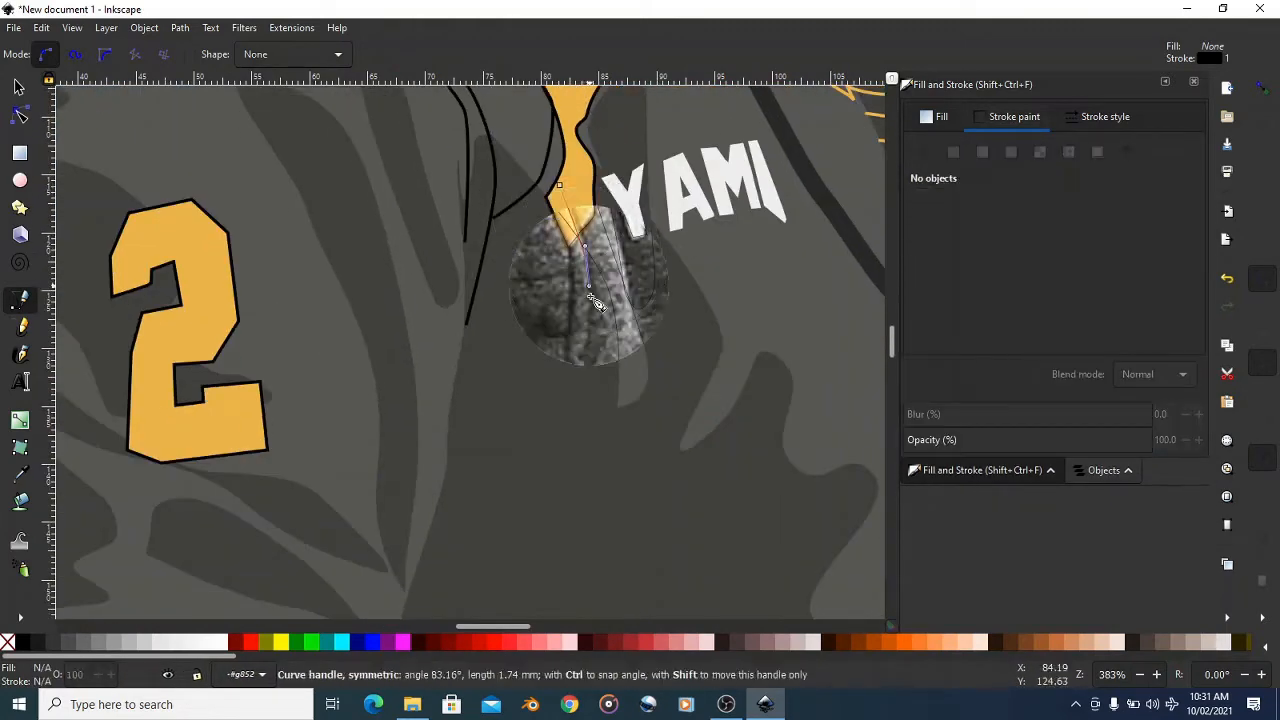
{"action": "scroll", "coordinate": [578, 390], "scroll_direction": "down", "scroll_amount": 2}
{"action": "left_click_drag", "start_coordinate": [588, 345], "coordinate": [506, 535]}
{"action": "scroll", "coordinate": [540, 452], "scroll_direction": "down", "scroll_amount": 4}
{"action": "scroll", "coordinate": [505, 530], "scroll_direction": "down", "scroll_amount": 5}
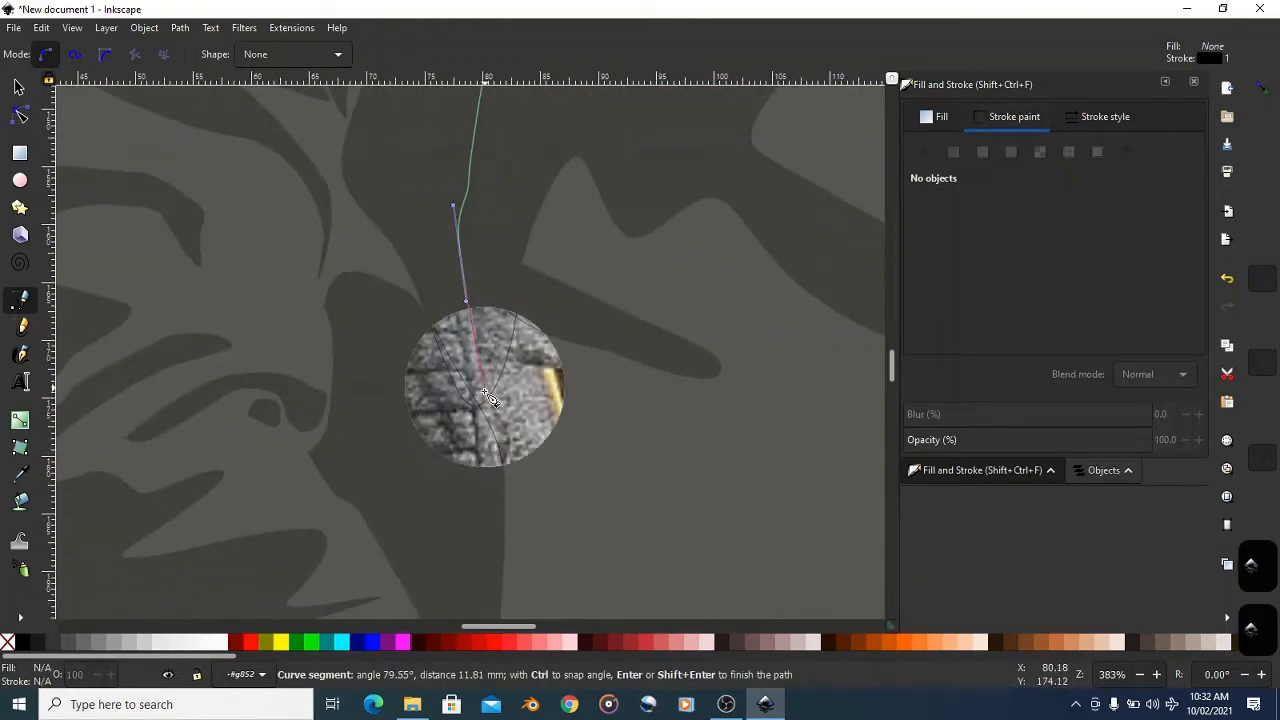
{"action": "left_click_drag", "start_coordinate": [497, 474], "coordinate": [506, 535]}
{"action": "scroll", "coordinate": [506, 530], "scroll_direction": "down", "scroll_amount": 5}
{"action": "scroll", "coordinate": [508, 429], "scroll_direction": "down", "scroll_amount": 3}
{"action": "left_click", "coordinate": [520, 414]}
{"action": "key", "text": "Return"}
- Trace a second front panel seam line alongside the first, running from the lower jacket back up to the yellow chest stripe
{"action": "scroll", "coordinate": [520, 412], "scroll_direction": "up", "scroll_amount": 2}
{"action": "left_click", "coordinate": [497, 494]}
{"action": "left_click_drag", "start_coordinate": [484, 289], "coordinate": [490, 248]}
{"action": "scroll", "coordinate": [480, 246], "scroll_direction": "up", "scroll_amount": 3}
{"action": "left_click_drag", "start_coordinate": [460, 157], "coordinate": [460, 130]}
{"action": "scroll", "coordinate": [476, 200], "scroll_direction": "up", "scroll_amount": 8}
{"action": "left_click_drag", "start_coordinate": [510, 285], "coordinate": [510, 258]}
{"action": "scroll", "coordinate": [505, 254], "scroll_direction": "up", "scroll_amount": 3}
{"action": "left_click_drag", "start_coordinate": [484, 312], "coordinate": [486, 298]}
{"action": "scroll", "coordinate": [510, 220], "scroll_direction": "up", "scroll_amount": 3}
{"action": "left_click_drag", "start_coordinate": [488, 322], "coordinate": [489, 305]}
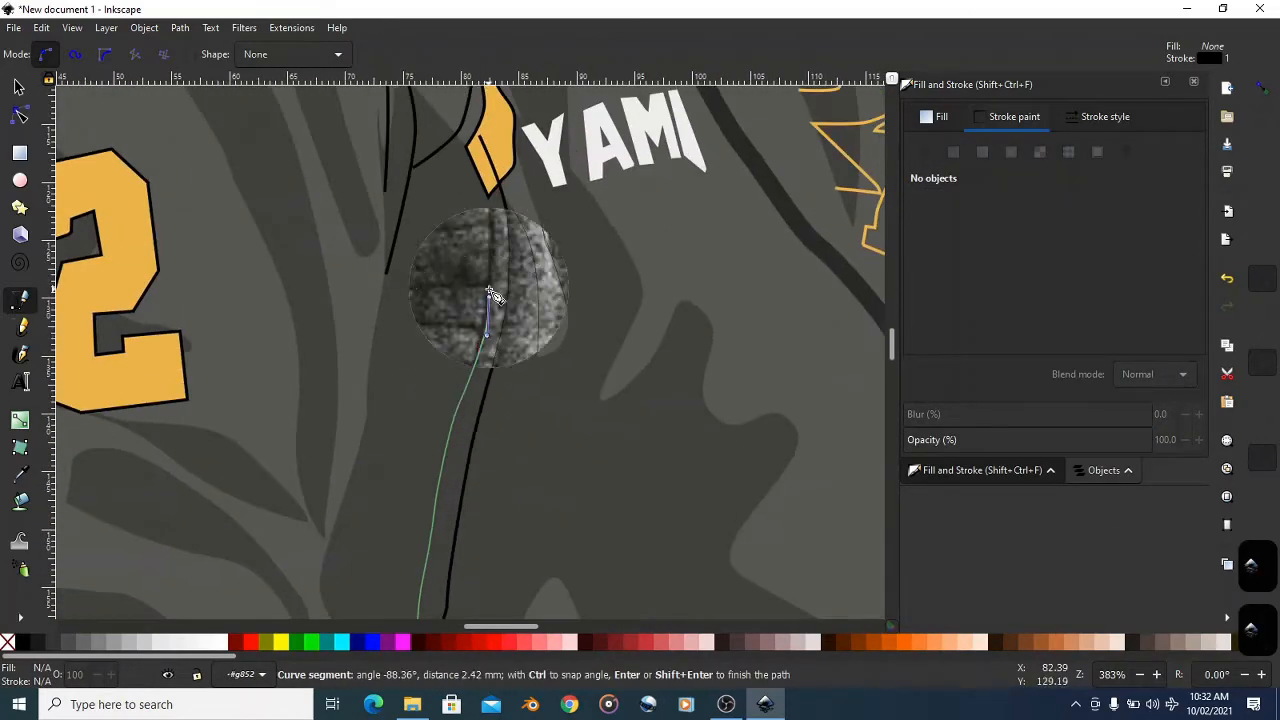
{"action": "left_click_drag", "start_coordinate": [491, 221], "coordinate": [491, 200]}
{"action": "key", "text": "Return"}
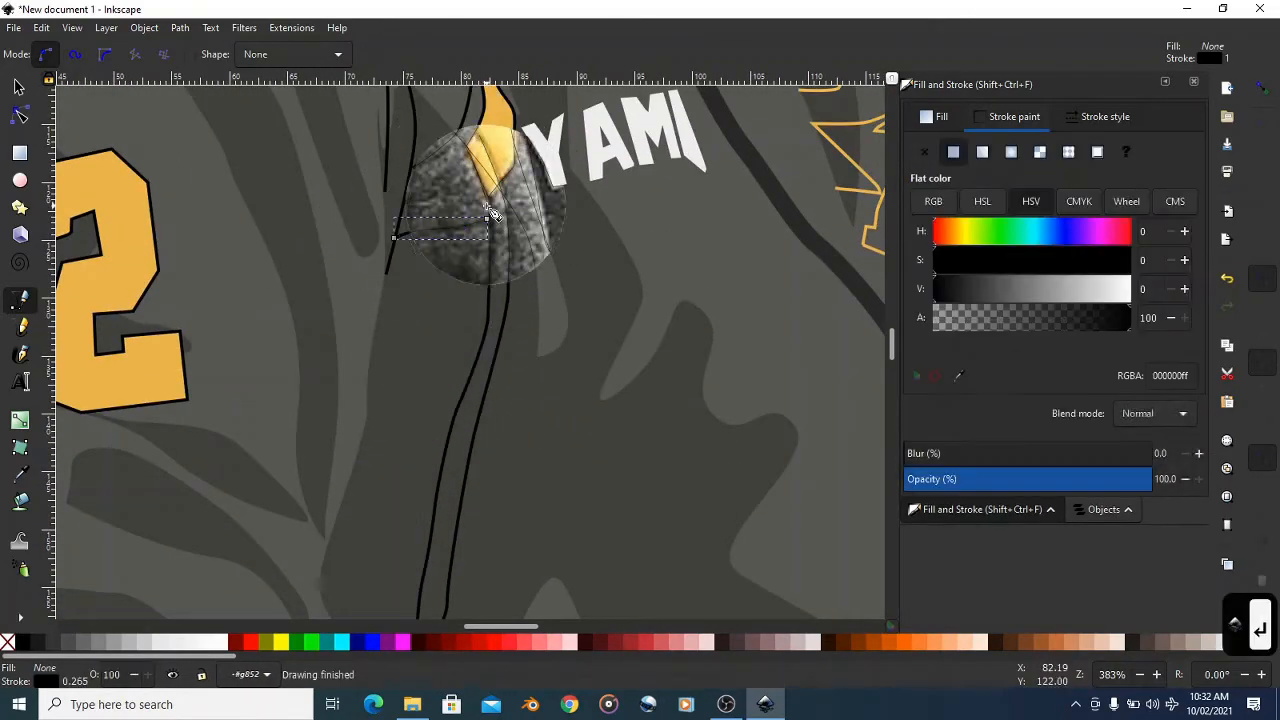
- Draw short rib lines across the ribbed side panel below the yellow chest stripe, between the sleeve seam and the front panel seam
{"action": "scroll", "coordinate": [474, 162], "scroll_direction": "down", "scroll_amount": 3}
{"action": "left_click", "coordinate": [399, 196]}
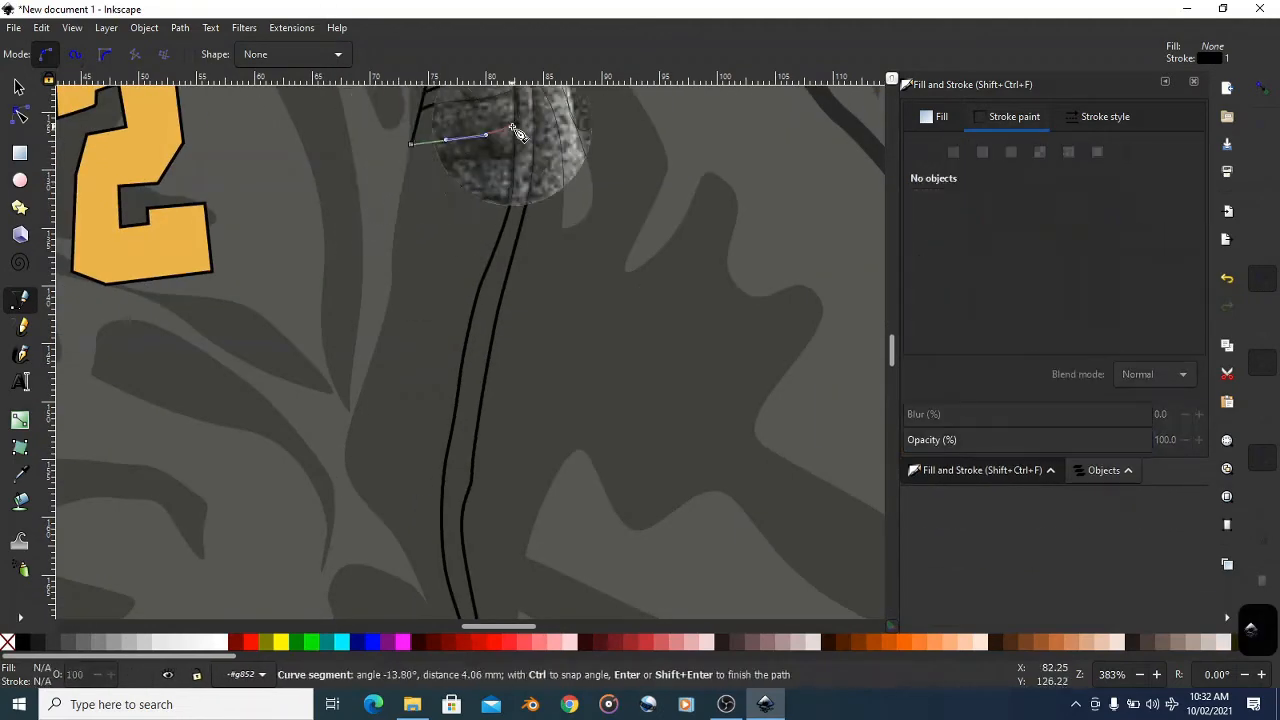
{"action": "left_click", "coordinate": [434, 190]}
{"action": "double_click", "coordinate": [505, 201]}
{"action": "left_click", "coordinate": [499, 233]}
{"action": "left_click", "coordinate": [430, 237]}
{"action": "double_click", "coordinate": [391, 228]}
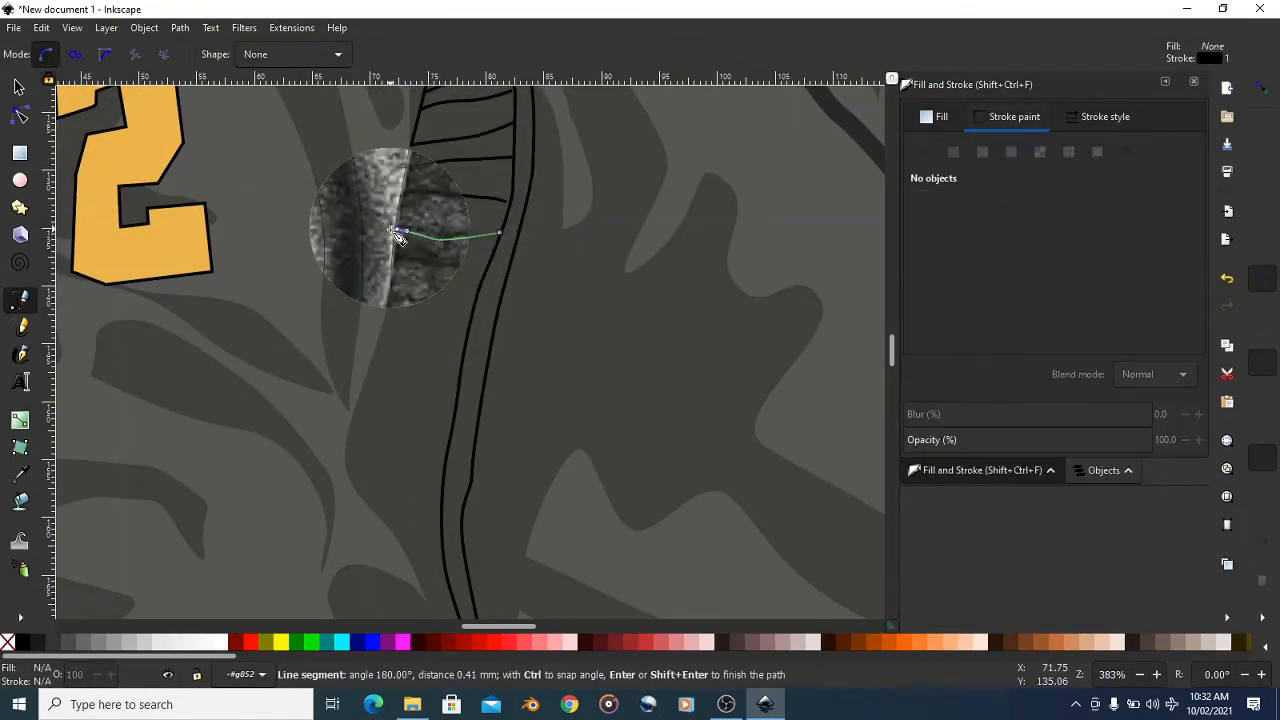
- Add three more open rib lines further down the side panel, spanning from the sleeve edge to the front panel seam
{"action": "left_click", "coordinate": [397, 261]}
{"action": "left_click", "coordinate": [435, 258]}
{"action": "double_click", "coordinate": [483, 268]}
{"action": "left_click", "coordinate": [471, 305]}
{"action": "double_click", "coordinate": [392, 302]}
{"action": "left_click", "coordinate": [379, 335]}
{"action": "double_click", "coordinate": [470, 335]}
- Continue the ribbing with rib lines through the middle of the side panel, following the photo's knit folds
{"action": "left_click", "coordinate": [457, 368]}
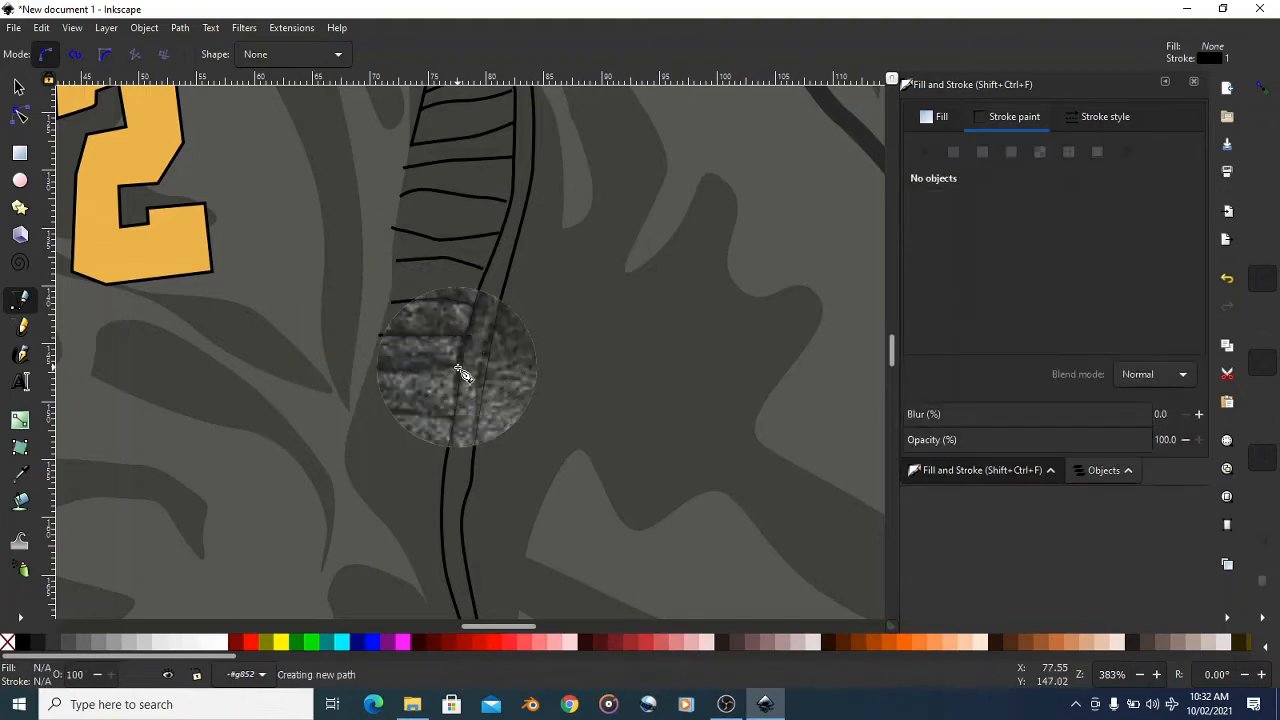
{"action": "double_click", "coordinate": [371, 370]}
{"action": "left_click", "coordinate": [354, 407]}
{"action": "double_click", "coordinate": [448, 417]}
{"action": "scroll", "coordinate": [400, 440], "scroll_direction": "down", "scroll_amount": 4}
{"action": "left_click", "coordinate": [329, 368]}
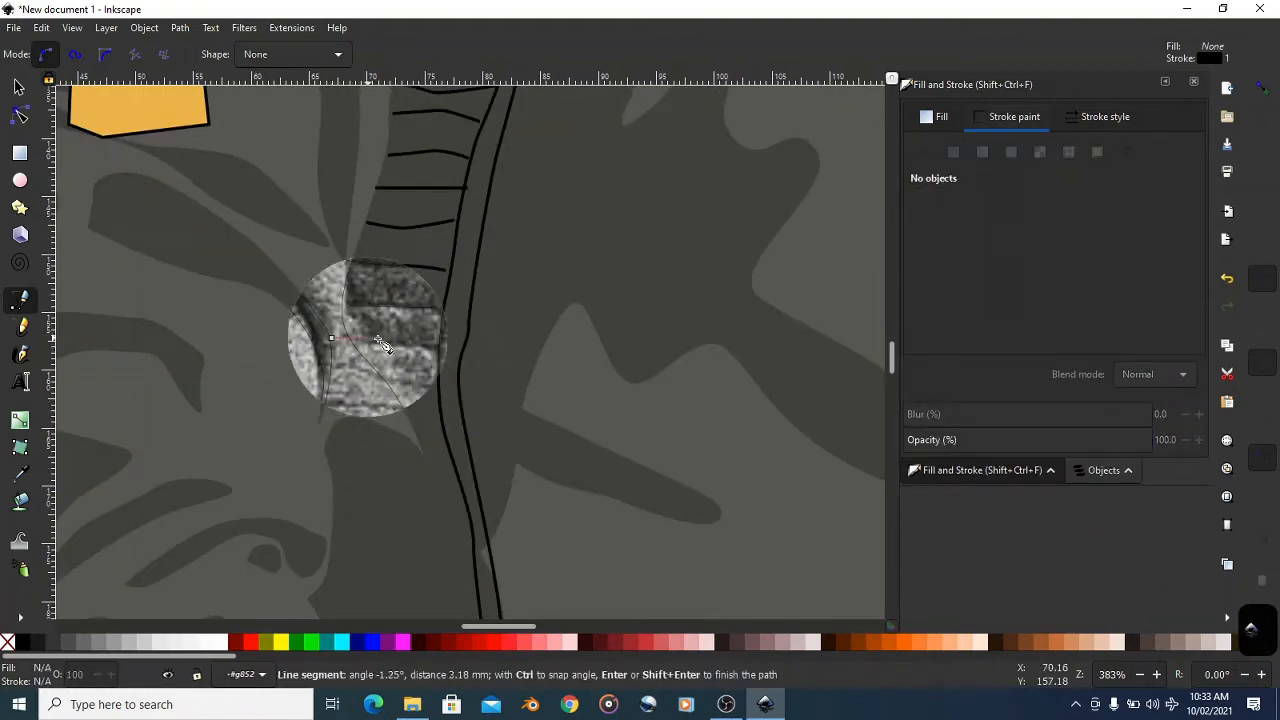
{"action": "double_click", "coordinate": [437, 388]}
- Draw two rib lines across the side panel just below the inward bend of the front panel seam
{"action": "scroll", "coordinate": [300, 190], "scroll_direction": "down", "scroll_amount": 3}
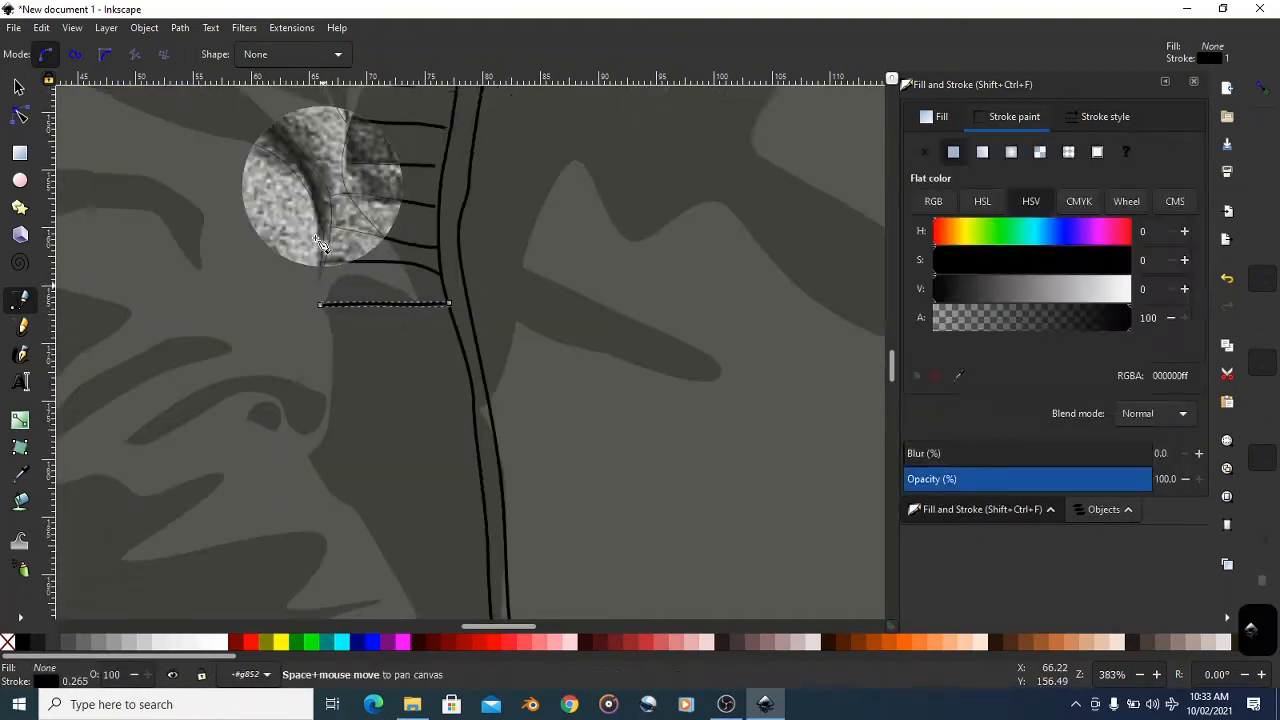
{"action": "left_click", "coordinate": [458, 328]}
{"action": "double_click", "coordinate": [324, 336]}
{"action": "left_click", "coordinate": [318, 374]}
{"action": "double_click", "coordinate": [462, 369]}
- Draw three rib lines where the side panel starts to taper, from the front panel seam to the sleeve shadow's edge
{"action": "left_click", "coordinate": [470, 409]}
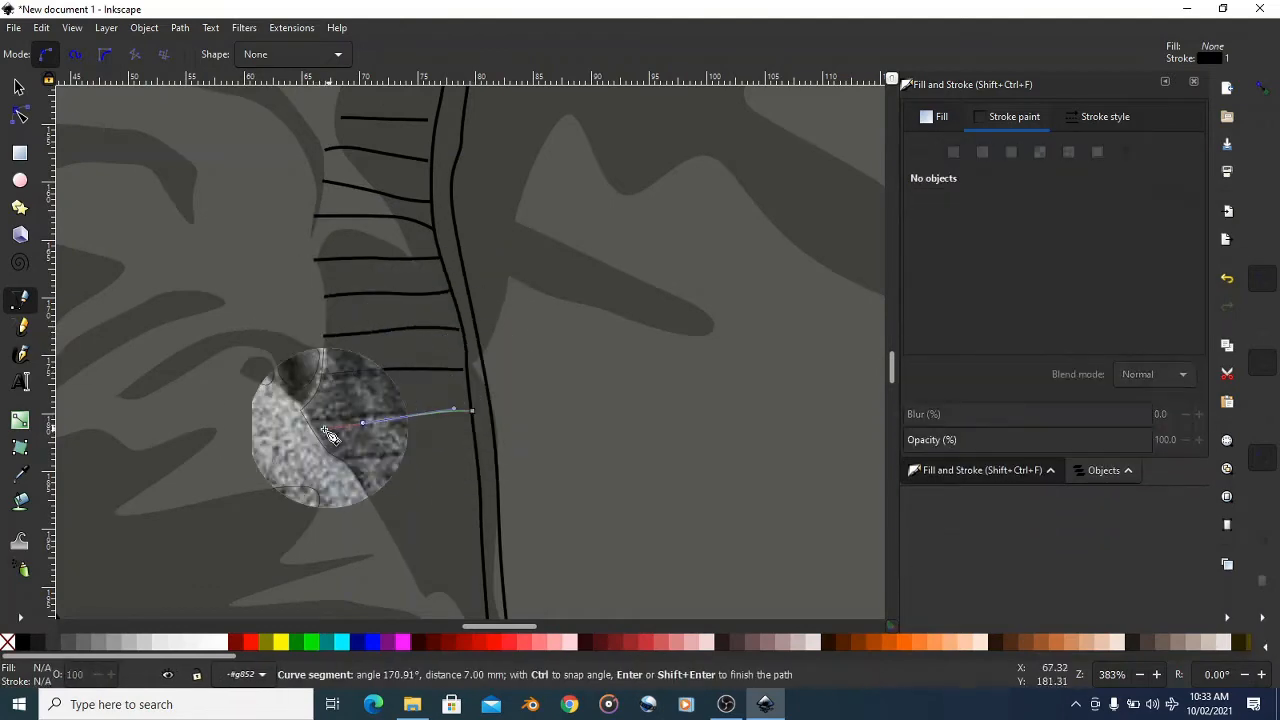
{"action": "double_click", "coordinate": [306, 418]}
{"action": "left_click", "coordinate": [337, 455]}
{"action": "double_click", "coordinate": [473, 448]}
{"action": "left_click", "coordinate": [478, 483]}
{"action": "double_click", "coordinate": [363, 496]}
- Finish the ribbing with progressively shorter rib lines down to the narrow lower tip of the side panel
{"action": "scroll", "coordinate": [397, 536], "scroll_direction": "down", "scroll_amount": 4}
{"action": "left_click", "coordinate": [379, 373]}
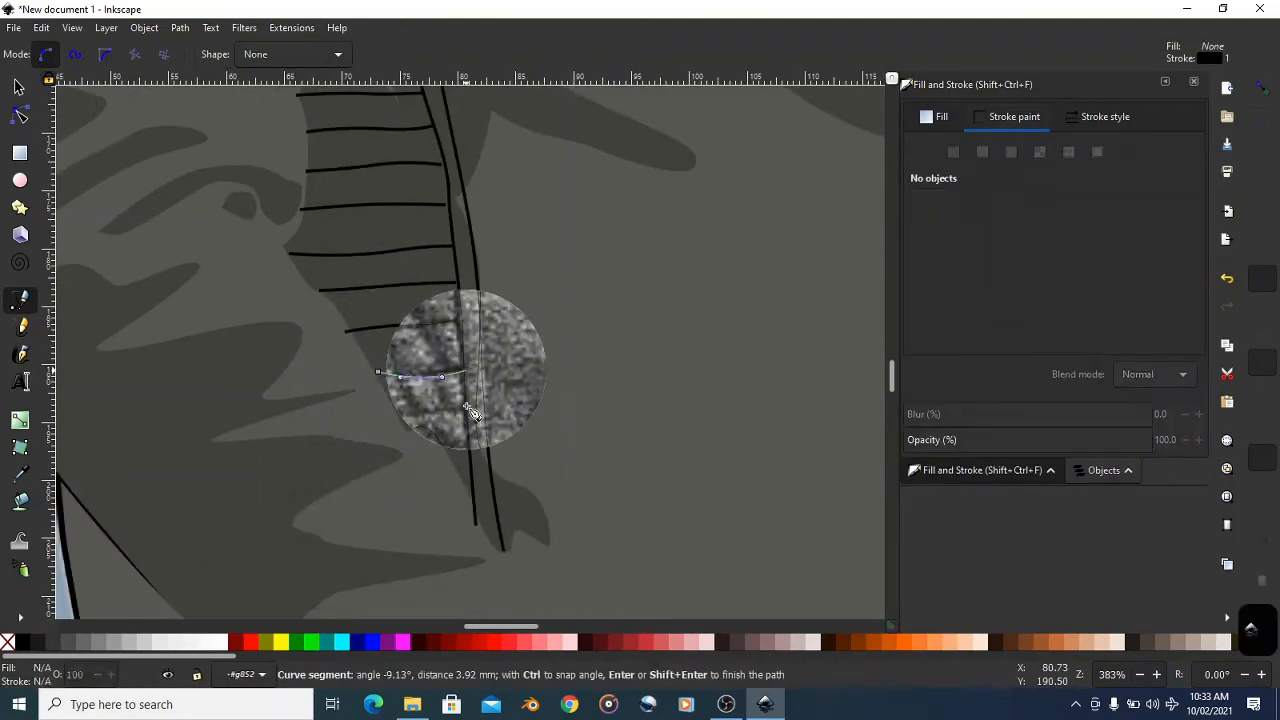
{"action": "double_click", "coordinate": [464, 371]}
{"action": "left_click", "coordinate": [398, 416]}
{"action": "double_click", "coordinate": [464, 410]}
{"action": "left_click", "coordinate": [440, 447]}
{"action": "double_click", "coordinate": [477, 506]}
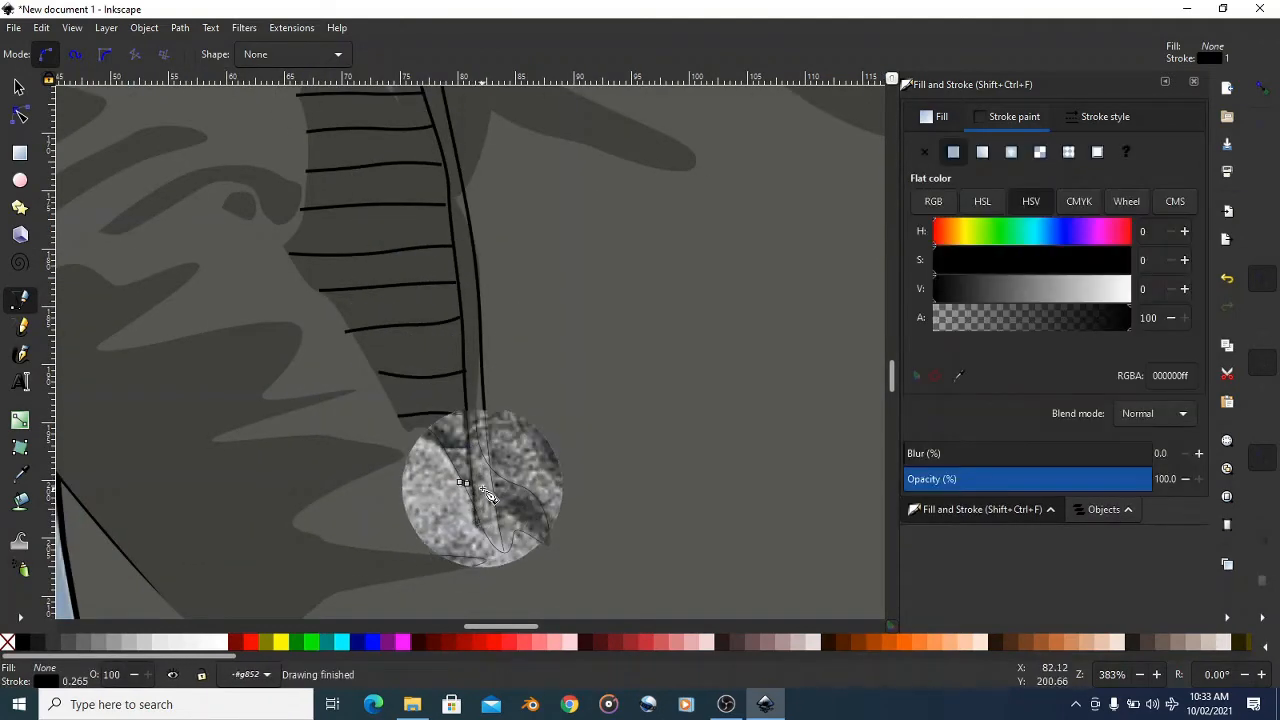
- Examine the completed ribbing and the whole jacket against the photo, including the zipped pocket area
{"action": "left_click", "coordinate": [18, 87]}
{"action": "scroll", "coordinate": [419, 362], "scroll_direction": "down", "scroll_amount": 1}
{"action": "scroll", "coordinate": [436, 415], "scroll_direction": "down", "scroll_amount": 4}
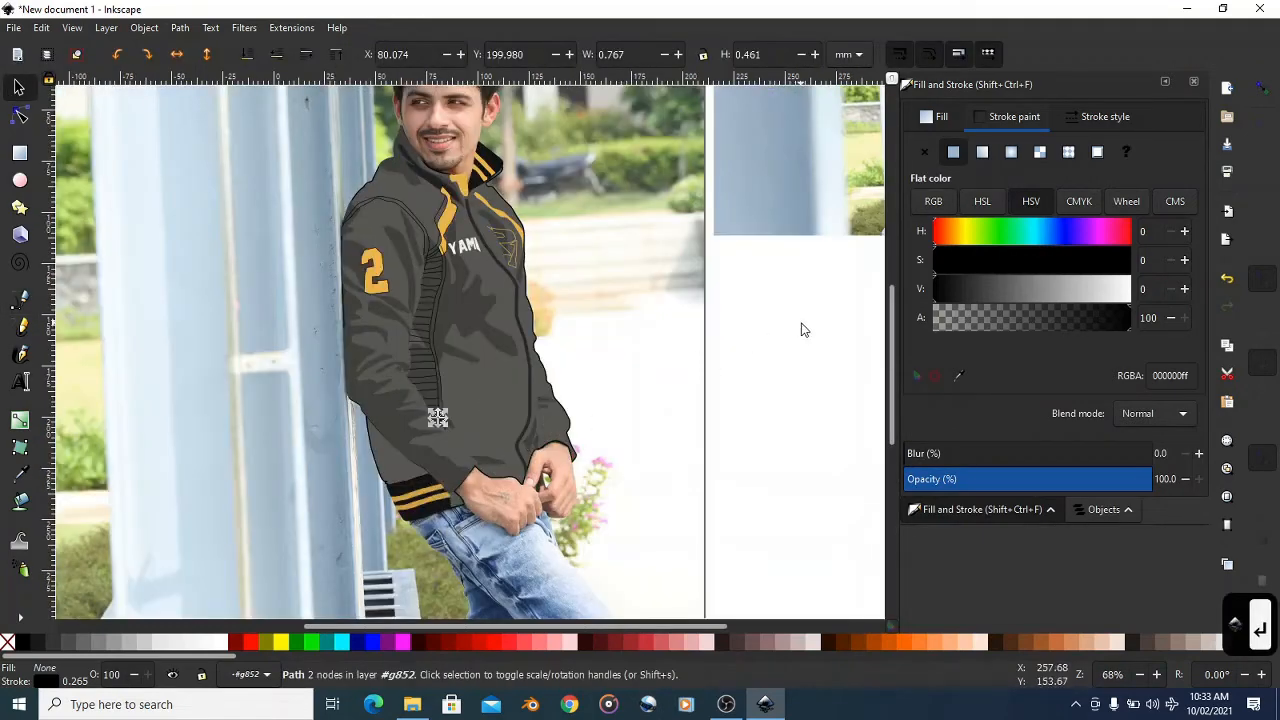
{"action": "scroll", "coordinate": [489, 372], "scroll_direction": "up", "scroll_amount": 2}
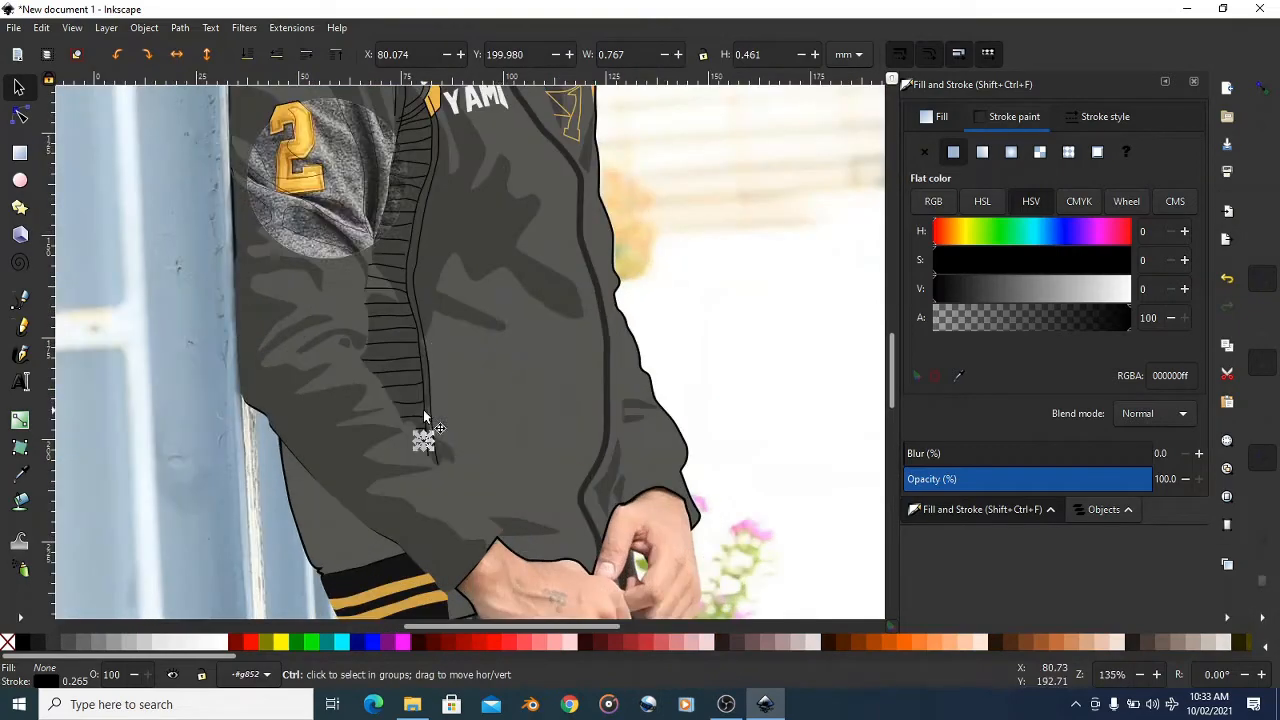
{"action": "scroll", "coordinate": [508, 471], "scroll_direction": "down", "scroll_amount": 2}
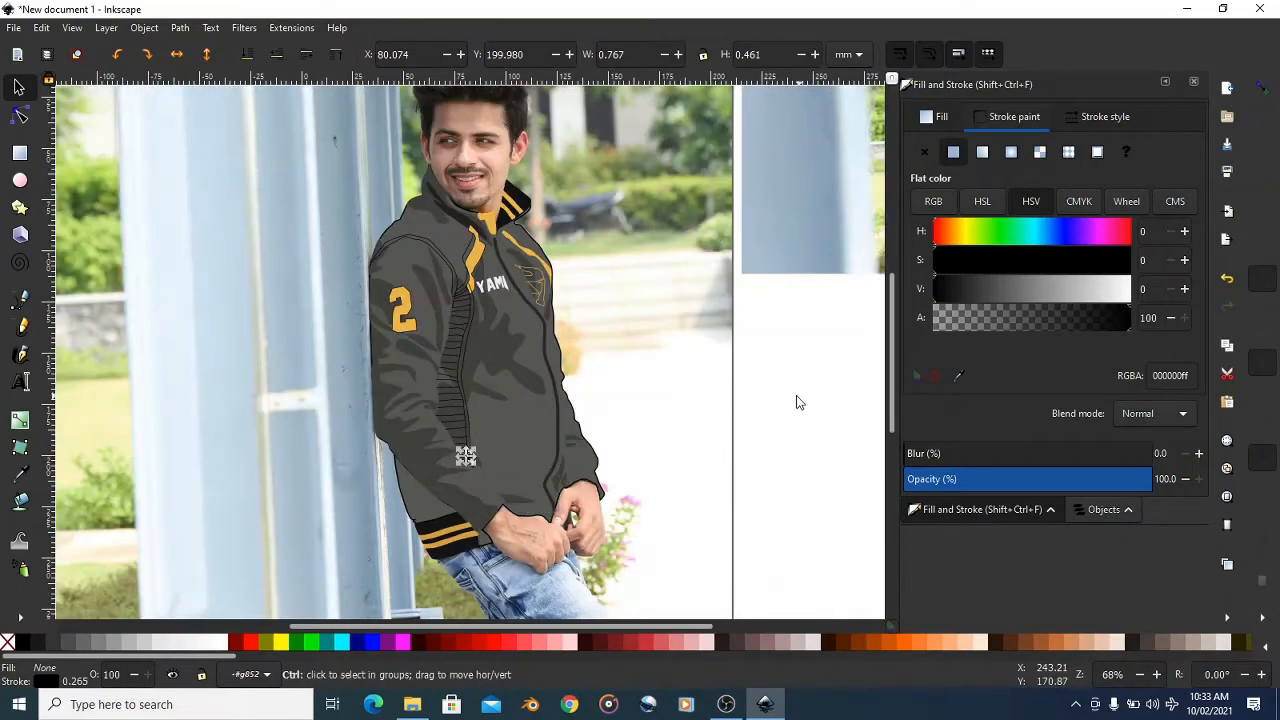
{"action": "scroll", "coordinate": [487, 515], "scroll_direction": "up", "scroll_amount": 4}
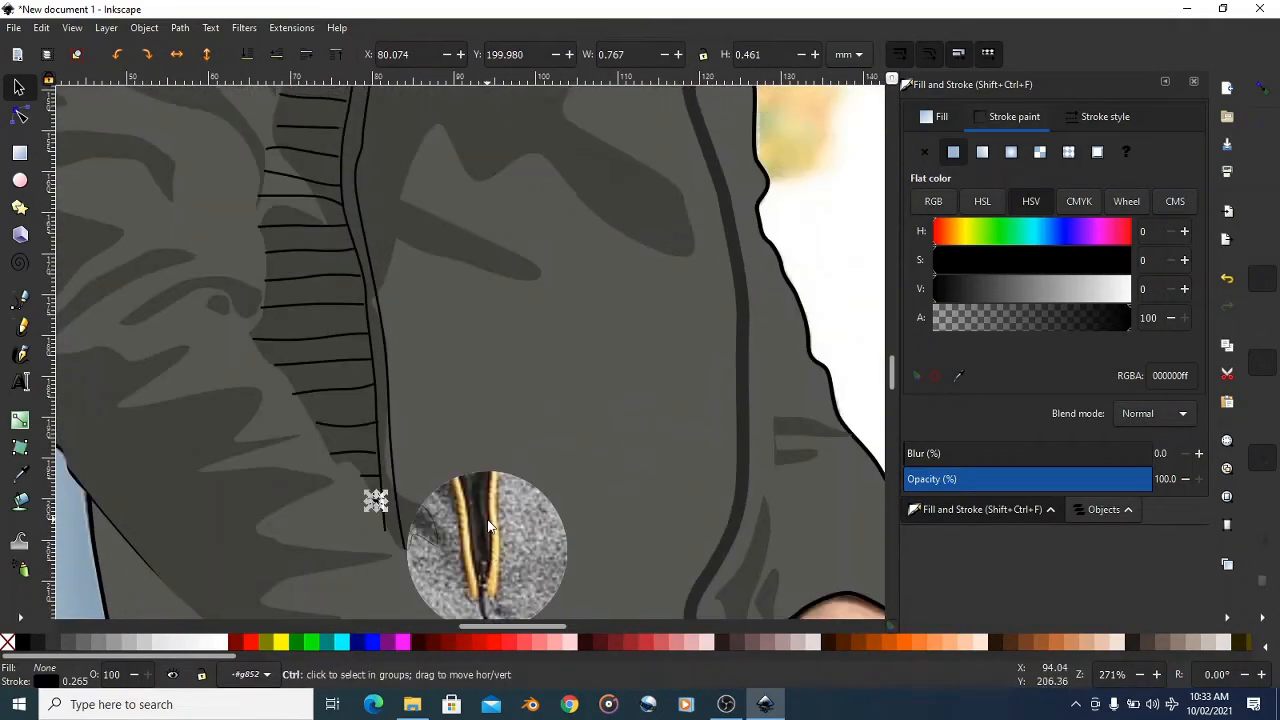
{"action": "scroll", "coordinate": [489, 525], "scroll_direction": "down", "scroll_amount": 1}
{"action": "scroll", "coordinate": [388, 280], "scroll_direction": "up", "scroll_amount": 2}
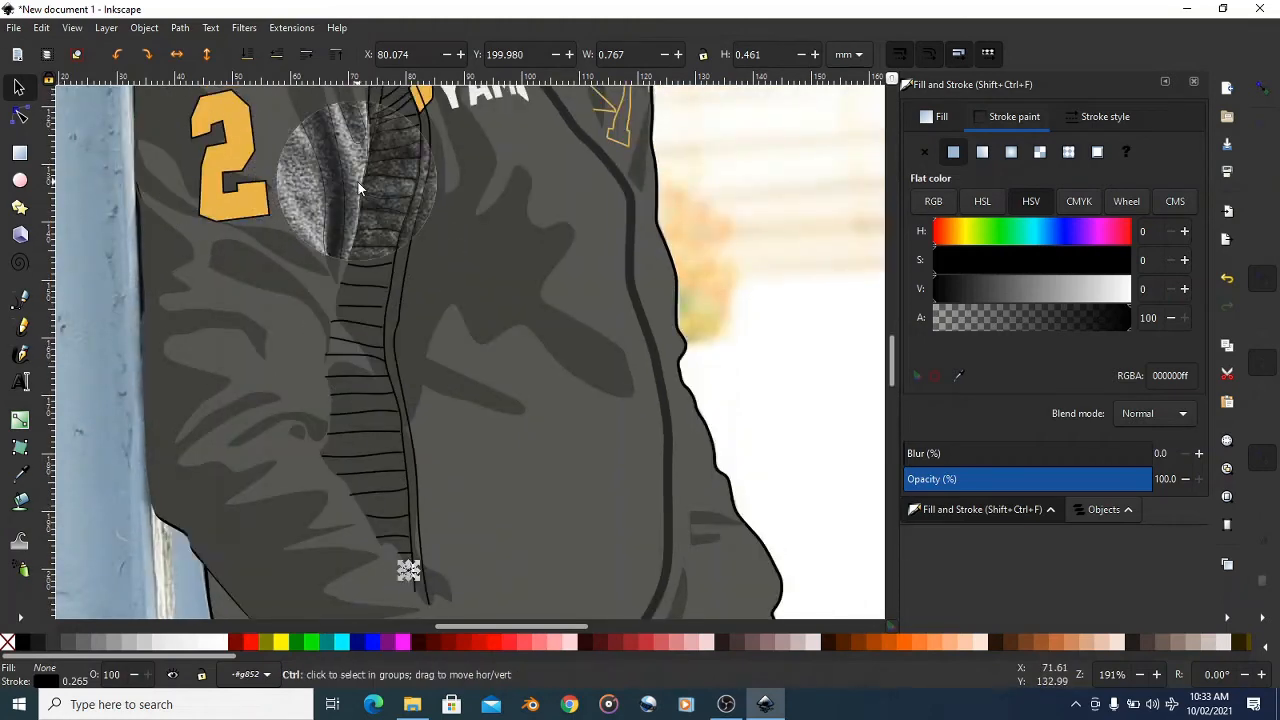
{"action": "scroll", "coordinate": [362, 188], "scroll_direction": "down", "scroll_amount": 3}
{"action": "scroll", "coordinate": [369, 189], "scroll_direction": "up", "scroll_amount": 2}
- Select all the rib lines together with the front panel seams and give them a flat dark grey stroke with value 18
{"action": "left_click_drag", "start_coordinate": [323, 97], "coordinate": [358, 143]}
{"action": "key", "text": "ctrl+z"}
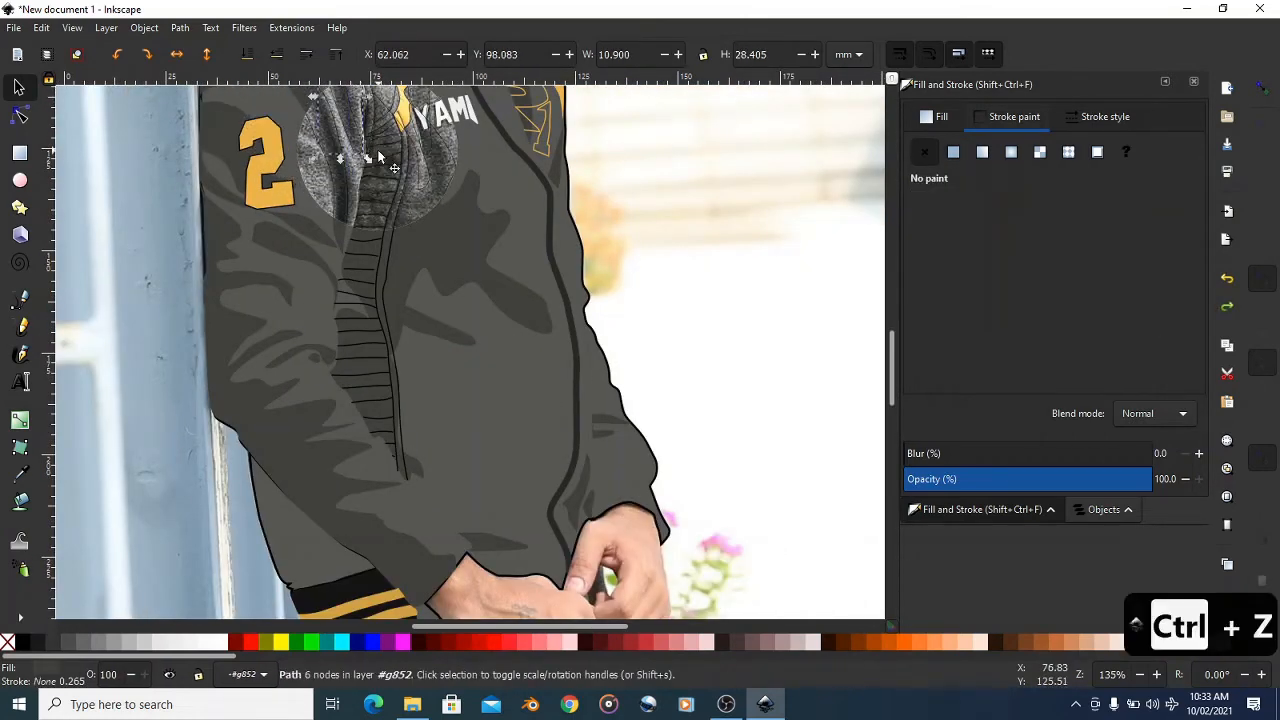
{"action": "left_click", "coordinate": [379, 149]}
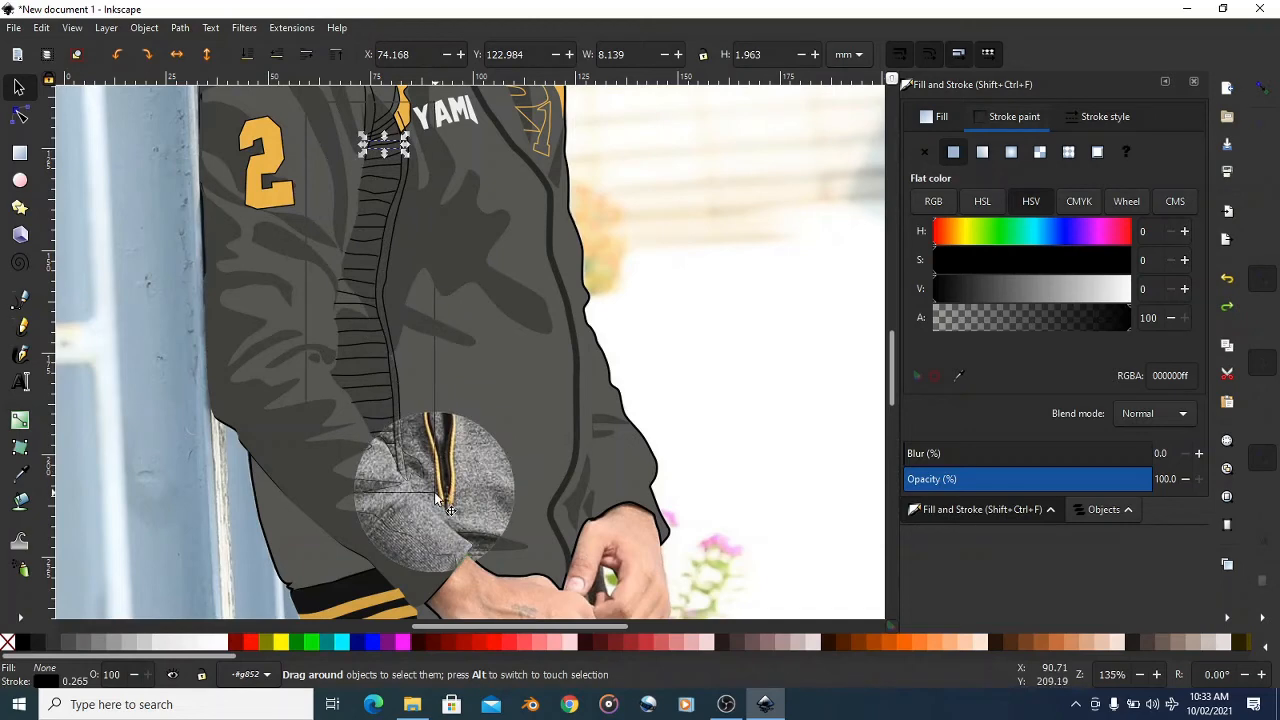
{"action": "key", "text": "ctrl+a"}
{"action": "scroll", "coordinate": [404, 440], "scroll_direction": "up", "scroll_amount": 2}
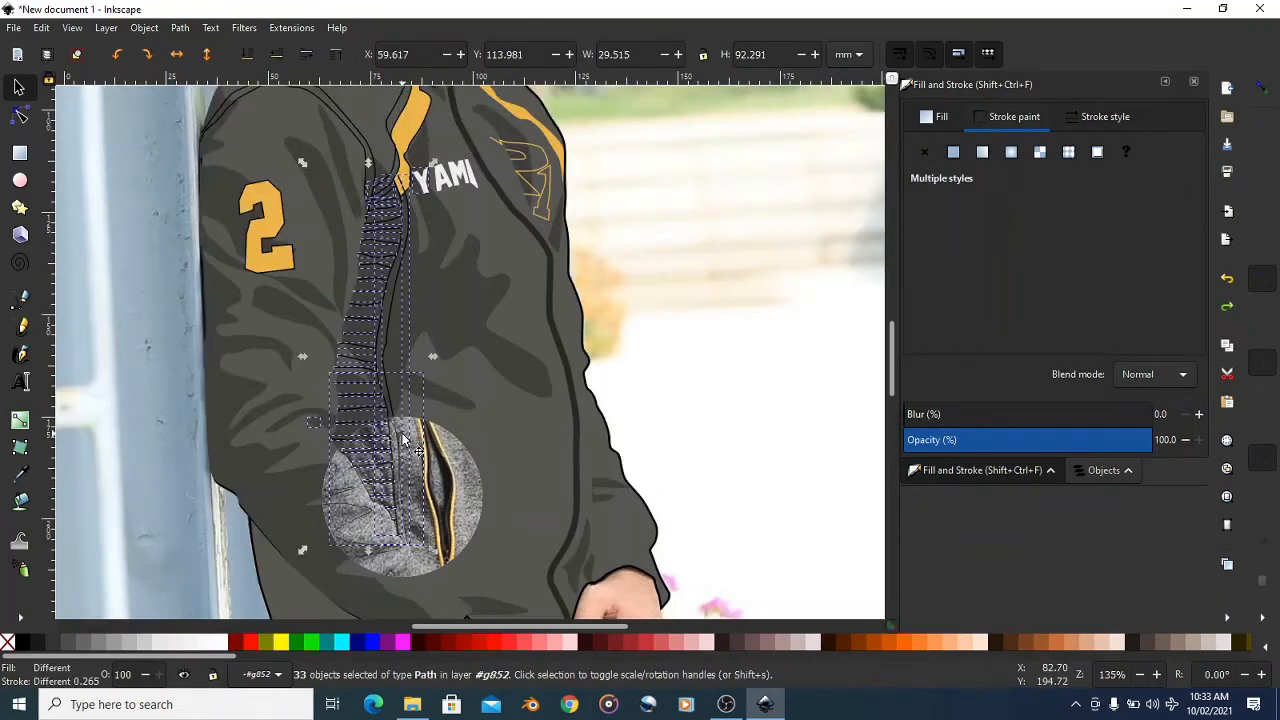
{"action": "scroll", "coordinate": [369, 246], "scroll_direction": "up", "scroll_amount": 2}
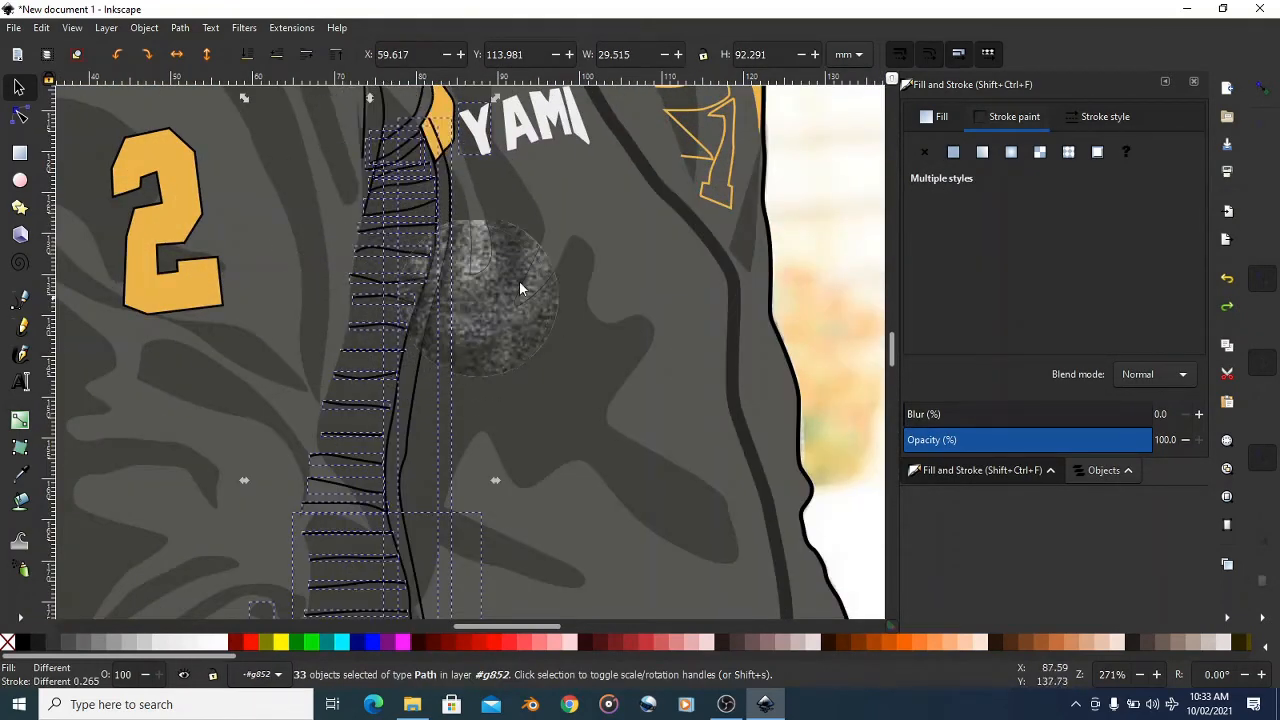
{"action": "left_click", "coordinate": [954, 158]}
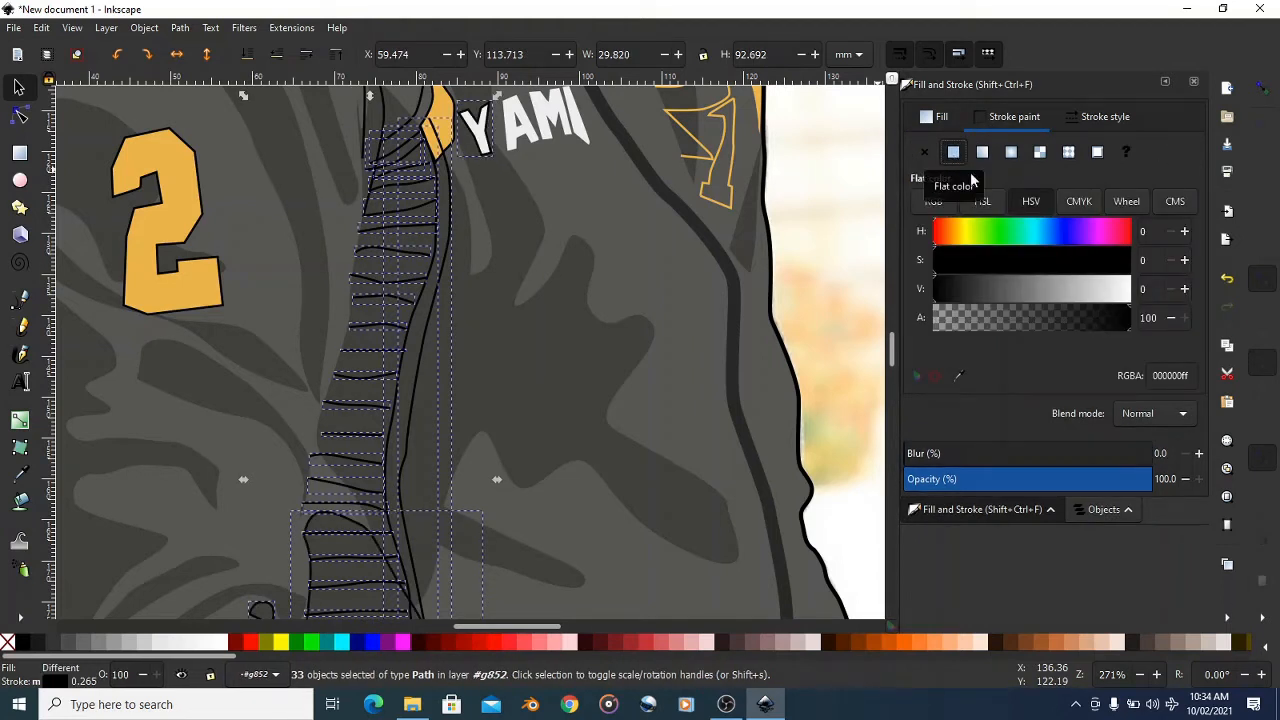
{"action": "mouse_move", "coordinate": [946, 291]}
{"action": "left_mouse_down"}
{"action": "mouse_move", "coordinate": [974, 287]}
{"action": "mouse_move", "coordinate": [941, 301]}
{"action": "mouse_move", "coordinate": [991, 287]}
{"action": "mouse_move", "coordinate": [946, 288]}
{"action": "mouse_move", "coordinate": [960, 300]}
{"action": "left_mouse_up"}
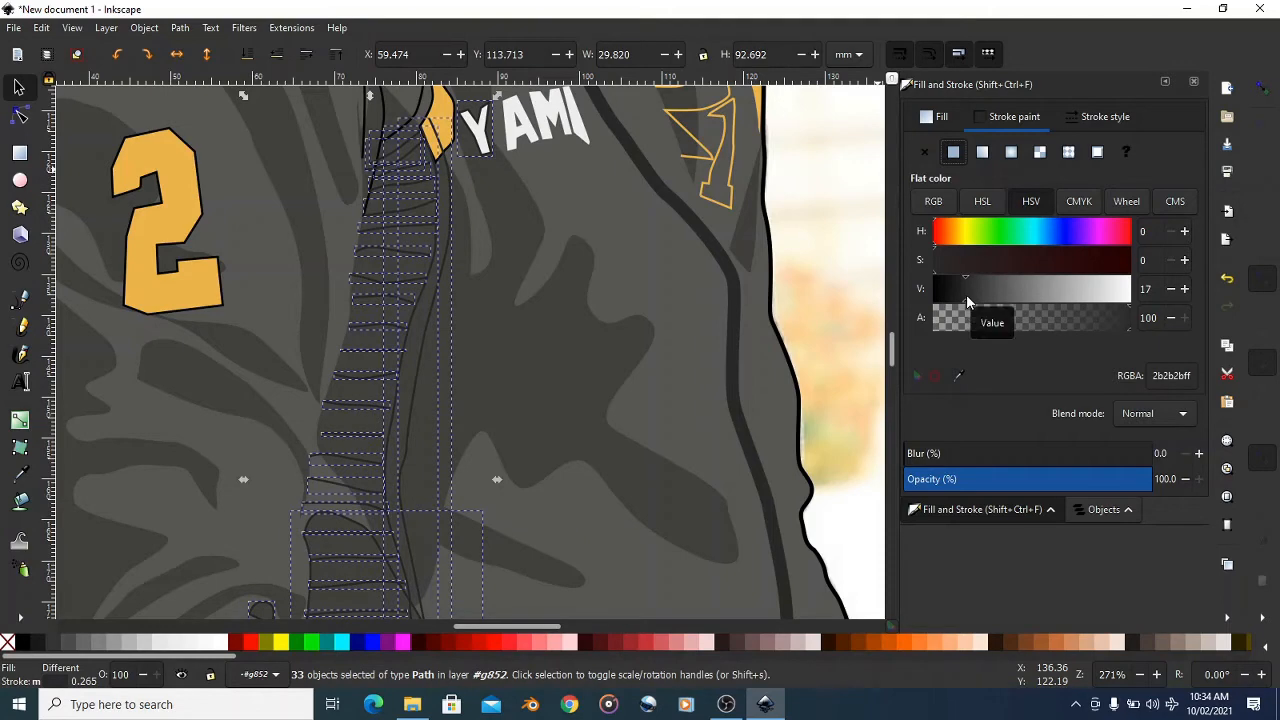
{"action": "left_click", "coordinate": [968, 297]}
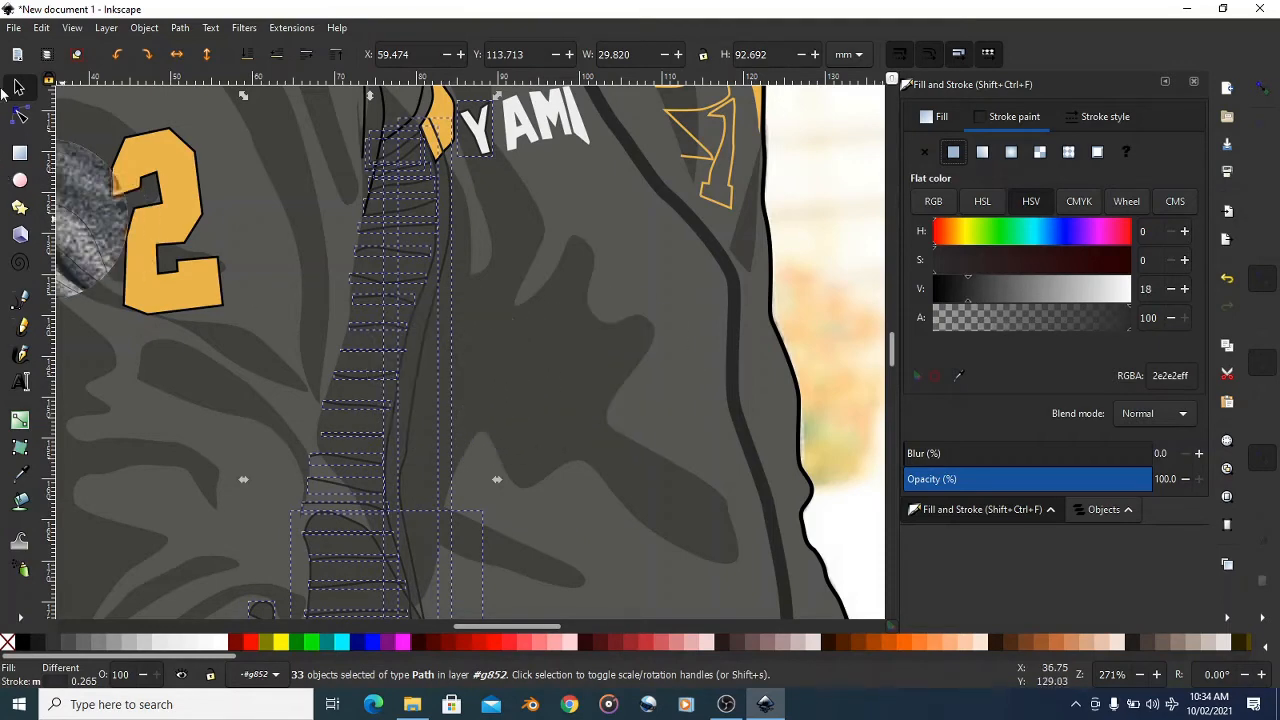
{"action": "left_click", "coordinate": [478, 305]}
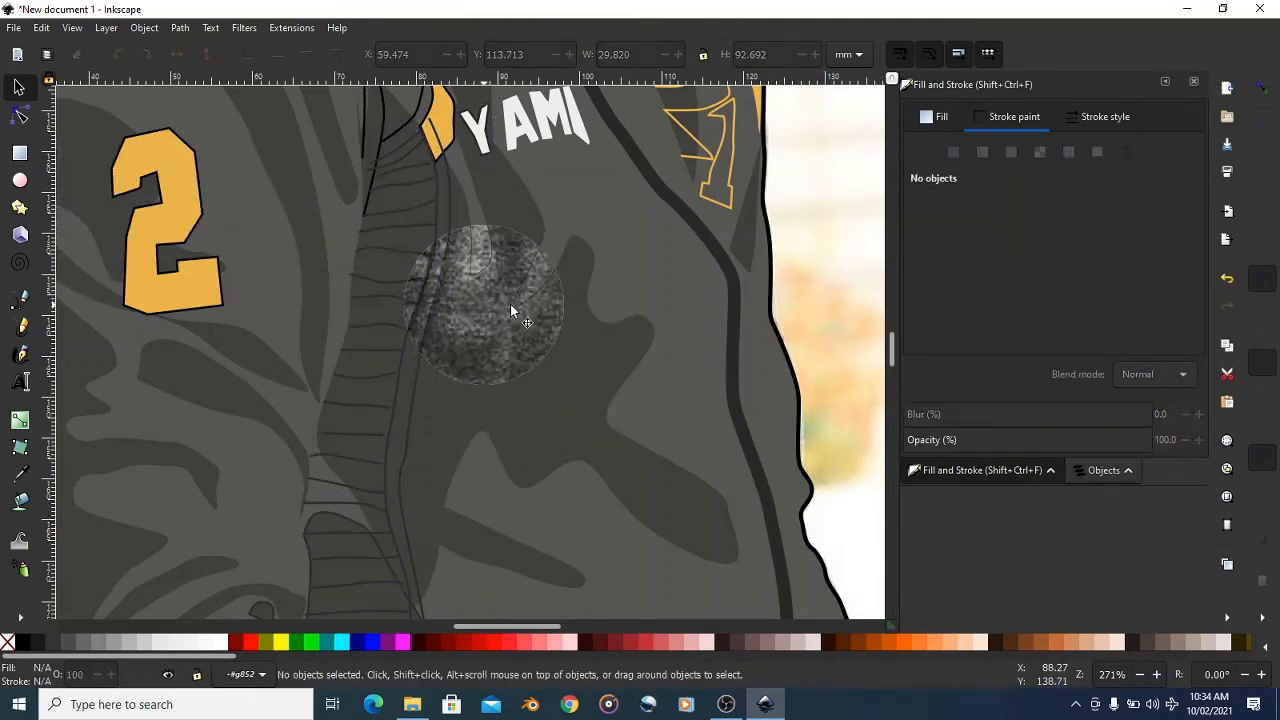
- Remove the stroke from the shadow shape behind the lower ribbed side panel
{"action": "scroll", "coordinate": [661, 280], "scroll_direction": "down", "scroll_amount": 5}
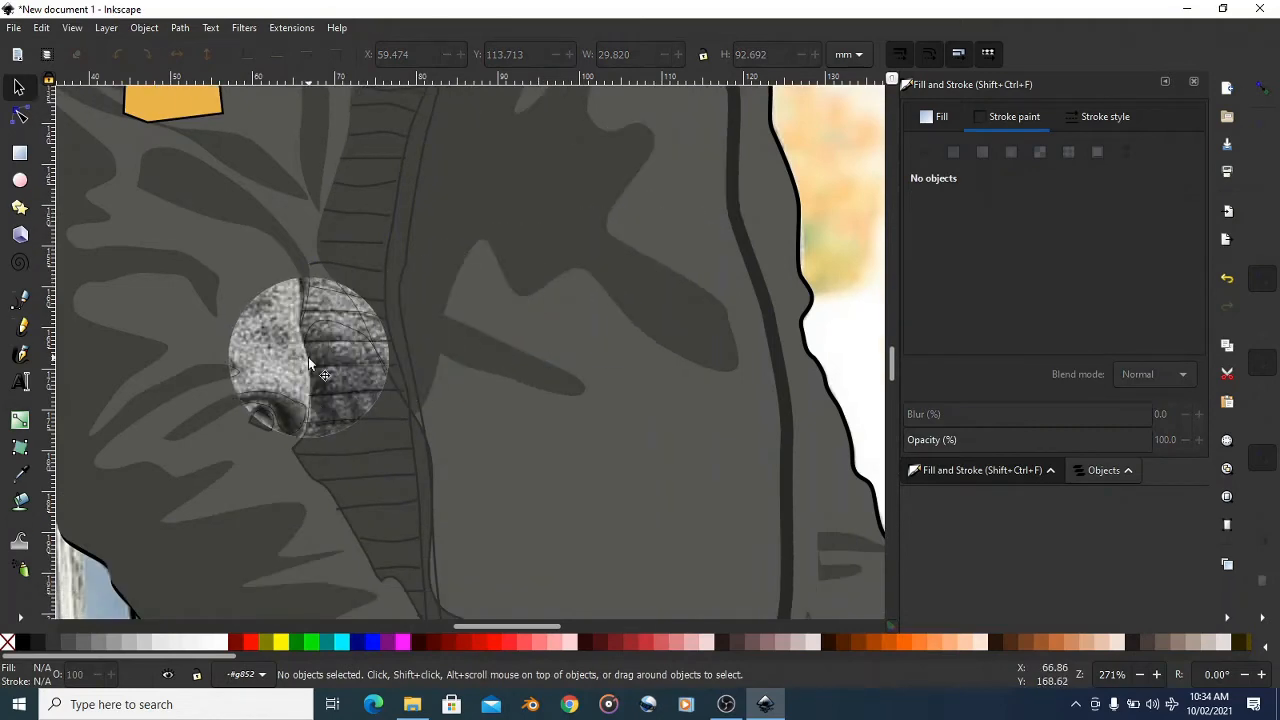
{"action": "left_click", "coordinate": [372, 370]}
{"action": "left_click", "coordinate": [930, 150]}
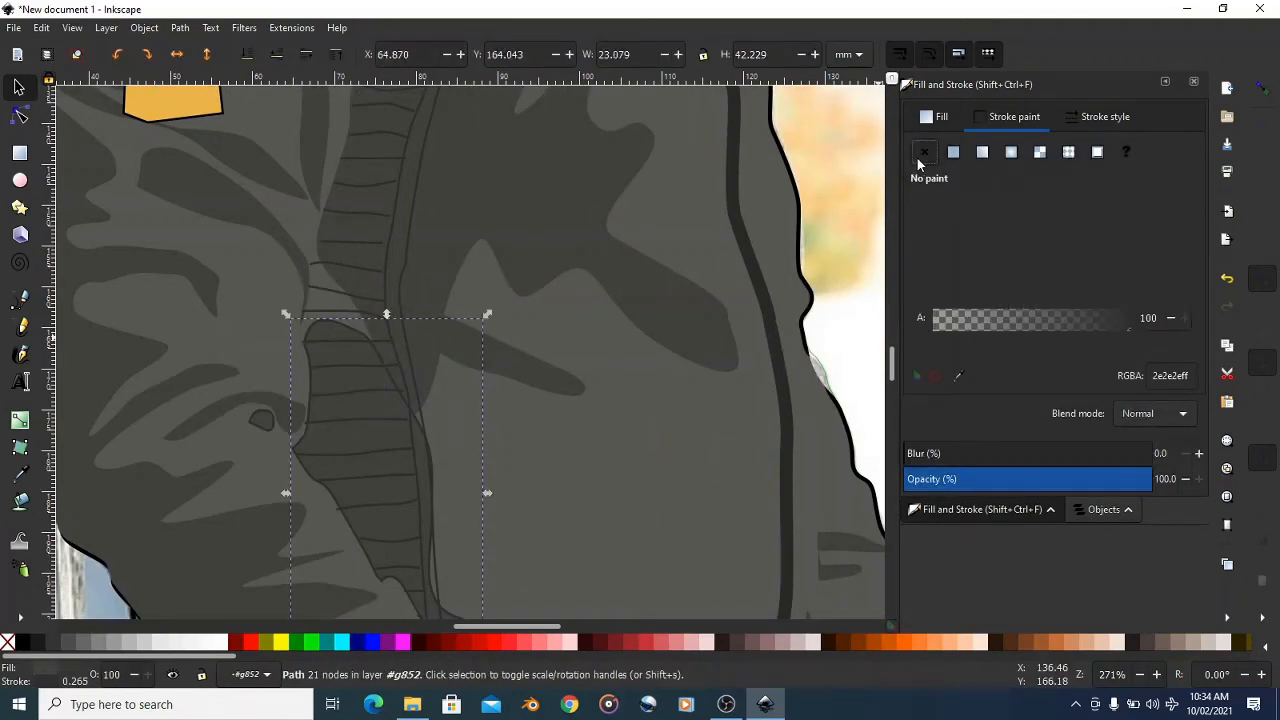
{"action": "left_click", "coordinate": [469, 305]}
- Recolour the strokes of both sleeve seam lines and the seam beside the yellow chest stripe to dark grey with value 18
{"action": "scroll", "coordinate": [579, 330], "scroll_direction": "up", "scroll_amount": 5}
{"action": "scroll", "coordinate": [578, 324], "scroll_direction": "down", "scroll_amount": 2}
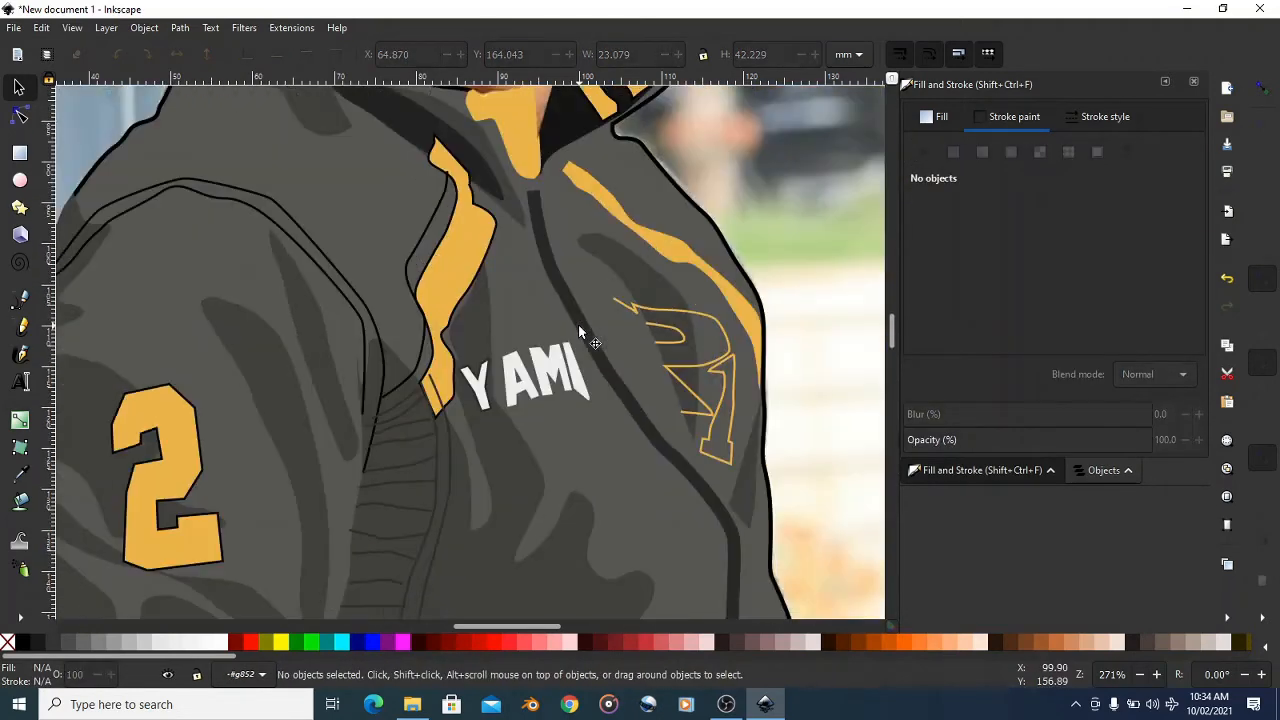
{"action": "scroll", "coordinate": [538, 271], "scroll_direction": "up", "scroll_amount": 1}
{"action": "scroll", "coordinate": [588, 313], "scroll_direction": "down", "scroll_amount": 3}
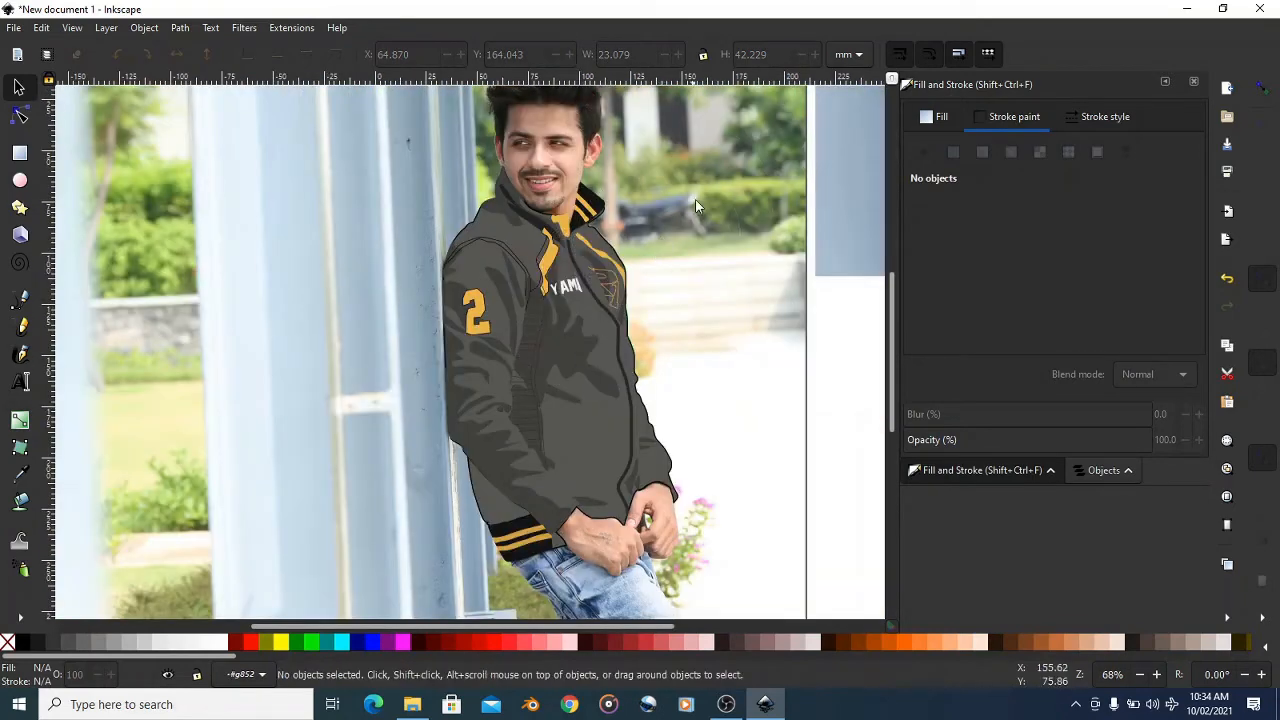
{"action": "scroll", "coordinate": [543, 269], "scroll_direction": "up", "scroll_amount": 5}
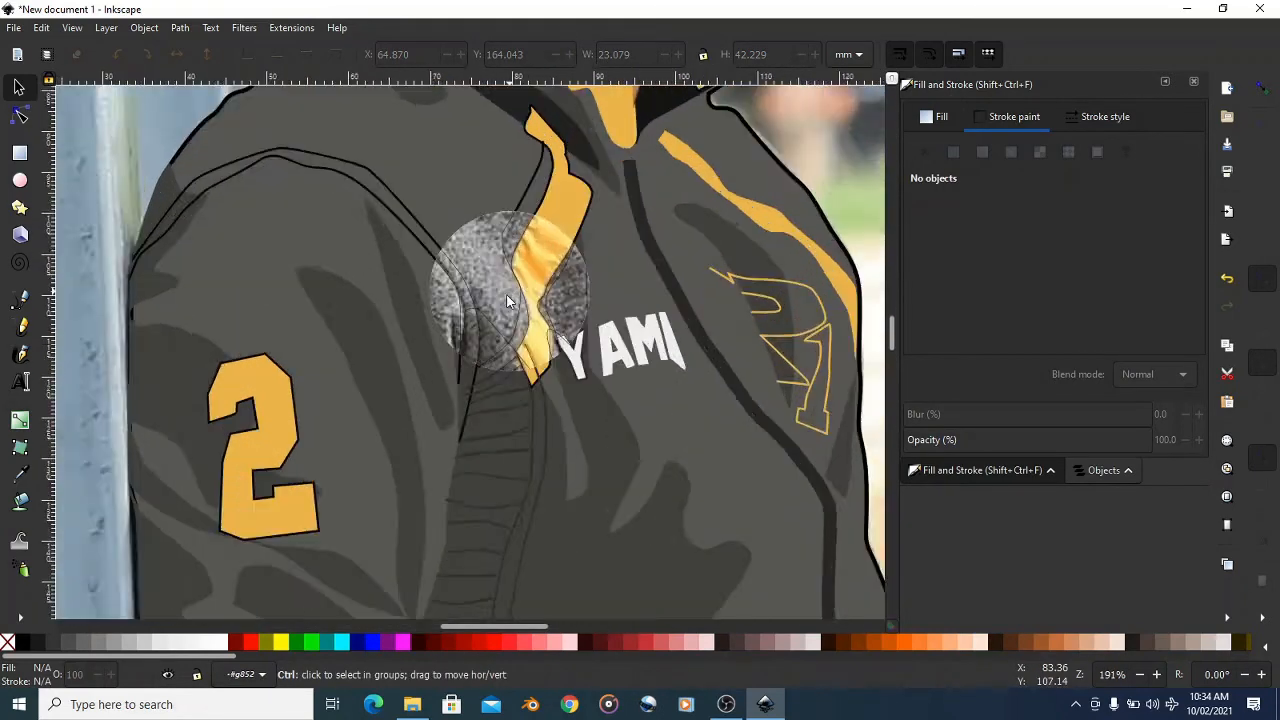
{"action": "left_click", "coordinate": [505, 242]}
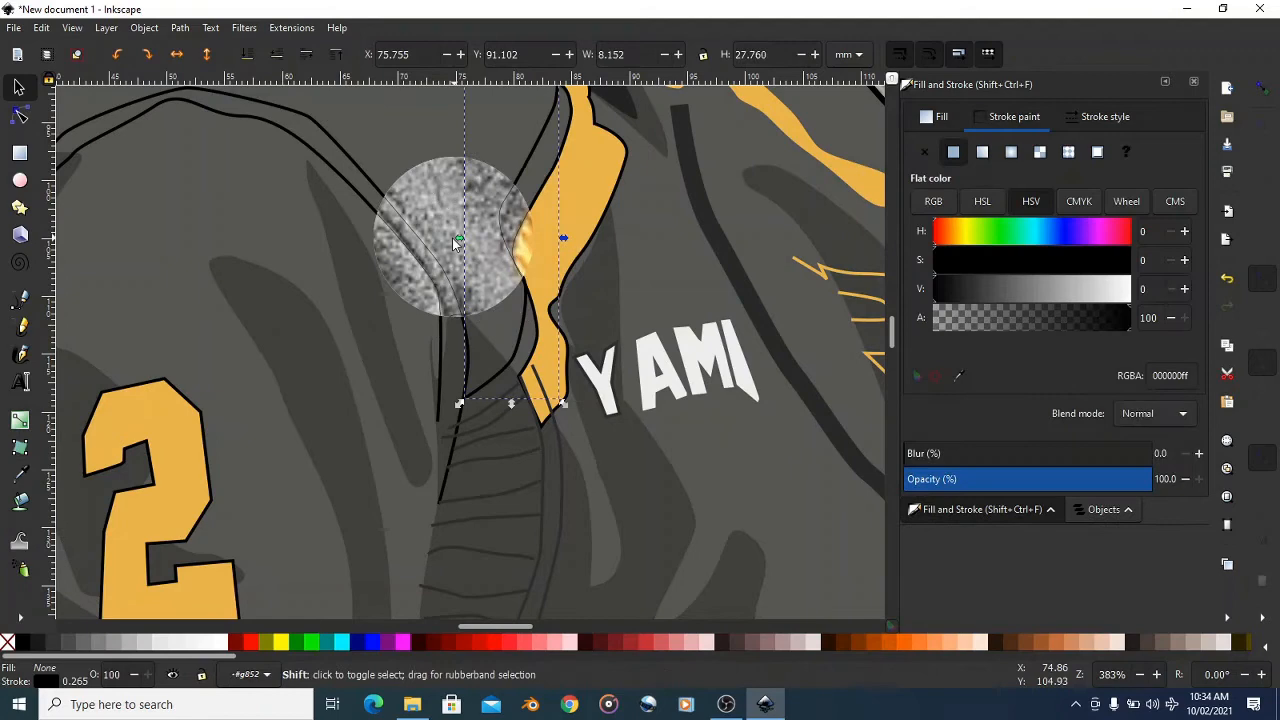
{"action": "left_click", "coordinate": [390, 240], "text": "shift"}
{"action": "scroll", "coordinate": [398, 266], "scroll_direction": "up", "scroll_amount": 3}
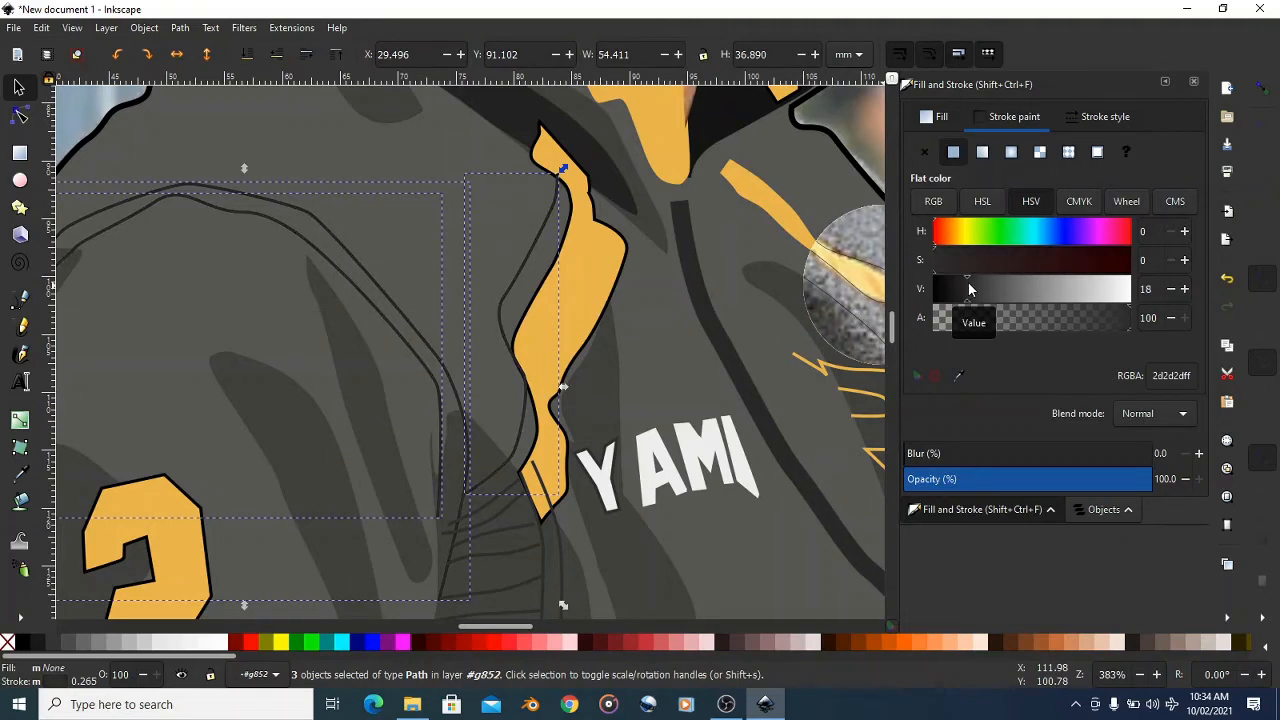
{"action": "left_click", "coordinate": [636, 337]}
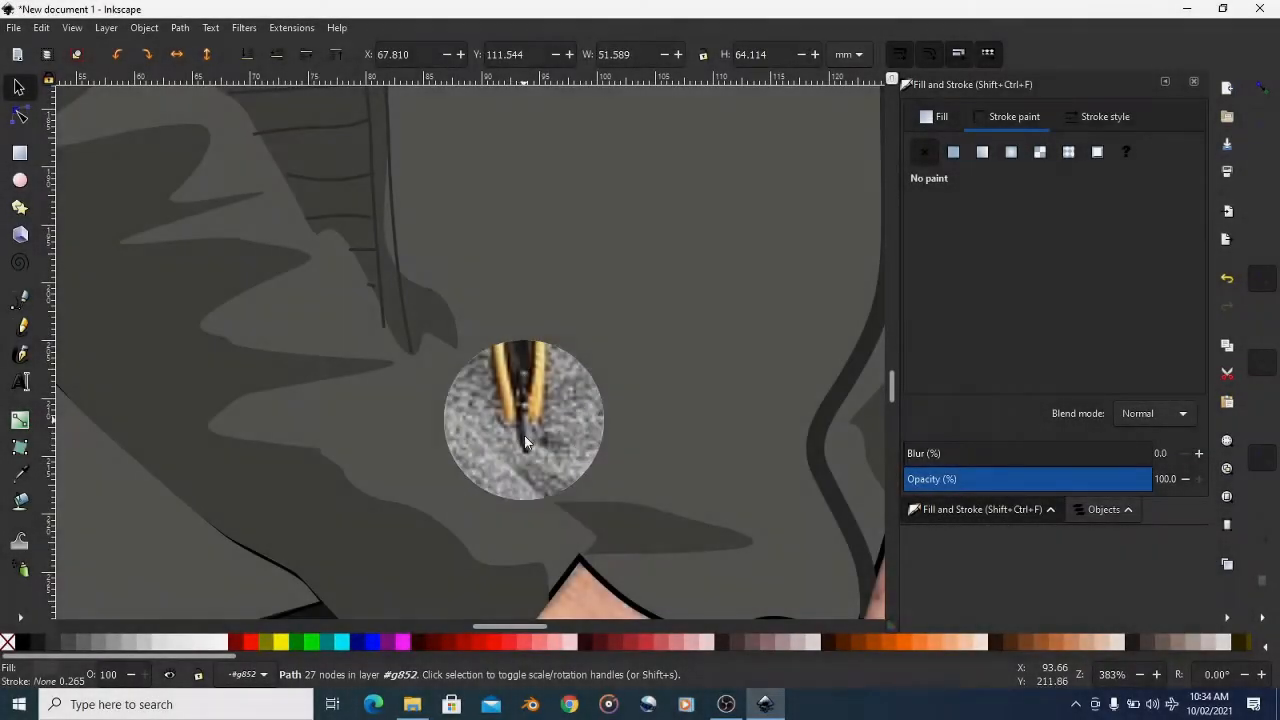
- Trace the outer edge of the pocket's left yellow piping from its lower end up to its top
{"action": "scroll", "coordinate": [498, 259], "scroll_direction": "up", "scroll_amount": 2}
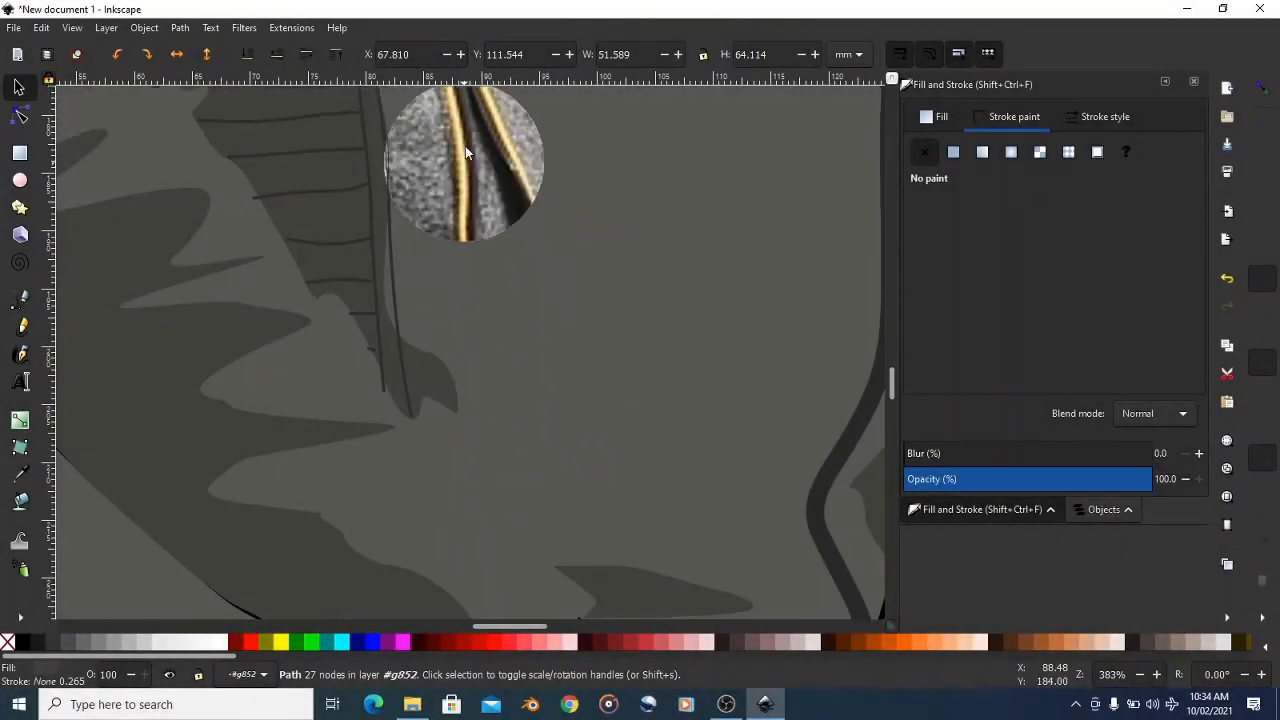
{"action": "scroll", "coordinate": [500, 330], "scroll_direction": "up", "scroll_amount": 1}
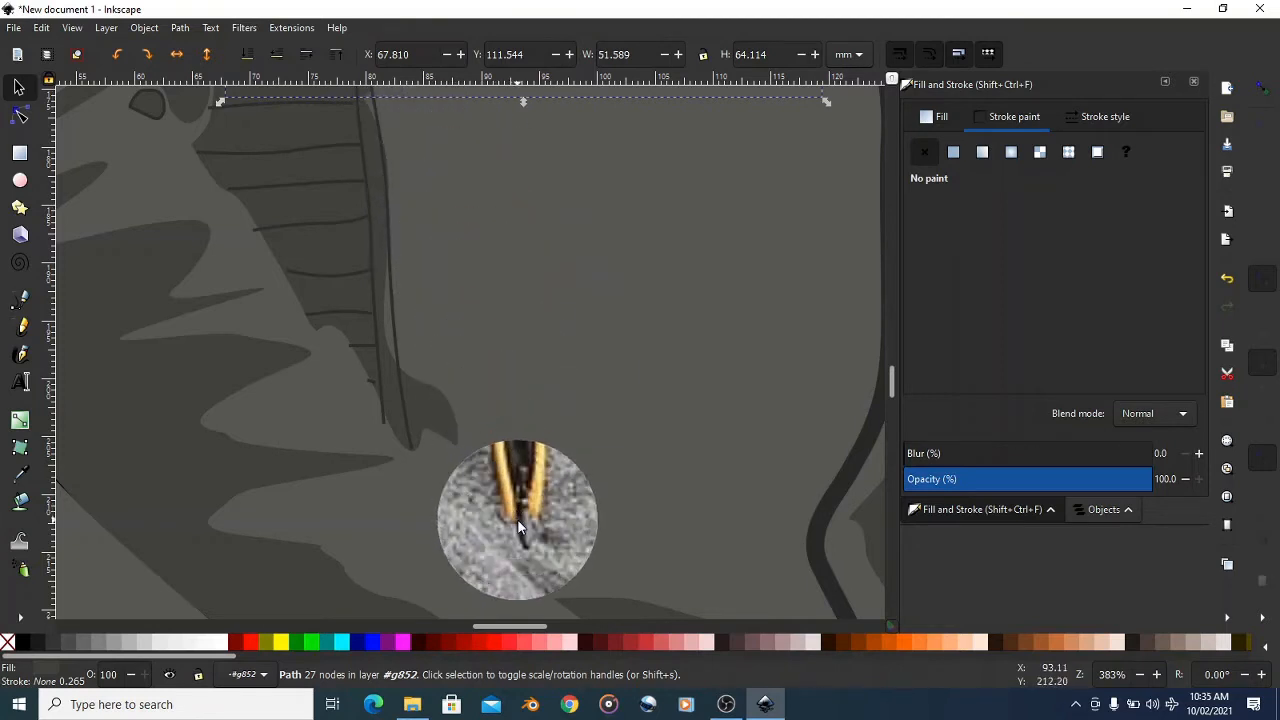
{"action": "scroll", "coordinate": [517, 519], "scroll_direction": "up", "scroll_amount": 2}
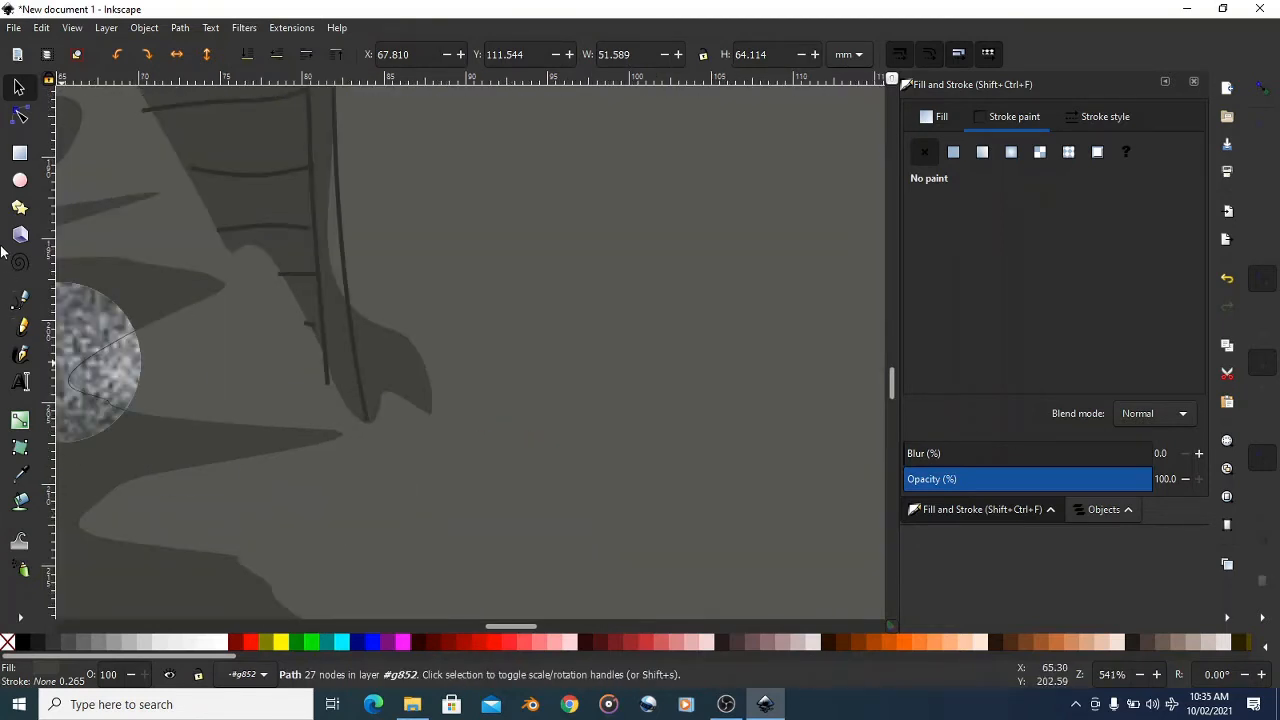
{"action": "left_click", "coordinate": [21, 302]}
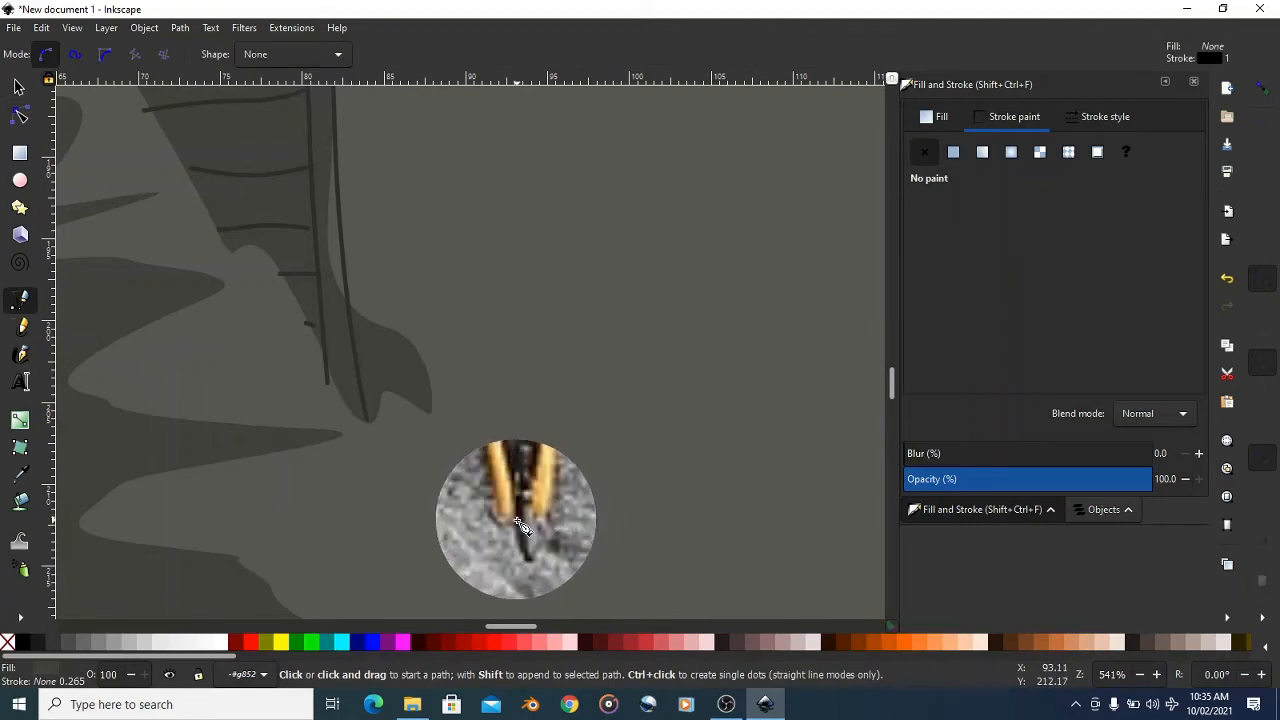
{"action": "left_click_drag", "start_coordinate": [516, 518], "coordinate": [454, 259]}
{"action": "scroll", "coordinate": [454, 264], "scroll_direction": "up", "scroll_amount": 2}
{"action": "left_click_drag", "start_coordinate": [426, 197], "coordinate": [430, 172]}
{"action": "scroll", "coordinate": [435, 172], "scroll_direction": "up", "scroll_amount": 1}
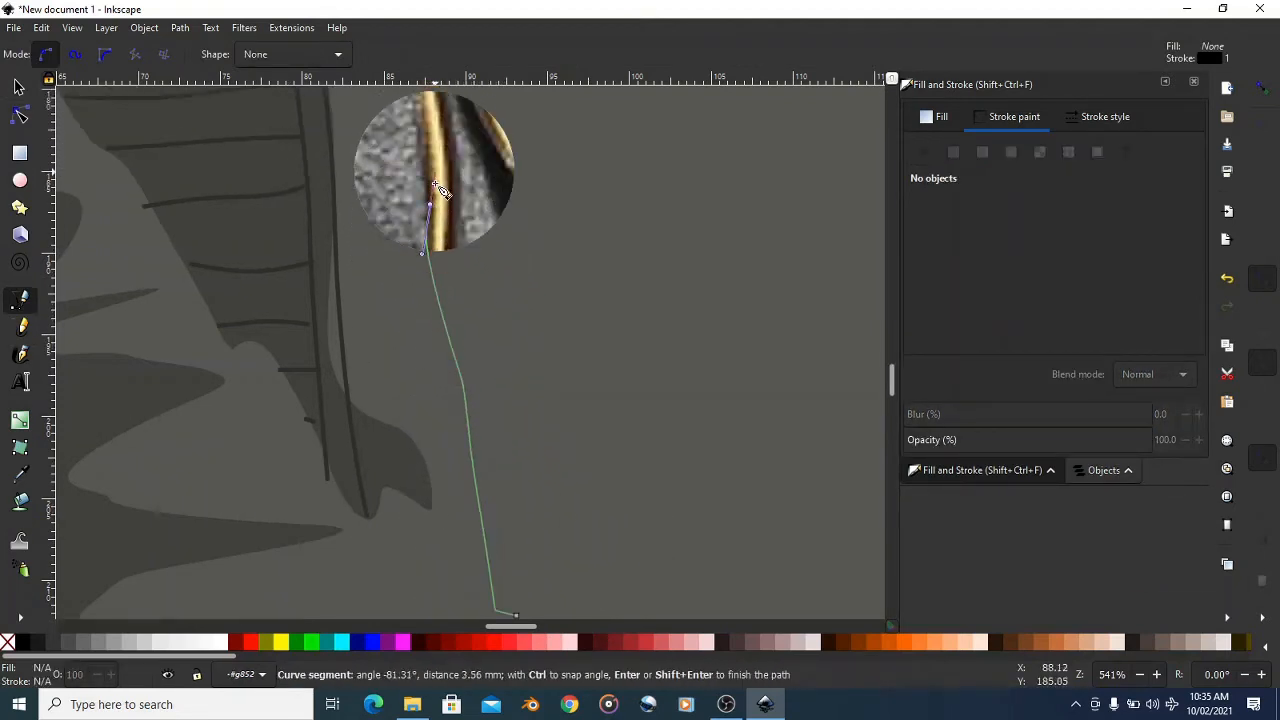
{"action": "scroll", "coordinate": [434, 178], "scroll_direction": "up", "scroll_amount": 1}
{"action": "left_click_drag", "start_coordinate": [426, 127], "coordinate": [424, 110]}
{"action": "scroll", "coordinate": [426, 168], "scroll_direction": "up", "scroll_amount": 3}
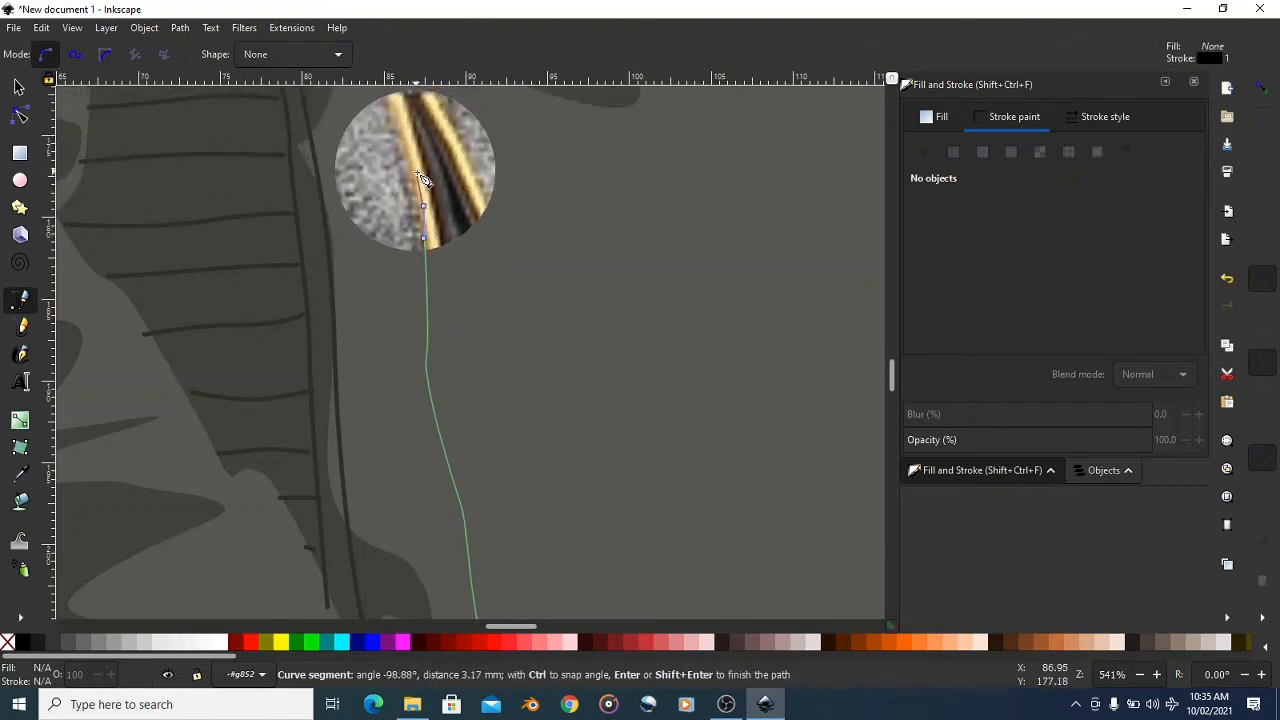
{"action": "scroll", "coordinate": [410, 140], "scroll_direction": "up", "scroll_amount": 1}
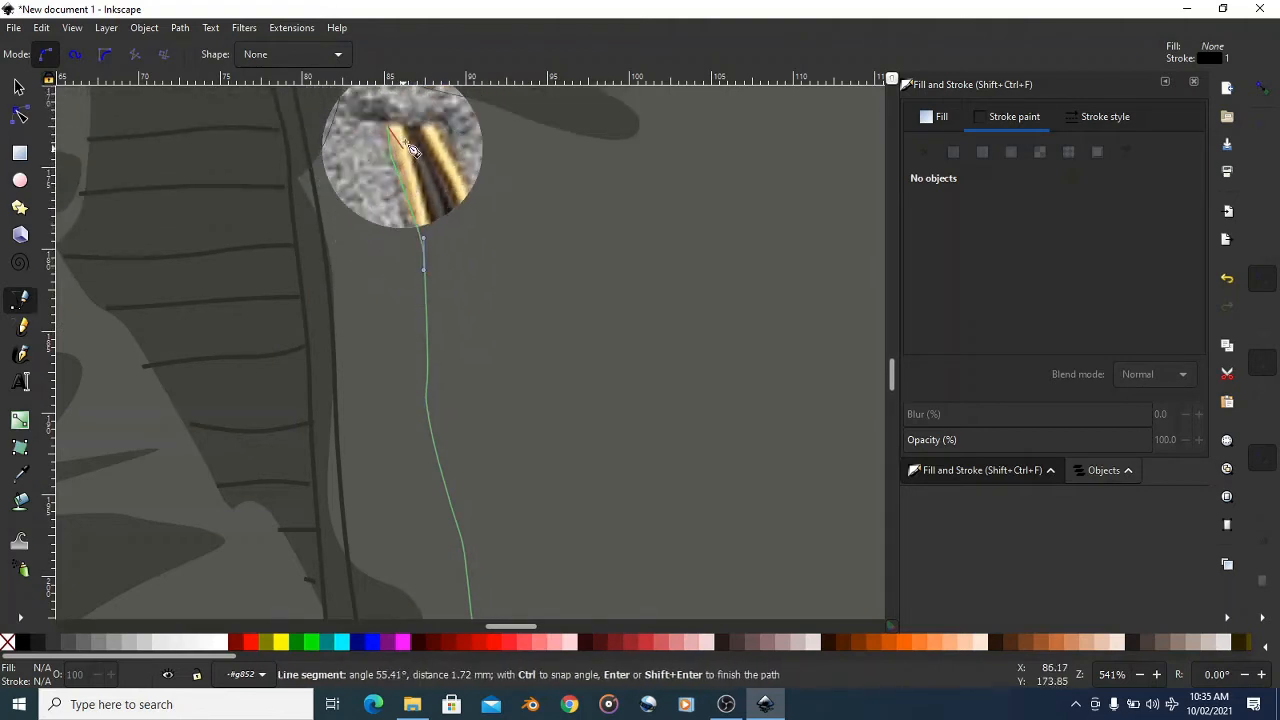
- Continue the left piping outline down its inner edge and close it at the pocket's lower end
{"action": "left_click_drag", "start_coordinate": [413, 204], "coordinate": [445, 271]}
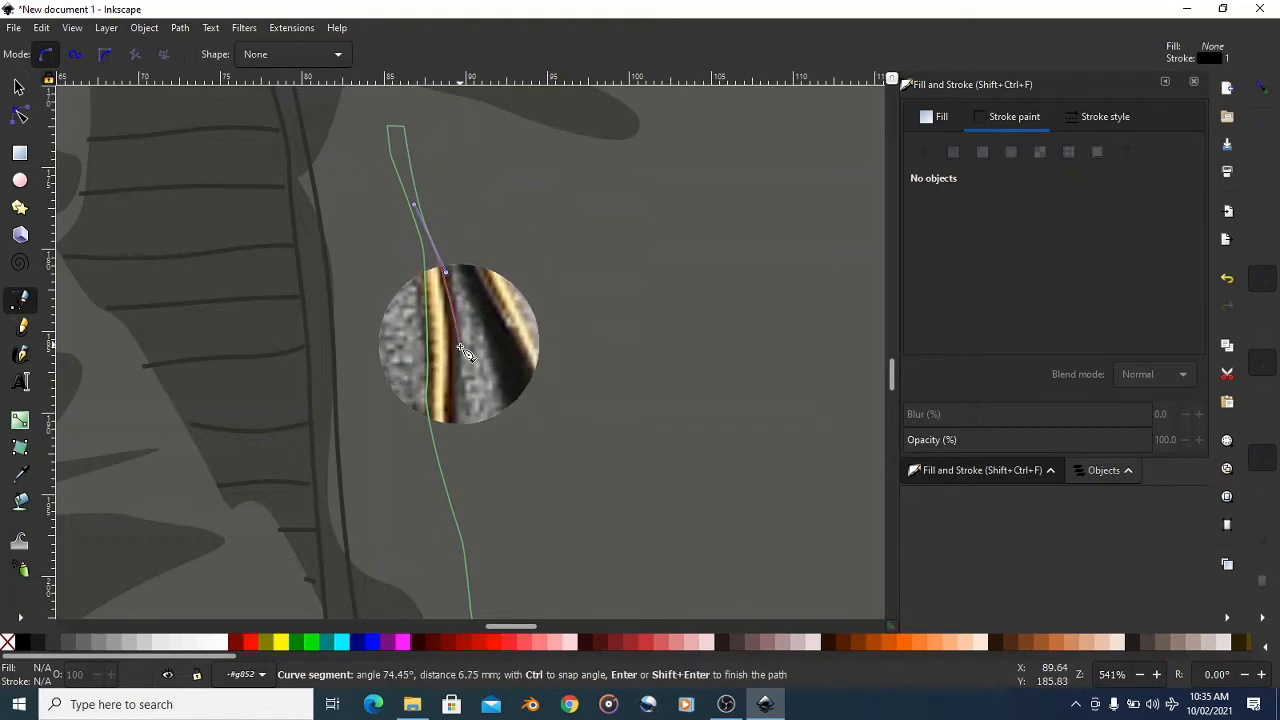
{"action": "left_click_drag", "start_coordinate": [448, 379], "coordinate": [444, 404]}
{"action": "left_click_drag", "start_coordinate": [446, 450], "coordinate": [484, 527]}
{"action": "scroll", "coordinate": [432, 390], "scroll_direction": "down", "scroll_amount": 4}
{"action": "scroll", "coordinate": [480, 420], "scroll_direction": "down", "scroll_amount": 3}
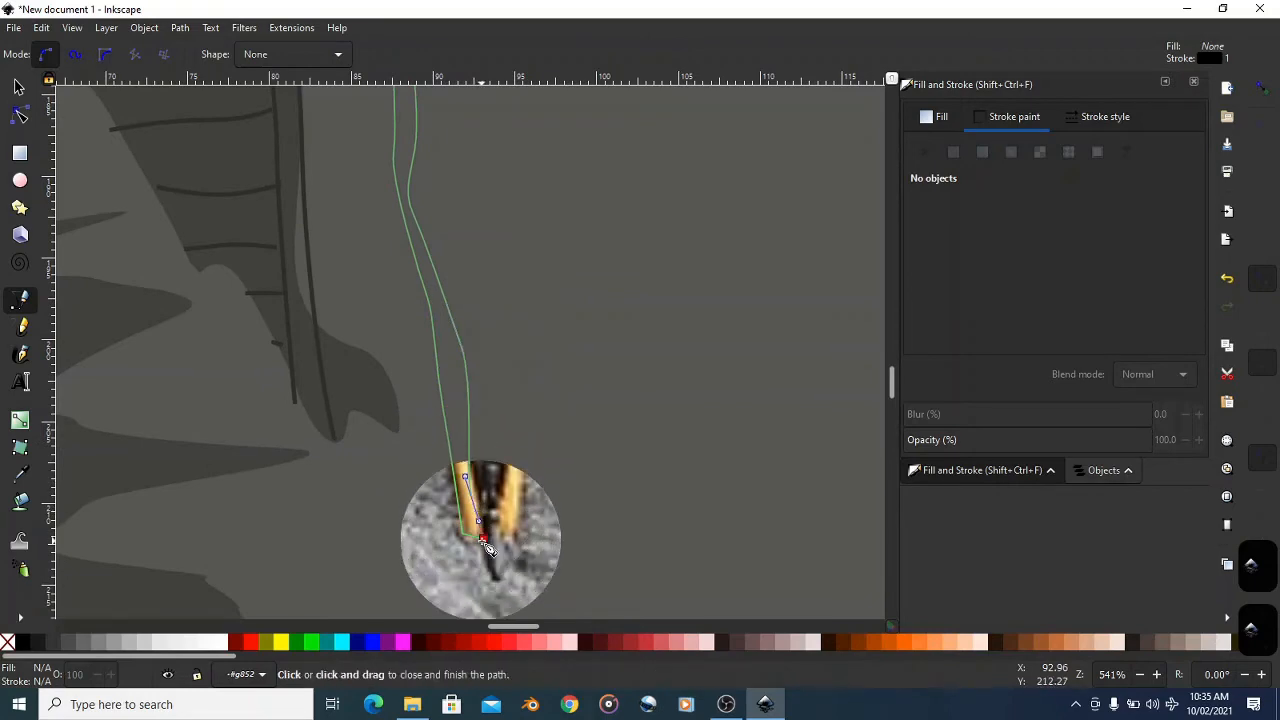
{"action": "left_click", "coordinate": [484, 541]}
- Trace the pocket's right yellow piping from the photo as a second closed outline
{"action": "left_click", "coordinate": [496, 529]}
{"action": "left_click_drag", "start_coordinate": [515, 427], "coordinate": [512, 408]}
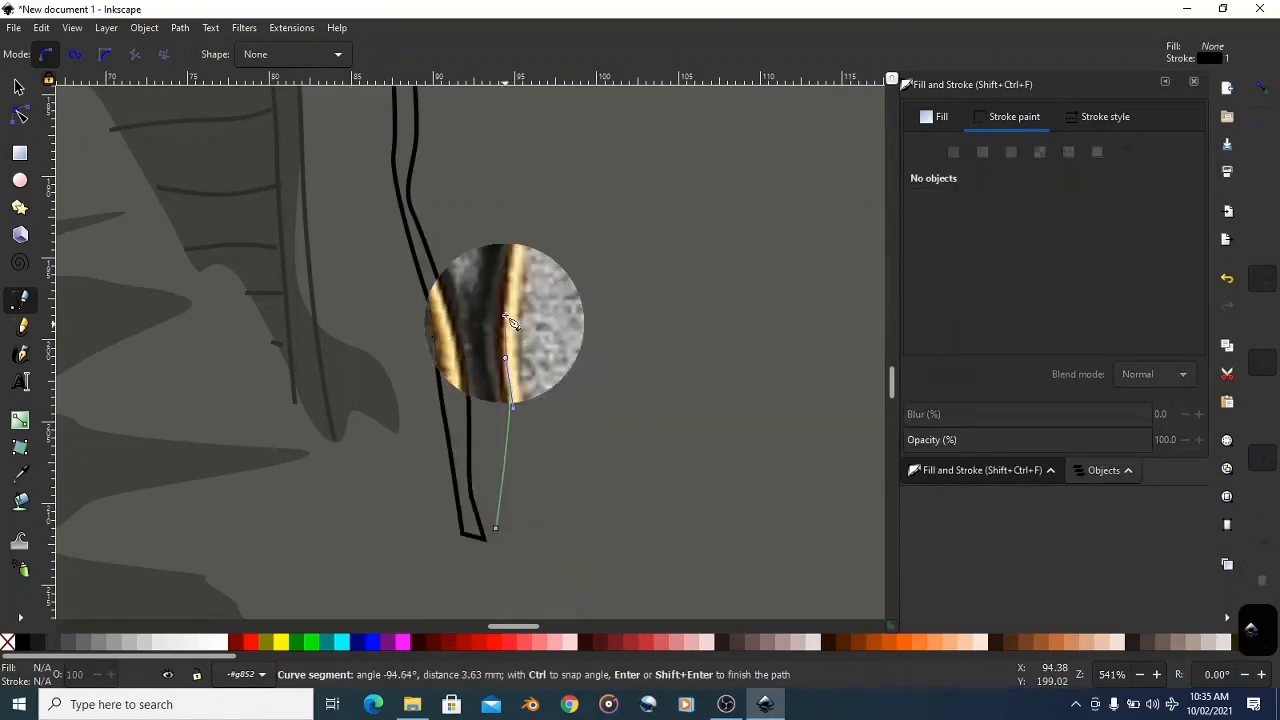
{"action": "scroll", "coordinate": [506, 323], "scroll_direction": "up", "scroll_amount": 4}
{"action": "left_click_drag", "start_coordinate": [516, 338], "coordinate": [510, 314]}
{"action": "left_click_drag", "start_coordinate": [448, 178], "coordinate": [440, 158]}
{"action": "scroll", "coordinate": [450, 250], "scroll_direction": "up", "scroll_amount": 6}
{"action": "left_click", "coordinate": [446, 293]}
{"action": "left_click", "coordinate": [466, 293]}
{"action": "scroll", "coordinate": [534, 450], "scroll_direction": "down", "scroll_amount": 3}
{"action": "left_click_drag", "start_coordinate": [526, 413], "coordinate": [535, 459]}
{"action": "scroll", "coordinate": [532, 516], "scroll_direction": "down", "scroll_amount": 6}
{"action": "scroll", "coordinate": [540, 484], "scroll_direction": "down", "scroll_amount": 4}
{"action": "left_click", "coordinate": [509, 414]}
{"action": "left_click", "coordinate": [477, 417]}
- Trace the inner boundary of the pocket's dark zip band, down the right side and back up the left
{"action": "scroll", "coordinate": [455, 240], "scroll_direction": "up", "scroll_amount": 9}
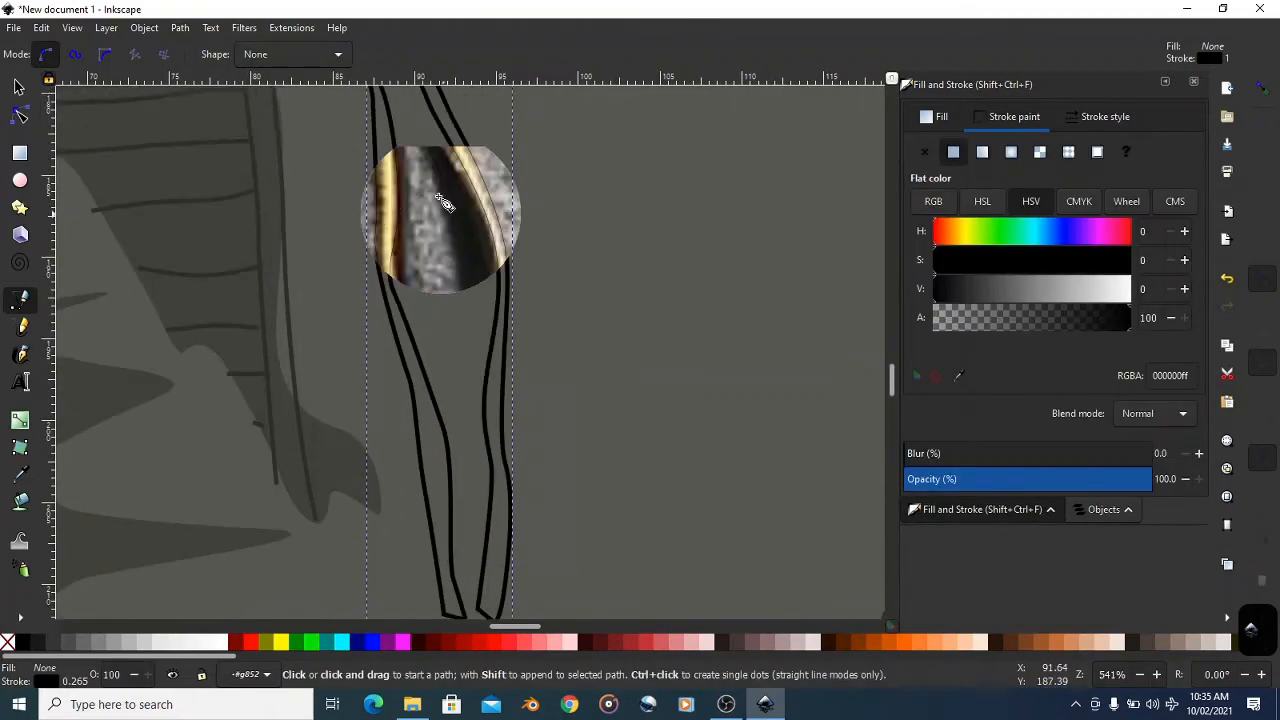
{"action": "left_click", "coordinate": [366, 164]}
{"action": "left_click_drag", "start_coordinate": [480, 392], "coordinate": [515, 466]}
{"action": "key", "text": "space"}
{"action": "left_click_drag", "start_coordinate": [434, 428], "coordinate": [433, 455]}
{"action": "left_click", "coordinate": [427, 532]}
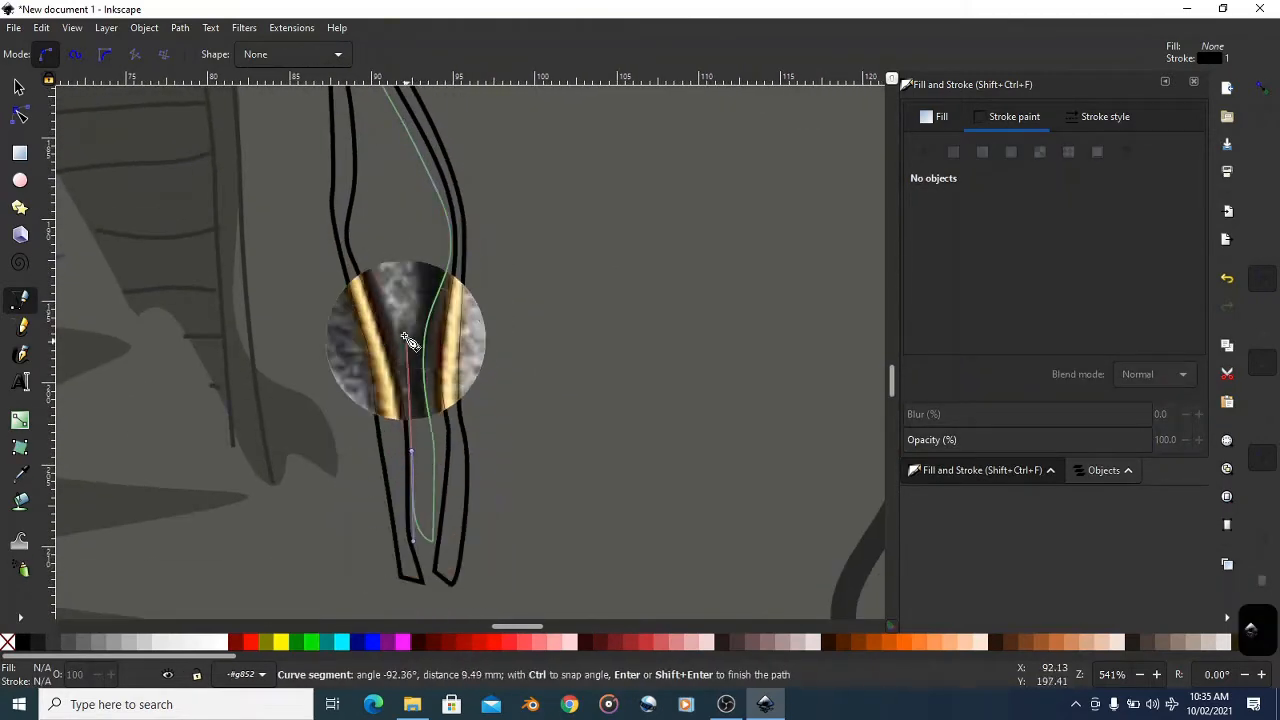
{"action": "left_click_drag", "start_coordinate": [405, 338], "coordinate": [366, 232]}
{"action": "key", "text": "space"}
{"action": "left_click_drag", "start_coordinate": [362, 180], "coordinate": [355, 150]}
{"action": "key", "text": "space"}
- Complete the dark zip band's outer boundary along both yellow pipings and close the shape at the pocket's top
{"action": "left_click_drag", "start_coordinate": [348, 248], "coordinate": [345, 238]}
{"action": "left_click", "coordinate": [327, 225]}
{"action": "left_click_drag", "start_coordinate": [366, 505], "coordinate": [370, 518]}
{"action": "key", "text": "space"}
{"action": "left_click_drag", "start_coordinate": [370, 518], "coordinate": [357, 260]}
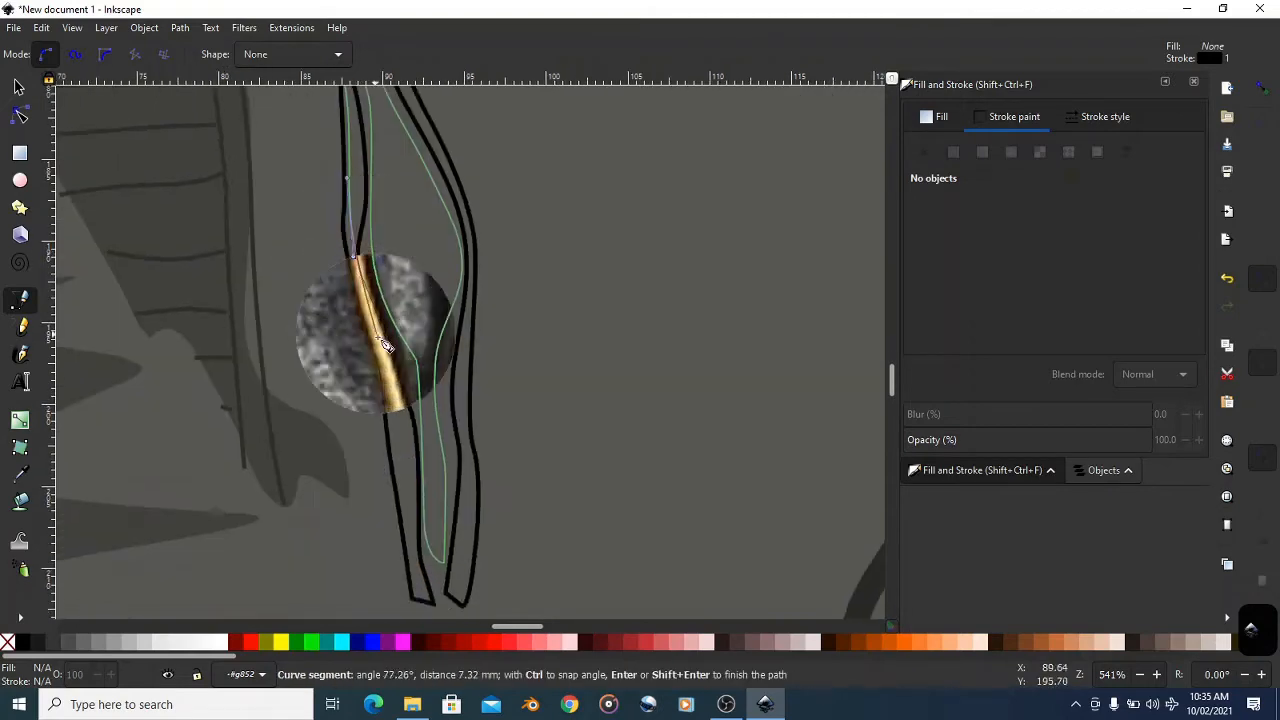
{"action": "left_click_drag", "start_coordinate": [413, 550], "coordinate": [417, 563]}
{"action": "left_click", "coordinate": [427, 589]}
{"action": "left_click", "coordinate": [455, 589]}
{"action": "left_click", "coordinate": [461, 352]}
{"action": "key", "text": "ctrl+z"}
{"action": "left_click_drag", "start_coordinate": [468, 366], "coordinate": [468, 346]}
{"action": "left_click_drag", "start_coordinate": [468, 222], "coordinate": [509, 448]}
{"action": "left_click_drag", "start_coordinate": [425, 264], "coordinate": [414, 248]}
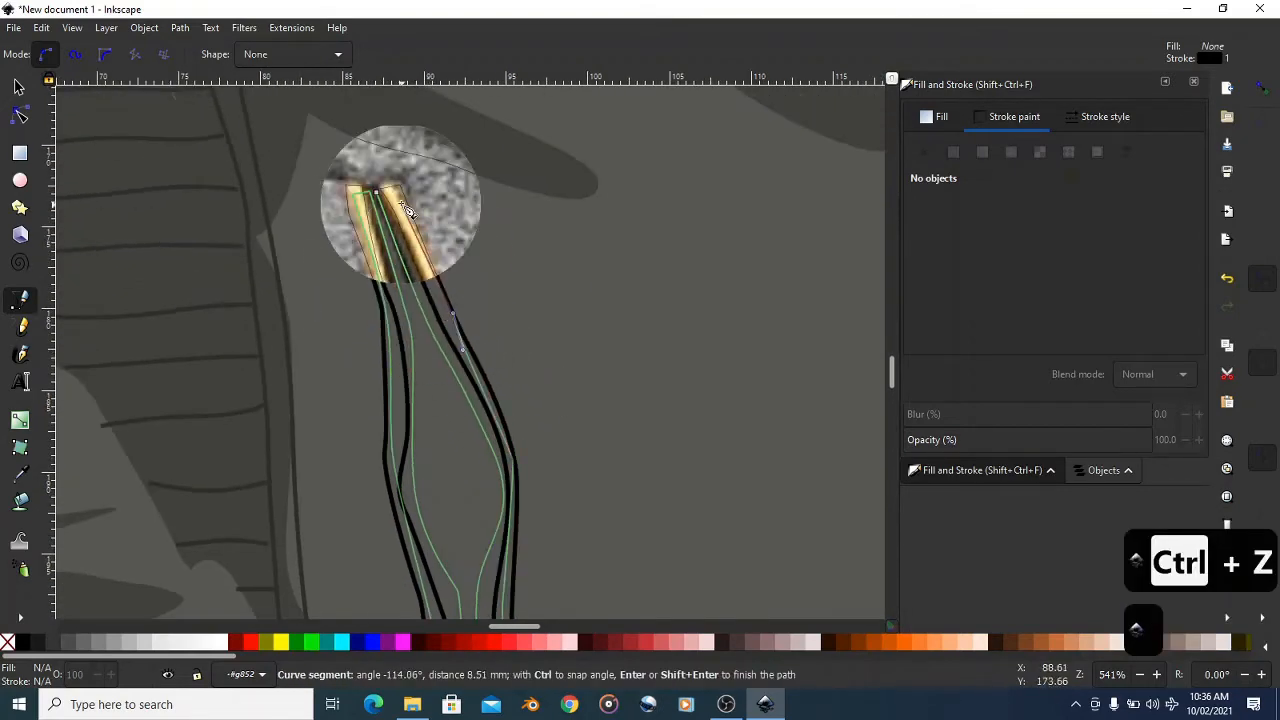
{"action": "left_click", "coordinate": [373, 188]}
- Select both yellow piping outlines of the pocket together
{"action": "scroll", "coordinate": [300, 185], "scroll_direction": "down", "scroll_amount": 2}
{"action": "left_click", "coordinate": [19, 87]}
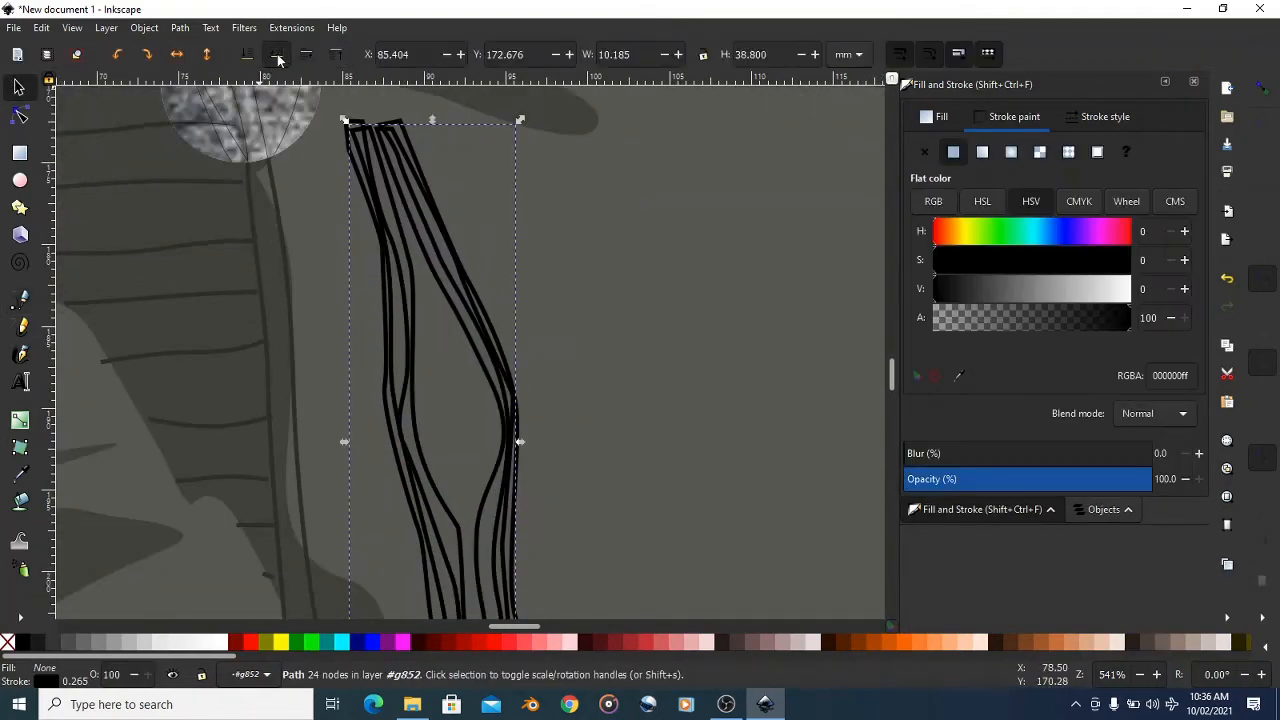
{"action": "left_click", "coordinate": [364, 130]}
{"action": "left_click", "coordinate": [390, 124], "text": "shift"}
{"action": "scroll", "coordinate": [487, 437], "scroll_direction": "down", "scroll_amount": 4}
{"action": "left_click", "coordinate": [958, 375]}
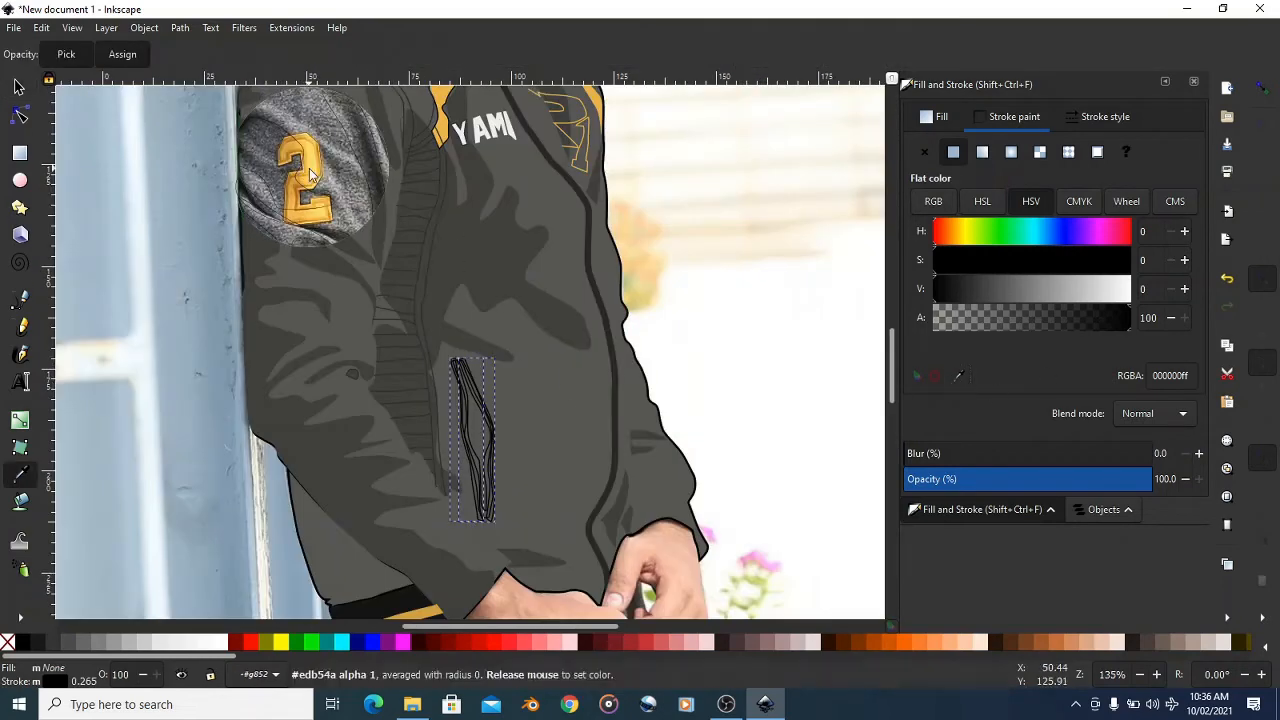
{"action": "left_click", "coordinate": [307, 178]}
{"action": "scroll", "coordinate": [307, 178], "scroll_direction": "down", "scroll_amount": 2}
{"action": "key", "text": "ctrl+z"}
- Fill both pocket pipings with the yellow sampled from the sleeve's number 2 and remove their strokes
{"action": "left_click", "coordinate": [937, 117]}
{"action": "left_click", "coordinate": [953, 151]}
{"action": "left_click", "coordinate": [958, 375]}
{"action": "left_click", "coordinate": [304, 150]}
{"action": "left_click", "coordinate": [1003, 117]}
{"action": "left_click", "coordinate": [924, 151]}
- Fill the pocket's zip band with the dark grey sampled from the ribbed panel's shadow and lower it behind the yellow piping
{"action": "scroll", "coordinate": [475, 430], "scroll_direction": "up", "scroll_amount": 4}
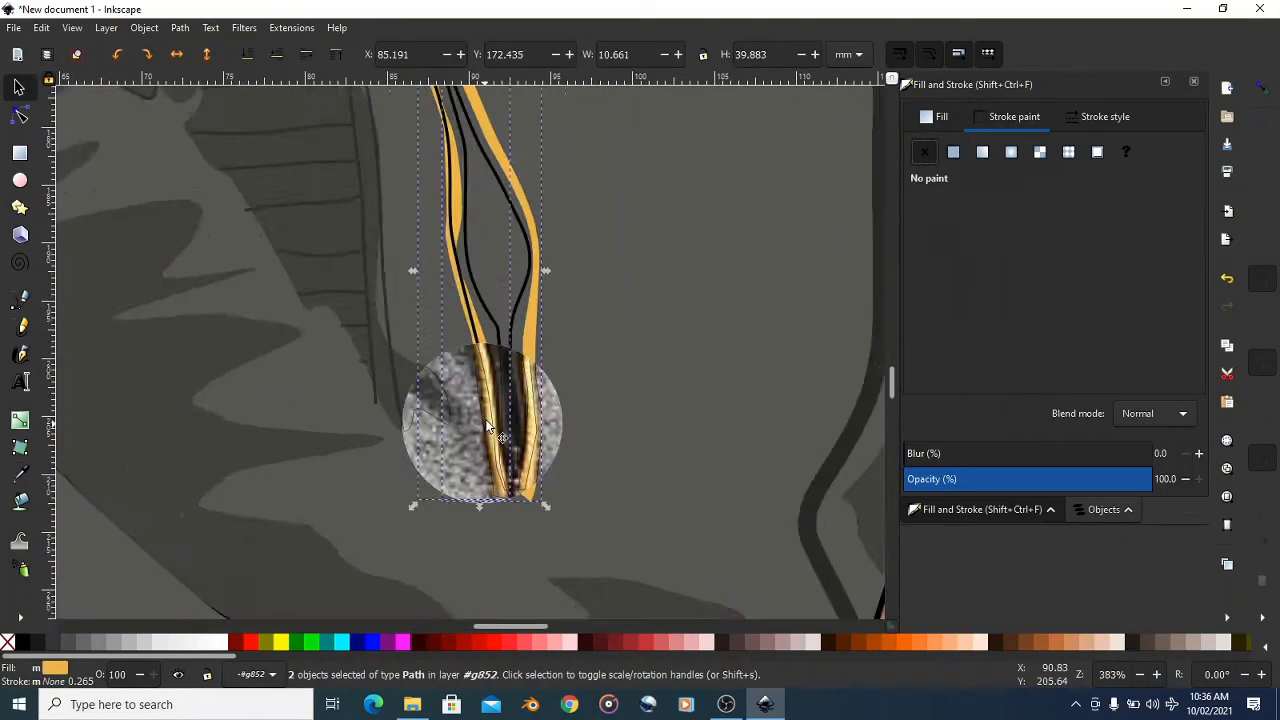
{"action": "left_click", "coordinate": [537, 378]}
{"action": "scroll", "coordinate": [537, 378], "scroll_direction": "up", "scroll_amount": 6}
{"action": "left_click", "coordinate": [941, 117]}
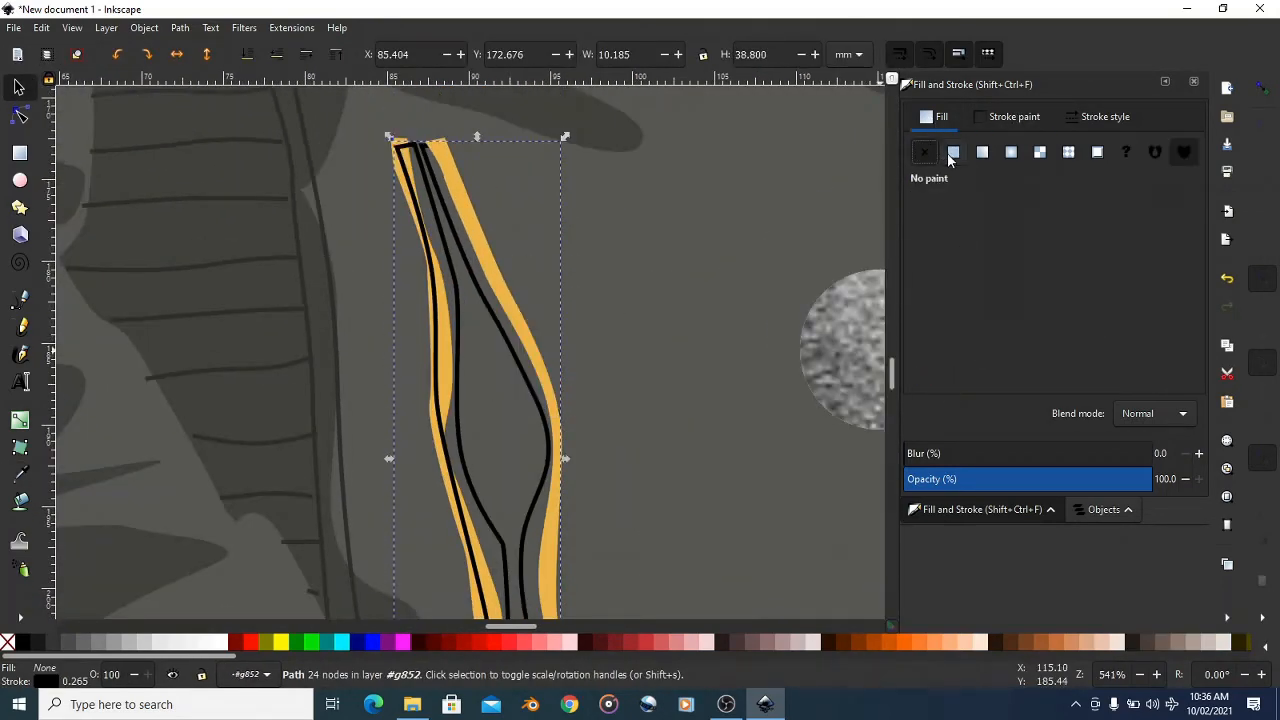
{"action": "left_click", "coordinate": [953, 151]}
{"action": "left_click", "coordinate": [958, 375]}
{"action": "left_click", "coordinate": [196, 354]}
{"action": "left_click", "coordinate": [278, 55]}
- Remove the stroke from the pocket's zip band and darken its fill by lowering the colour value
{"action": "left_click", "coordinate": [1003, 117]}
{"action": "left_click", "coordinate": [924, 151]}
{"action": "left_click", "coordinate": [940, 117]}
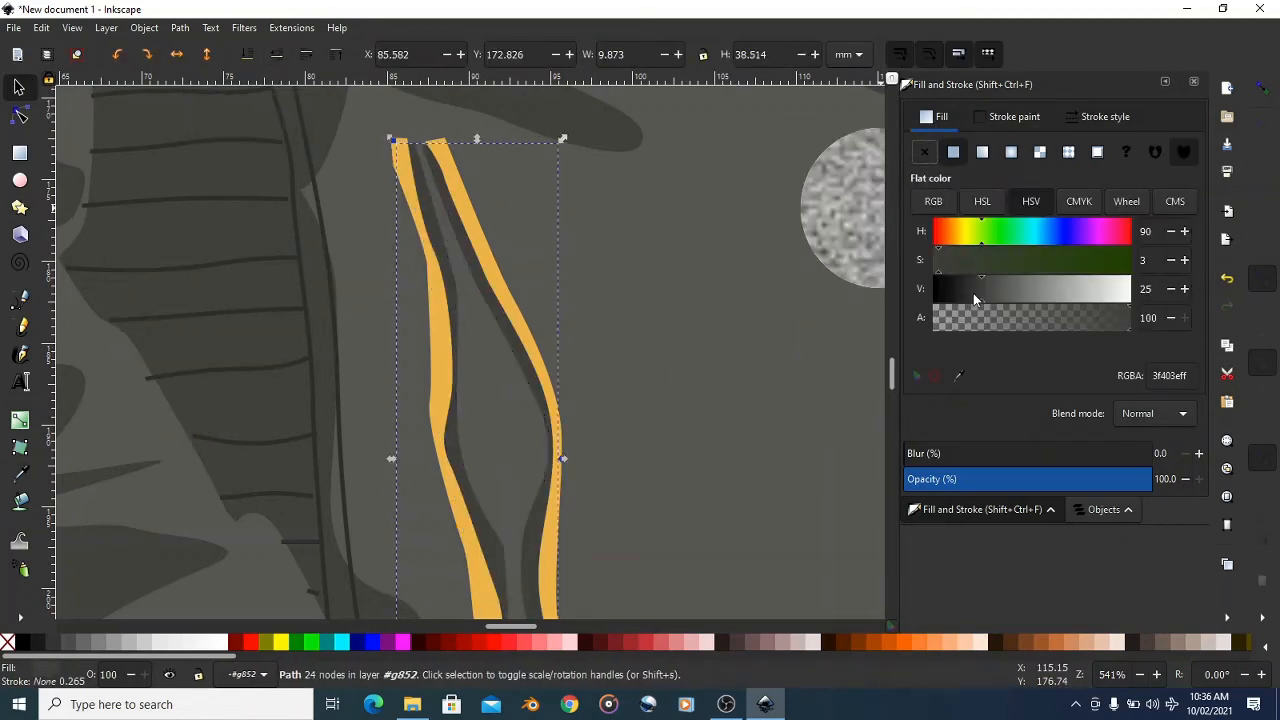
{"action": "left_click", "coordinate": [967, 290]}
- Examine the finished pocket and the whole jacket against the photo, from the hem up to the collar
{"action": "left_click", "coordinate": [322, 218]}
{"action": "scroll", "coordinate": [369, 233], "scroll_direction": "down", "scroll_amount": 3}
{"action": "left_click", "coordinate": [710, 245]}
{"action": "scroll", "coordinate": [710, 245], "scroll_direction": "down", "scroll_amount": 3}
{"action": "scroll", "coordinate": [548, 415], "scroll_direction": "down", "scroll_amount": 2}
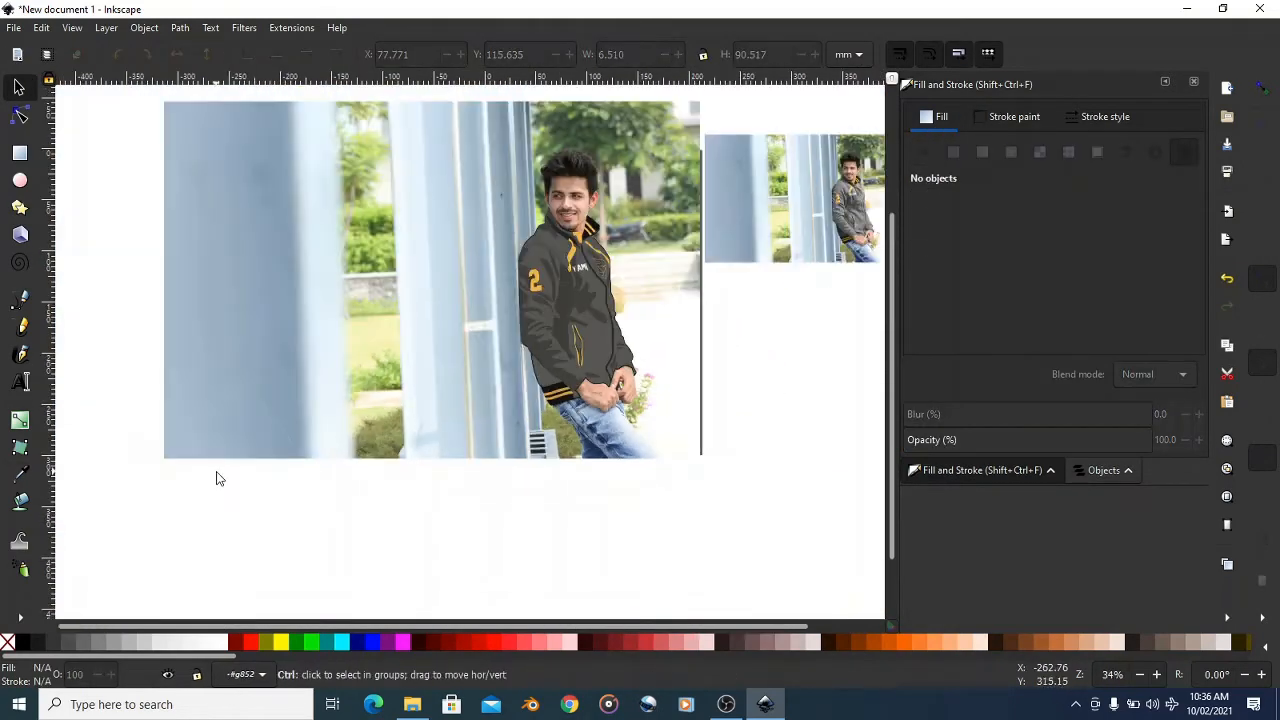
{"action": "scroll", "coordinate": [498, 445], "scroll_direction": "up", "scroll_amount": 3}
{"action": "scroll", "coordinate": [514, 410], "scroll_direction": "up", "scroll_amount": 2}
{"action": "scroll", "coordinate": [530, 368], "scroll_direction": "down", "scroll_amount": 3}
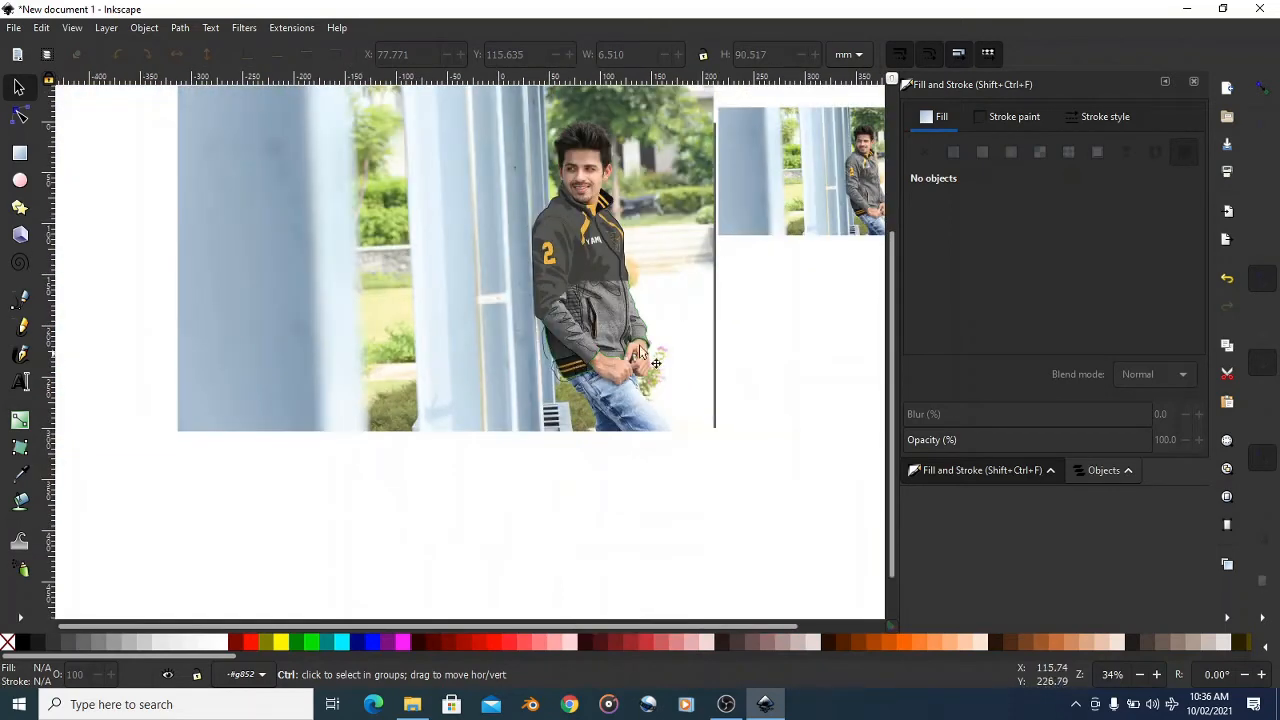
{"action": "scroll", "coordinate": [714, 290], "scroll_direction": "up", "scroll_amount": 3}
{"action": "scroll", "coordinate": [687, 334], "scroll_direction": "down", "scroll_amount": 2}
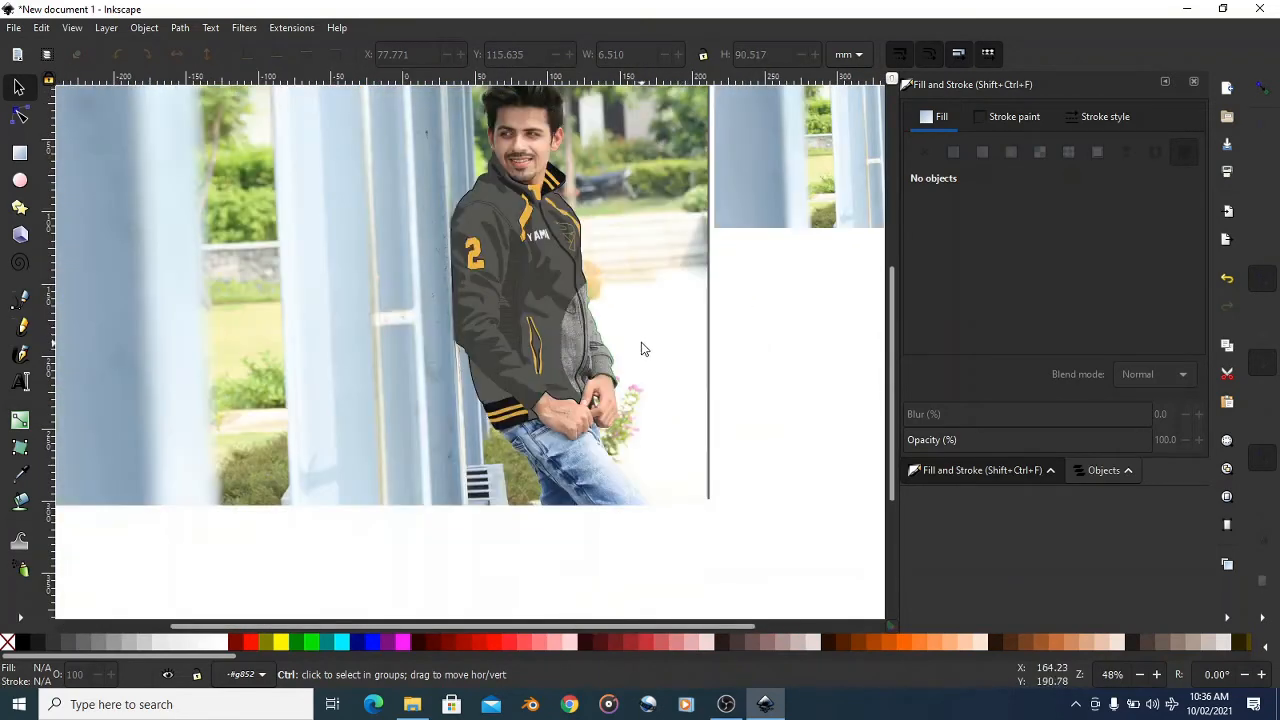
{"action": "scroll", "coordinate": [644, 349], "scroll_direction": "up", "scroll_amount": 2}
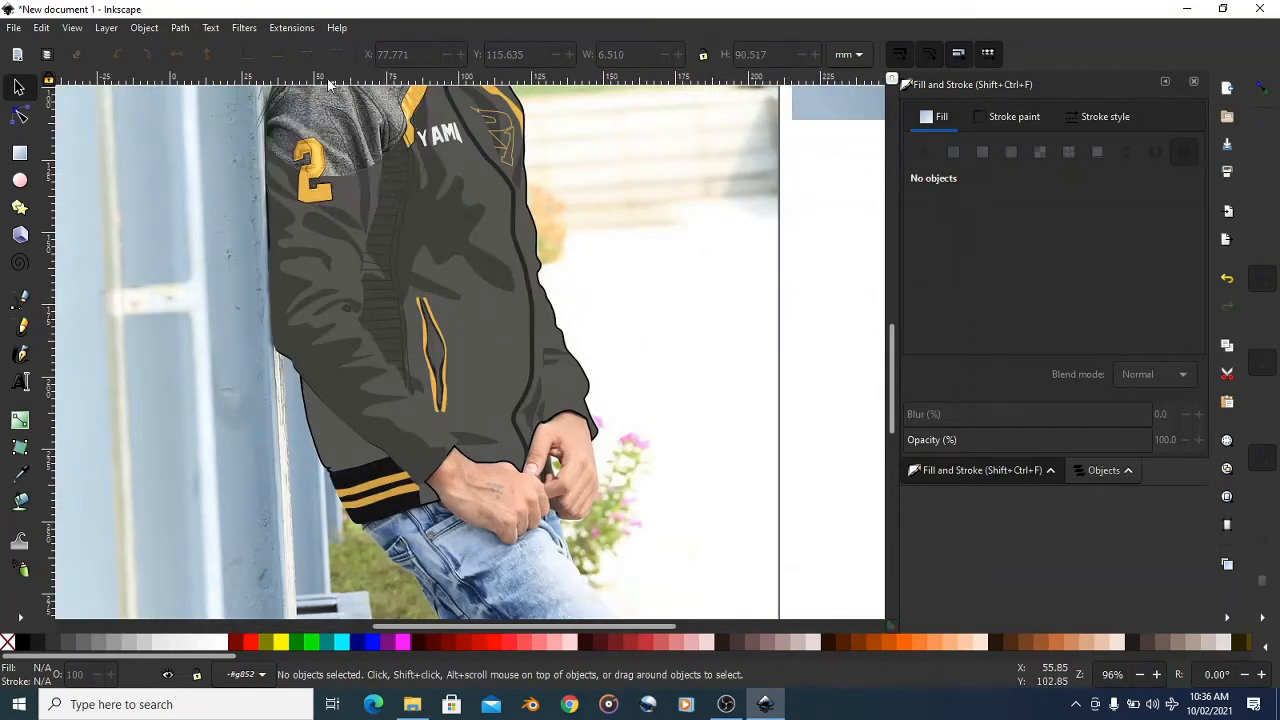
{"action": "scroll", "coordinate": [440, 305], "scroll_direction": "up", "scroll_amount": 4}
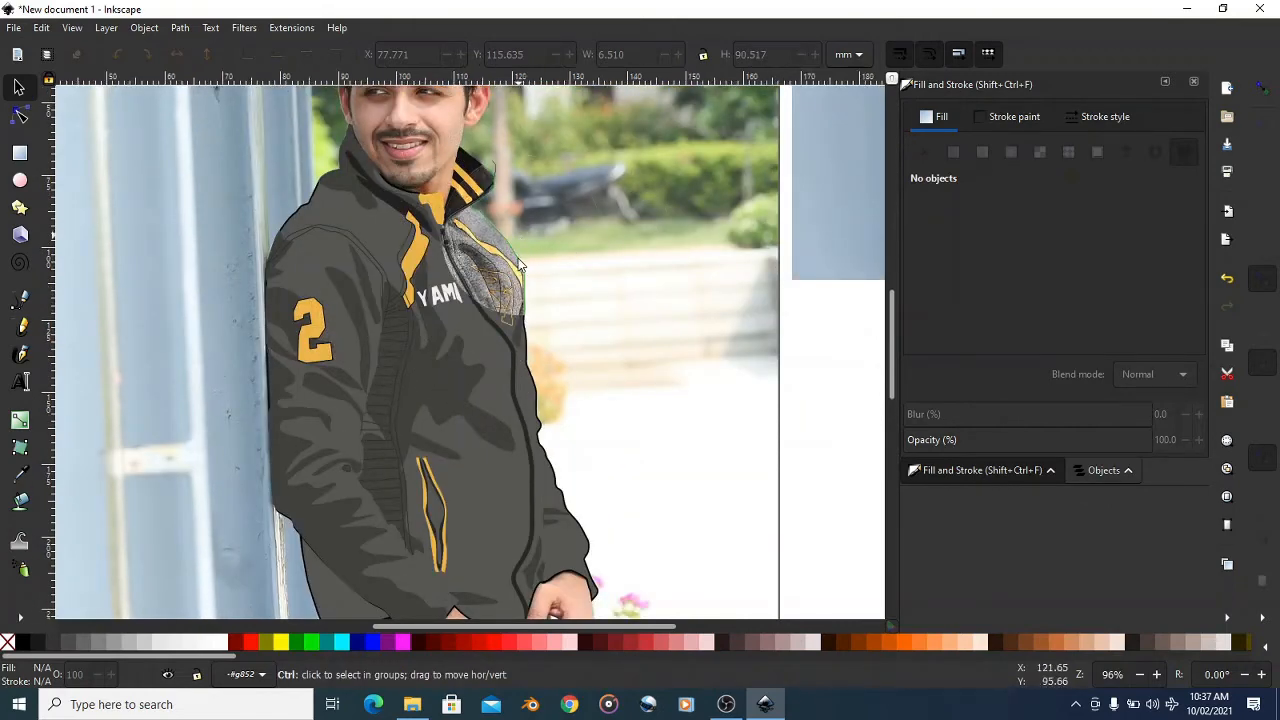
- Draw a closed shape from the collar base along the yellow stripe by the lettering, extending past the jacket's right edge
{"action": "scroll", "coordinate": [519, 265], "scroll_direction": "up", "scroll_amount": 2}
{"action": "scroll", "coordinate": [429, 186], "scroll_direction": "up", "scroll_amount": 3}
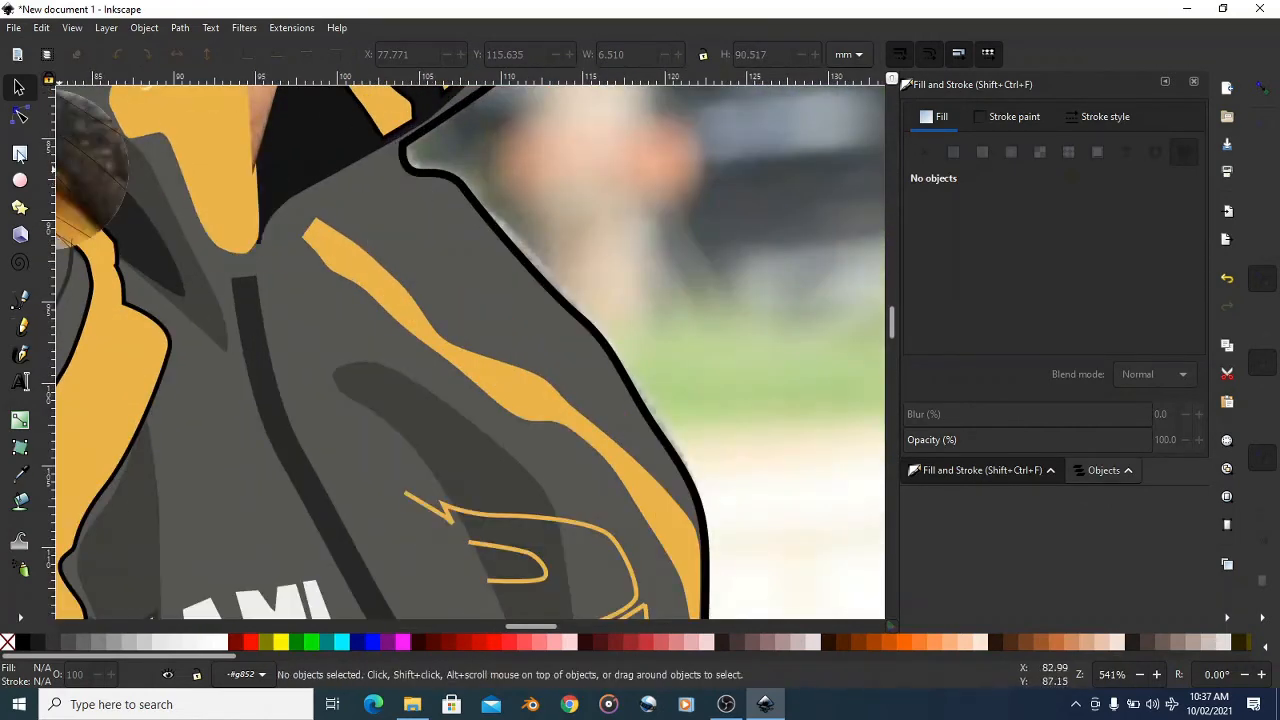
{"action": "left_click", "coordinate": [21, 299]}
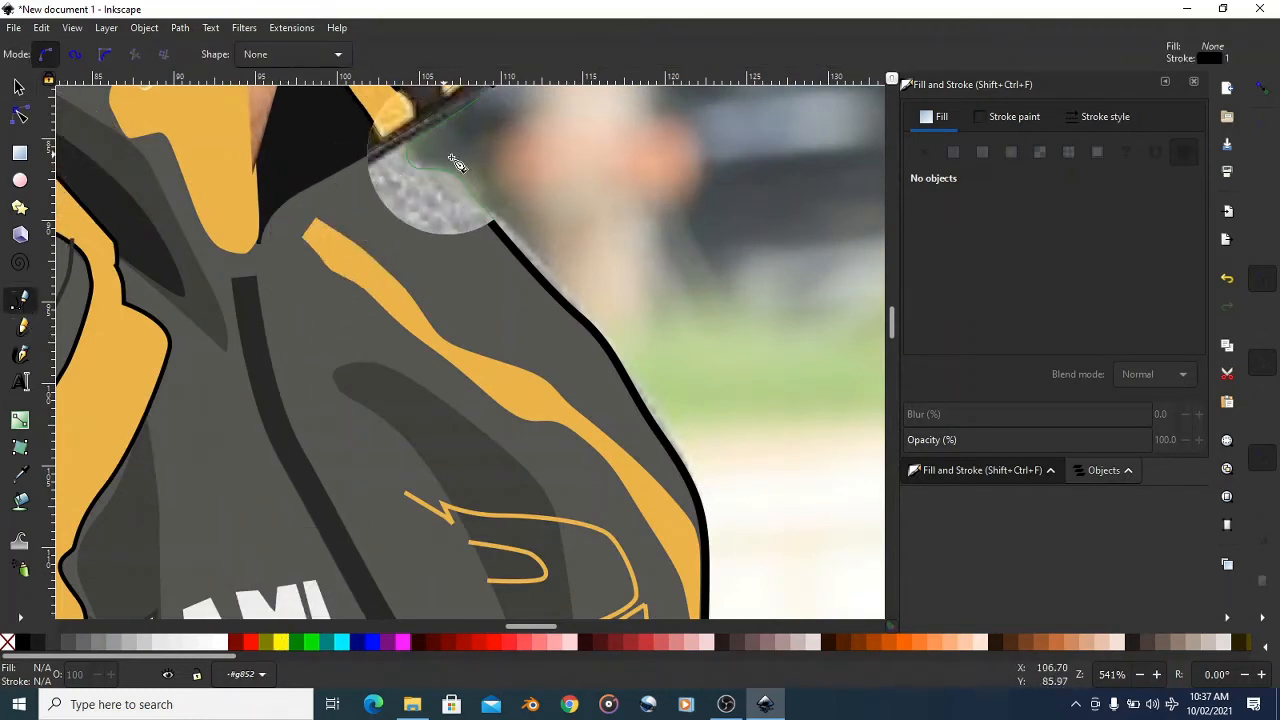
{"action": "scroll", "coordinate": [360, 213], "scroll_direction": "down", "scroll_amount": 2}
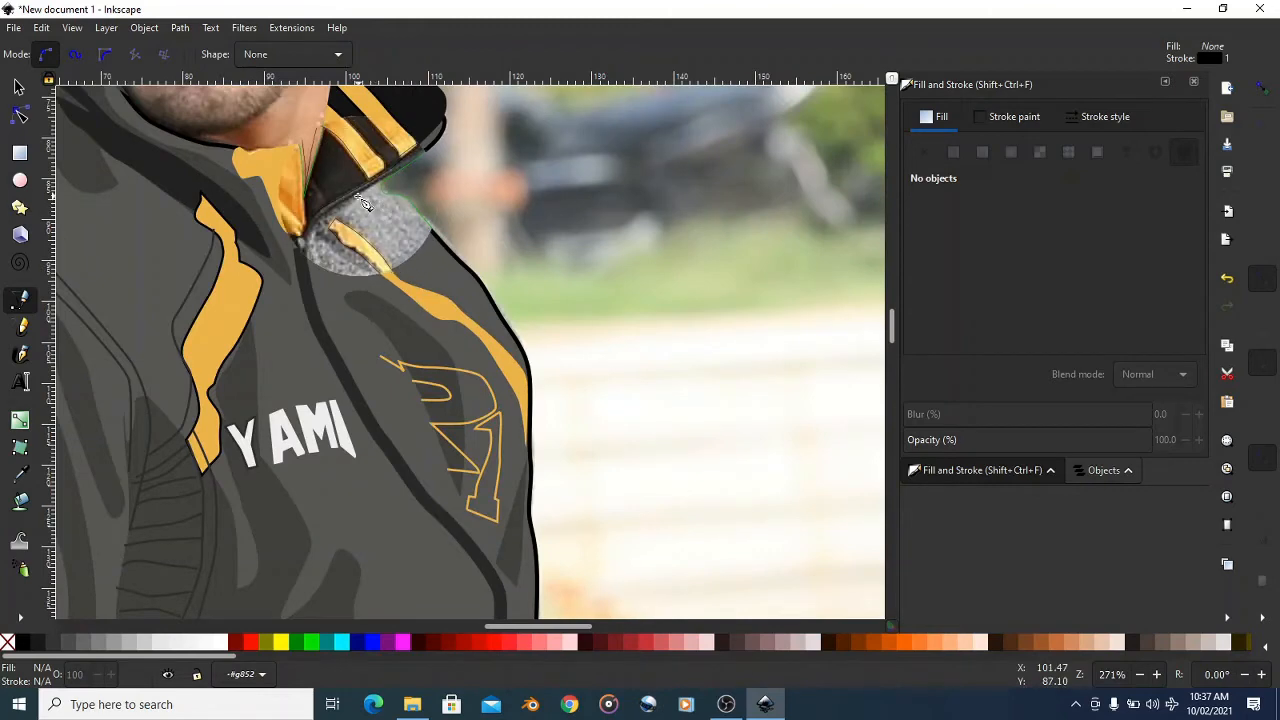
{"action": "scroll", "coordinate": [368, 240], "scroll_direction": "down", "scroll_amount": 2}
{"action": "left_click", "coordinate": [354, 225]}
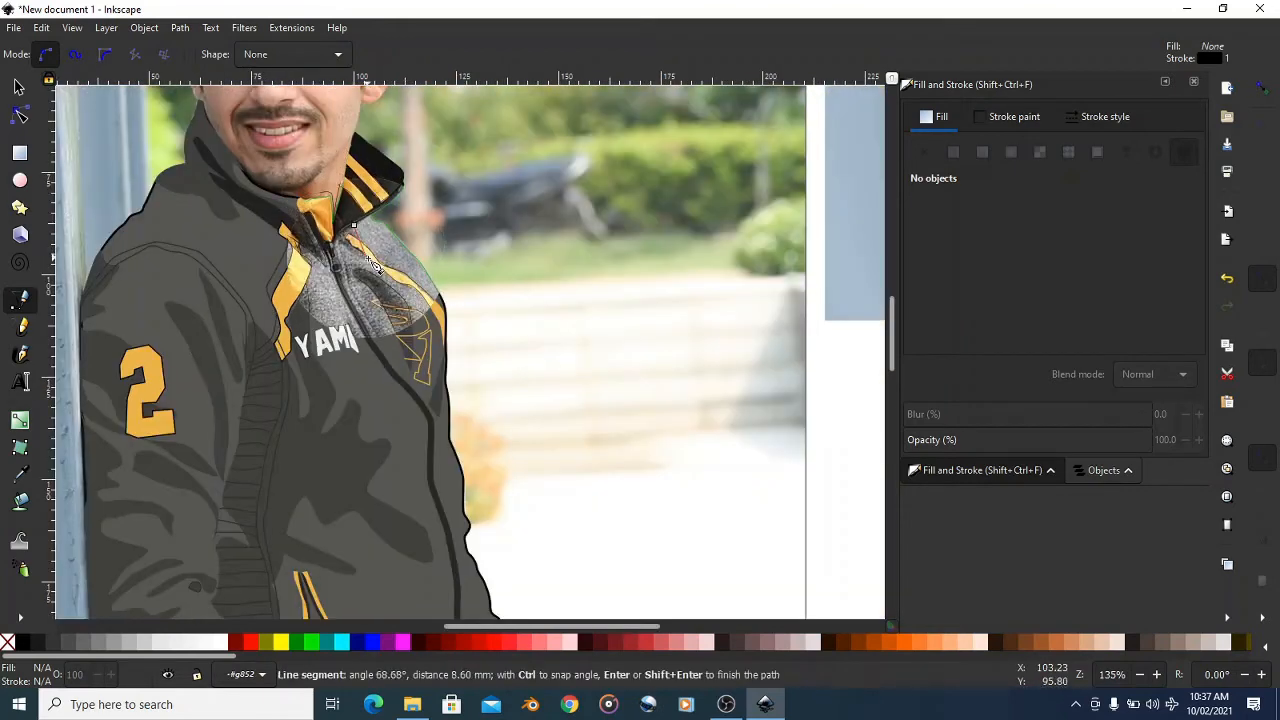
{"action": "left_click_drag", "start_coordinate": [367, 258], "coordinate": [383, 262]}
{"action": "left_click_drag", "start_coordinate": [467, 338], "coordinate": [467, 292]}
{"action": "left_click_drag", "start_coordinate": [438, 227], "coordinate": [414, 205]}
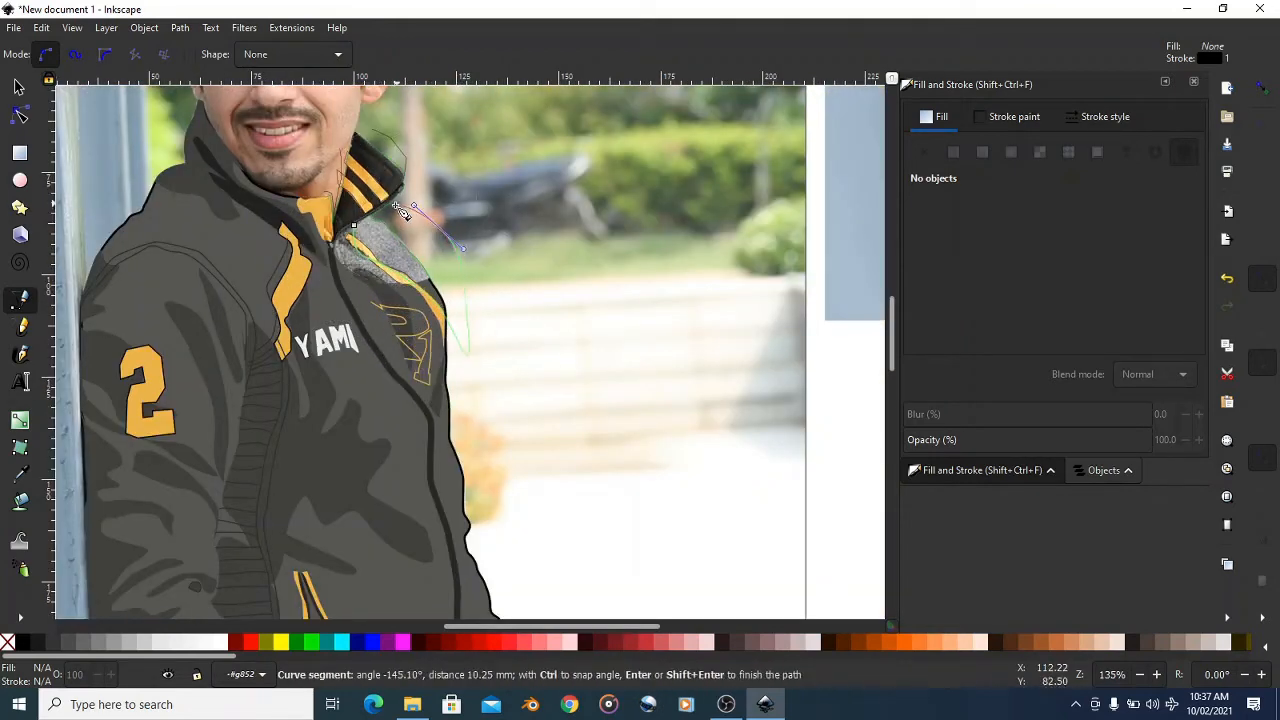
{"action": "left_click", "coordinate": [356, 226]}
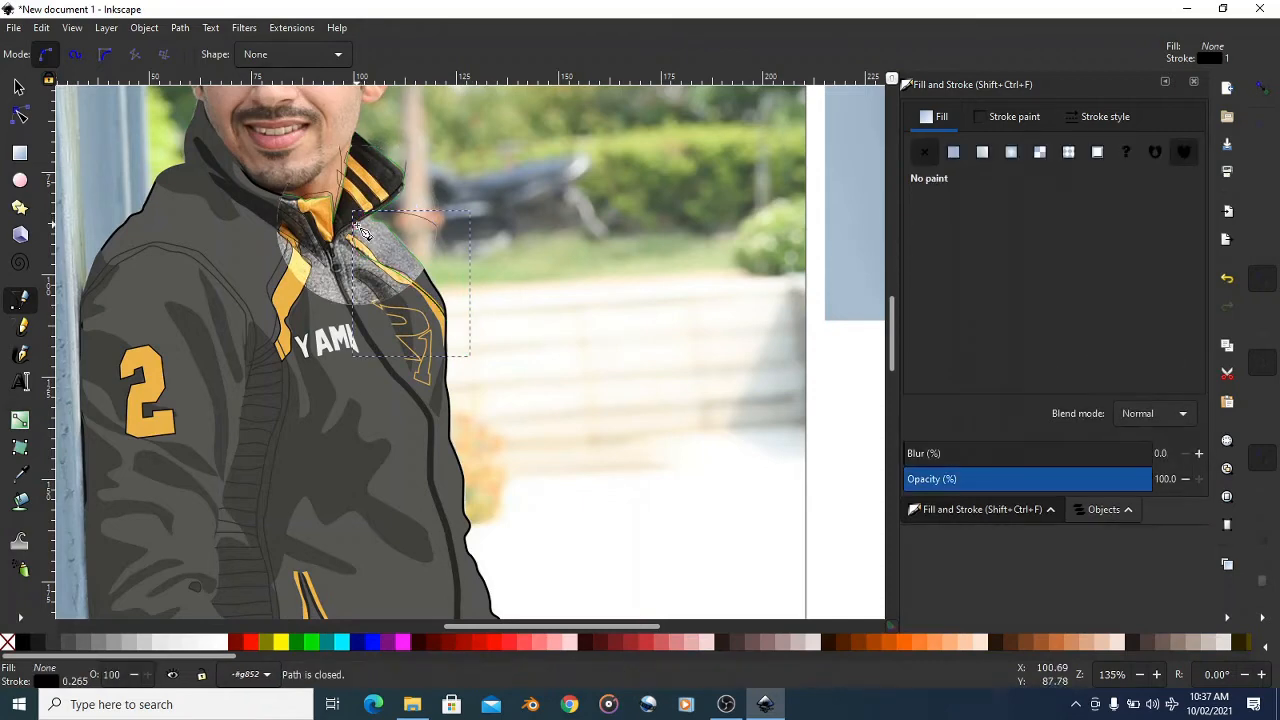
- Draw a closed shape over the shoulder from the collar to the yellow chest stripe, and another across the upper chest beside the zip
{"action": "scroll", "coordinate": [688, 217], "scroll_direction": "down", "scroll_amount": 3}
{"action": "scroll", "coordinate": [695, 228], "scroll_direction": "down", "scroll_amount": 1}
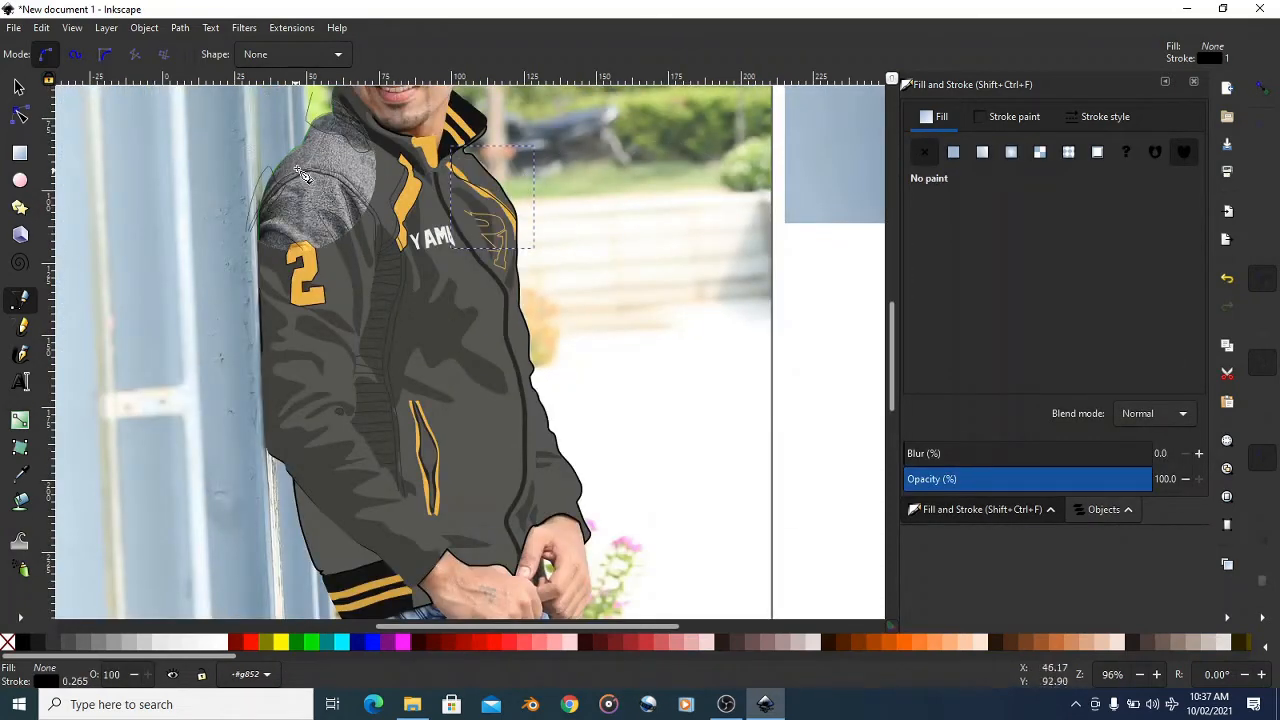
{"action": "left_click", "coordinate": [326, 129]}
{"action": "left_click_drag", "start_coordinate": [305, 170], "coordinate": [326, 176]}
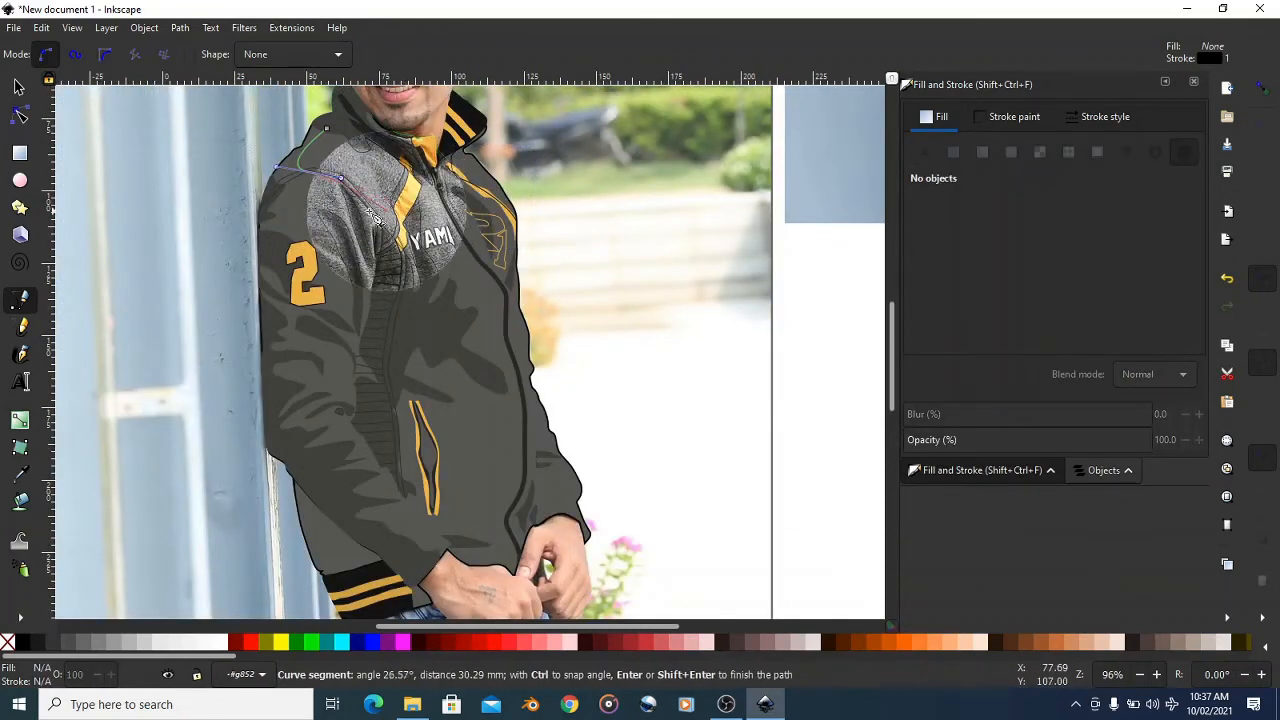
{"action": "left_click_drag", "start_coordinate": [379, 219], "coordinate": [384, 235]}
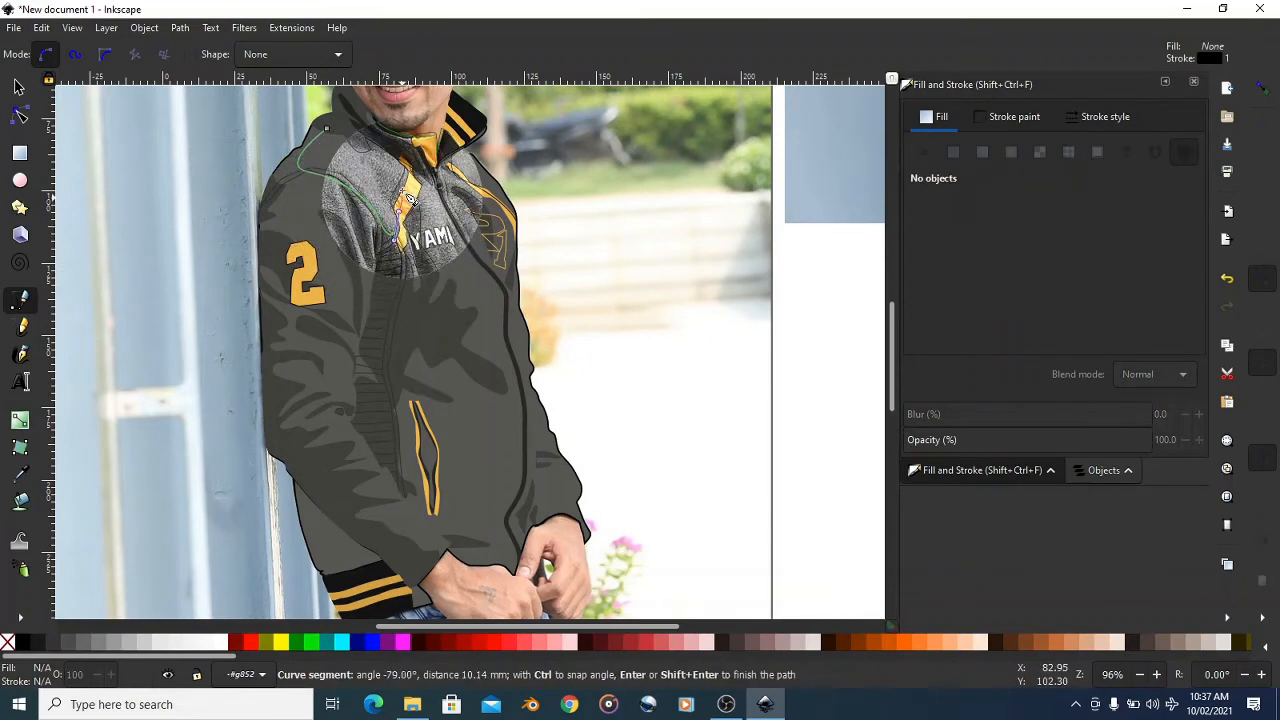
{"action": "left_click", "coordinate": [328, 130]}
{"action": "left_click", "coordinate": [427, 188]}
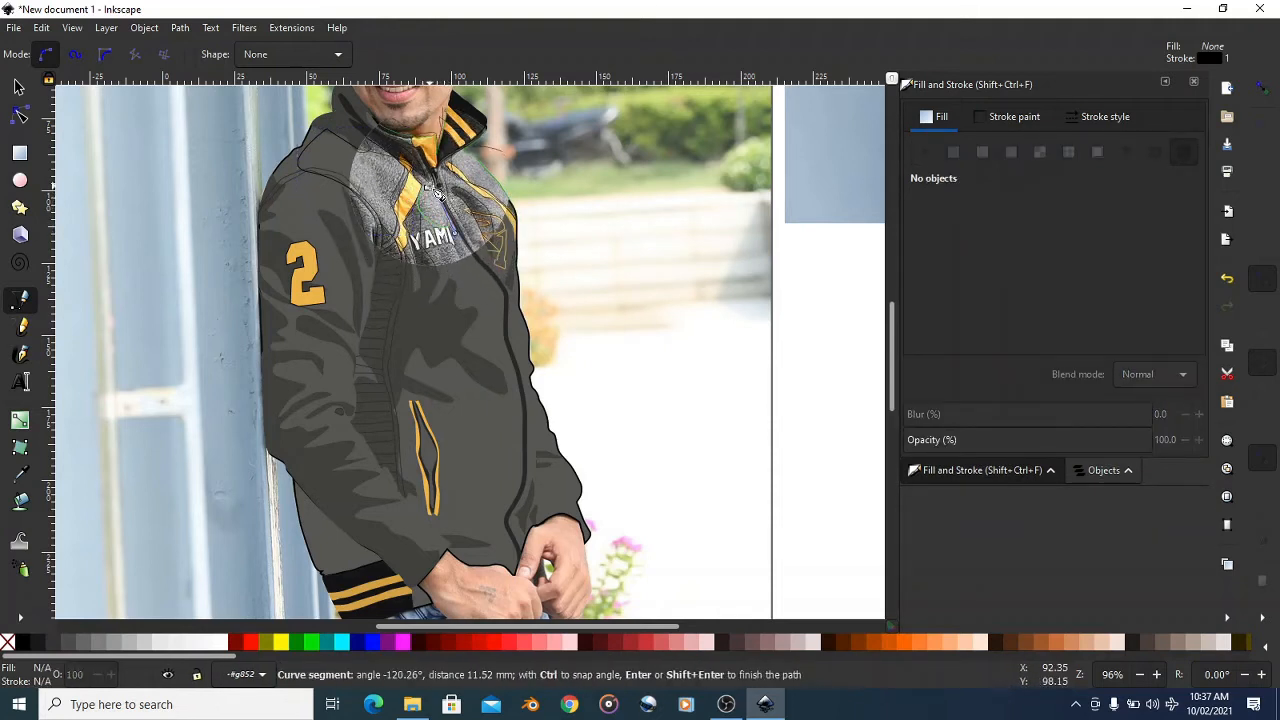
{"action": "left_click", "coordinate": [433, 192]}
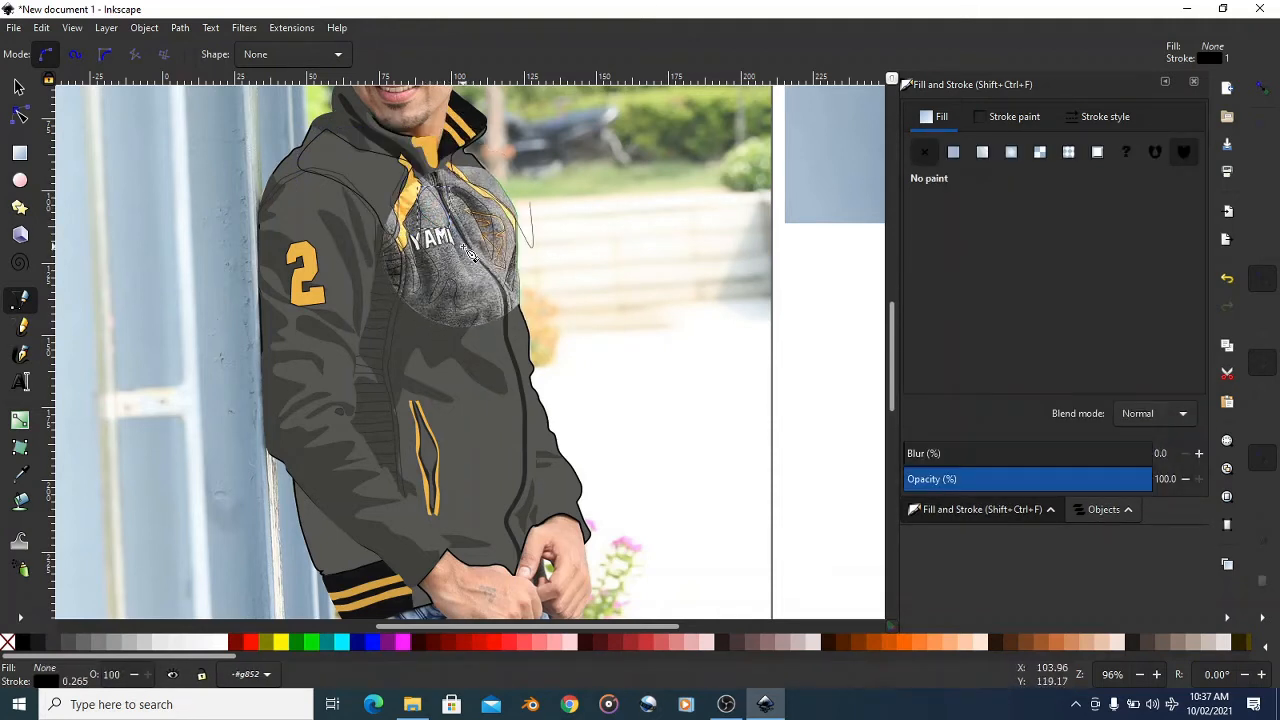
- Draw a narrow closed shape beside the zip just below the lettering, and a small oval on the torso further down
{"action": "left_click", "coordinate": [463, 247]}
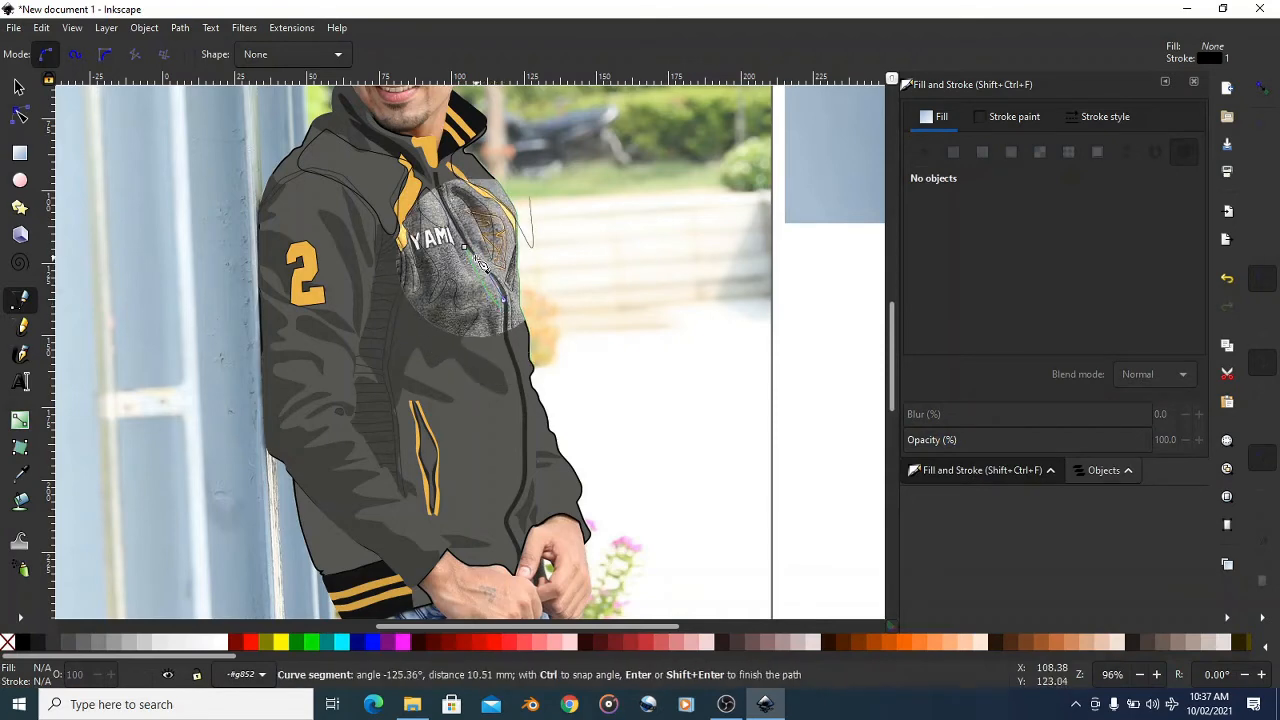
{"action": "left_click", "coordinate": [464, 247]}
{"action": "scroll", "coordinate": [490, 305], "scroll_direction": "down", "scroll_amount": 2}
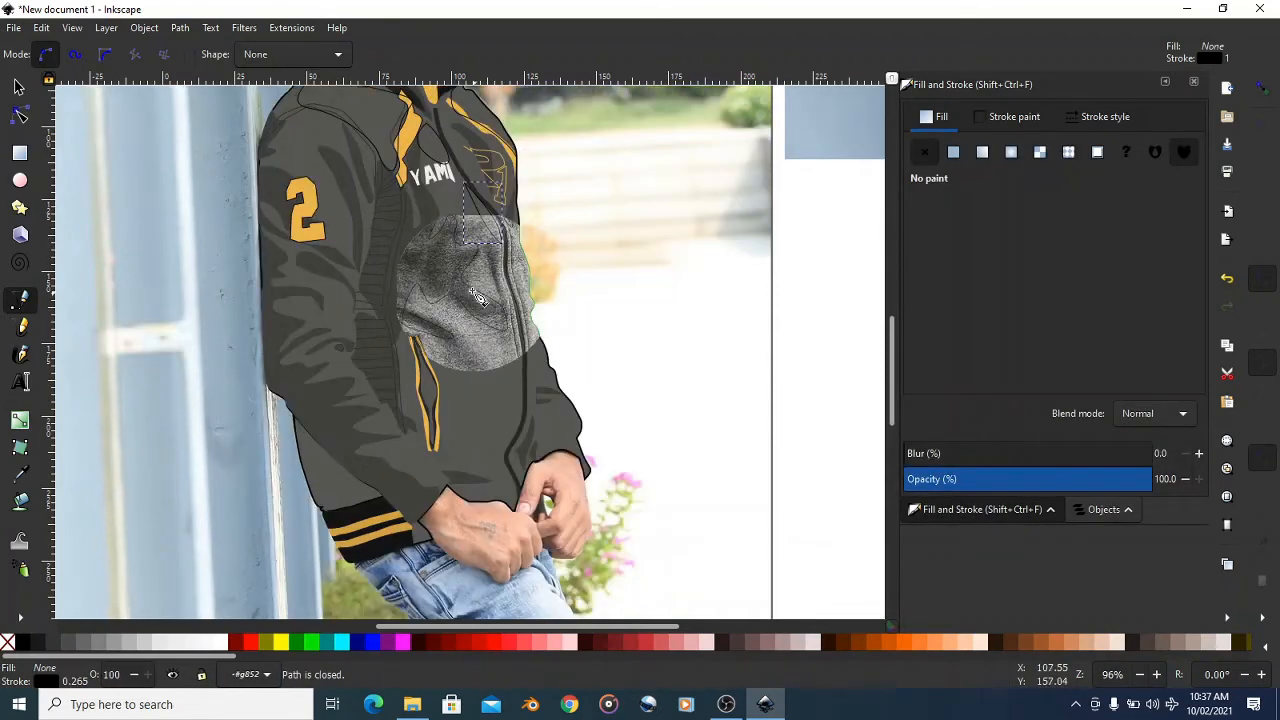
{"action": "left_click_drag", "start_coordinate": [476, 273], "coordinate": [510, 305]}
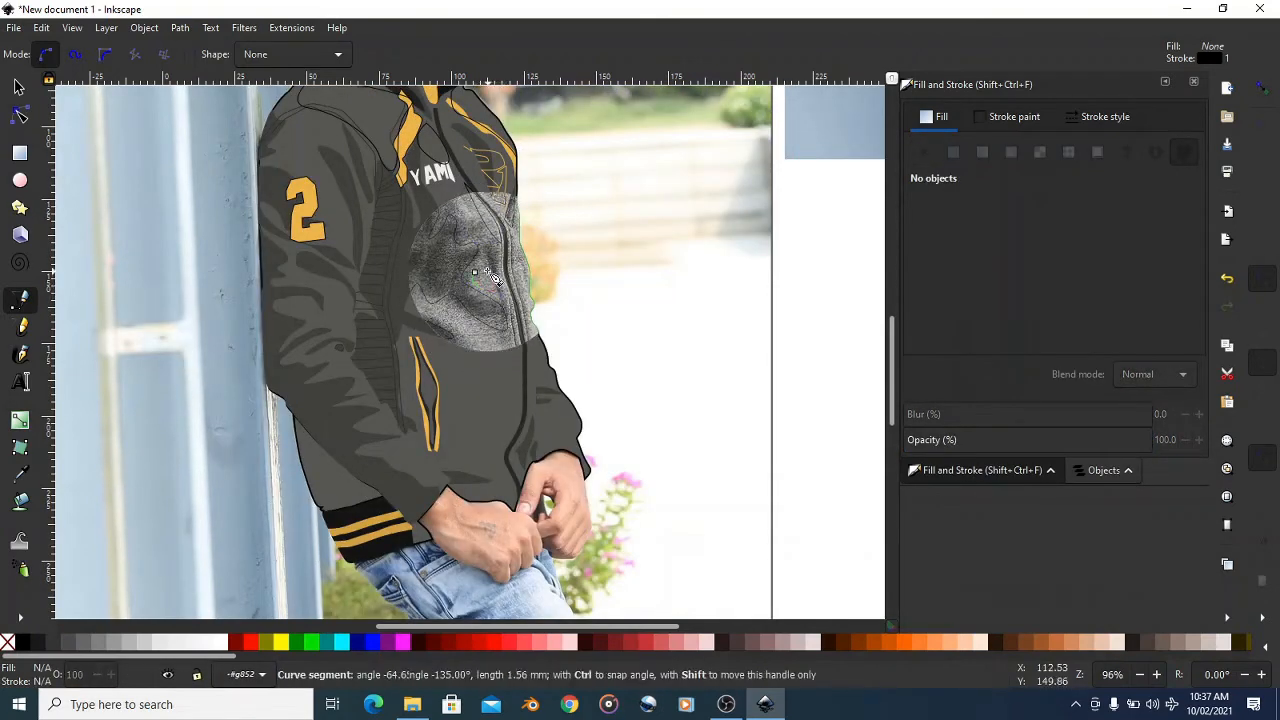
{"action": "scroll", "coordinate": [478, 280], "scroll_direction": "down", "scroll_amount": 2}
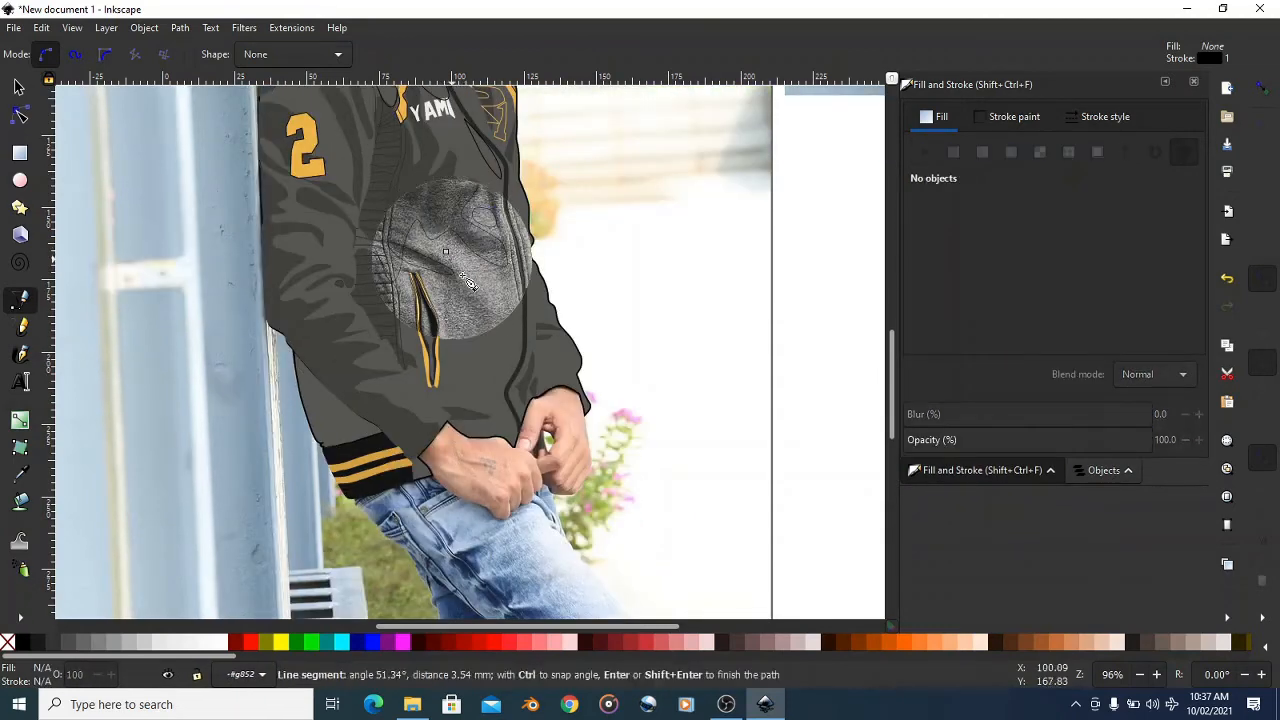
- Draw a tapering closed shape between the pocket's upper end and the zip, and a crescent along the pocket's outer edge
{"action": "left_click", "coordinate": [497, 314]}
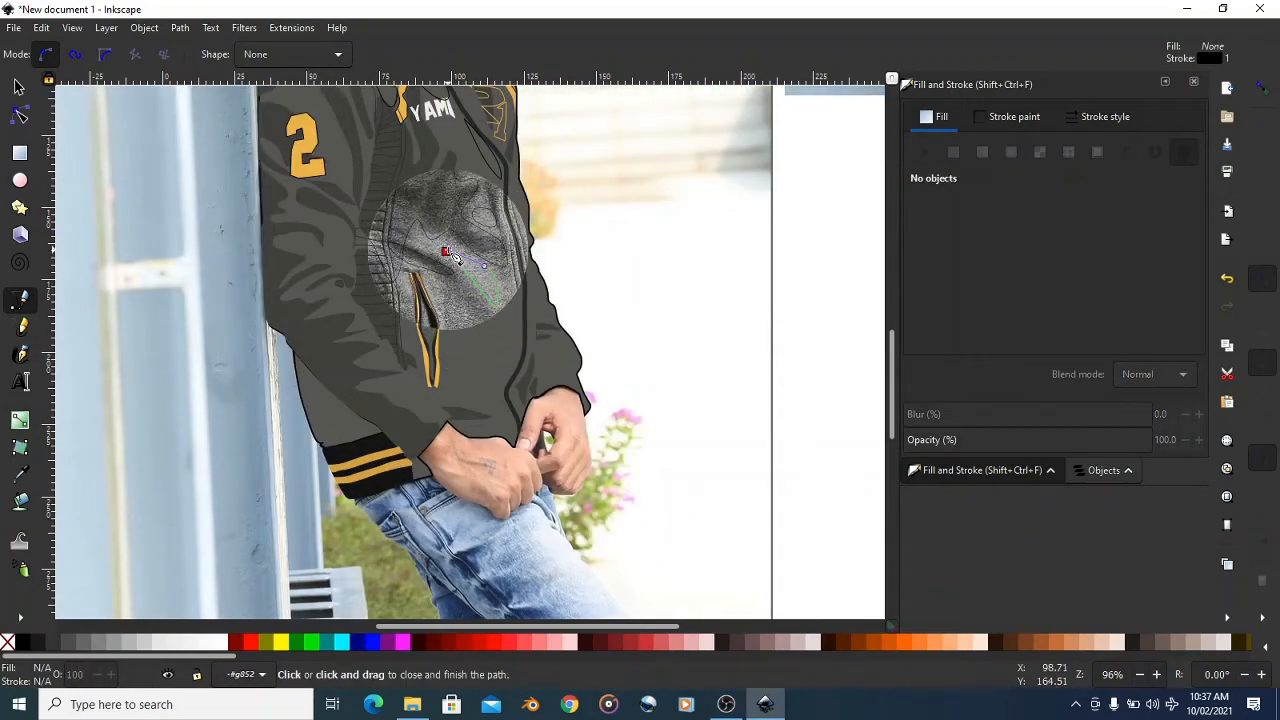
{"action": "left_click", "coordinate": [446, 291]}
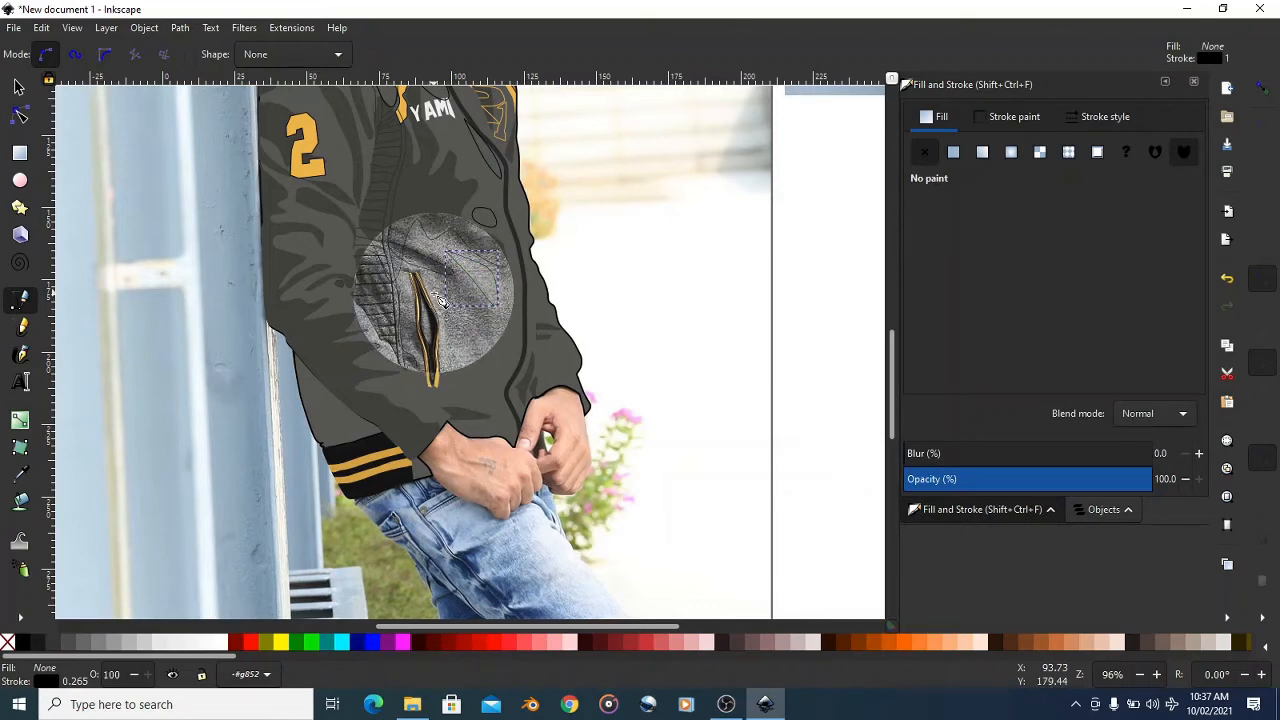
{"action": "left_click", "coordinate": [434, 294]}
{"action": "left_click_drag", "start_coordinate": [449, 345], "coordinate": [448, 338]}
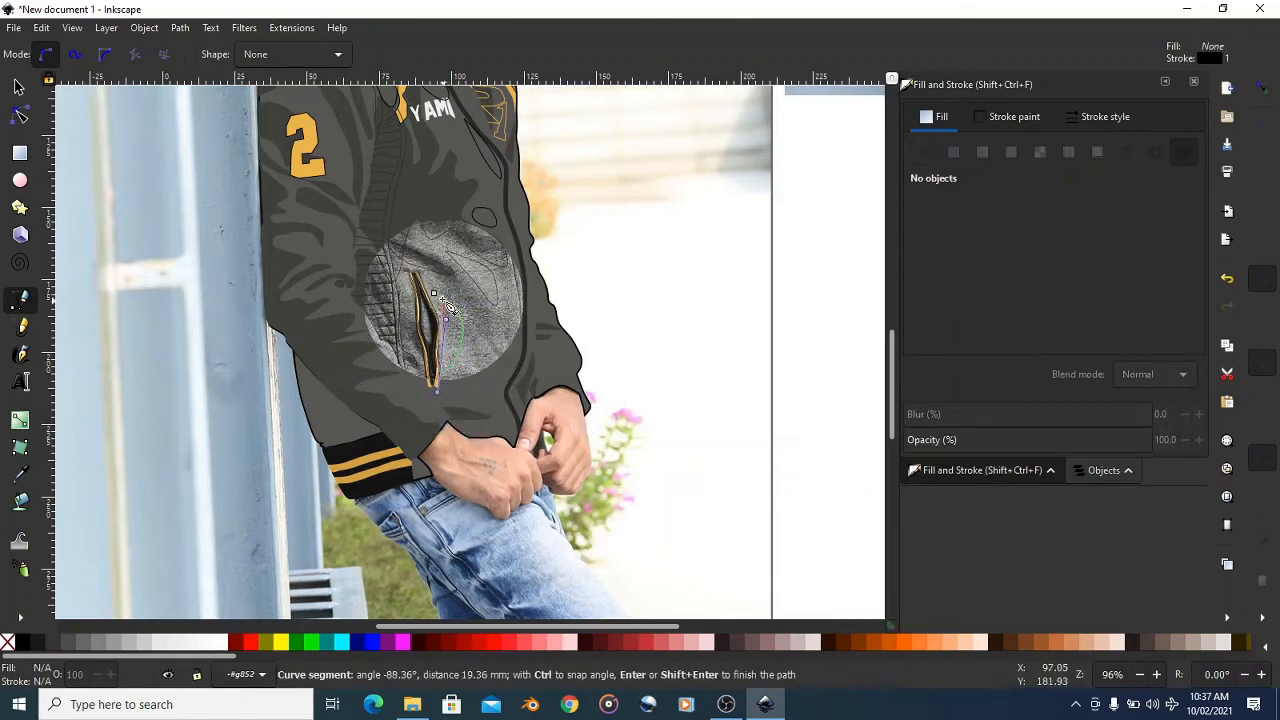
{"action": "left_click", "coordinate": [437, 296]}
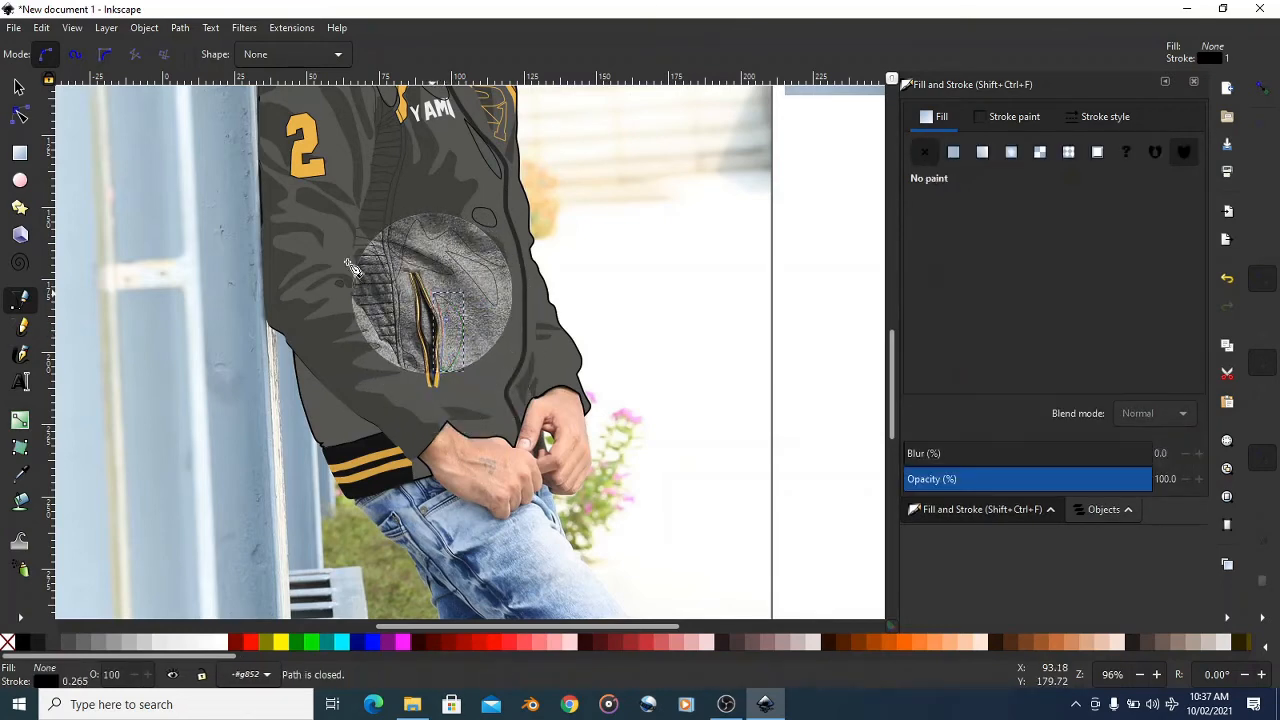
- Trace a curved closed shape over the light fold on the near sleeve, ending beside the side ribbing
{"action": "scroll", "coordinate": [355, 302], "scroll_direction": "up", "scroll_amount": 3}
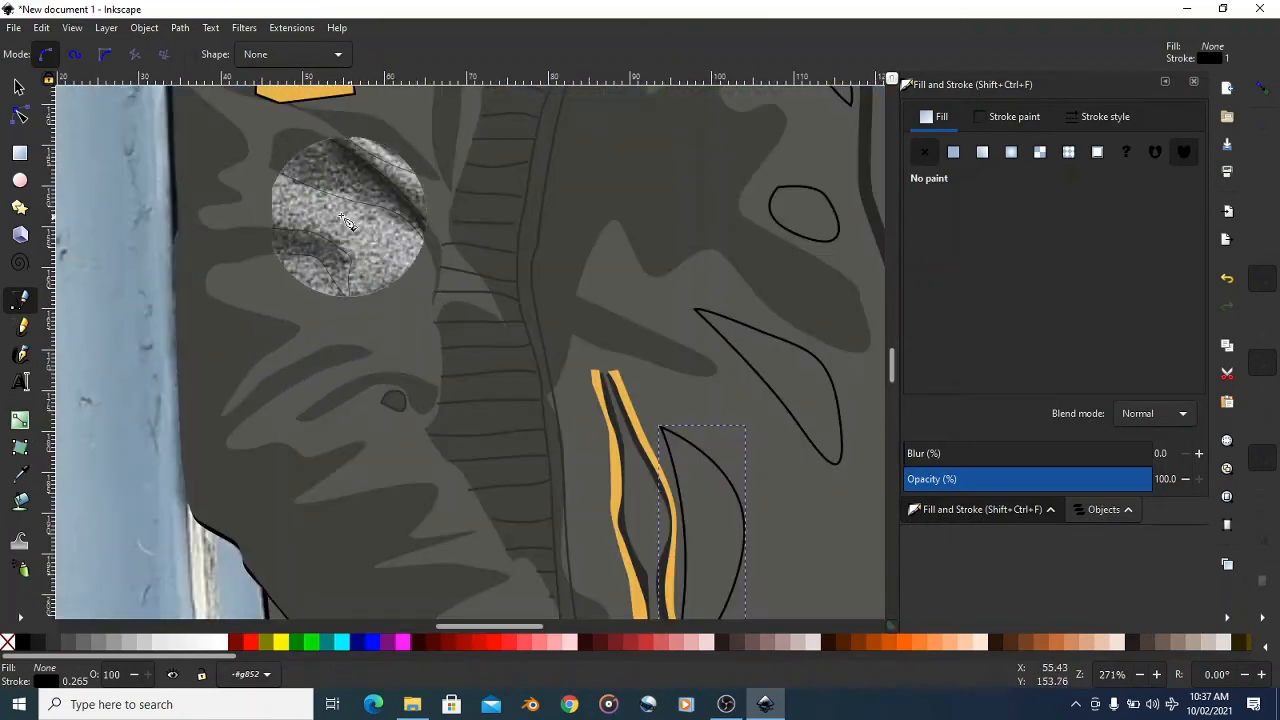
{"action": "left_click_drag", "start_coordinate": [293, 195], "coordinate": [336, 215]}
{"action": "left_click", "coordinate": [439, 384]}
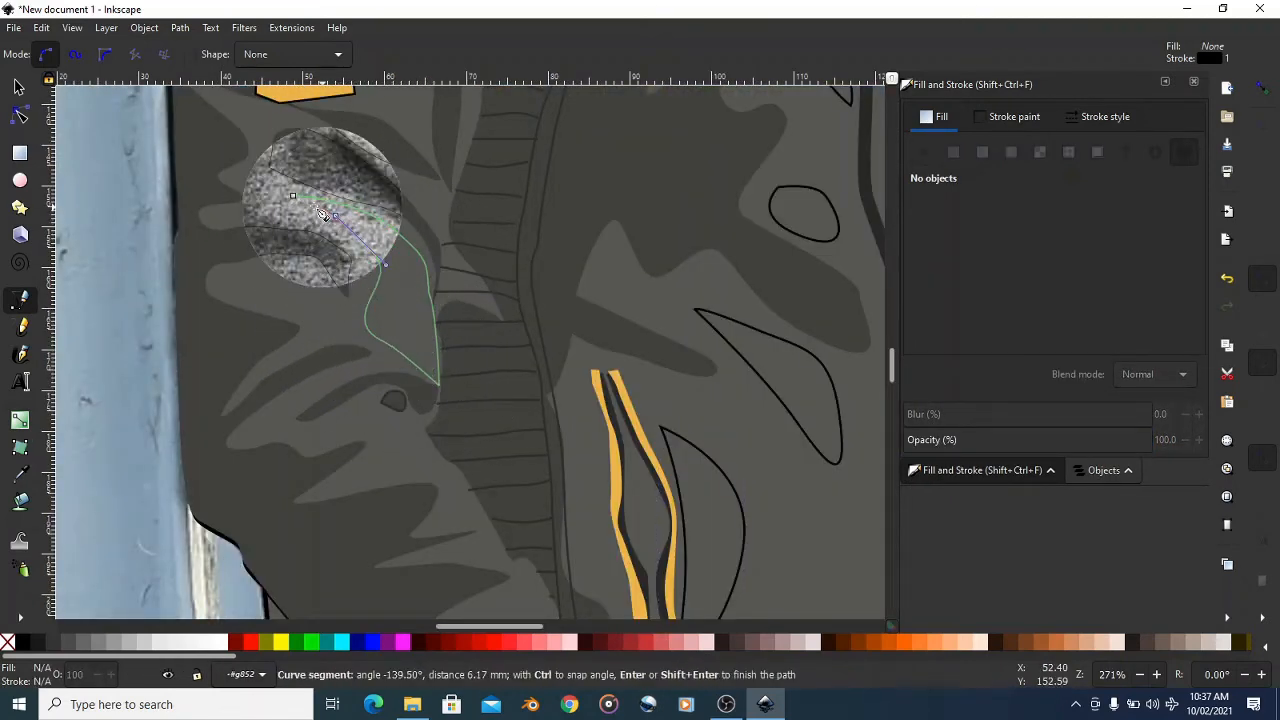
{"action": "left_click", "coordinate": [293, 195]}
- Trace a long closed shape along the near forearm's edge, from the small elbow fold down to the ribbing's lower end
{"action": "scroll", "coordinate": [371, 385], "scroll_direction": "down", "scroll_amount": 2}
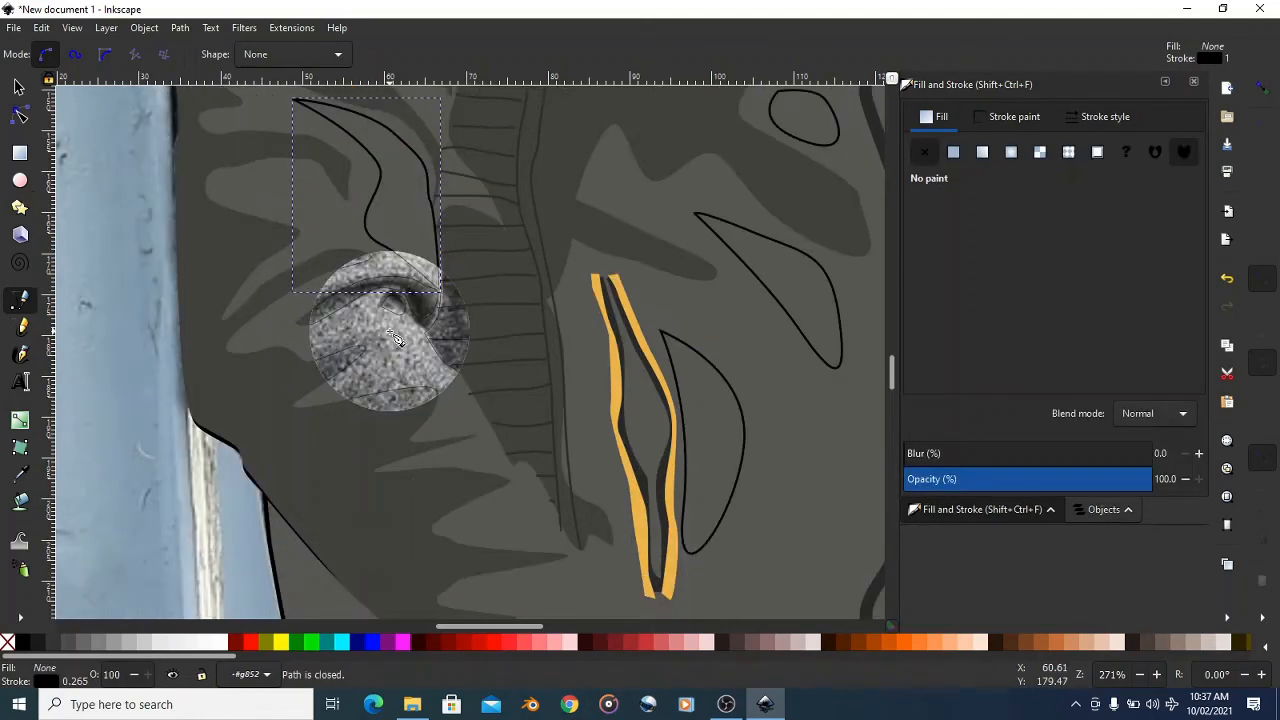
{"action": "left_click_drag", "start_coordinate": [362, 316], "coordinate": [400, 305]}
{"action": "left_click_drag", "start_coordinate": [452, 376], "coordinate": [471, 393]}
{"action": "left_click_drag", "start_coordinate": [485, 423], "coordinate": [541, 482]}
{"action": "left_click", "coordinate": [565, 528]}
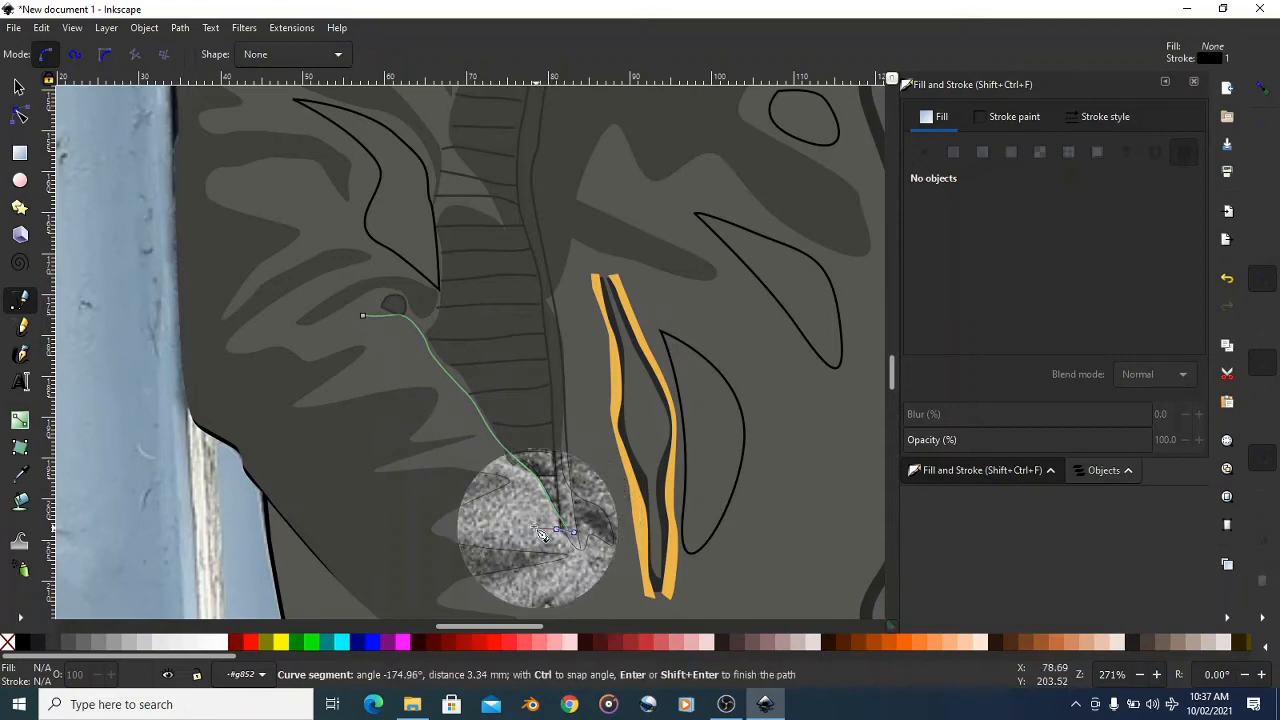
{"action": "left_click_drag", "start_coordinate": [462, 403], "coordinate": [446, 371]}
{"action": "left_click_drag", "start_coordinate": [394, 348], "coordinate": [382, 344]}
{"action": "left_click_drag", "start_coordinate": [355, 334], "coordinate": [365, 330]}
{"action": "left_click", "coordinate": [362, 315]}
- Trace a long closed shape along the near sleeve from below the ribbing down to the wrist, undoing a misplaced point
{"action": "scroll", "coordinate": [611, 404], "scroll_direction": "down", "scroll_amount": 2}
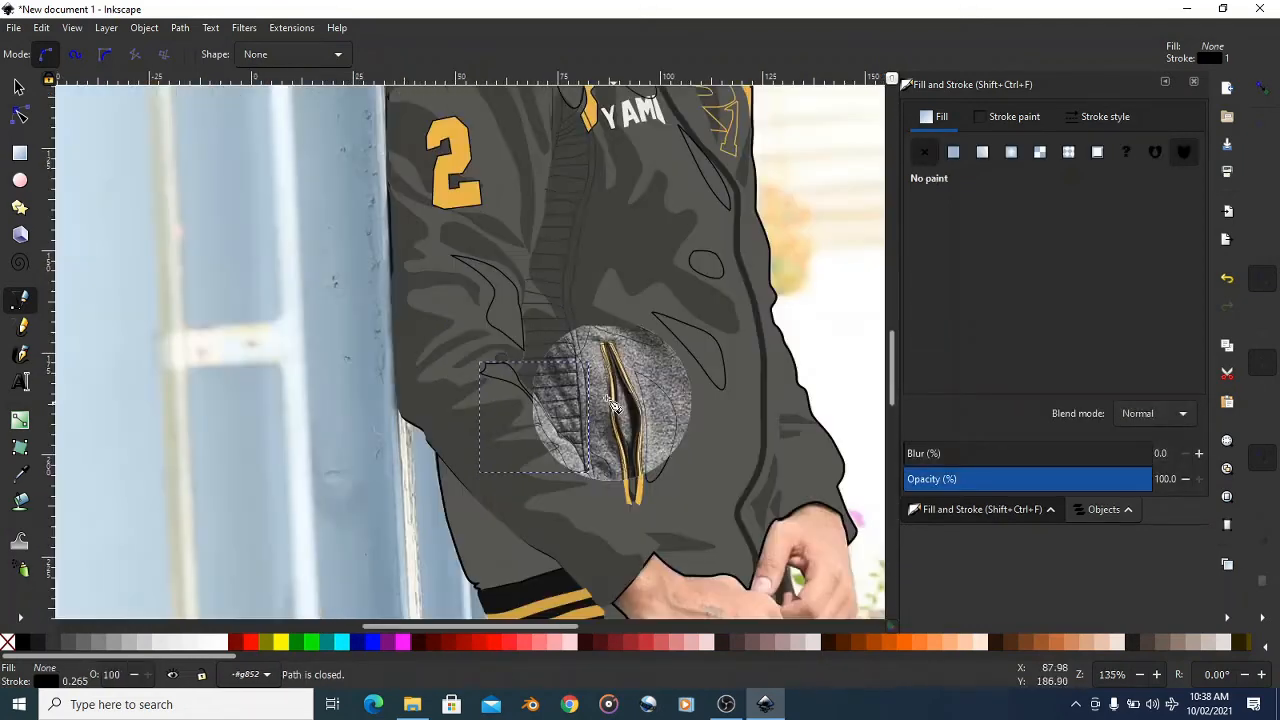
{"action": "scroll", "coordinate": [650, 425], "scroll_direction": "down", "scroll_amount": 1}
{"action": "scroll", "coordinate": [680, 488], "scroll_direction": "up", "scroll_amount": 2}
{"action": "scroll", "coordinate": [590, 440], "scroll_direction": "up", "scroll_amount": 2}
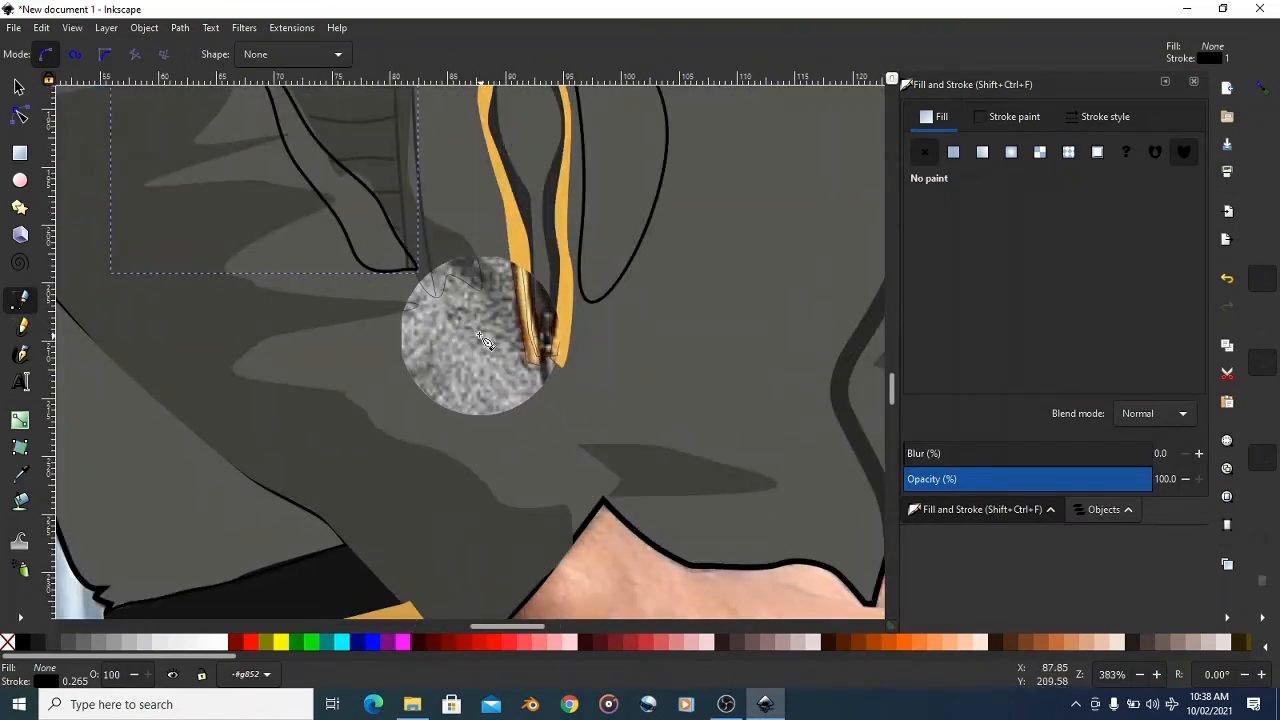
{"action": "left_click", "coordinate": [446, 325]}
{"action": "left_click", "coordinate": [553, 418]}
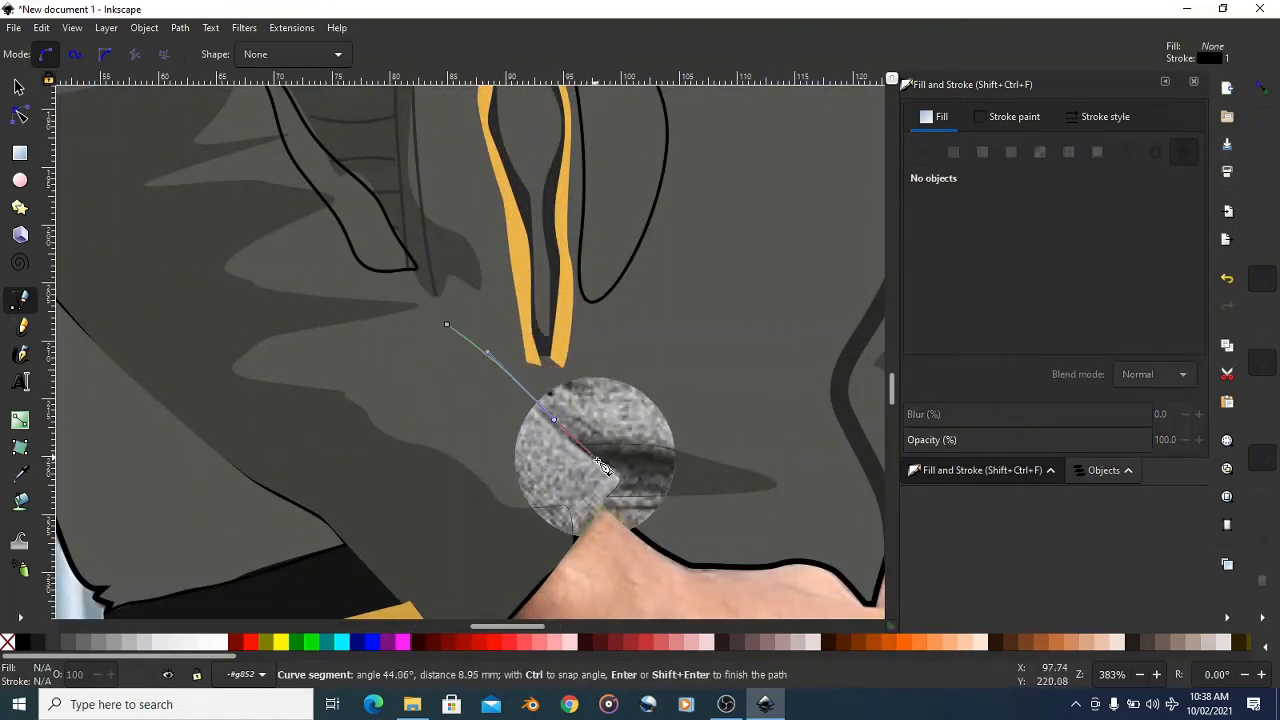
{"action": "left_click", "coordinate": [588, 450]}
{"action": "key", "text": "ctrl+z"}
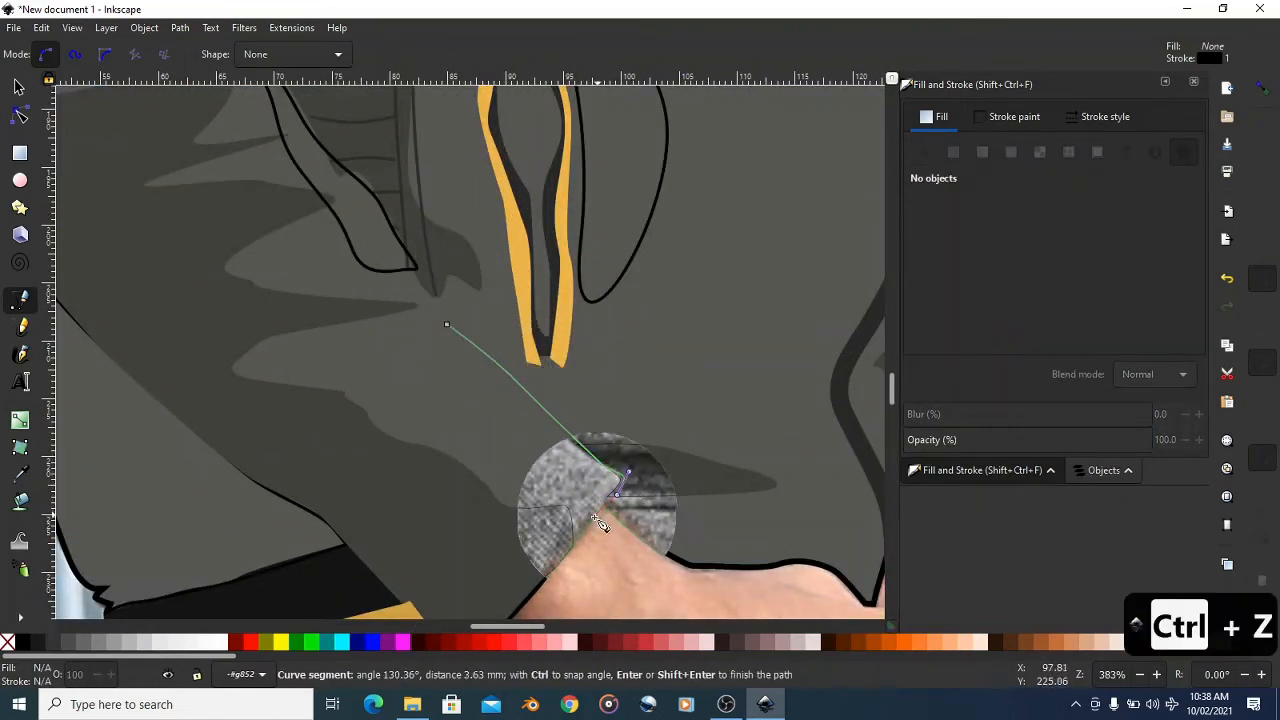
{"action": "left_click_drag", "start_coordinate": [533, 474], "coordinate": [452, 404]}
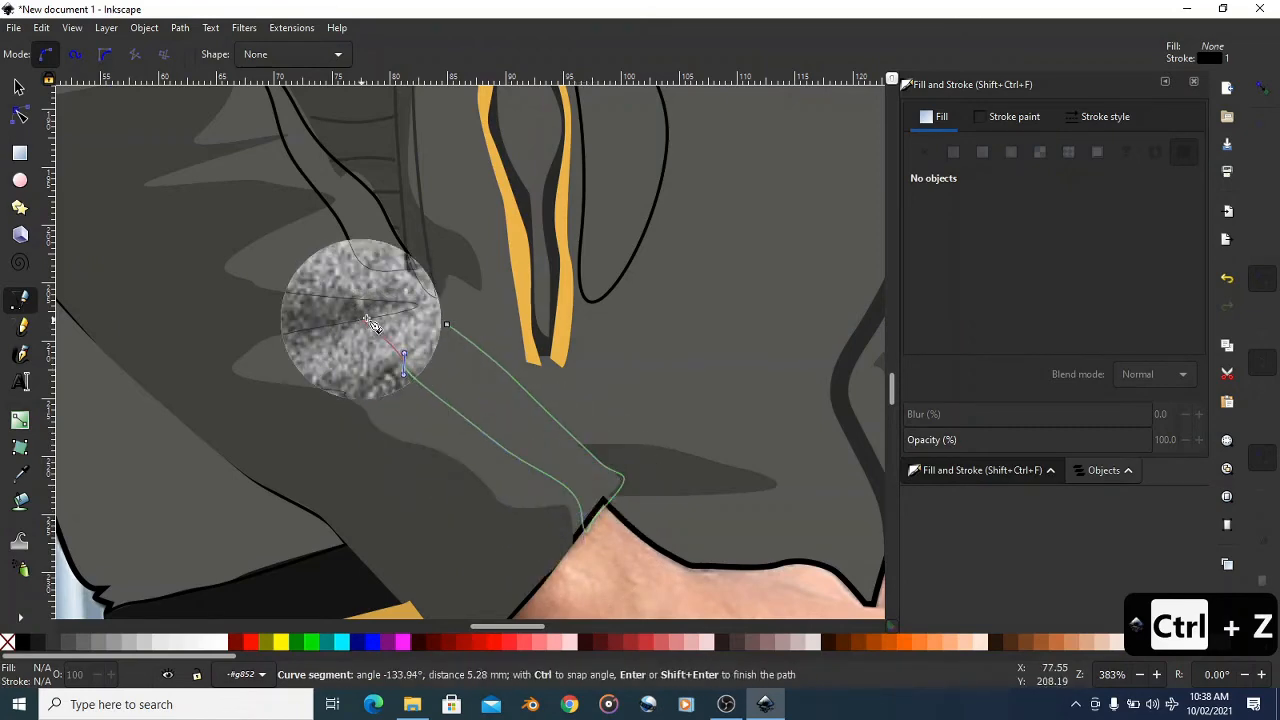
{"action": "left_click_drag", "start_coordinate": [367, 318], "coordinate": [439, 309]}
{"action": "left_click", "coordinate": [432, 325]}
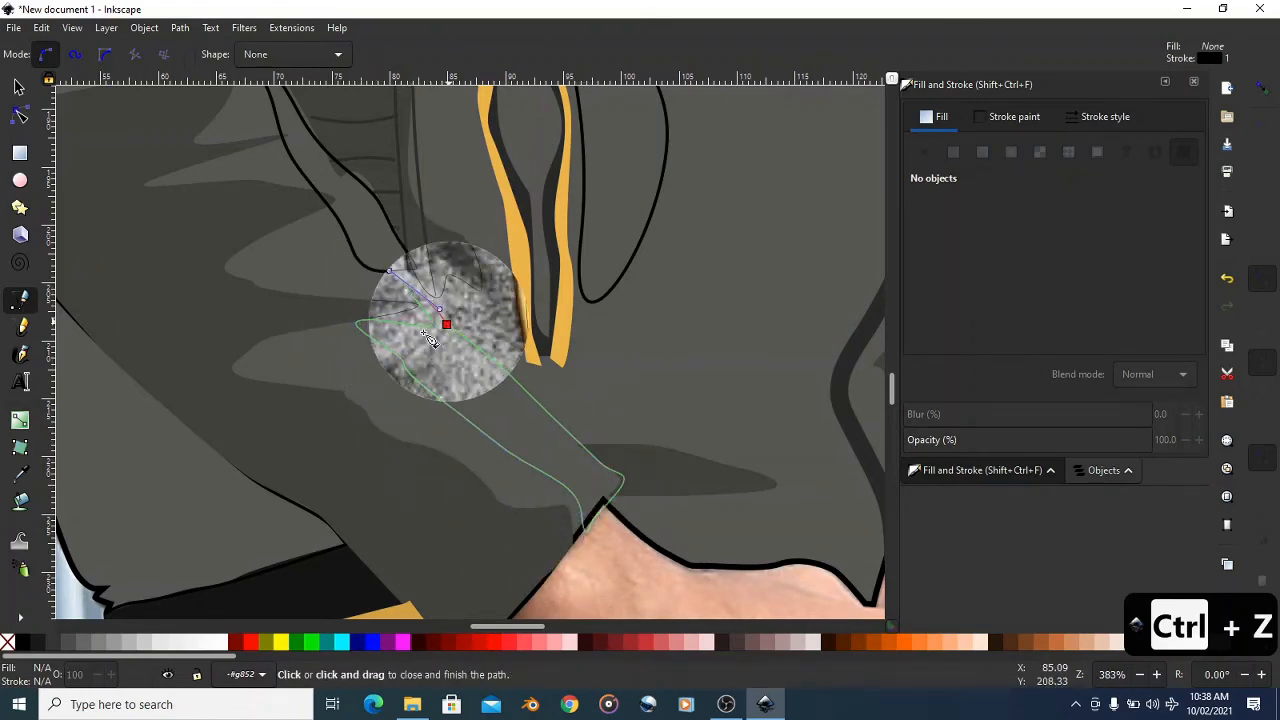
{"action": "left_click", "coordinate": [446, 324]}
- Draw a closed shape over the outer edge of the far sleeve near its cuff, extending past the jacket outline
{"action": "scroll", "coordinate": [262, 397], "scroll_direction": "down", "scroll_amount": 3}
{"action": "scroll", "coordinate": [602, 364], "scroll_direction": "up", "scroll_amount": 3}
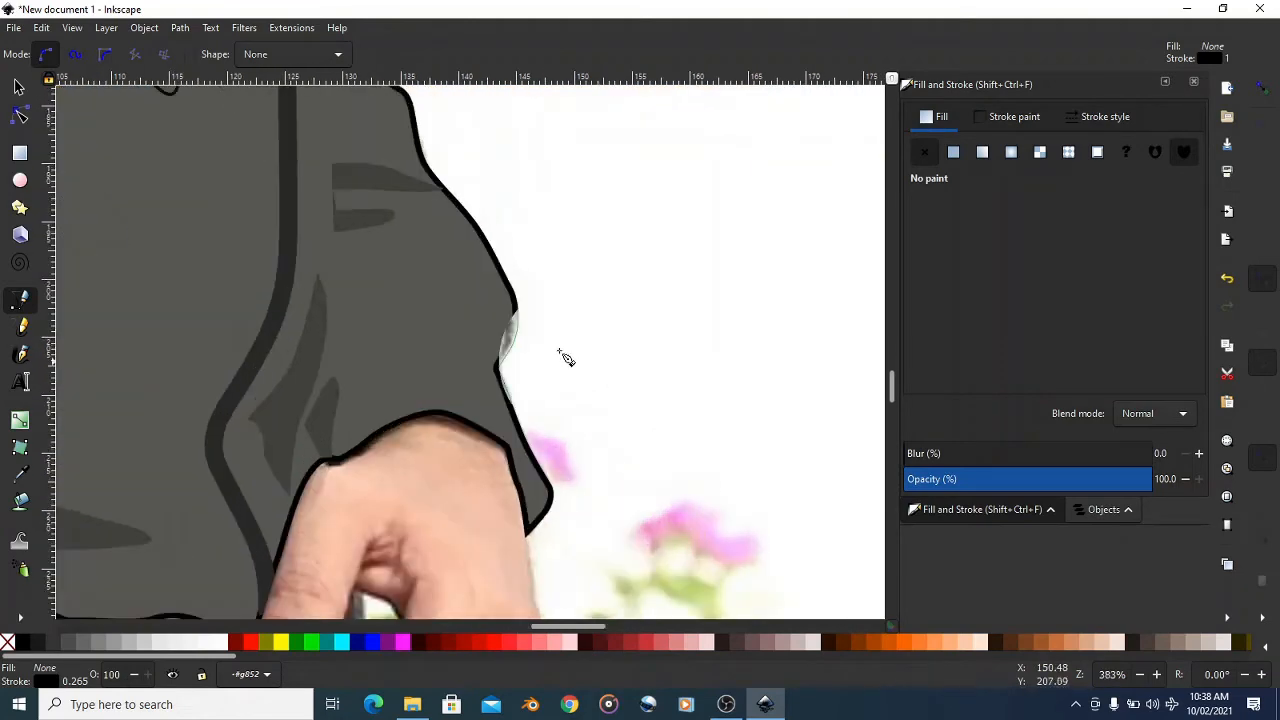
{"action": "mouse_move", "coordinate": [451, 296]}
{"action": "left_mouse_down"}
{"action": "mouse_move", "coordinate": [474, 366]}
{"action": "mouse_move", "coordinate": [549, 321]}
{"action": "left_mouse_up"}
{"action": "left_click", "coordinate": [576, 439]}
{"action": "left_click", "coordinate": [429, 269]}
{"action": "left_click", "coordinate": [470, 294]}
- Draw a long closed shape between the zip and the jacket's outer edge, from below the chest logo to the far sleeve's folds
{"action": "scroll", "coordinate": [594, 418], "scroll_direction": "down", "scroll_amount": 4}
{"action": "scroll", "coordinate": [606, 250], "scroll_direction": "up", "scroll_amount": 2}
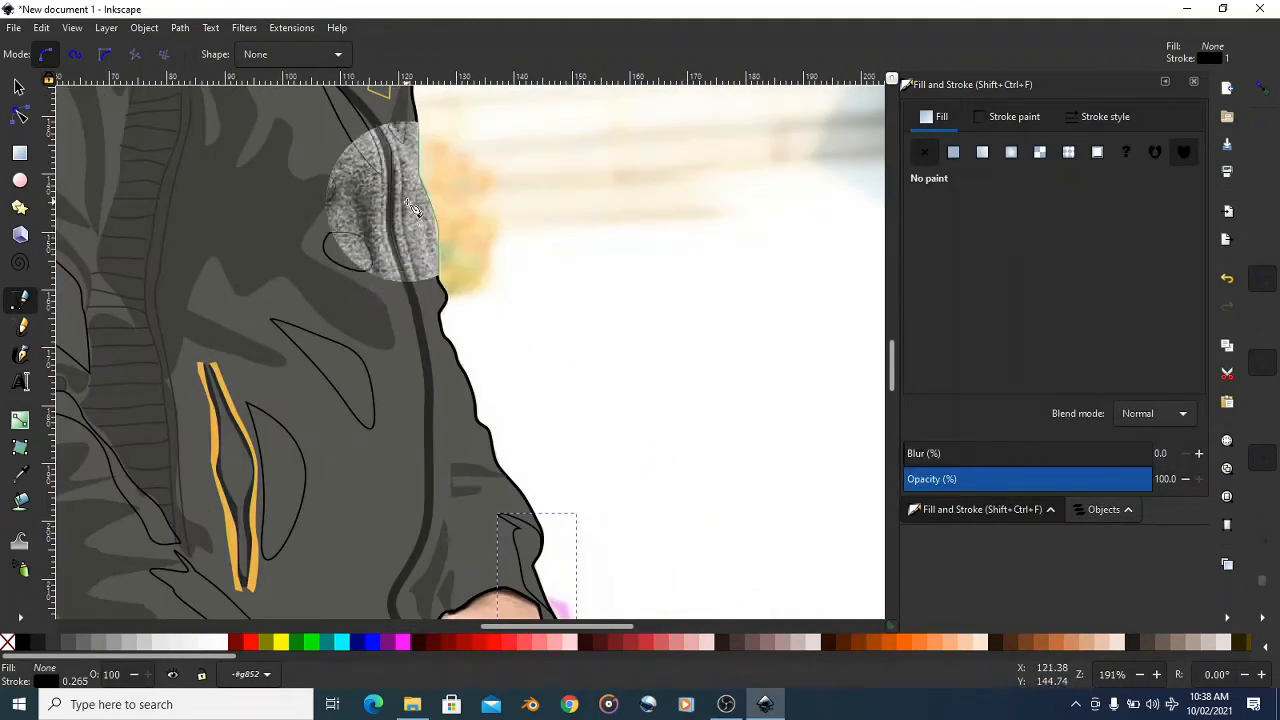
{"action": "scroll", "coordinate": [407, 202], "scroll_direction": "down", "scroll_amount": 2}
{"action": "scroll", "coordinate": [400, 190], "scroll_direction": "up", "scroll_amount": 2}
{"action": "left_click", "coordinate": [389, 186]}
{"action": "left_click_drag", "start_coordinate": [418, 343], "coordinate": [427, 364]}
{"action": "left_click", "coordinate": [441, 427]}
{"action": "key", "text": "ctrl+z"}
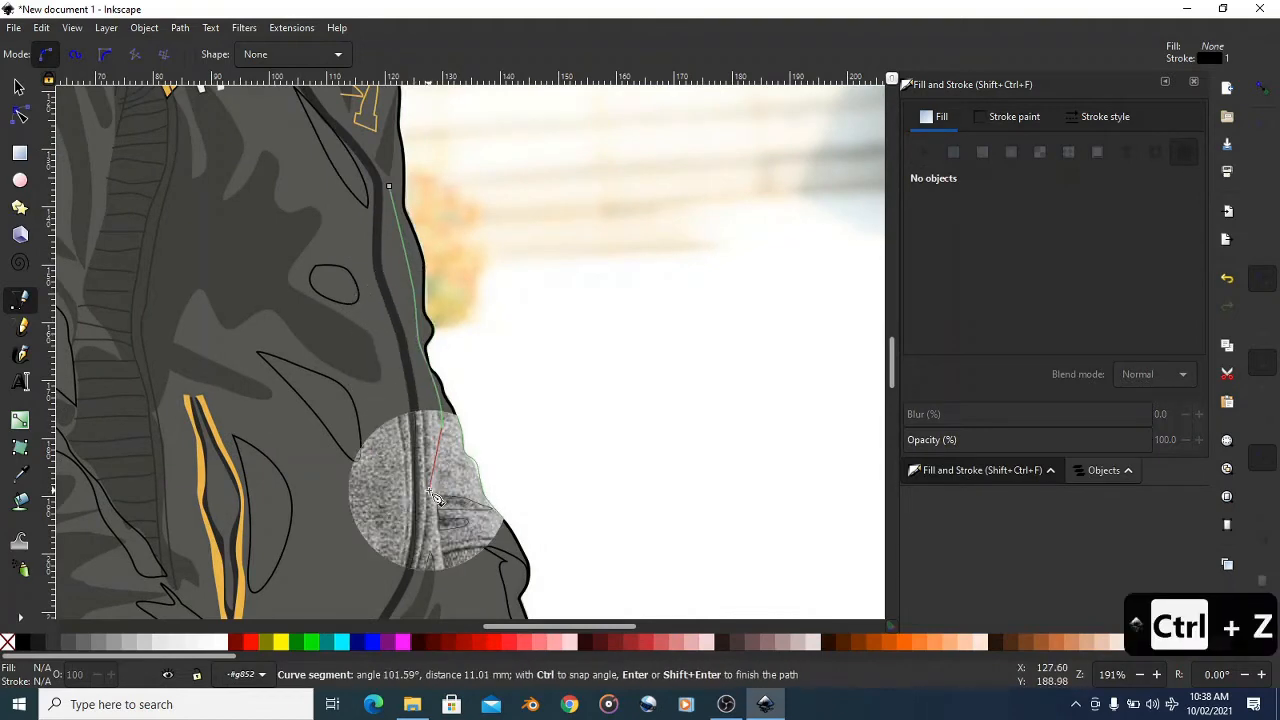
{"action": "left_click", "coordinate": [429, 490]}
{"action": "left_click", "coordinate": [508, 497]}
{"action": "left_click", "coordinate": [447, 206]}
{"action": "left_click", "coordinate": [416, 182]}
{"action": "left_click", "coordinate": [389, 186]}
- Draw a curved, tapering closed shape on the lower jacket between the pocket and the zip
{"action": "scroll", "coordinate": [398, 425], "scroll_direction": "down", "scroll_amount": 2}
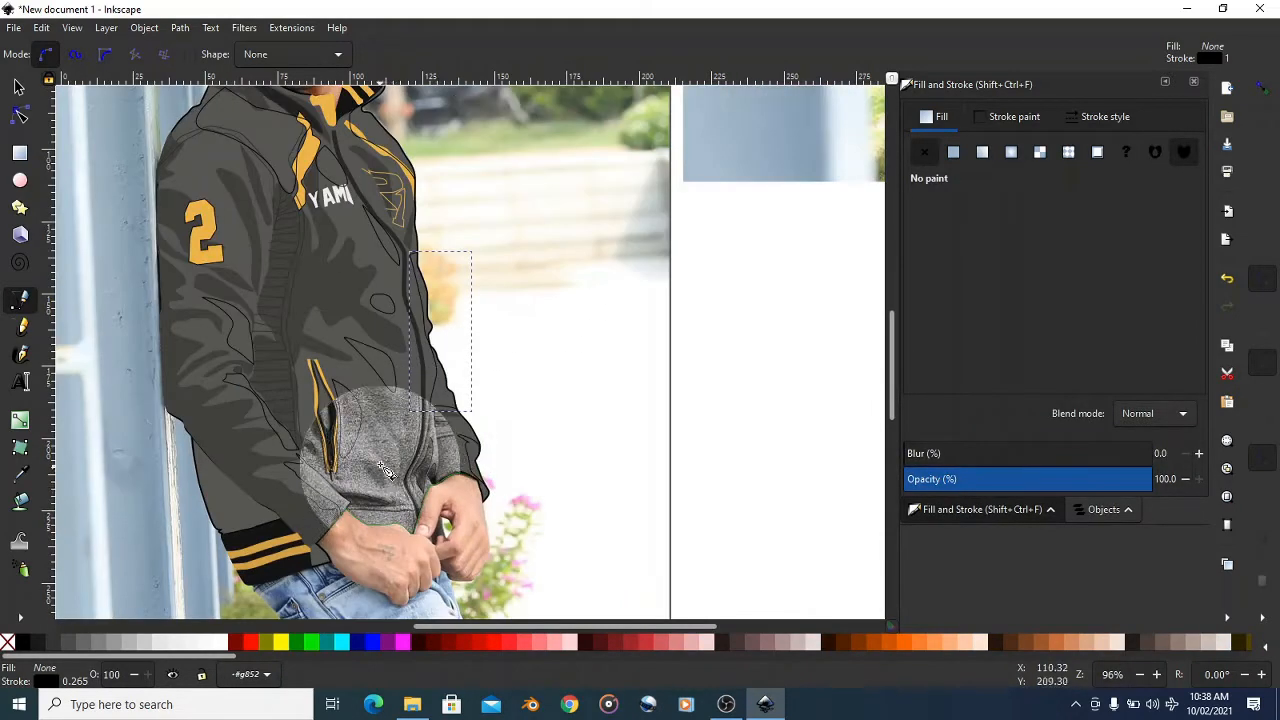
{"action": "scroll", "coordinate": [385, 470], "scroll_direction": "up", "scroll_amount": 4}
{"action": "scroll", "coordinate": [571, 363], "scroll_direction": "down", "scroll_amount": 5}
{"action": "scroll", "coordinate": [443, 255], "scroll_direction": "up", "scroll_amount": 2}
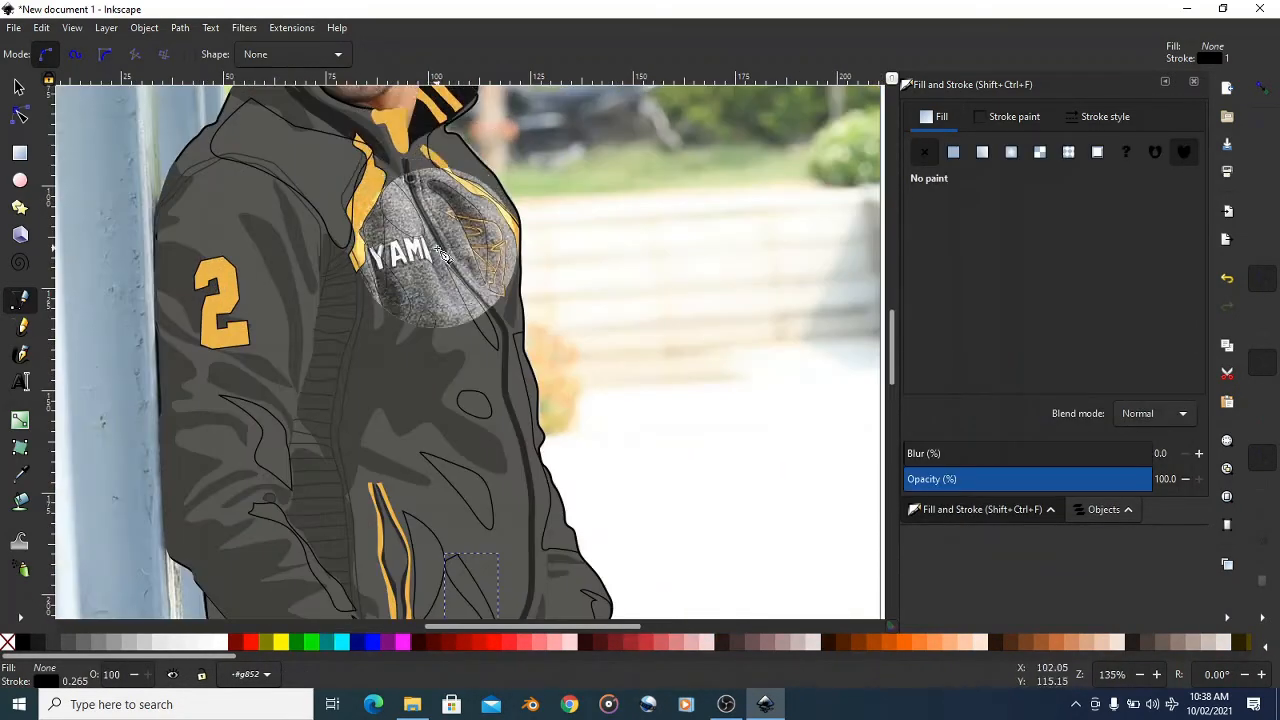
- Turn off the XRay view mode
{"action": "scroll", "coordinate": [443, 255], "scroll_direction": "up", "scroll_amount": 2}
{"action": "scroll", "coordinate": [190, 220], "scroll_direction": "down", "scroll_amount": 4}
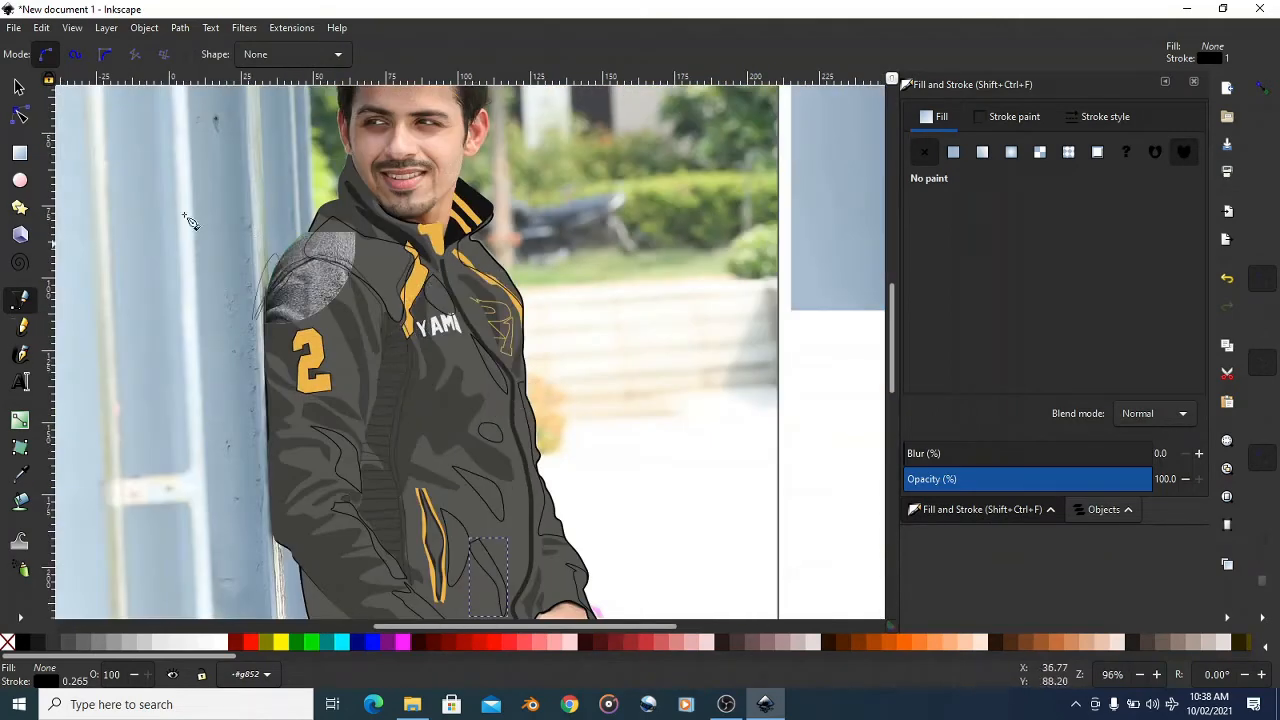
{"action": "left_click", "coordinate": [73, 28]}
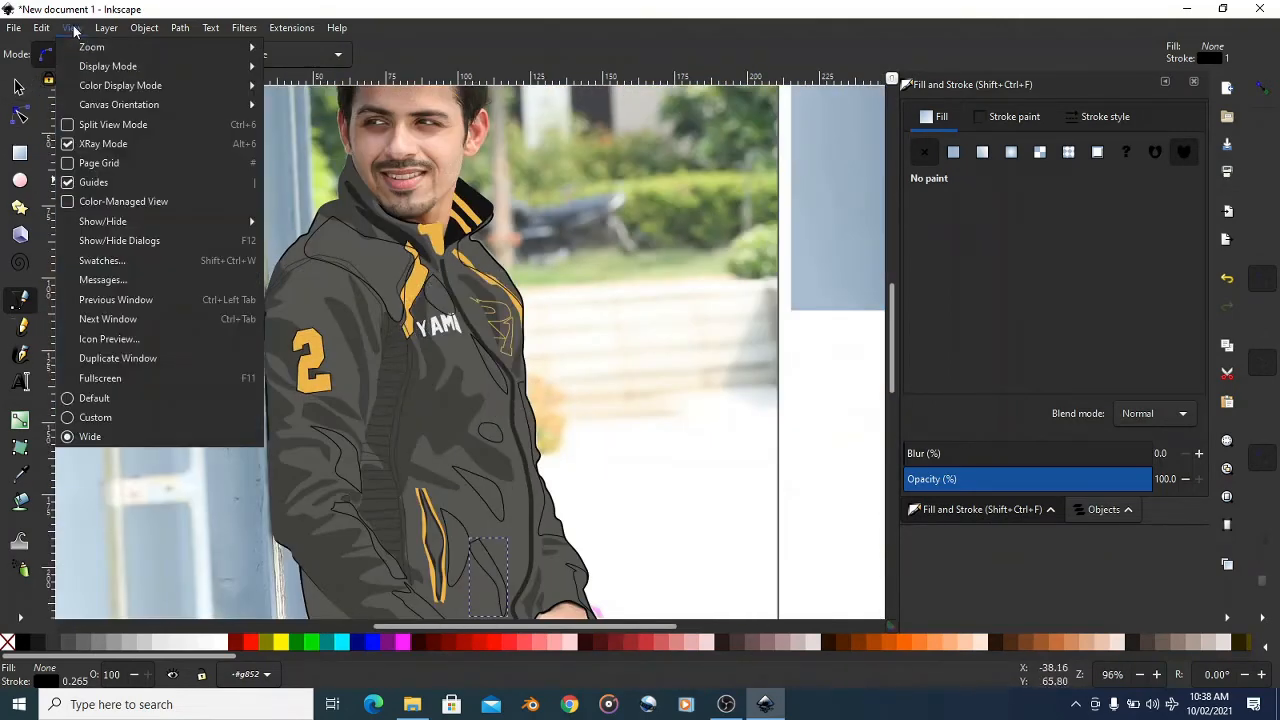
{"action": "left_click", "coordinate": [103, 145]}
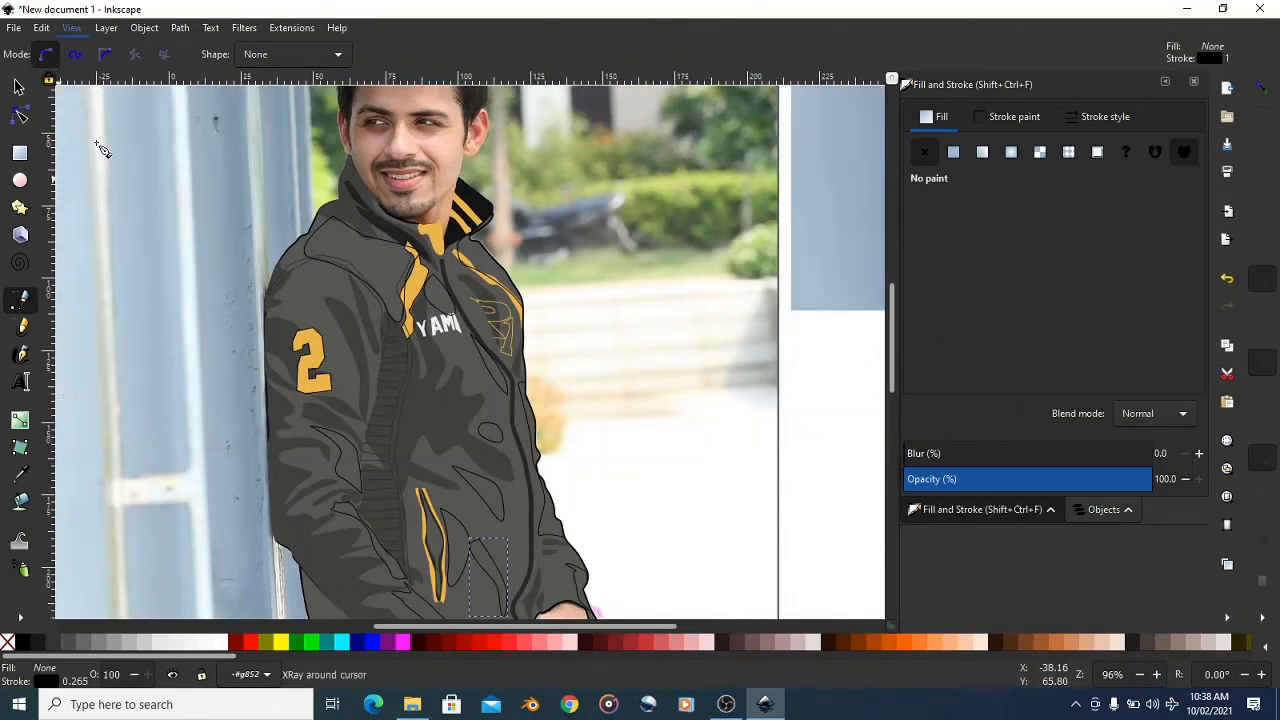
- Select together the unfilled outlined shapes on the shoulder, chest, near sleeve, pocket surroundings, jacket's outer edge and far cuff
{"action": "left_click", "coordinate": [22, 88]}
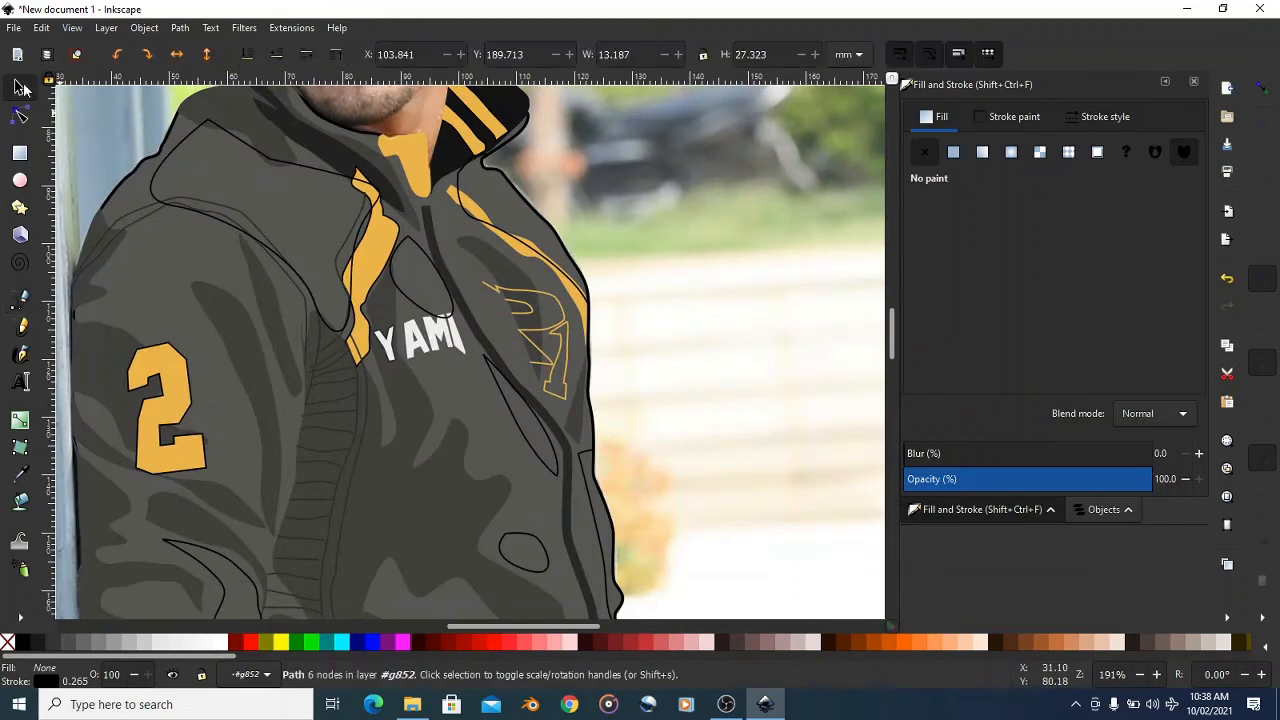
{"action": "left_click", "coordinate": [178, 140]}
{"action": "scroll", "coordinate": [208, 136], "scroll_direction": "down", "scroll_amount": 3}
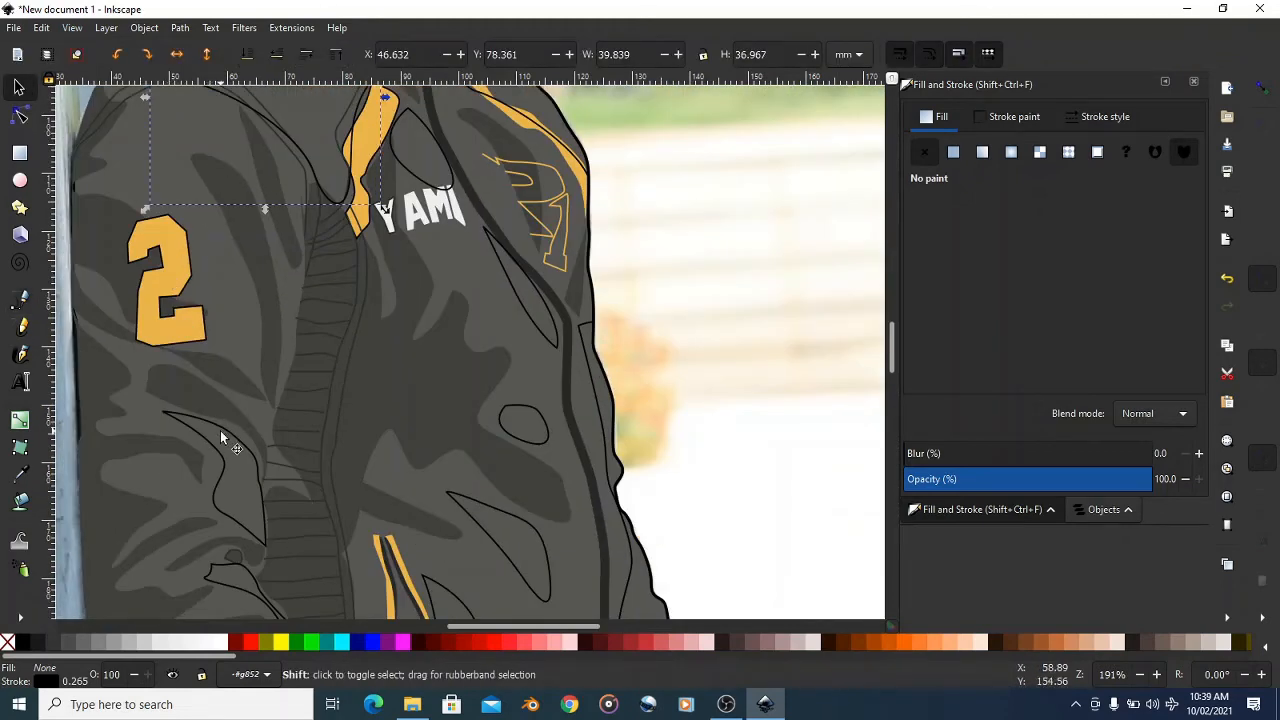
{"action": "left_click", "coordinate": [220, 430], "text": "shift"}
{"action": "scroll", "coordinate": [225, 415], "scroll_direction": "down", "scroll_amount": 6}
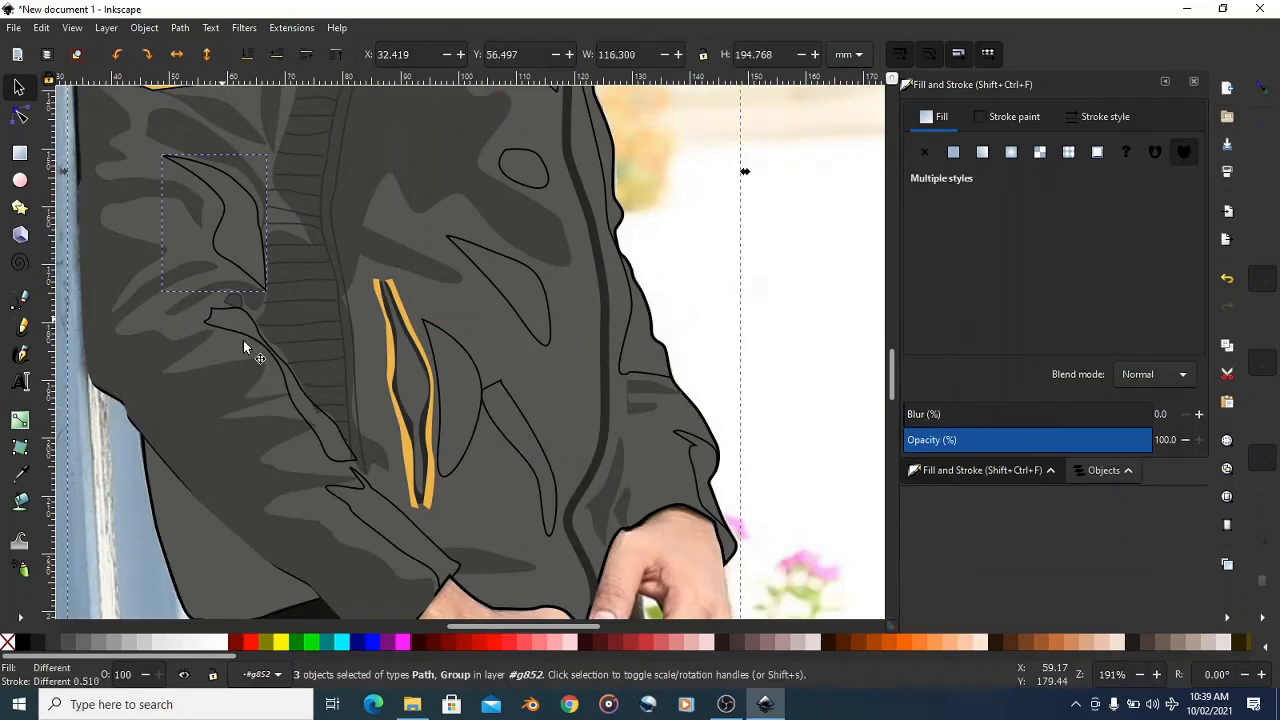
{"action": "left_click", "coordinate": [270, 290]}
{"action": "scroll", "coordinate": [190, 210], "scroll_direction": "up", "scroll_amount": 9}
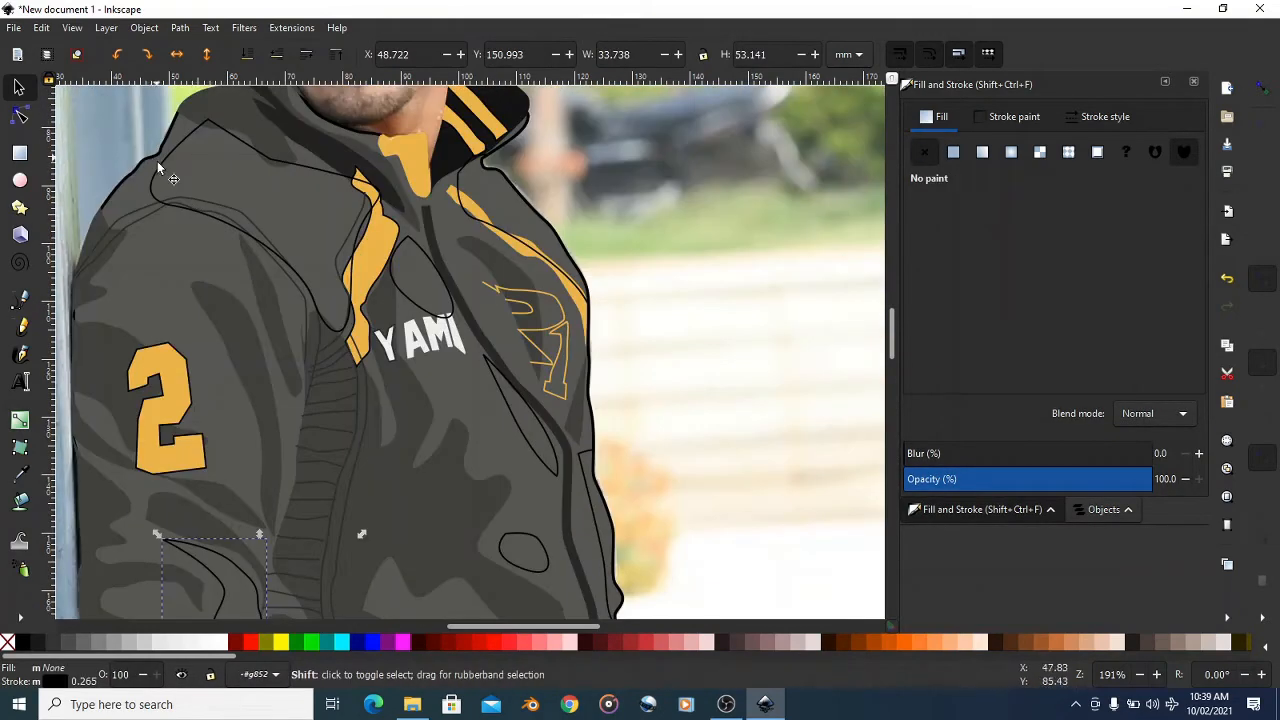
{"action": "left_click", "coordinate": [157, 161], "text": "shift"}
{"action": "scroll", "coordinate": [483, 233], "scroll_direction": "down", "scroll_amount": 5}
{"action": "scroll", "coordinate": [524, 345], "scroll_direction": "down", "scroll_amount": 6}
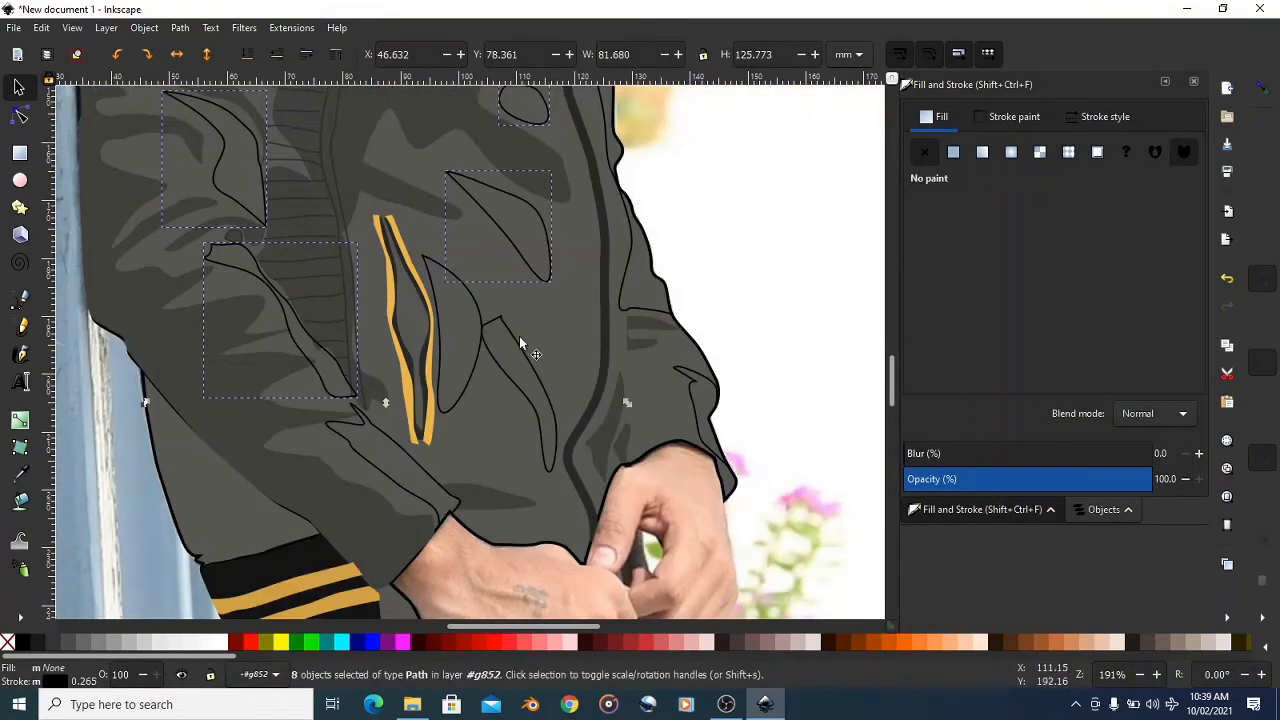
{"action": "left_click", "coordinate": [519, 338], "text": "shift"}
{"action": "left_click", "coordinate": [474, 292], "text": "shift"}
{"action": "left_click", "coordinate": [636, 257], "text": "shift"}
{"action": "left_click", "coordinate": [690, 398], "text": "shift"}
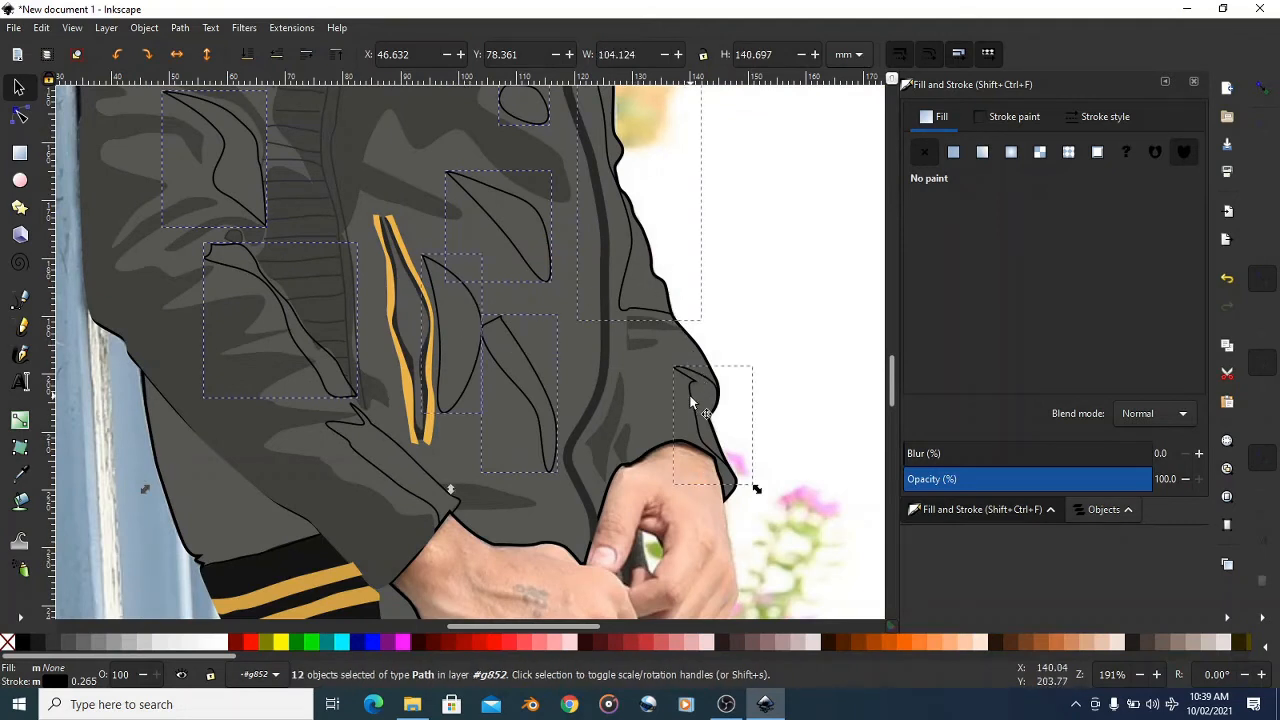
- Try giving the twelve selected jacket shapes a flat grey fill with value 39 and no stroke
{"action": "left_click", "coordinate": [955, 152]}
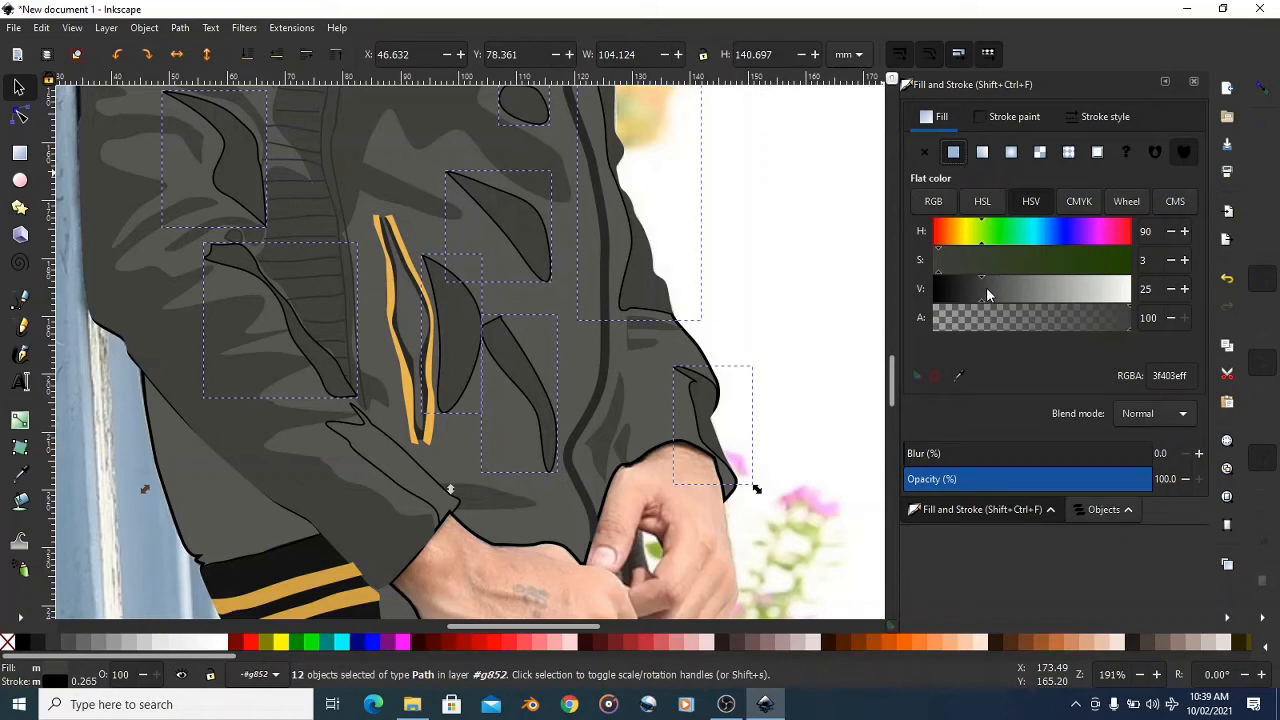
{"action": "left_click_drag", "start_coordinate": [986, 288], "coordinate": [1021, 293]}
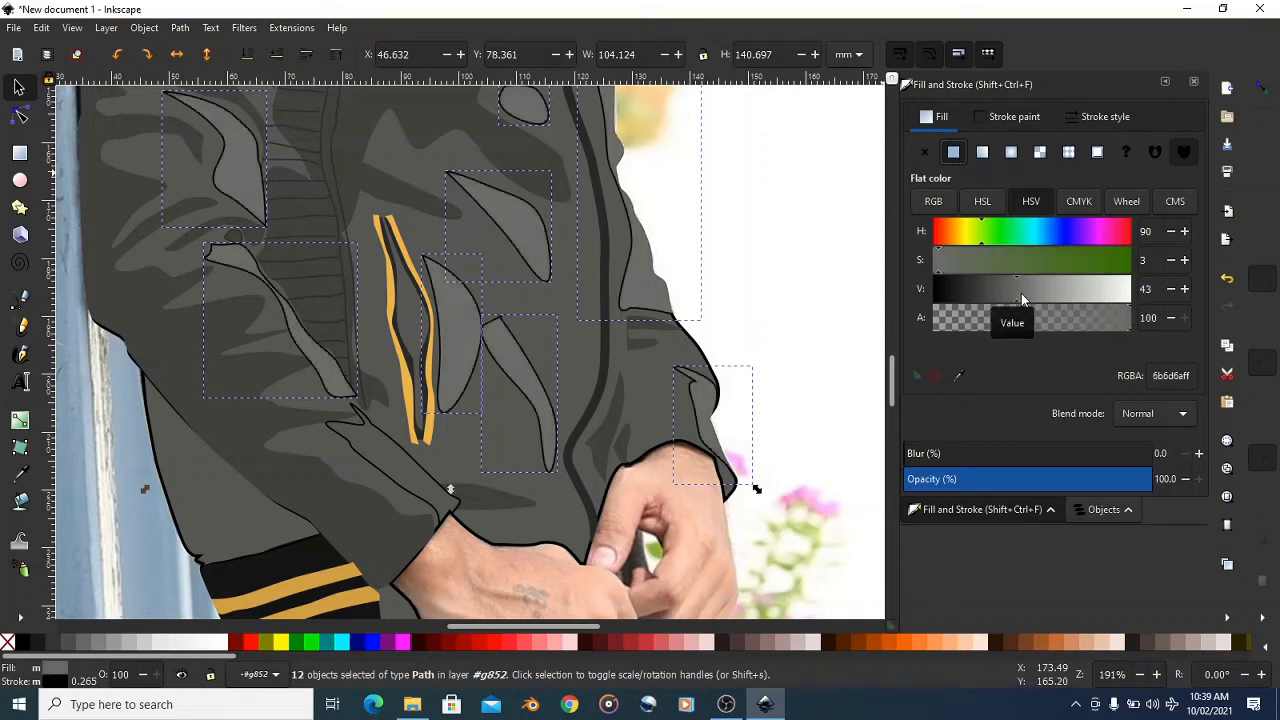
{"action": "left_click", "coordinate": [1014, 117]}
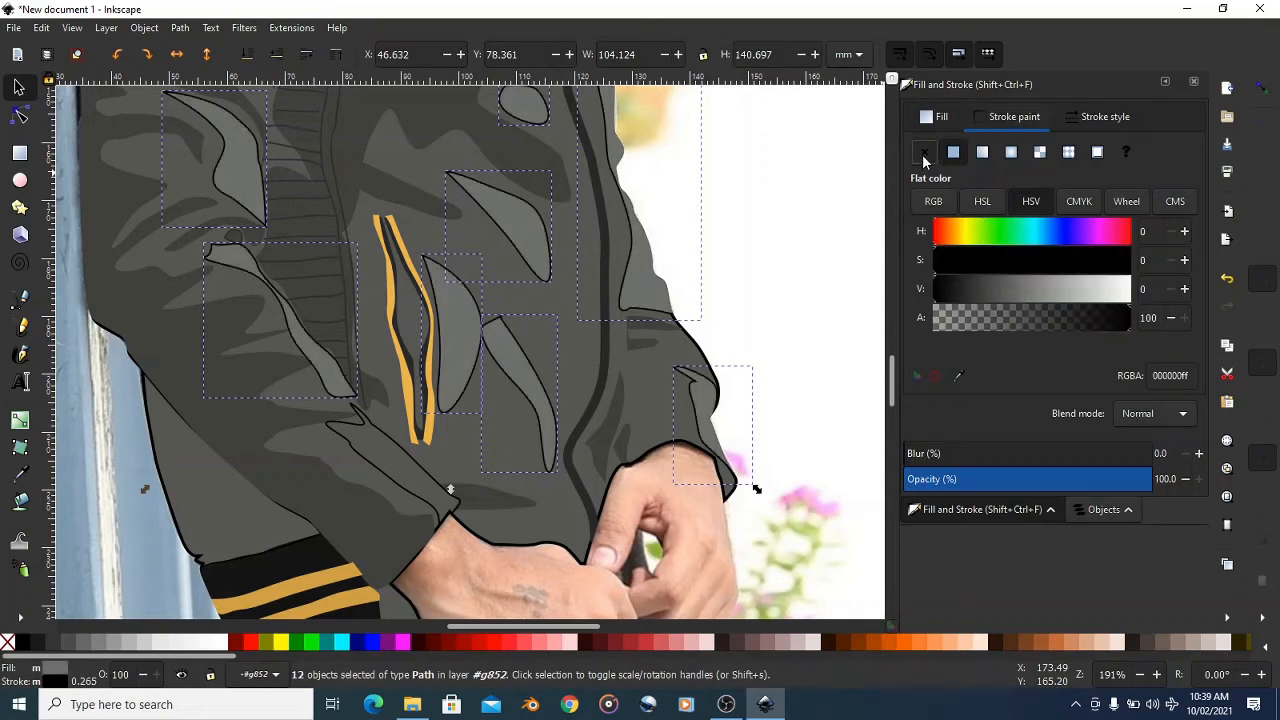
{"action": "left_click", "coordinate": [924, 155]}
{"action": "left_click", "coordinate": [943, 117]}
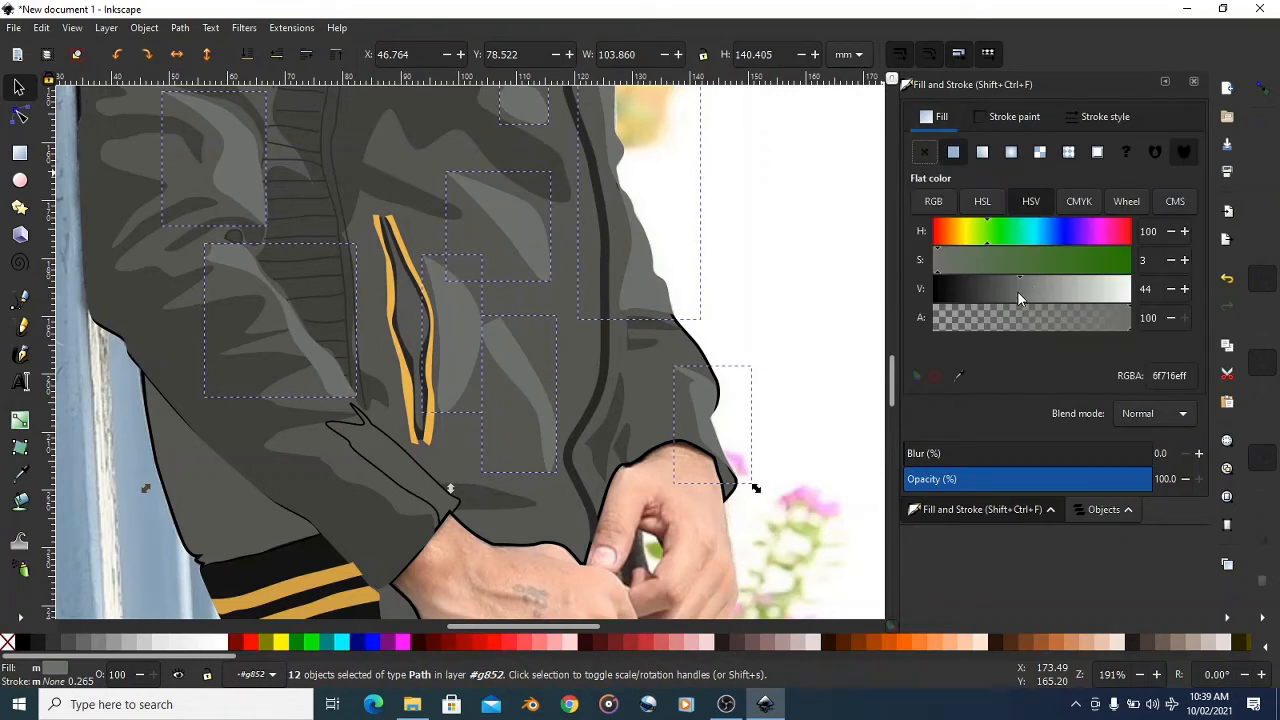
{"action": "left_click_drag", "start_coordinate": [1017, 291], "coordinate": [1010, 291]}
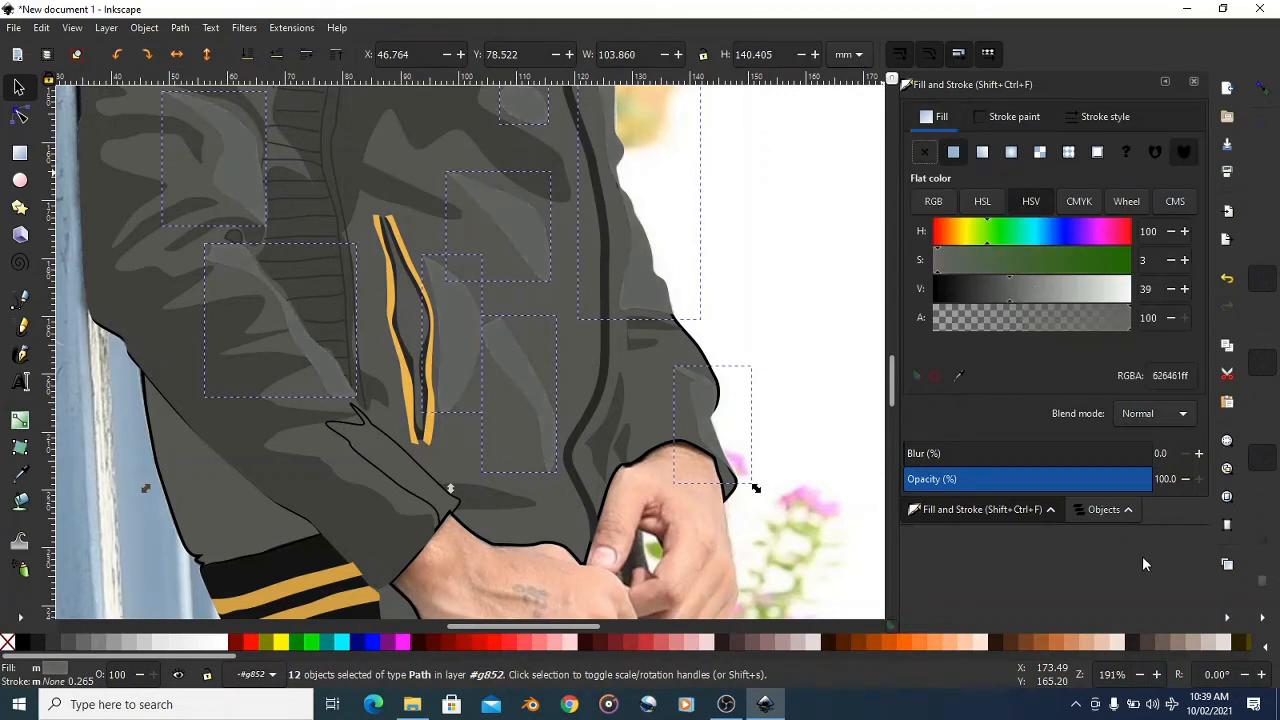
{"action": "mouse_move", "coordinate": [1130, 479]}
{"action": "left_mouse_down"}
{"action": "mouse_move", "coordinate": [1048, 479]}
{"action": "mouse_move", "coordinate": [1137, 479]}
{"action": "left_mouse_up"}
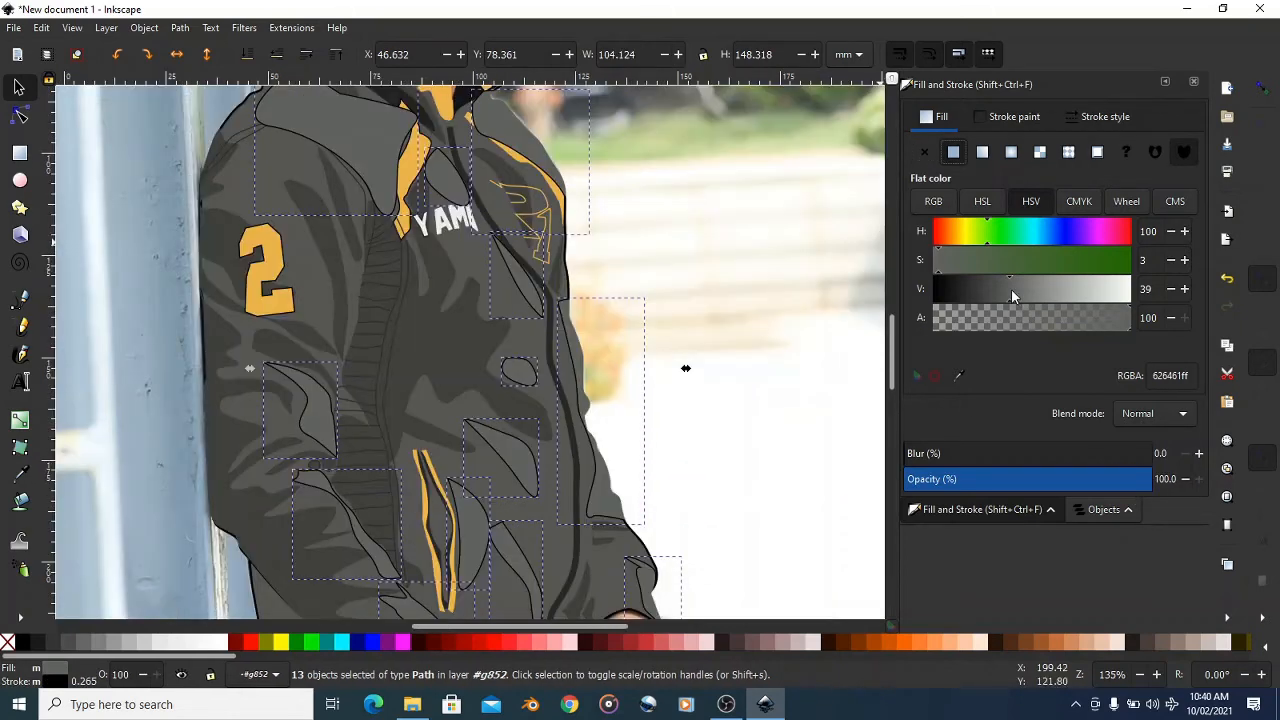
- Set the thirteen selected highlight shapes' fill to a lighter grey with value 60, and their opacity to 24.7%
{"action": "left_click_drag", "start_coordinate": [1011, 288], "coordinate": [1053, 288]}
{"action": "scroll", "coordinate": [680, 294], "scroll_direction": "down", "scroll_amount": 3}
{"action": "scroll", "coordinate": [680, 294], "scroll_direction": "down", "scroll_amount": 2}
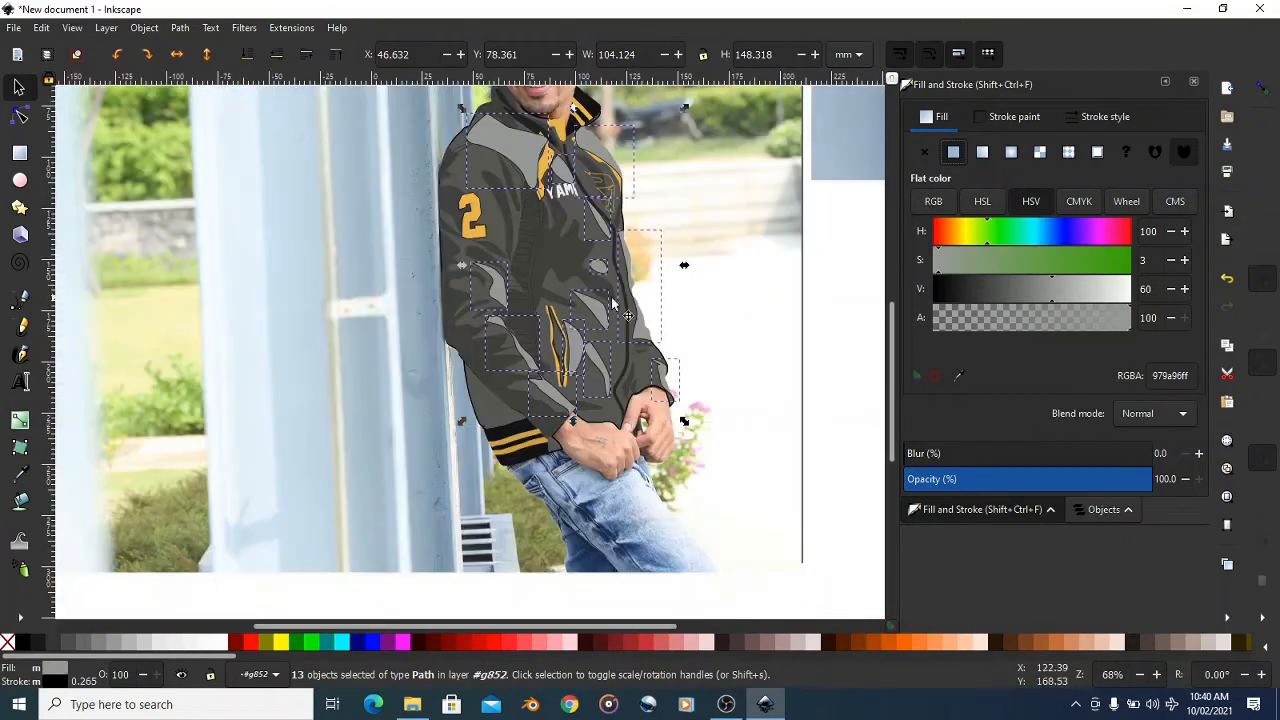
{"action": "scroll", "coordinate": [555, 314], "scroll_direction": "up", "scroll_amount": 1}
{"action": "left_click_drag", "start_coordinate": [1110, 479], "coordinate": [964, 481]}
- Remove the stroke from all the selected highlight shapes on the jacket
{"action": "scroll", "coordinate": [710, 370], "scroll_direction": "up", "scroll_amount": 2}
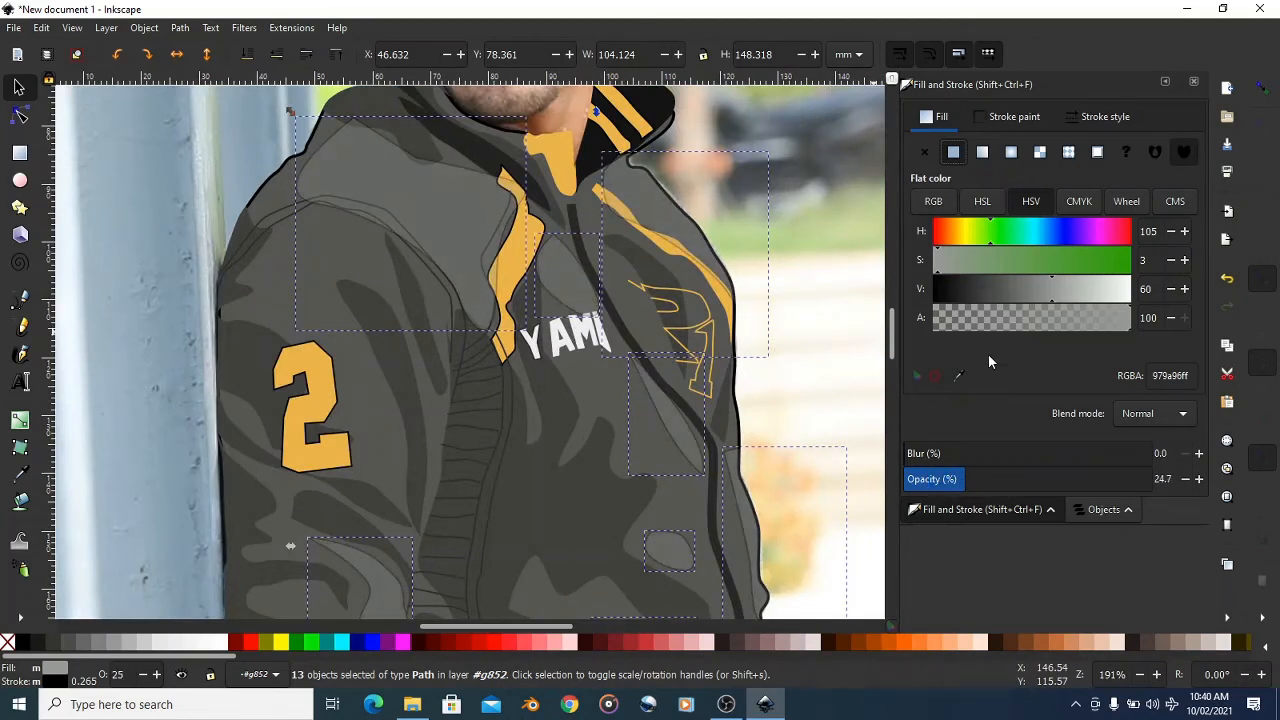
{"action": "left_click", "coordinate": [1012, 116]}
{"action": "left_click", "coordinate": [924, 152]}
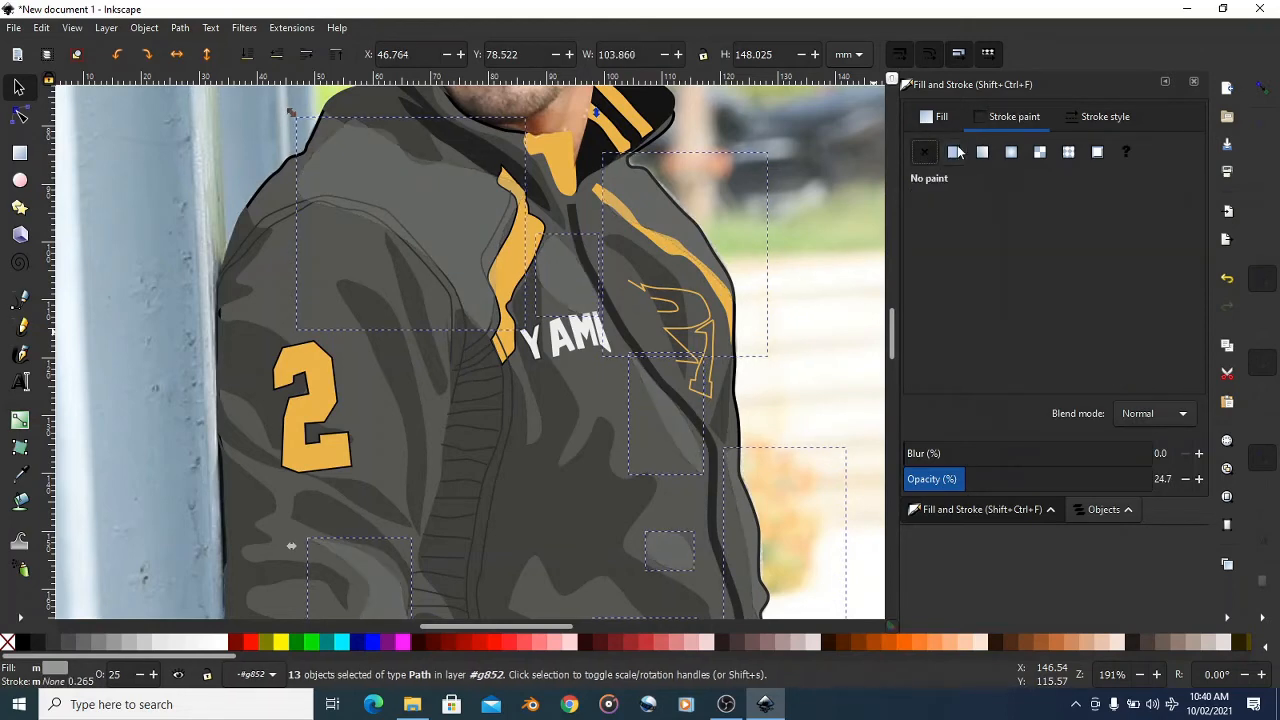
{"action": "left_click", "coordinate": [940, 118]}
- Raise the highlight shapes' fill value to 66, lower their opacity to 15.4%, and deselect them
{"action": "scroll", "coordinate": [448, 262], "scroll_direction": "down", "scroll_amount": 4}
{"action": "scroll", "coordinate": [394, 296], "scroll_direction": "up", "scroll_amount": 3}
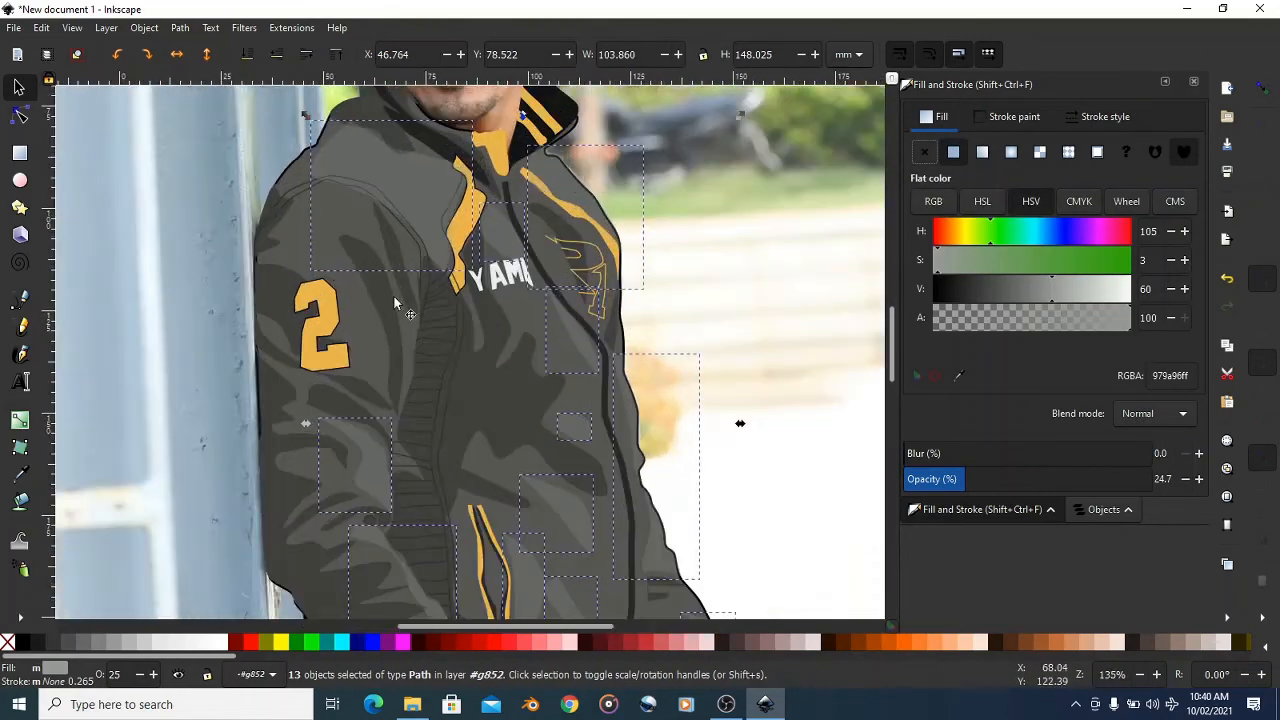
{"action": "scroll", "coordinate": [515, 286], "scroll_direction": "down", "scroll_amount": 3}
{"action": "scroll", "coordinate": [517, 292], "scroll_direction": "down", "scroll_amount": 2}
{"action": "scroll", "coordinate": [664, 380], "scroll_direction": "up", "scroll_amount": 2}
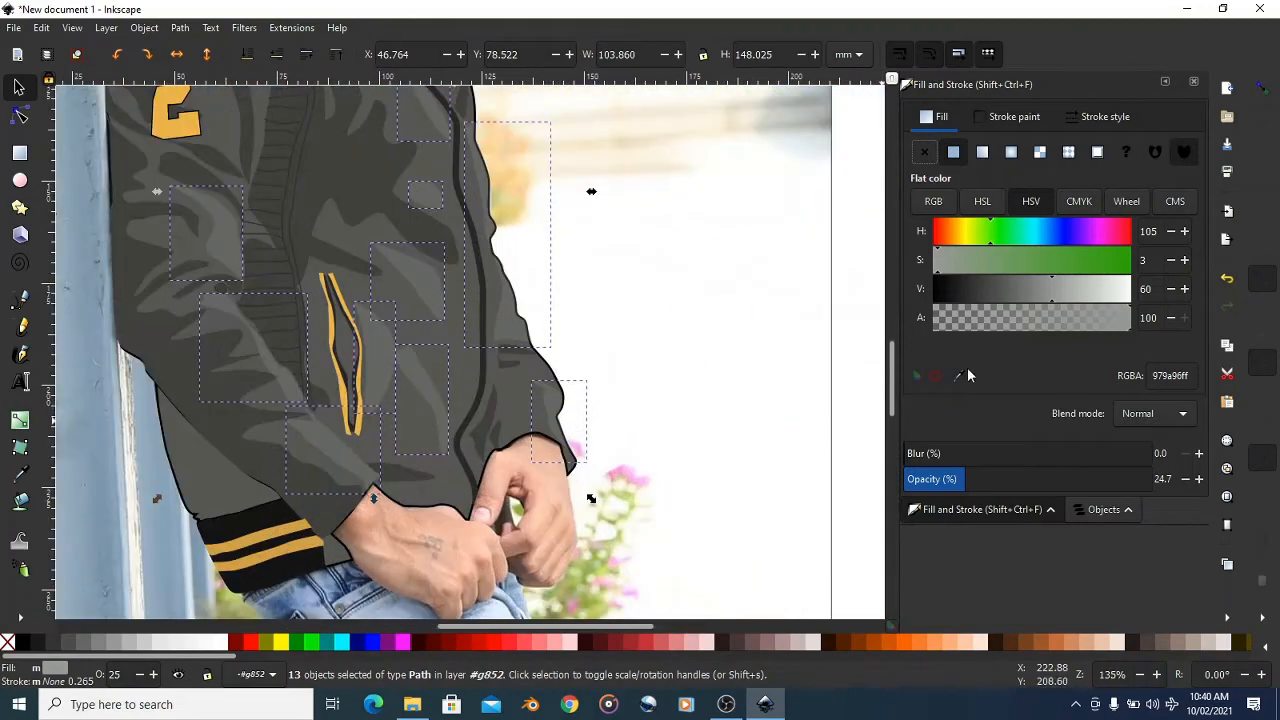
{"action": "left_click", "coordinate": [1061, 288]}
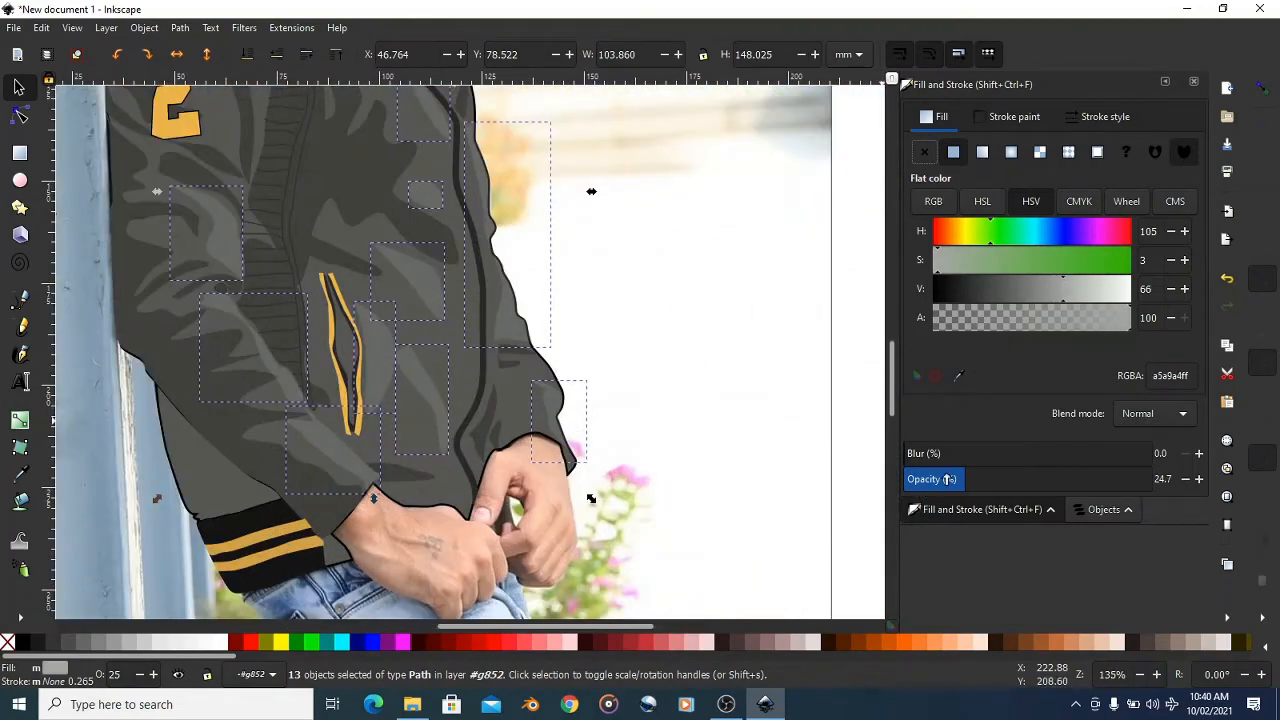
{"action": "left_click_drag", "start_coordinate": [950, 479], "coordinate": [937, 480]}
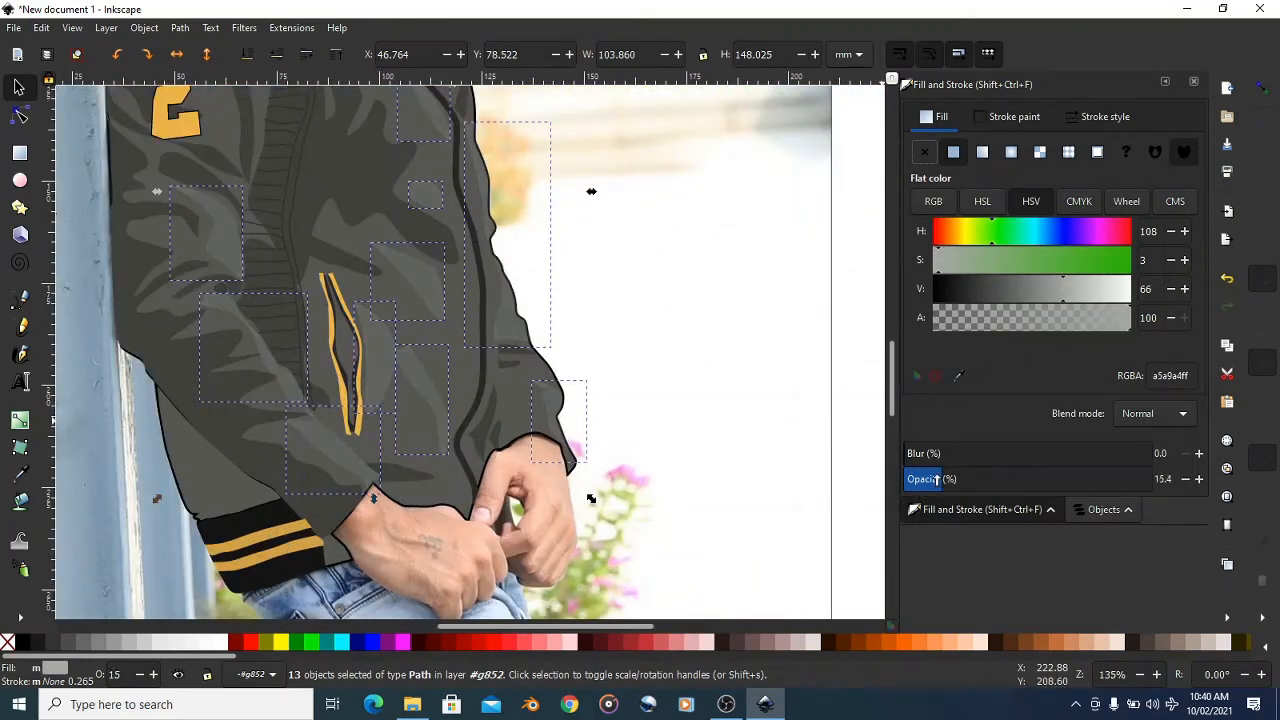
{"action": "left_click", "coordinate": [612, 380]}
- Move the reference photo off the page to check the jacket artwork on its own, and undo the move
{"action": "scroll", "coordinate": [580, 366], "scroll_direction": "down", "scroll_amount": 4}
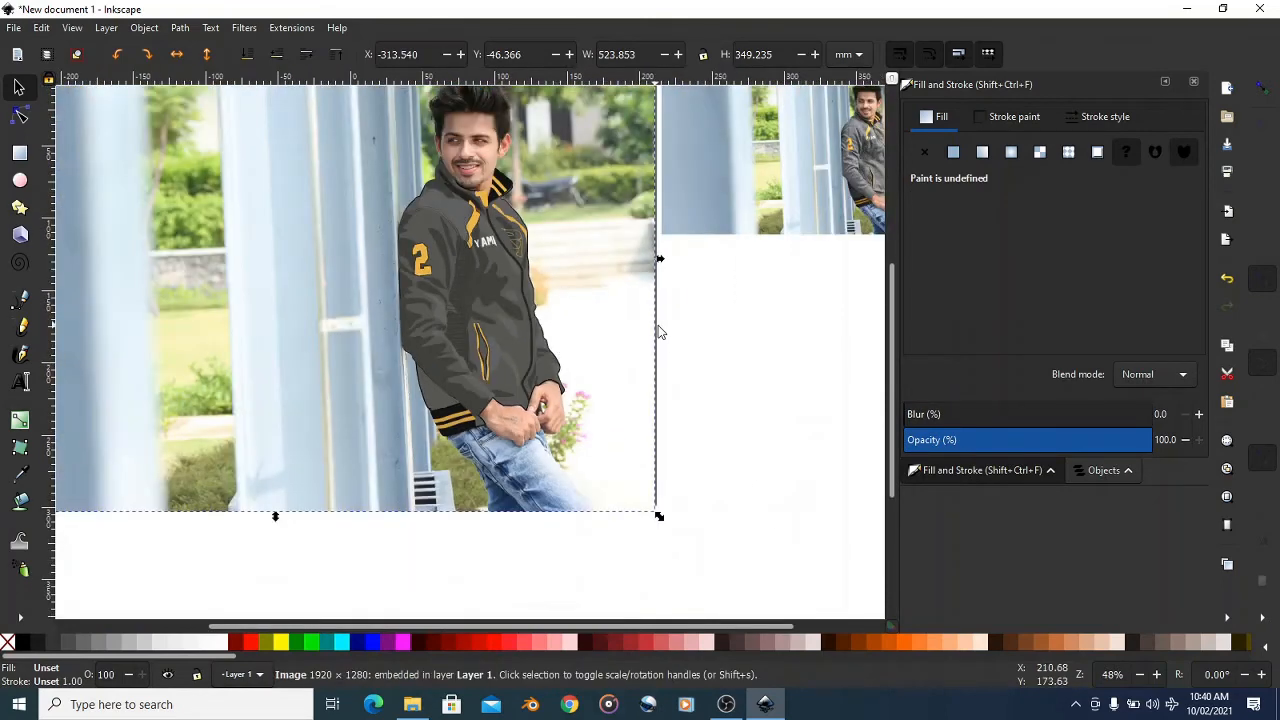
{"action": "left_click", "coordinate": [698, 330]}
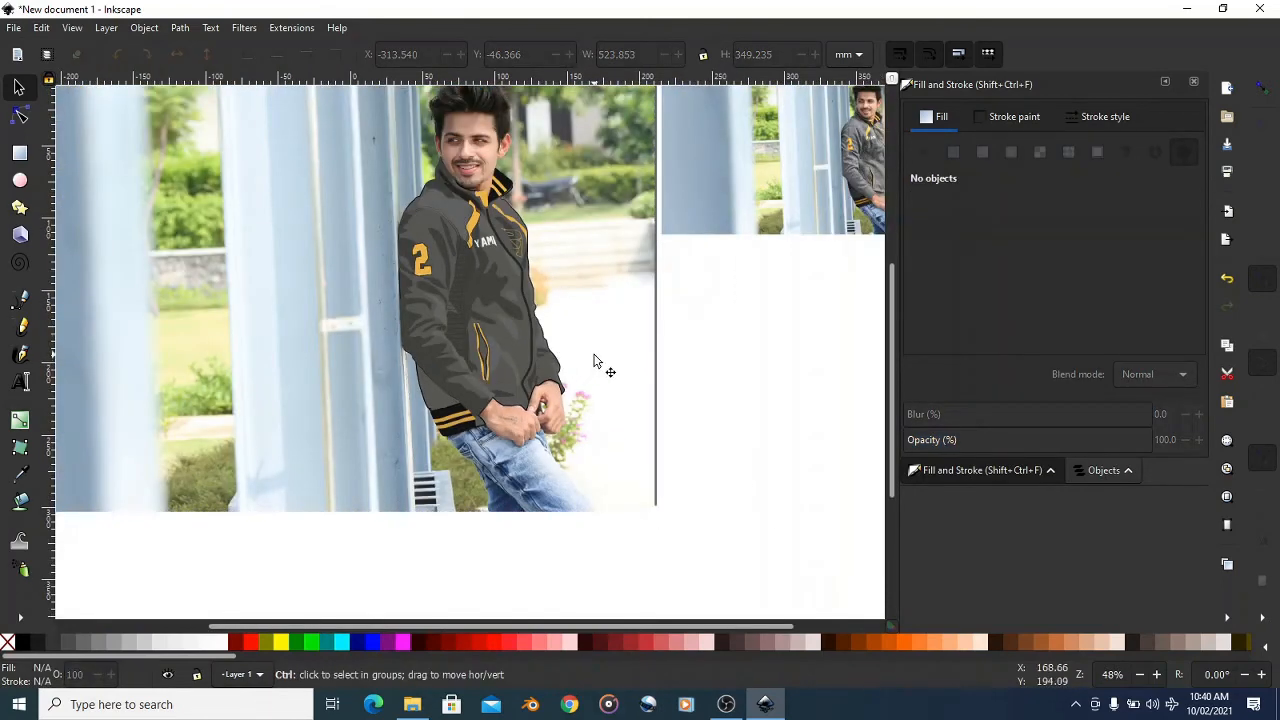
{"action": "scroll", "coordinate": [596, 358], "scroll_direction": "down", "scroll_amount": 1}
{"action": "scroll", "coordinate": [594, 355], "scroll_direction": "up", "scroll_amount": 1}
{"action": "left_click", "coordinate": [632, 342]}
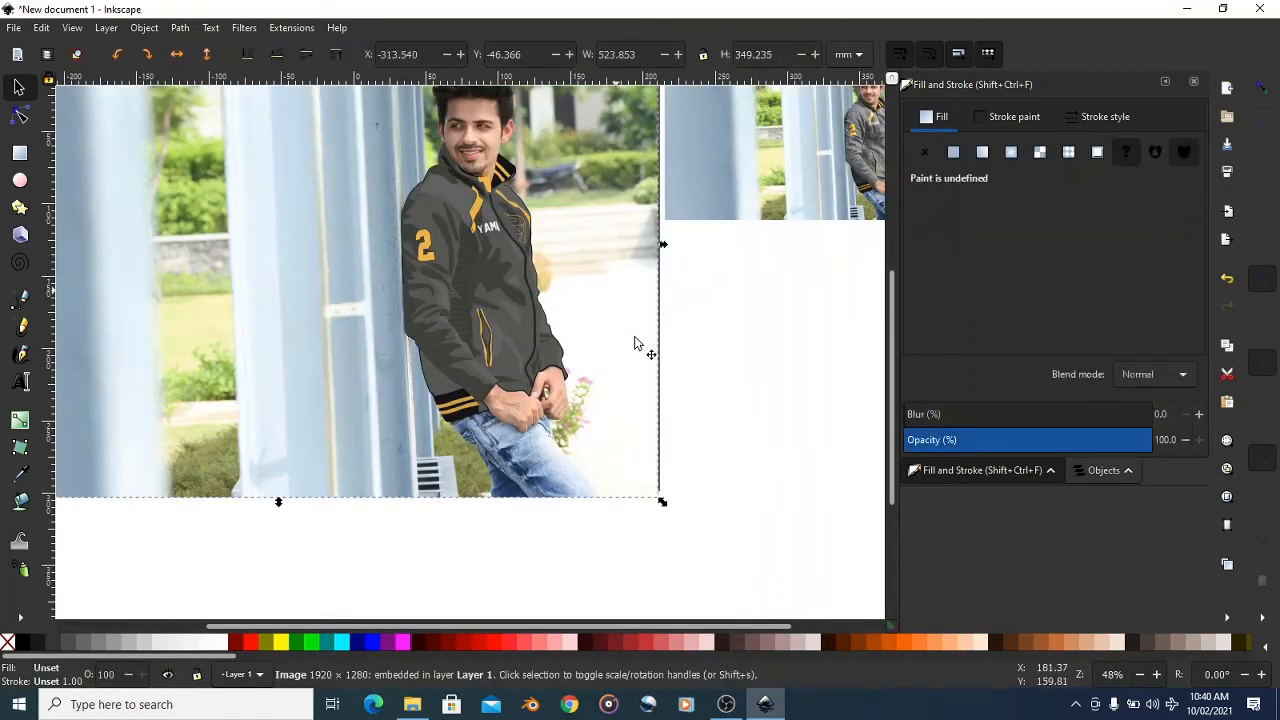
{"action": "left_click_drag", "start_coordinate": [634, 343], "coordinate": [40, 305]}
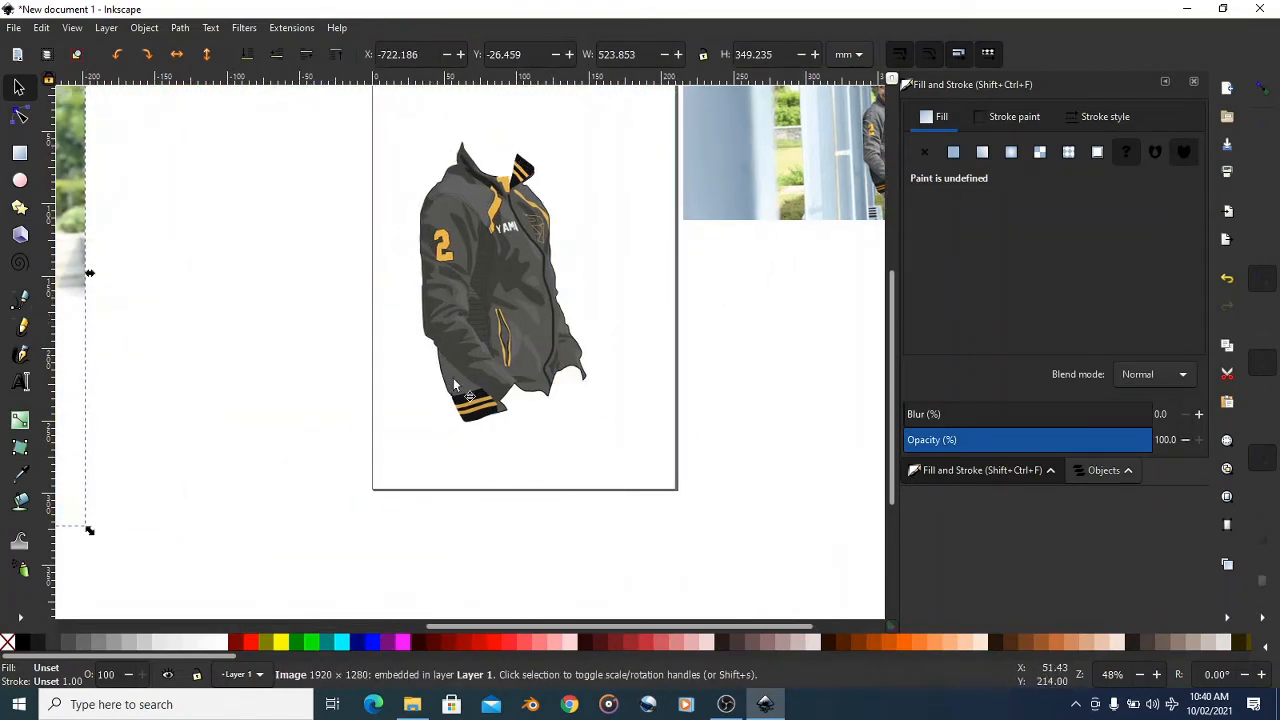
{"action": "key", "text": "ctrl+z"}
- Turn on the XRay view mode
{"action": "scroll", "coordinate": [505, 228], "scroll_direction": "up", "scroll_amount": 3}
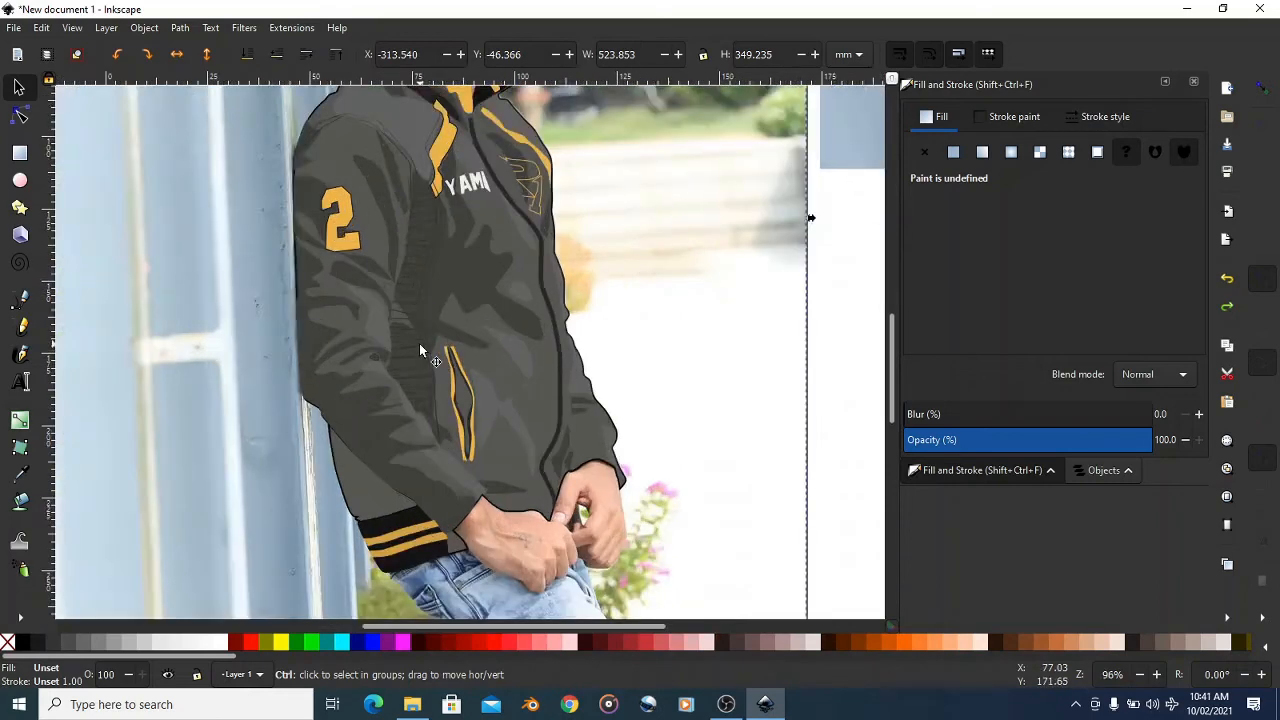
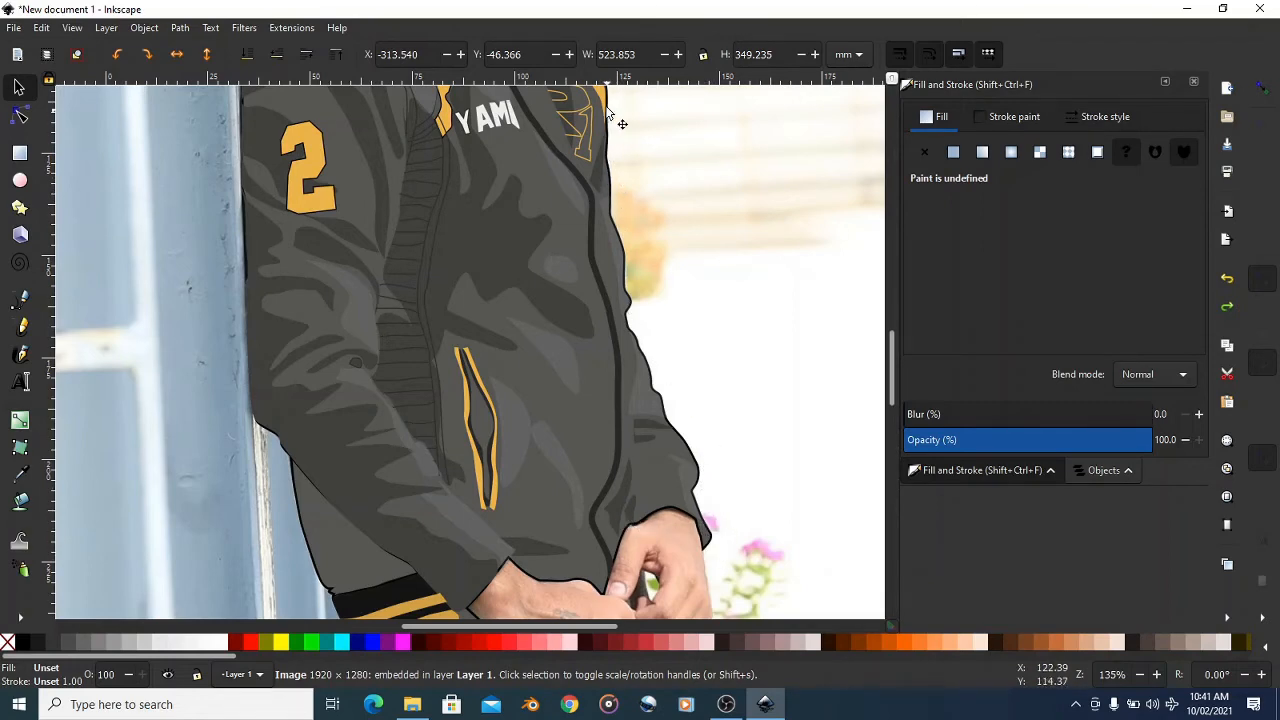
{"action": "left_click_drag", "start_coordinate": [620, 122], "coordinate": [618, 260]}
{"action": "scroll", "coordinate": [600, 230], "scroll_direction": "up", "scroll_amount": 2}
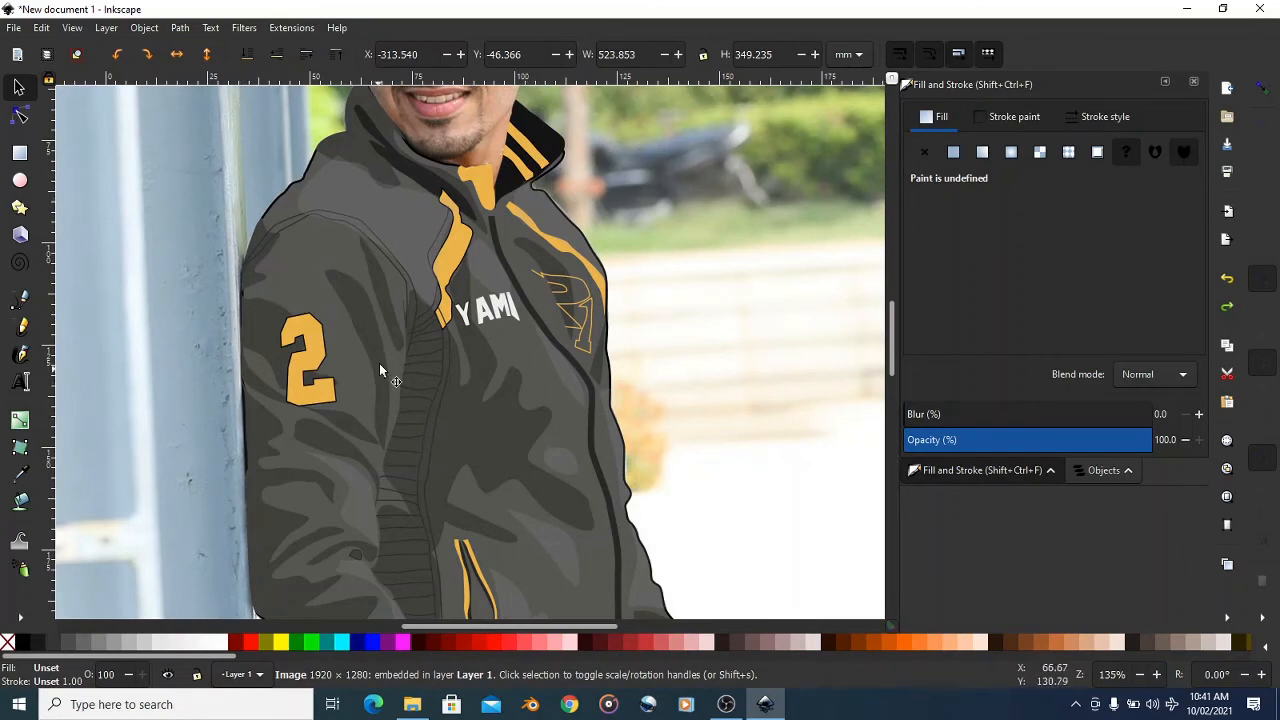
{"action": "scroll", "coordinate": [385, 355], "scroll_direction": "down", "scroll_amount": 7}
{"action": "left_click", "coordinate": [69, 29]}
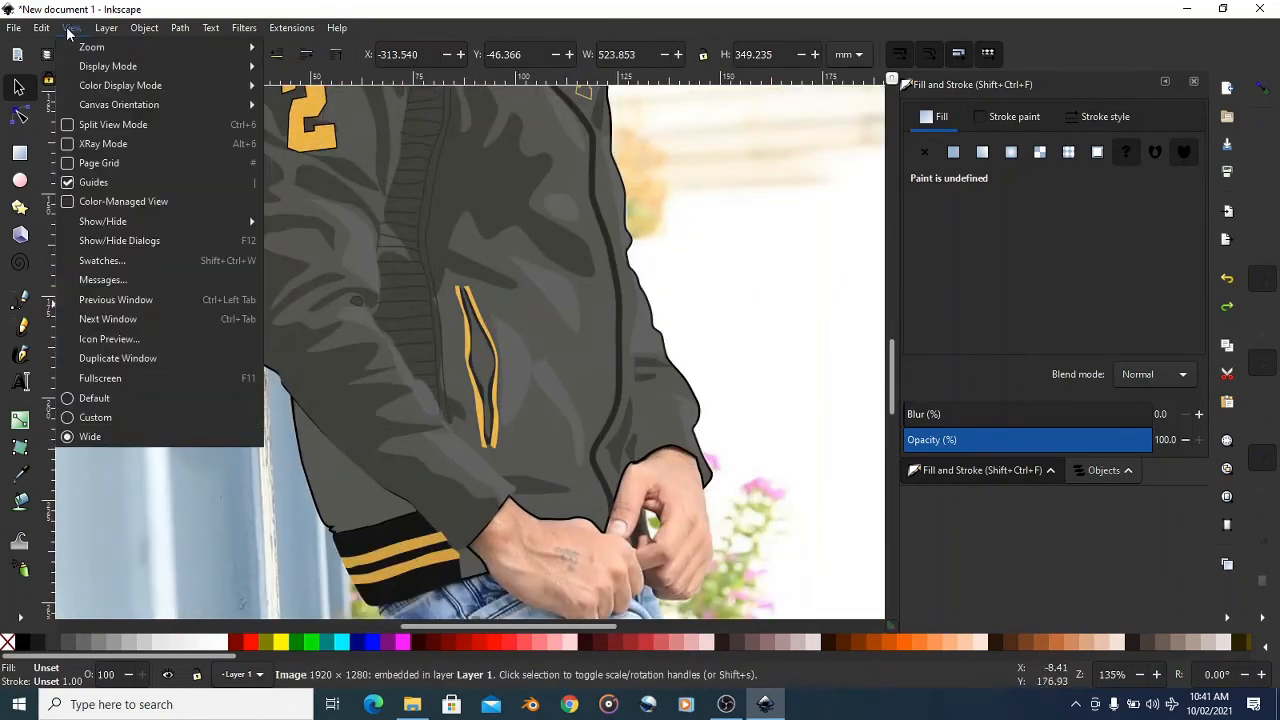
{"action": "left_click", "coordinate": [103, 143]}
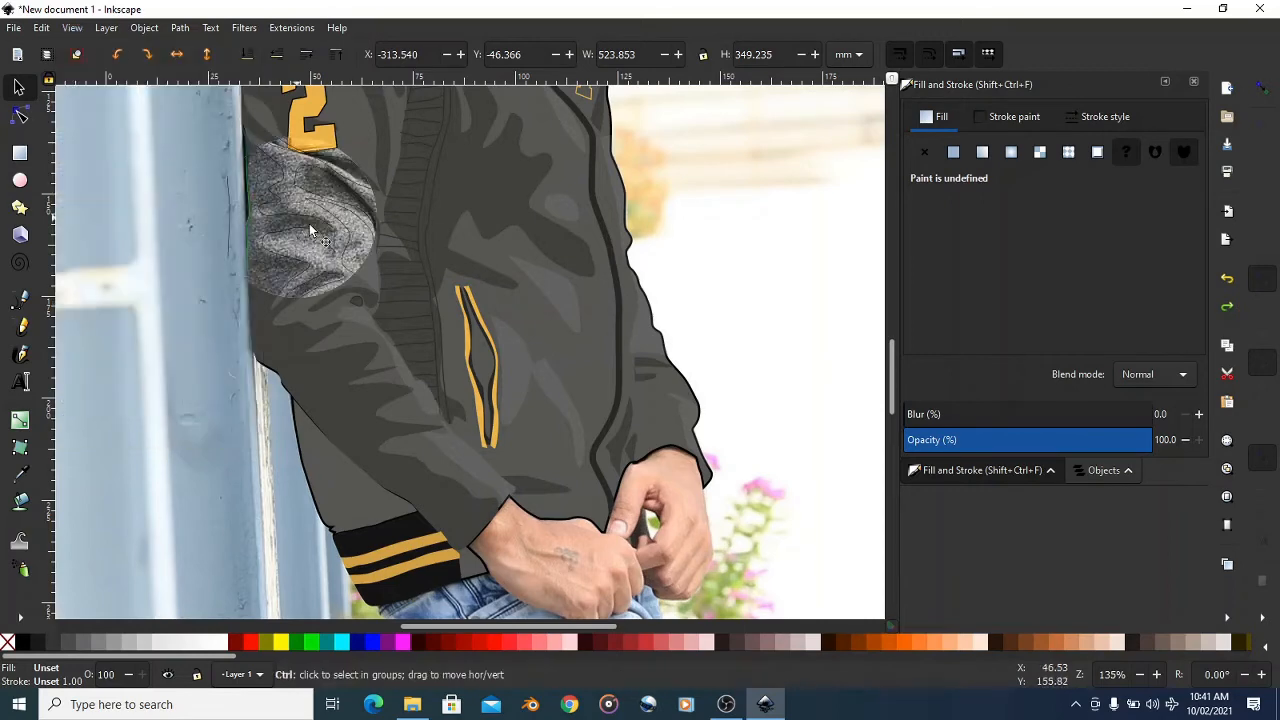
- Draw an open curved path with the Pen tool along the near sleeve's inner edge, from the wrist up to the chest beside the yellow stripe
{"action": "scroll", "coordinate": [310, 232], "scroll_direction": "up", "scroll_amount": 2, "text": "ctrl"}
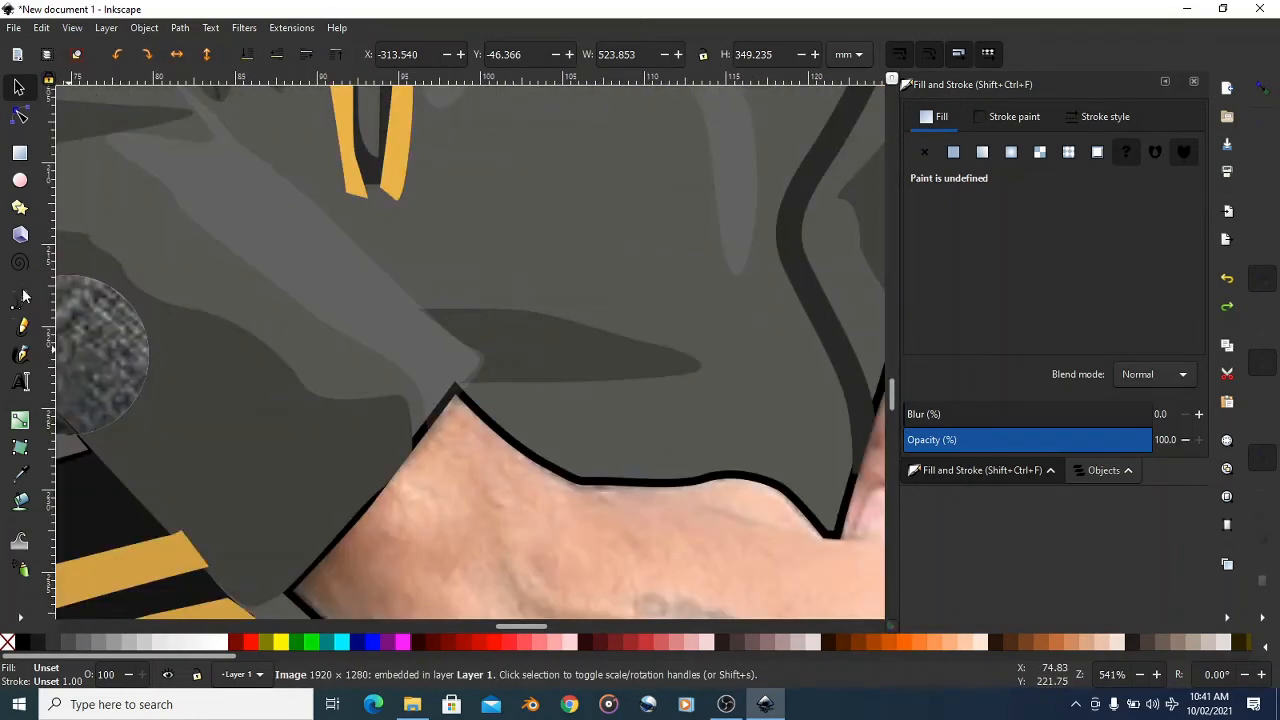
{"action": "left_click", "coordinate": [22, 296]}
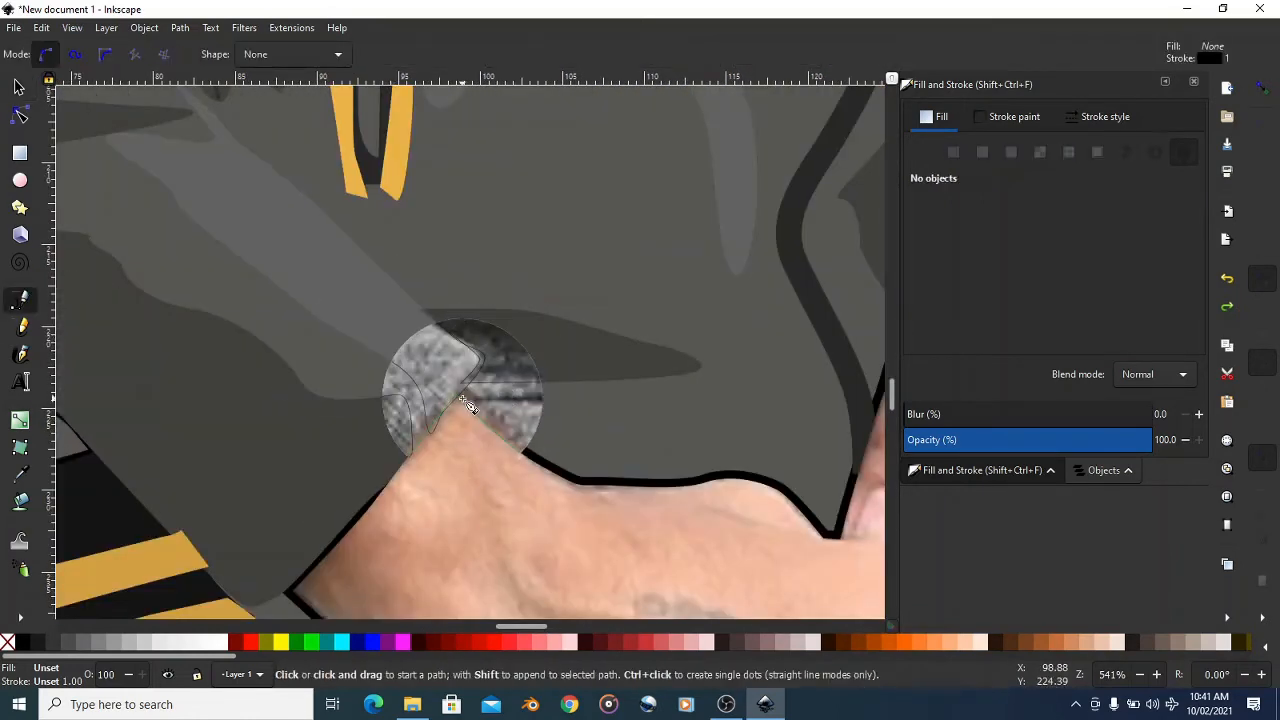
{"action": "left_click", "coordinate": [462, 398]}
{"action": "left_click", "coordinate": [483, 355]}
{"action": "left_click_drag", "start_coordinate": [410, 308], "coordinate": [398, 299]}
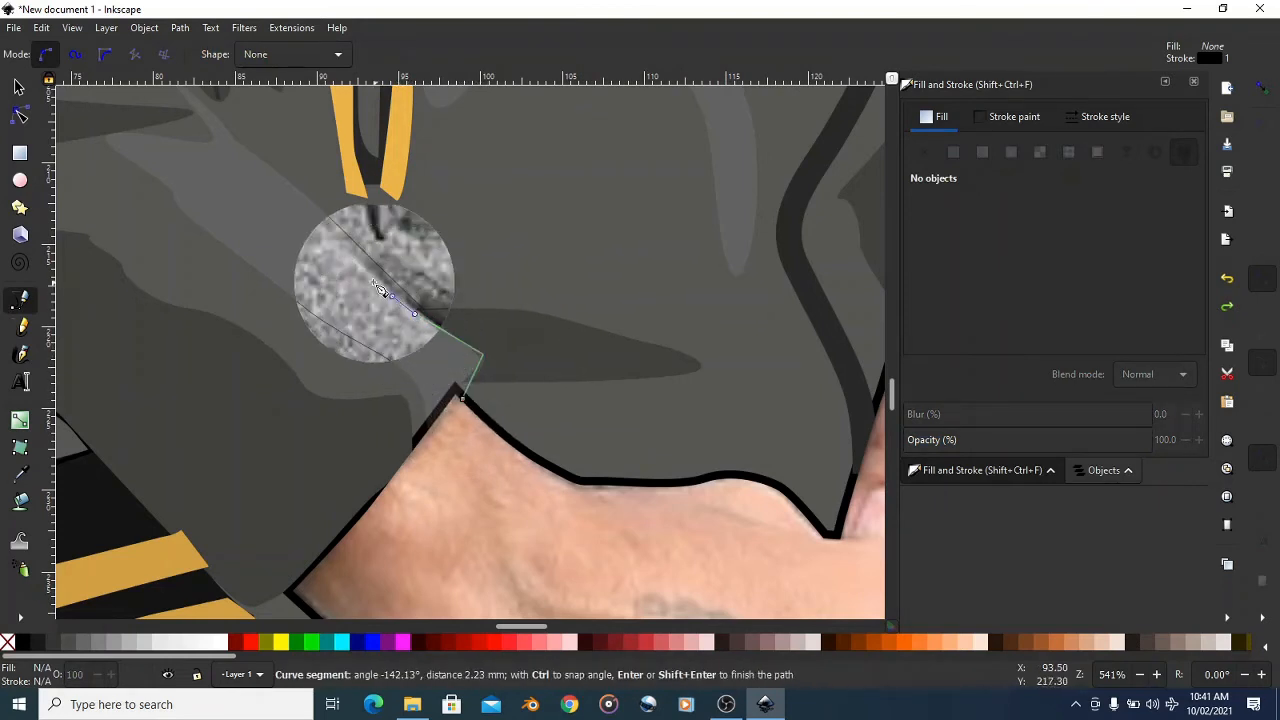
{"action": "left_click_drag", "start_coordinate": [312, 220], "coordinate": [293, 195]}
{"action": "key", "text": "space"}
{"action": "left_click_drag", "start_coordinate": [494, 404], "coordinate": [459, 360]}
{"action": "scroll", "coordinate": [343, 186], "scroll_direction": "down", "scroll_amount": 3, "text": "ctrl"}
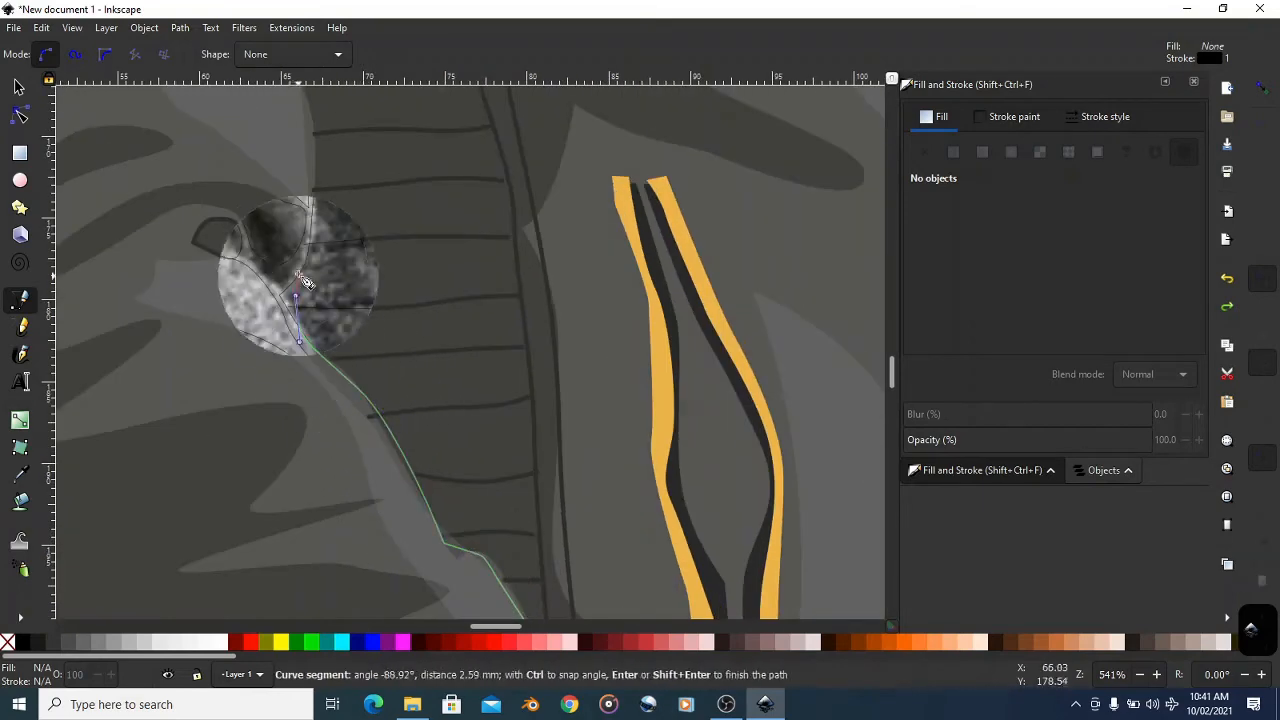
{"action": "scroll", "coordinate": [422, 410], "scroll_direction": "up", "scroll_amount": 1}
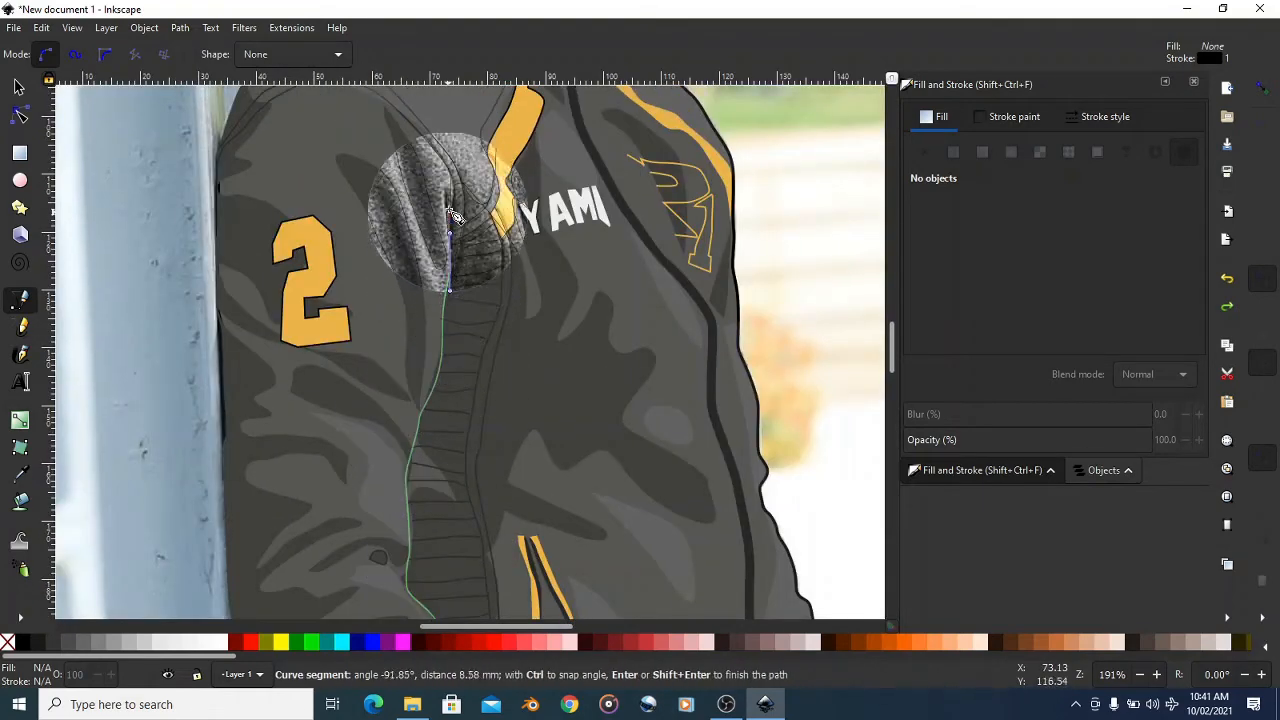
{"action": "key", "text": "Return"}
- Set the stroke width of the near sleeve's inner edge line to 0.965 mm
{"action": "scroll", "coordinate": [450, 225], "scroll_direction": "down", "scroll_amount": 2, "text": "ctrl"}
{"action": "left_click", "coordinate": [1036, 124]}
{"action": "left_click", "coordinate": [1075, 120]}
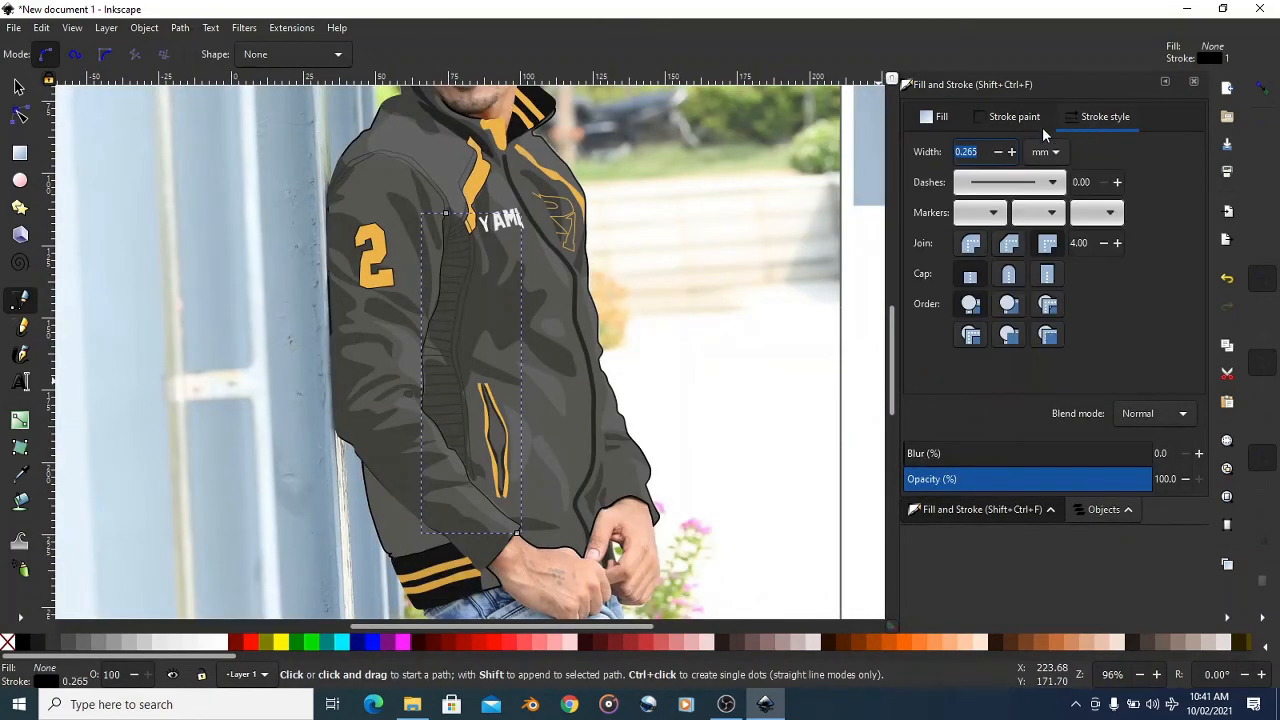
{"action": "left_click", "coordinate": [1012, 152]}
{"action": "left_click", "coordinate": [1012, 152]}
{"action": "left_click", "coordinate": [1012, 152]}
{"action": "left_click", "coordinate": [1012, 152]}
{"action": "left_click", "coordinate": [1012, 152]}
{"action": "left_click", "coordinate": [1012, 152]}
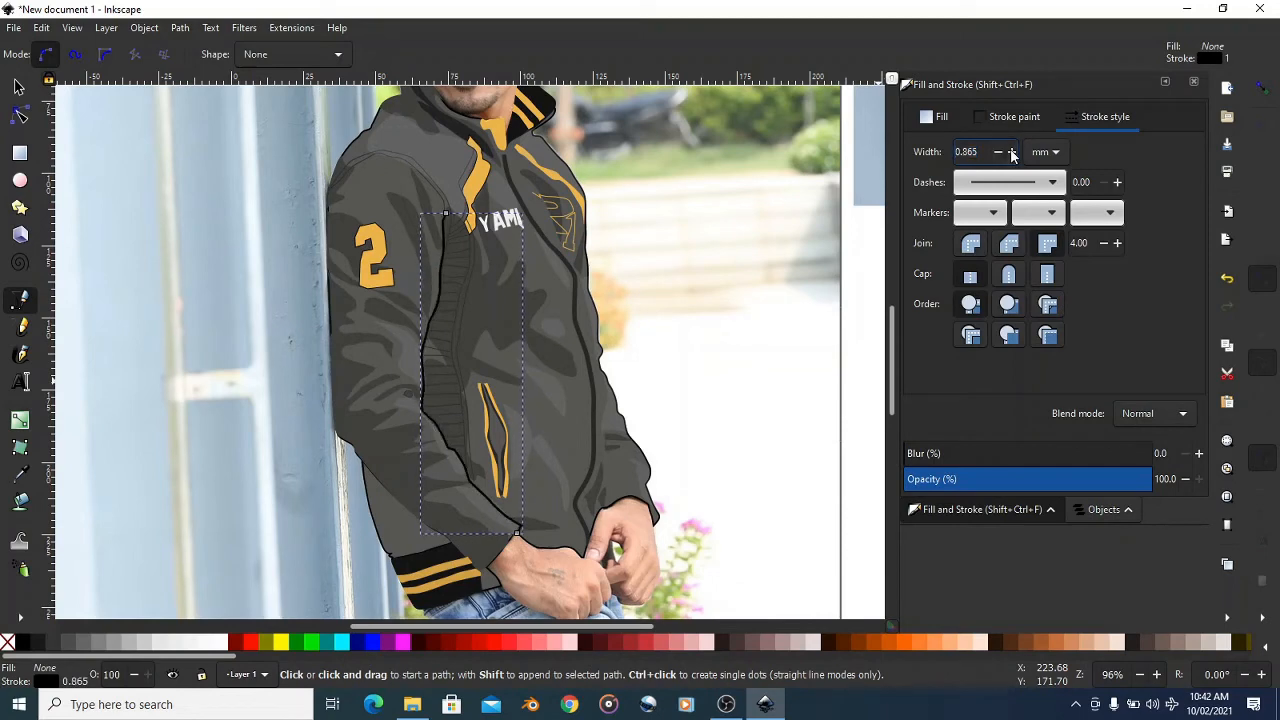
- Draw an open, slightly curved path between the zip and the far sleeve, running down to the far hand
{"action": "scroll", "coordinate": [571, 380], "scroll_direction": "up", "scroll_amount": 2, "text": "ctrl"}
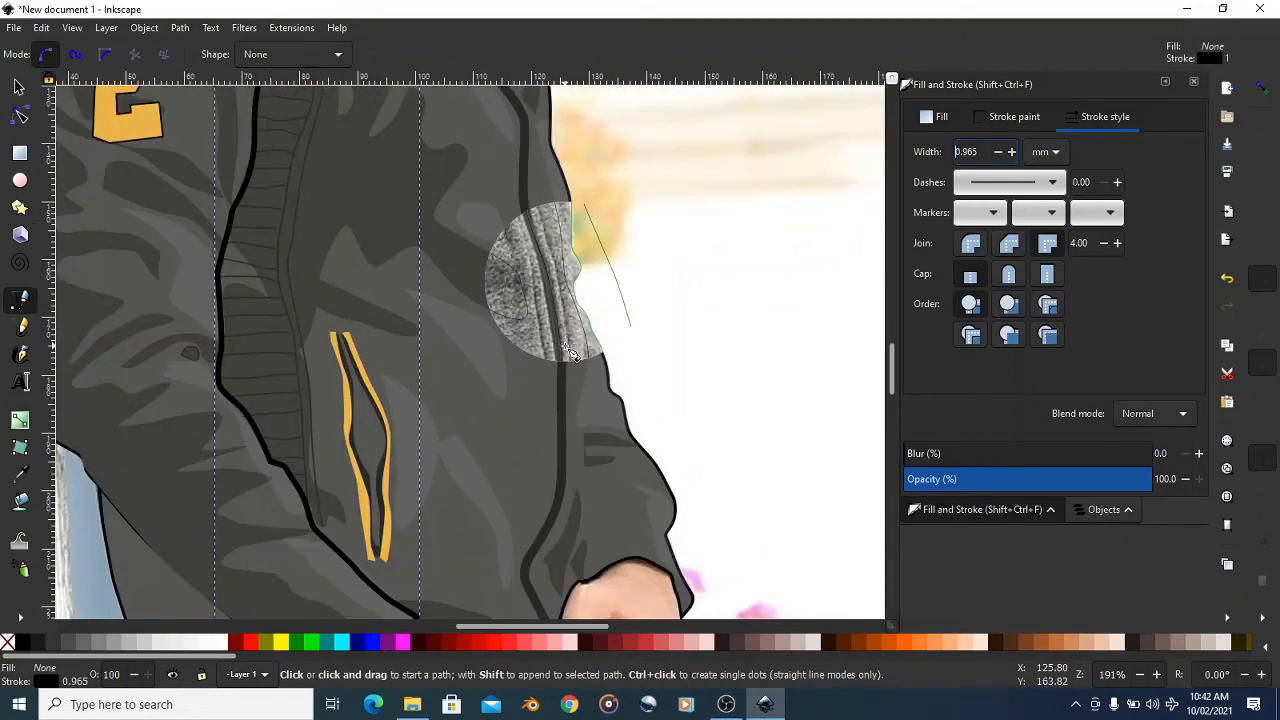
{"action": "scroll", "coordinate": [571, 347], "scroll_direction": "up", "scroll_amount": 1, "text": "ctrl"}
{"action": "left_click", "coordinate": [580, 270]}
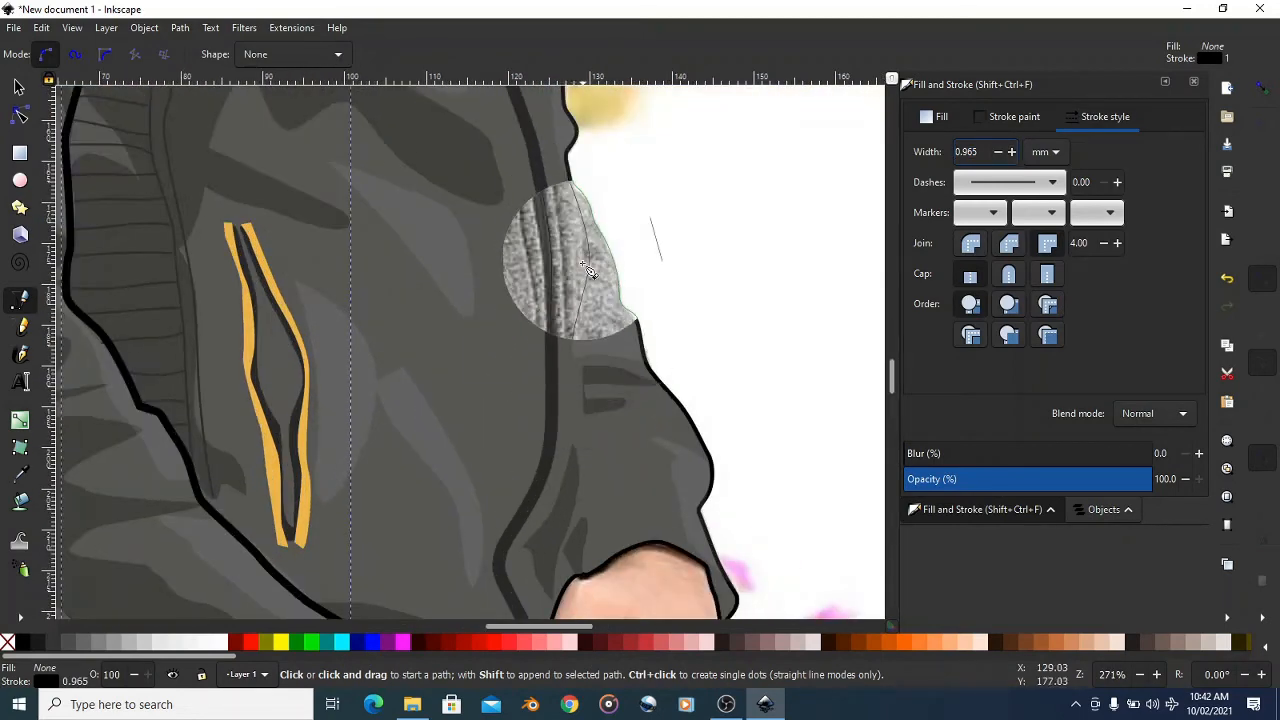
{"action": "left_click_drag", "start_coordinate": [582, 392], "coordinate": [586, 412]}
{"action": "left_click_drag", "start_coordinate": [591, 460], "coordinate": [596, 522]}
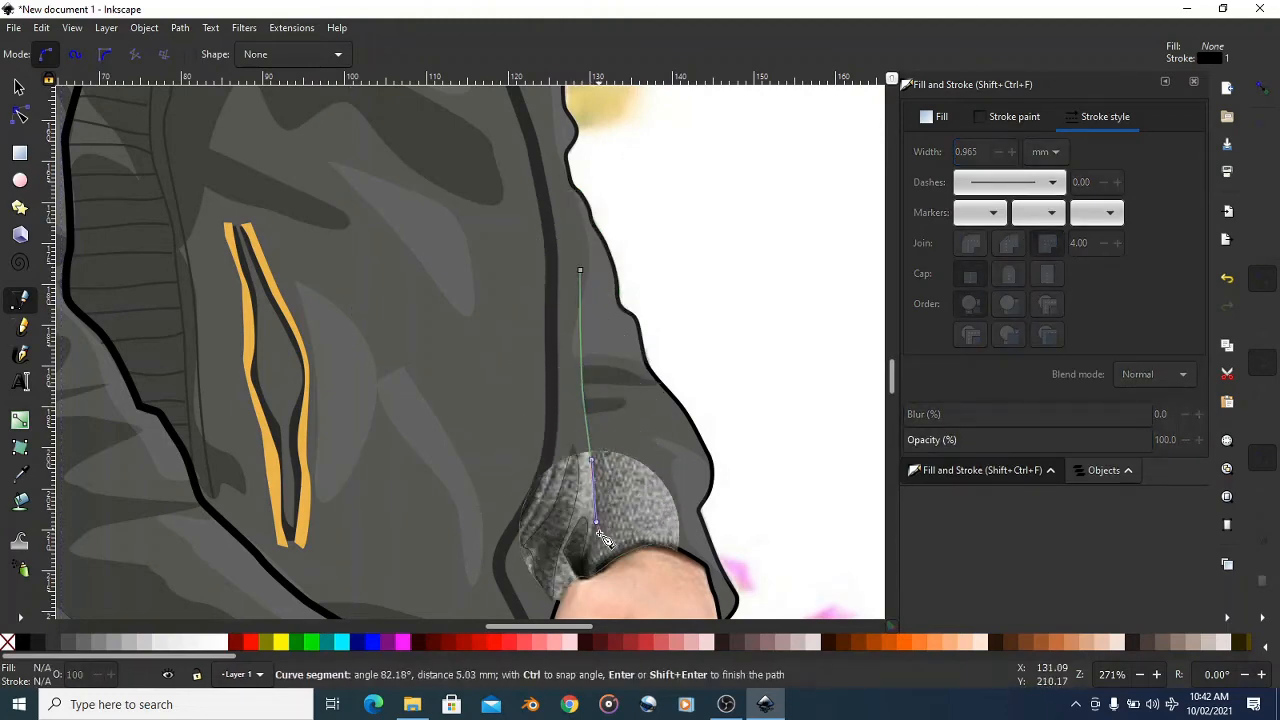
{"action": "double_click", "coordinate": [588, 572]}
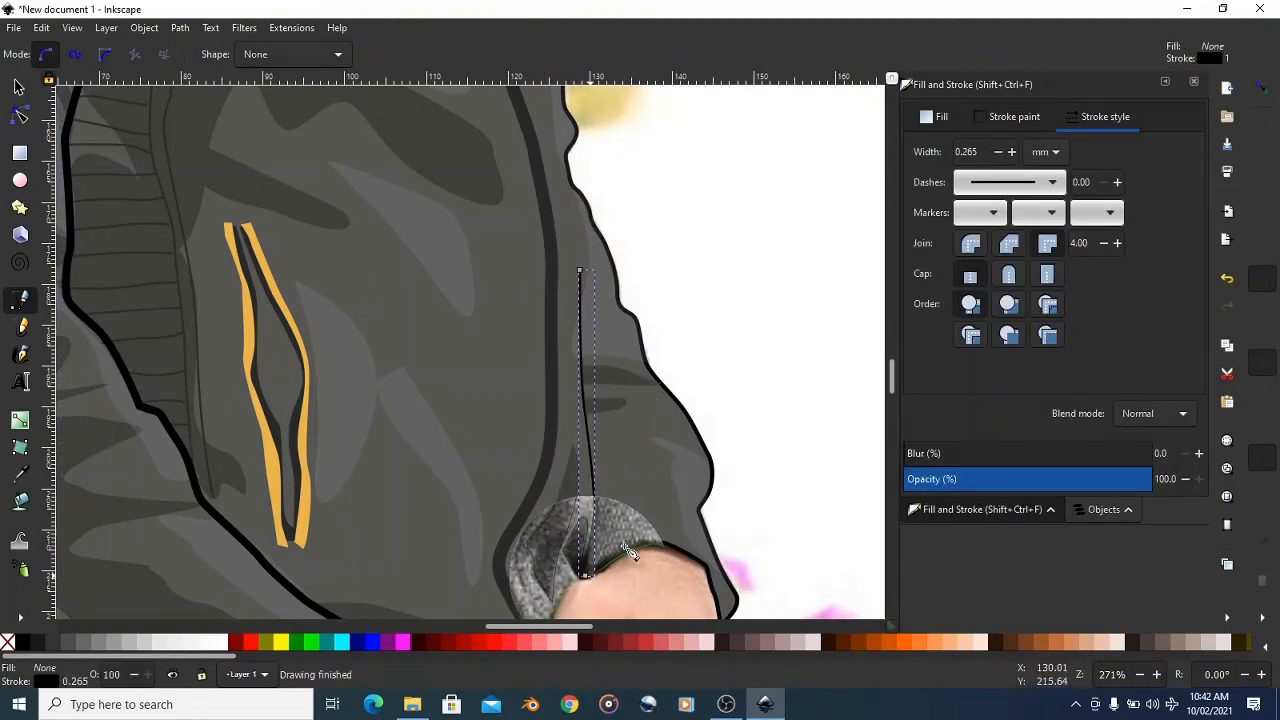
- Set the stroke width of the far sleeve's dividing line to 0.765 mm
{"action": "scroll", "coordinate": [765, 228], "scroll_direction": "down", "scroll_amount": 1, "text": "ctrl"}
{"action": "left_click", "coordinate": [1012, 152]}
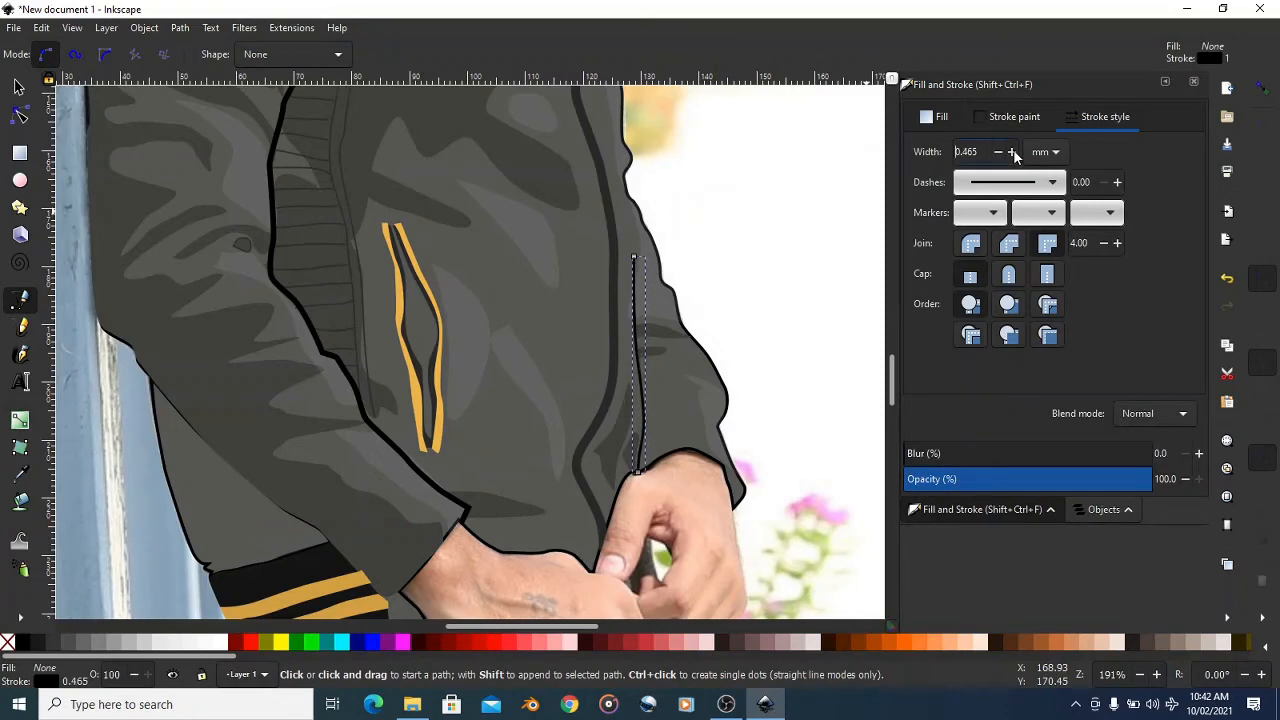
{"action": "left_click", "coordinate": [1012, 152]}
{"action": "left_click", "coordinate": [1012, 152]}
{"action": "scroll", "coordinate": [497, 370], "scroll_direction": "down", "scroll_amount": 1, "text": "ctrl"}
{"action": "scroll", "coordinate": [497, 370], "scroll_direction": "down", "scroll_amount": 1, "text": "ctrl"}
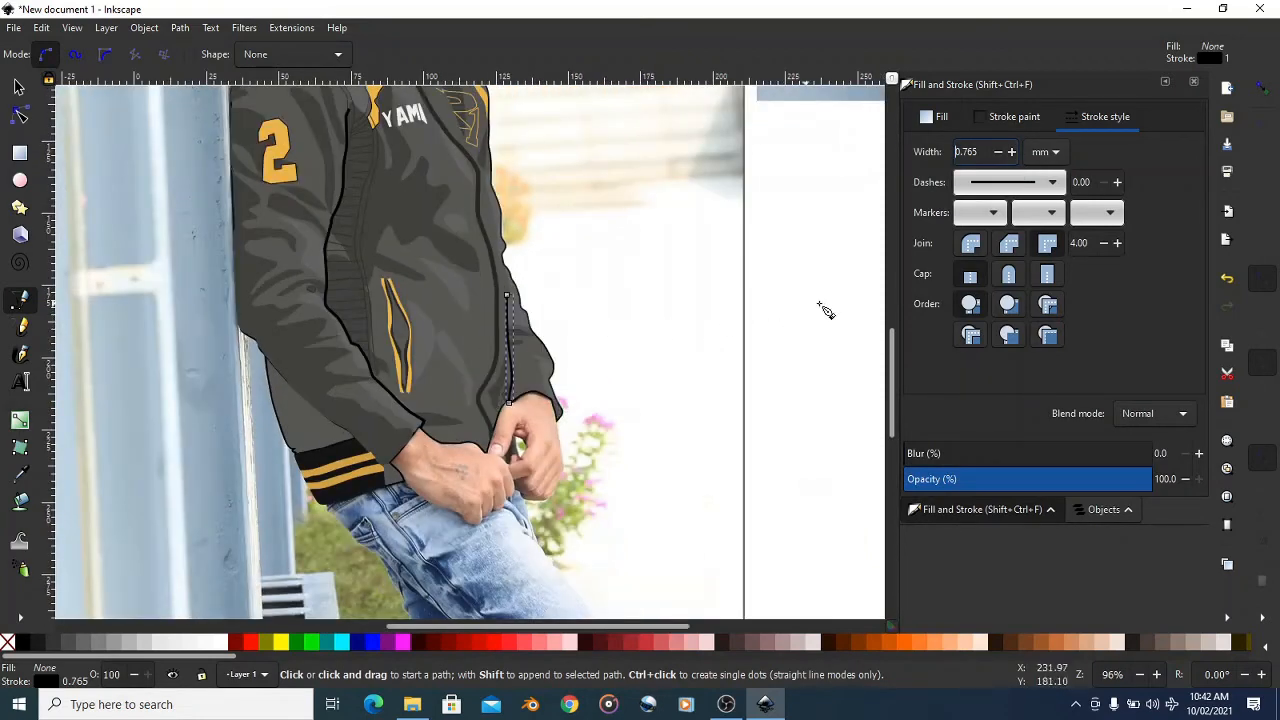
- Select the clipping path path847 inside the Clip of group g852 in the object list
{"action": "scroll", "coordinate": [556, 358], "scroll_direction": "down", "scroll_amount": 1, "text": "ctrl"}
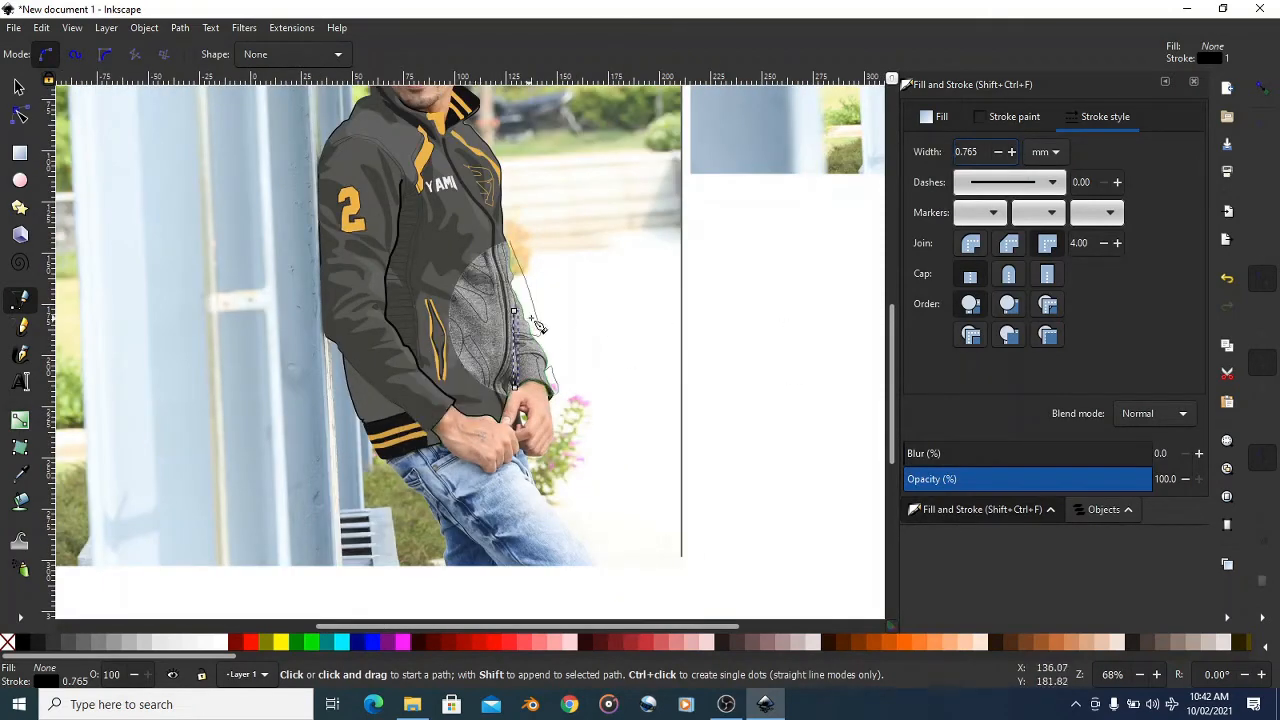
{"action": "scroll", "coordinate": [552, 385], "scroll_direction": "up", "scroll_amount": 1, "text": "ctrl"}
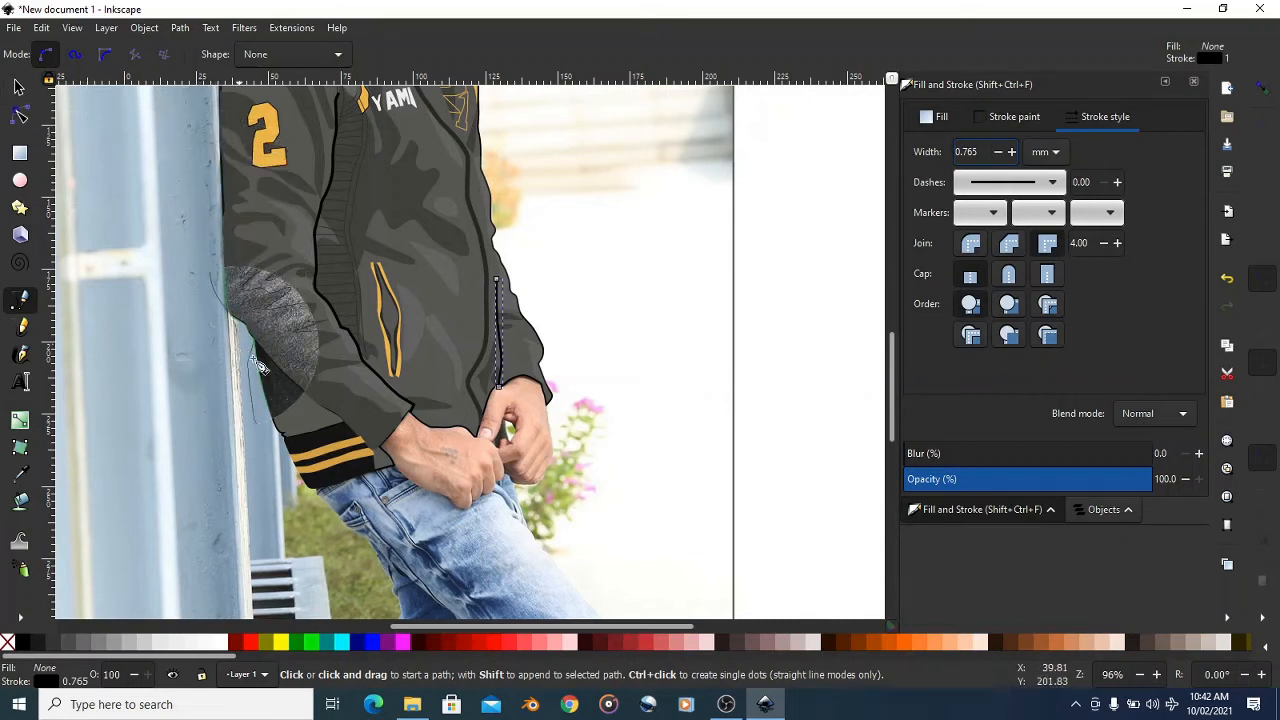
{"action": "scroll", "coordinate": [550, 360], "scroll_direction": "up", "scroll_amount": 4}
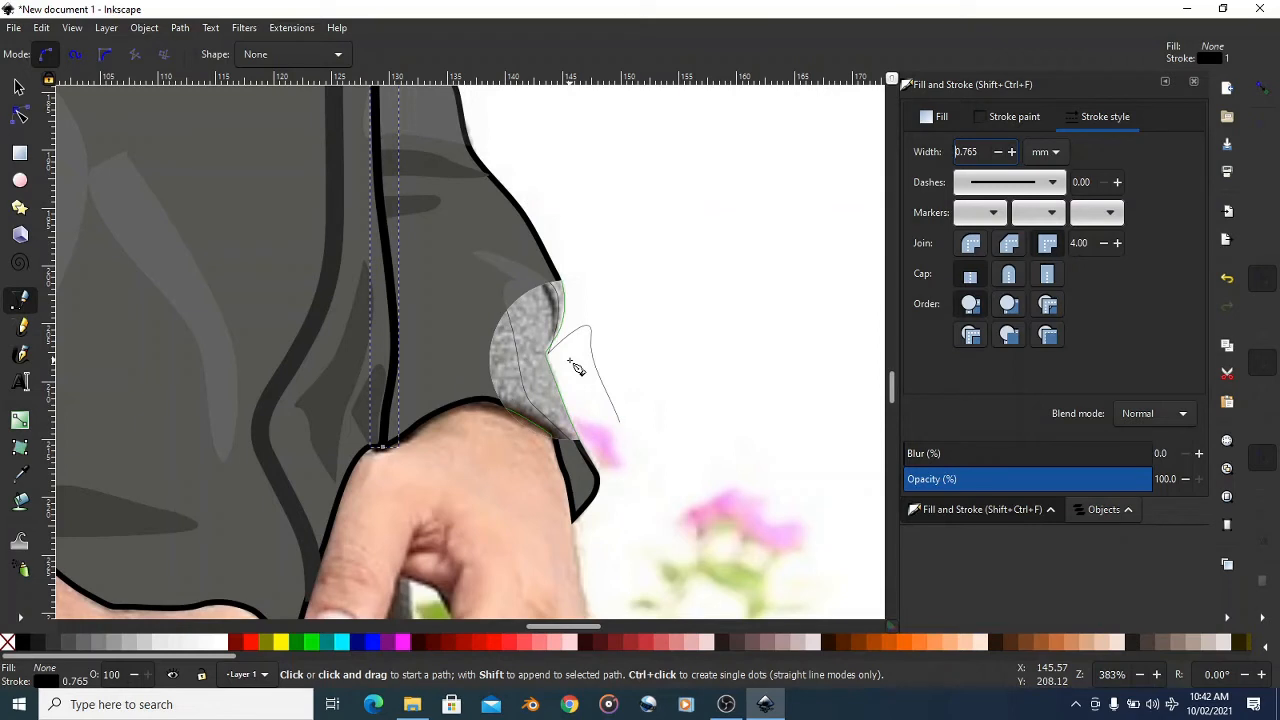
{"action": "left_click", "coordinate": [17, 89]}
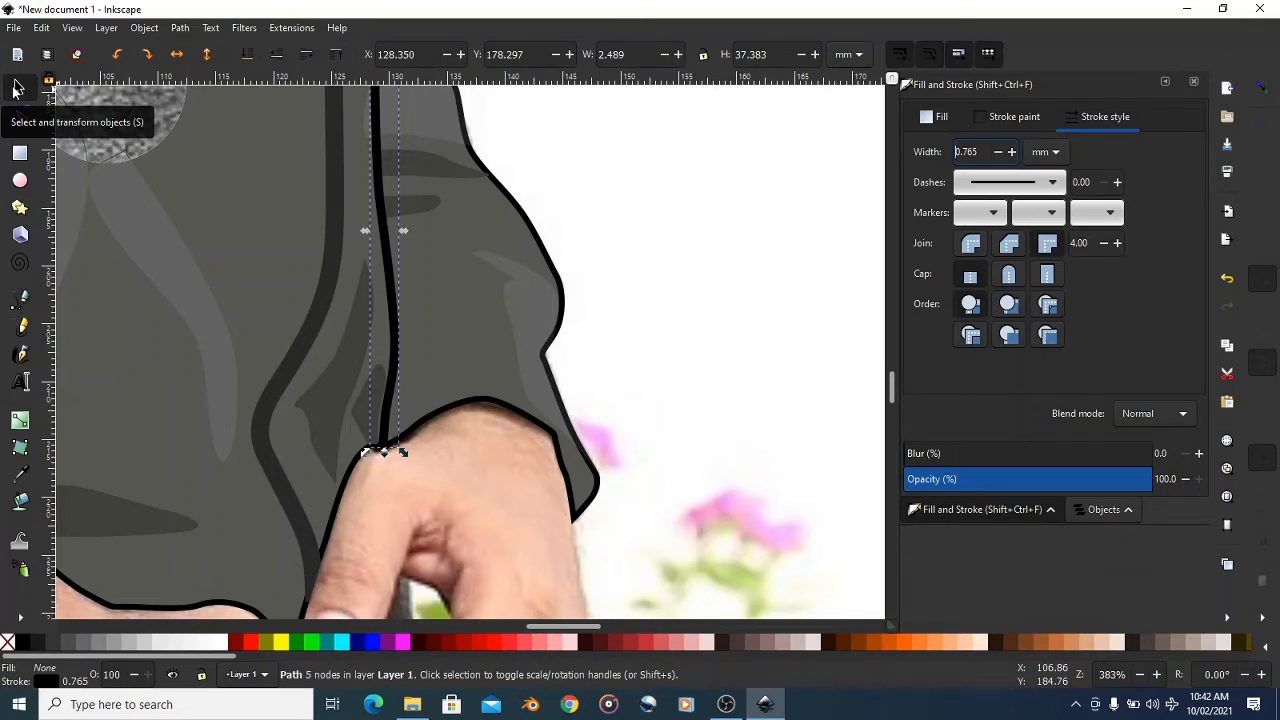
{"action": "left_click", "coordinate": [1106, 510]}
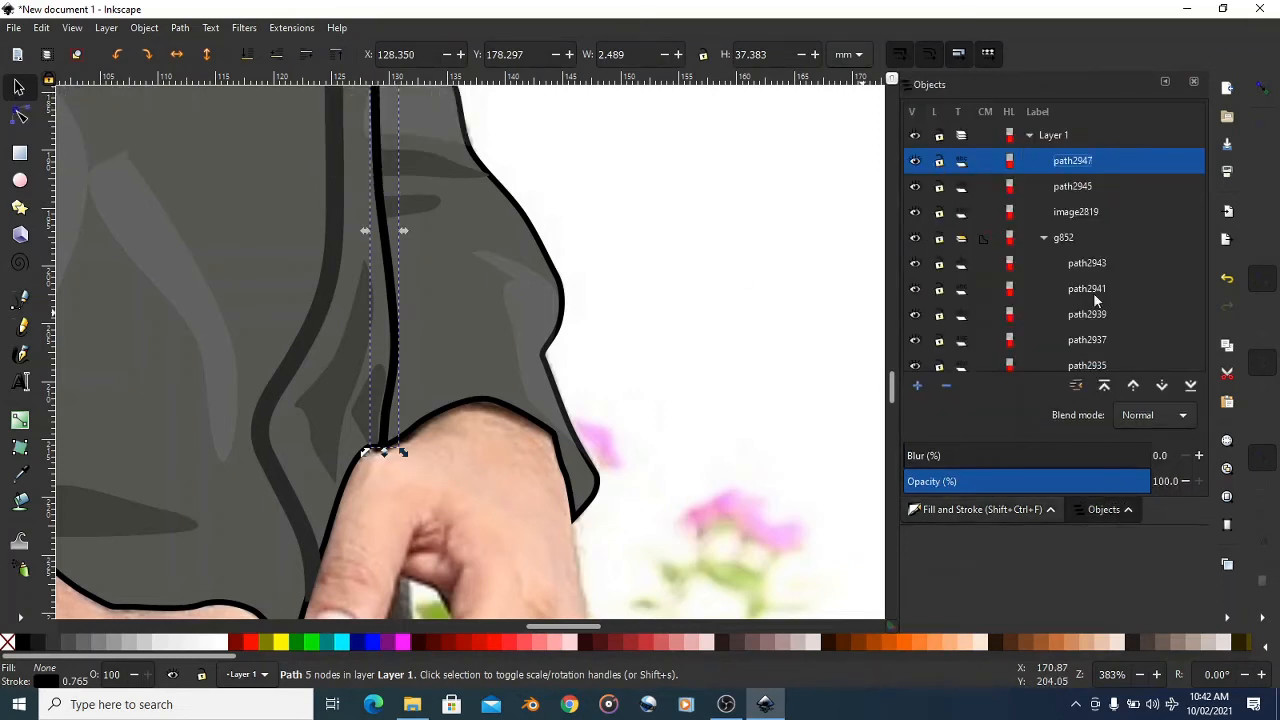
{"action": "left_click", "coordinate": [1068, 241]}
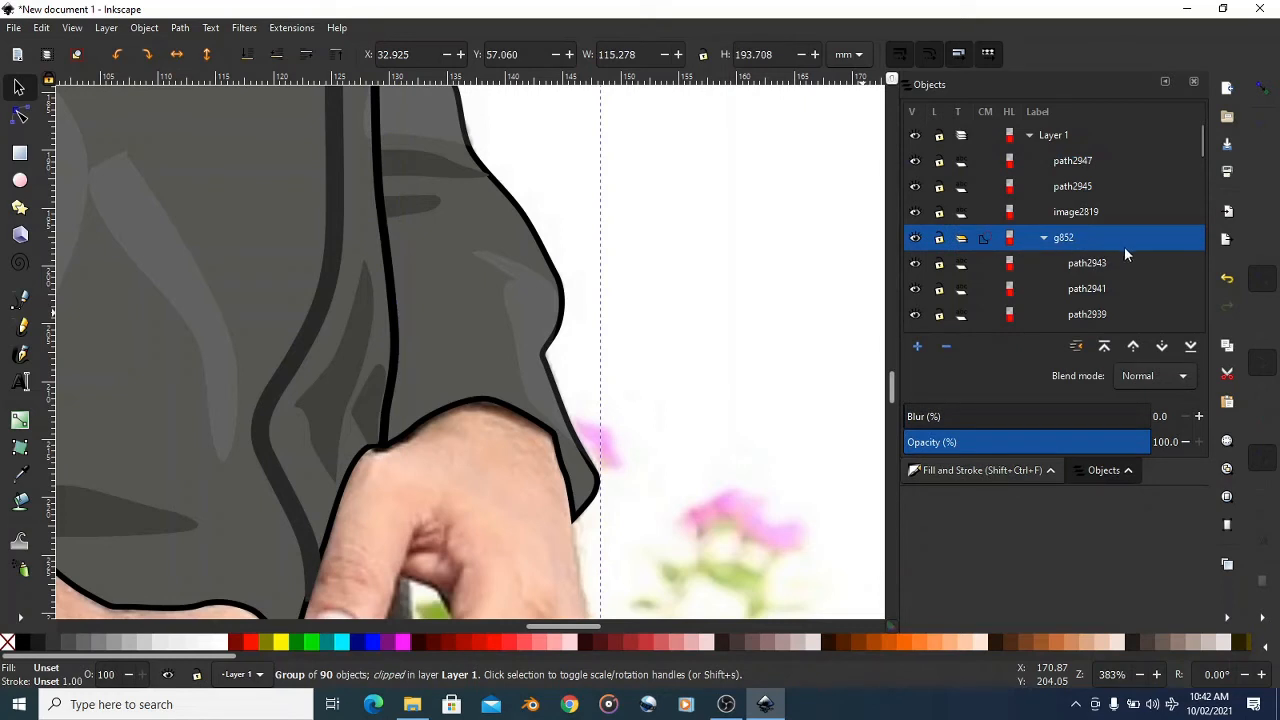
{"action": "scroll", "coordinate": [1128, 247], "scroll_direction": "down", "scroll_amount": 4}
{"action": "scroll", "coordinate": [1090, 249], "scroll_direction": "up", "scroll_amount": 5}
{"action": "scroll", "coordinate": [1085, 240], "scroll_direction": "down", "scroll_amount": 10}
{"action": "scroll", "coordinate": [1088, 250], "scroll_direction": "down", "scroll_amount": 10}
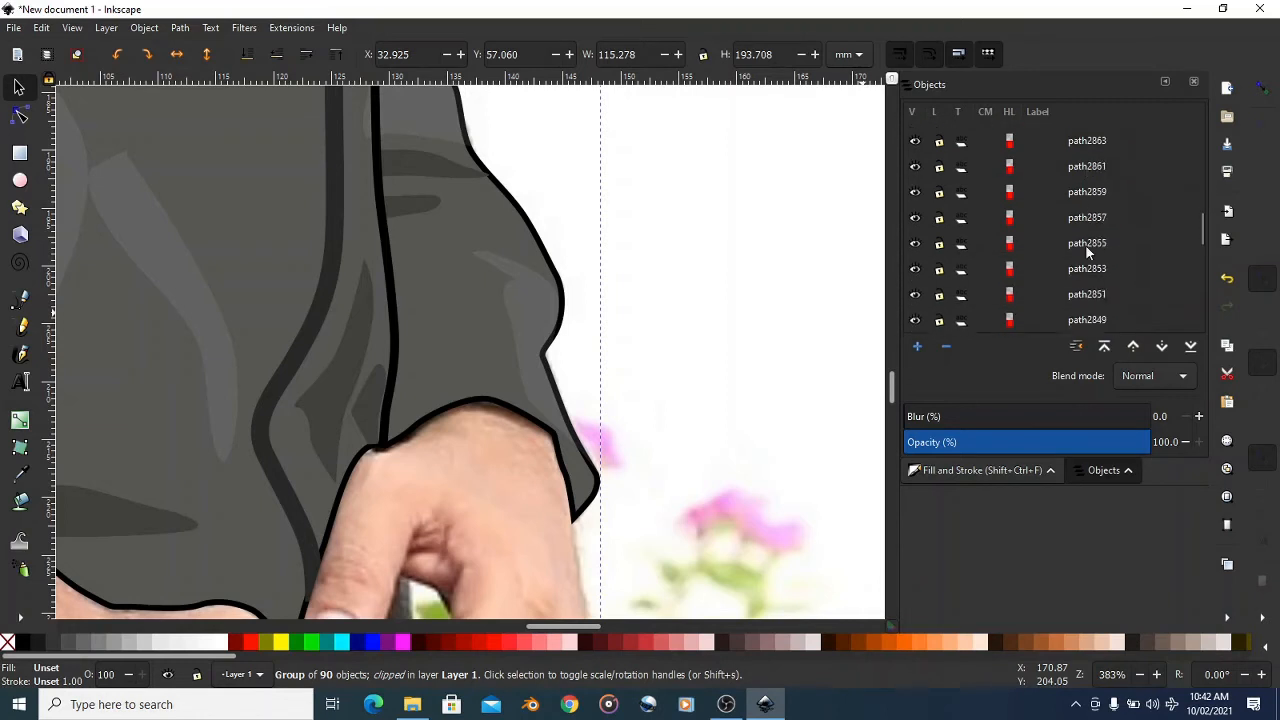
{"action": "scroll", "coordinate": [1087, 258], "scroll_direction": "down", "scroll_amount": 2}
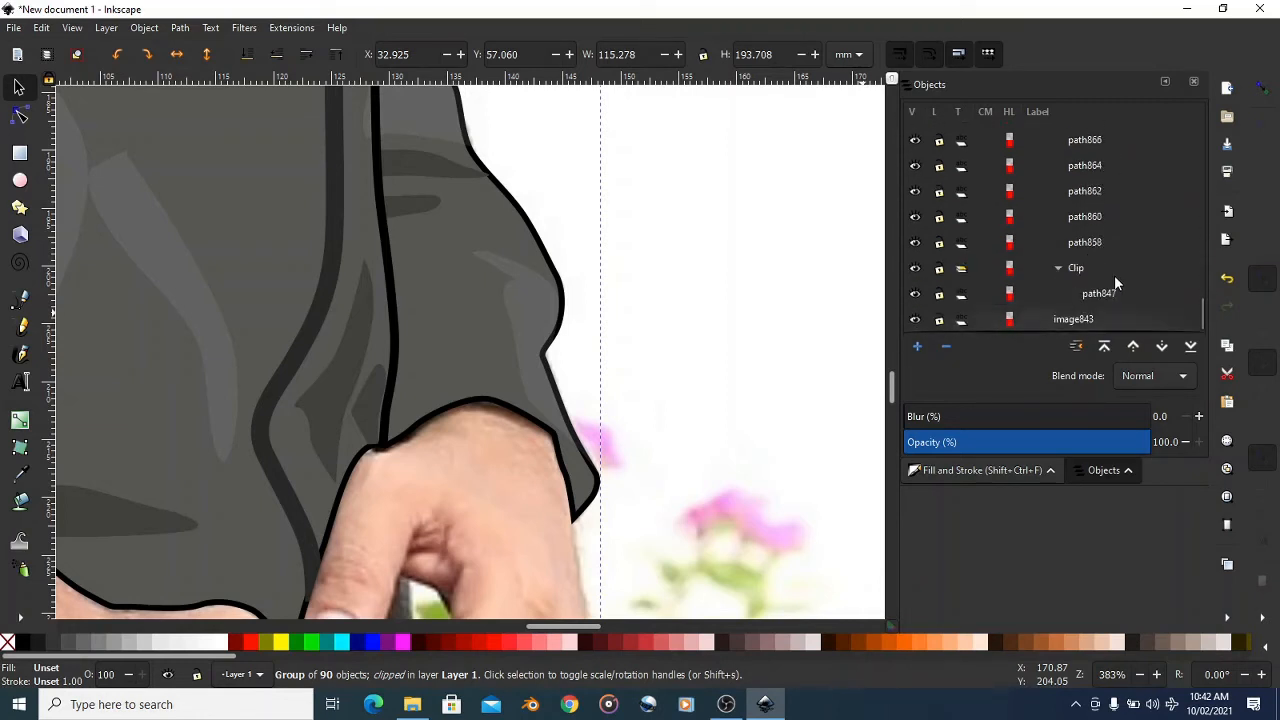
{"action": "left_click", "coordinate": [1102, 292]}
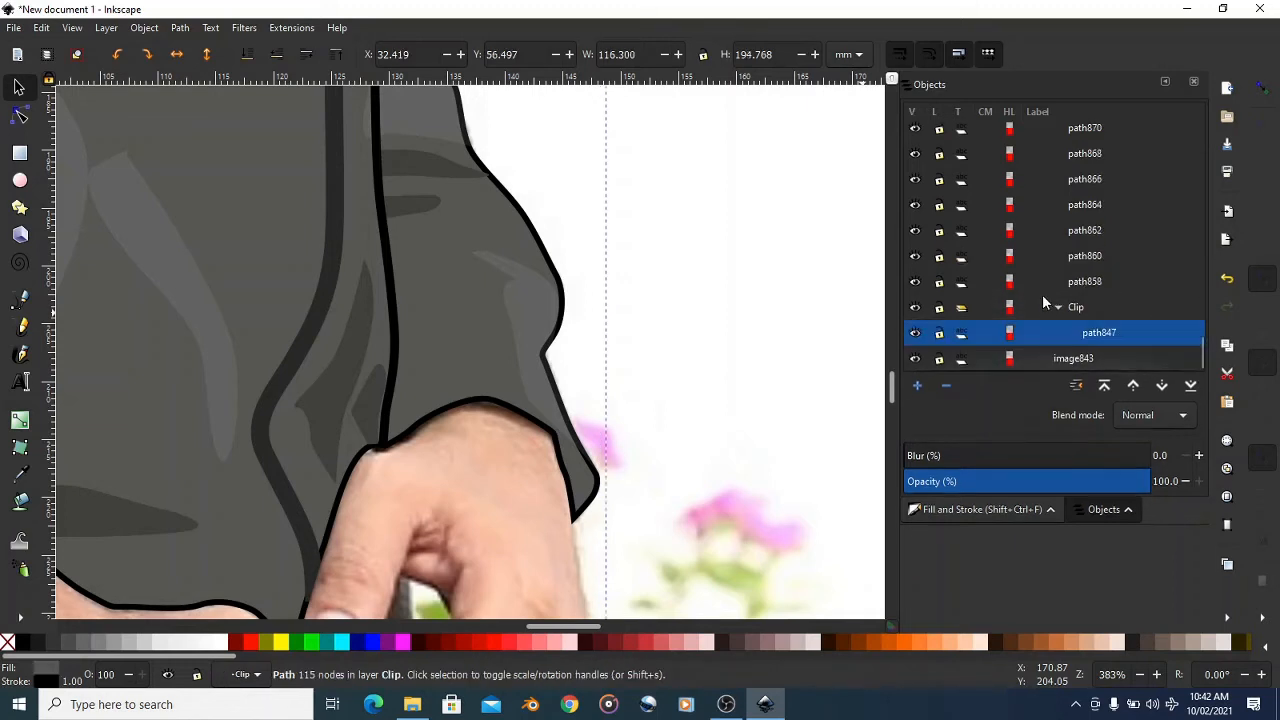
- Rename the selected clipping path as jacket
{"action": "double_click", "coordinate": [1100, 335]}
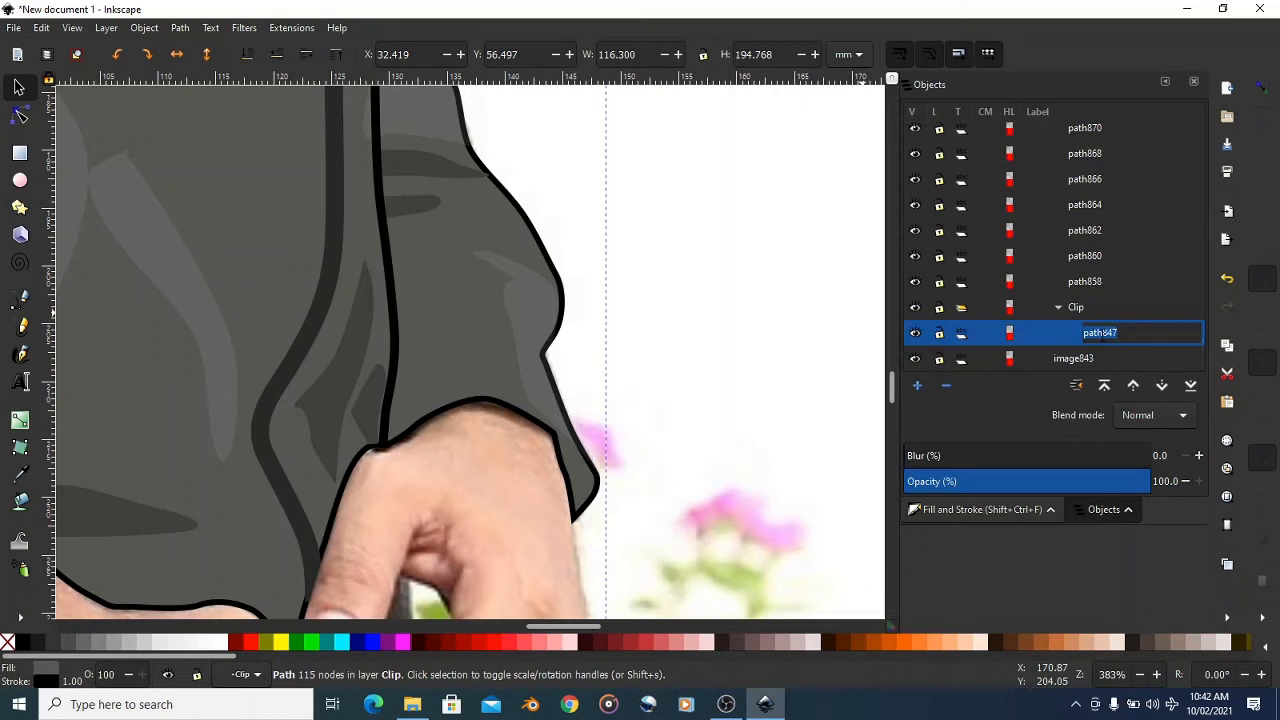
{"action": "type", "text": "jacke"}
{"action": "key", "text": "Return"}
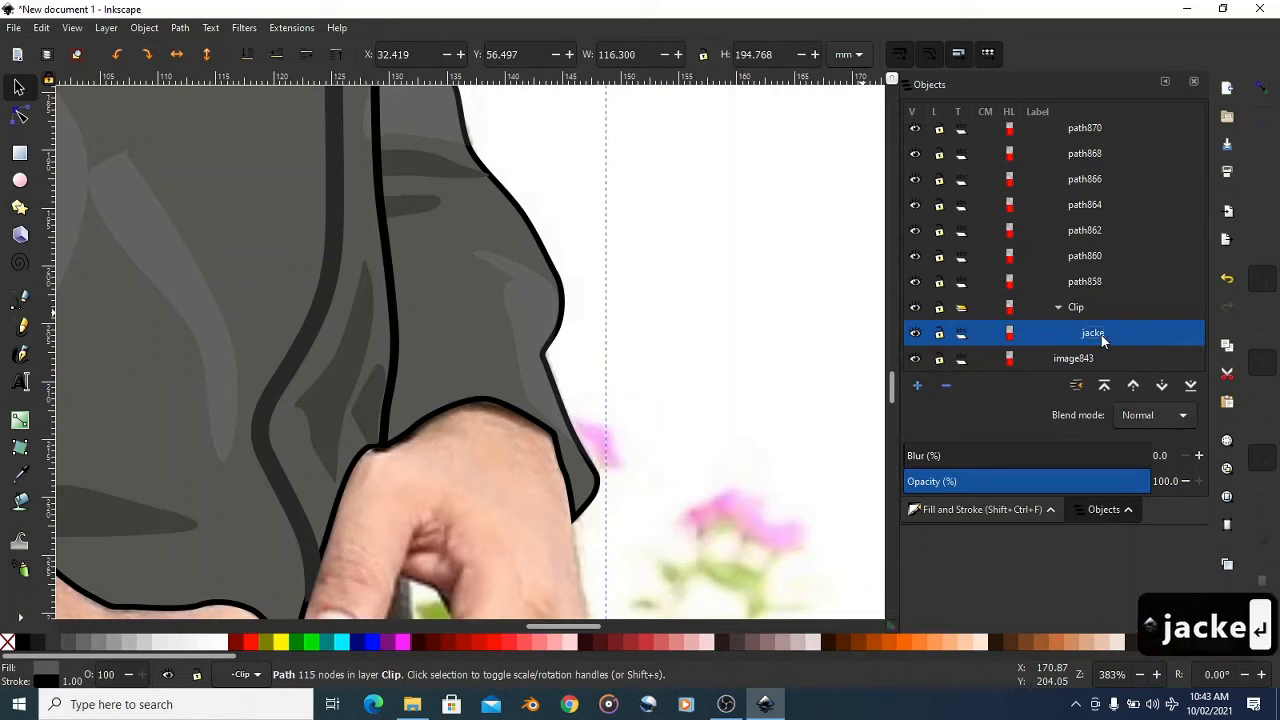
{"action": "left_click", "coordinate": [1103, 337]}
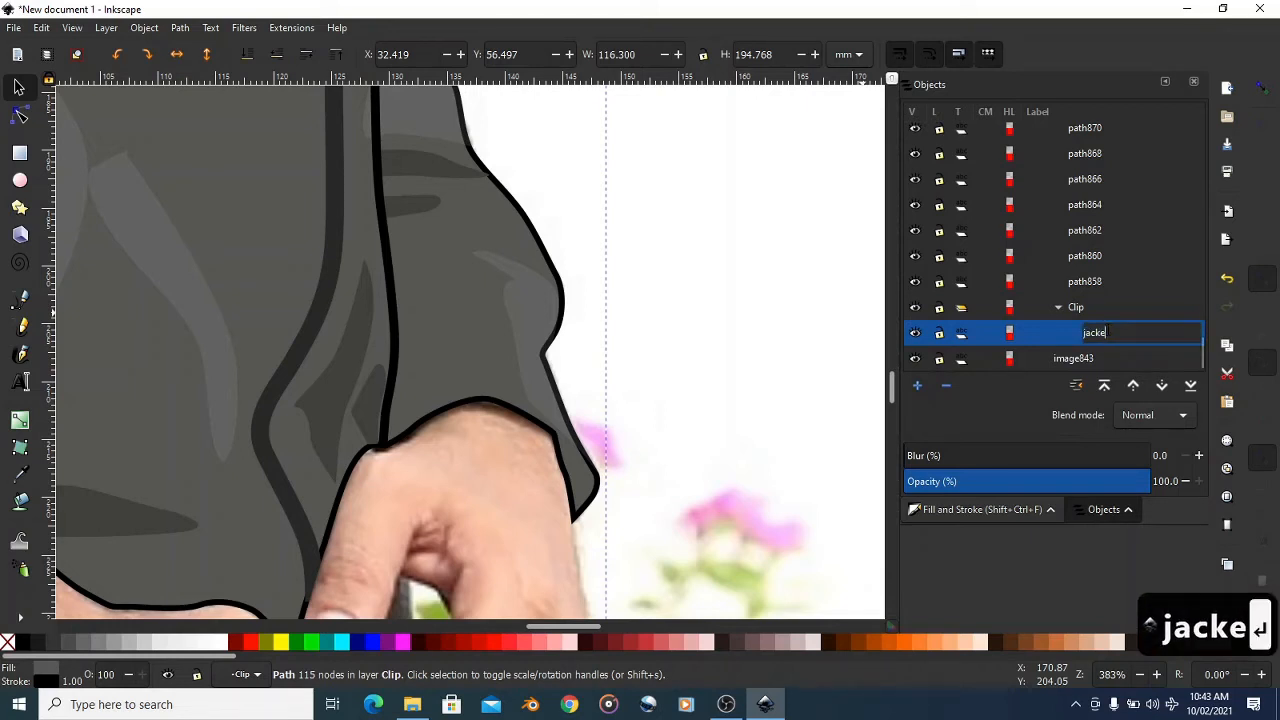
{"action": "type", "text": "t"}
{"action": "key", "text": "Return"}
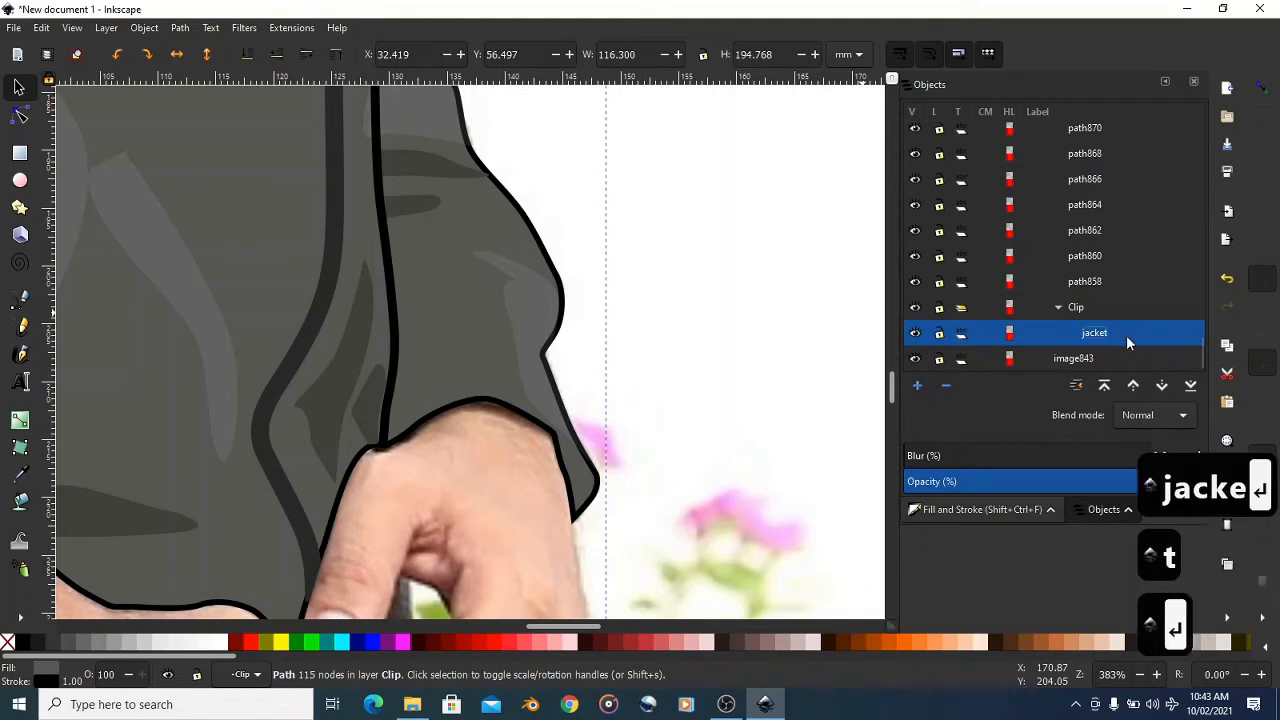
- Copy the jacket clipping path and paste it in place directly in Layer 1, outside the clipped group
{"action": "right_click", "coordinate": [1095, 337]}
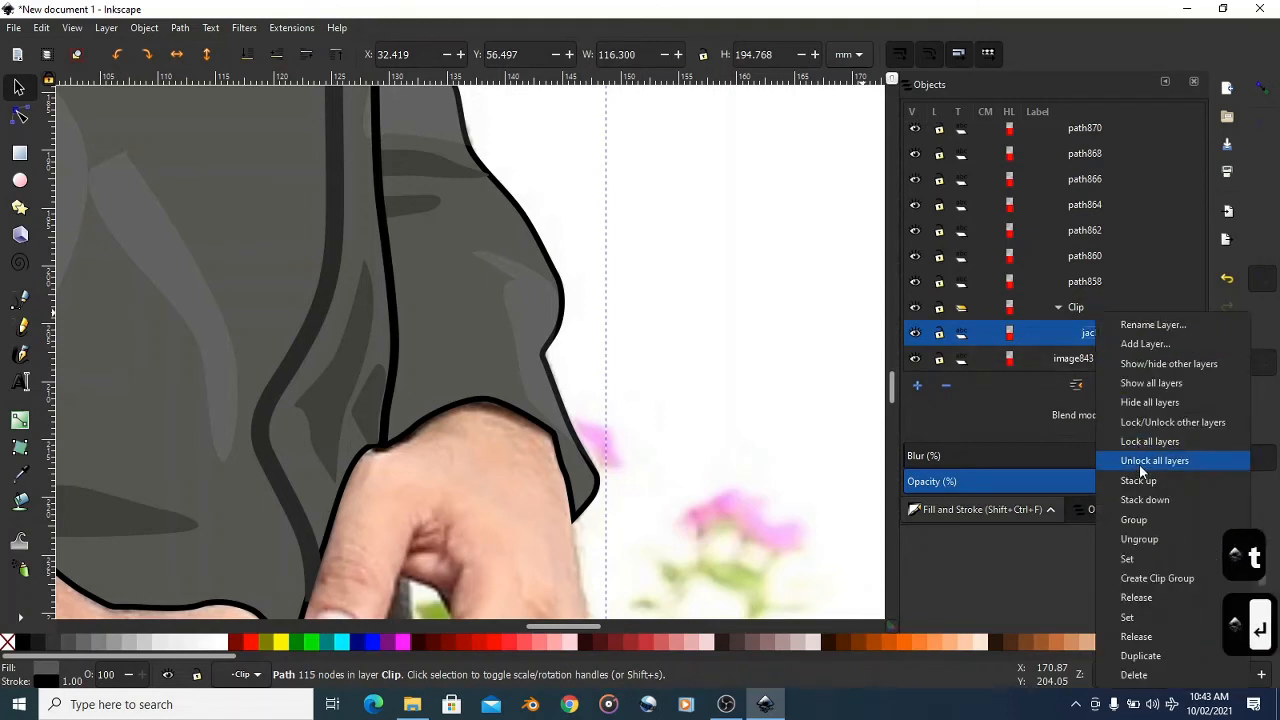
{"action": "left_click", "coordinate": [1060, 345]}
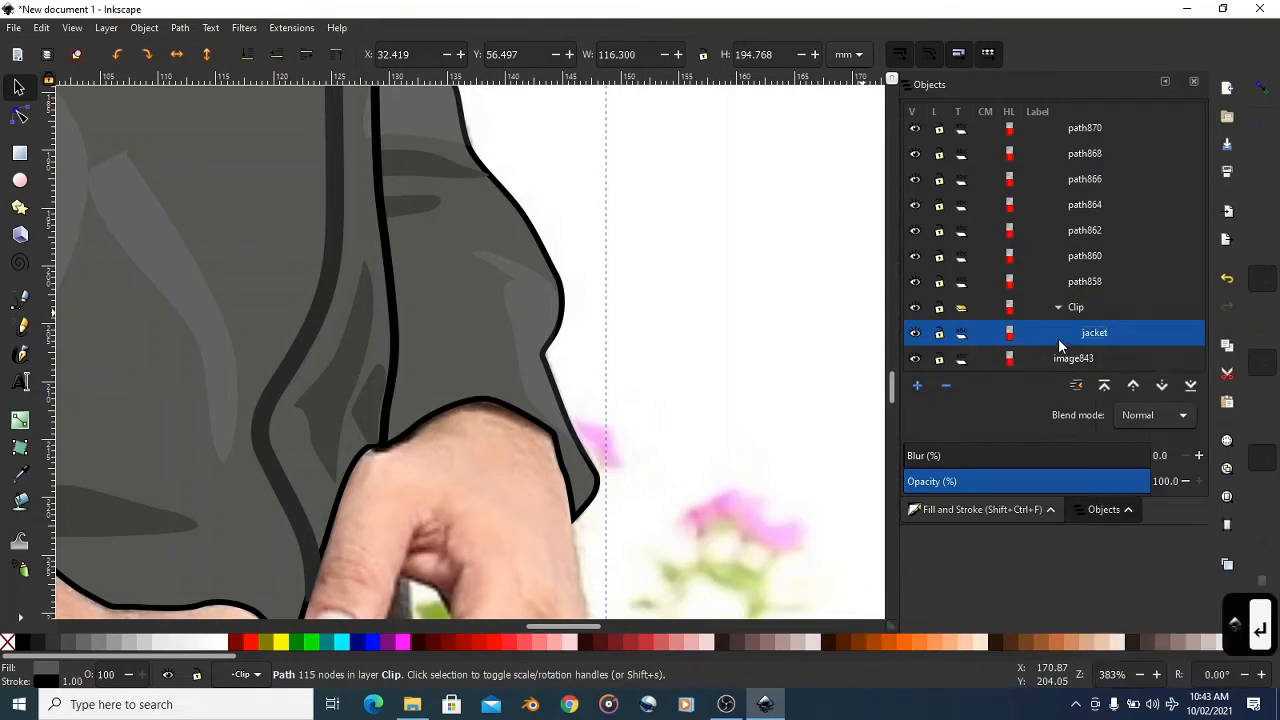
{"action": "key", "text": "ctrl+c"}
{"action": "scroll", "coordinate": [1062, 340], "scroll_direction": "up", "scroll_amount": 10}
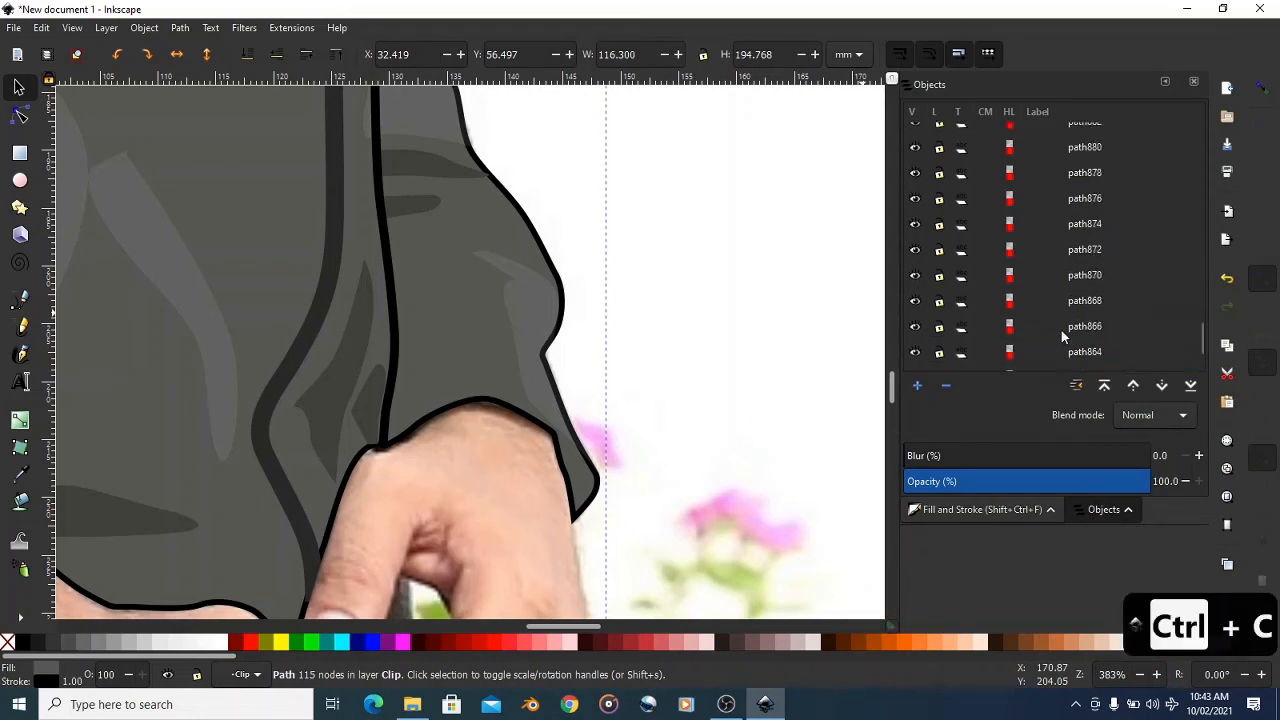
{"action": "scroll", "coordinate": [1080, 329], "scroll_direction": "up", "scroll_amount": 10}
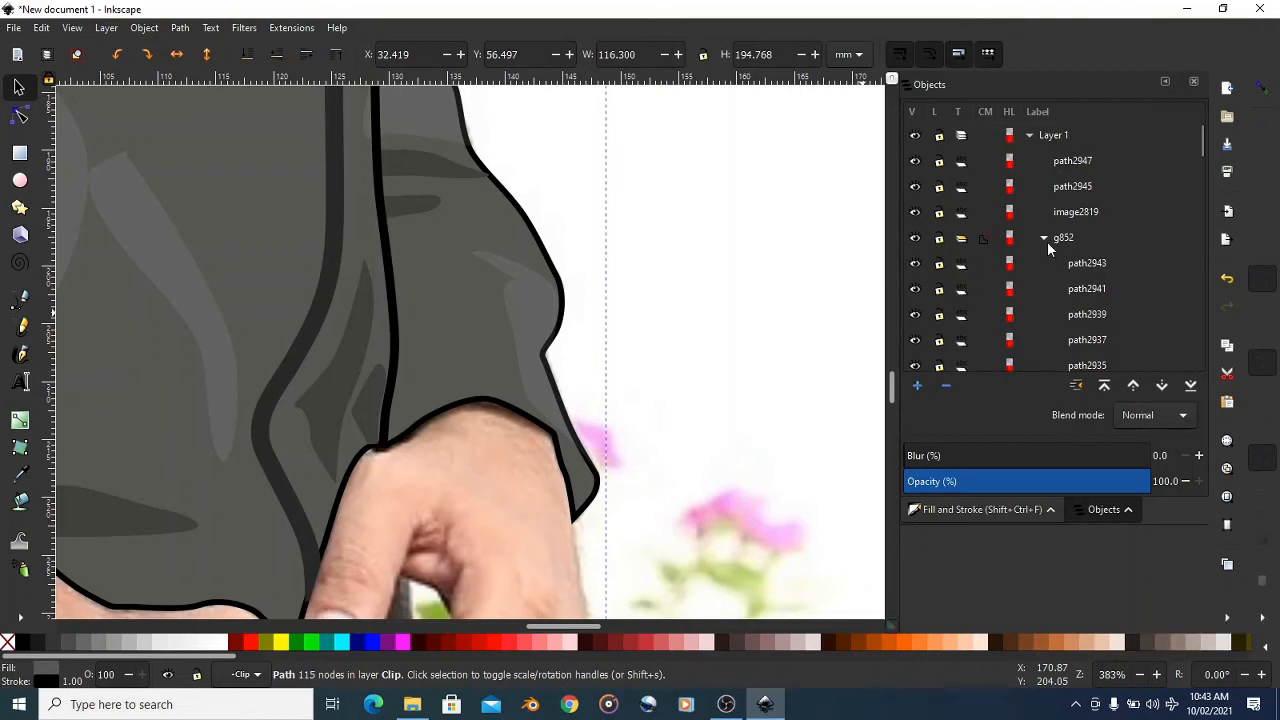
{"action": "left_click", "coordinate": [1046, 240]}
{"action": "left_click", "coordinate": [1060, 144]}
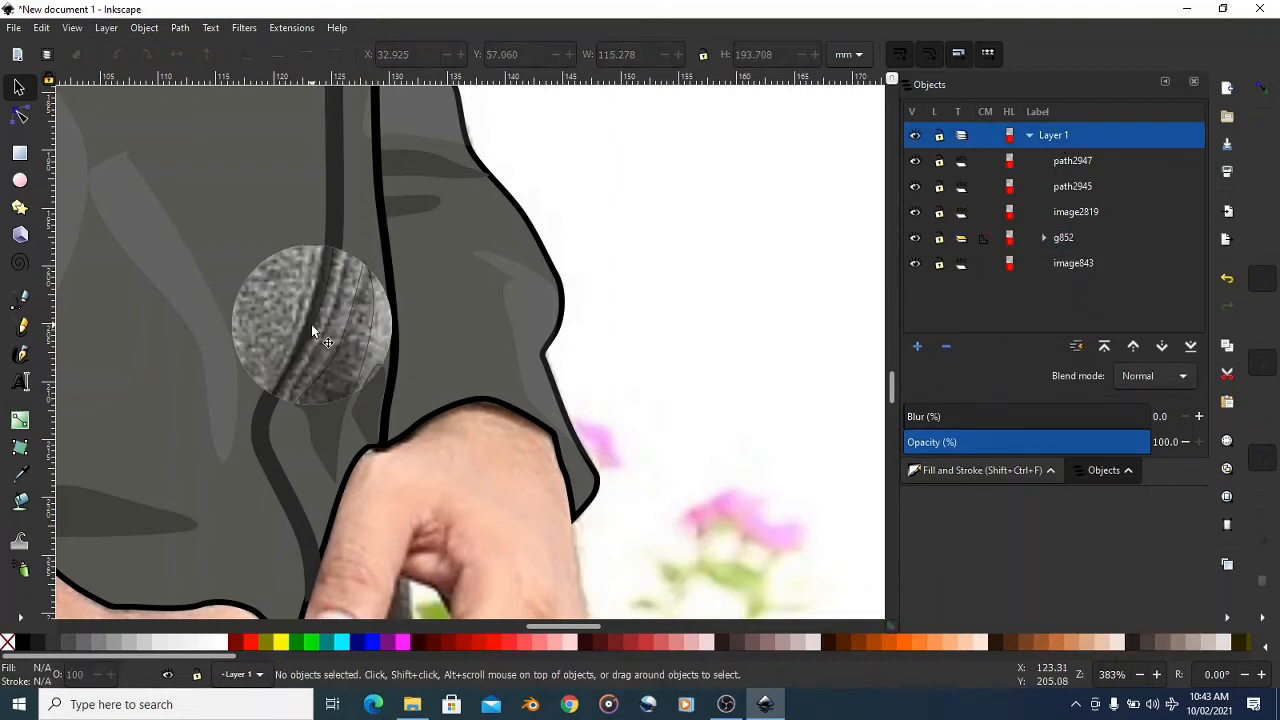
{"action": "key", "text": "ctrl+alt+v"}
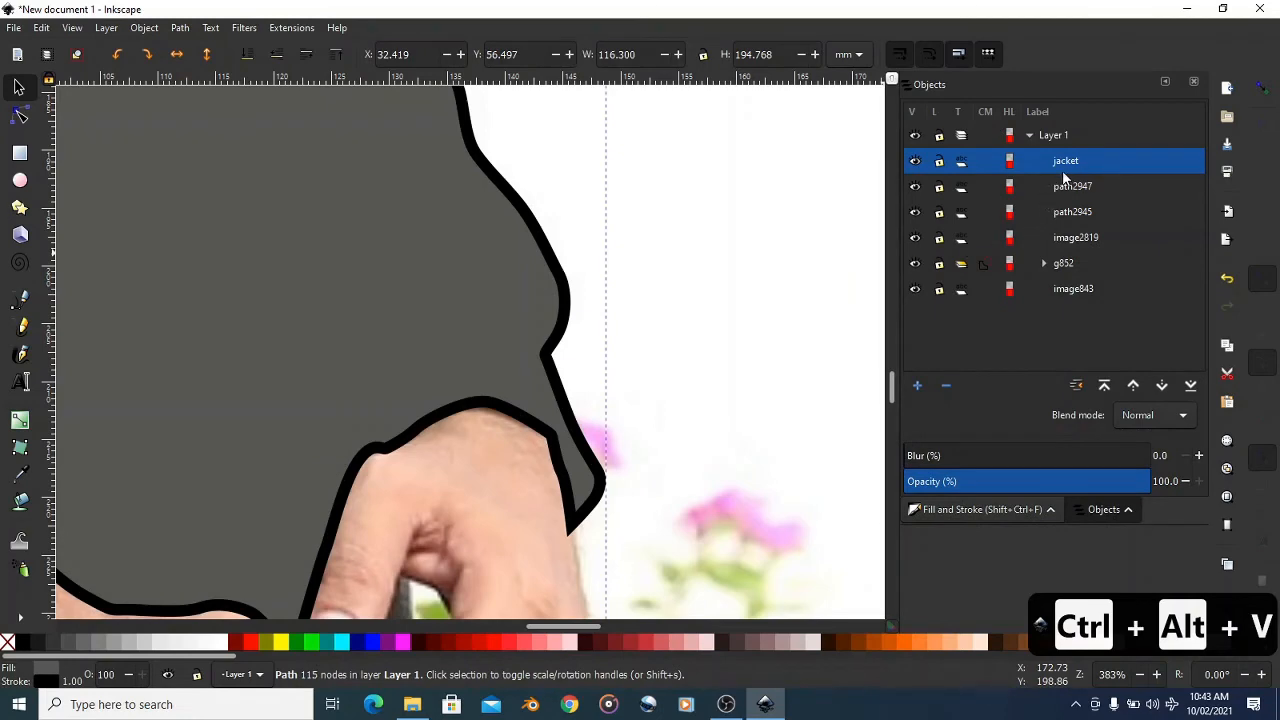
- Remove the fill from the pasted jacket path, keeping only its black outline
{"action": "scroll", "coordinate": [509, 321], "scroll_direction": "down", "scroll_amount": 6}
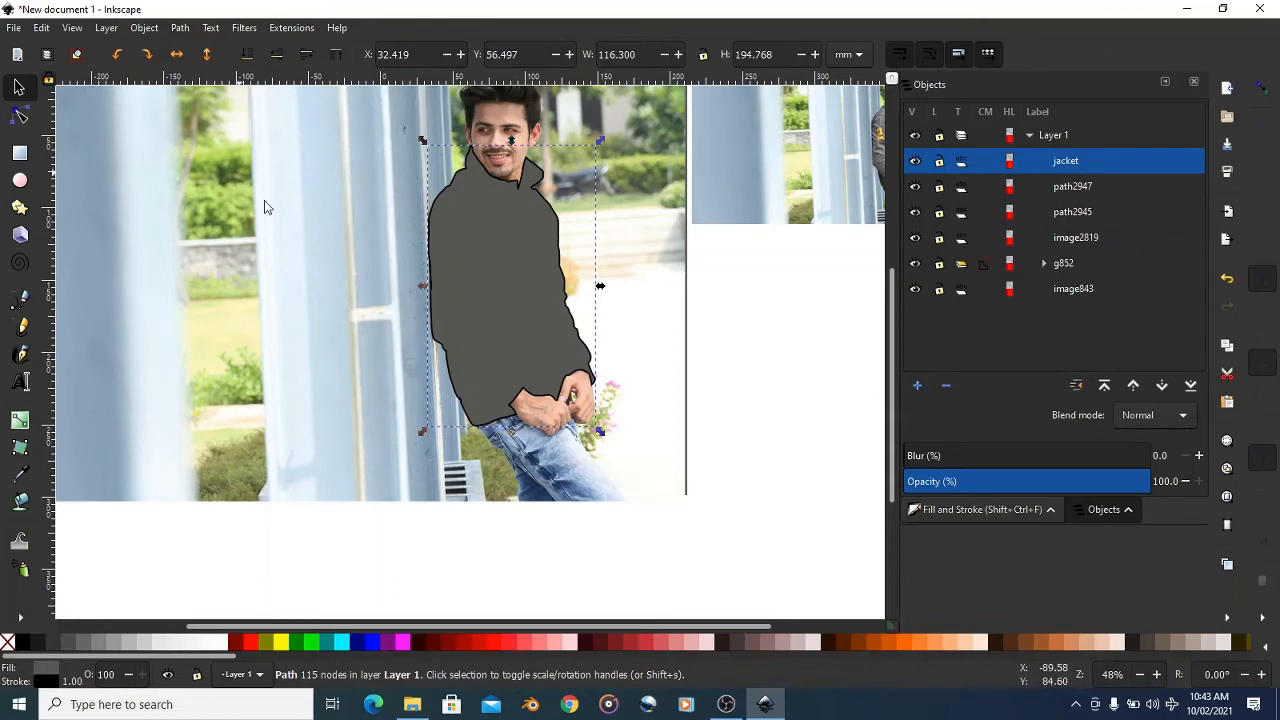
{"action": "left_click", "coordinate": [76, 31]}
{"action": "left_click", "coordinate": [100, 143]}
{"action": "scroll", "coordinate": [543, 291], "scroll_direction": "up", "scroll_amount": 1}
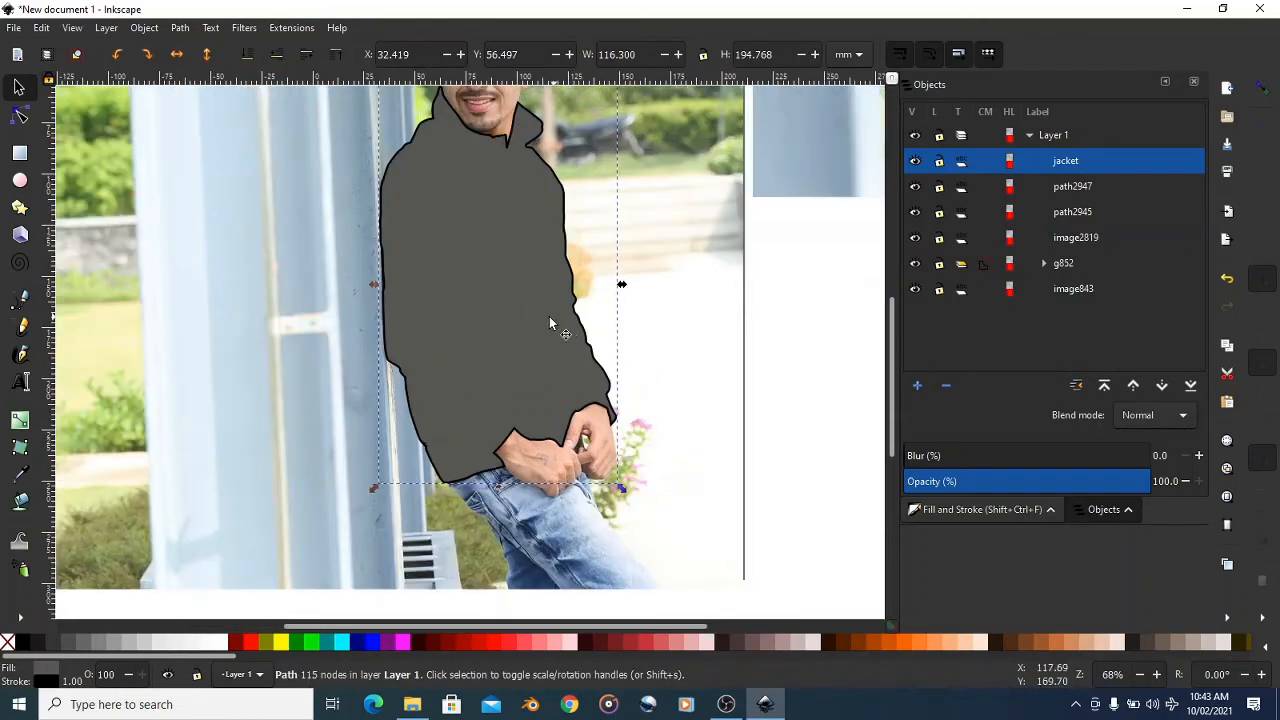
{"action": "left_click", "coordinate": [463, 276]}
{"action": "left_click", "coordinate": [985, 520]}
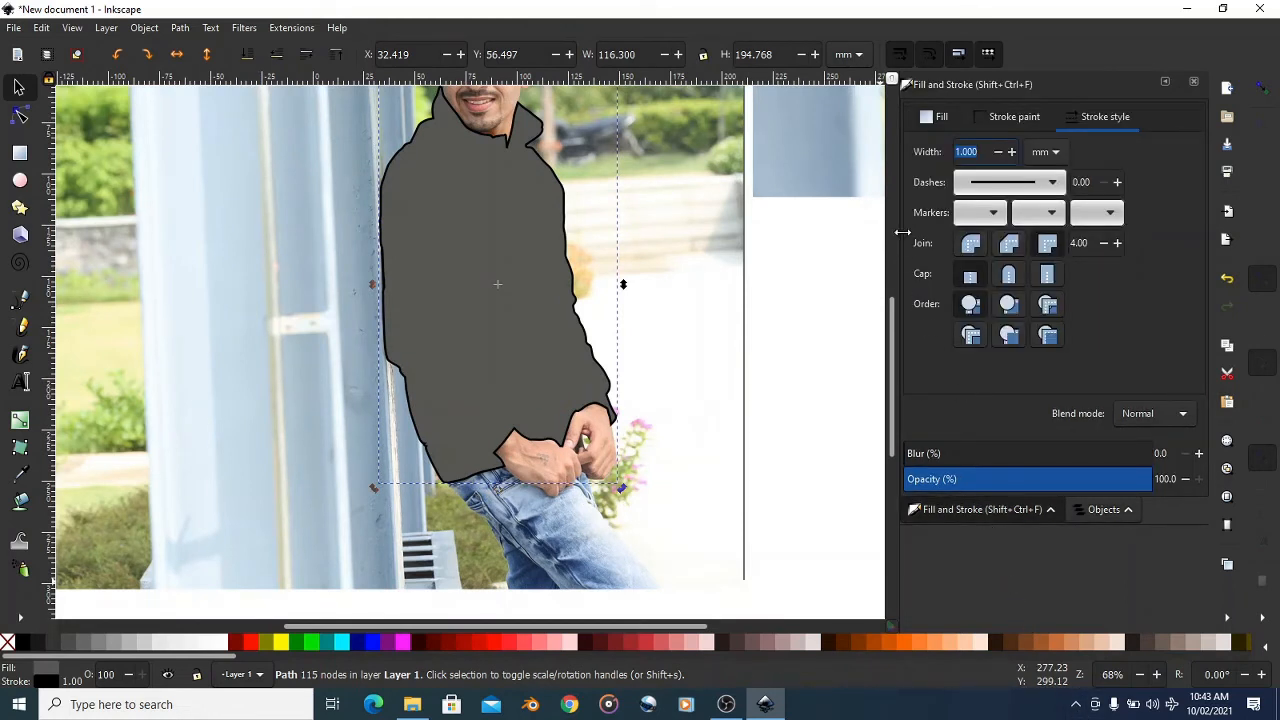
{"action": "left_click", "coordinate": [931, 117]}
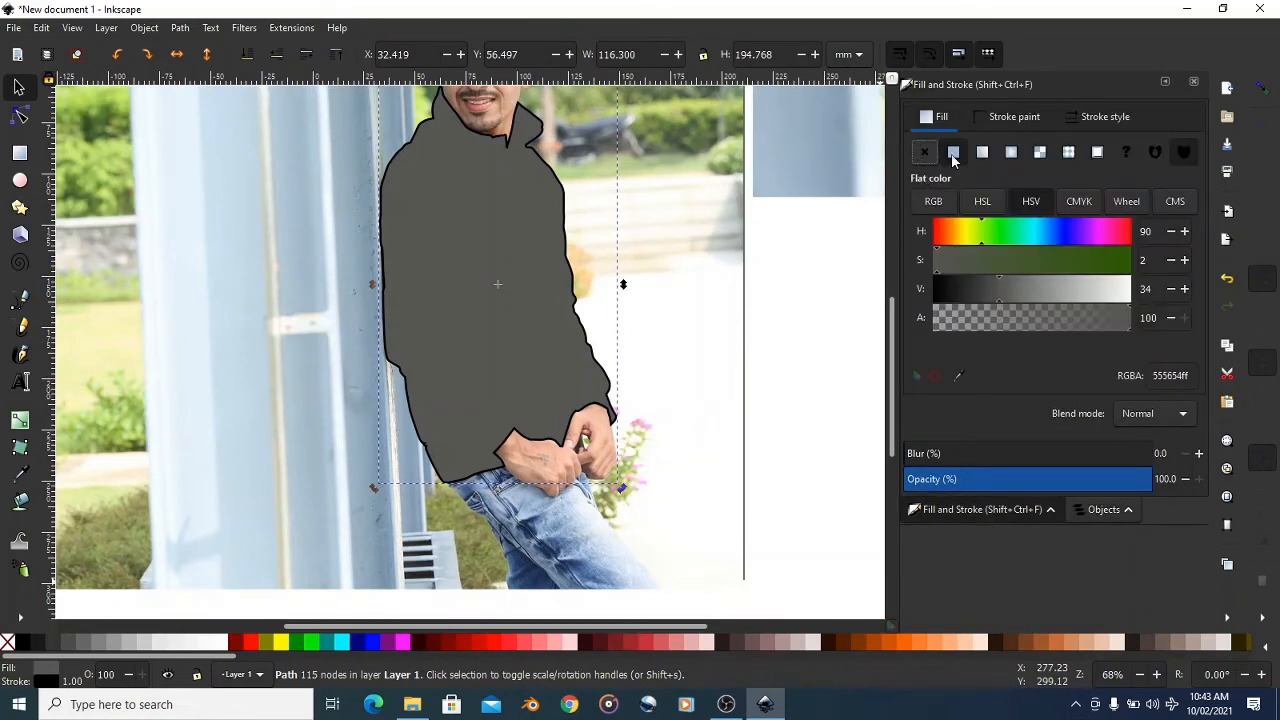
{"action": "left_click", "coordinate": [928, 152]}
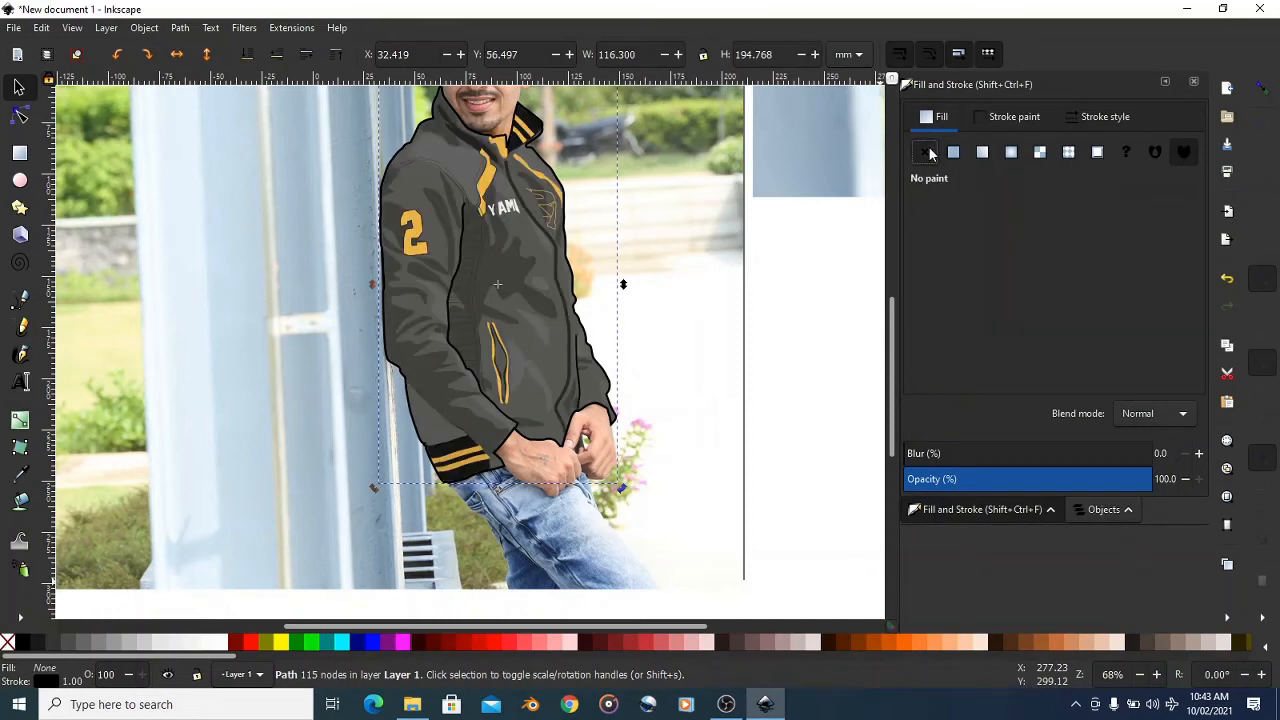
- Try a stroke width of 4.6 mm on the pasted jacket outline and check it at different zoom levels
{"action": "scroll", "coordinate": [429, 273], "scroll_direction": "up", "scroll_amount": 2, "text": "ctrl"}
{"action": "scroll", "coordinate": [607, 354], "scroll_direction": "up", "scroll_amount": 1, "text": "ctrl"}
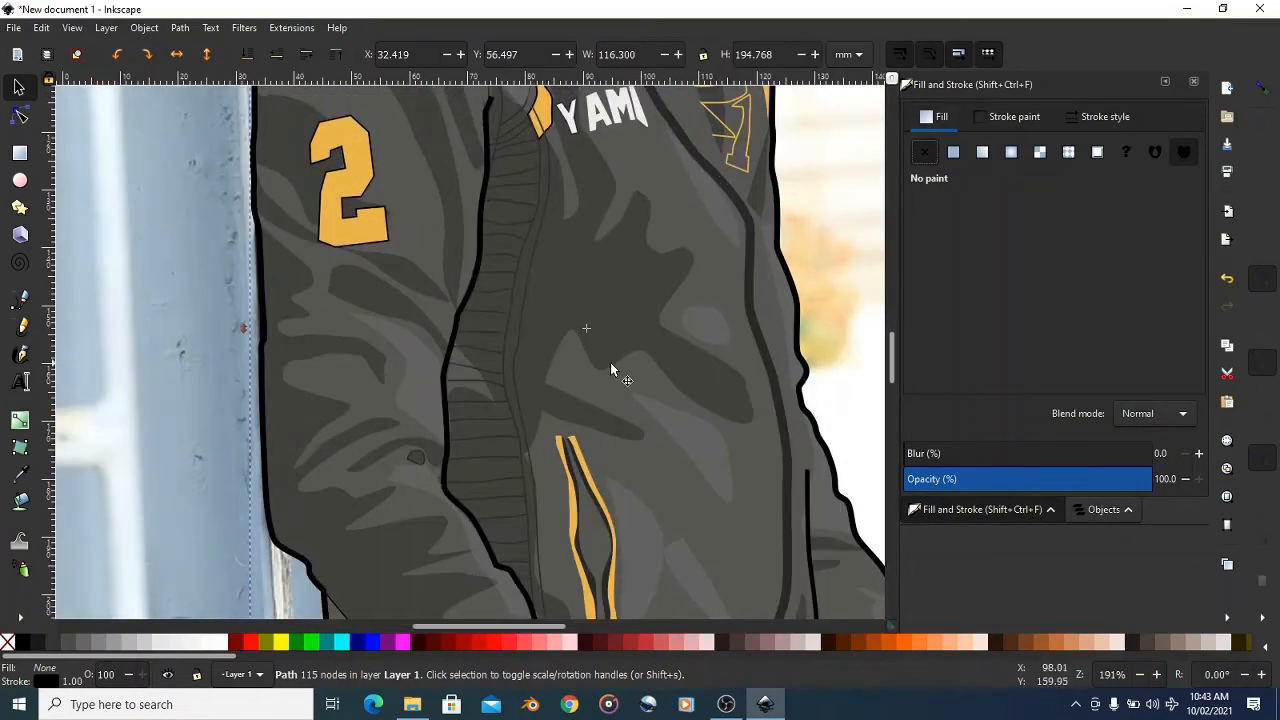
{"action": "scroll", "coordinate": [615, 364], "scroll_direction": "down", "scroll_amount": 1, "text": "ctrl"}
{"action": "scroll", "coordinate": [750, 355], "scroll_direction": "up", "scroll_amount": 2, "text": "ctrl"}
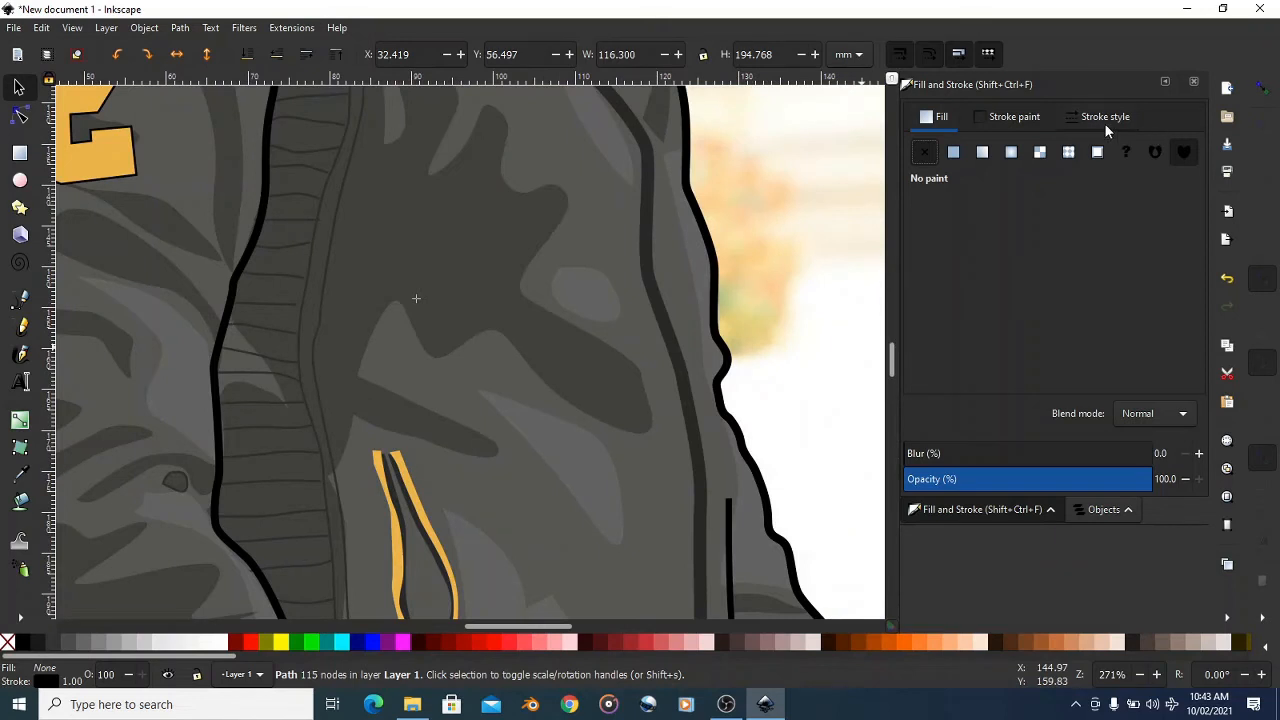
{"action": "left_click", "coordinate": [1105, 117]}
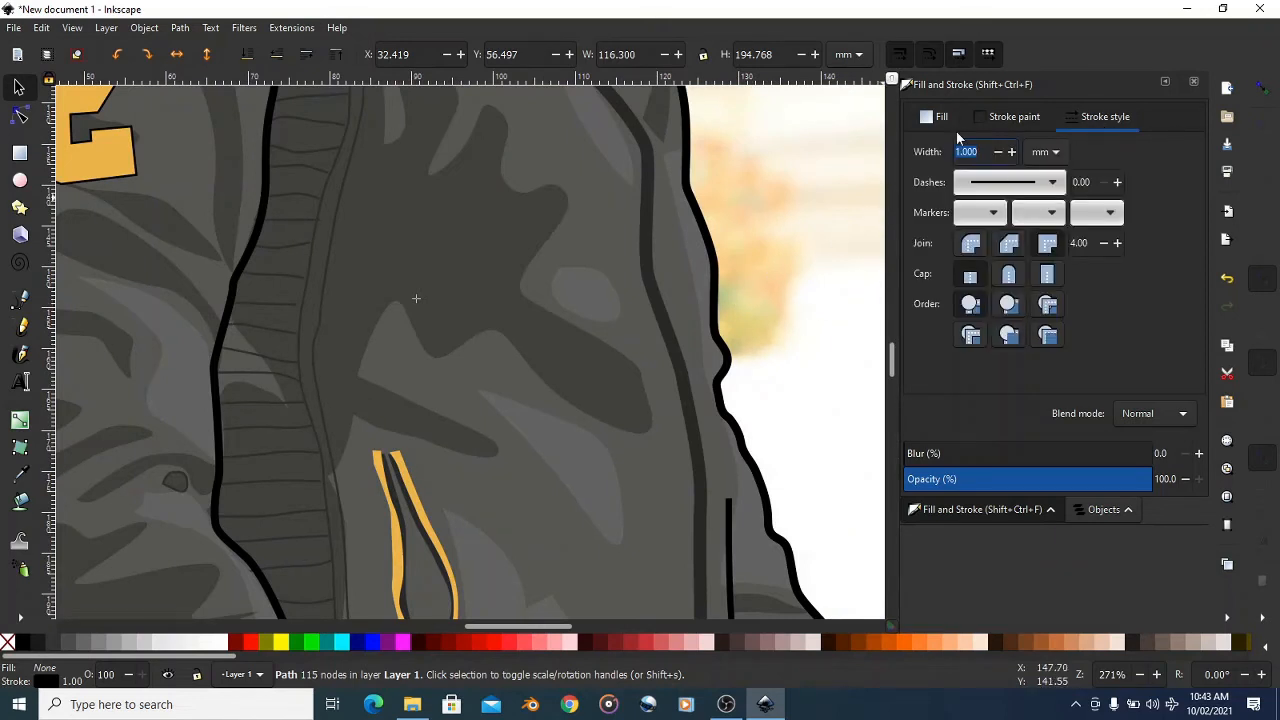
{"action": "left_click", "coordinate": [1012, 154]}
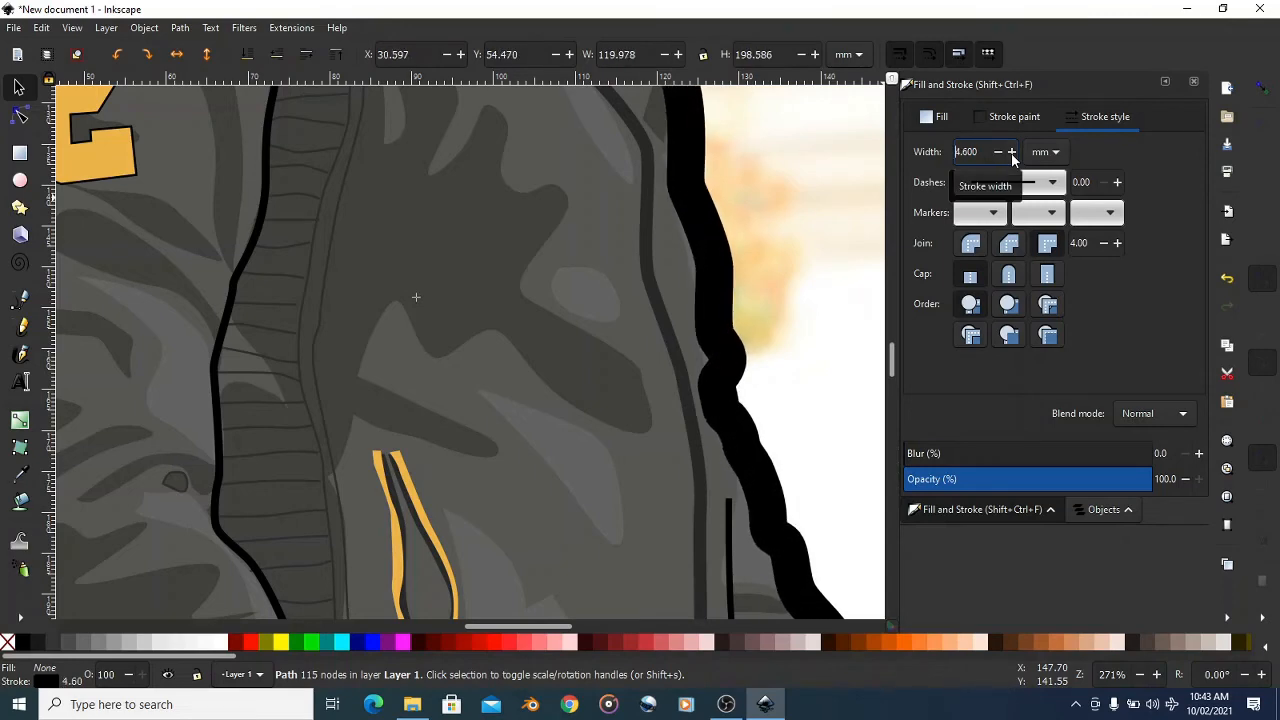
{"action": "scroll", "coordinate": [613, 362], "scroll_direction": "down", "scroll_amount": 3}
{"action": "scroll", "coordinate": [657, 391], "scroll_direction": "up", "scroll_amount": 2}
{"action": "scroll", "coordinate": [657, 391], "scroll_direction": "down", "scroll_amount": 1}
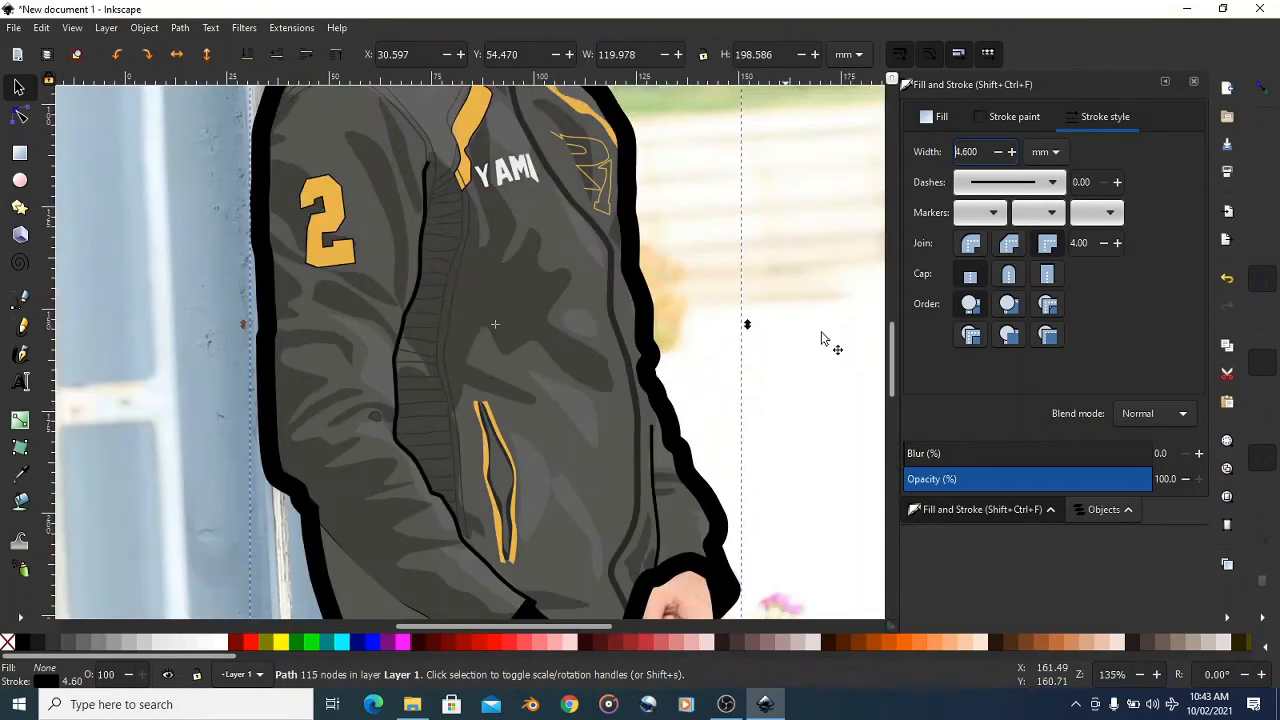
{"action": "scroll", "coordinate": [647, 327], "scroll_direction": "down", "scroll_amount": 2}
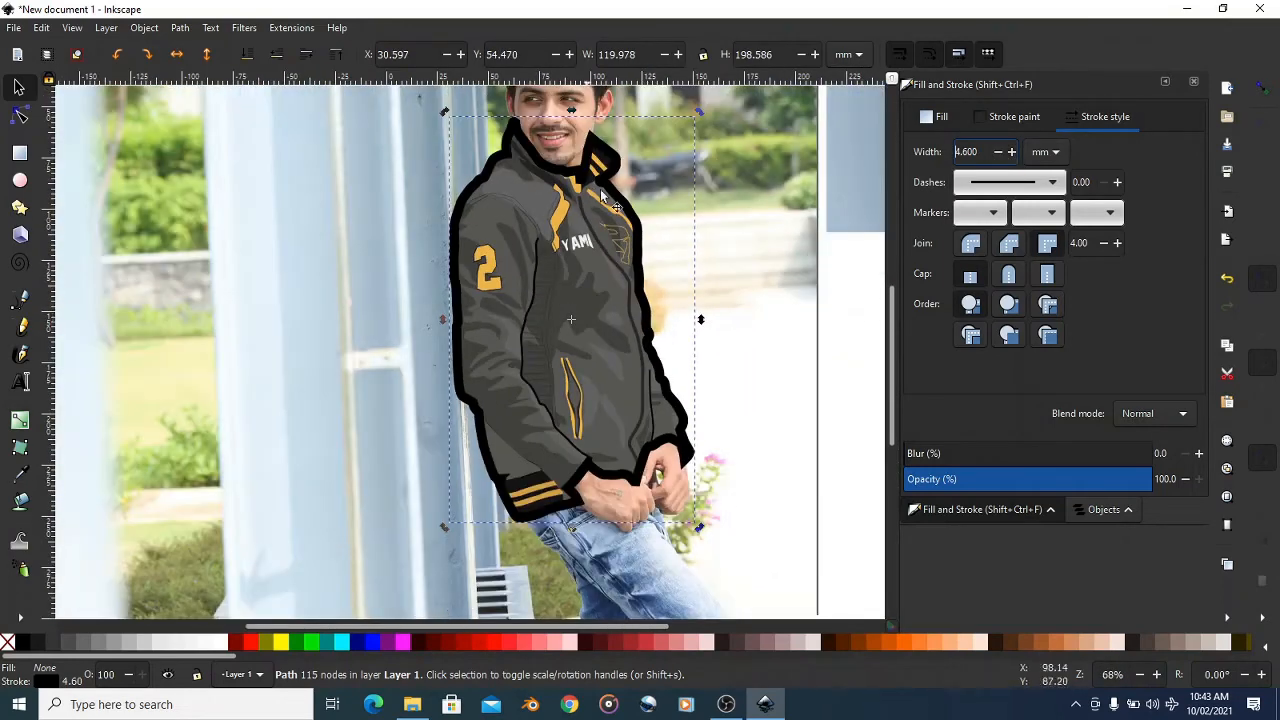
- Set the pasted jacket outline's stroke width to 1.1 mm after trying 1 mm and 1.5 mm
{"action": "left_click", "coordinate": [997, 152]}
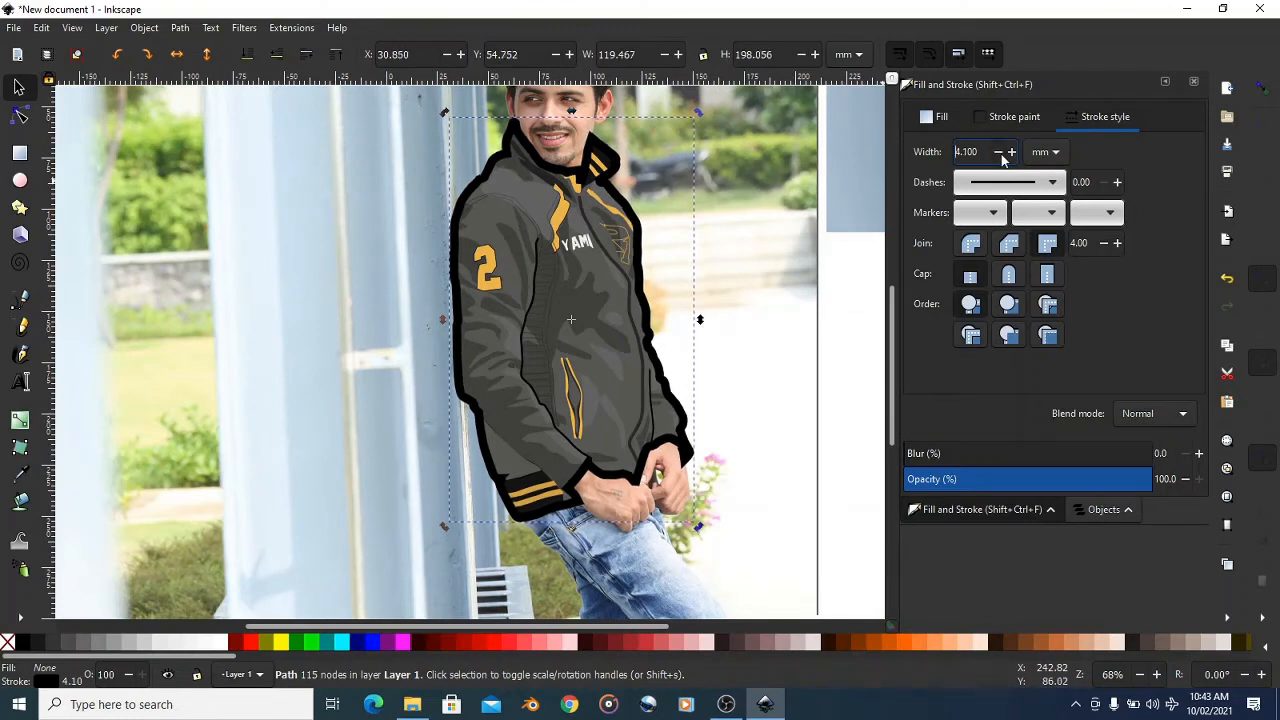
{"action": "type", "text": "1"}
{"action": "key", "text": "Return"}
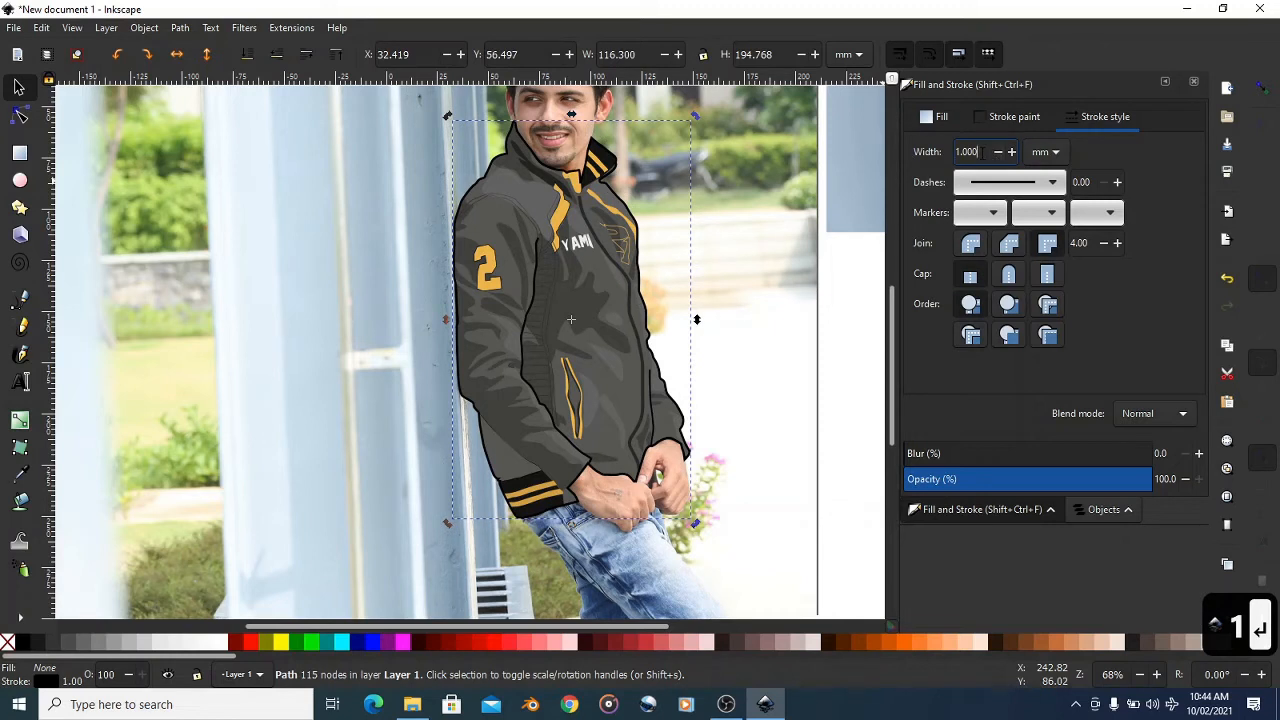
{"action": "key", "text": "BackSpace"}
{"action": "key", "text": "BackSpace"}
{"action": "key", "text": "BackSpace"}
{"action": "type", "text": "5"}
{"action": "key", "text": "Return"}
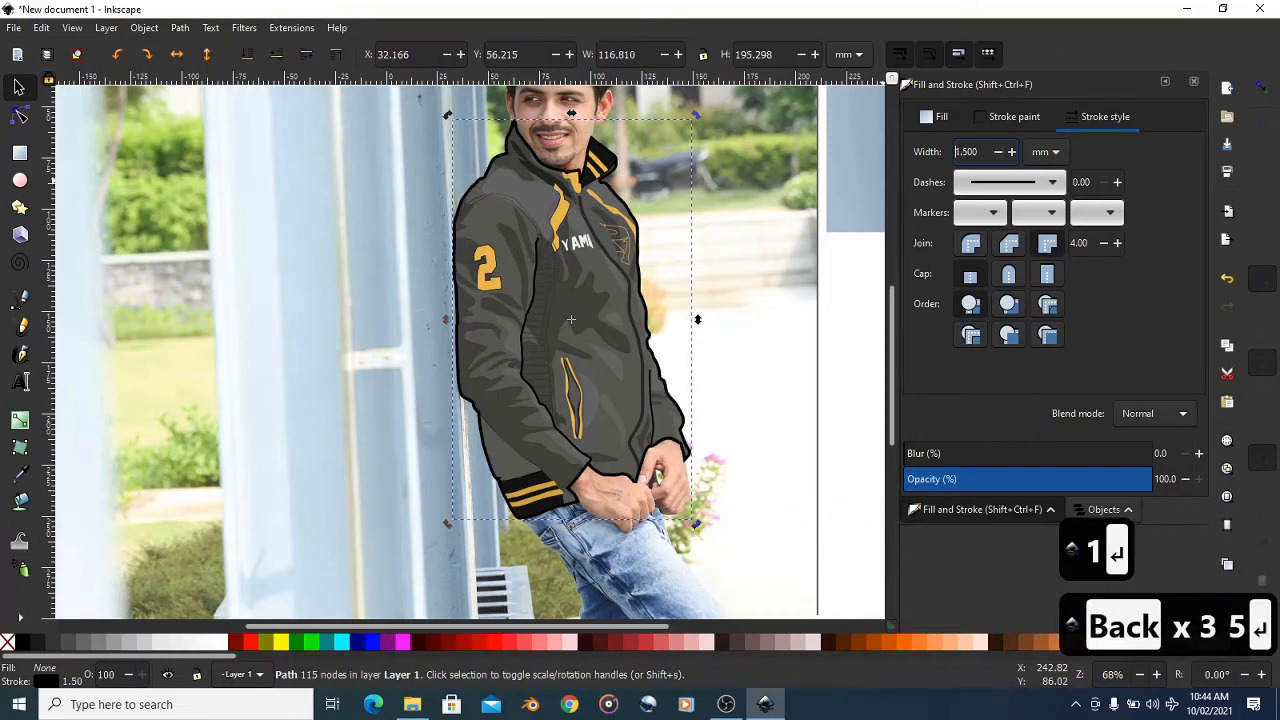
{"action": "left_click", "coordinate": [997, 152]}
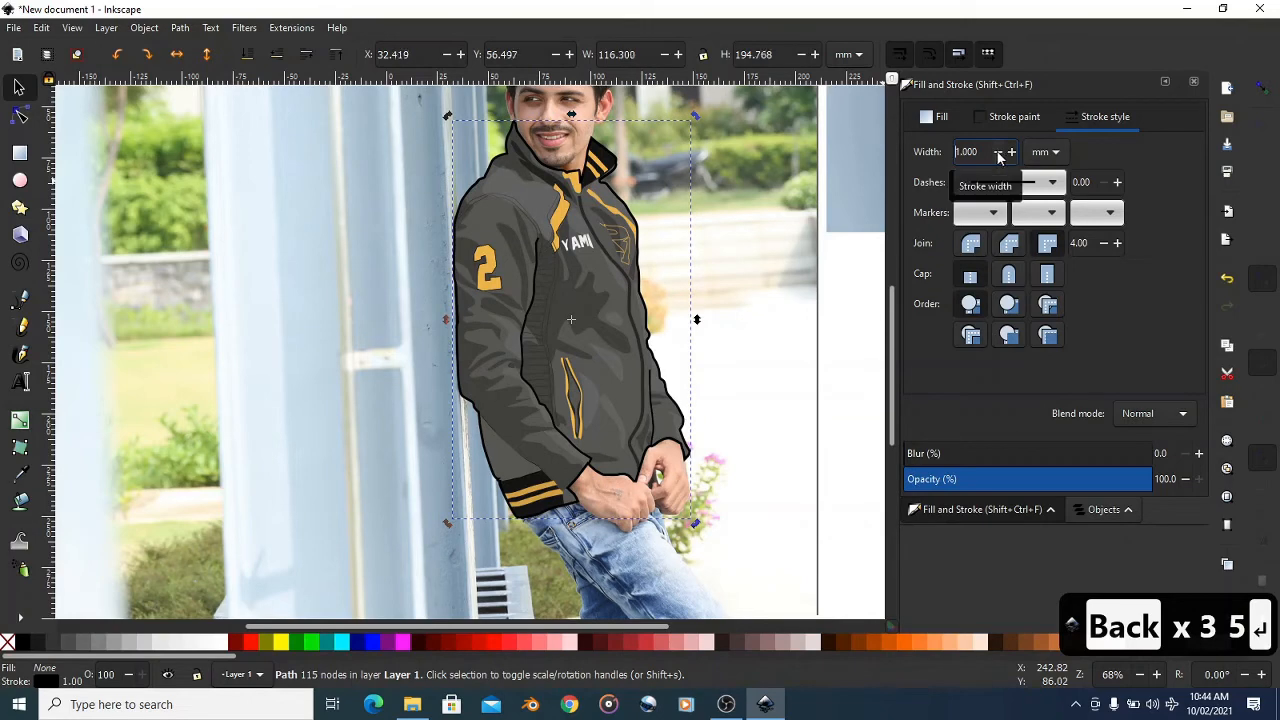
{"action": "left_click", "coordinate": [1011, 152]}
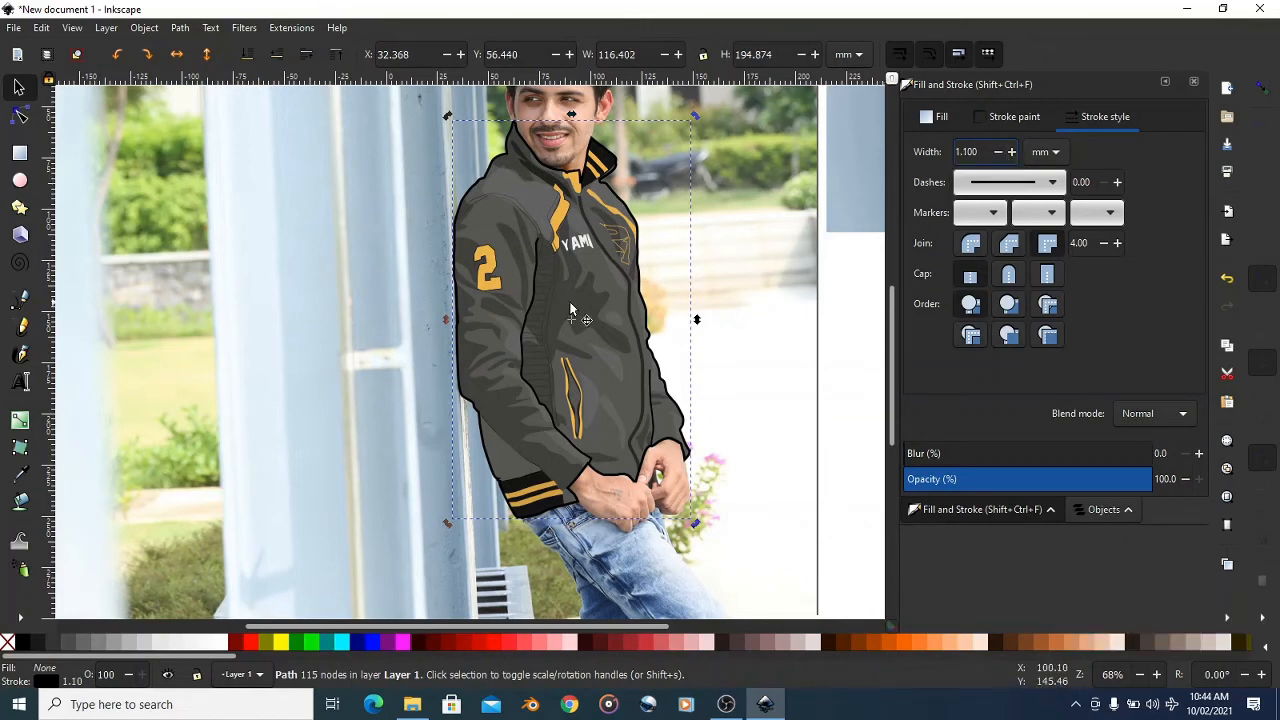
- Set the outer shoulder seam line's stroke width to 0.565 mm and darken its stroke colour to an HSV value of 13
{"action": "scroll", "coordinate": [532, 231], "scroll_direction": "up", "scroll_amount": 1}
{"action": "scroll", "coordinate": [499, 313], "scroll_direction": "down", "scroll_amount": 1}
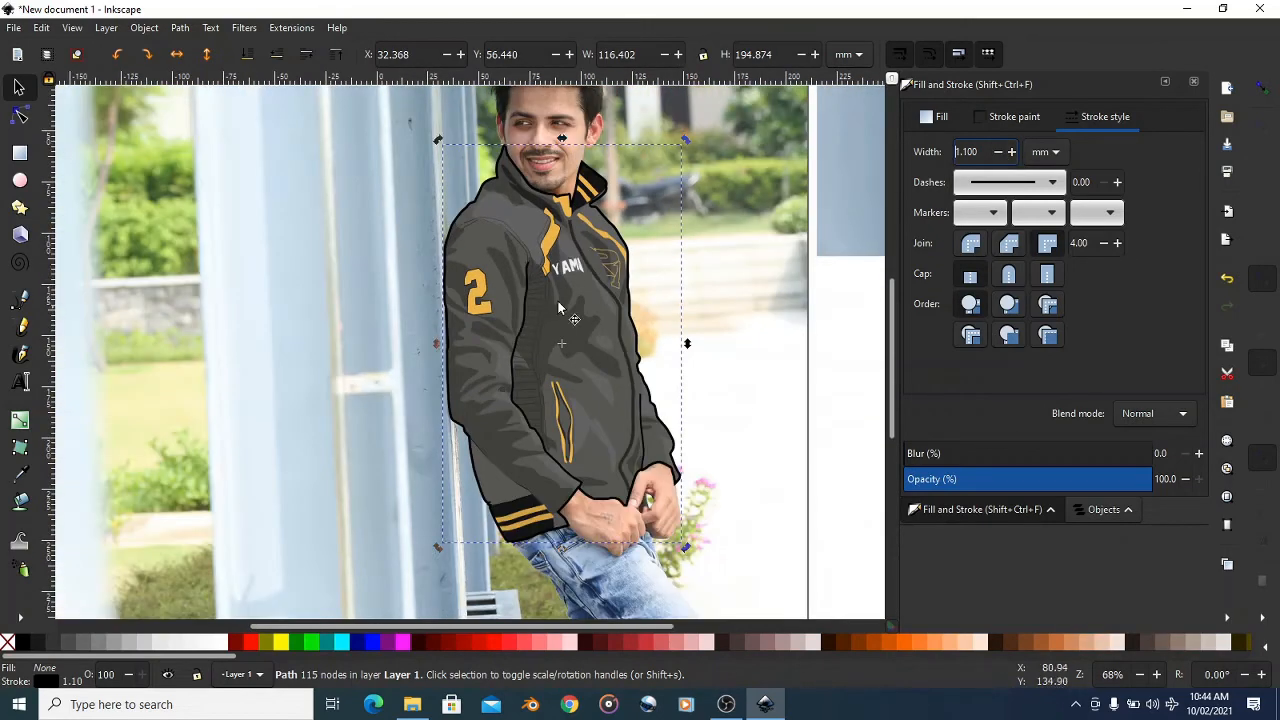
{"action": "scroll", "coordinate": [508, 245], "scroll_direction": "up", "scroll_amount": 3}
{"action": "scroll", "coordinate": [508, 245], "scroll_direction": "up", "scroll_amount": 2}
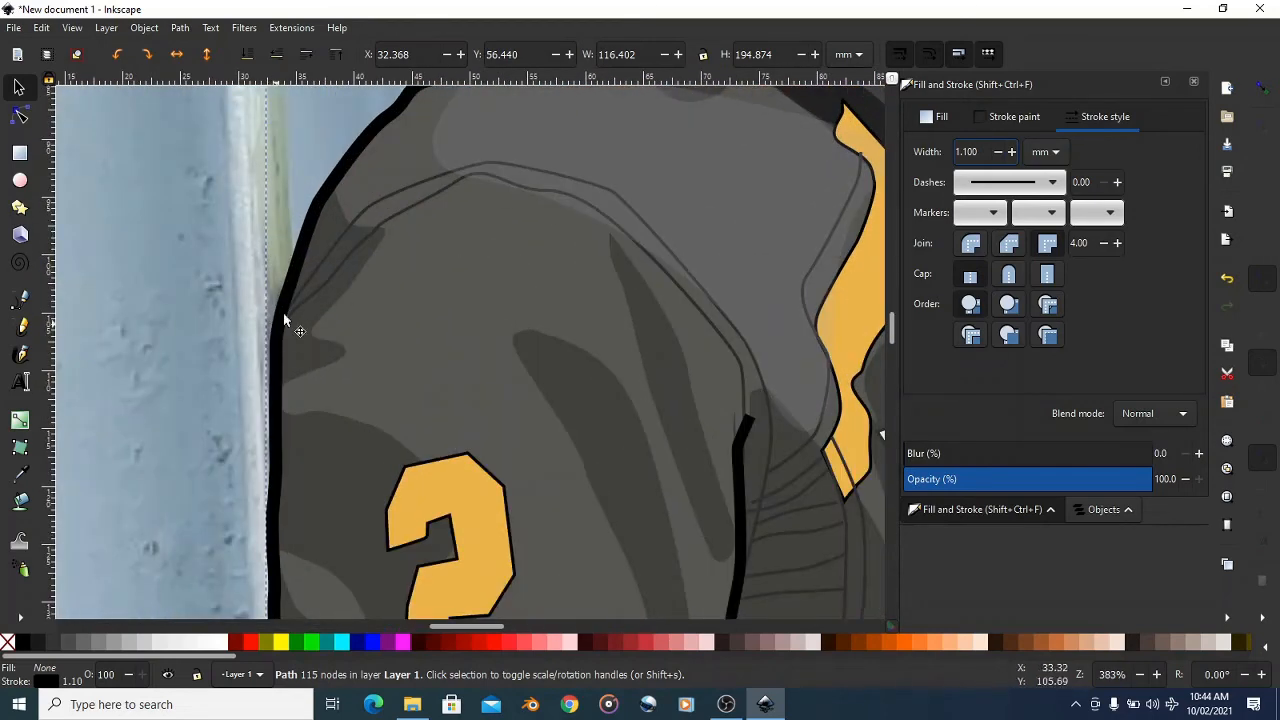
{"action": "left_click", "coordinate": [515, 181]}
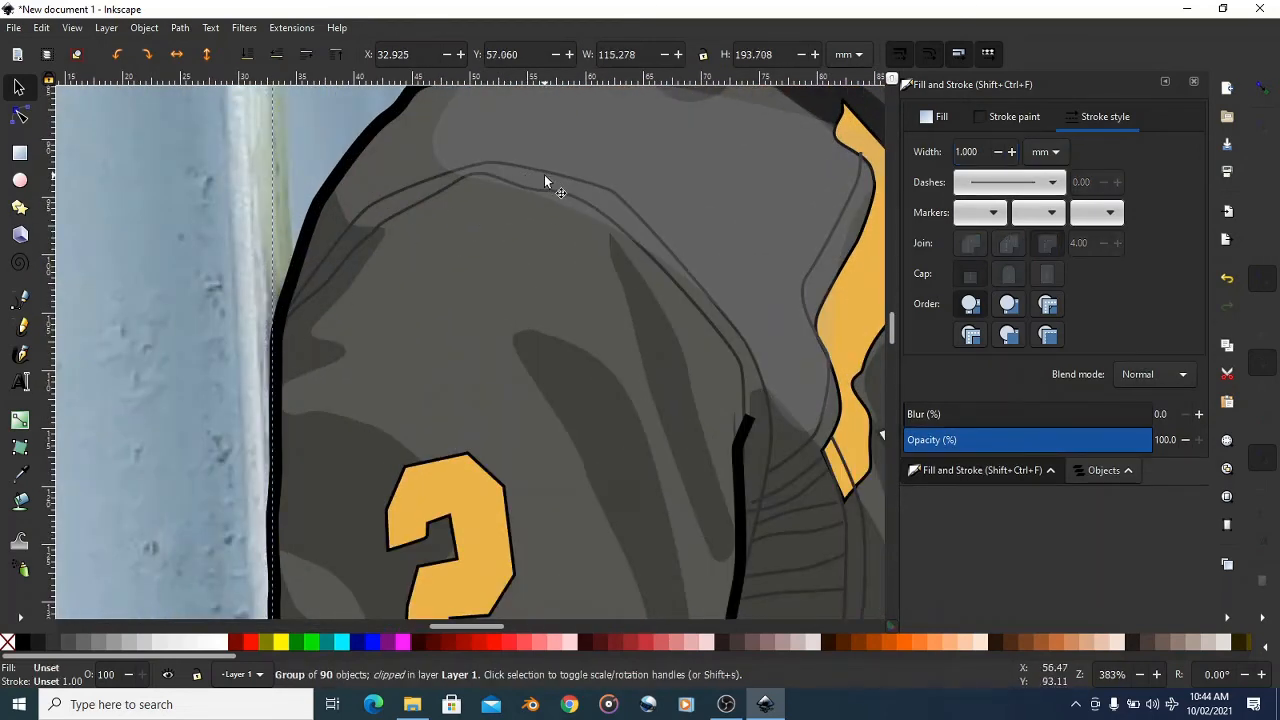
{"action": "left_click", "coordinate": [565, 180], "text": "ctrl"}
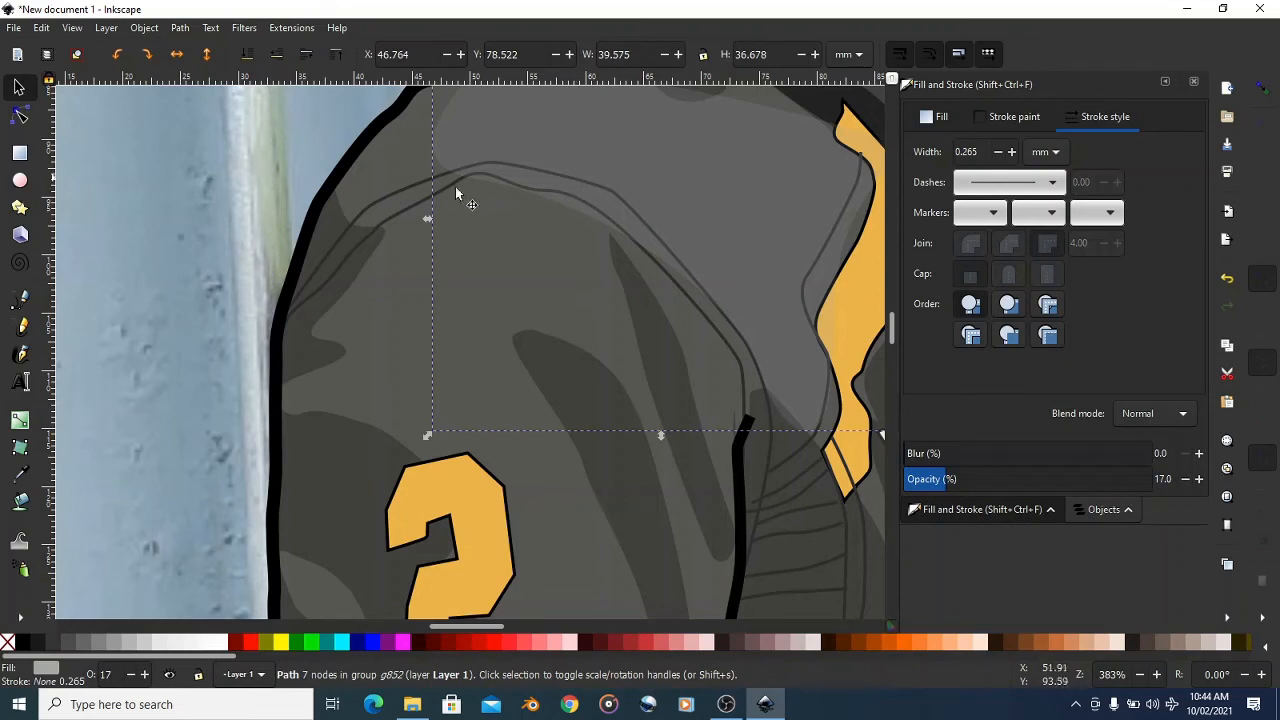
{"action": "left_click", "coordinate": [410, 182], "text": "ctrl"}
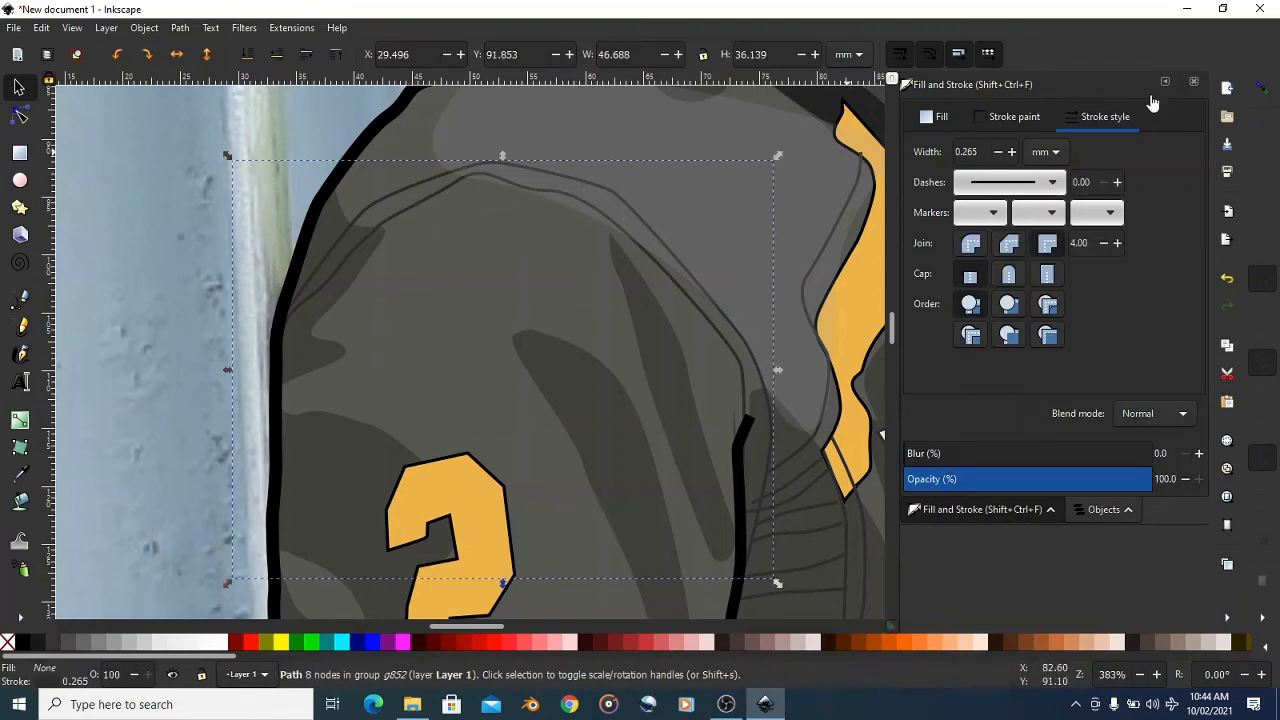
{"action": "left_click", "coordinate": [1012, 153]}
{"action": "left_click", "coordinate": [1012, 153]}
{"action": "left_click", "coordinate": [1012, 153]}
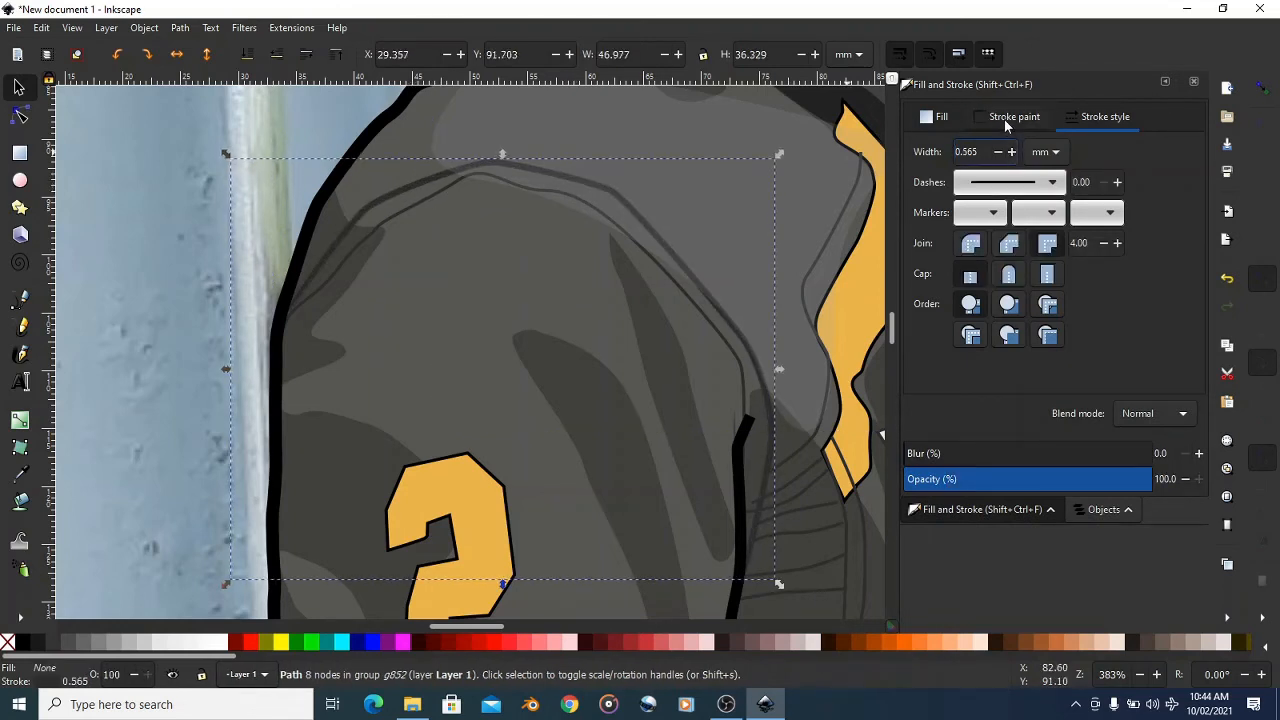
{"action": "left_click", "coordinate": [1008, 119]}
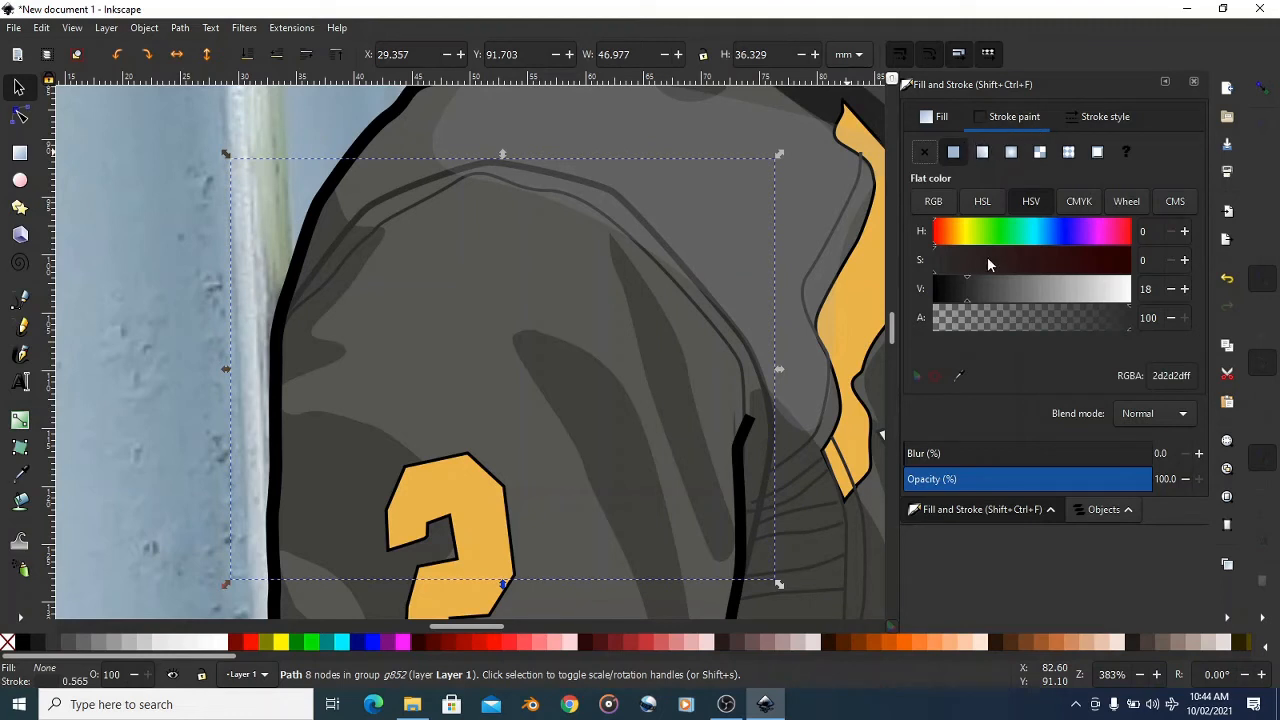
{"action": "left_click_drag", "start_coordinate": [967, 296], "coordinate": [960, 297]}
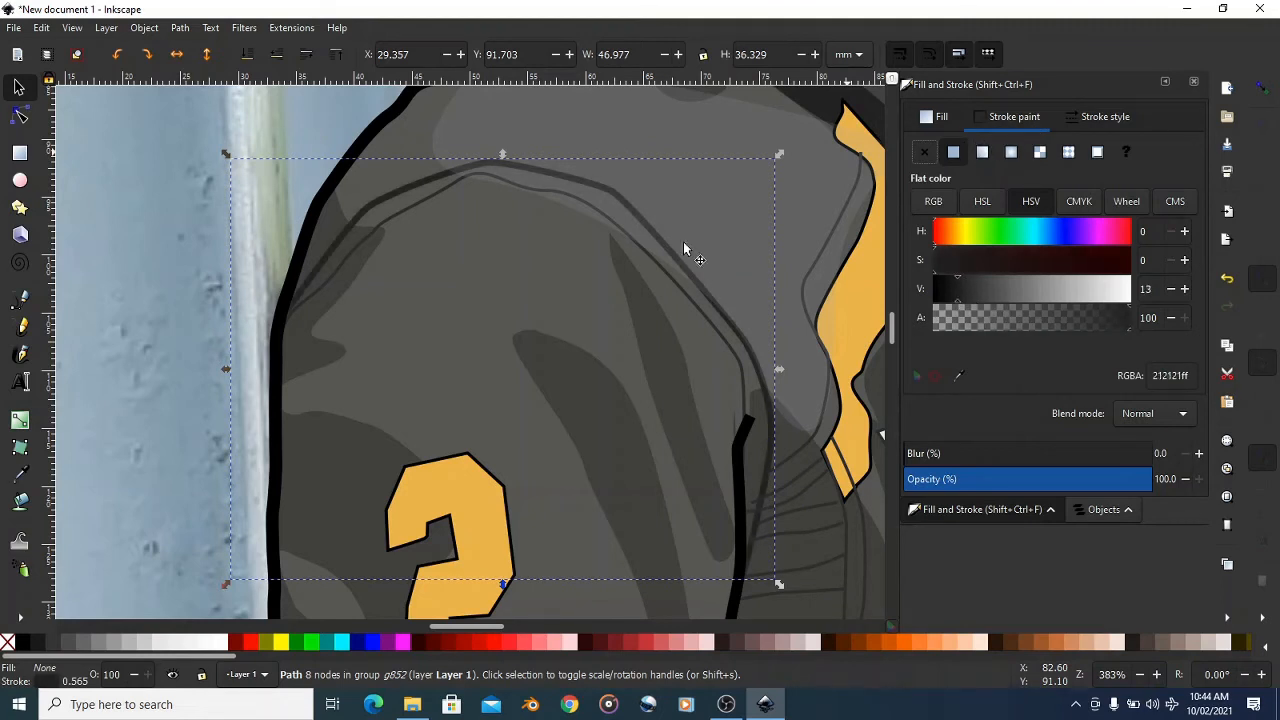
- Darken the inner shoulder seam line's stroke to an HSV value of 10 and set its width to 0.565 mm
{"action": "left_click", "coordinate": [418, 203]}
{"action": "left_click", "coordinate": [418, 203], "text": "ctrl"}
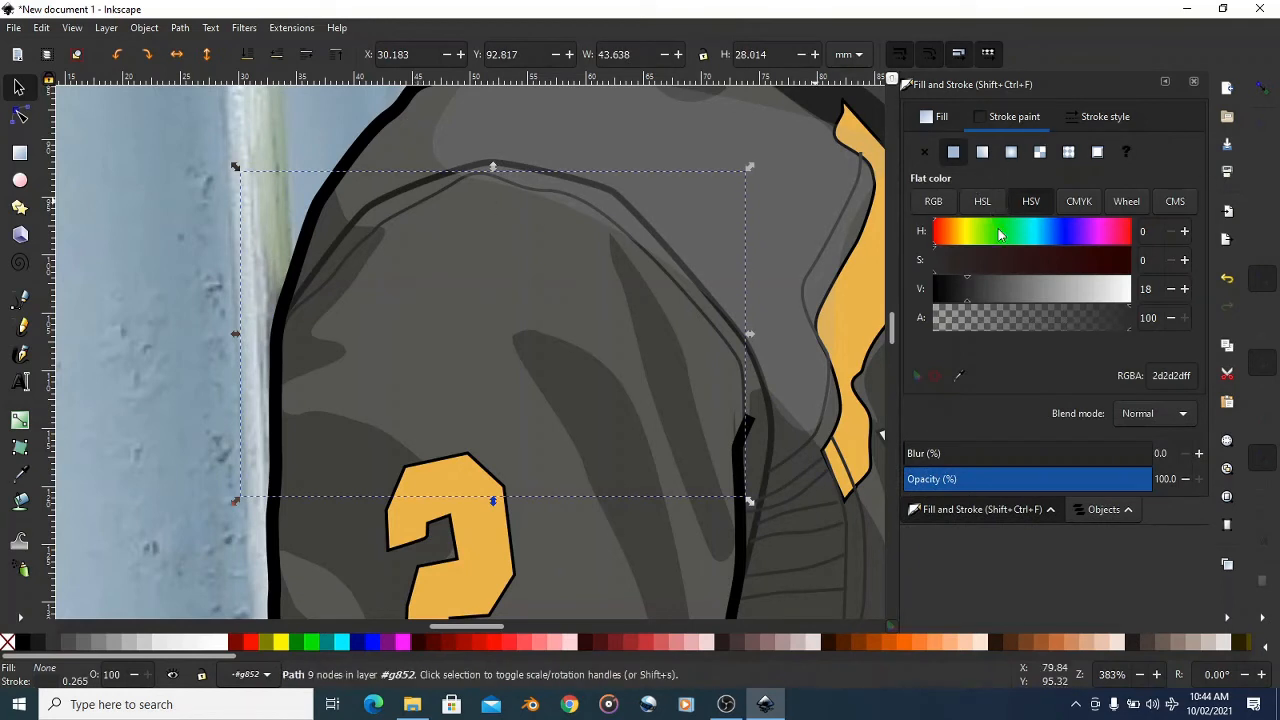
{"action": "left_click_drag", "start_coordinate": [966, 297], "coordinate": [954, 297]}
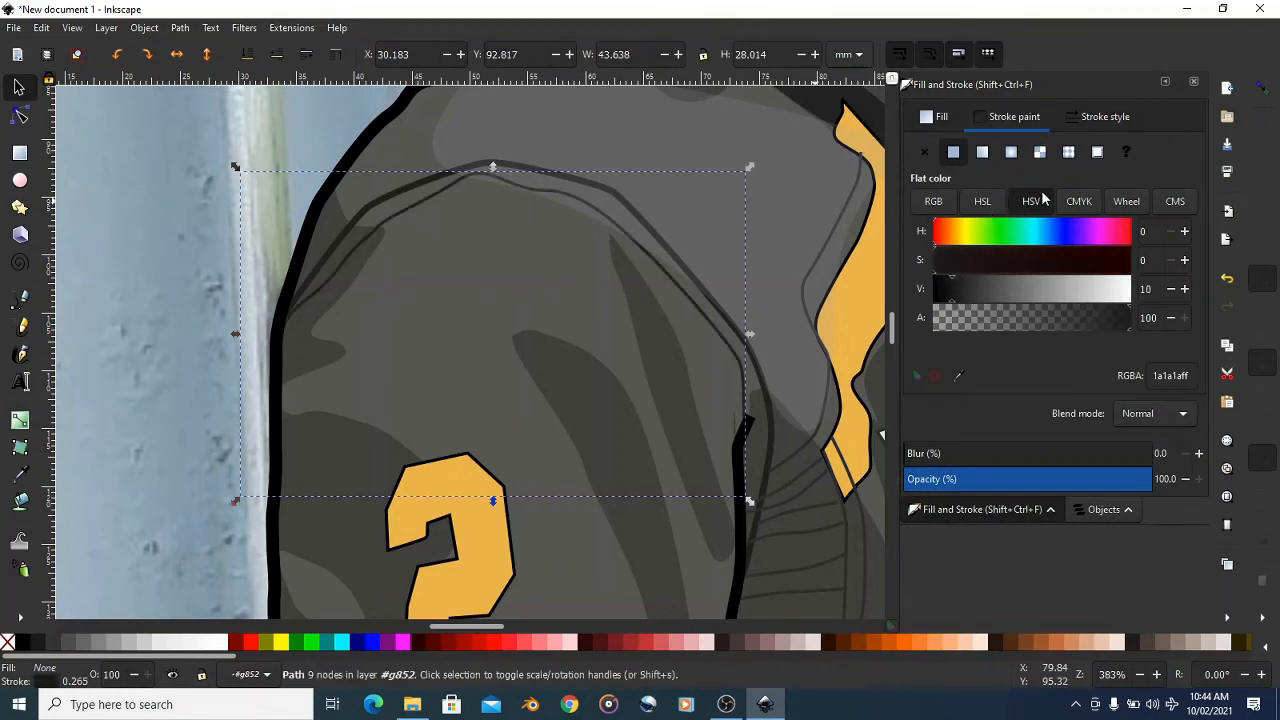
{"action": "left_click", "coordinate": [1090, 117]}
{"action": "left_click", "coordinate": [1012, 152]}
{"action": "left_click", "coordinate": [1012, 152]}
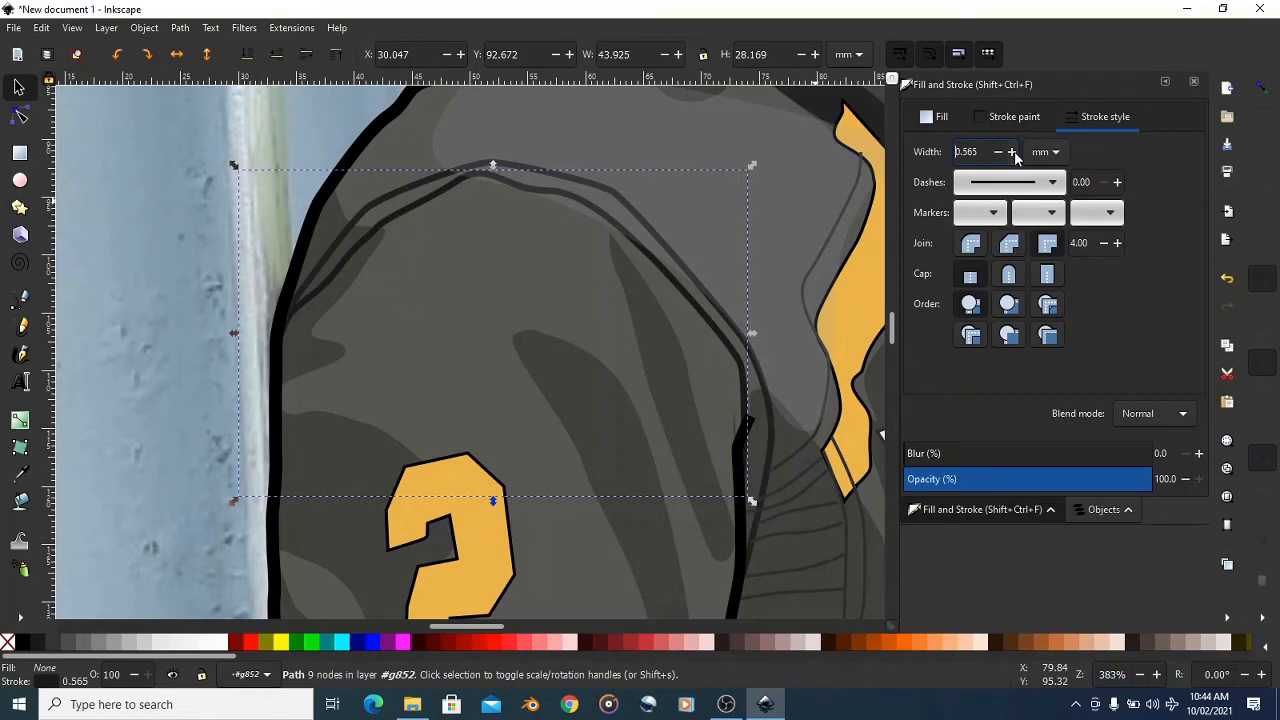
{"action": "left_click", "coordinate": [1012, 152]}
{"action": "scroll", "coordinate": [570, 228], "scroll_direction": "down", "scroll_amount": 3}
{"action": "scroll", "coordinate": [396, 242], "scroll_direction": "down", "scroll_amount": 1}
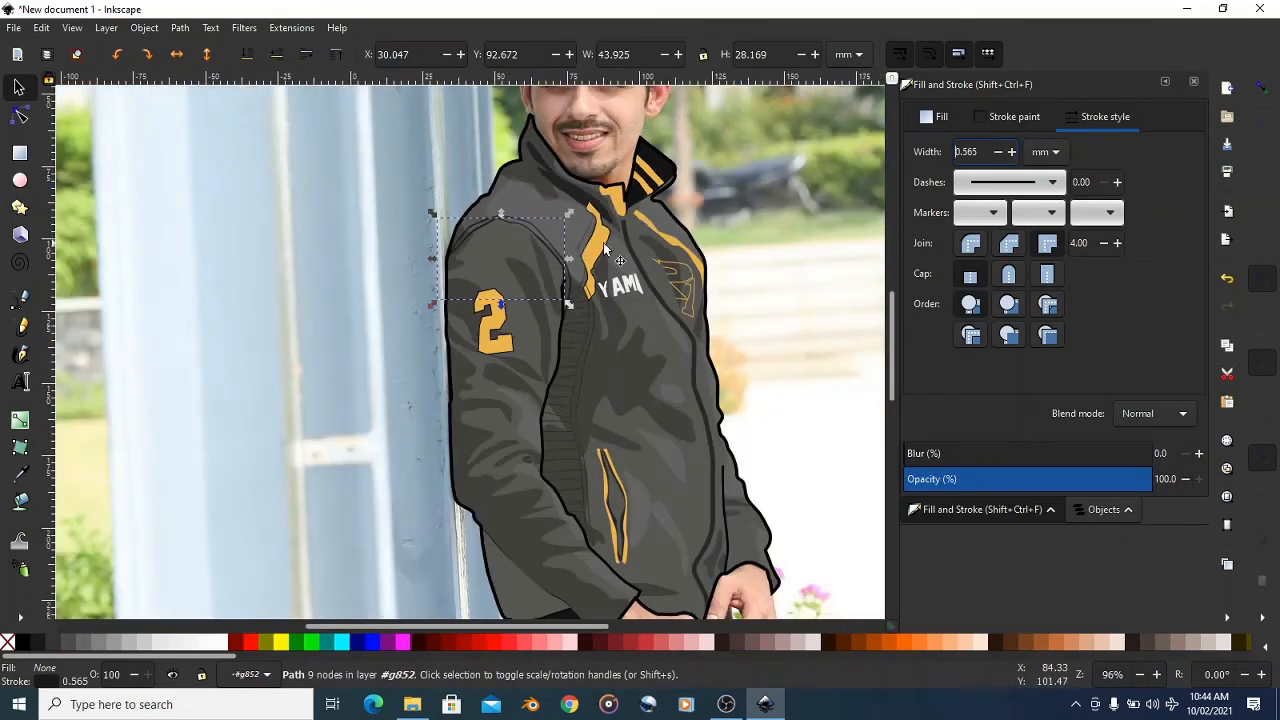
- Examine the jacket's collar, front sleeve and striped hem at different zoom levels for missing outlines
{"action": "left_click", "coordinate": [662, 196]}
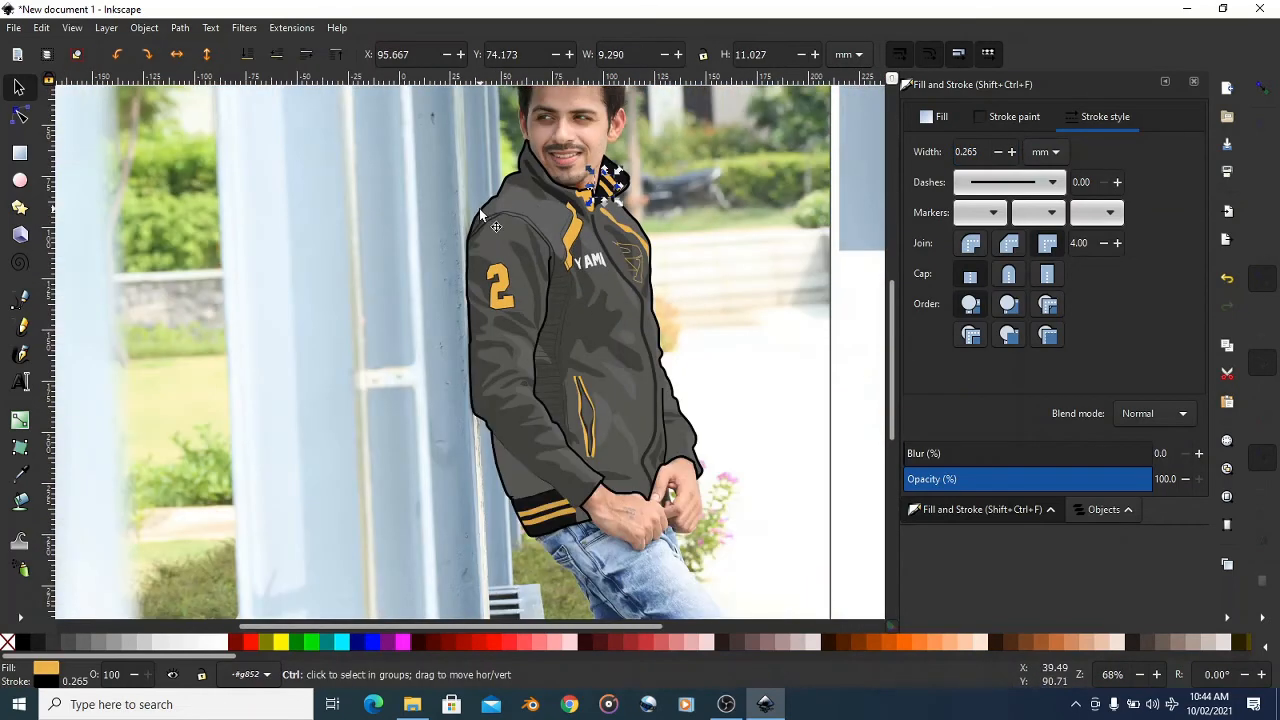
{"action": "scroll", "coordinate": [479, 208], "scroll_direction": "down", "scroll_amount": 1}
{"action": "scroll", "coordinate": [745, 195], "scroll_direction": "down", "scroll_amount": 1}
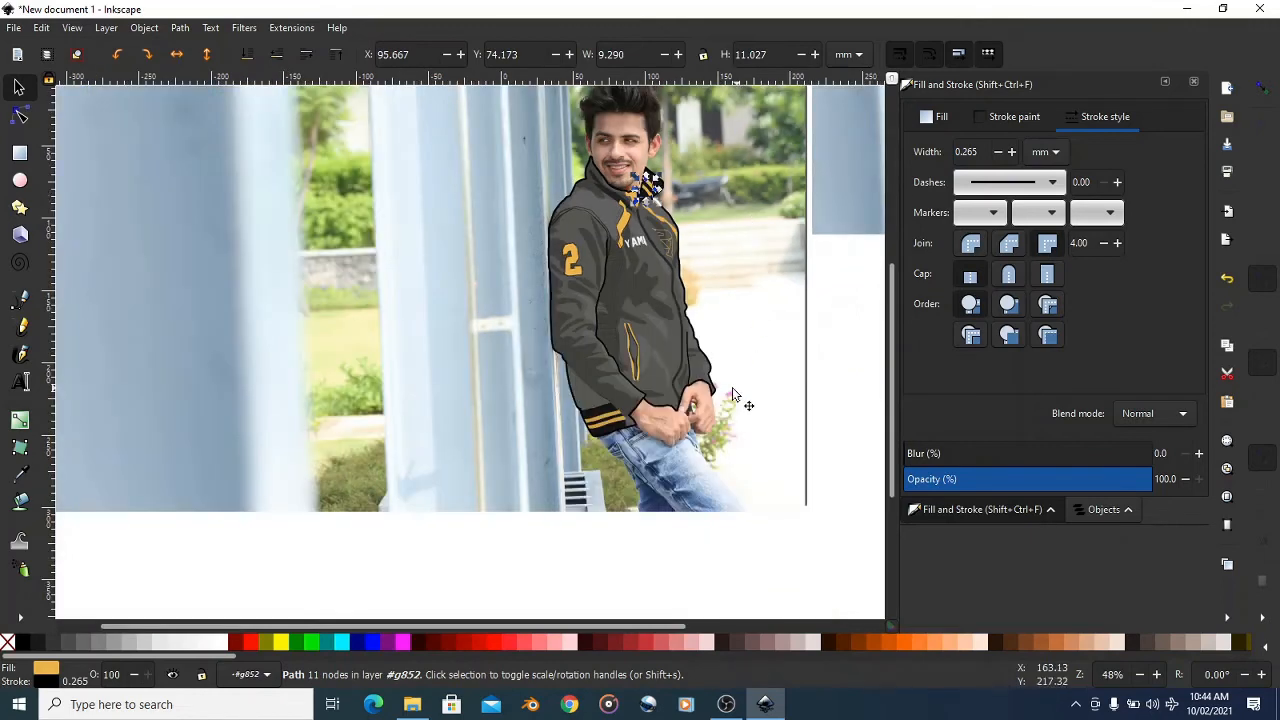
{"action": "scroll", "coordinate": [660, 420], "scroll_direction": "up", "scroll_amount": 3}
{"action": "scroll", "coordinate": [287, 396], "scroll_direction": "up", "scroll_amount": 2}
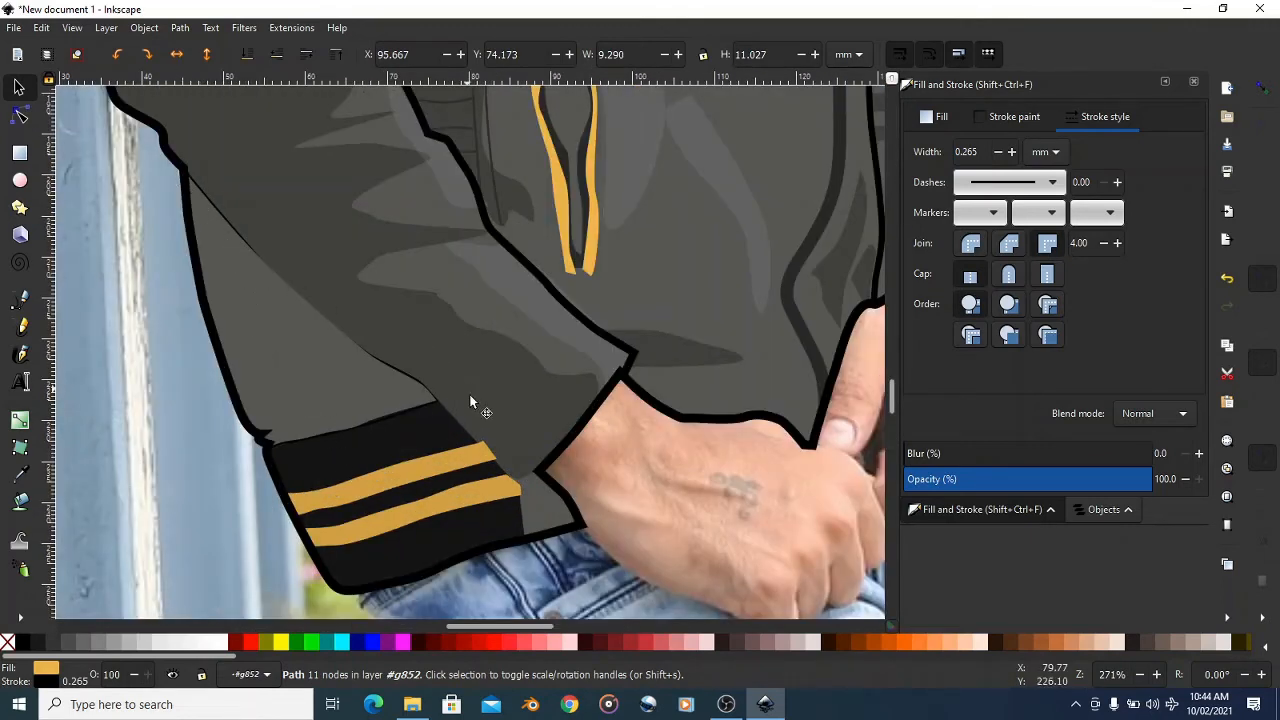
{"action": "scroll", "coordinate": [469, 400], "scroll_direction": "down", "scroll_amount": 5}
{"action": "scroll", "coordinate": [527, 430], "scroll_direction": "up", "scroll_amount": 1}
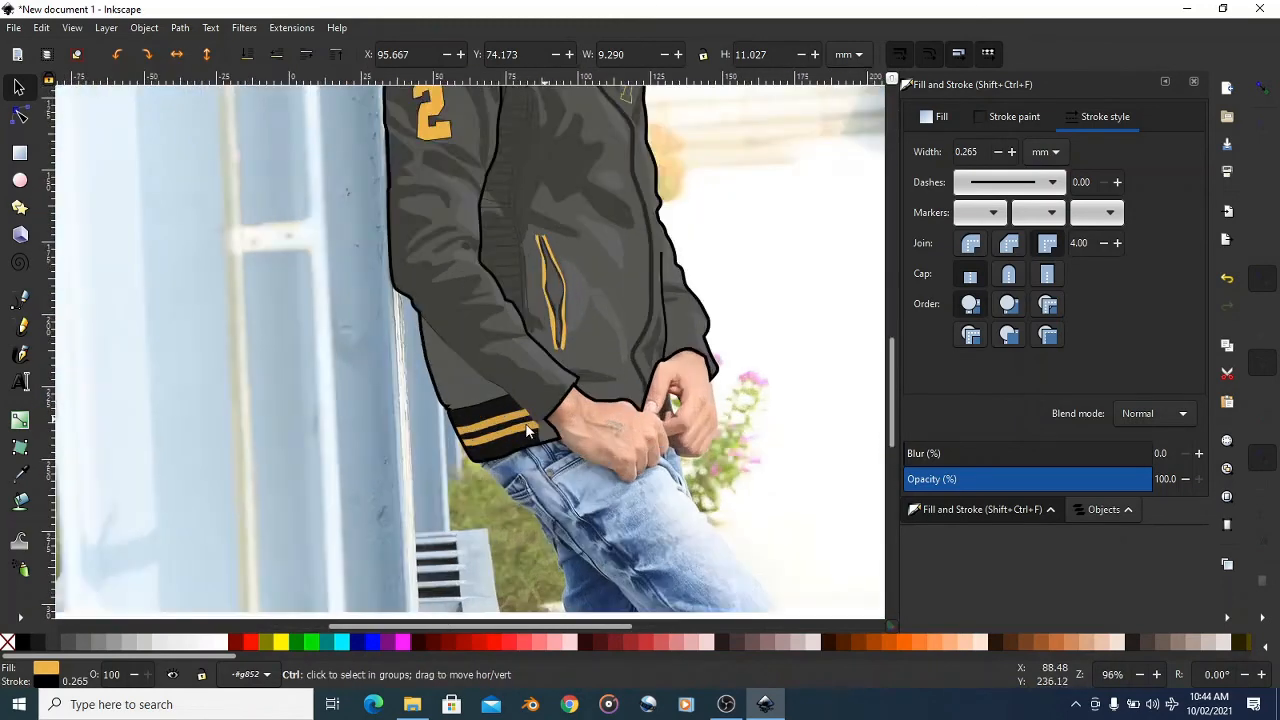
{"action": "scroll", "coordinate": [527, 430], "scroll_direction": "up", "scroll_amount": 1}
{"action": "left_click", "coordinate": [444, 365]}
{"action": "mouse_move", "coordinate": [444, 365]}
{"action": "left_mouse_down"}
{"action": "mouse_move", "coordinate": [369, 445]}
{"action": "mouse_move", "coordinate": [349, 384]}
{"action": "mouse_move", "coordinate": [511, 389]}
{"action": "mouse_move", "coordinate": [467, 359]}
{"action": "left_mouse_up"}
{"action": "key", "text": "ctrl+z"}
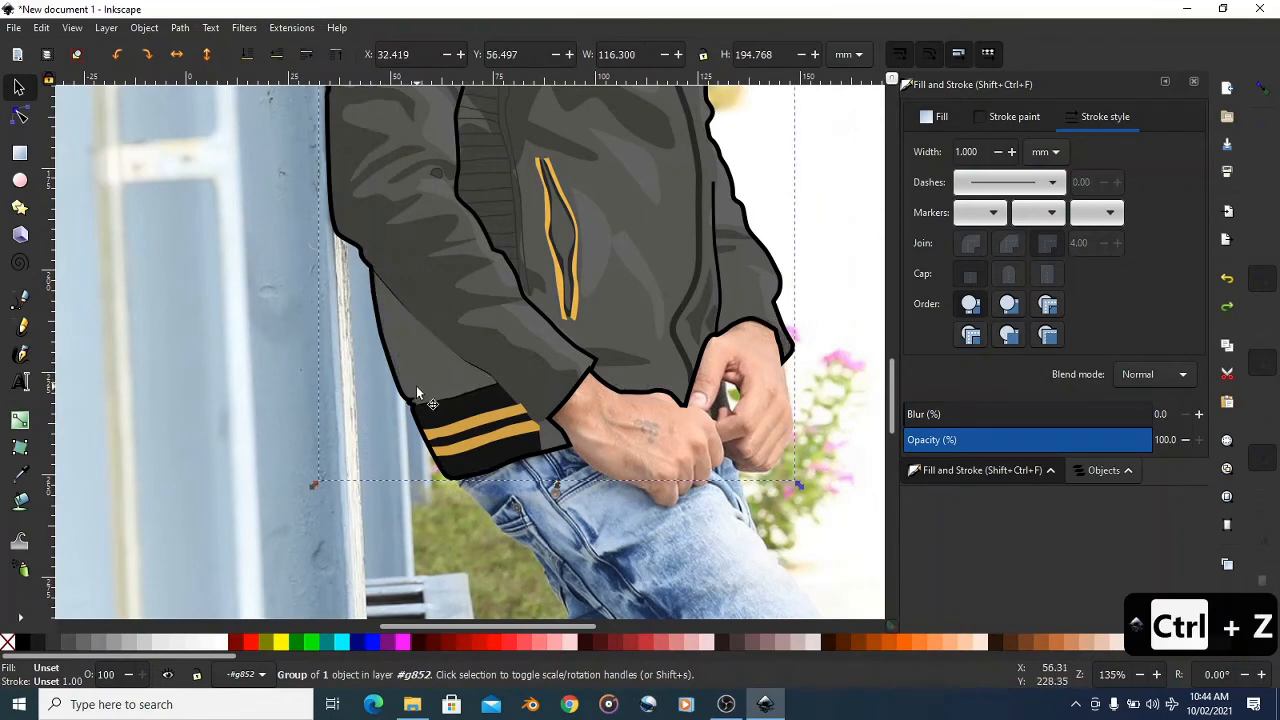
- Draw an open line with the Bezier pen along the underside of the front sleeve, from the elbow down to the wrist
{"action": "scroll", "coordinate": [416, 385], "scroll_direction": "up", "scroll_amount": 1}
{"action": "scroll", "coordinate": [506, 378], "scroll_direction": "down", "scroll_amount": 2}
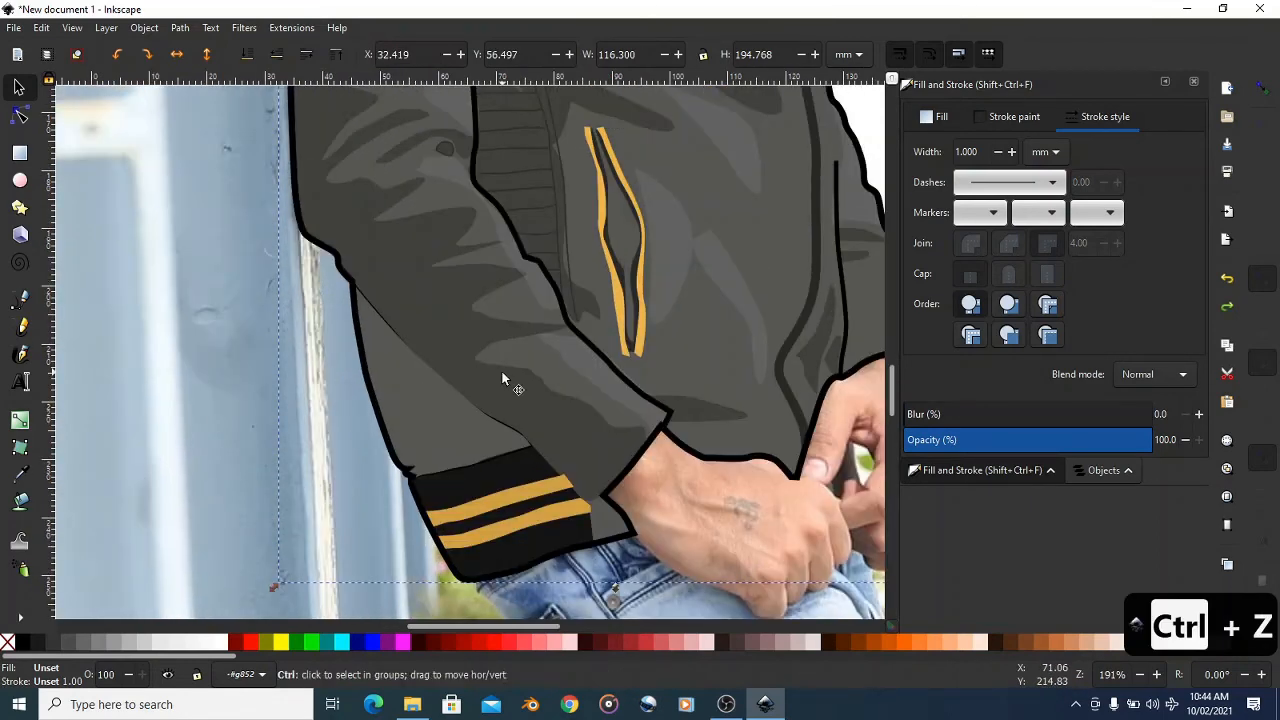
{"action": "scroll", "coordinate": [462, 370], "scroll_direction": "up", "scroll_amount": 1}
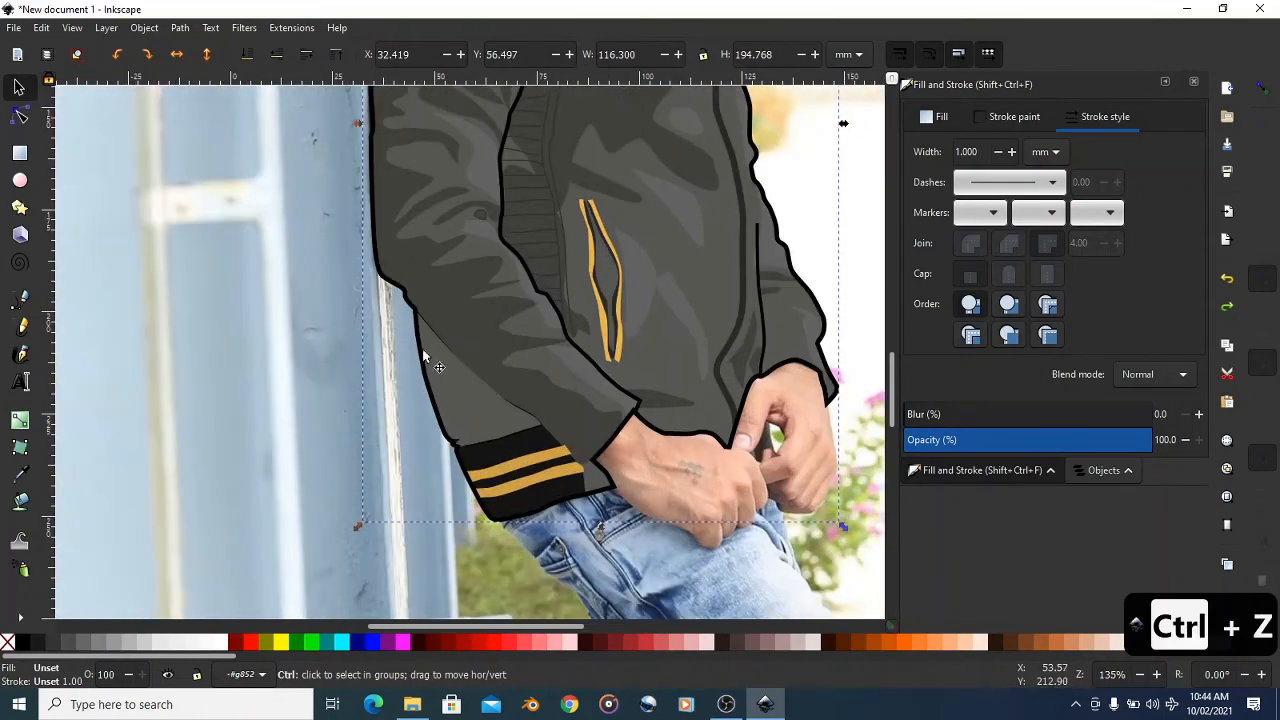
{"action": "left_click", "coordinate": [20, 297]}
{"action": "scroll", "coordinate": [420, 399], "scroll_direction": "up", "scroll_amount": 1}
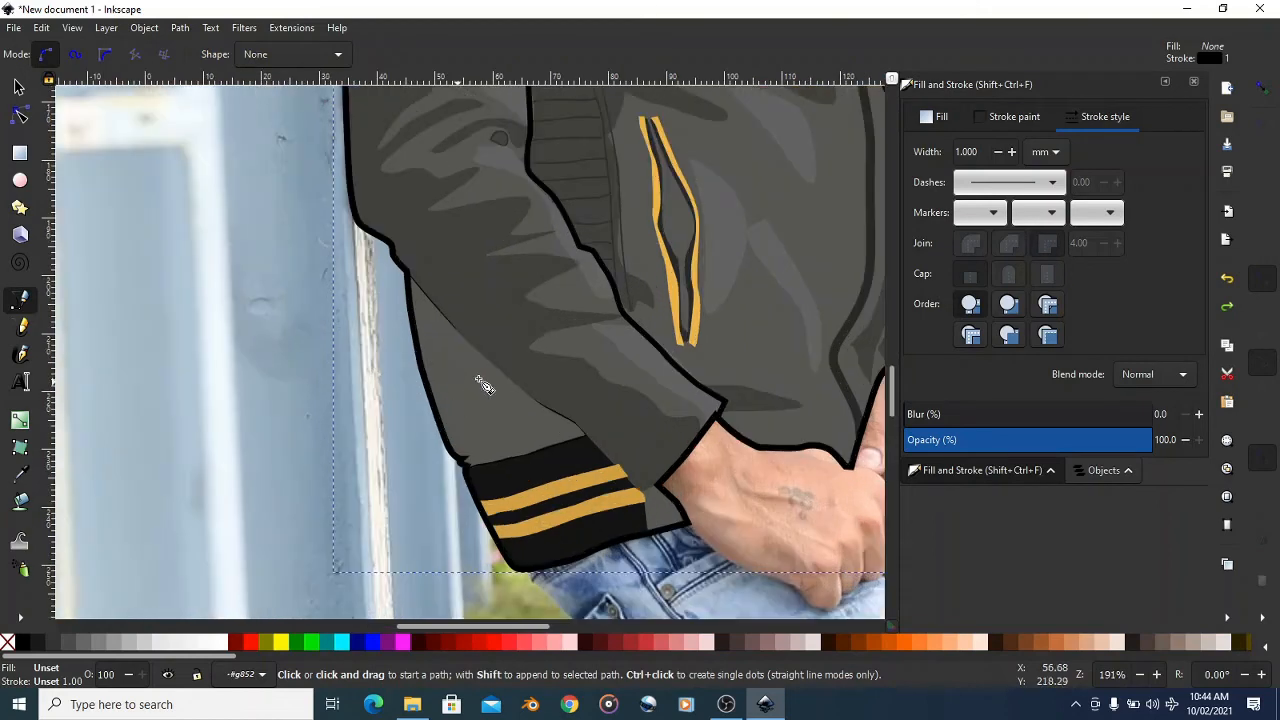
{"action": "left_click", "coordinate": [406, 277]}
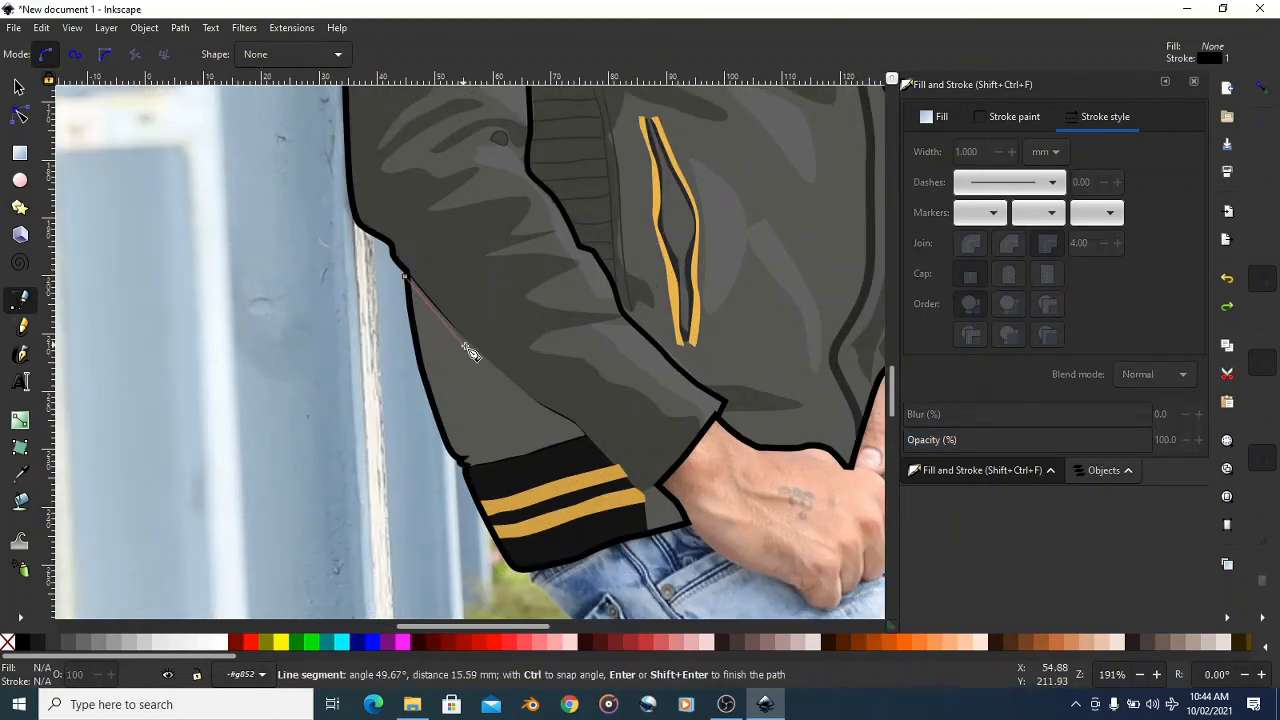
{"action": "left_click_drag", "start_coordinate": [482, 358], "coordinate": [499, 380]}
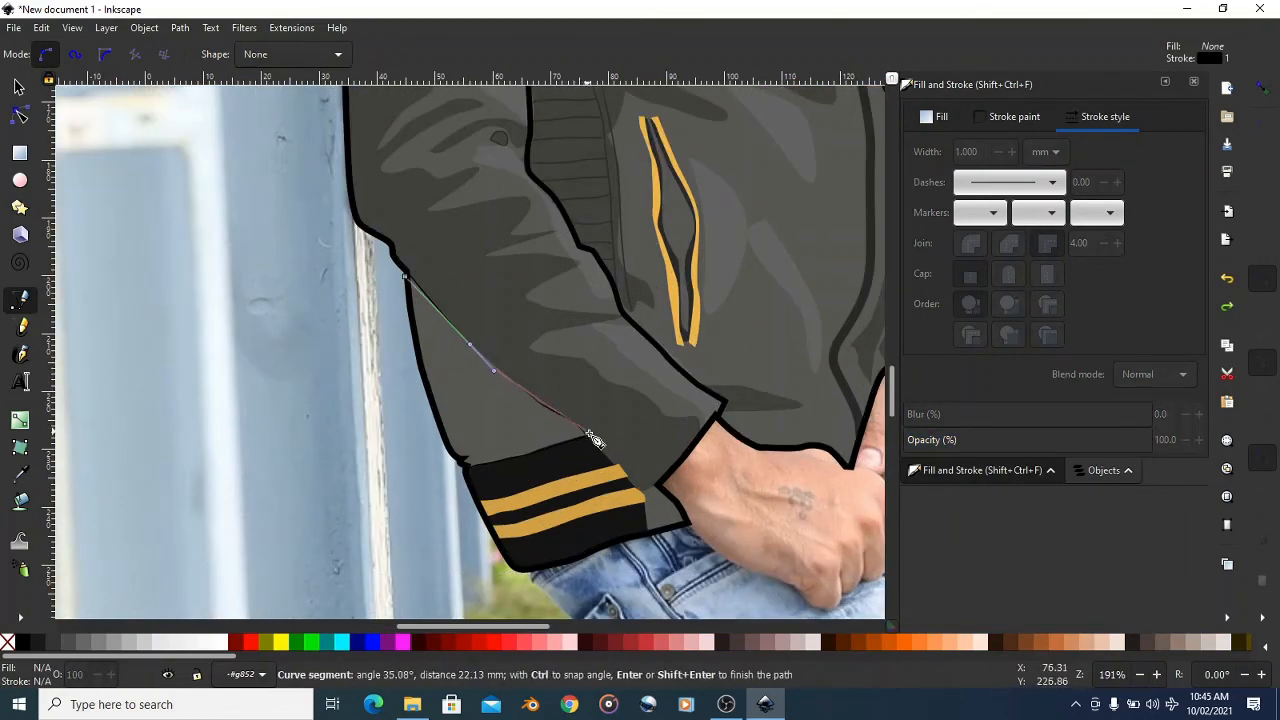
{"action": "key", "text": "ctrl+z"}
{"action": "left_click", "coordinate": [582, 424]}
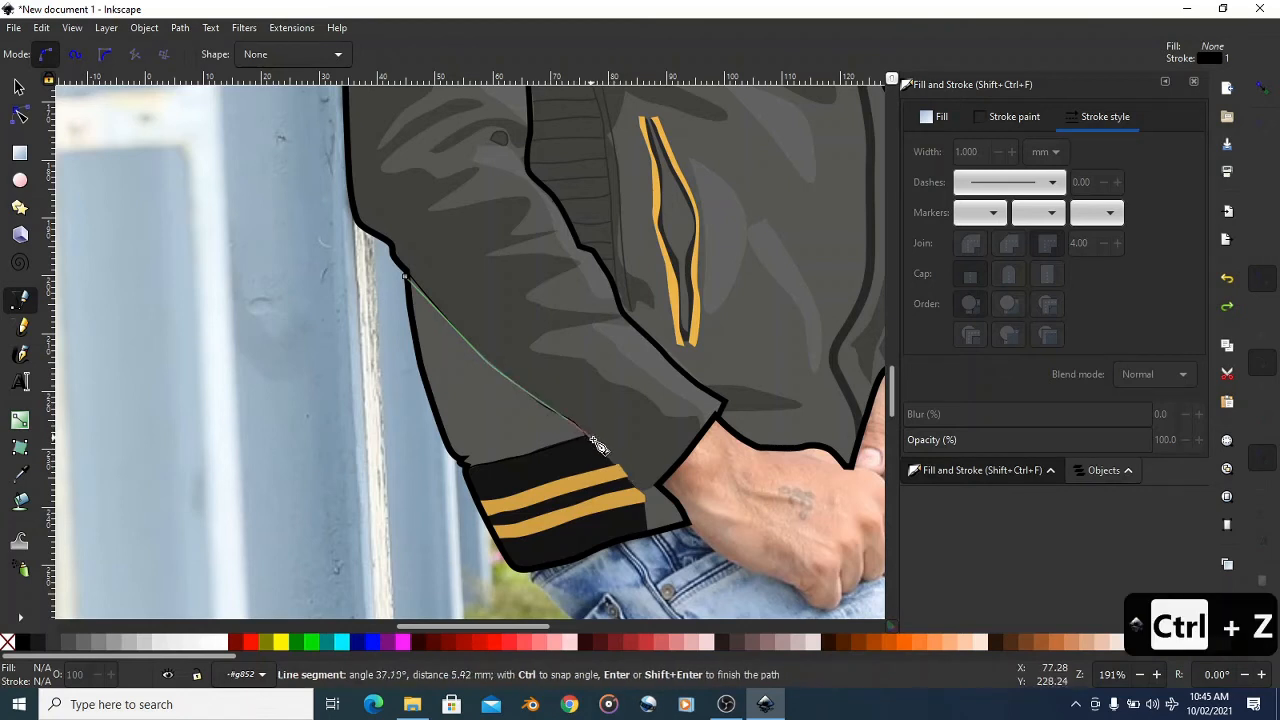
{"action": "double_click", "coordinate": [659, 489]}
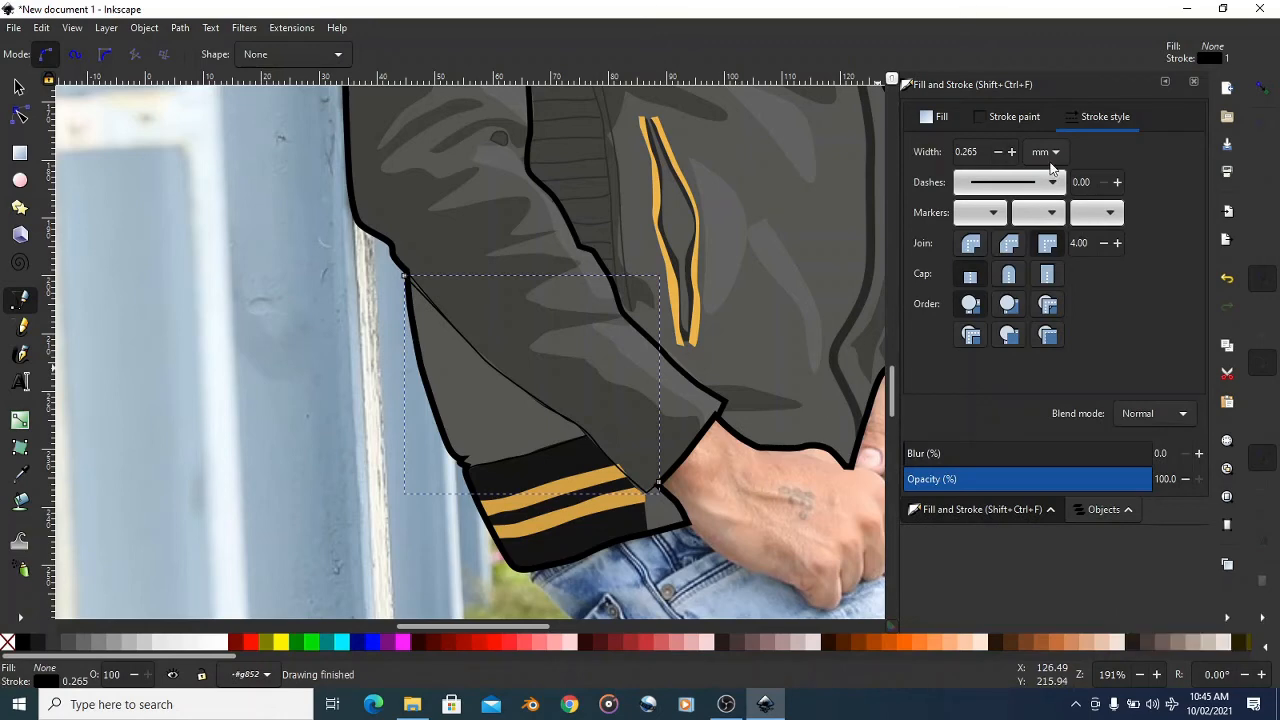
- Set the stroke width of the line under the front sleeve to 0.965 mm
{"action": "left_click", "coordinate": [1011, 152]}
{"action": "left_click", "coordinate": [1011, 152]}
{"action": "left_click", "coordinate": [1011, 152]}
{"action": "left_click", "coordinate": [1011, 152]}
{"action": "left_click", "coordinate": [1011, 152]}
{"action": "left_click", "coordinate": [1011, 152]}
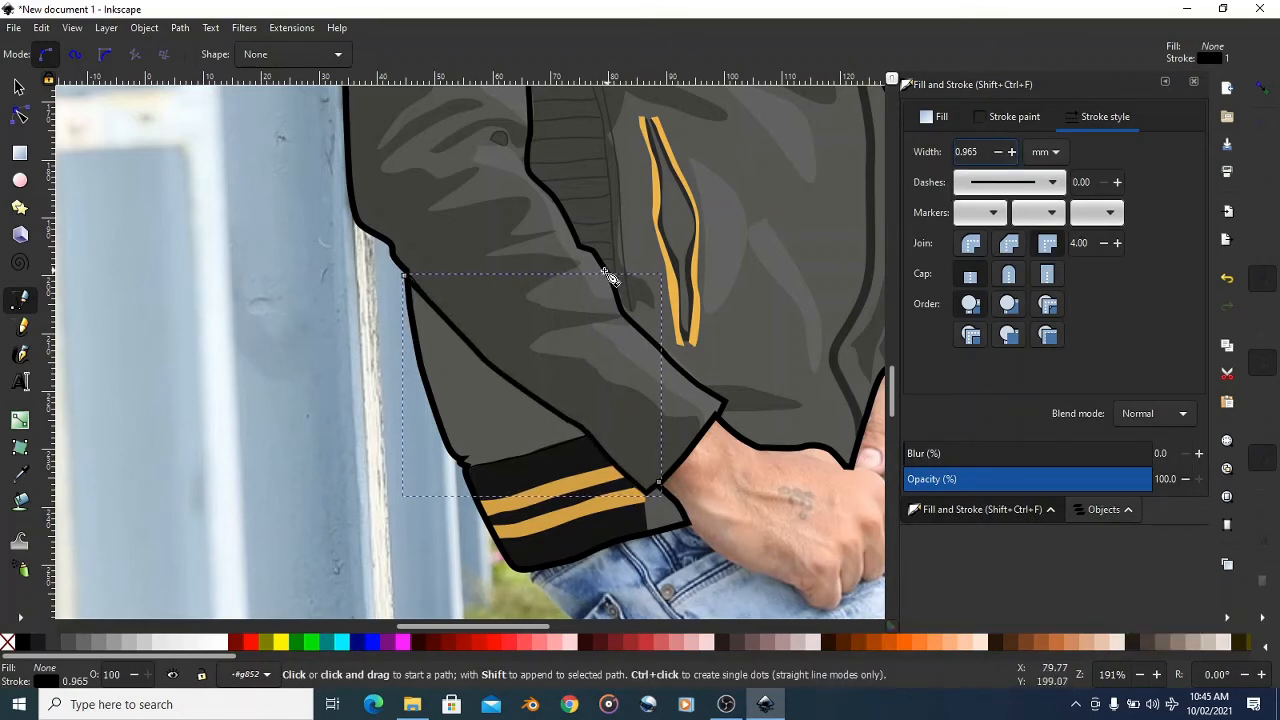
{"action": "scroll", "coordinate": [321, 271], "scroll_direction": "down", "scroll_amount": 2}
{"action": "scroll", "coordinate": [748, 362], "scroll_direction": "down", "scroll_amount": 2}
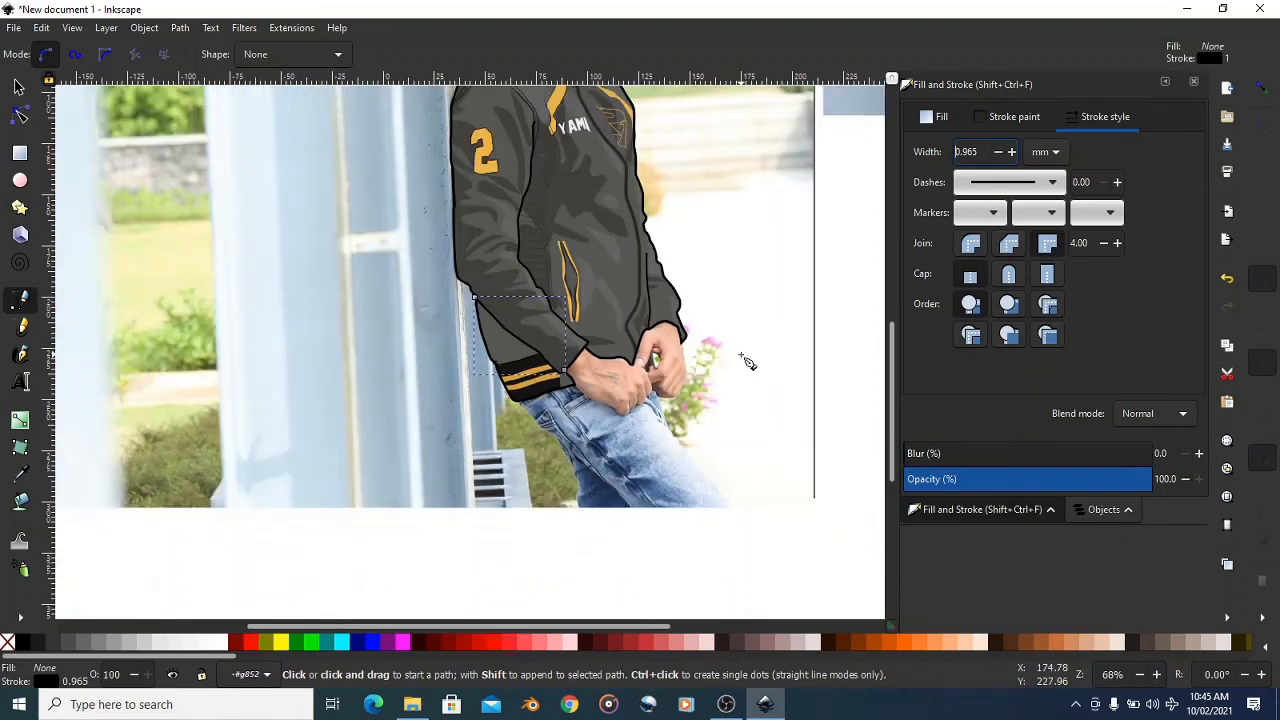
{"action": "scroll", "coordinate": [758, 358], "scroll_direction": "down", "scroll_amount": 1}
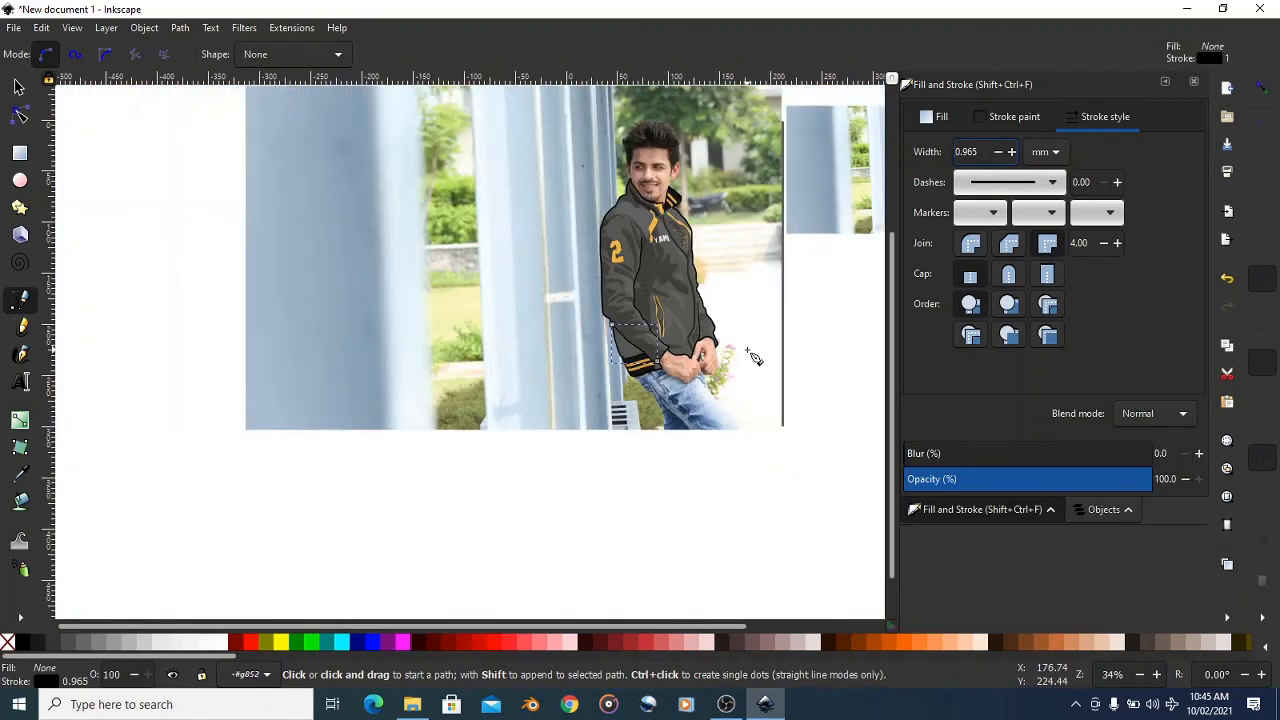
- Draw two parallel curved seam lines across the front sleeve a short distance above the cuff
{"action": "scroll", "coordinate": [755, 358], "scroll_direction": "up", "scroll_amount": 6}
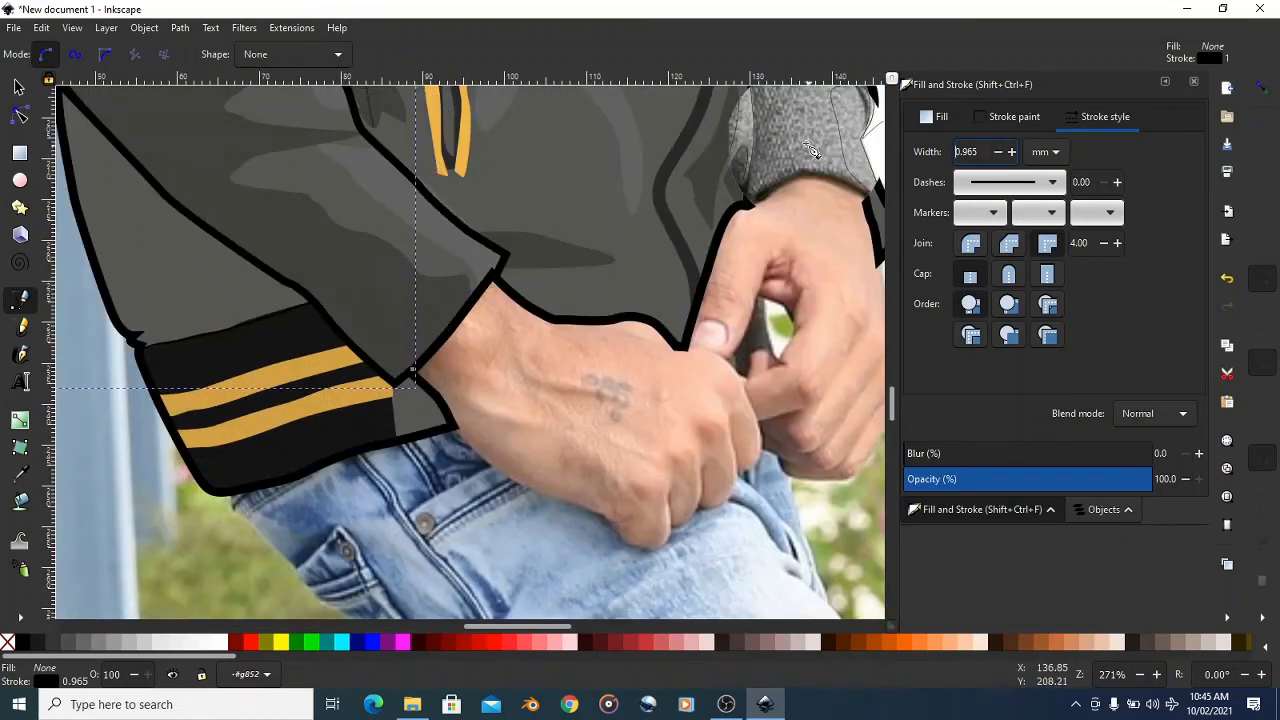
{"action": "scroll", "coordinate": [790, 135], "scroll_direction": "up", "scroll_amount": 2}
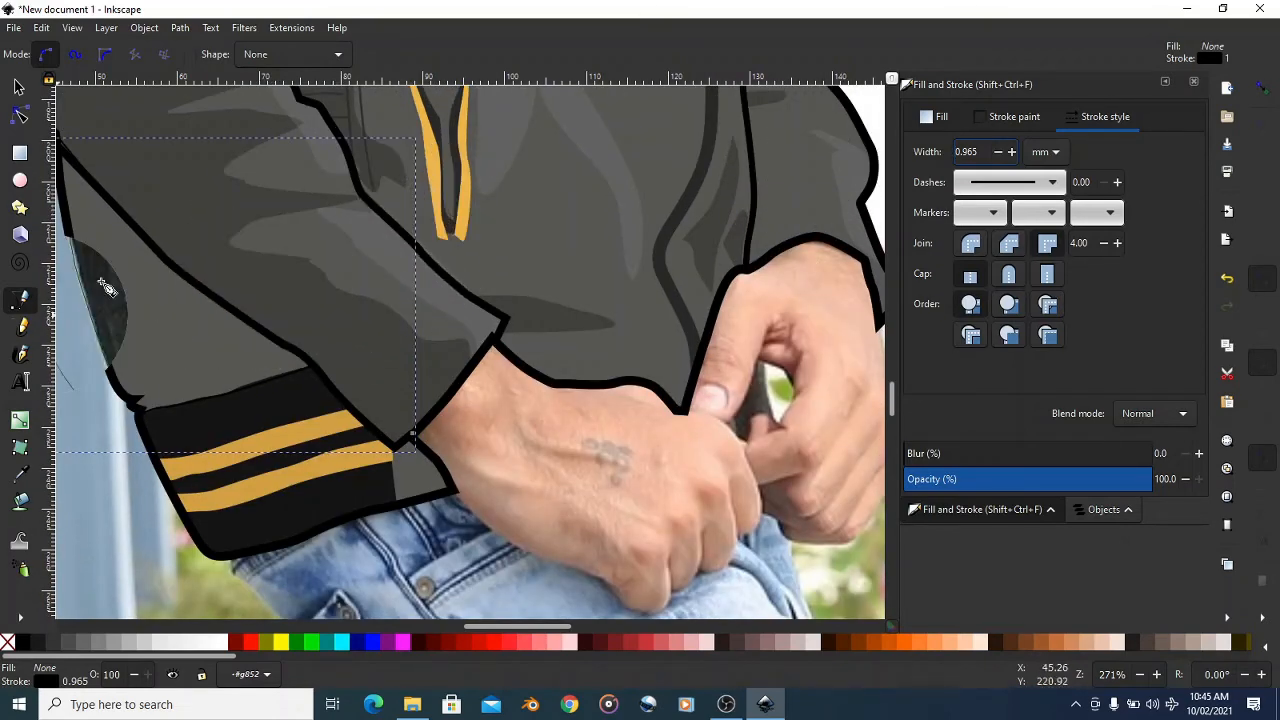
{"action": "scroll", "coordinate": [440, 288], "scroll_direction": "up", "scroll_amount": 1}
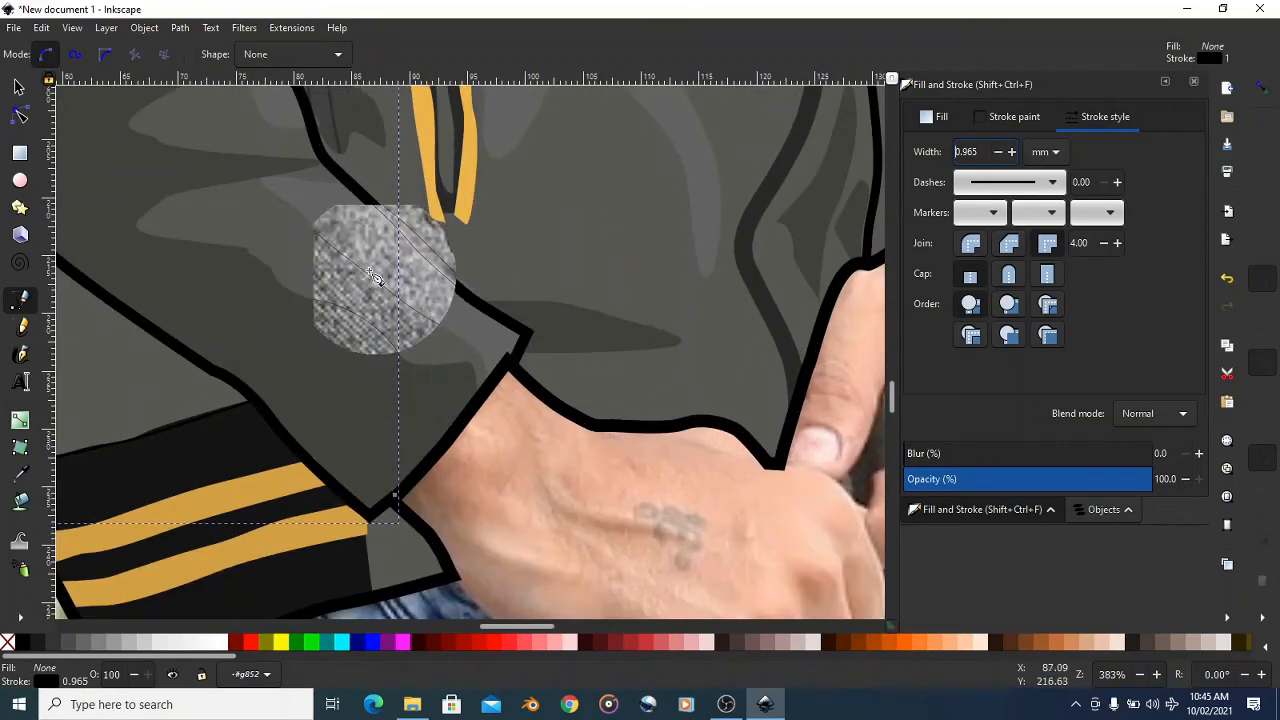
{"action": "left_click", "coordinate": [192, 354]}
{"action": "left_click_drag", "start_coordinate": [246, 300], "coordinate": [328, 220]}
{"action": "double_click", "coordinate": [352, 194]}
{"action": "left_click", "coordinate": [334, 173]}
{"action": "left_click_drag", "start_coordinate": [222, 289], "coordinate": [206, 302]}
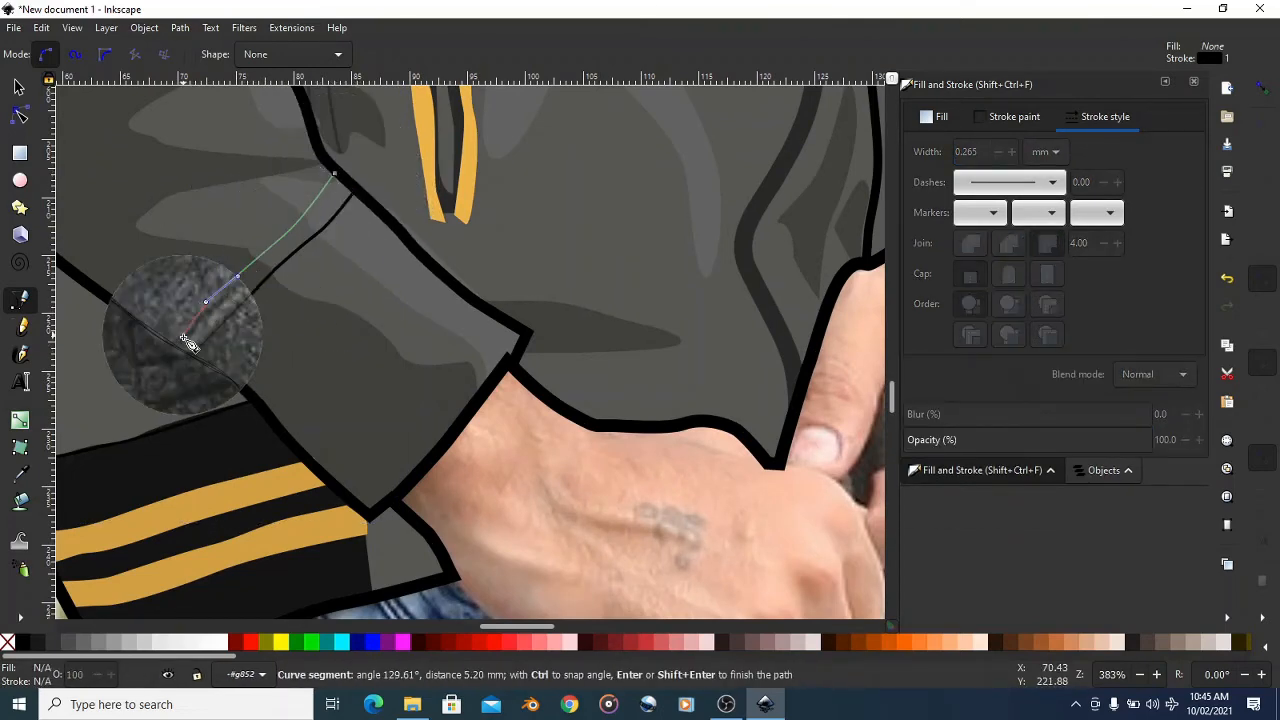
{"action": "double_click", "coordinate": [183, 340]}
- Draw a curved seam line across the far sleeve above the wrist, from its outer edge to its inner edge
{"action": "scroll", "coordinate": [476, 312], "scroll_direction": "down", "scroll_amount": 2}
{"action": "scroll", "coordinate": [805, 200], "scroll_direction": "up", "scroll_amount": 4}
{"action": "left_click", "coordinate": [620, 414]}
{"action": "left_click_drag", "start_coordinate": [629, 322], "coordinate": [614, 294]}
{"action": "left_click_drag", "start_coordinate": [545, 245], "coordinate": [515, 239]}
{"action": "mouse_move", "coordinate": [359, 234]}
{"action": "left_mouse_down"}
{"action": "mouse_move", "coordinate": [333, 244]}
{"action": "mouse_move", "coordinate": [374, 204]}
{"action": "left_mouse_up"}
{"action": "double_click", "coordinate": [307, 257]}
- Draw a second curved seam line just above the first one on the far sleeve, from its inner to its outer edge
{"action": "left_click", "coordinate": [295, 230]}
{"action": "key", "text": "ctrl+z"}
{"action": "key", "text": "ctrl+z"}
{"action": "key", "text": "ctrl+shift+z"}
{"action": "left_click", "coordinate": [296, 229]}
{"action": "left_click_drag", "start_coordinate": [548, 204], "coordinate": [572, 210]}
{"action": "double_click", "coordinate": [654, 320]}
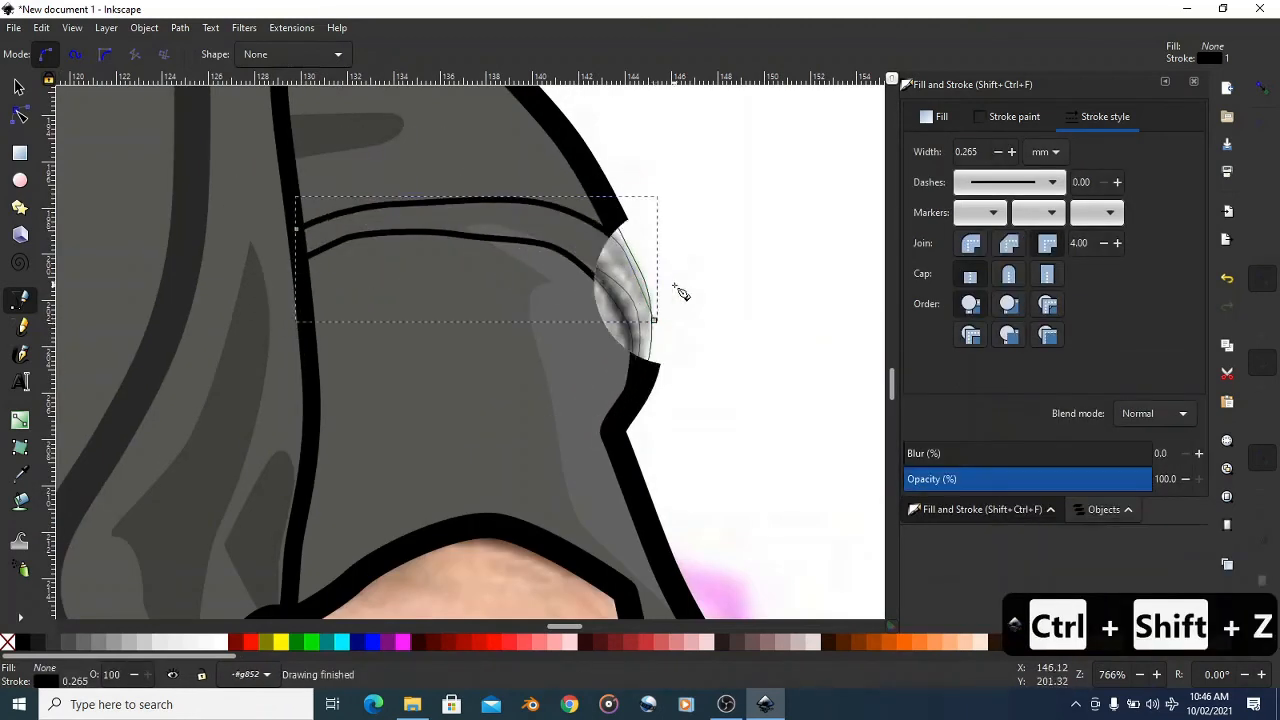
- Clear the selection and turn off XRay Mode so the whole jacket drawing is shown without the lens
{"action": "scroll", "coordinate": [680, 291], "scroll_direction": "down", "scroll_amount": 4}
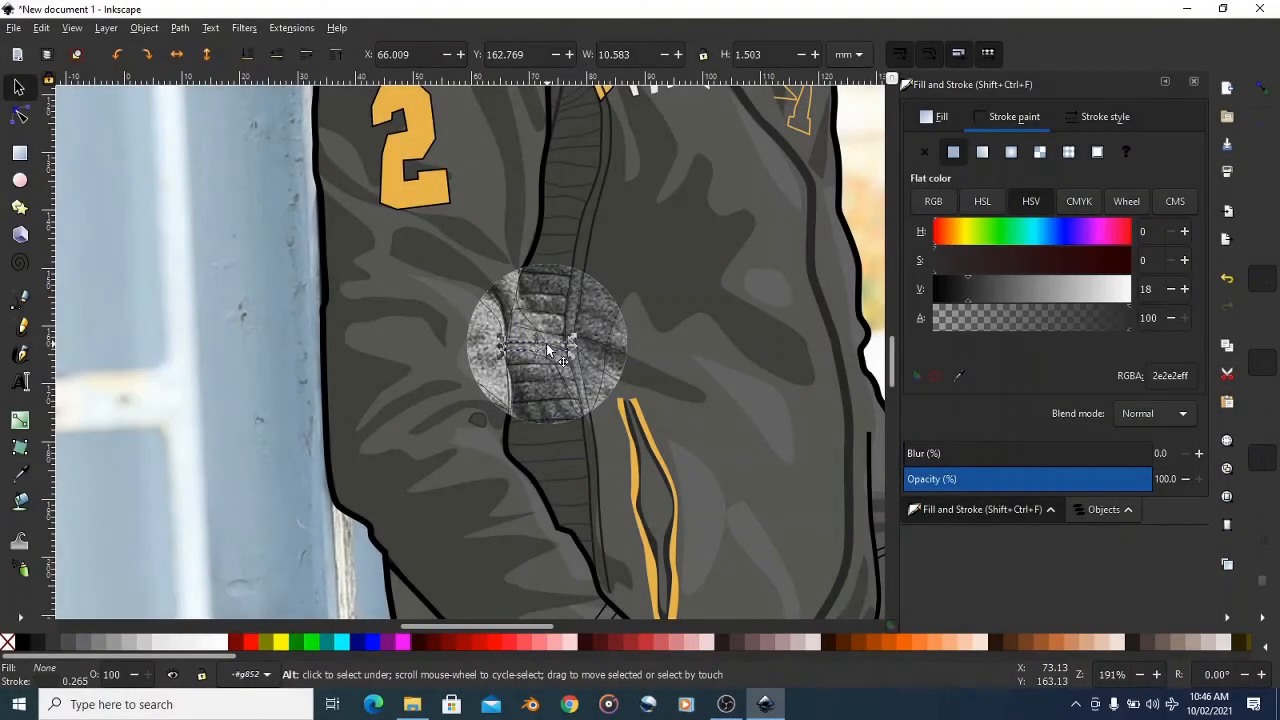
{"action": "left_click", "coordinate": [546, 343], "text": "alt"}
{"action": "key", "text": "Escape"}
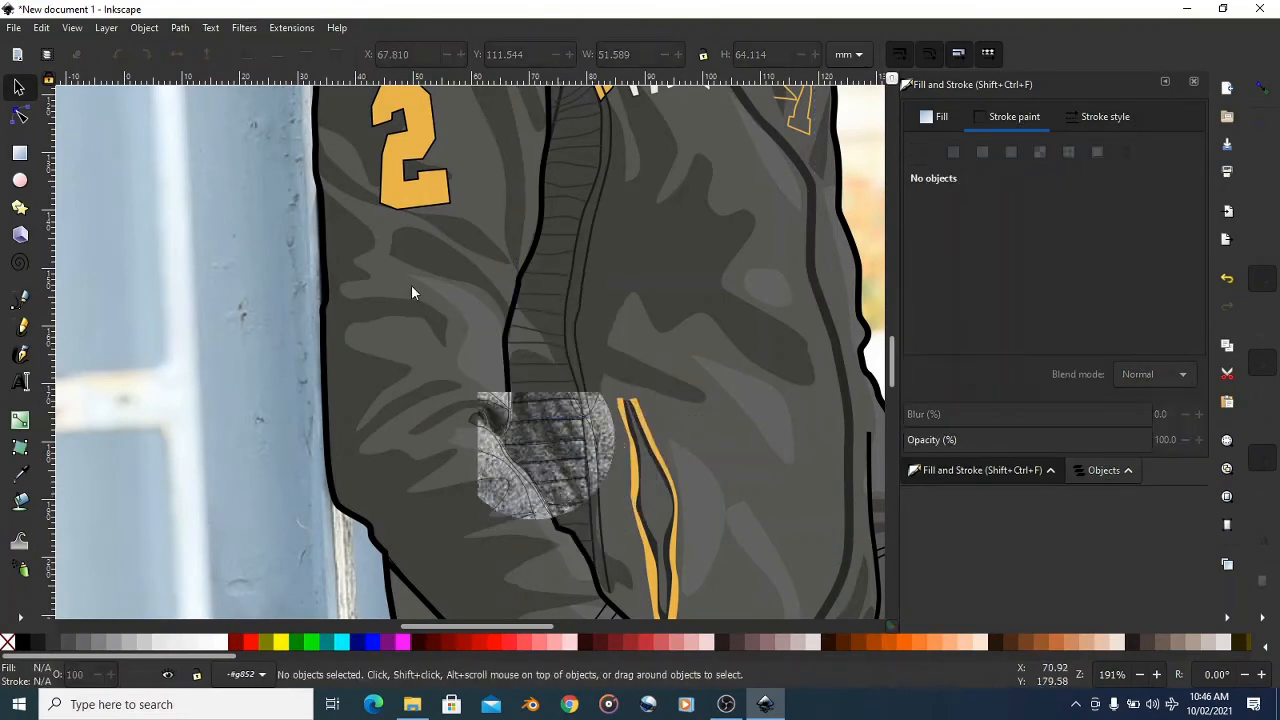
{"action": "left_click", "coordinate": [72, 27]}
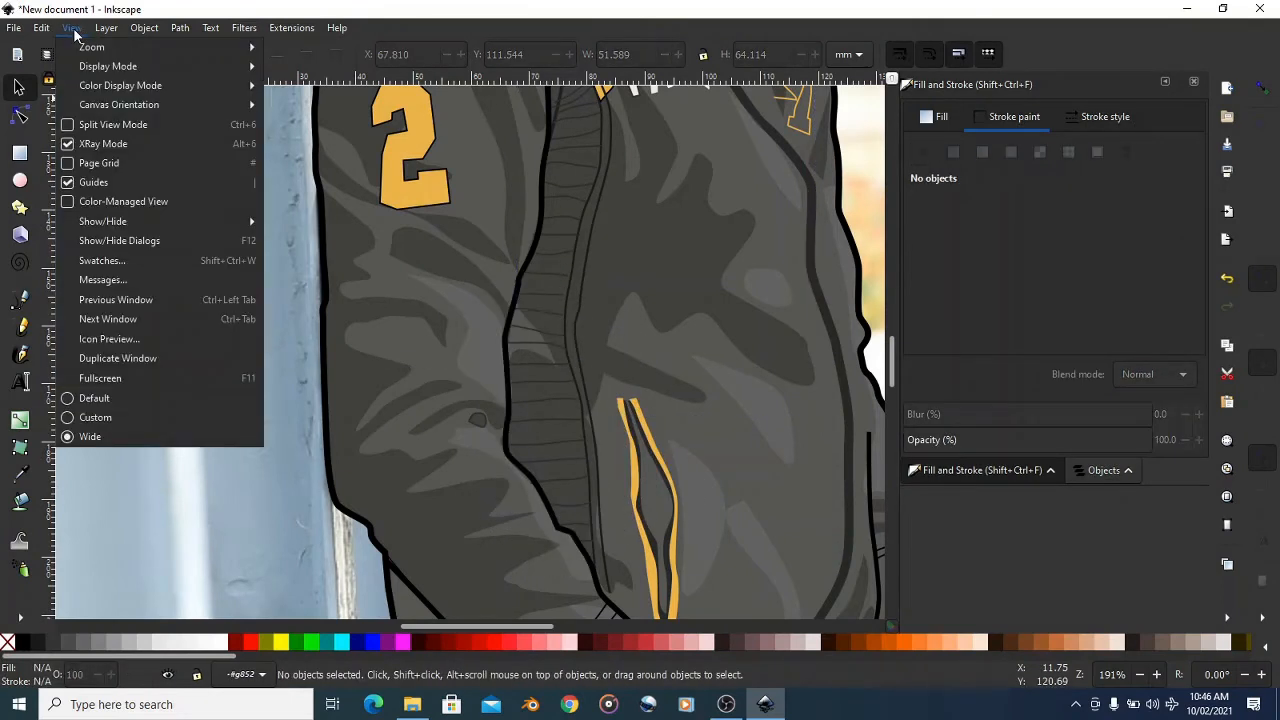
{"action": "left_click", "coordinate": [115, 146]}
- Darken the fill of the shadow shape over the lower ribbed side panel to 3a3a39, with value 23
{"action": "left_click", "coordinate": [565, 365]}
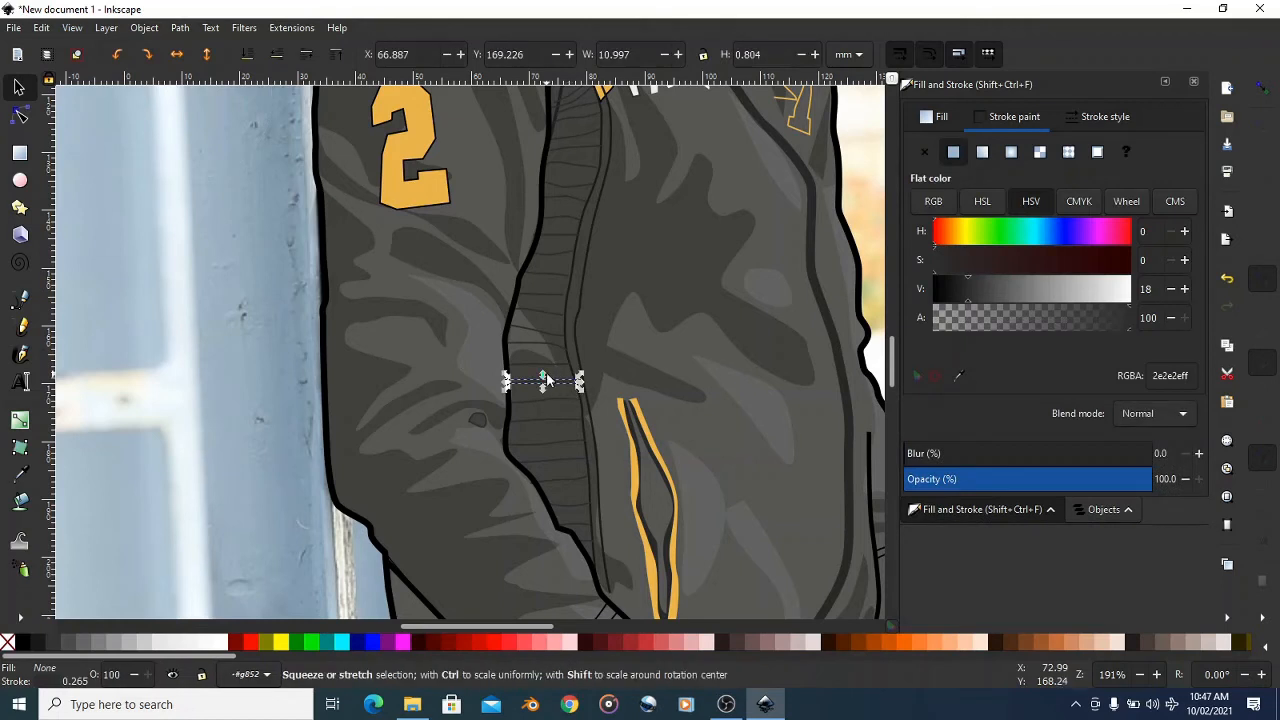
{"action": "left_click", "coordinate": [535, 366]}
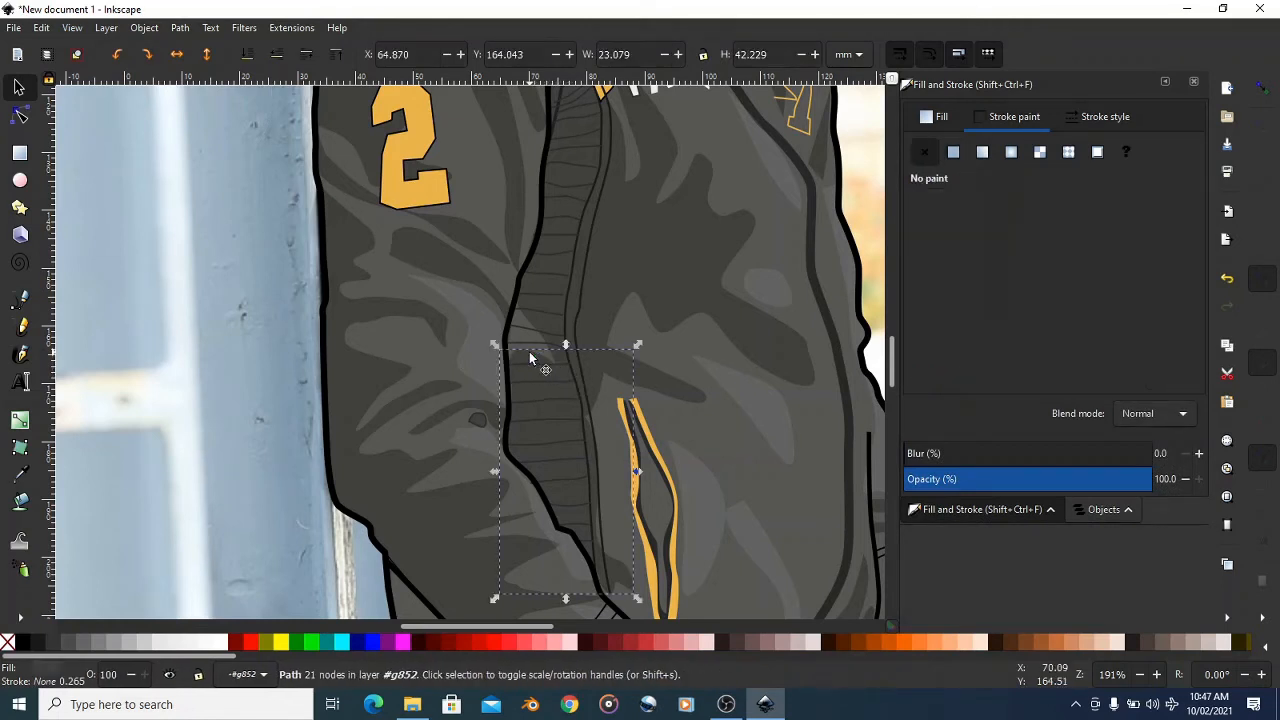
{"action": "left_click", "coordinate": [940, 117]}
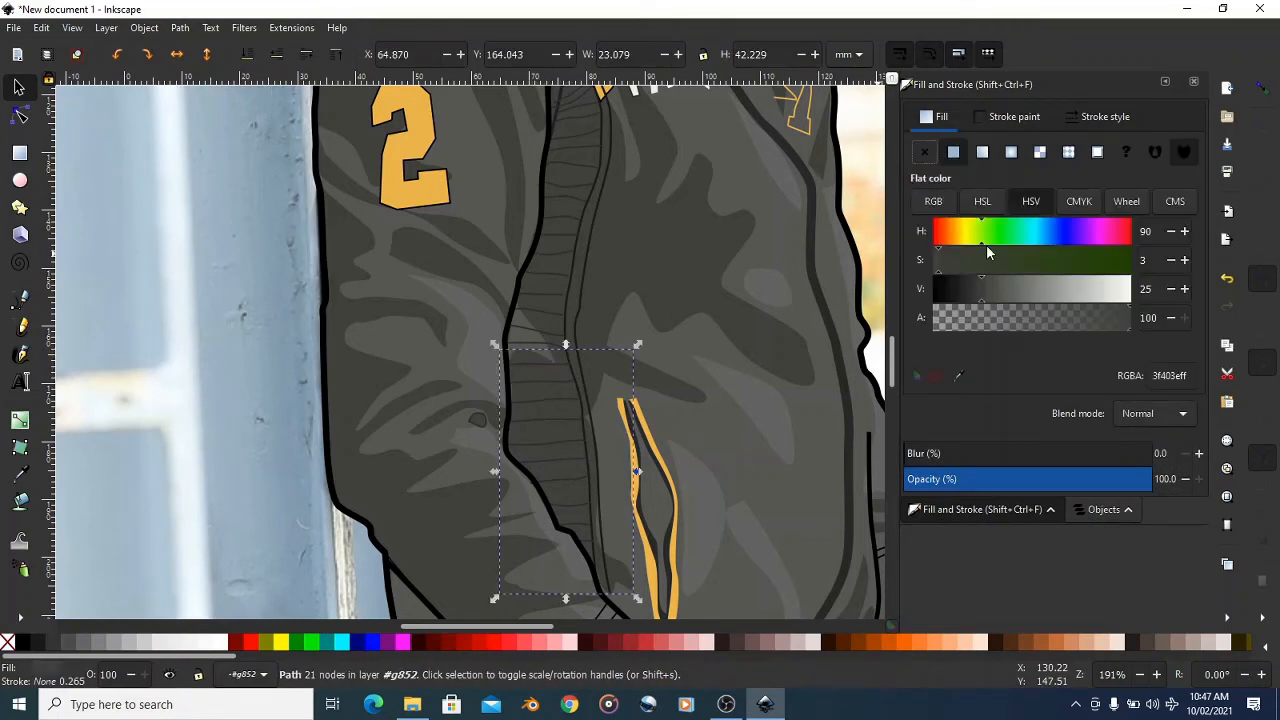
{"action": "left_click_drag", "start_coordinate": [984, 290], "coordinate": [978, 294]}
{"action": "scroll", "coordinate": [561, 284], "scroll_direction": "down", "scroll_amount": 3}
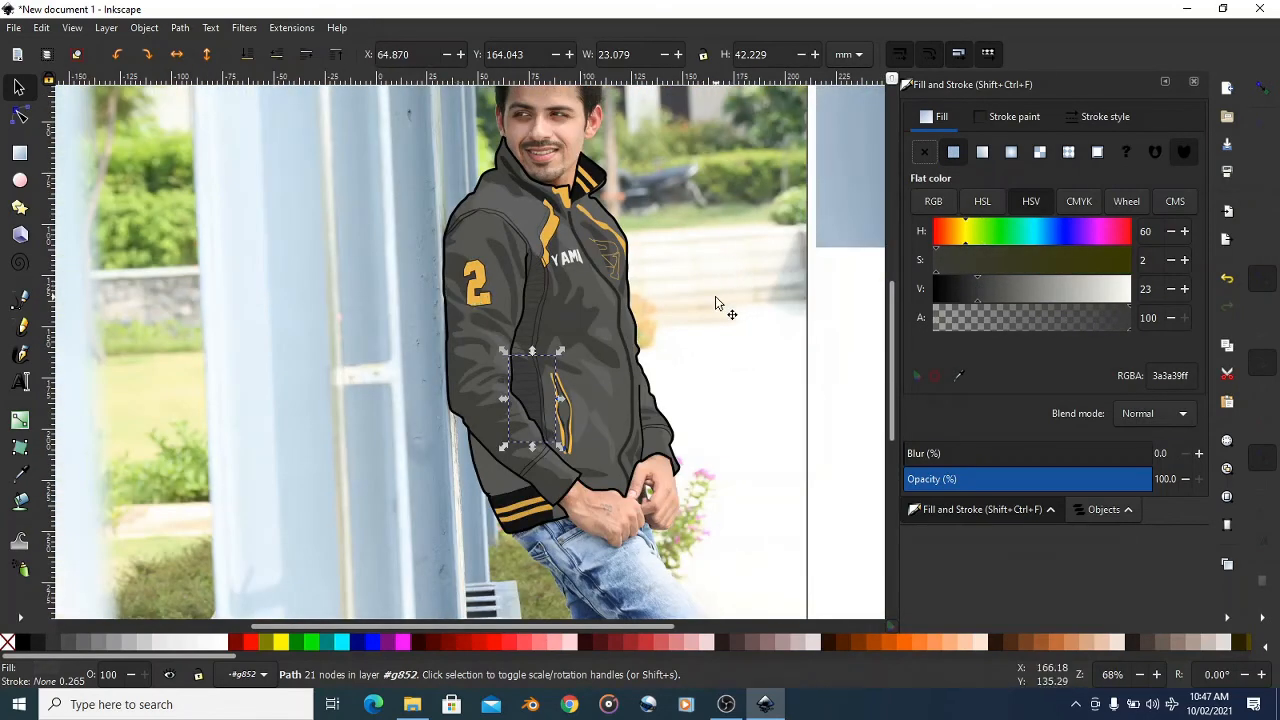
{"action": "scroll", "coordinate": [690, 297], "scroll_direction": "down", "scroll_amount": 1}
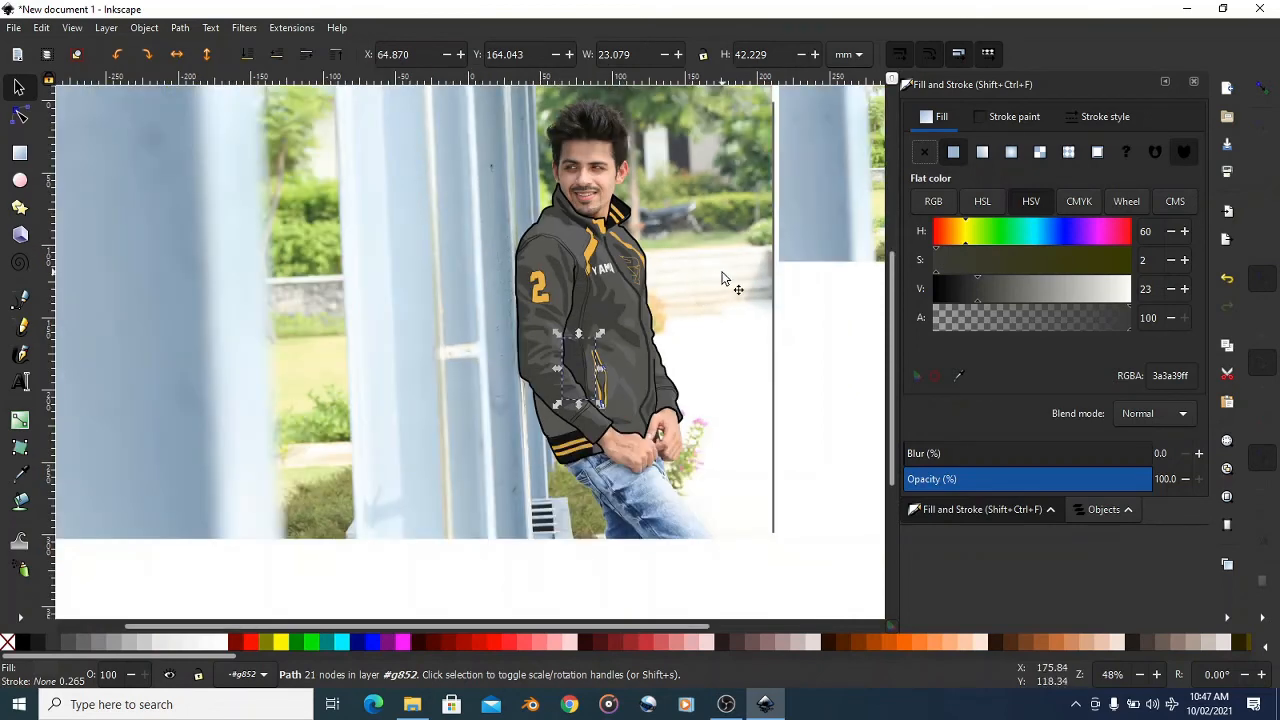
- Give the shoulder highlight a linear gradient fading to transparent from the outer shoulder towards the chest, and set its opacity to 39.4%
{"action": "scroll", "coordinate": [663, 271], "scroll_direction": "up", "scroll_amount": 4}
{"action": "left_click", "coordinate": [540, 222]}
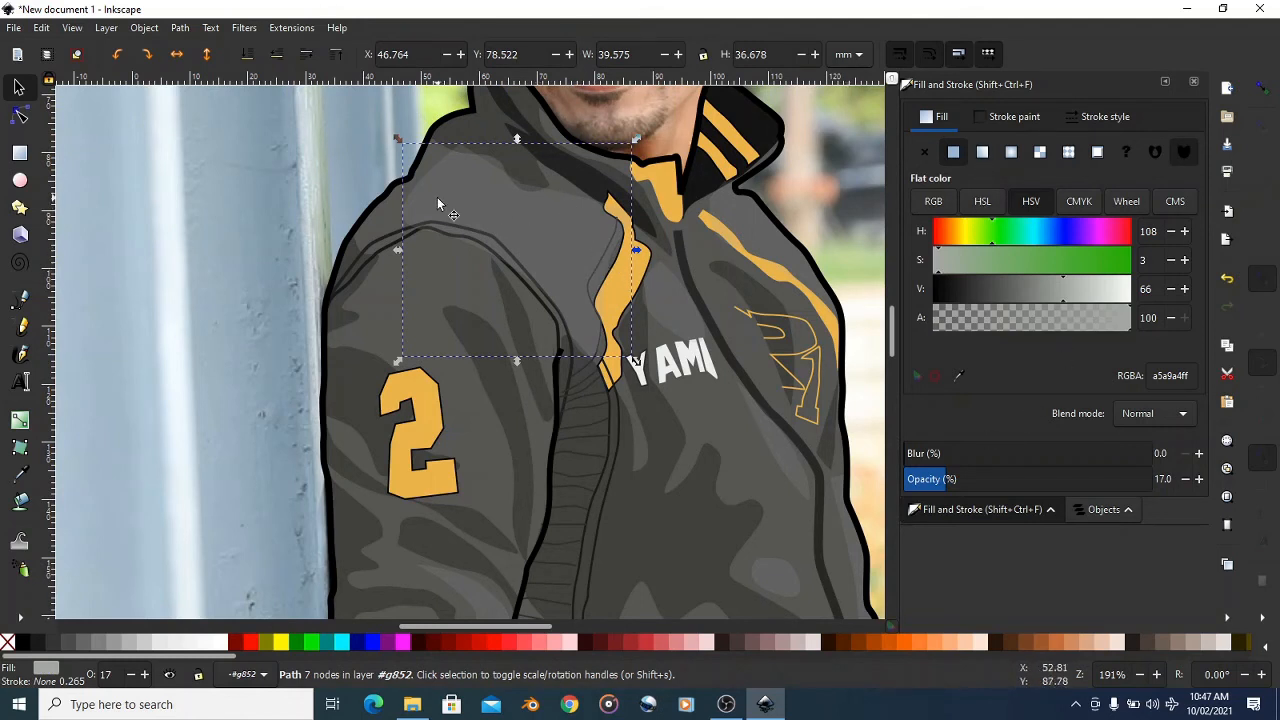
{"action": "key", "text": "g"}
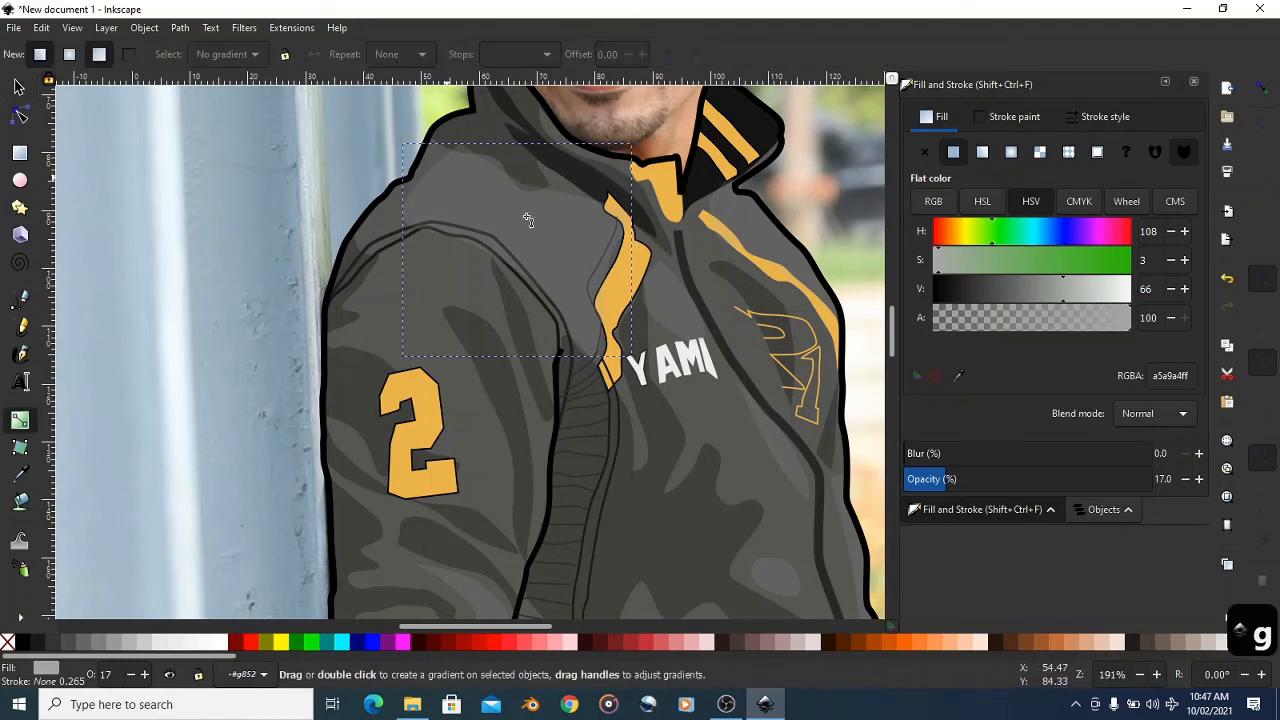
{"action": "mouse_move", "coordinate": [446, 178]}
{"action": "left_mouse_down"}
{"action": "mouse_move", "coordinate": [596, 272]}
{"action": "mouse_move", "coordinate": [551, 263]}
{"action": "mouse_move", "coordinate": [565, 264]}
{"action": "left_mouse_up"}
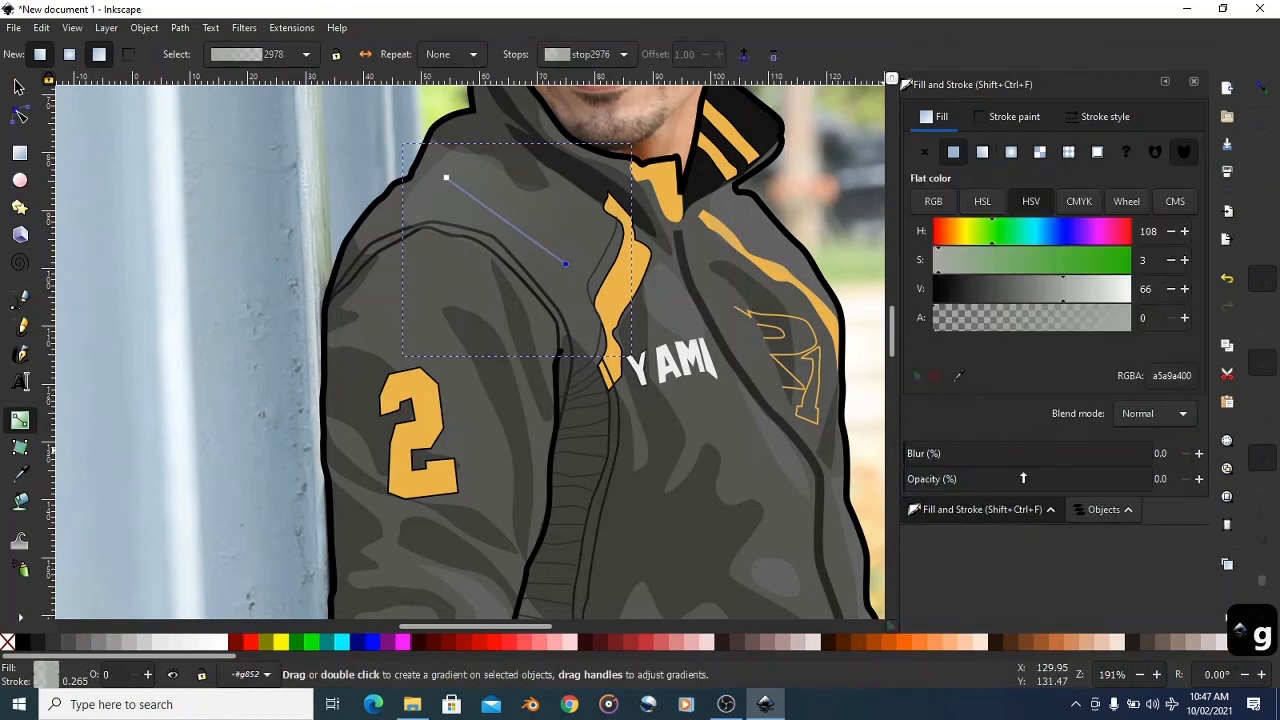
{"action": "left_click", "coordinate": [15, 87]}
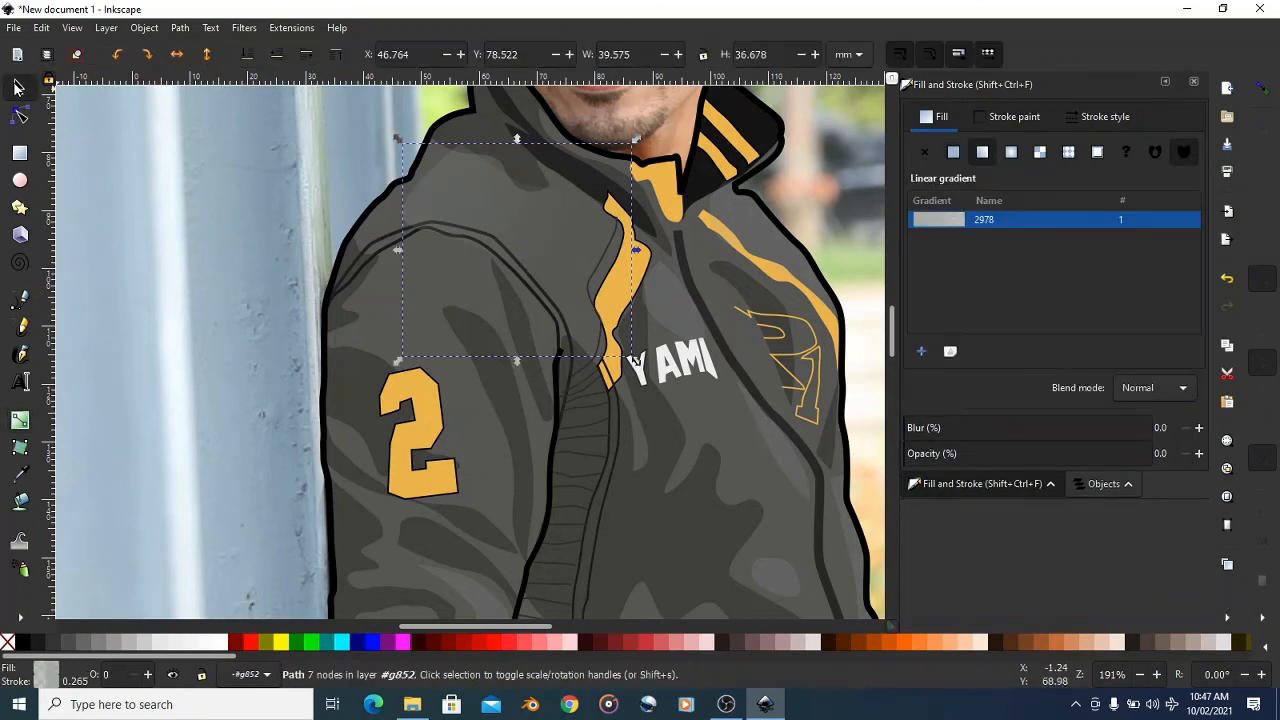
{"action": "left_click", "coordinate": [477, 203]}
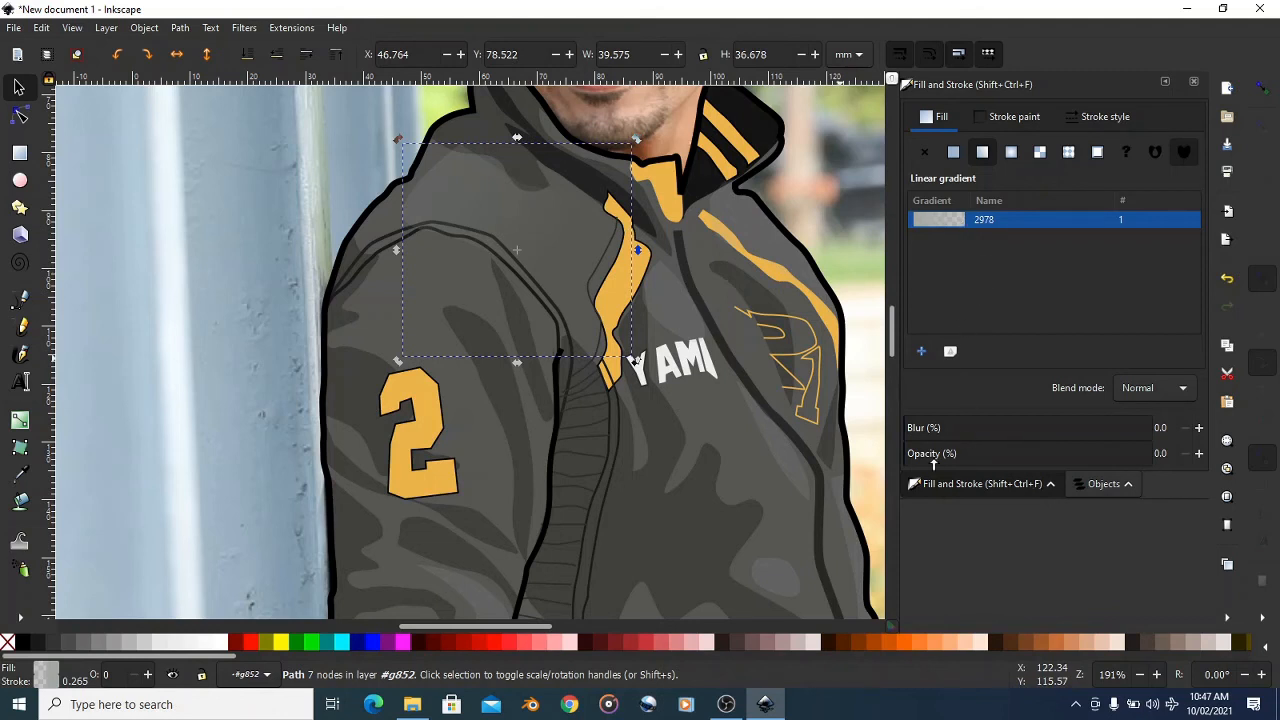
{"action": "left_click_drag", "start_coordinate": [928, 455], "coordinate": [1001, 453]}
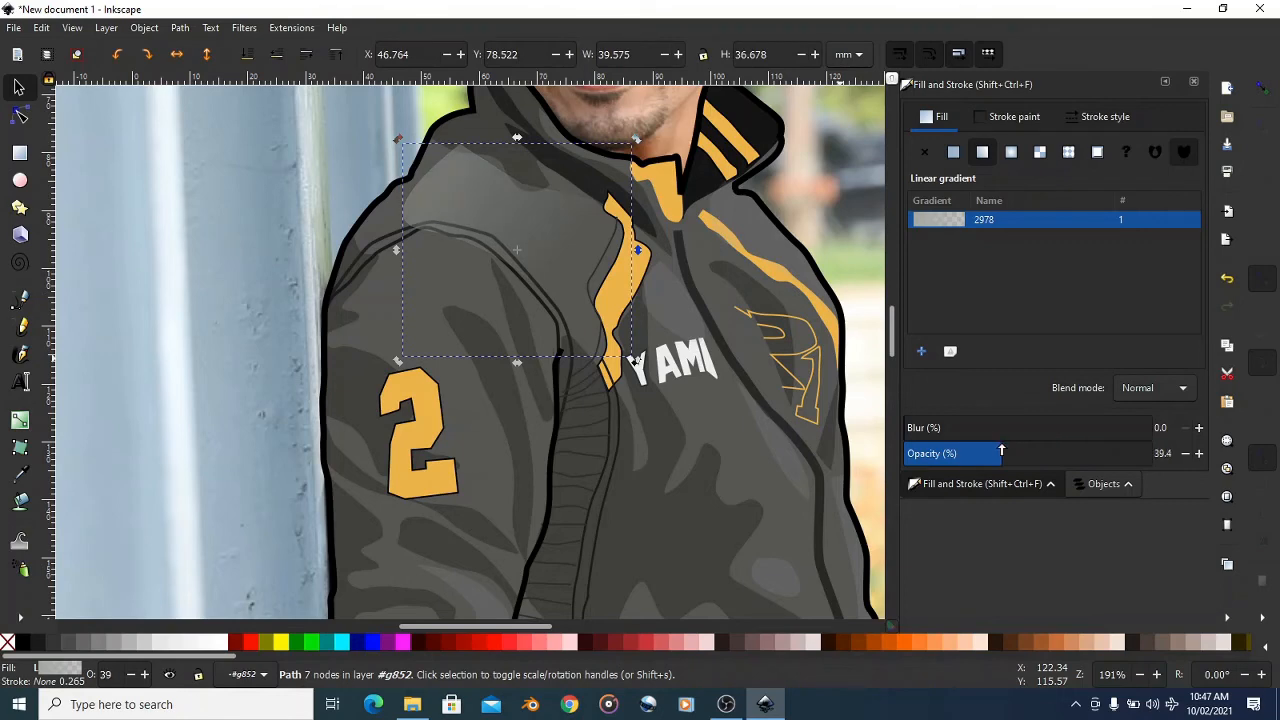
- Apply a linear gradient to the large dark shadow shape on the jacket's chest, fading to transparent from the side panel towards the zipper
{"action": "scroll", "coordinate": [518, 228], "scroll_direction": "down", "scroll_amount": 3}
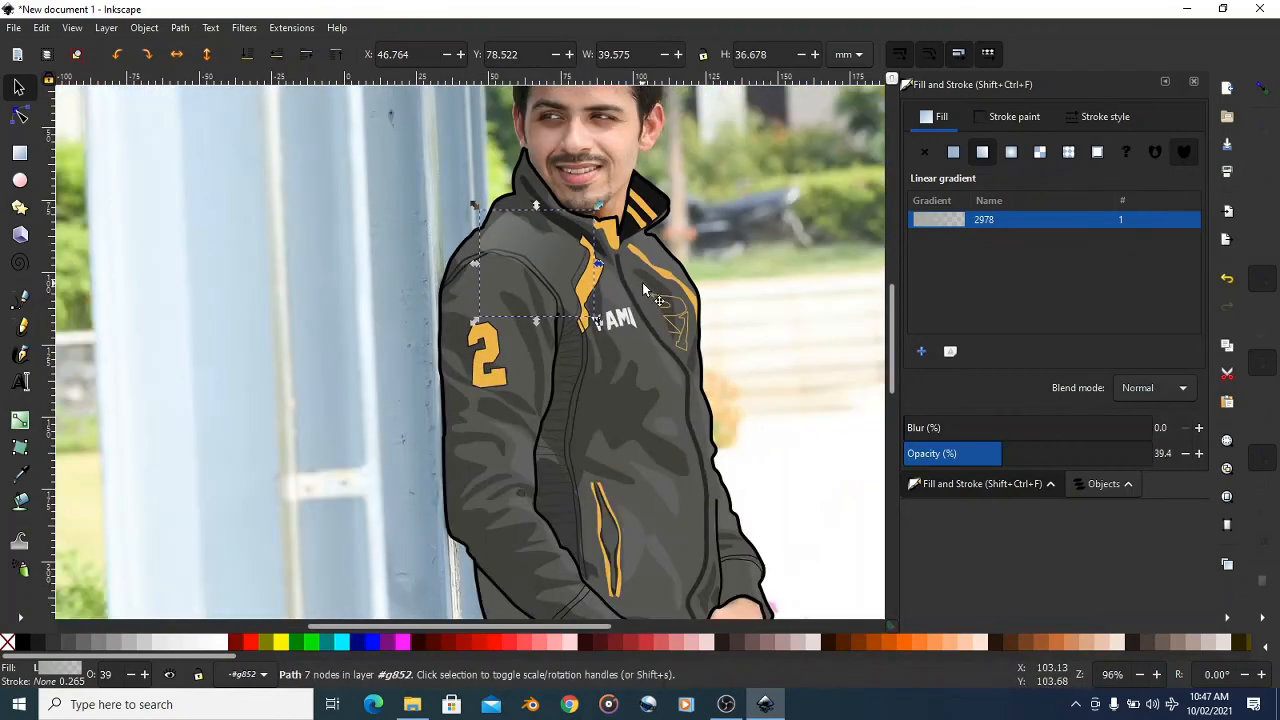
{"action": "left_click", "coordinate": [642, 282], "text": "ctrl"}
{"action": "scroll", "coordinate": [314, 265], "scroll_direction": "down", "scroll_amount": 1}
{"action": "left_click", "coordinate": [543, 323], "text": "ctrl"}
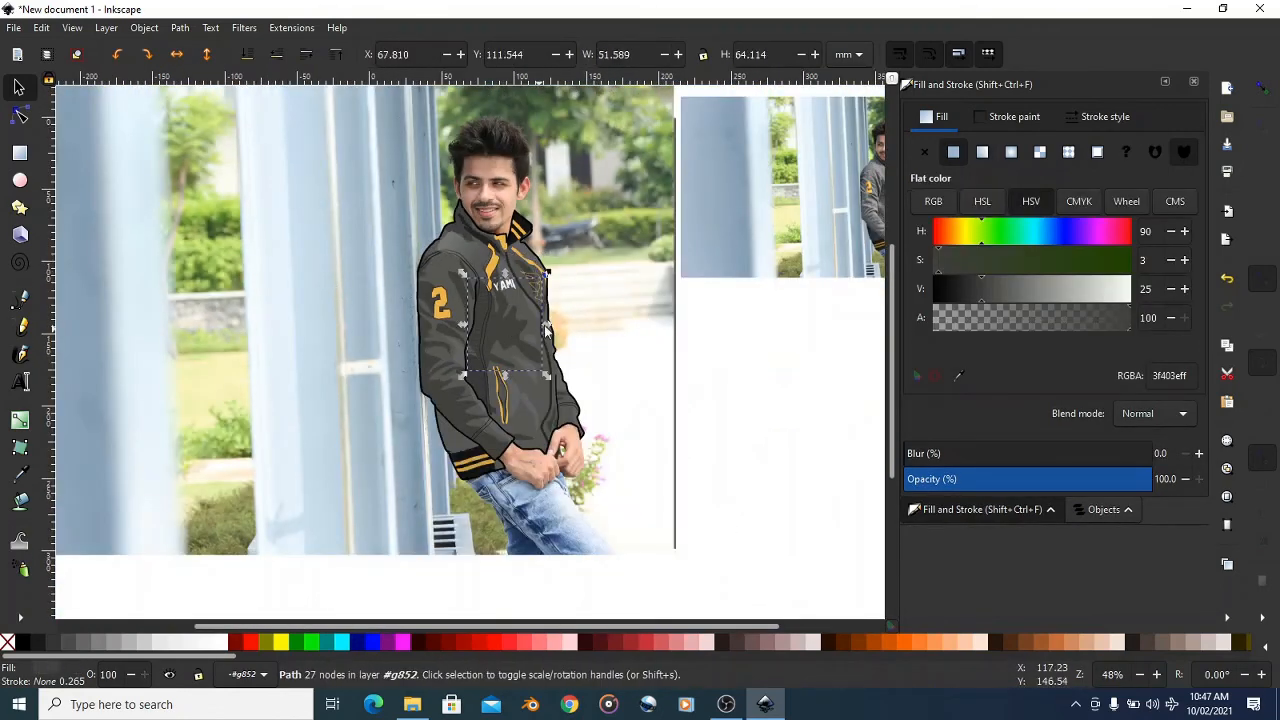
{"action": "scroll", "coordinate": [570, 310], "scroll_direction": "down", "scroll_amount": 2}
{"action": "scroll", "coordinate": [540, 295], "scroll_direction": "up", "scroll_amount": 2}
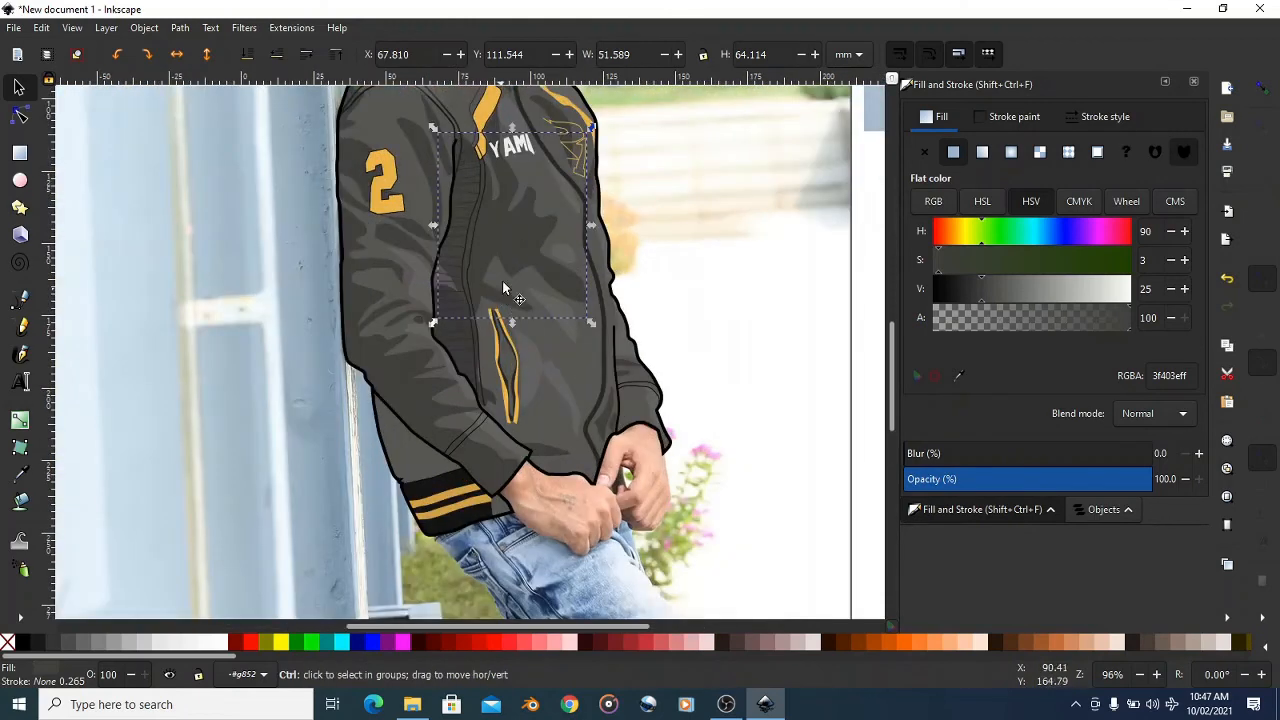
{"action": "scroll", "coordinate": [509, 250], "scroll_direction": "up", "scroll_amount": 2}
{"action": "scroll", "coordinate": [512, 258], "scroll_direction": "up", "scroll_amount": 2}
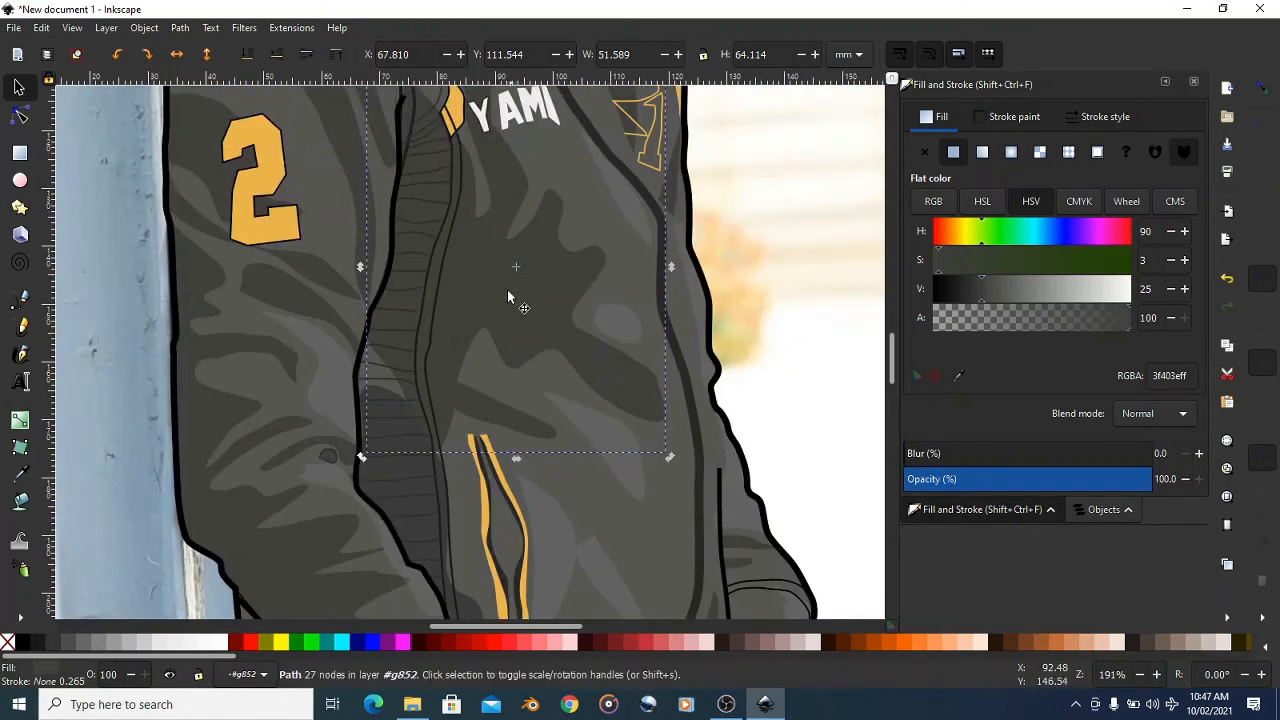
{"action": "key", "text": "g"}
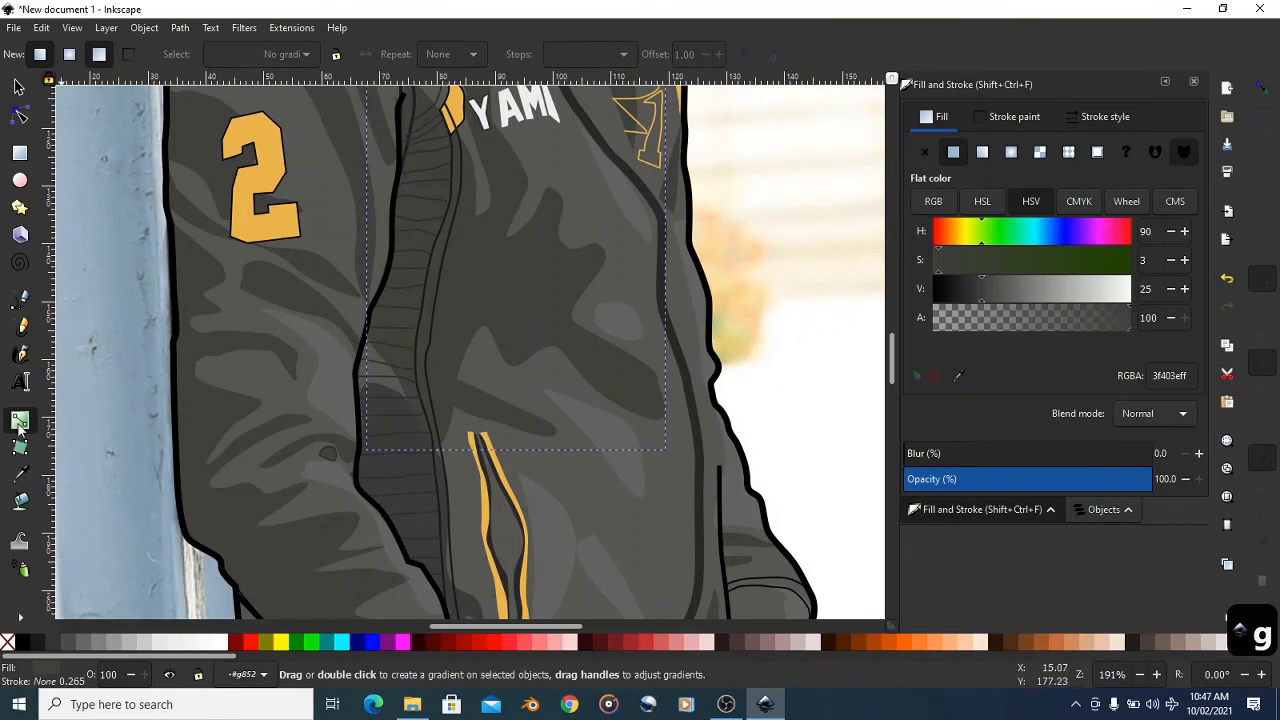
{"action": "left_click_drag", "start_coordinate": [456, 280], "coordinate": [598, 339]}
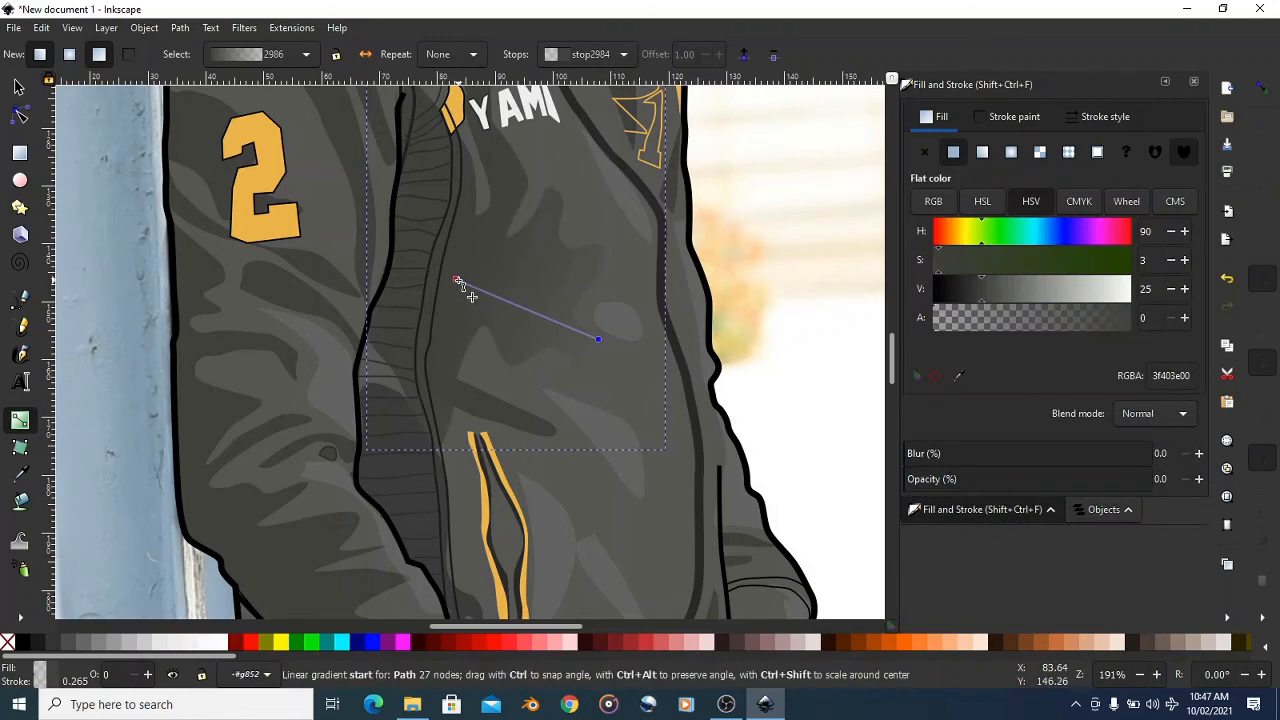
- Lengthen the chest shadow's gradient so it runs from the ribbed side panel to beyond the jacket's front edge
{"action": "left_click_drag", "start_coordinate": [456, 280], "coordinate": [407, 233]}
{"action": "left_click_drag", "start_coordinate": [598, 339], "coordinate": [716, 381]}
{"action": "scroll", "coordinate": [645, 418], "scroll_direction": "down", "scroll_amount": 2, "text": "ctrl"}
{"action": "scroll", "coordinate": [566, 390], "scroll_direction": "up", "scroll_amount": 1, "text": "ctrl"}
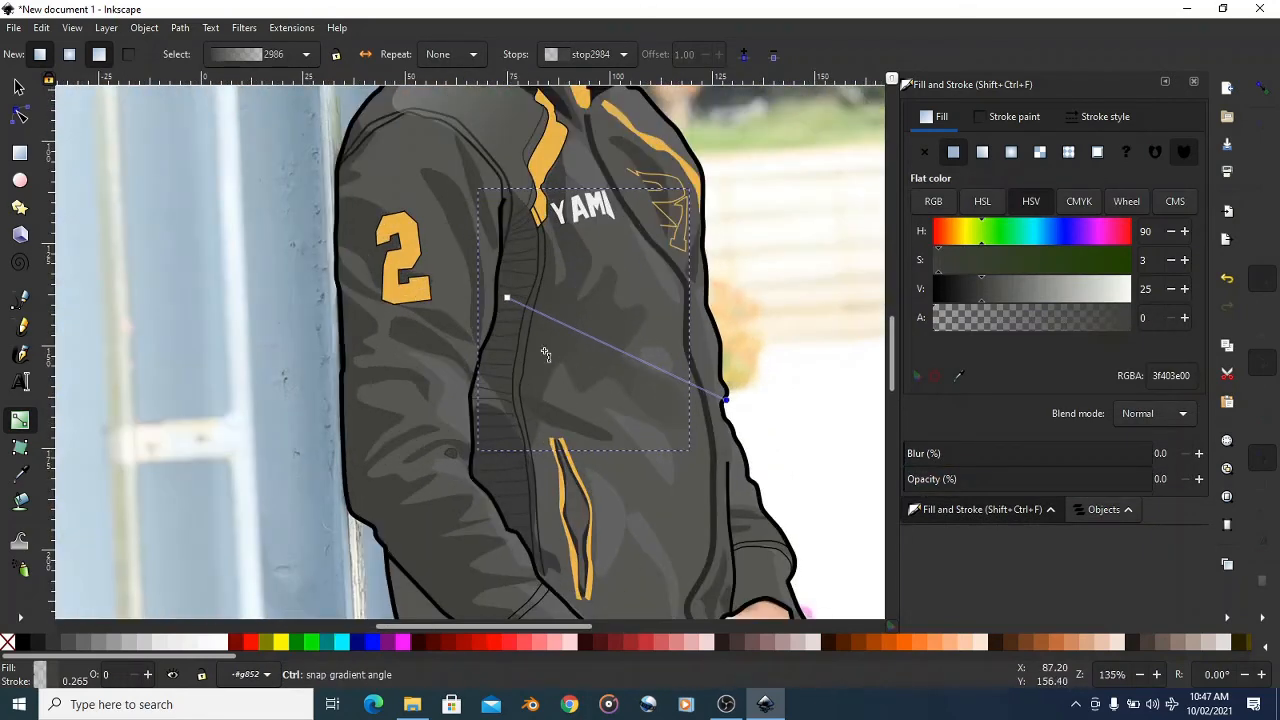
- Darken the opaque start stop of the chest shadow's gradient to 353534, with value 21
{"action": "left_click", "coordinate": [510, 299]}
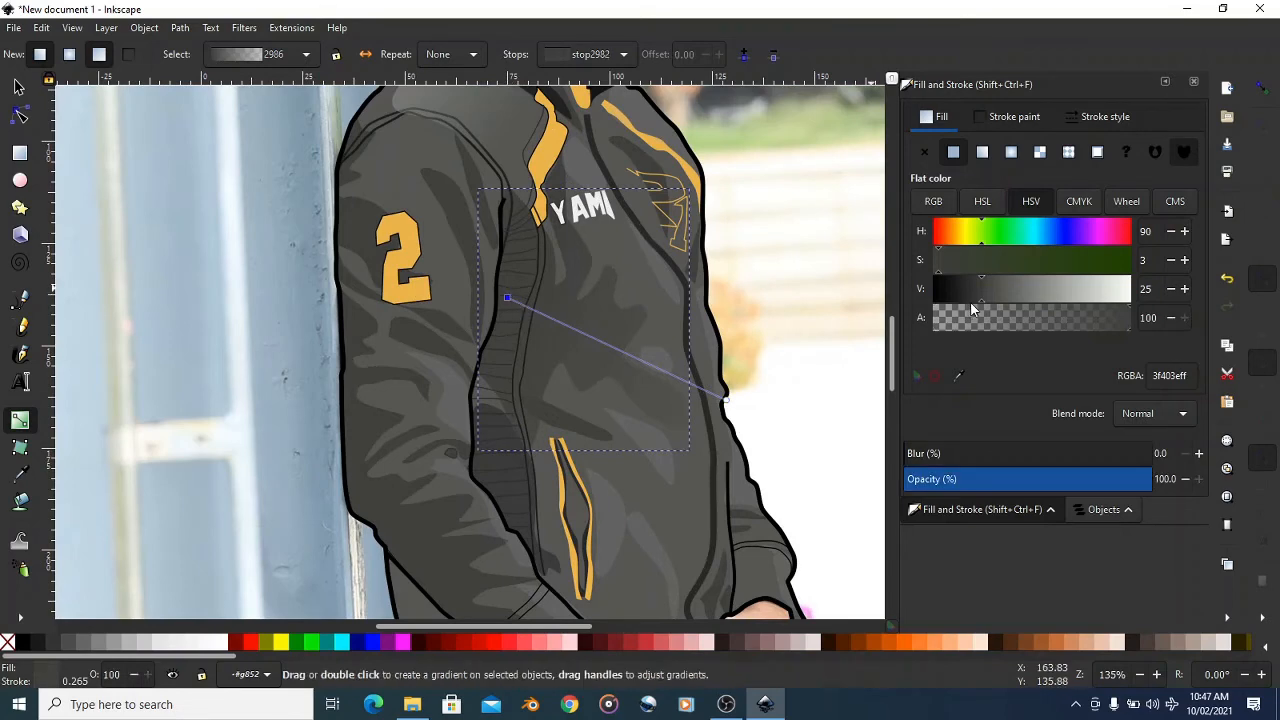
{"action": "left_click_drag", "start_coordinate": [981, 296], "coordinate": [974, 295]}
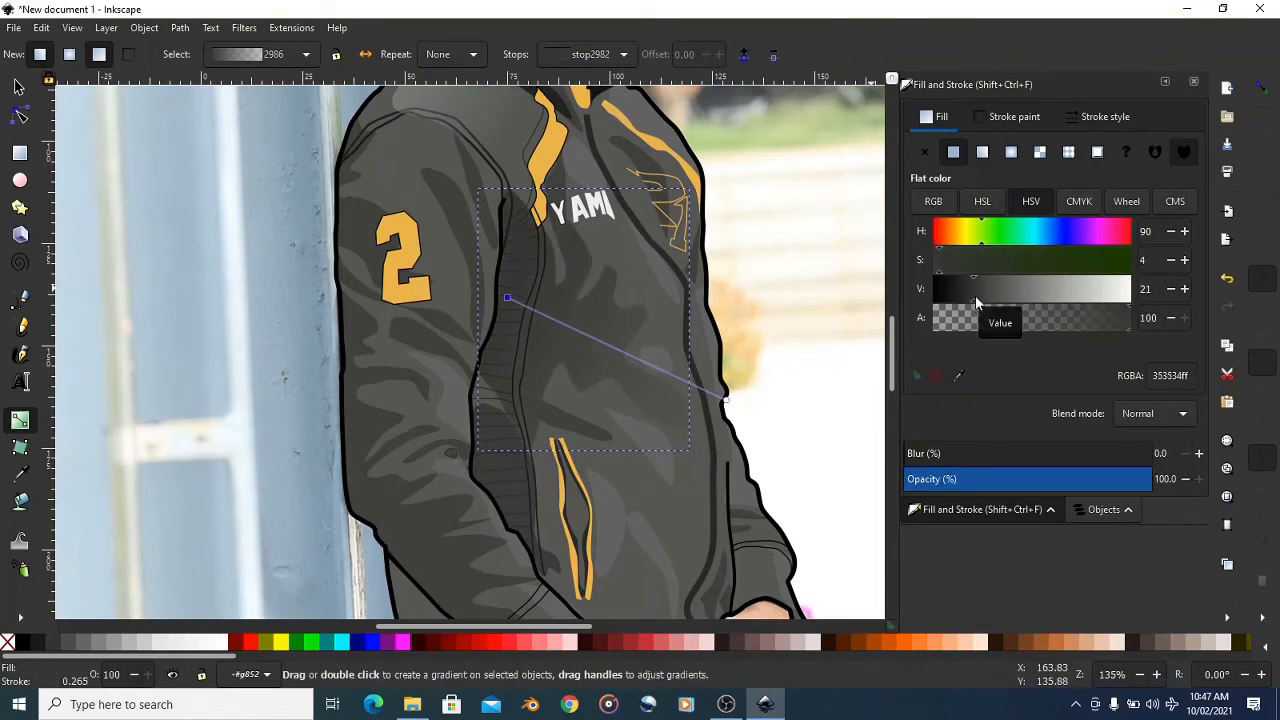
{"action": "scroll", "coordinate": [600, 295], "scroll_direction": "down", "scroll_amount": 2, "text": "ctrl"}
{"action": "left_click", "coordinate": [607, 360]}
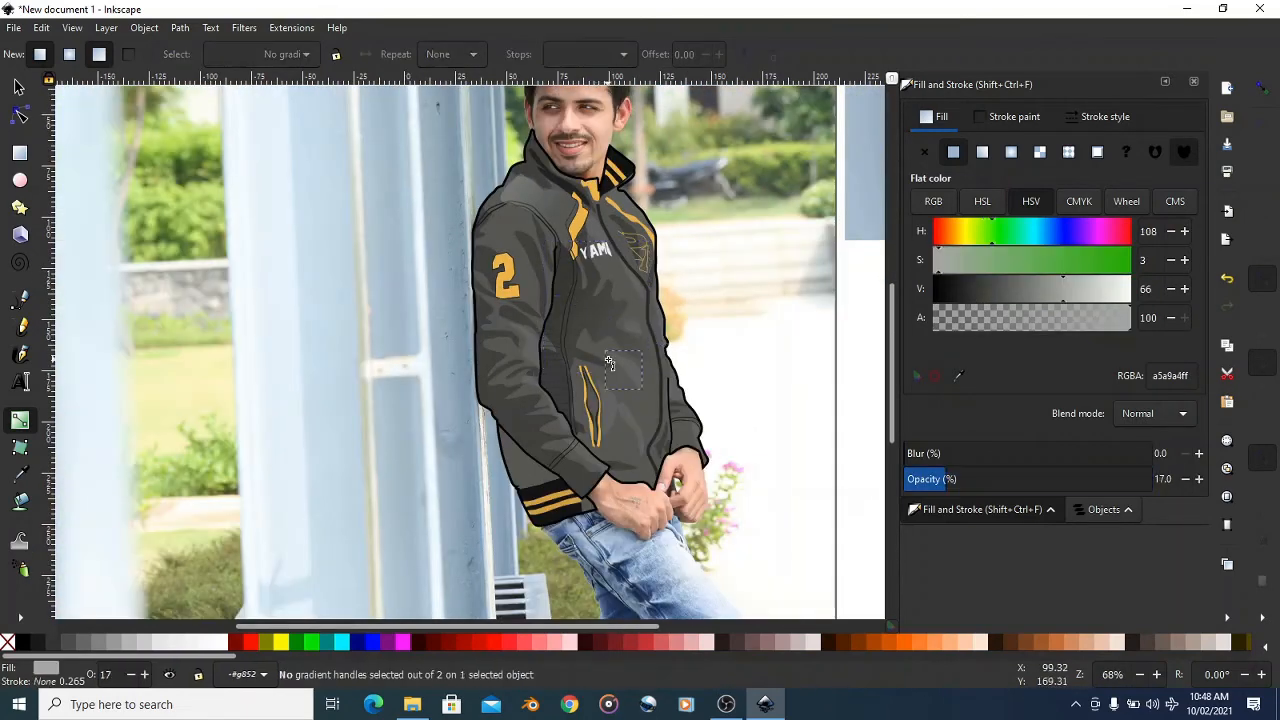
{"action": "scroll", "coordinate": [530, 315], "scroll_direction": "down", "scroll_amount": 1, "text": "ctrl"}
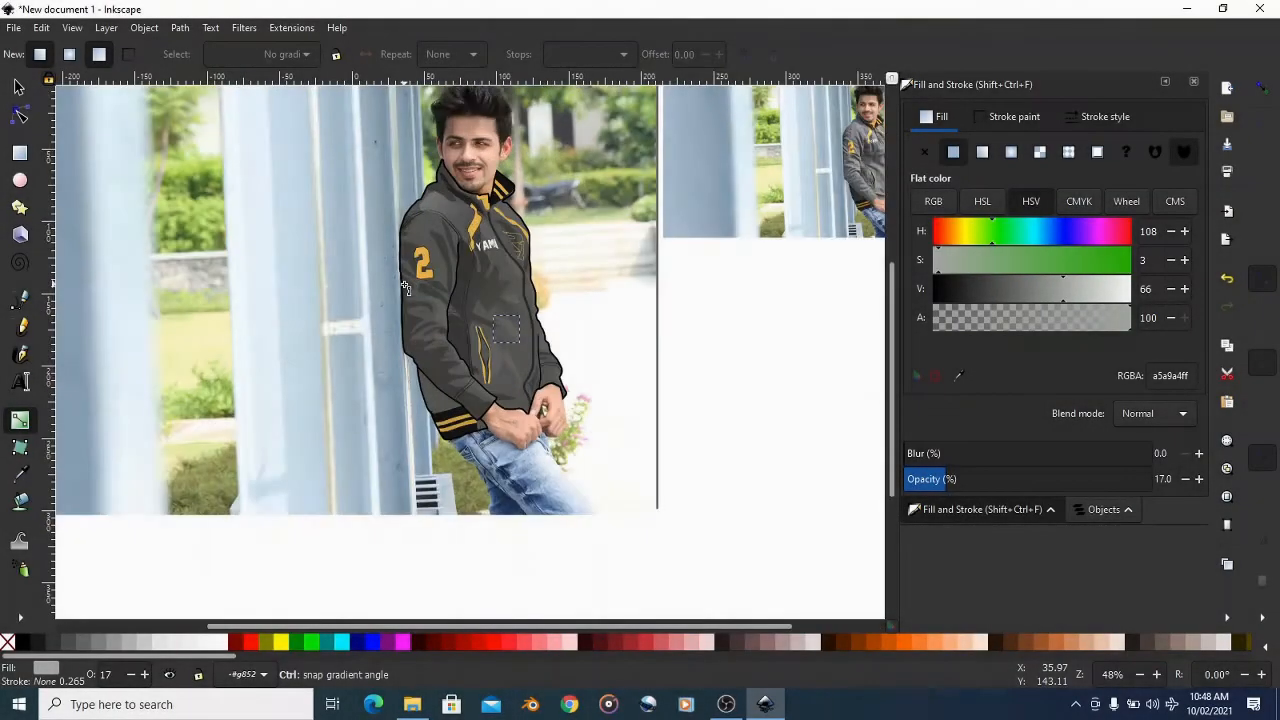
{"action": "scroll", "coordinate": [410, 285], "scroll_direction": "up", "scroll_amount": 1, "text": "ctrl"}
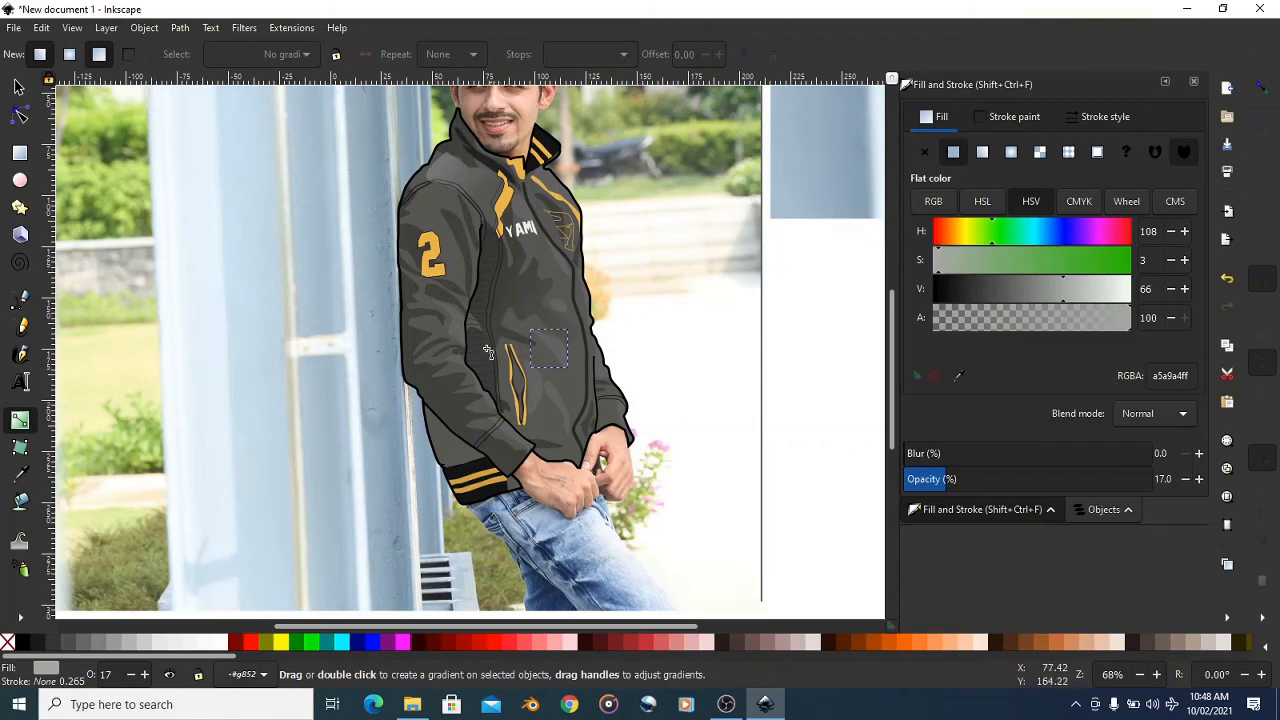
{"action": "scroll", "coordinate": [430, 405], "scroll_direction": "up", "scroll_amount": 2}
{"action": "scroll", "coordinate": [430, 405], "scroll_direction": "down", "scroll_amount": 1, "text": "ctrl"}
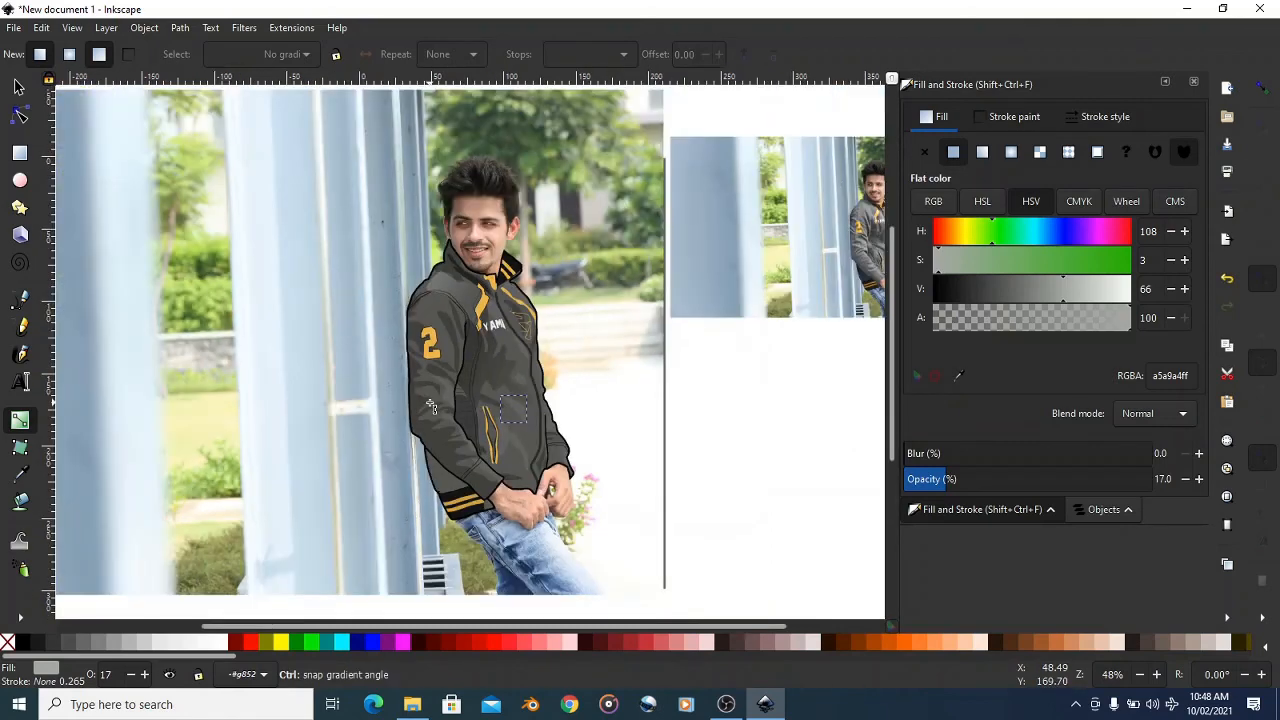
{"action": "scroll", "coordinate": [621, 325], "scroll_direction": "down", "scroll_amount": 1, "text": "ctrl"}
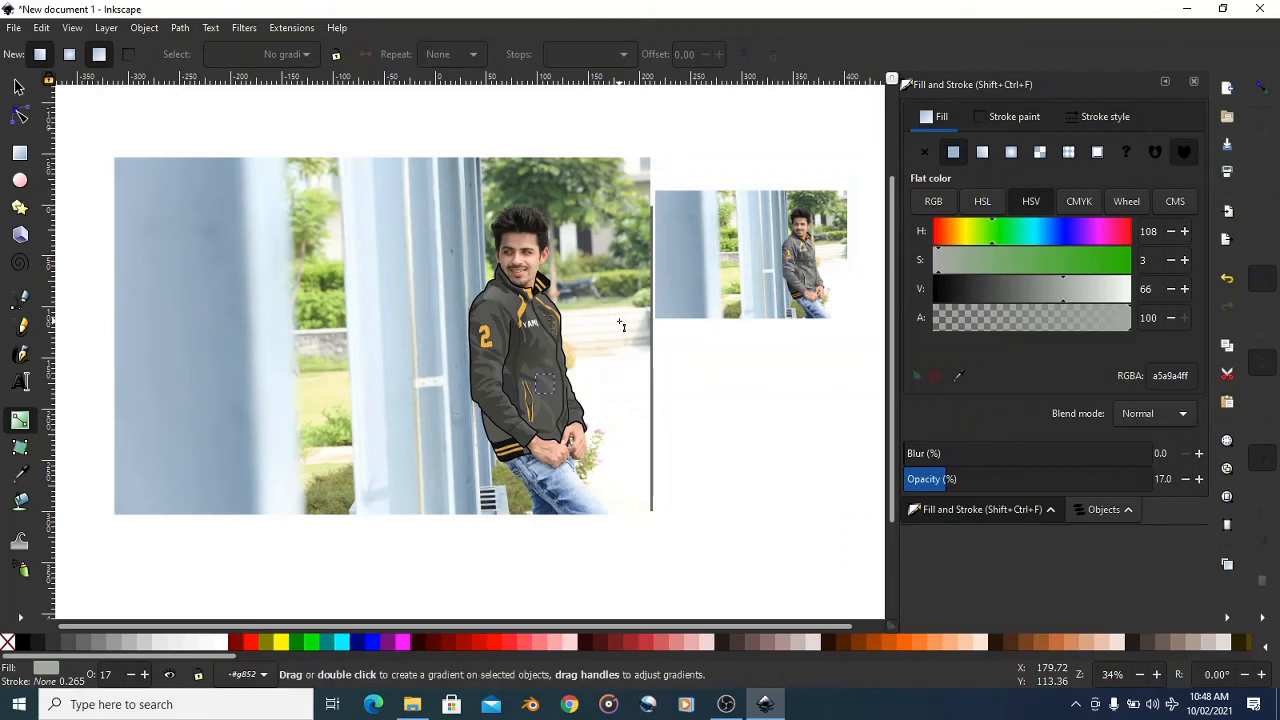
- Export the whole page as a PNG named jacket illustration in the Pictures folder
{"action": "left_click", "coordinate": [14, 27]}
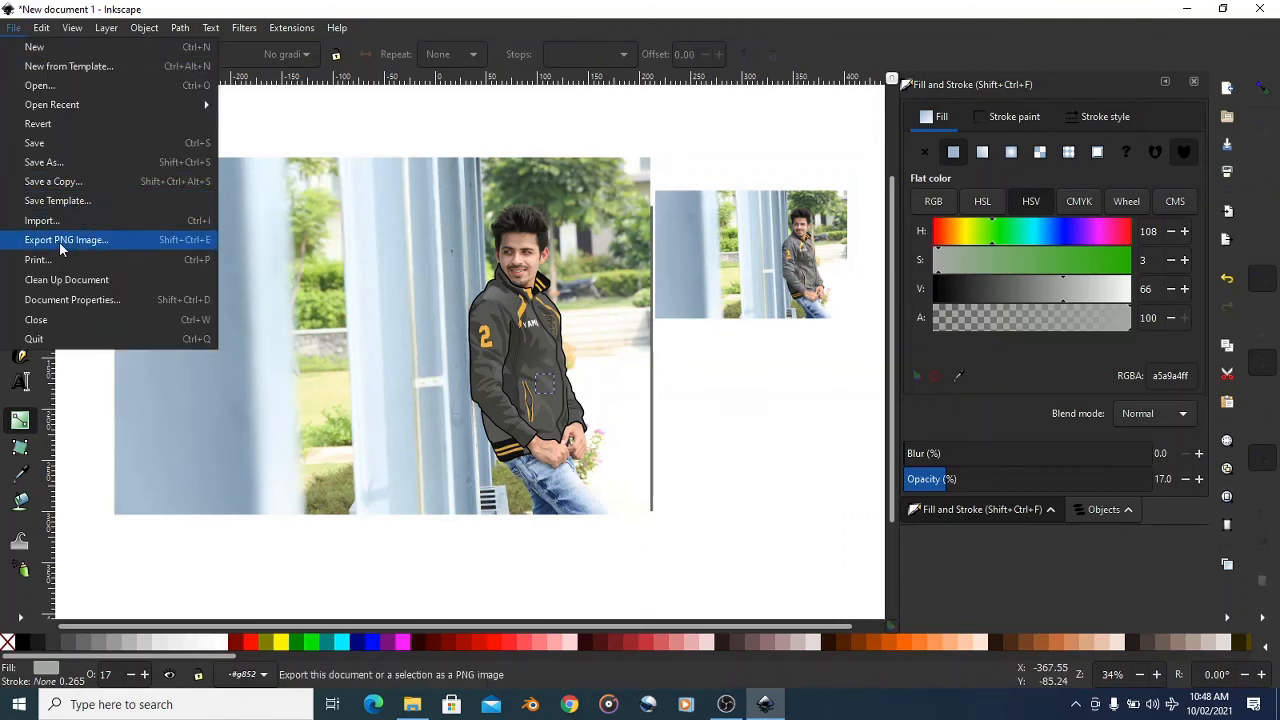
{"action": "left_click", "coordinate": [59, 241]}
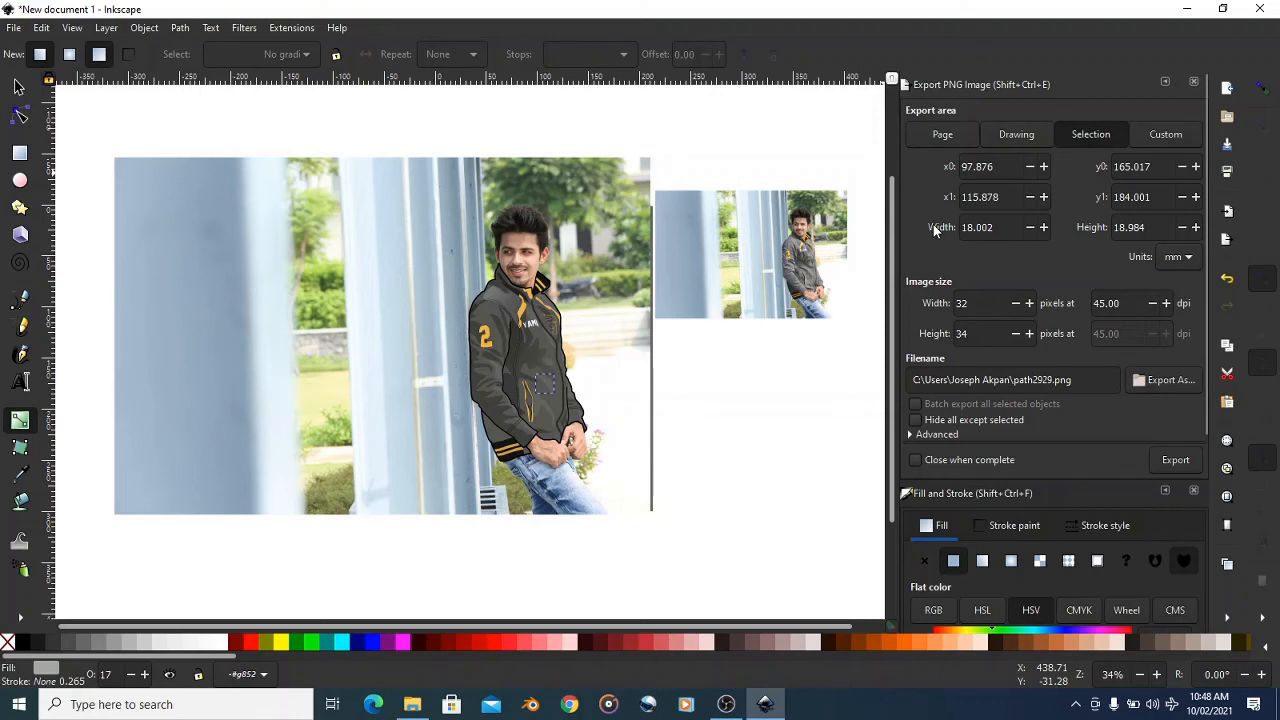
{"action": "left_click", "coordinate": [938, 137]}
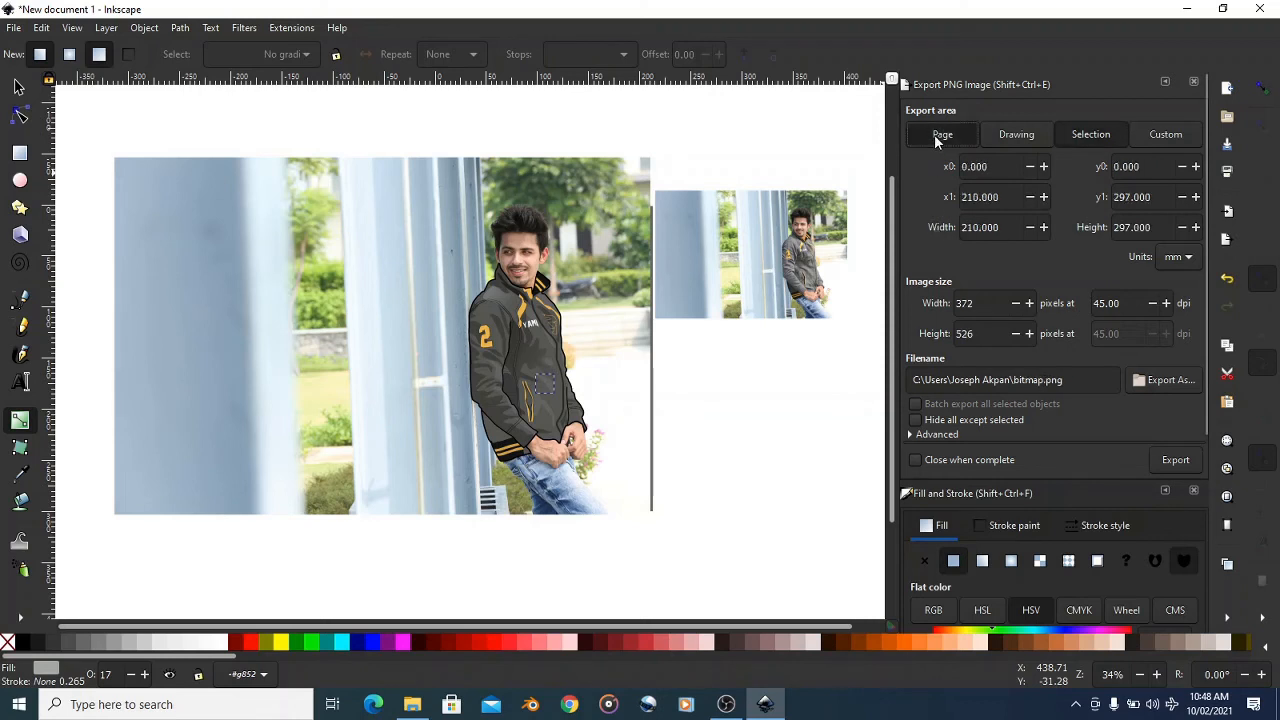
{"action": "left_click", "coordinate": [1163, 380]}
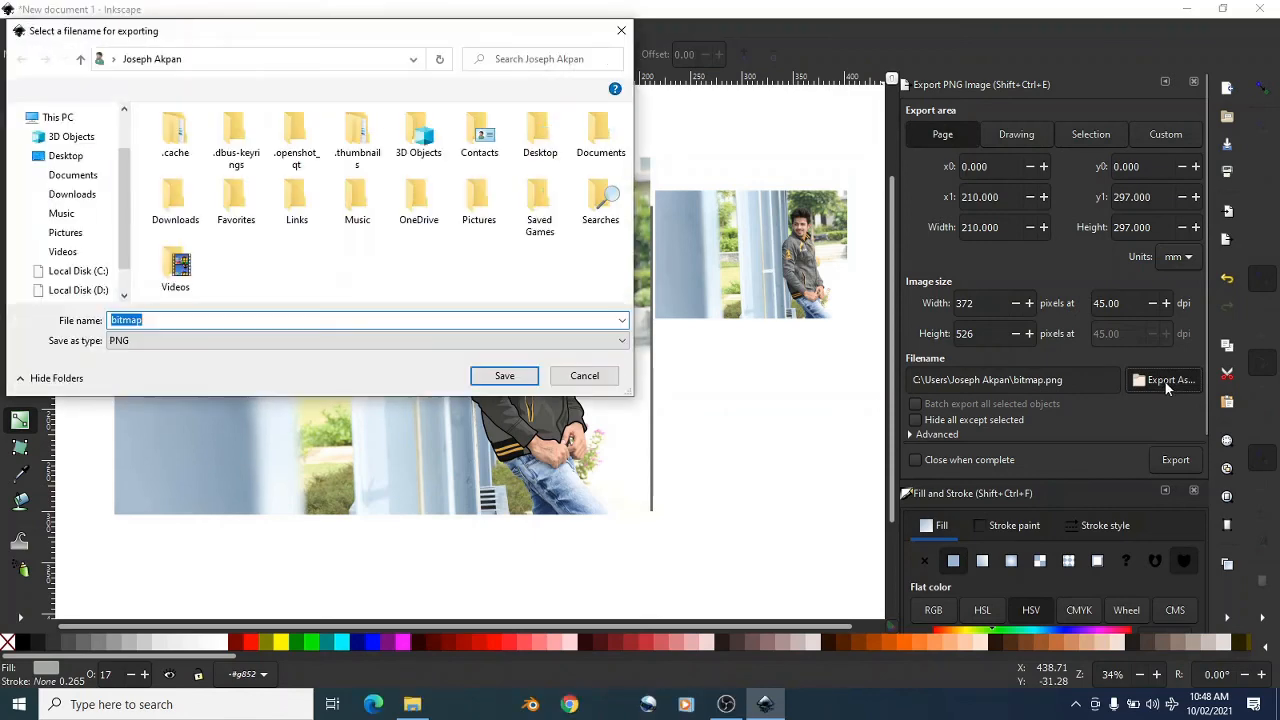
{"action": "scroll", "coordinate": [80, 241], "scroll_direction": "down", "scroll_amount": 3}
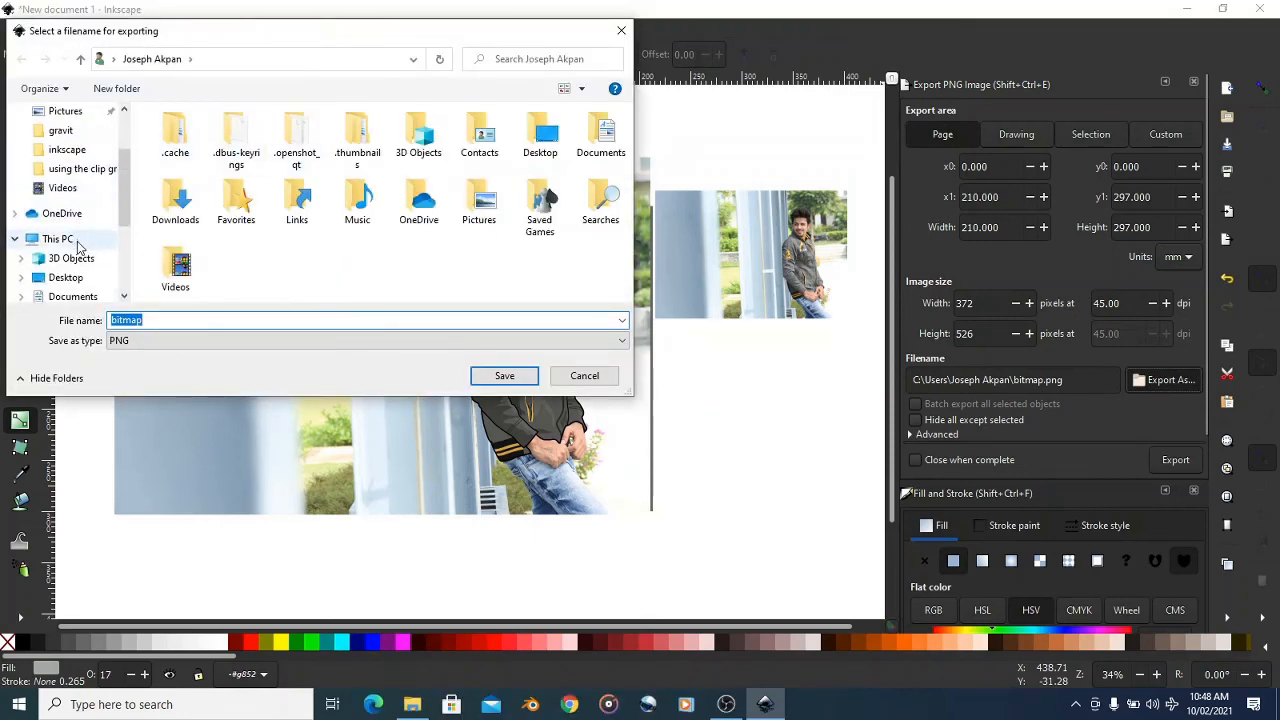
{"action": "left_click", "coordinate": [70, 278]}
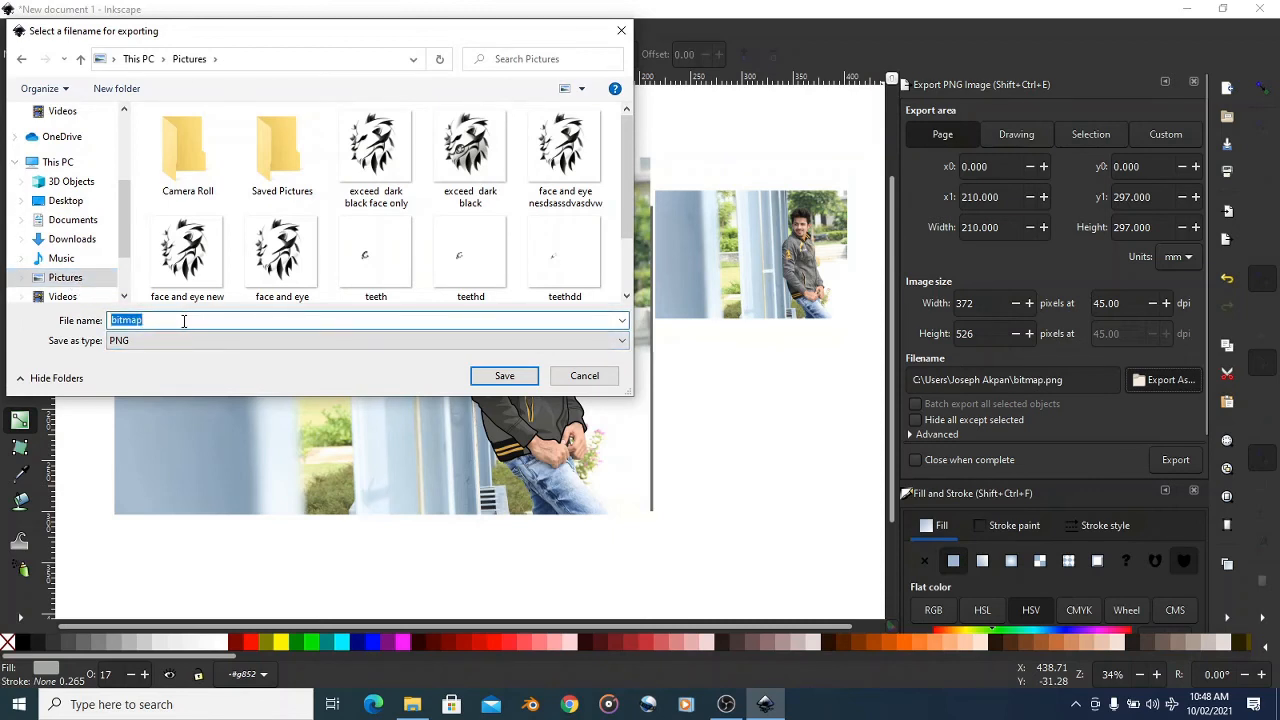
{"action": "type", "text": "jack"}
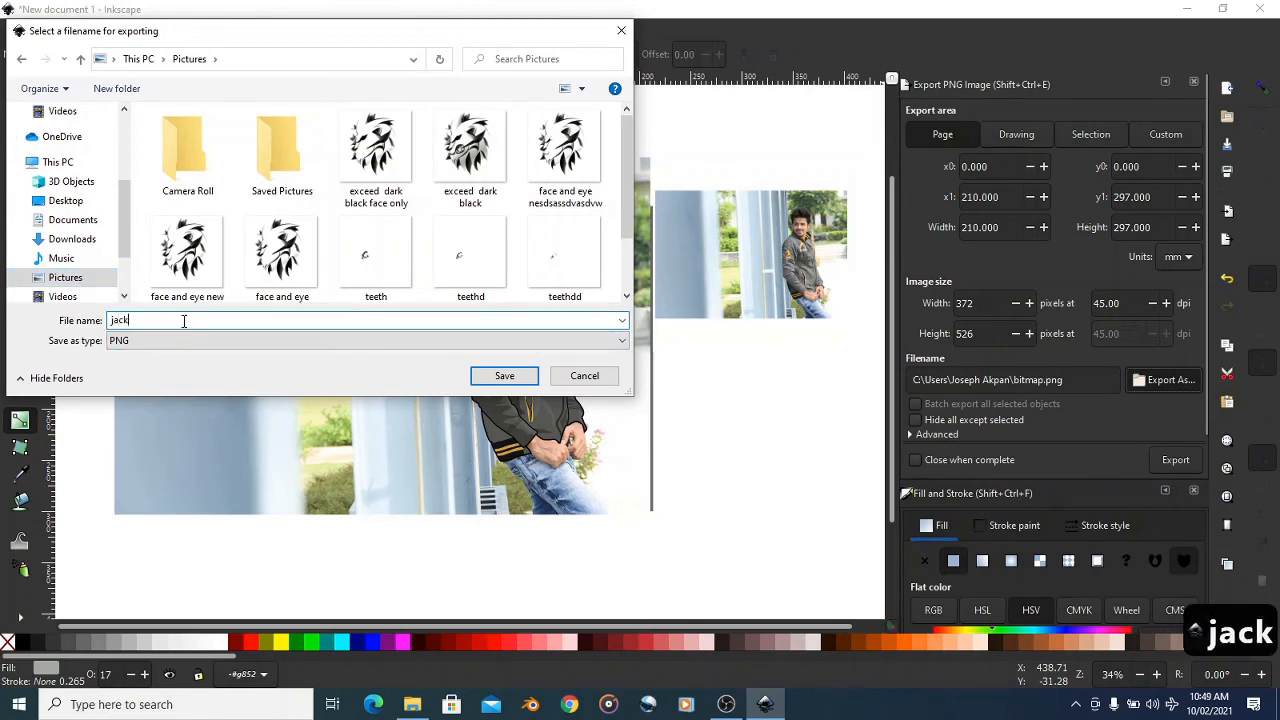
{"action": "type", "text": "et illustration"}
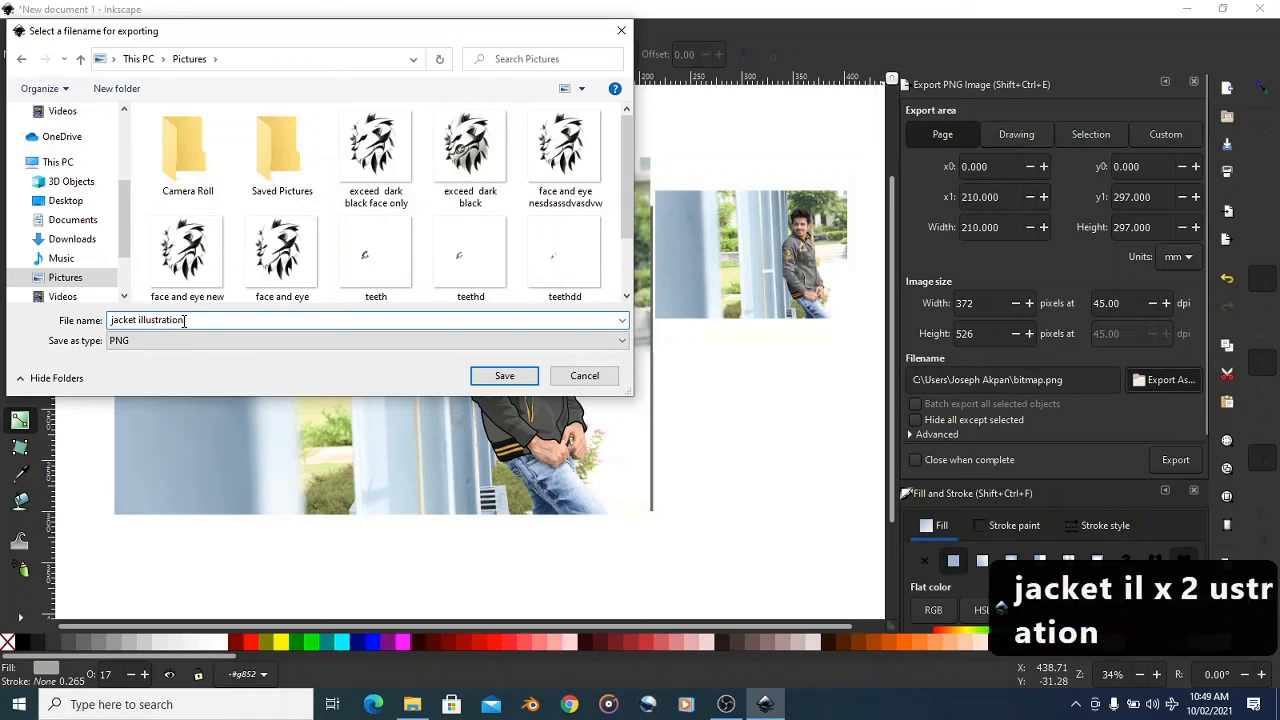
{"action": "key", "text": "Return"}
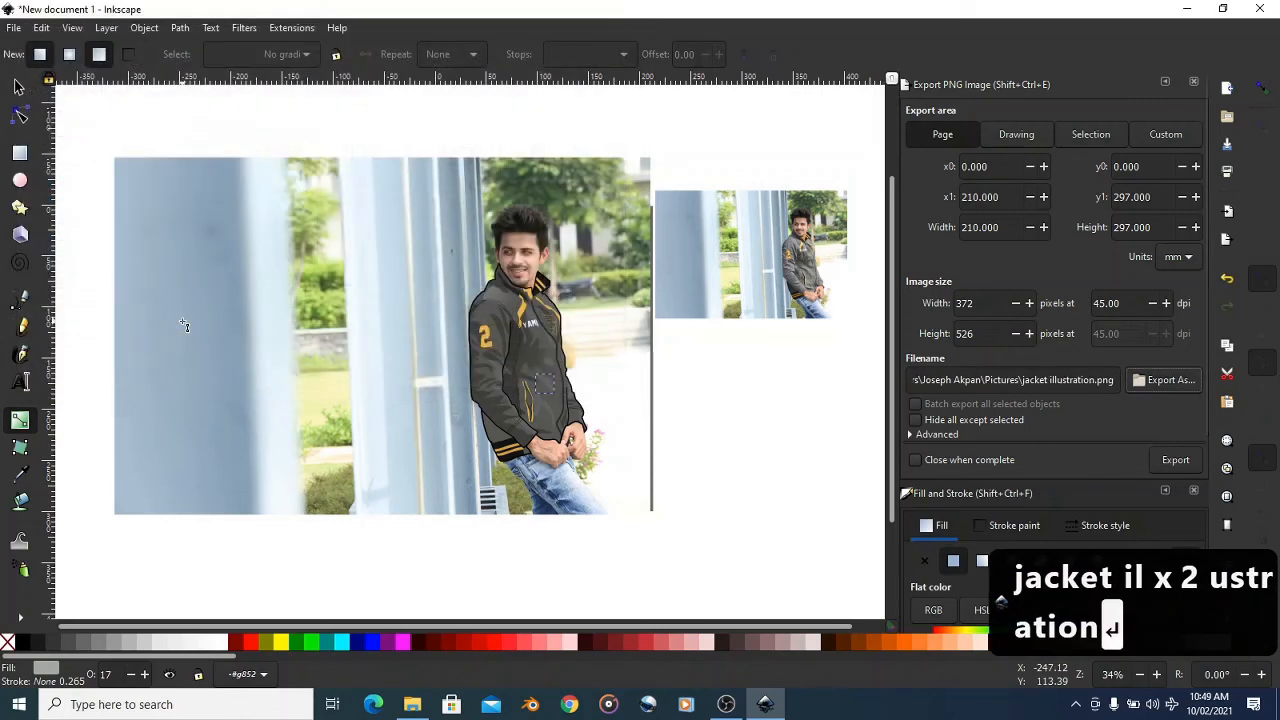
{"action": "left_click", "coordinate": [1166, 458]}
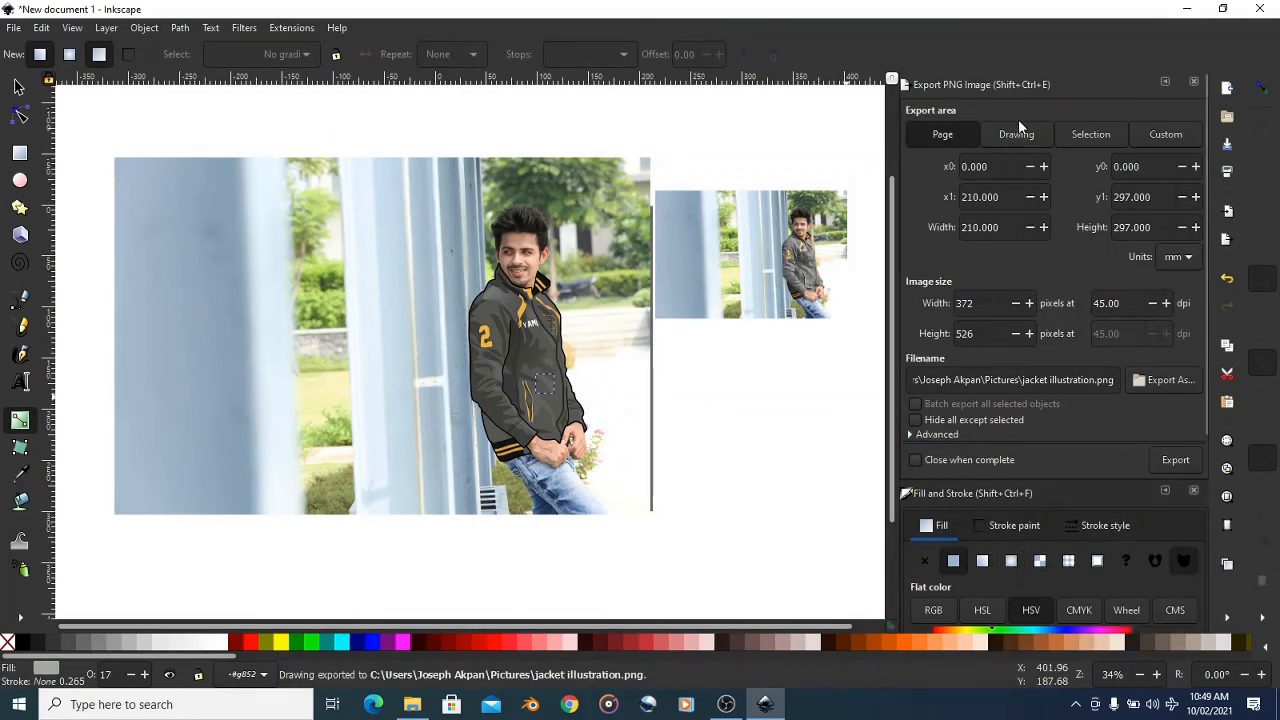
- Set the export area to the selection and select the jacket's clipped group together with its separate outline paths, without the photo
{"action": "left_click", "coordinate": [1098, 140]}
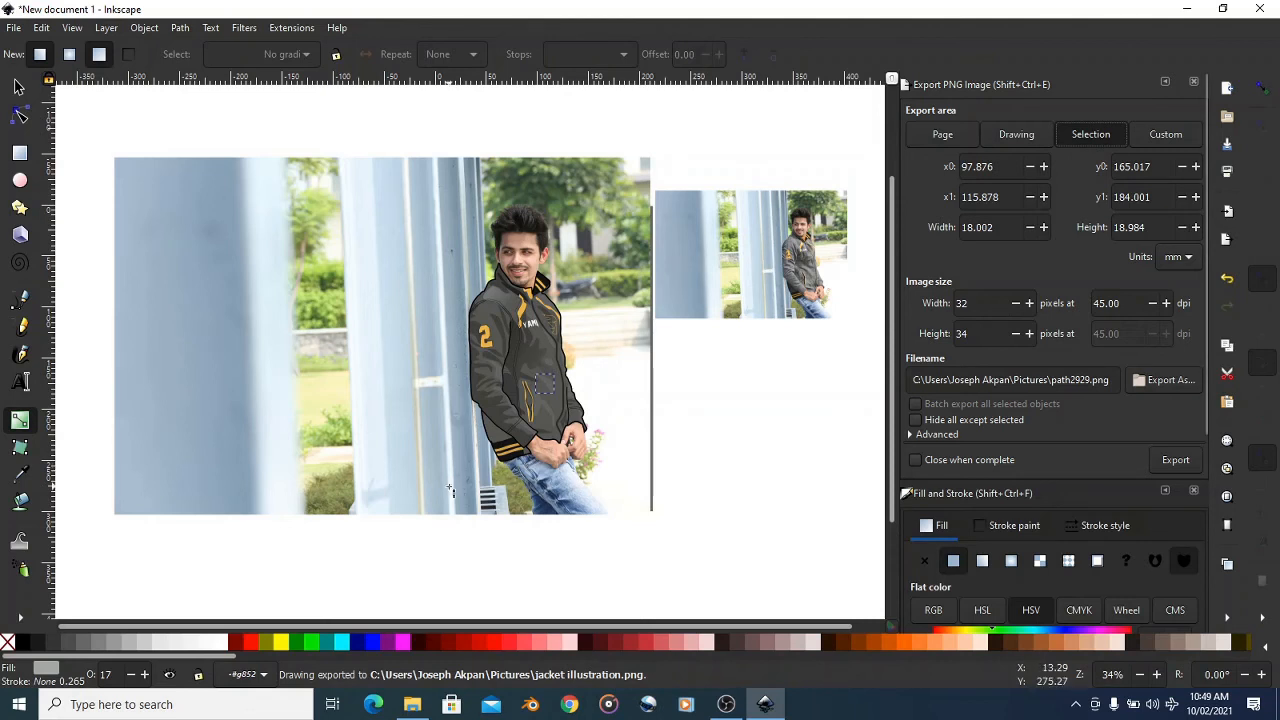
{"action": "left_click", "coordinate": [19, 87]}
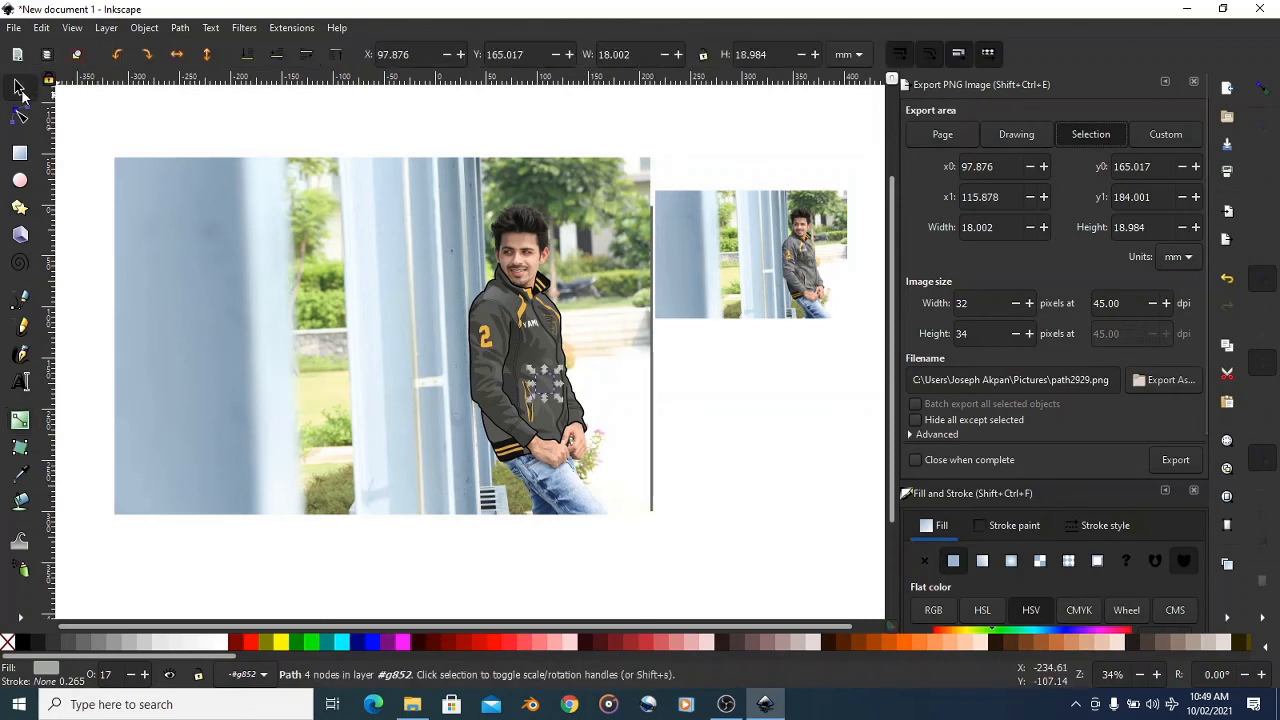
{"action": "left_click_drag", "start_coordinate": [353, 561], "coordinate": [617, 238]}
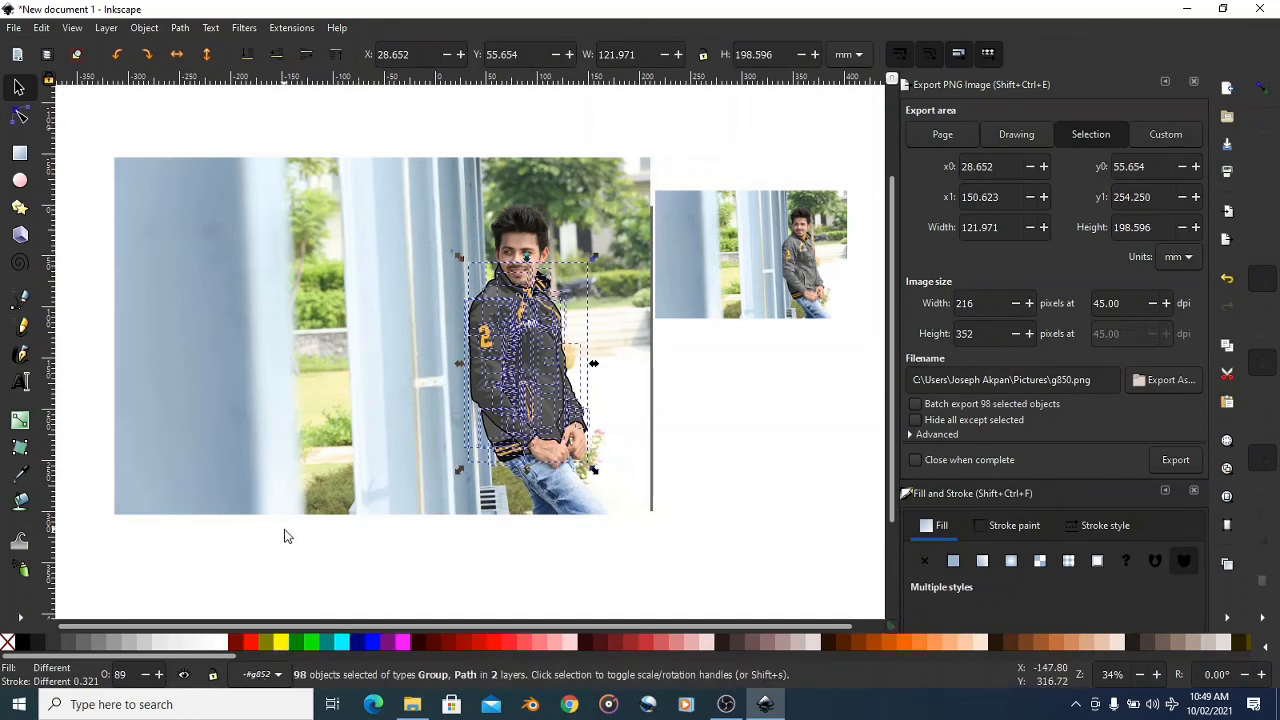
{"action": "key", "text": "Escape"}
{"action": "left_click", "coordinate": [286, 476]}
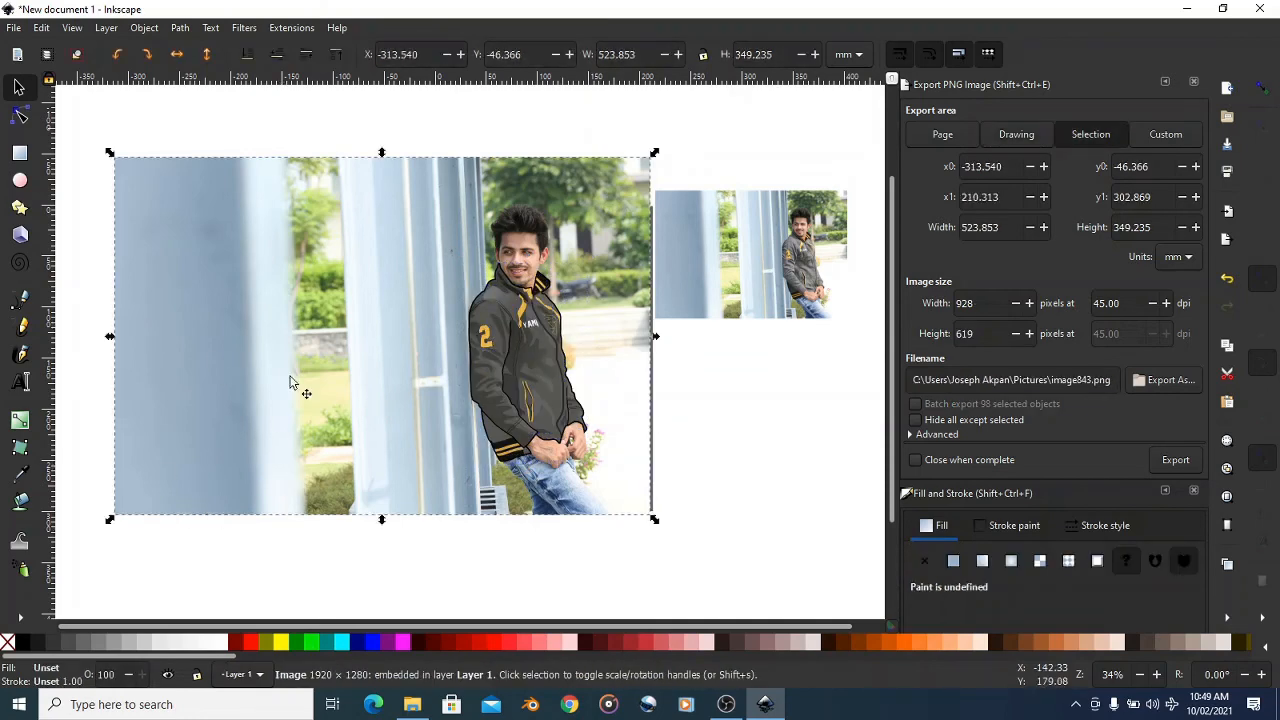
{"action": "left_click", "coordinate": [512, 323]}
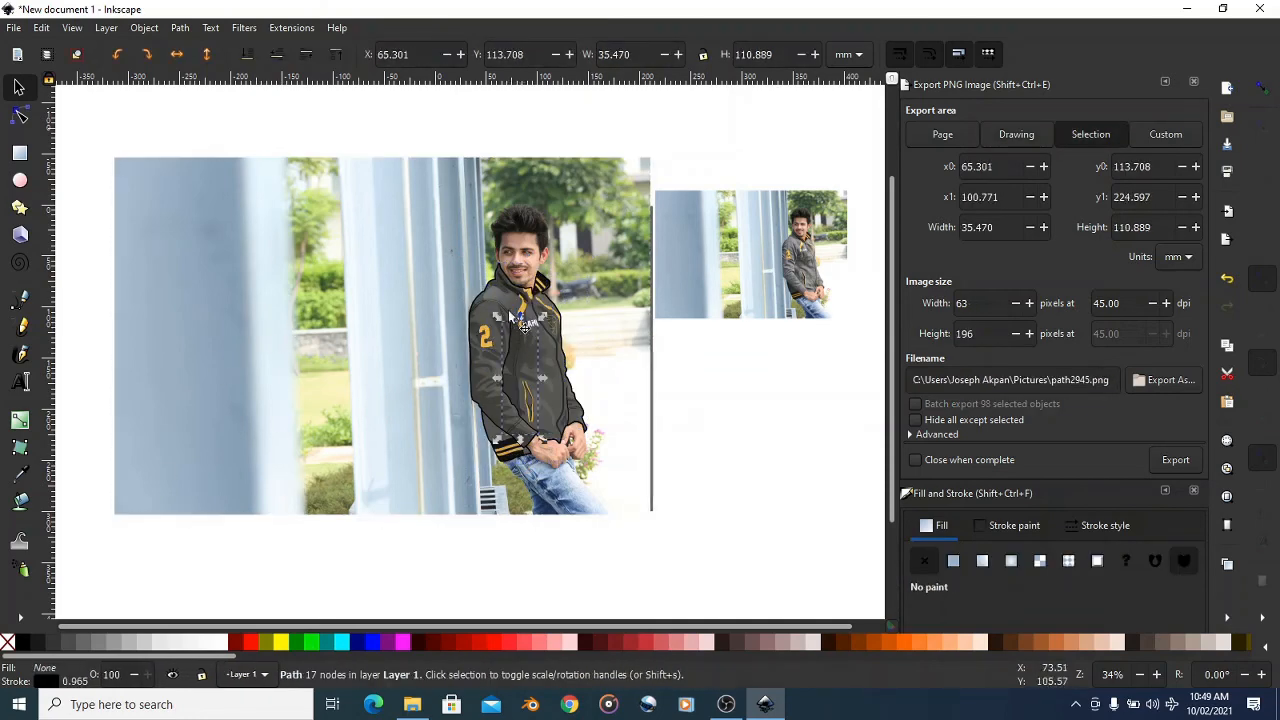
{"action": "left_click", "coordinate": [494, 295]}
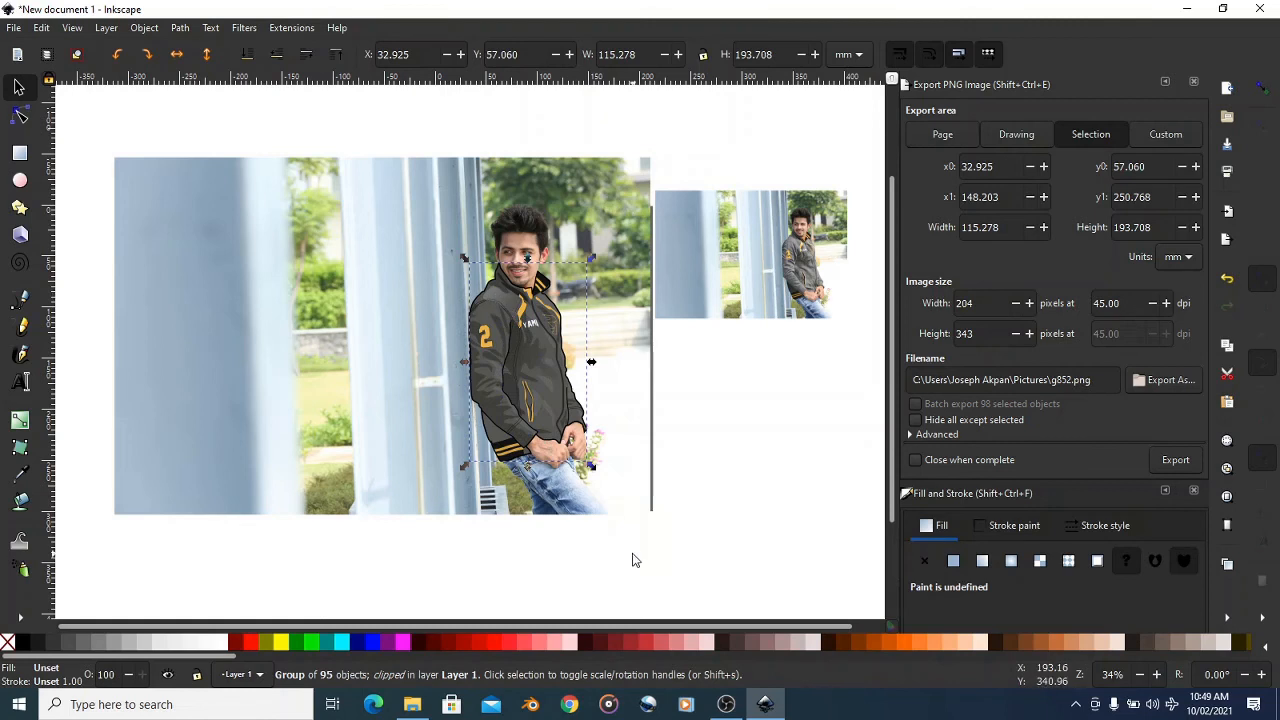
{"action": "left_click_drag", "start_coordinate": [633, 562], "coordinate": [450, 252]}
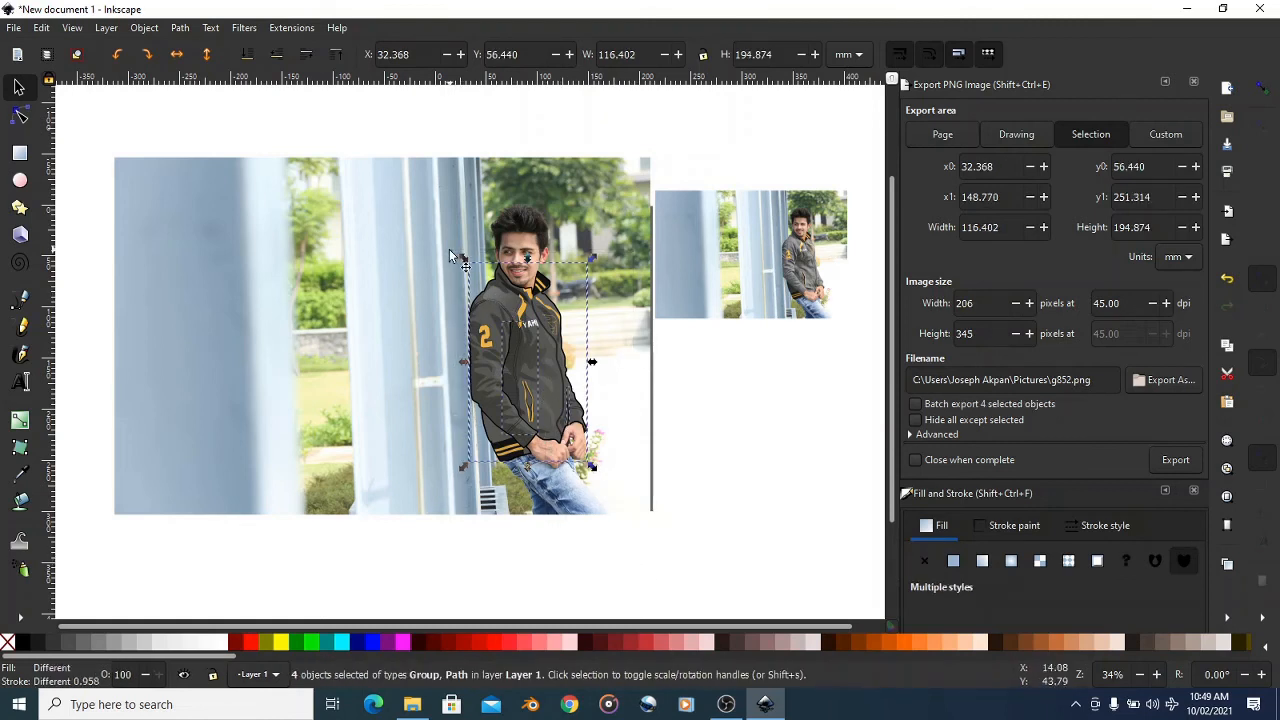
- Move the selected jacket artwork off the photo onto the empty canvas to inspect it, and undo the move
{"action": "scroll", "coordinate": [431, 309], "scroll_direction": "up", "scroll_amount": 1}
{"action": "scroll", "coordinate": [431, 309], "scroll_direction": "down", "scroll_amount": 2}
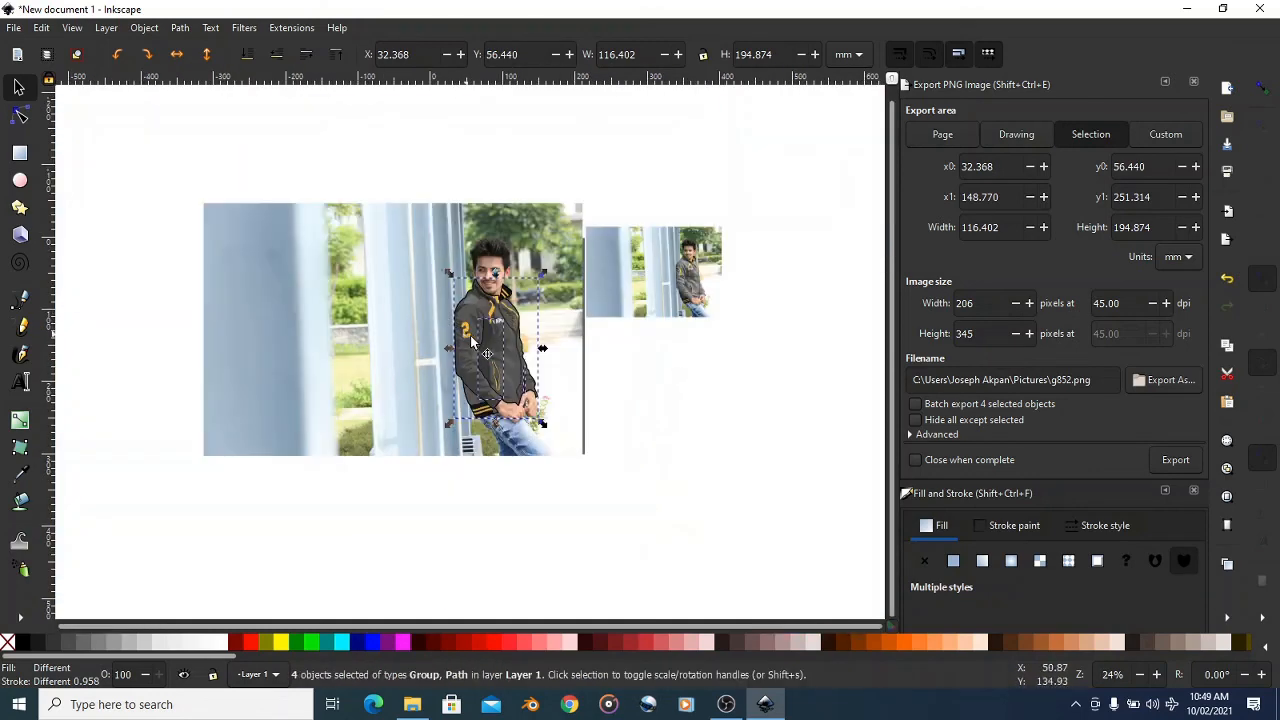
{"action": "left_click_drag", "start_coordinate": [478, 340], "coordinate": [766, 423]}
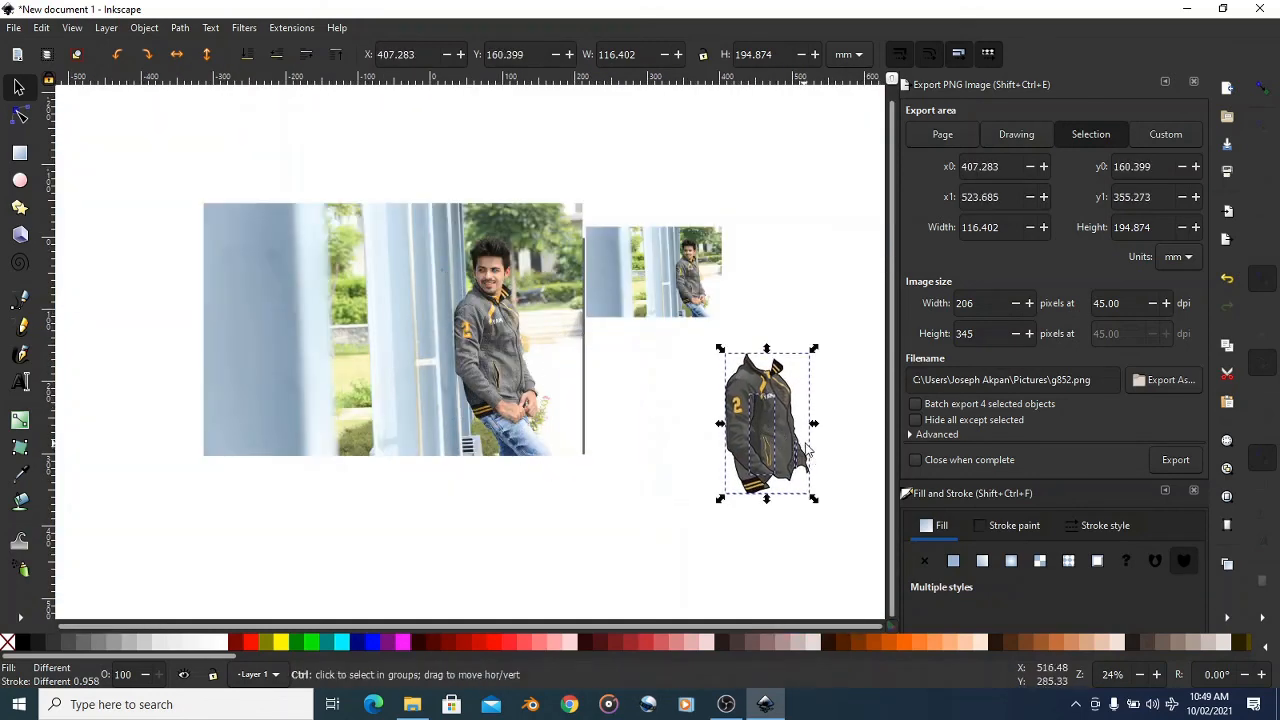
{"action": "scroll", "coordinate": [783, 413], "scroll_direction": "up", "scroll_amount": 4}
{"action": "scroll", "coordinate": [624, 340], "scroll_direction": "down", "scroll_amount": 2}
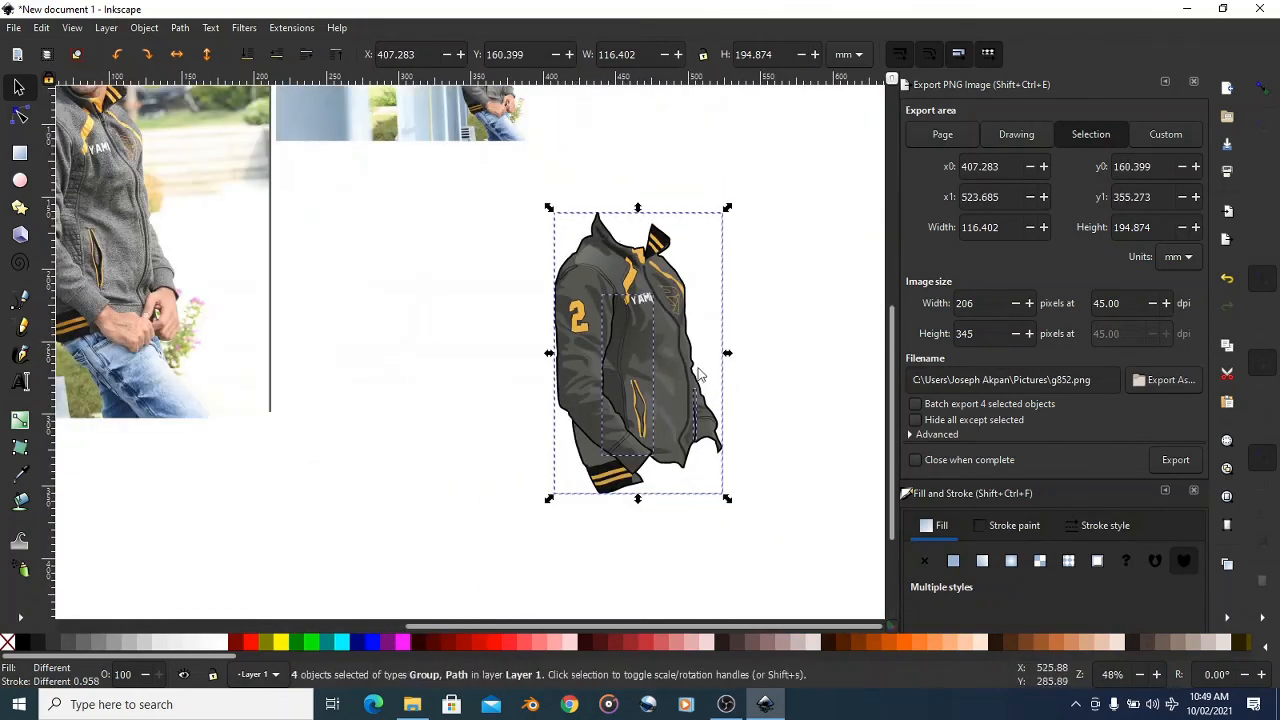
{"action": "key", "text": "ctrl+z"}
{"action": "scroll", "coordinate": [688, 366], "scroll_direction": "down", "scroll_amount": 3}
{"action": "scroll", "coordinate": [455, 287], "scroll_direction": "up", "scroll_amount": 2}
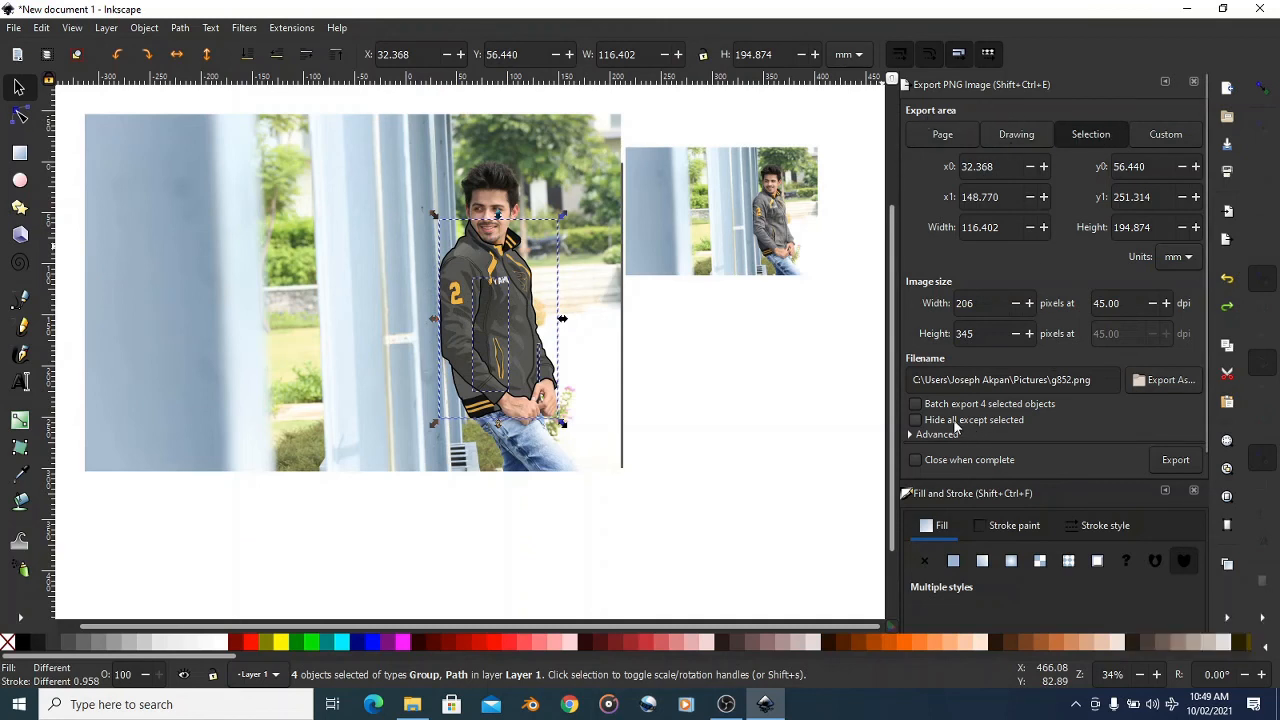
- Set the PNG export to hide everything except the selected objects and name the file only jacket.png
{"action": "left_click", "coordinate": [995, 427]}
{"action": "double_click", "coordinate": [1062, 382]}
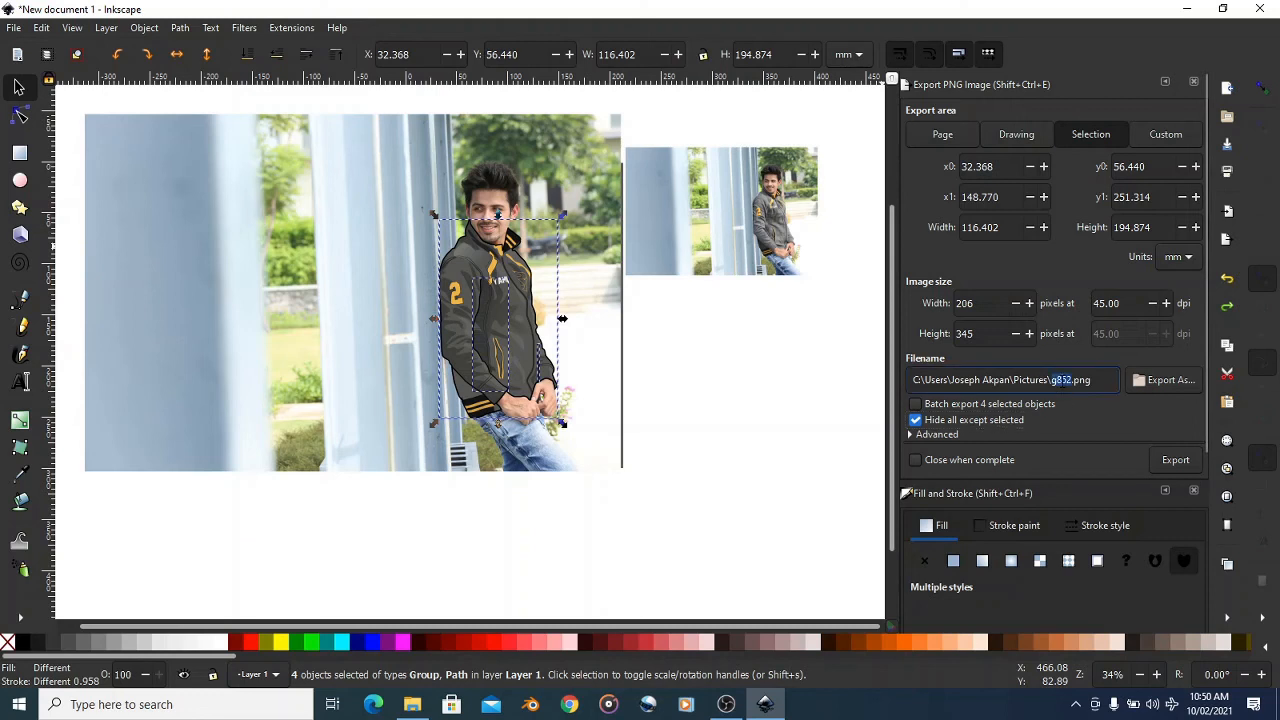
{"action": "type", "text": "only jacke"}
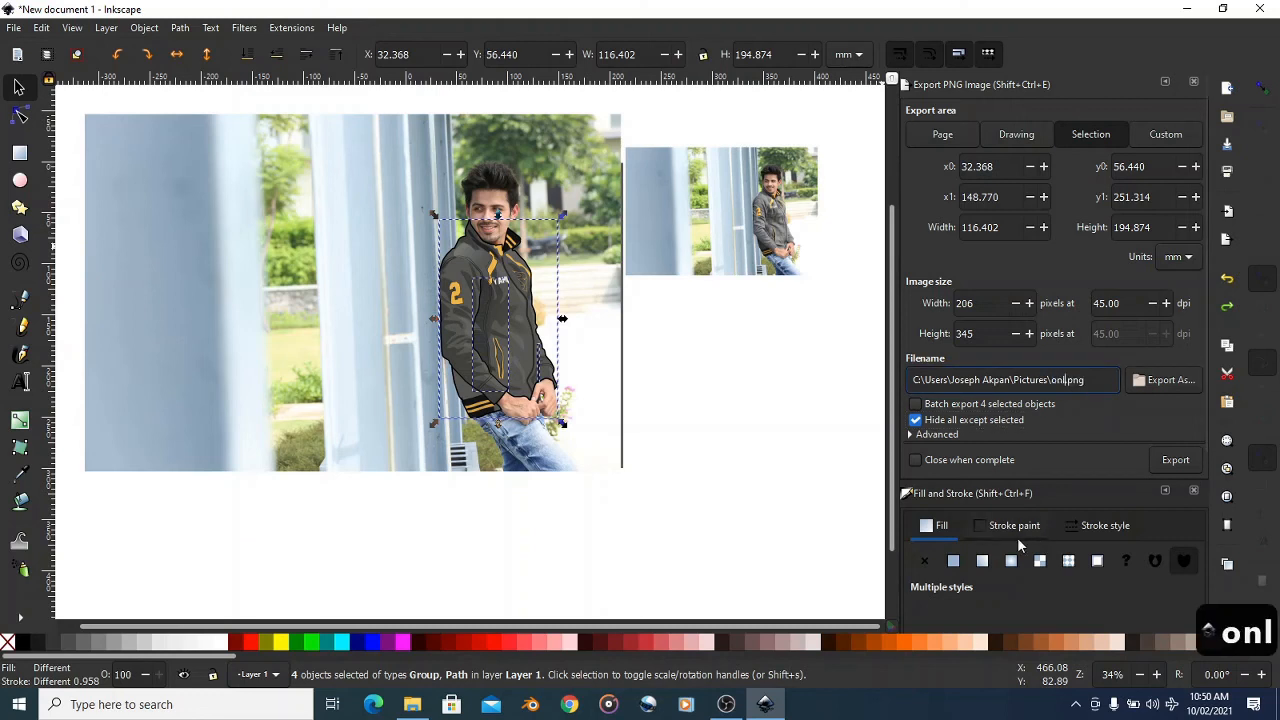
{"action": "type", "text": "t"}
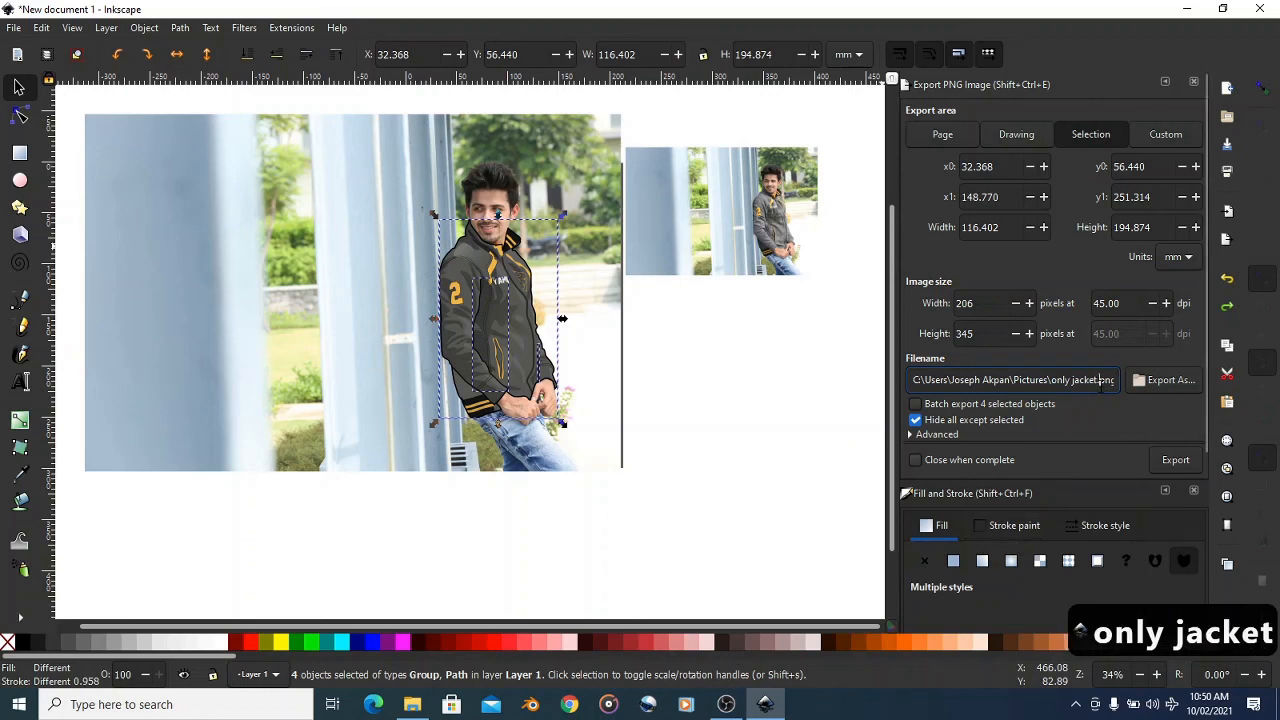
- Set the export image width to 1000 pixels and export the selected jacket
{"action": "double_click", "coordinate": [1103, 381]}
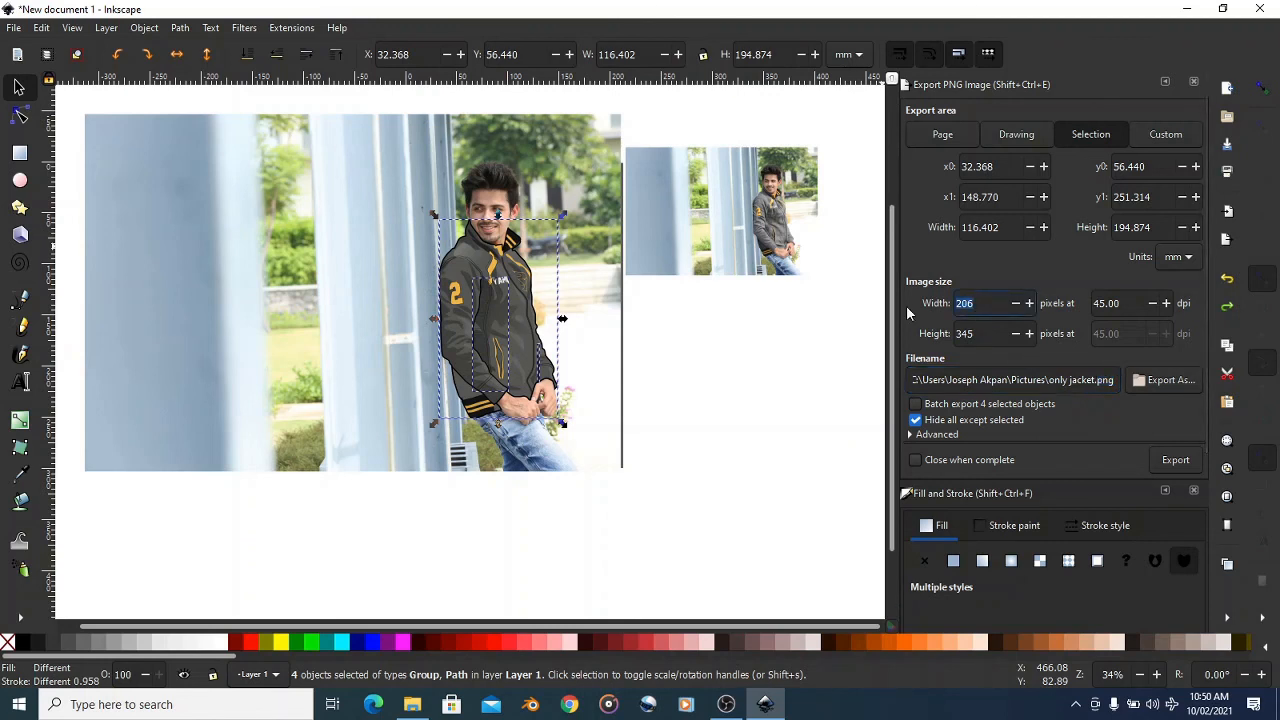
{"action": "type", "text": "1000"}
{"action": "key", "text": "Tab"}
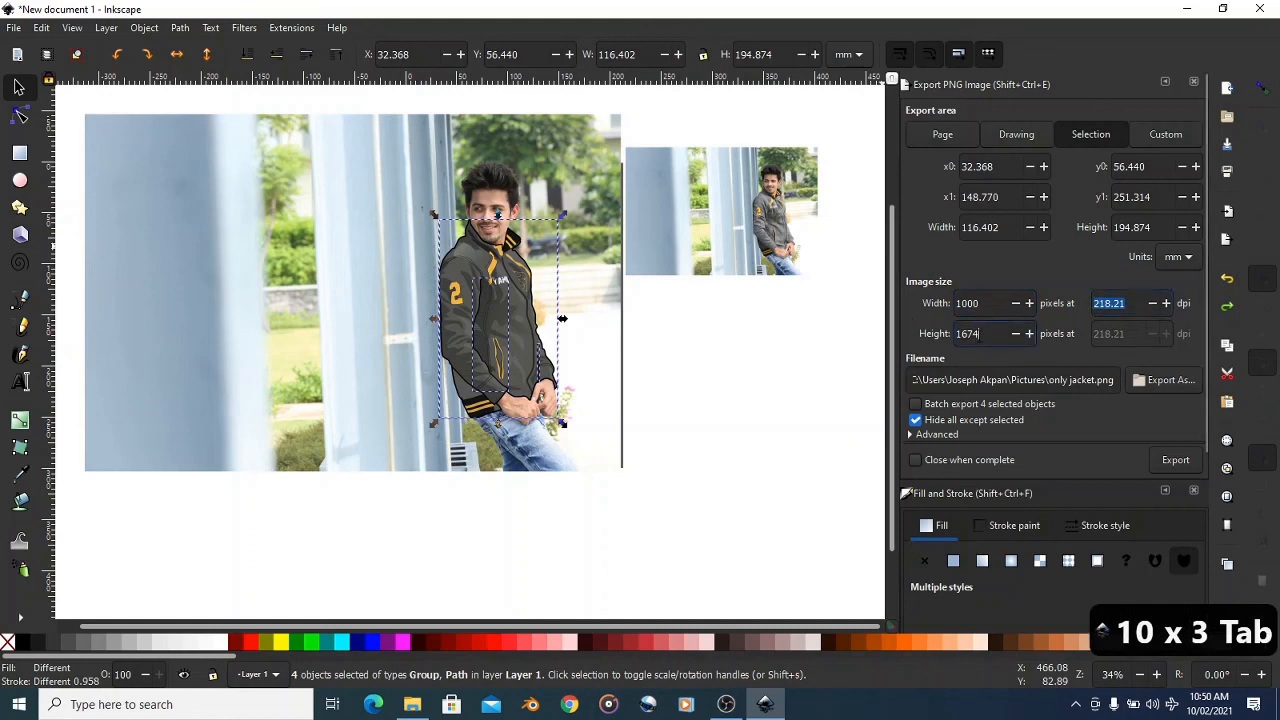
{"action": "left_click_drag", "start_coordinate": [978, 333], "coordinate": [944, 338]}
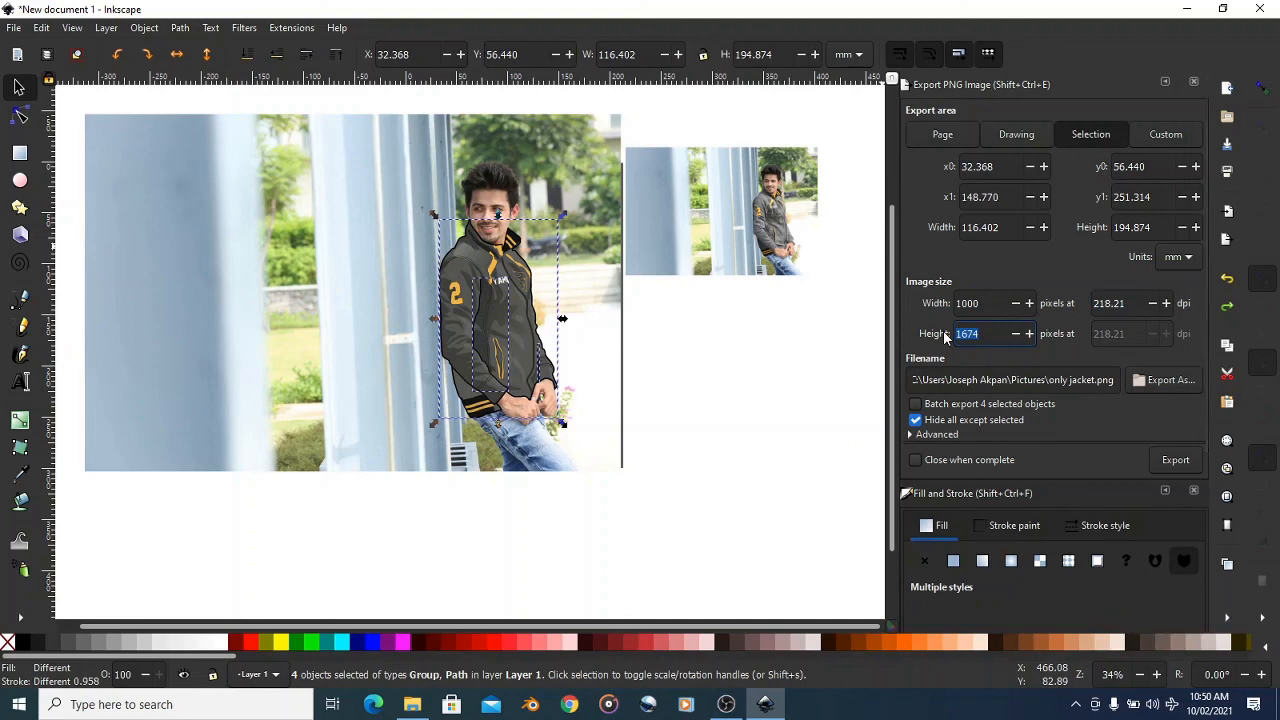
{"action": "left_click", "coordinate": [1175, 460]}
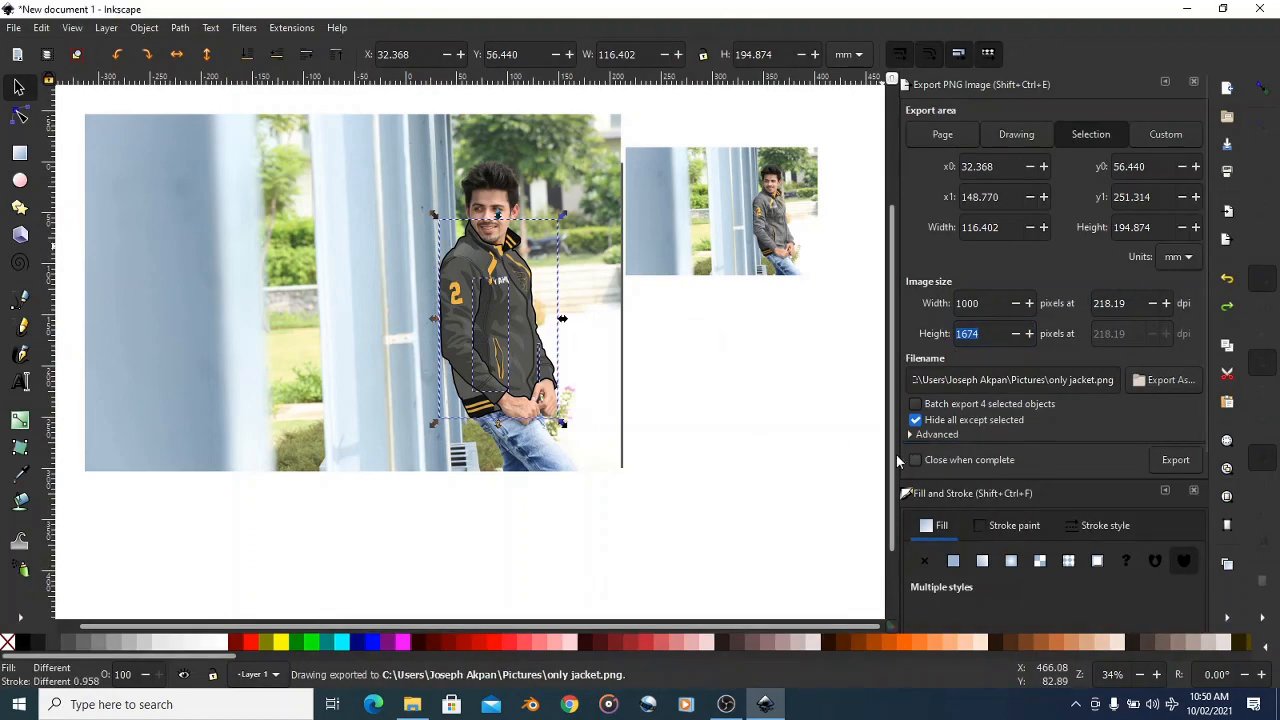
- Switch to File Explorer and view the exported jacket illustration and only jacket images from the Pictures folder
{"action": "left_click", "coordinate": [424, 708]}
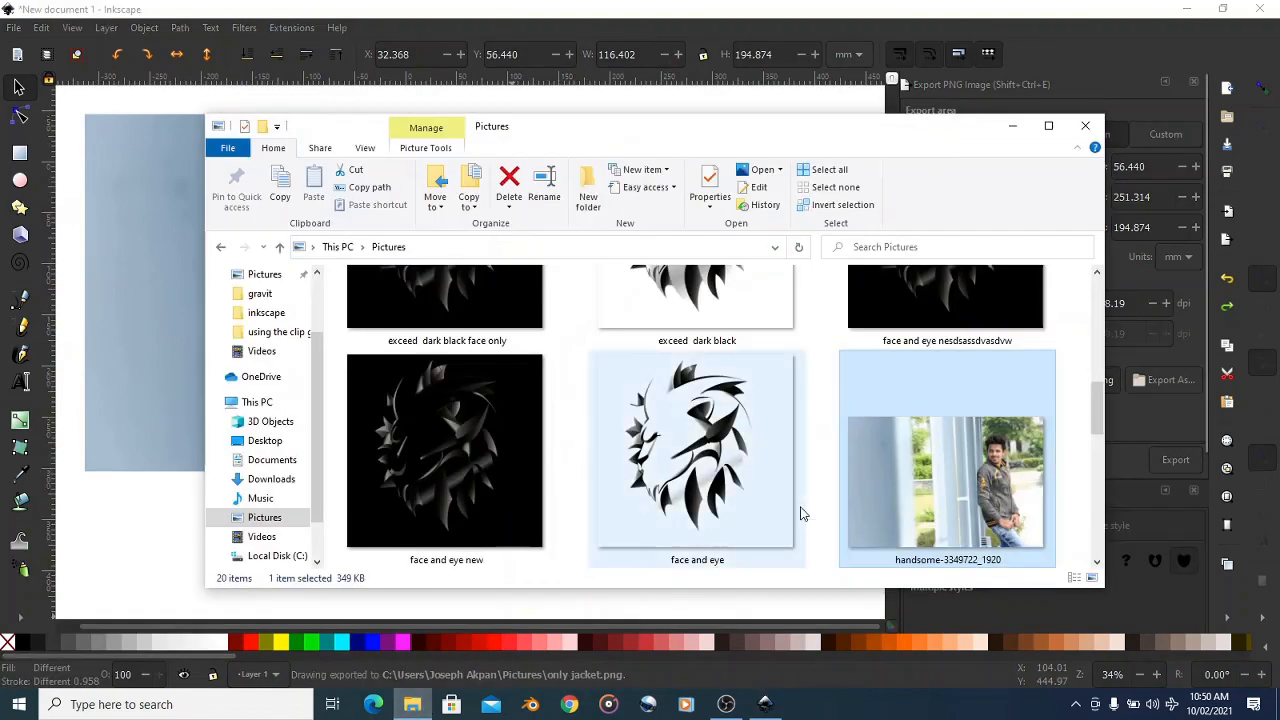
{"action": "scroll", "coordinate": [802, 505], "scroll_direction": "down", "scroll_amount": 4}
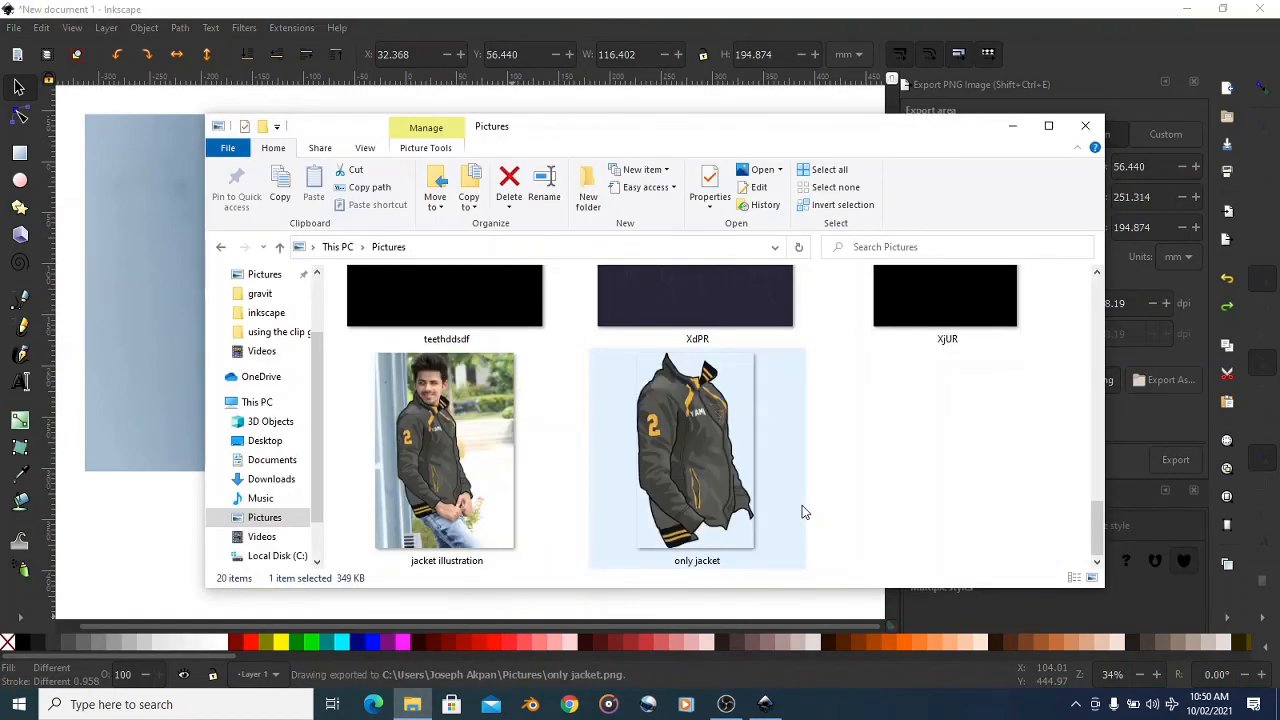
{"action": "left_click", "coordinate": [716, 508]}
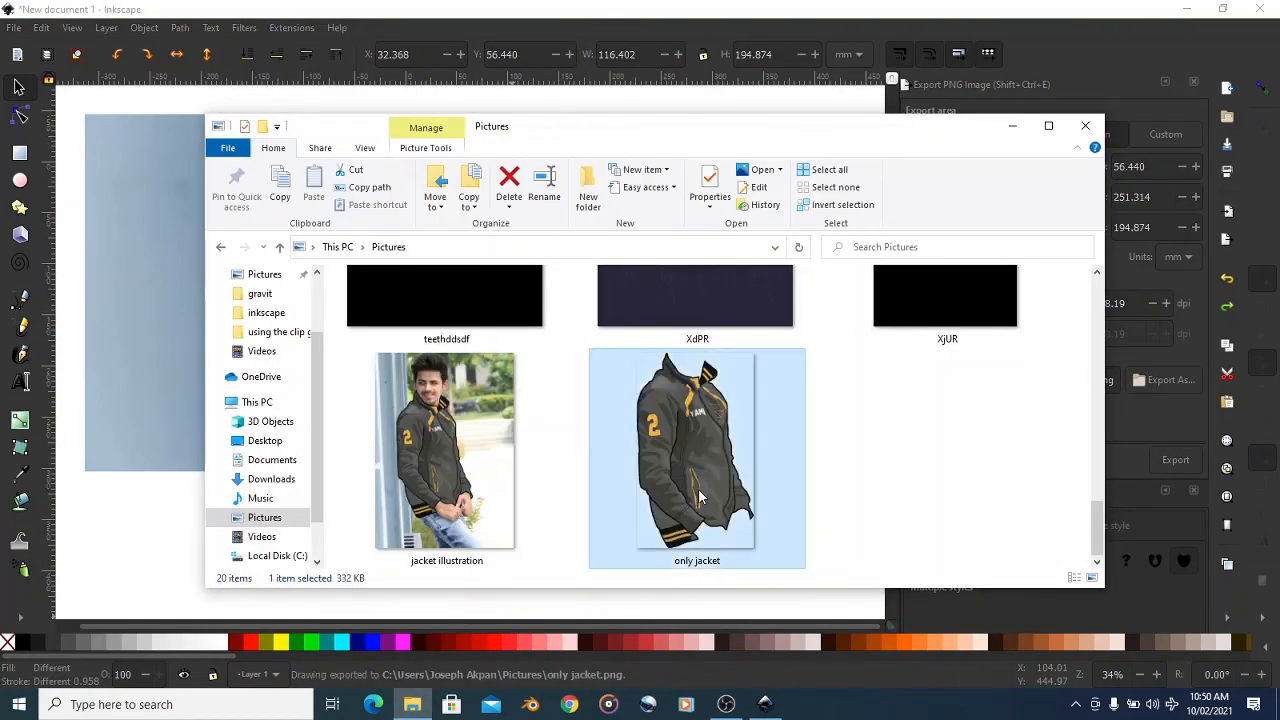
{"action": "double_click", "coordinate": [457, 464]}
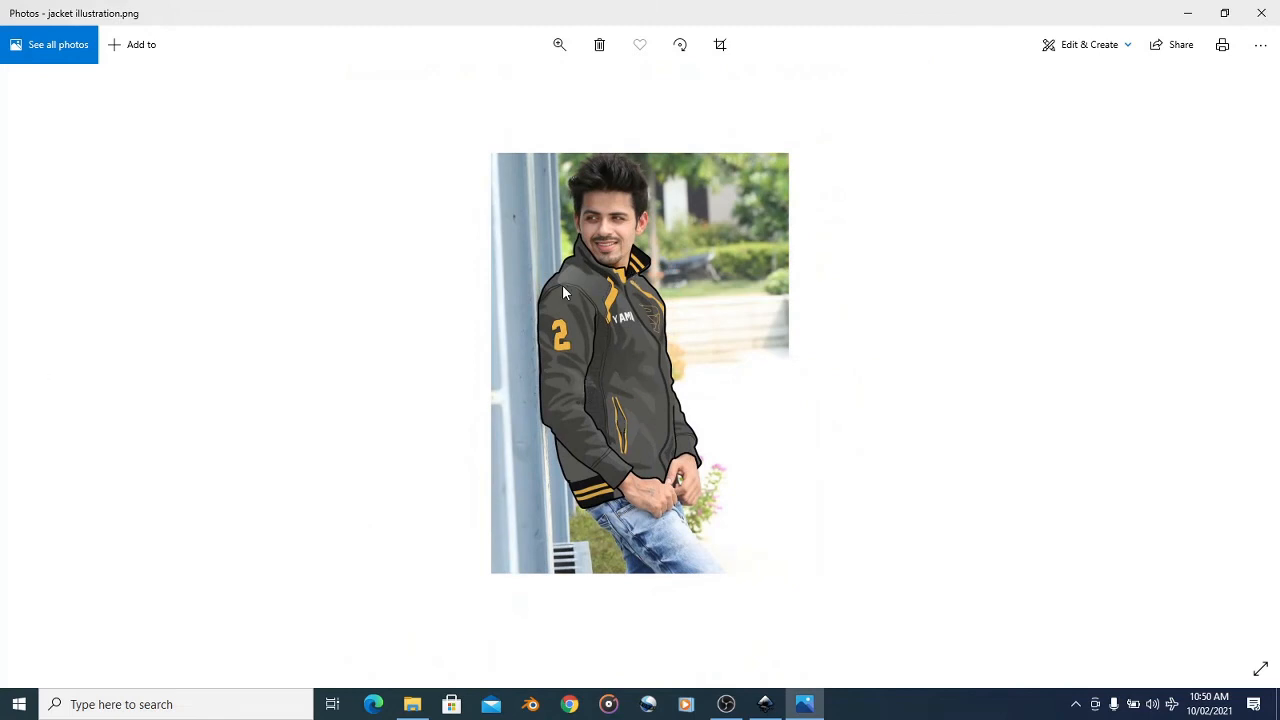
{"action": "left_click", "coordinate": [1240, 365]}
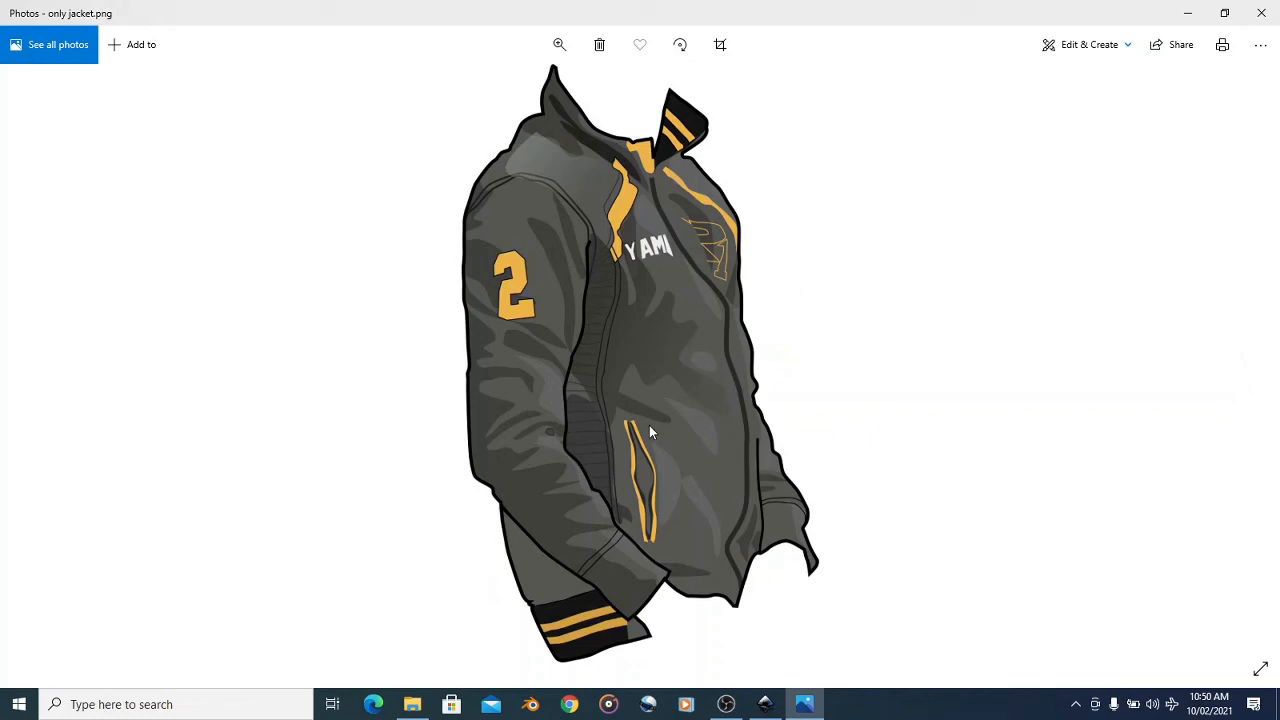
{"action": "left_click", "coordinate": [1261, 13]}
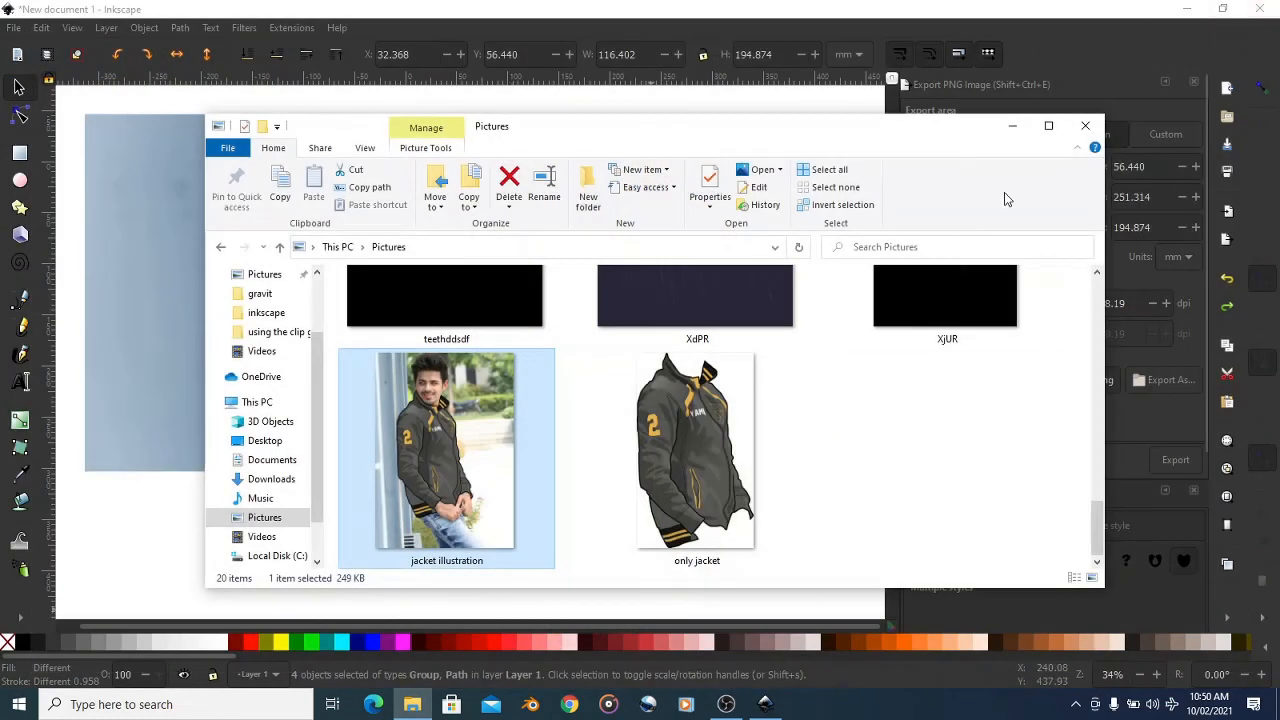
{"action": "left_click", "coordinate": [1085, 125]}
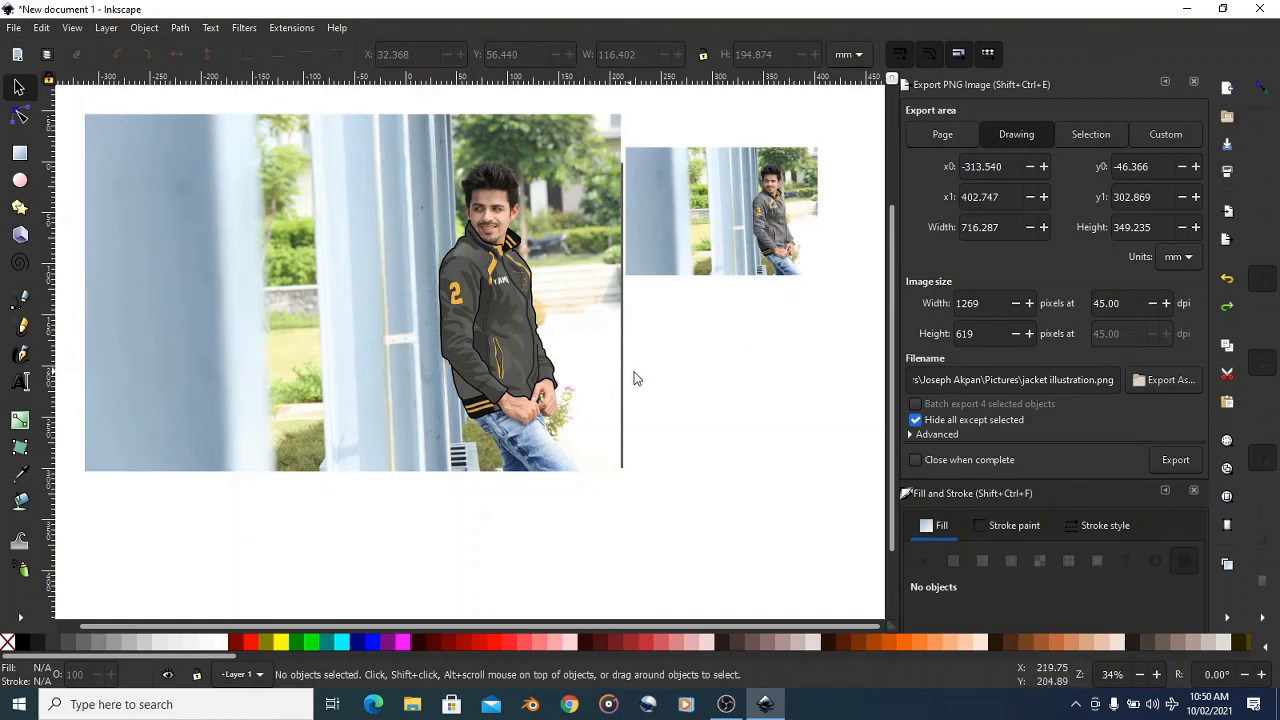
{"action": "left_click", "coordinate": [690, 256]}
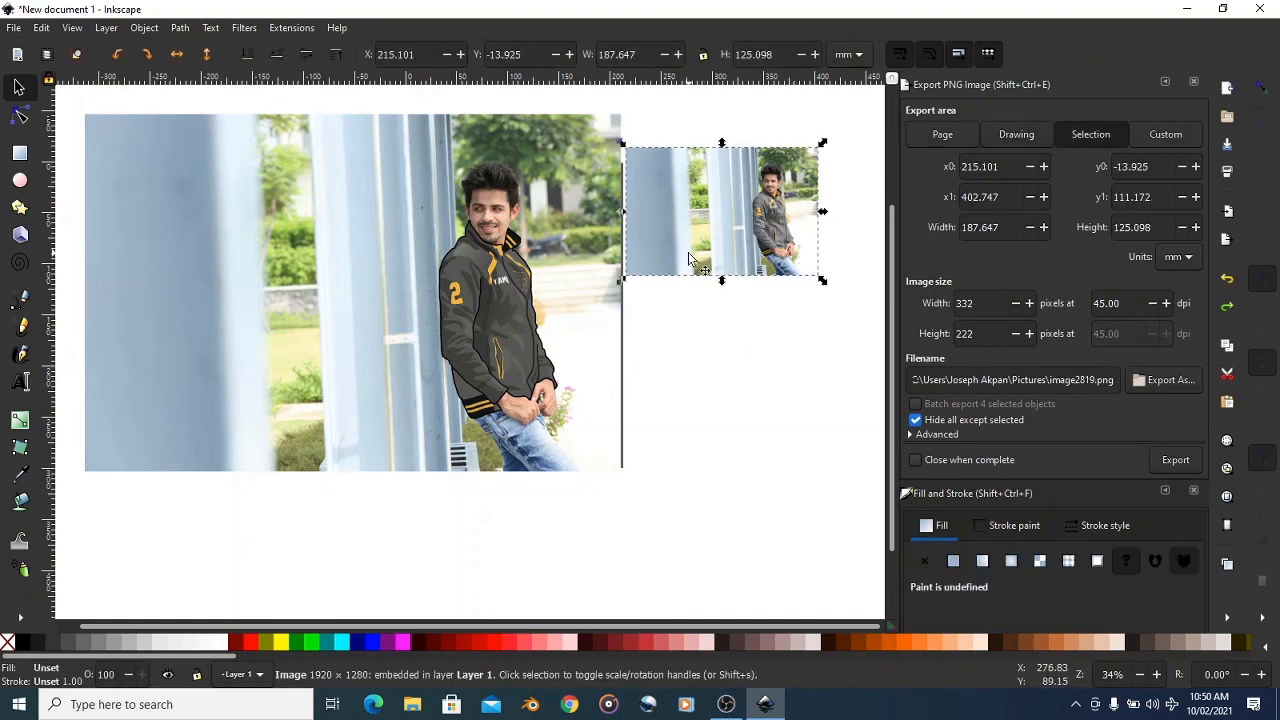
{"action": "left_click", "coordinate": [685, 321]}
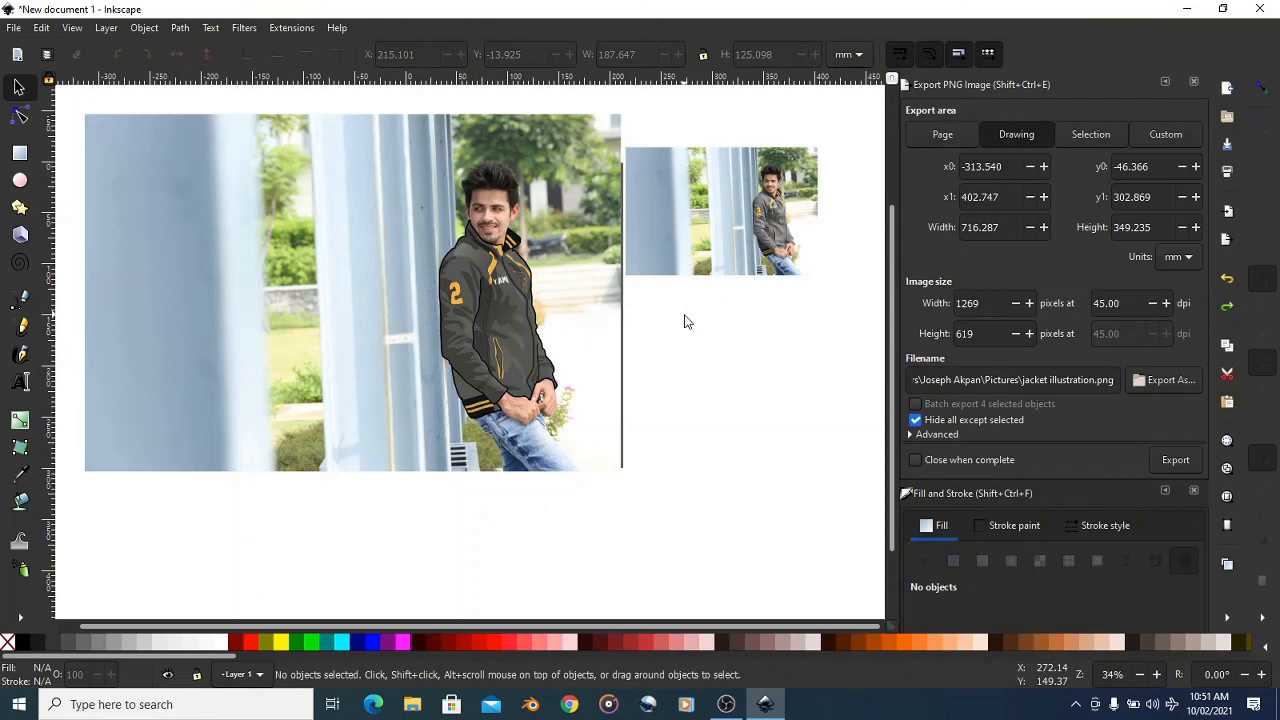